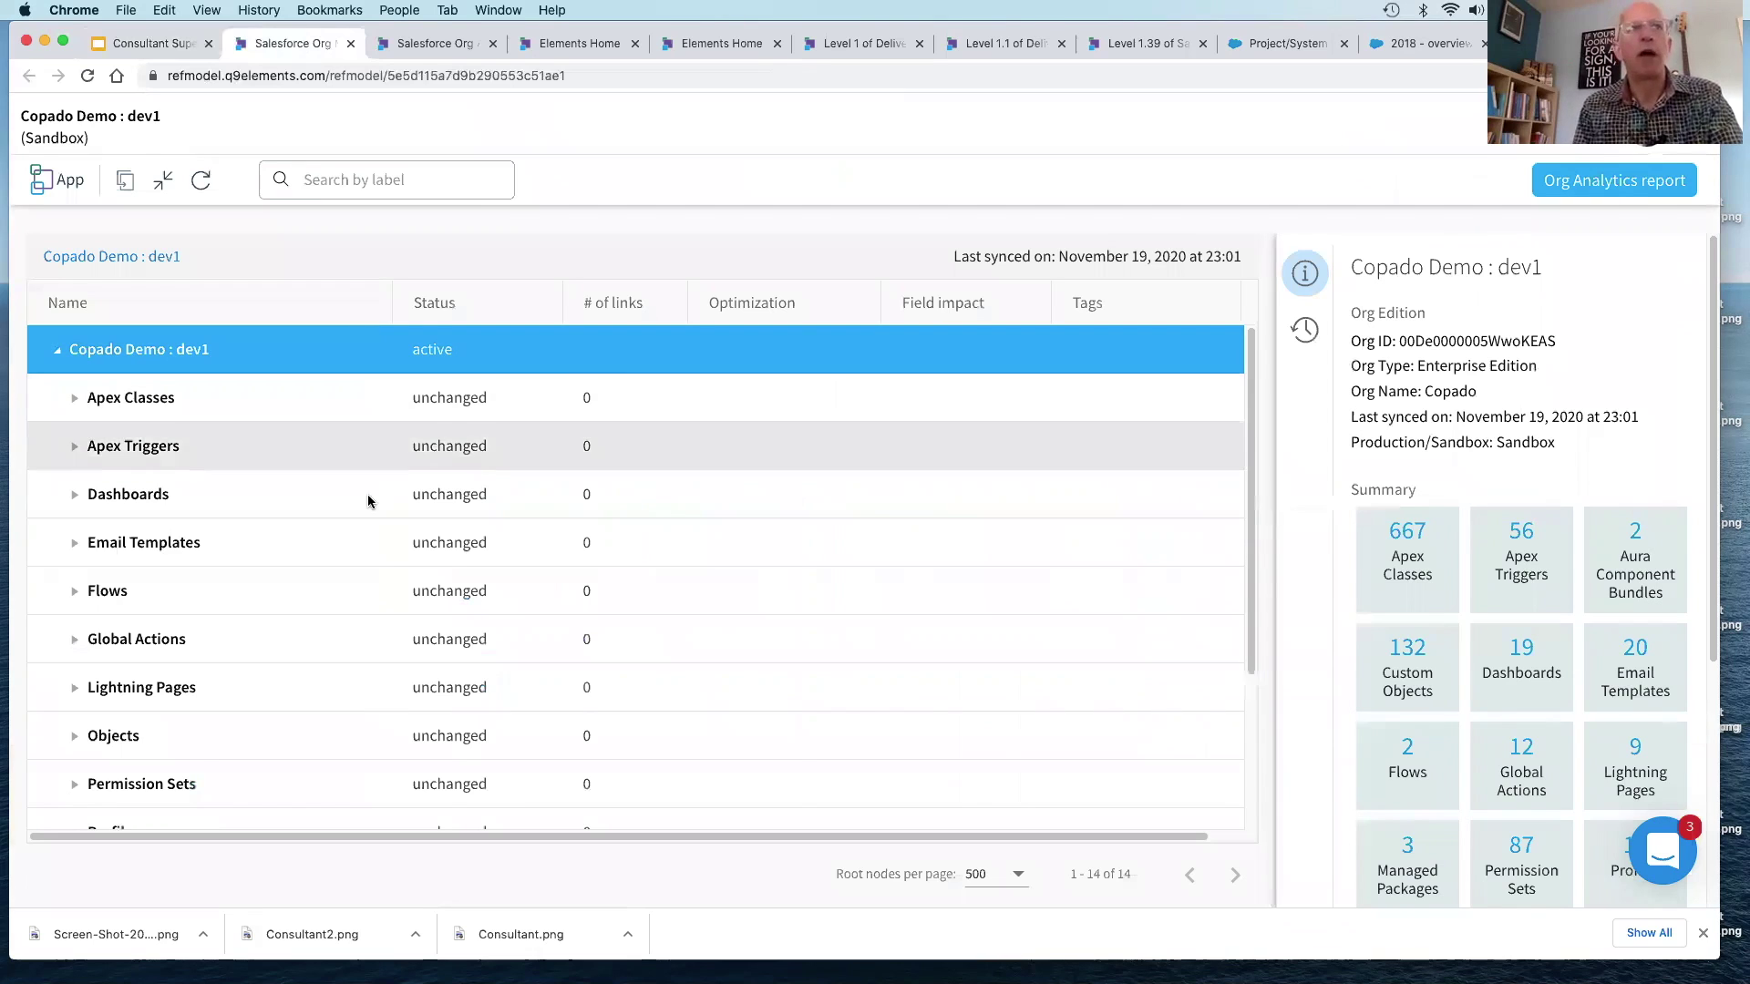
# Step: Review the Copado Demo : dev1 org's metadata categories and its summary of component counts
pyautogui.scroll(-1, 363, 513)
pyautogui.scroll(1, 362, 513)
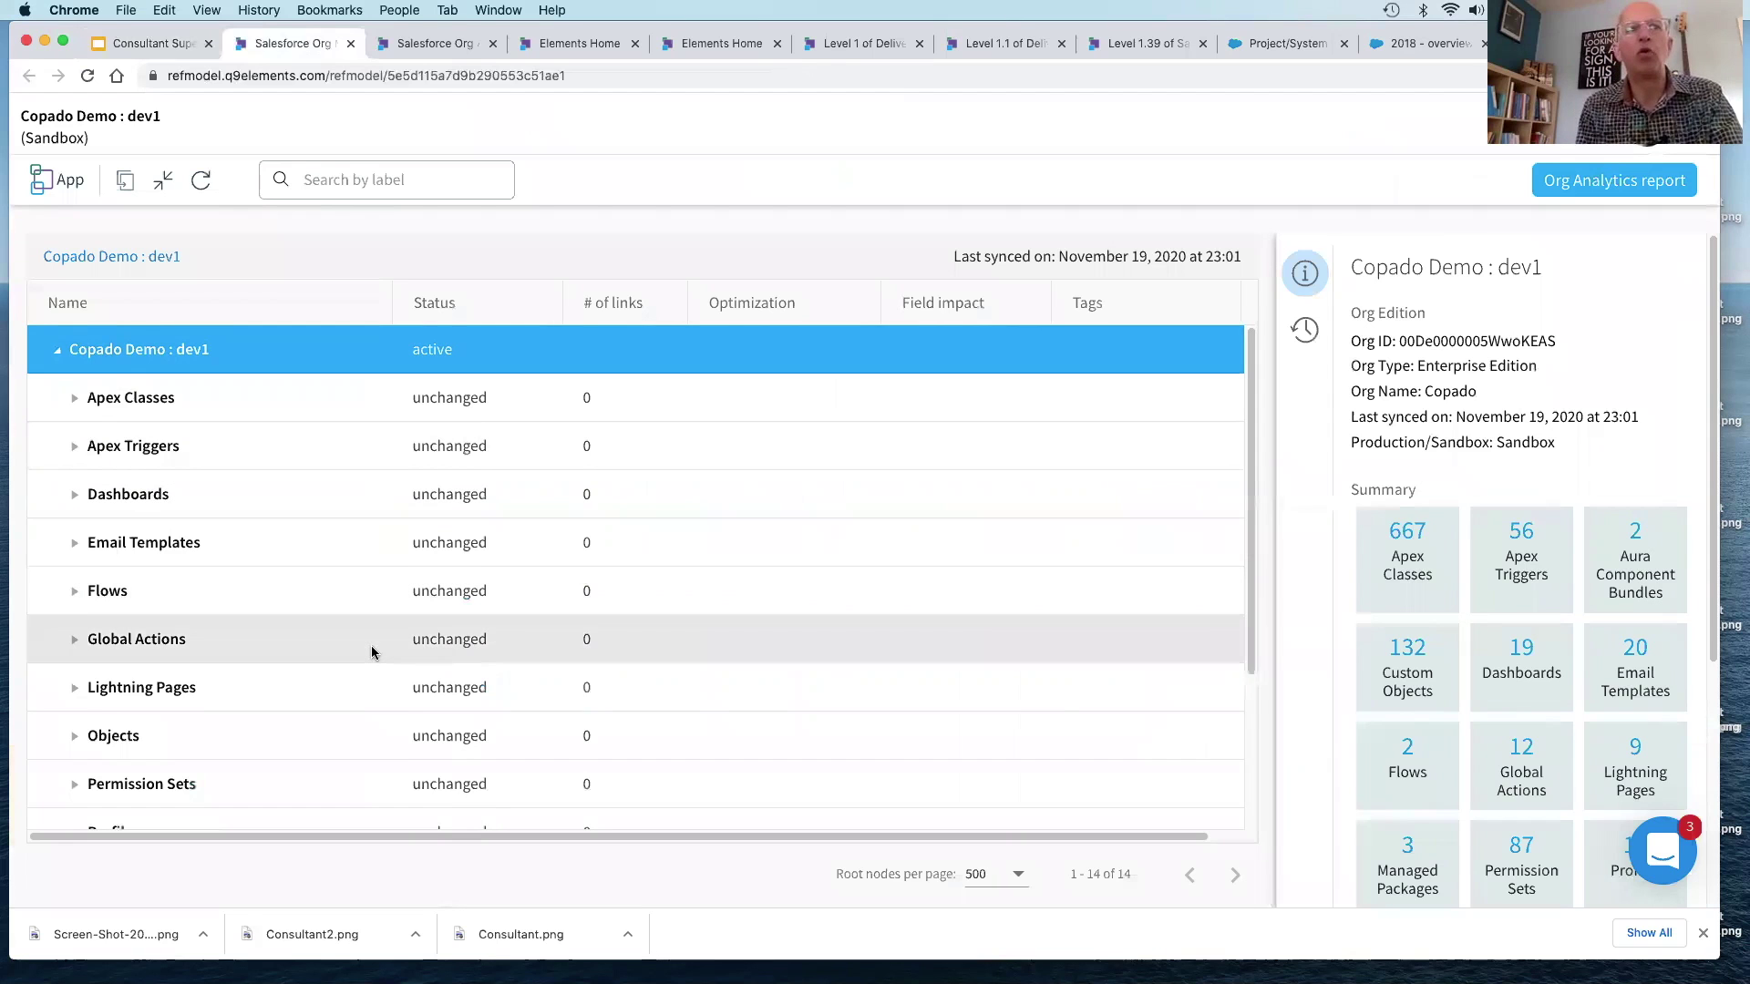
pyautogui.scroll(-1, 373, 649)
pyautogui.scroll(-3, 1433, 710)
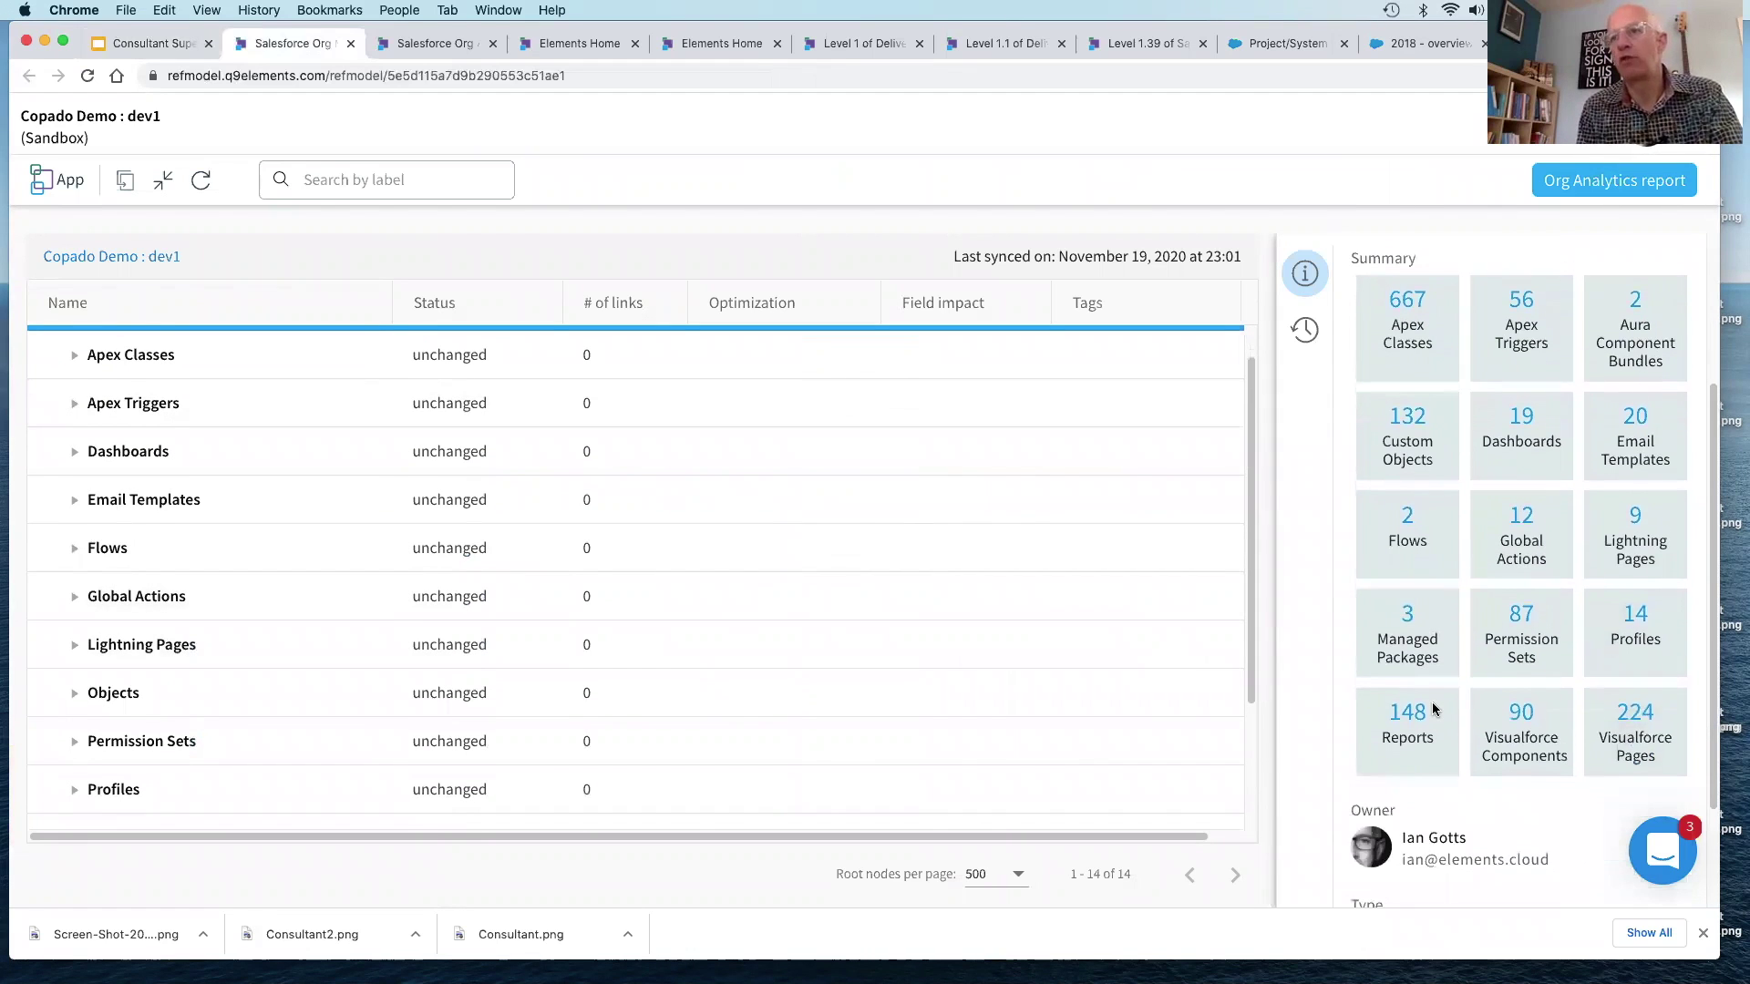
pyautogui.scroll(2, 1433, 709)
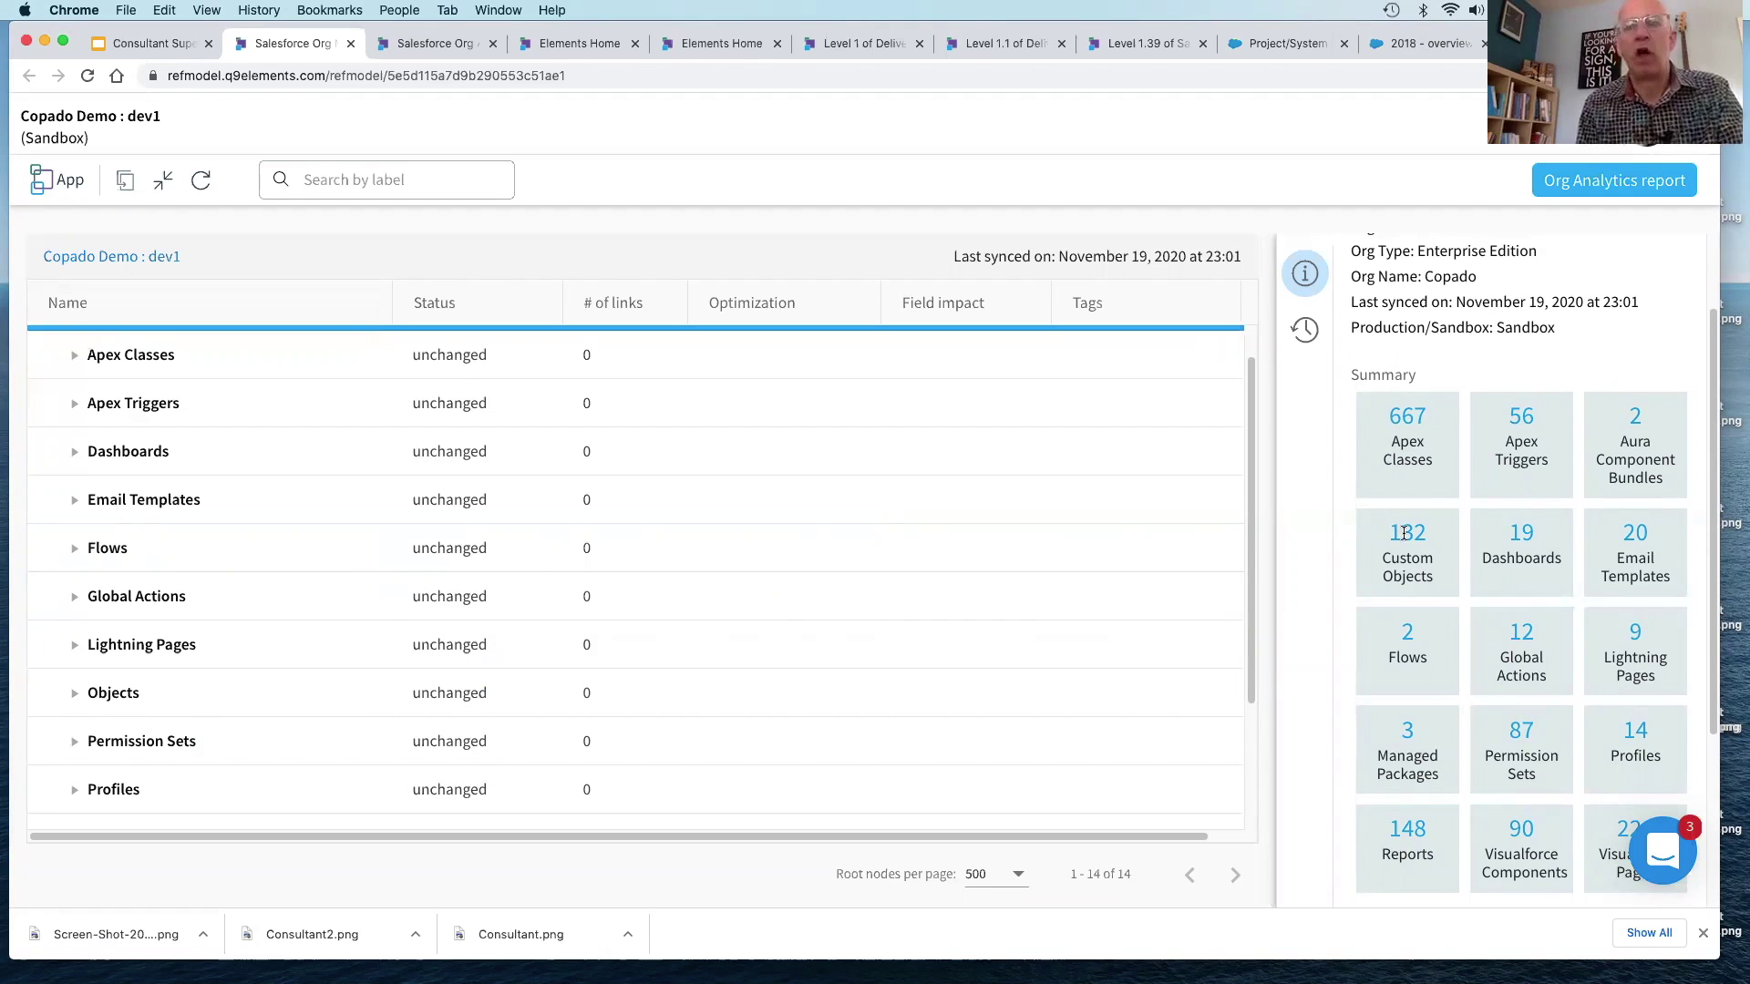
pyautogui.scroll(-5, 1447, 591)
pyautogui.scroll(5, 1449, 591)
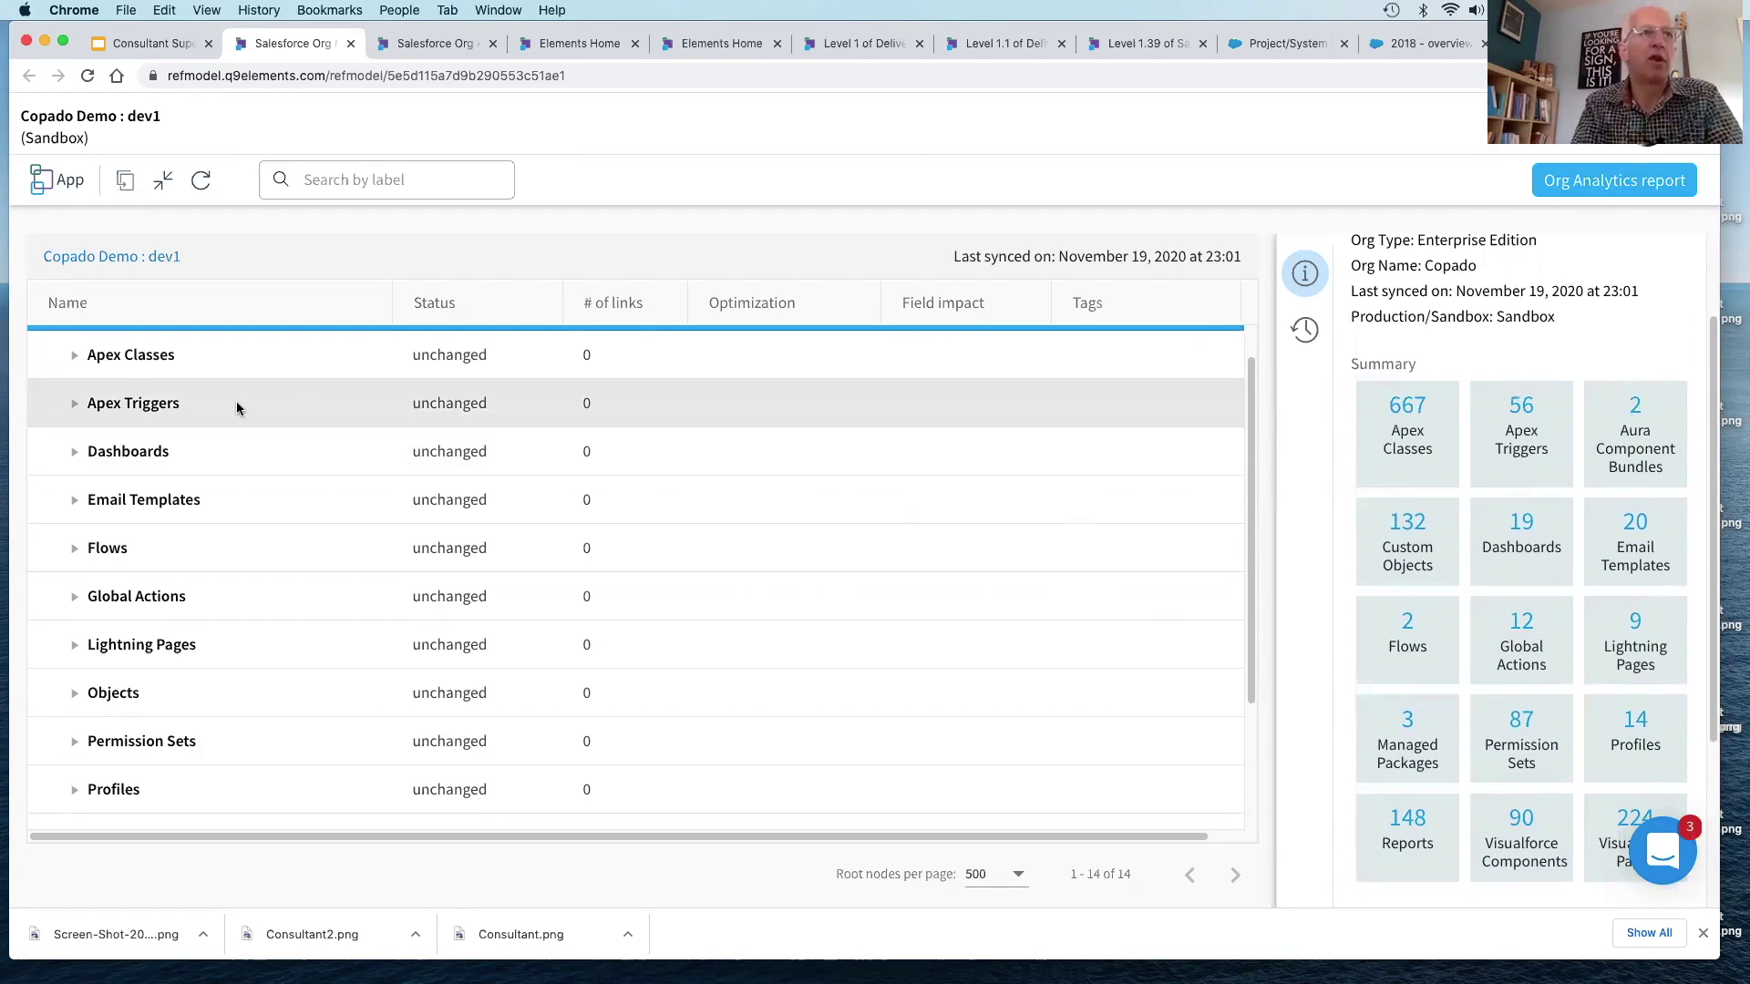
# Step: Expand the Apex Classes and show the dependency and where-used details of InspectionServices
pyautogui.click(75, 357)
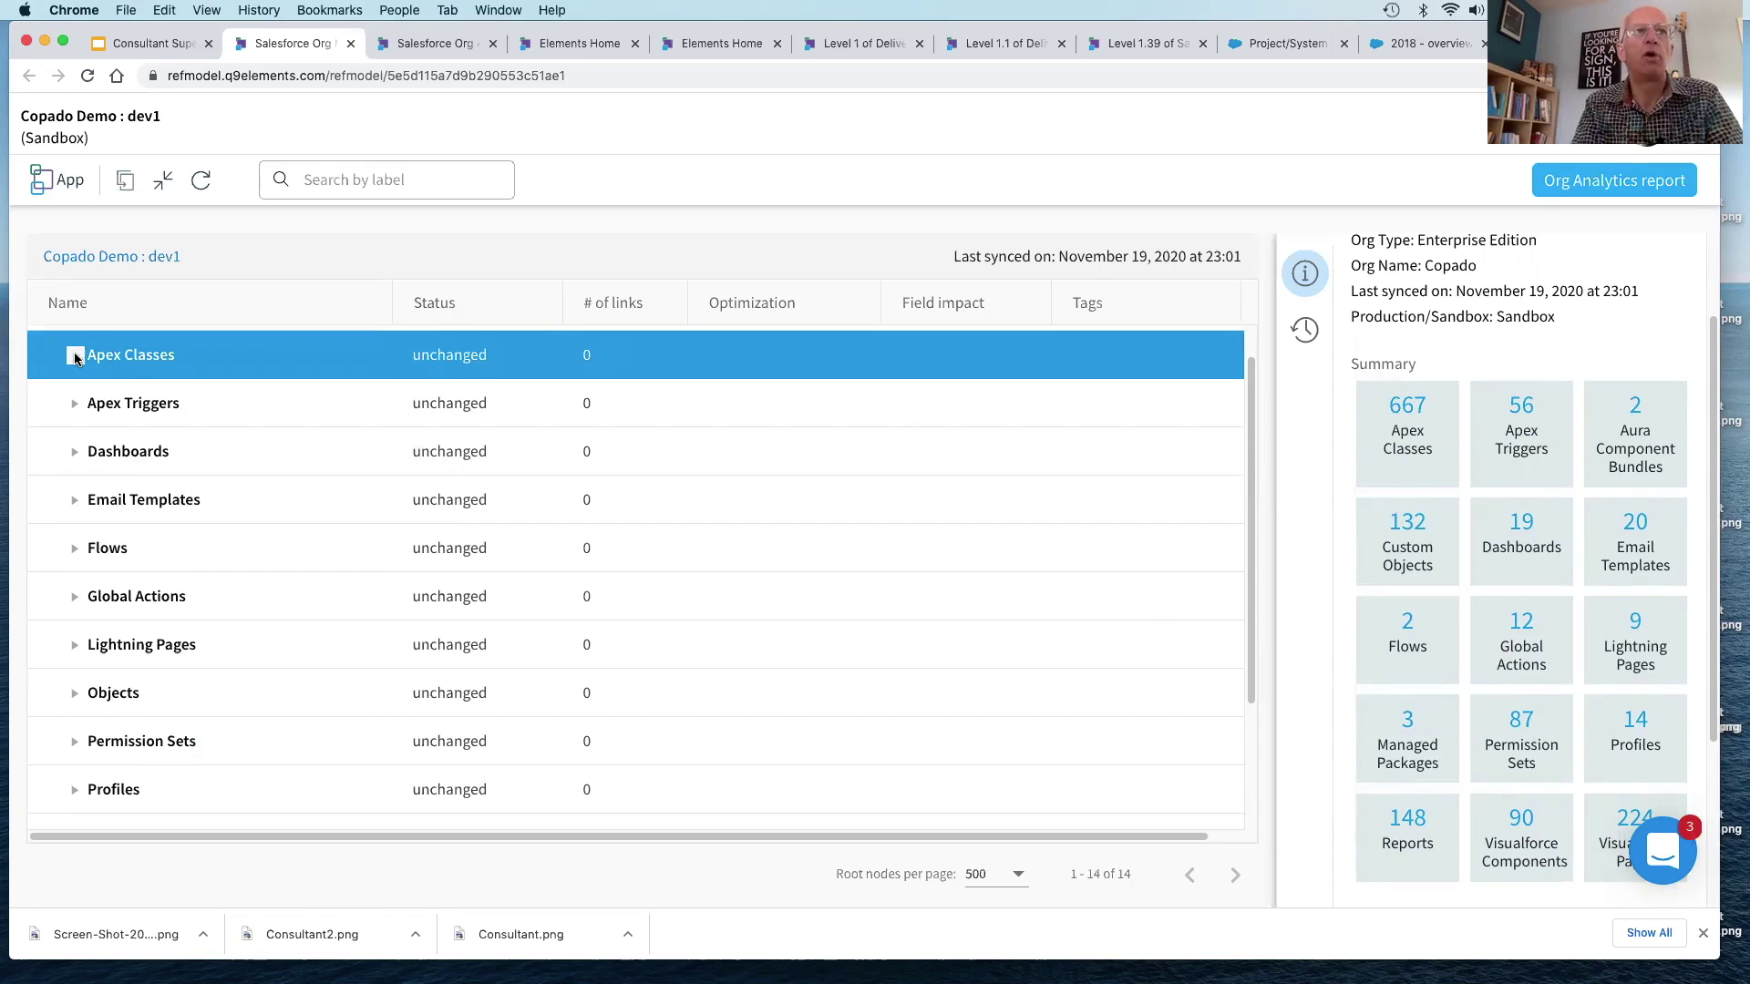
pyautogui.click(151, 394)
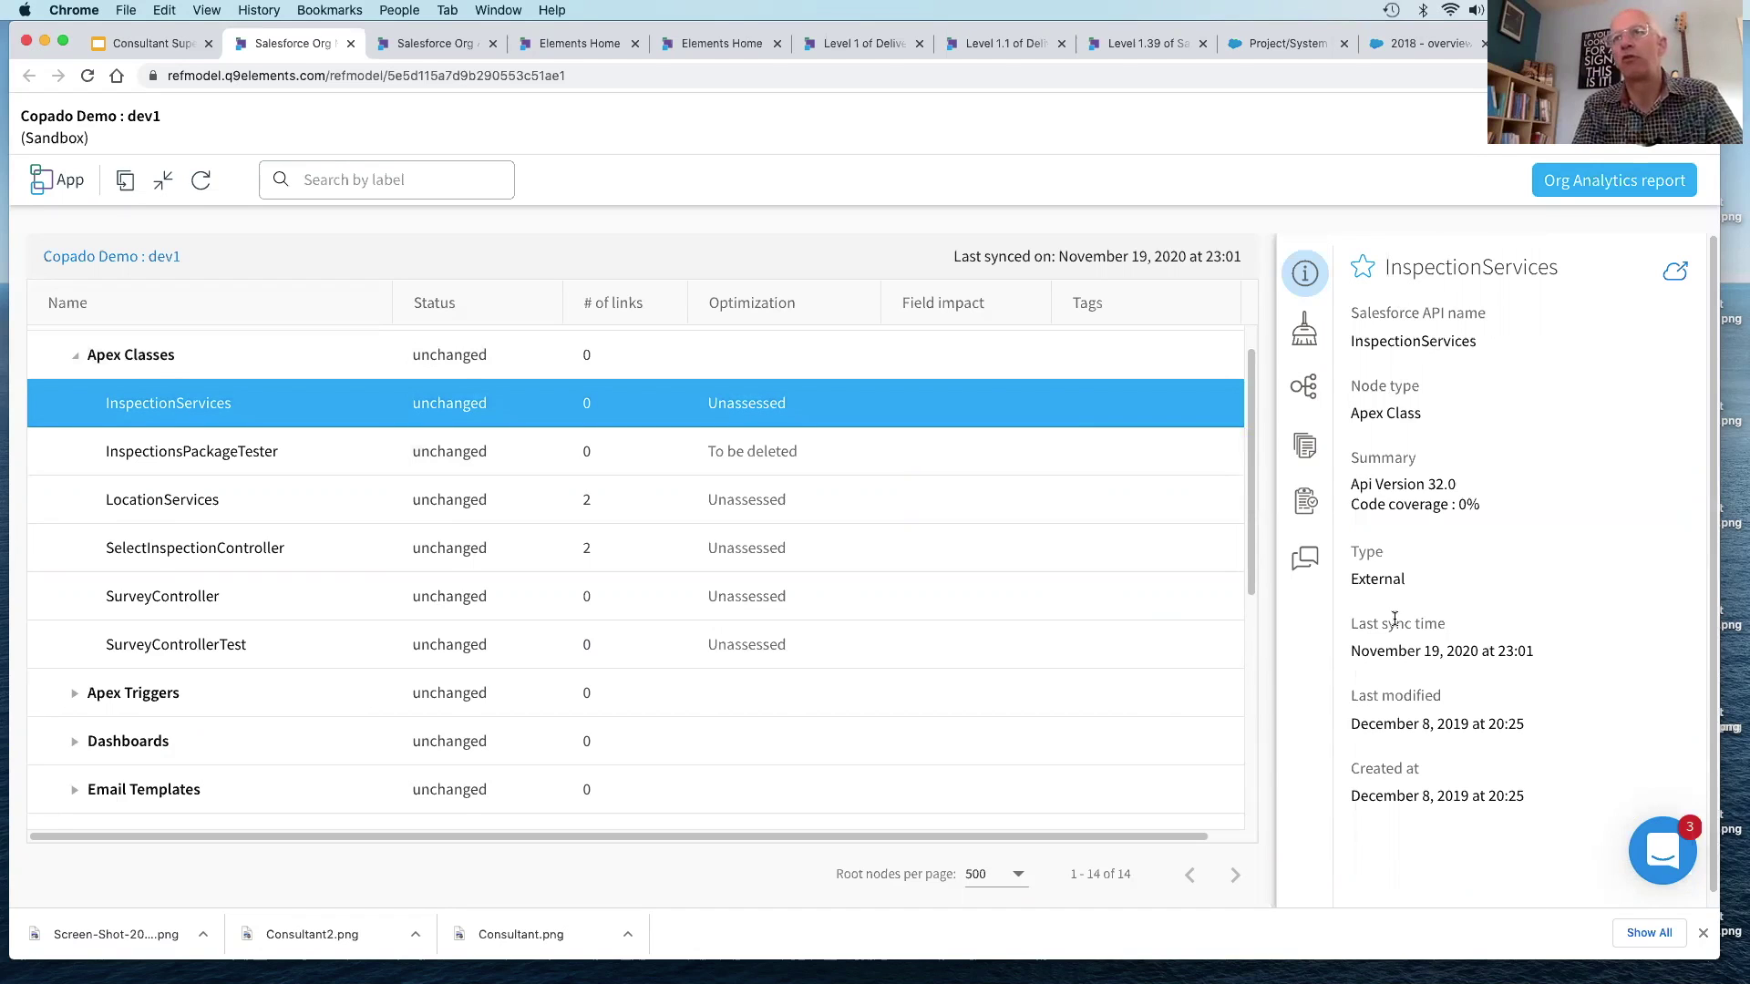
pyautogui.click(1305, 392)
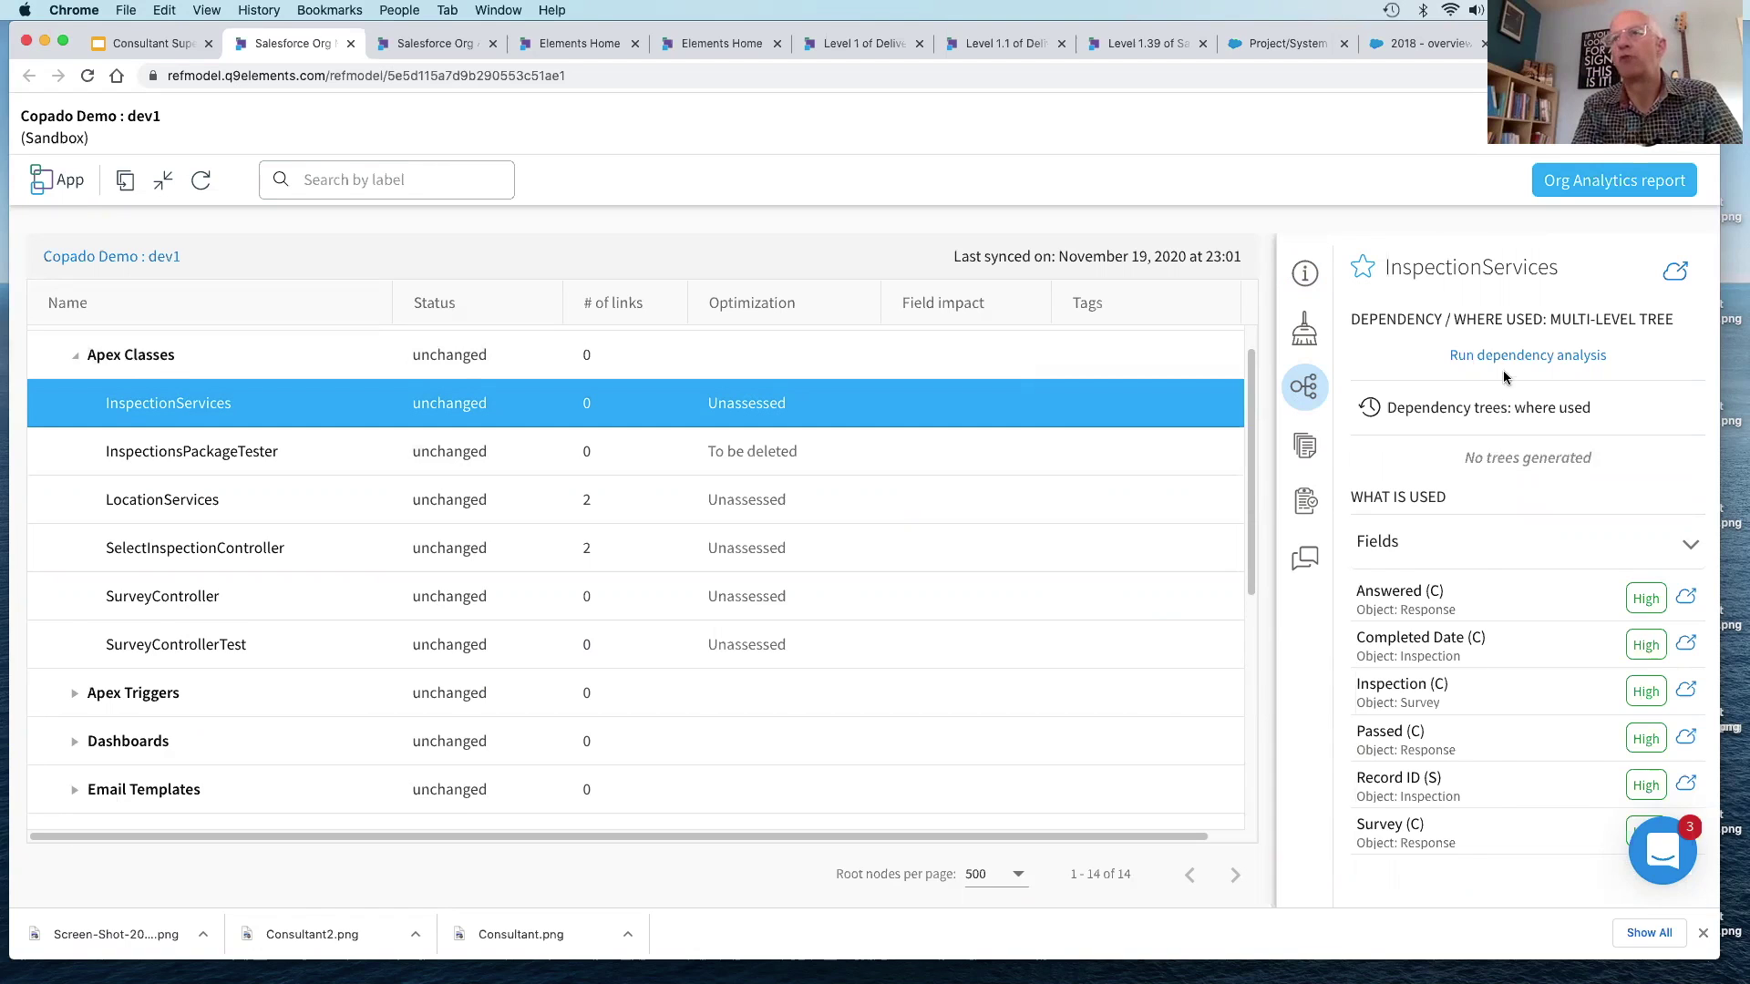
# Step: Inspect InspectionServices' documentation, available optimization statuses and linked requirements and stories
pyautogui.click(1306, 452)
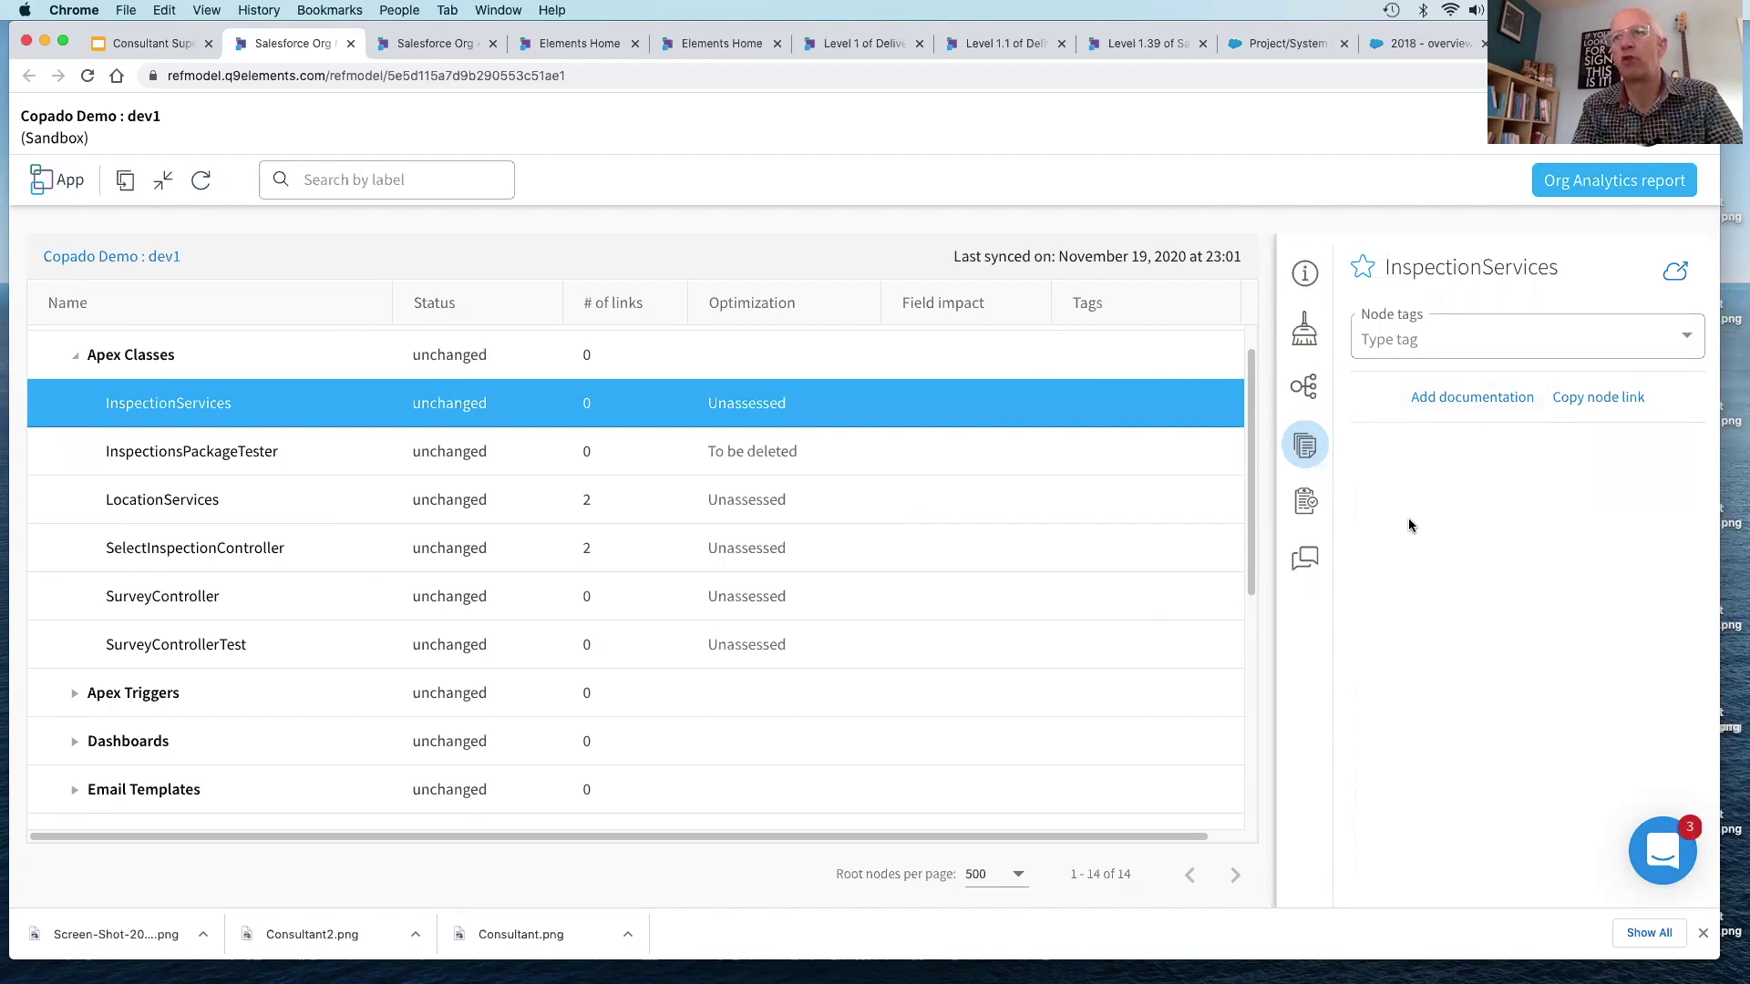
pyautogui.click(1305, 333)
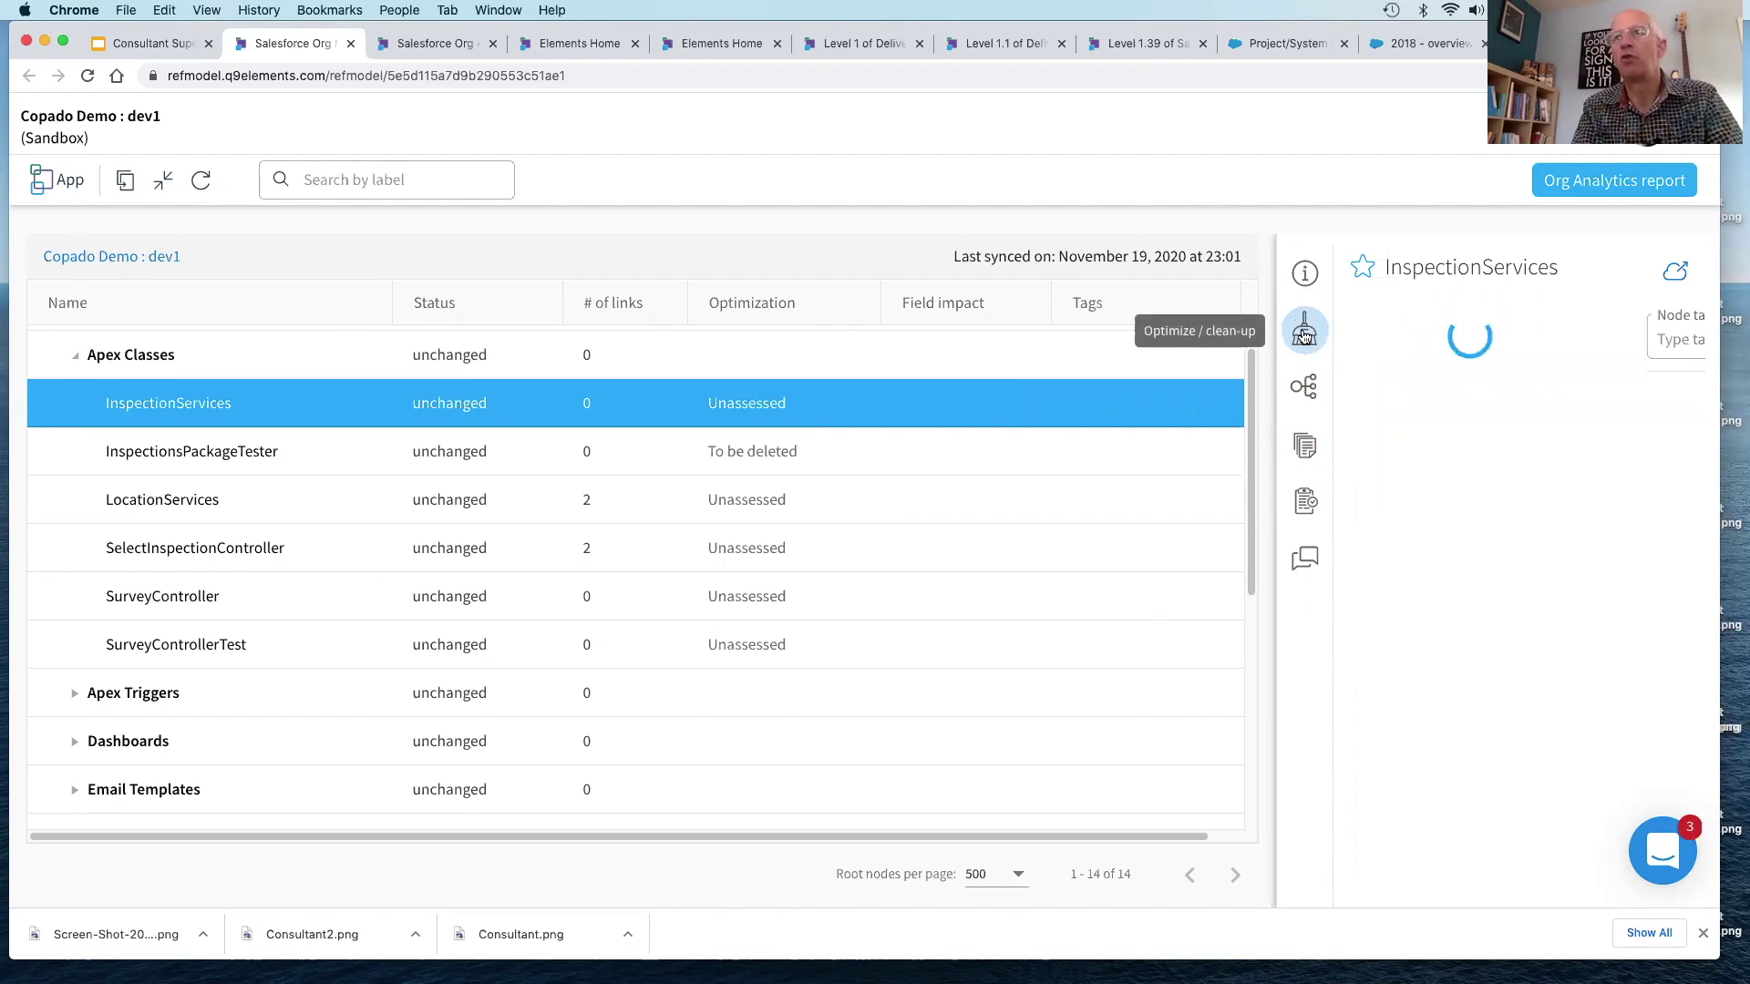
pyautogui.click(1433, 337)
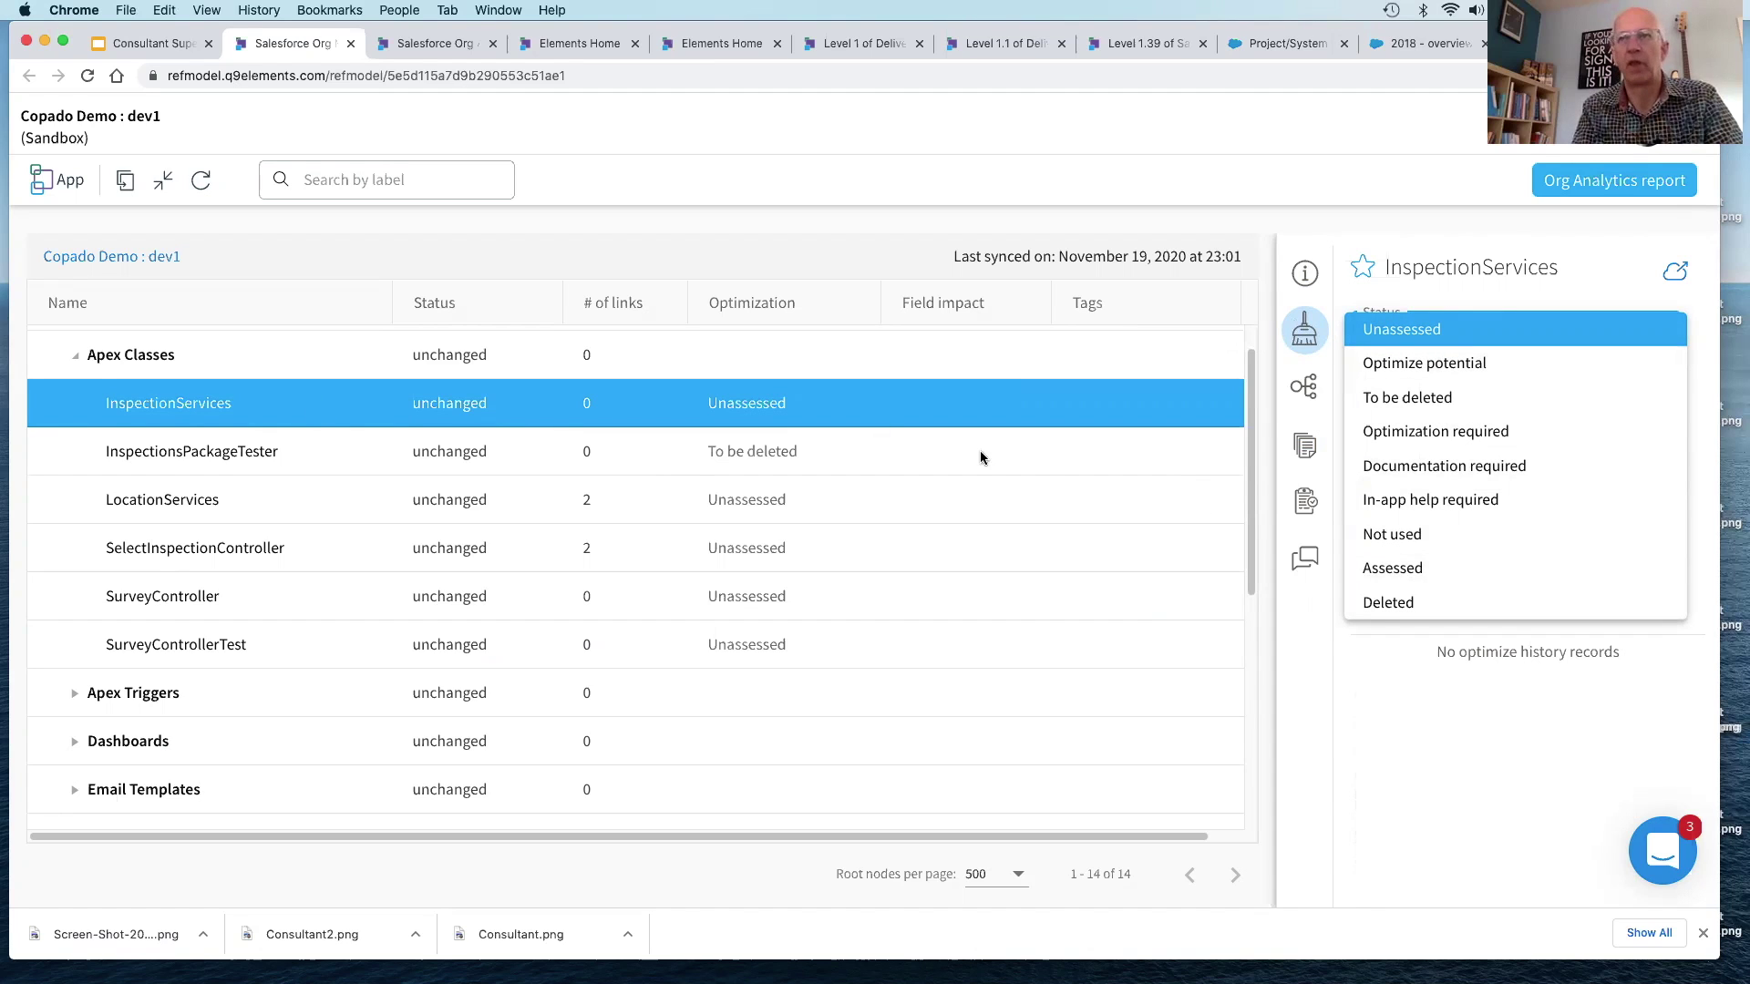
pyautogui.click(1303, 509)
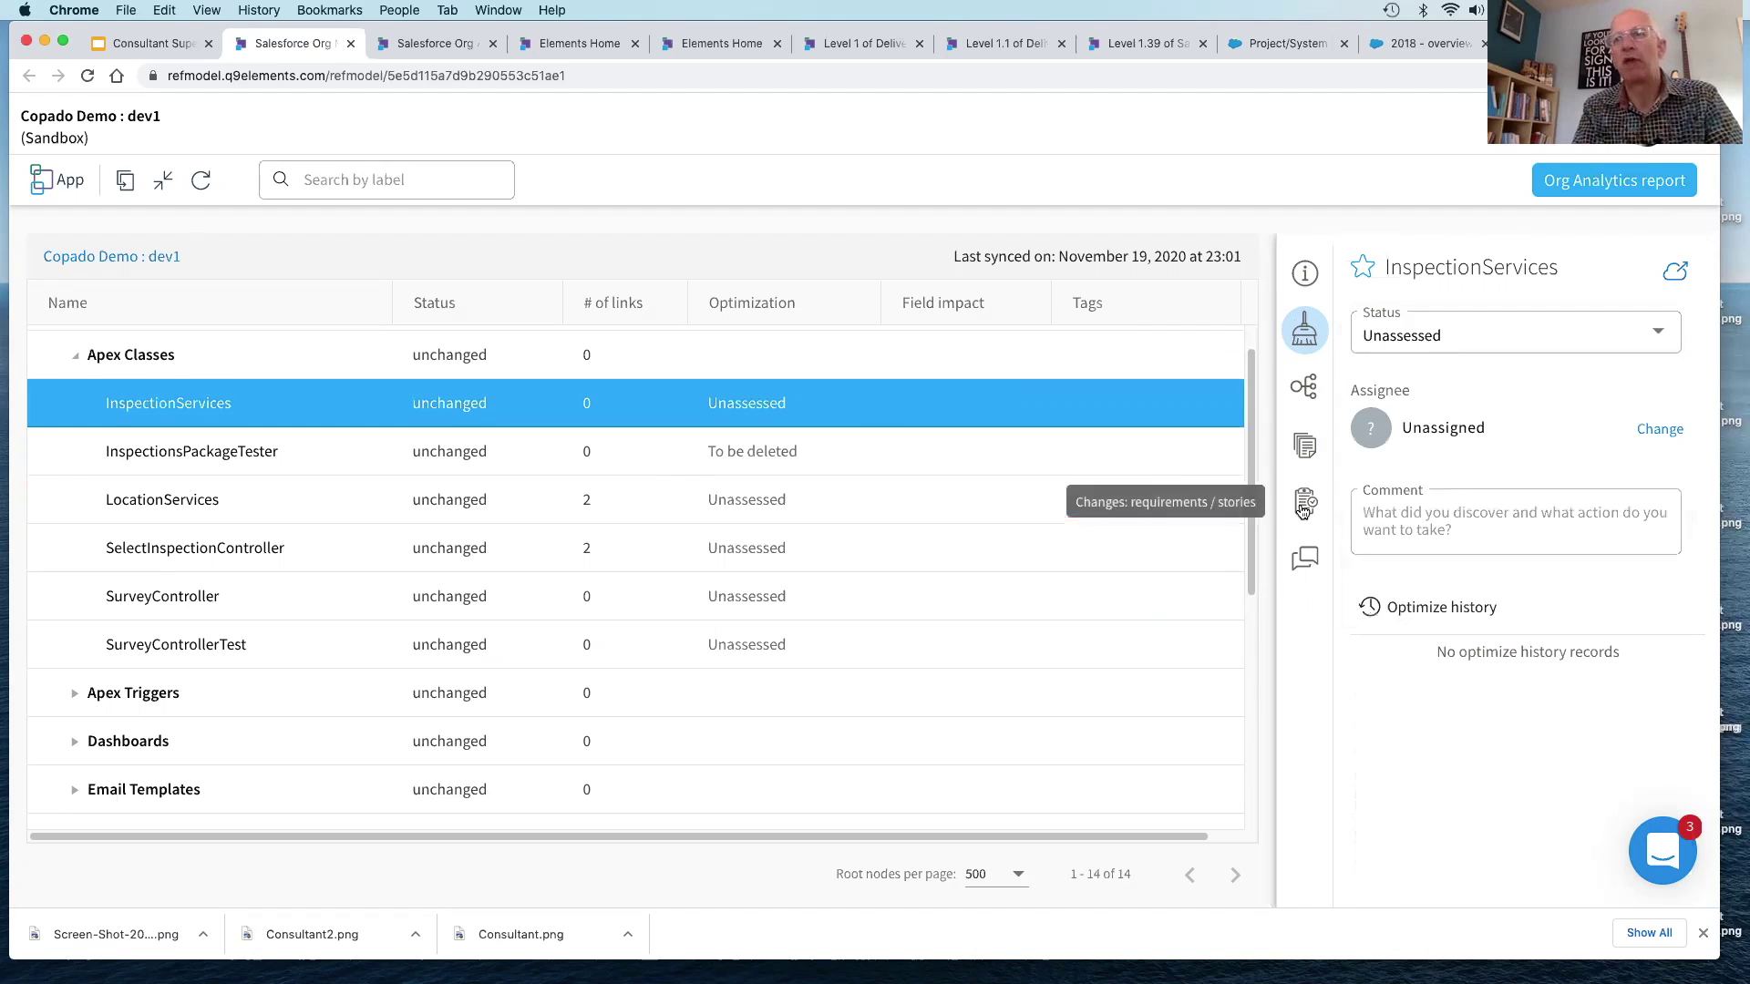
pyautogui.click(1304, 503)
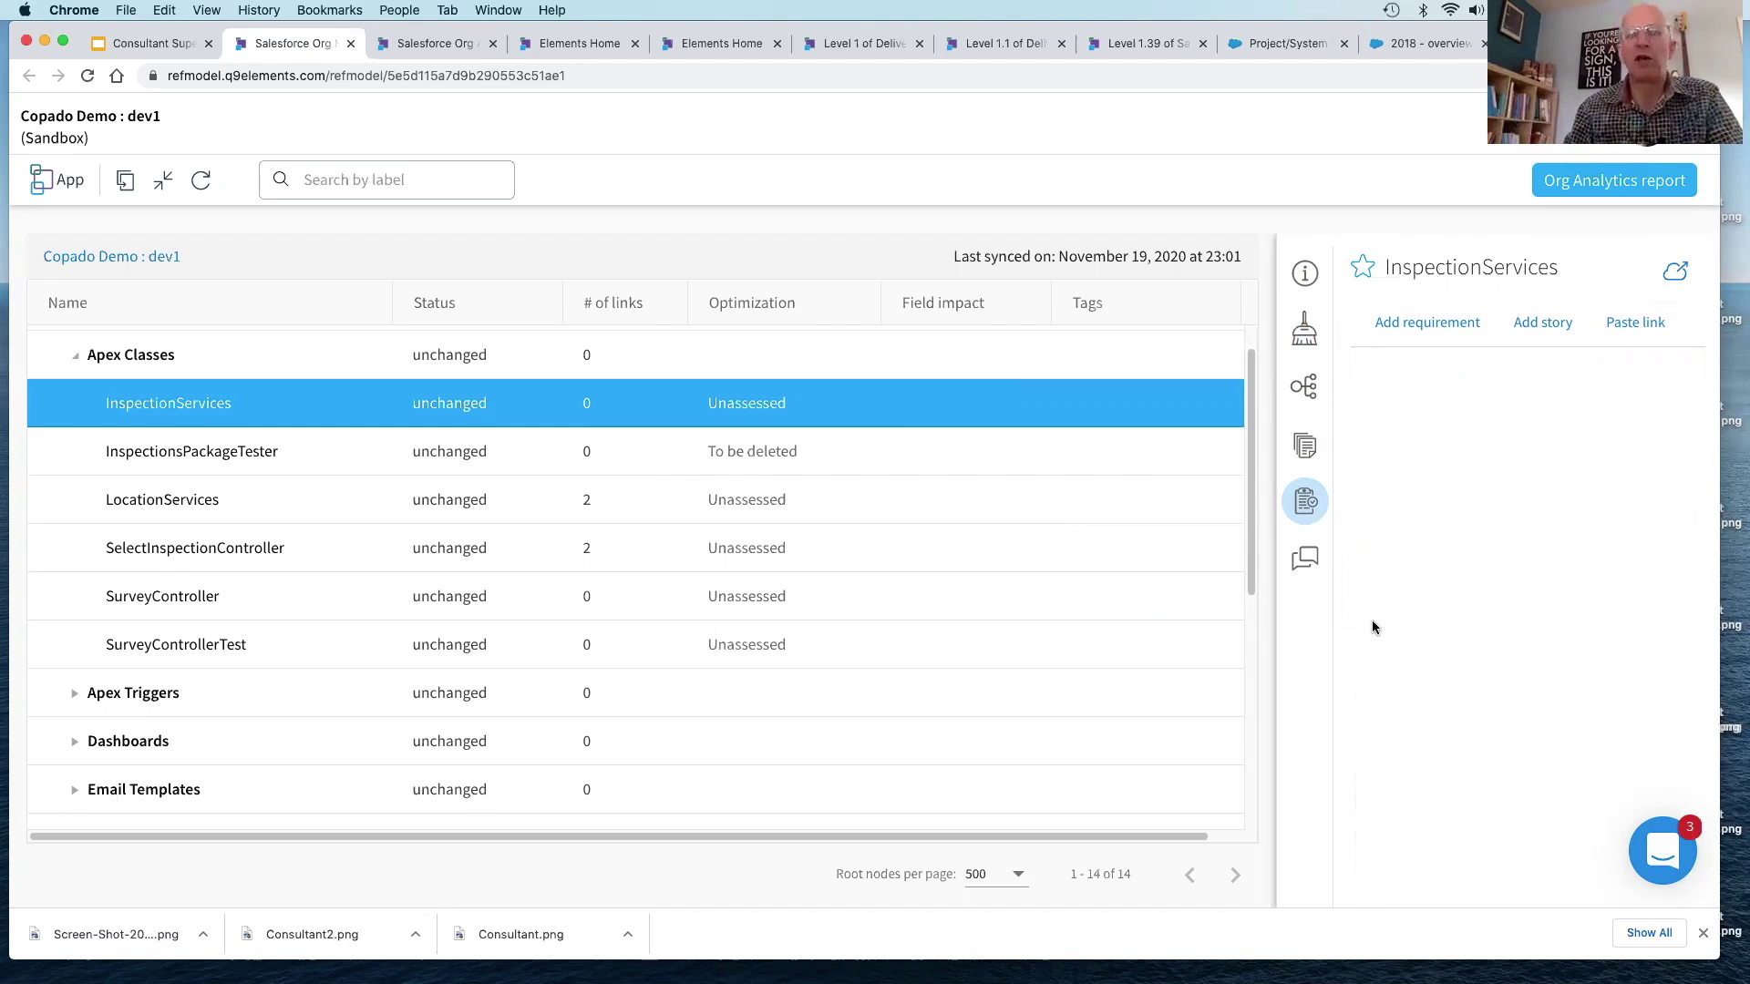
# Step: View the documentation types that can be added to InspectionServices, and collapse the Apex Classes
pyautogui.click(1305, 338)
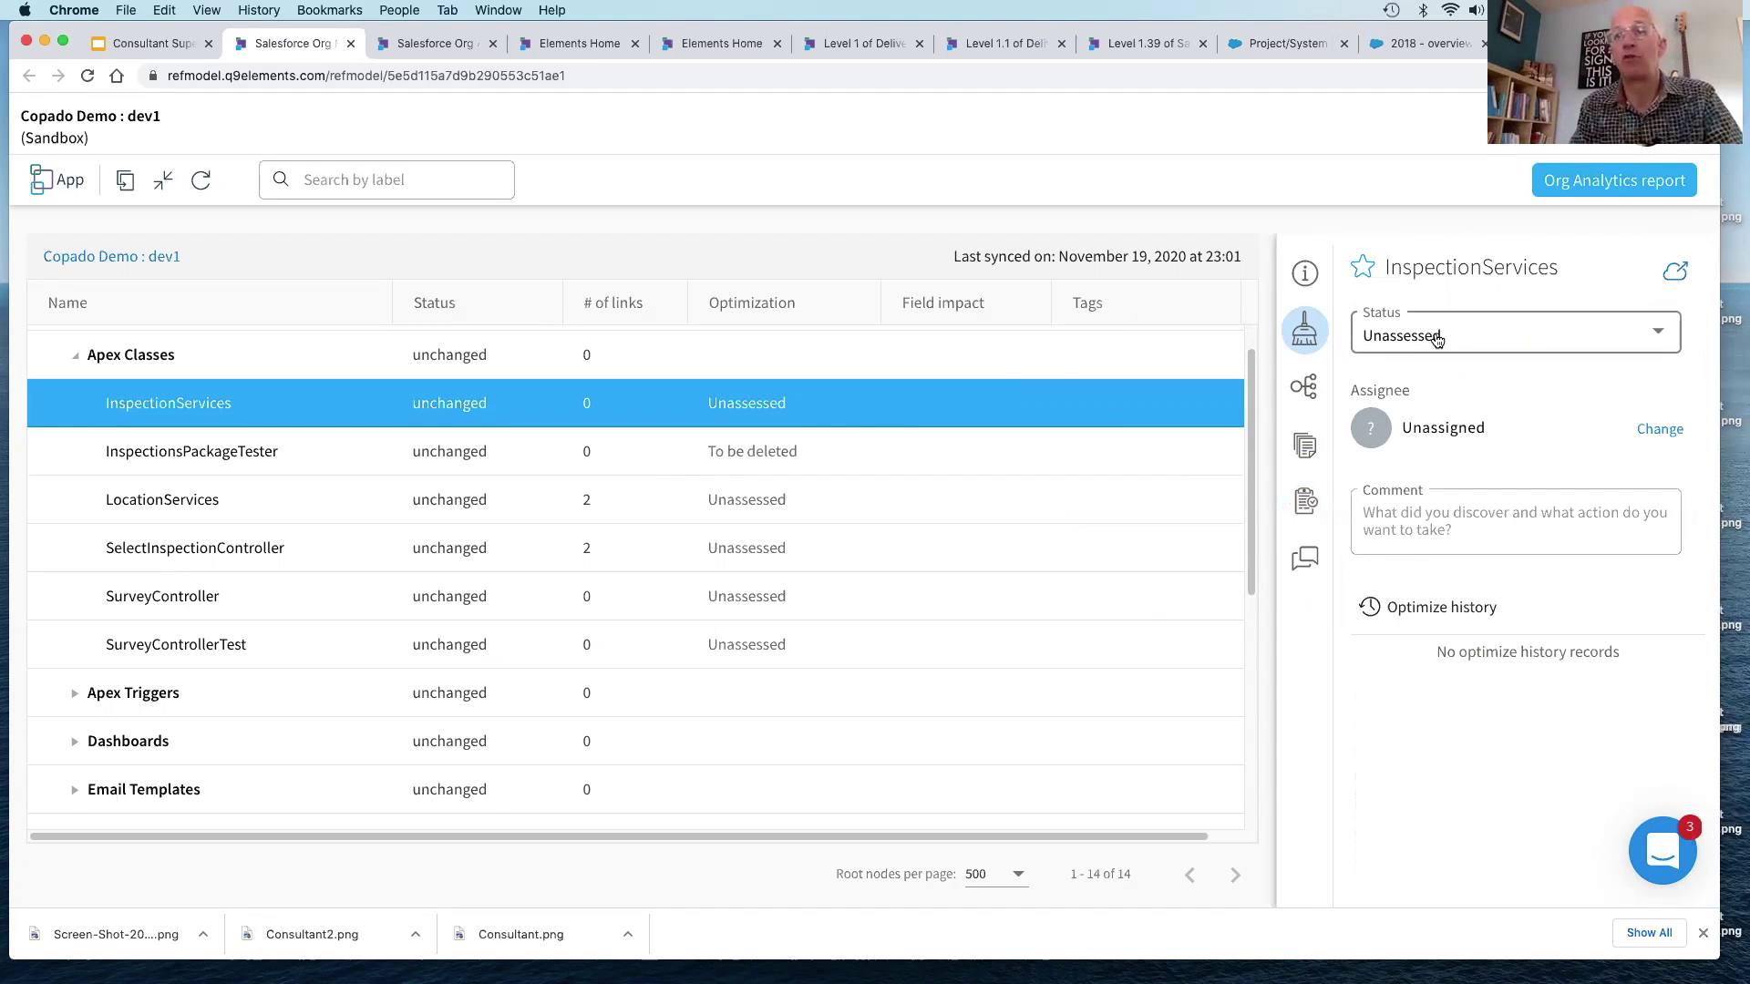
pyautogui.click(1305, 445)
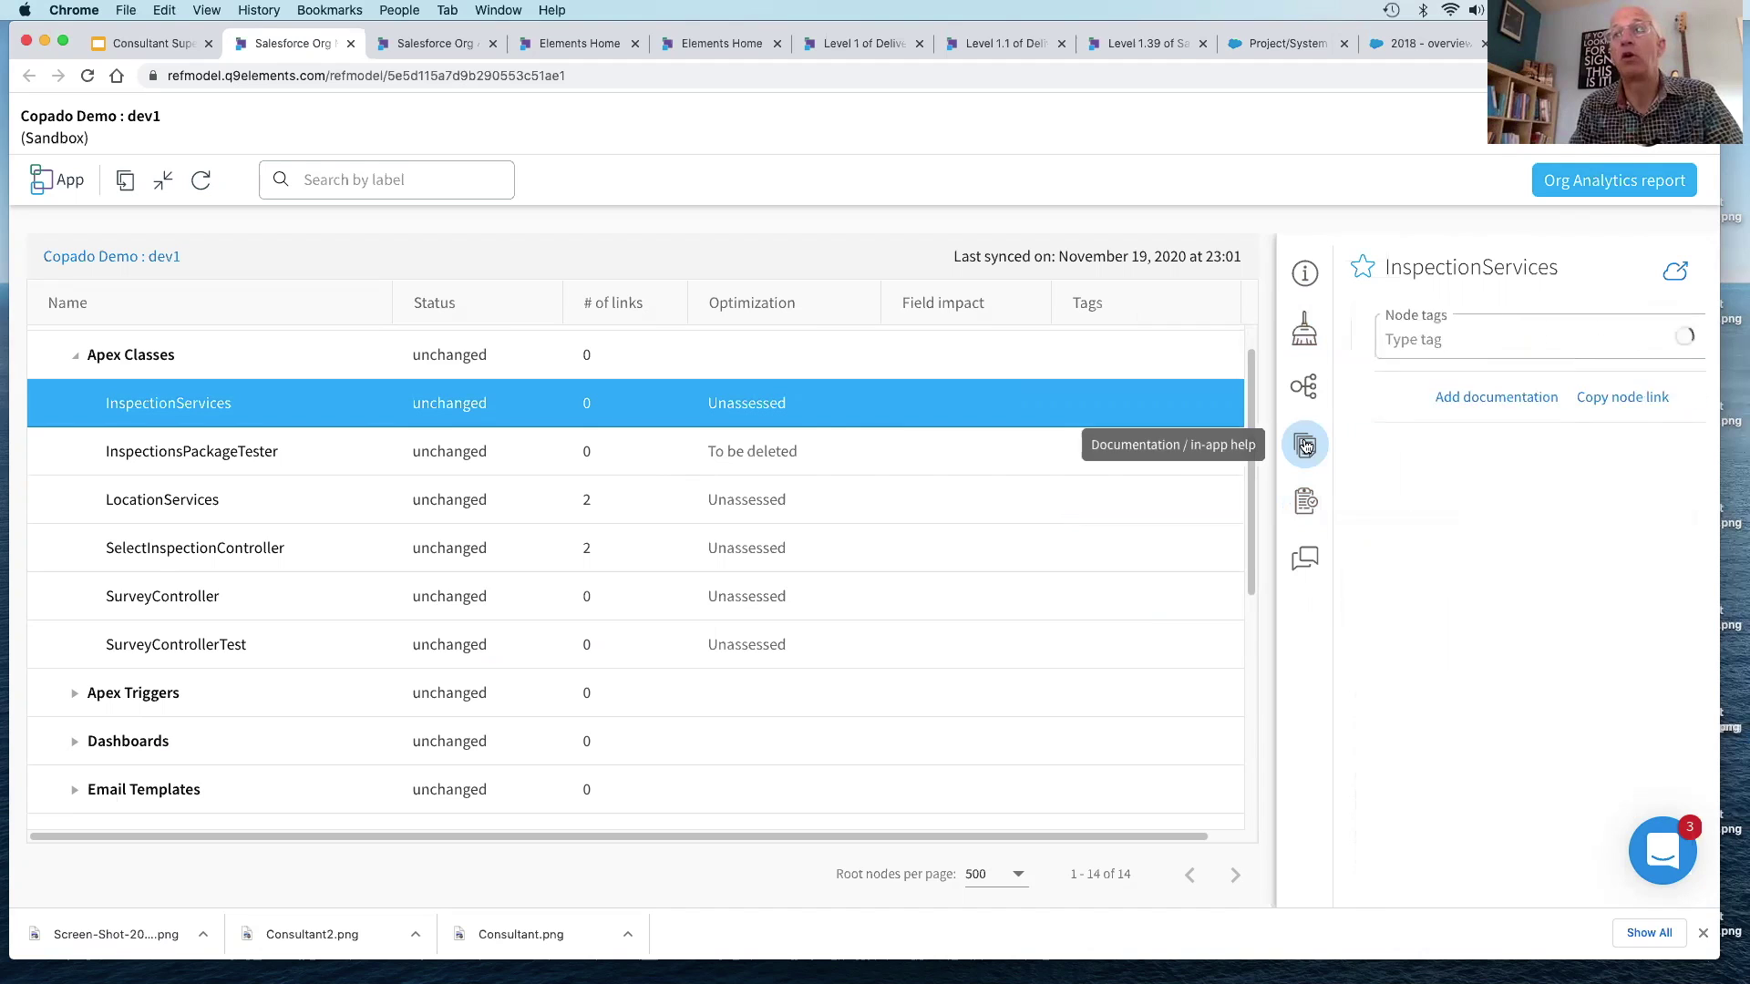
pyautogui.click(1427, 398)
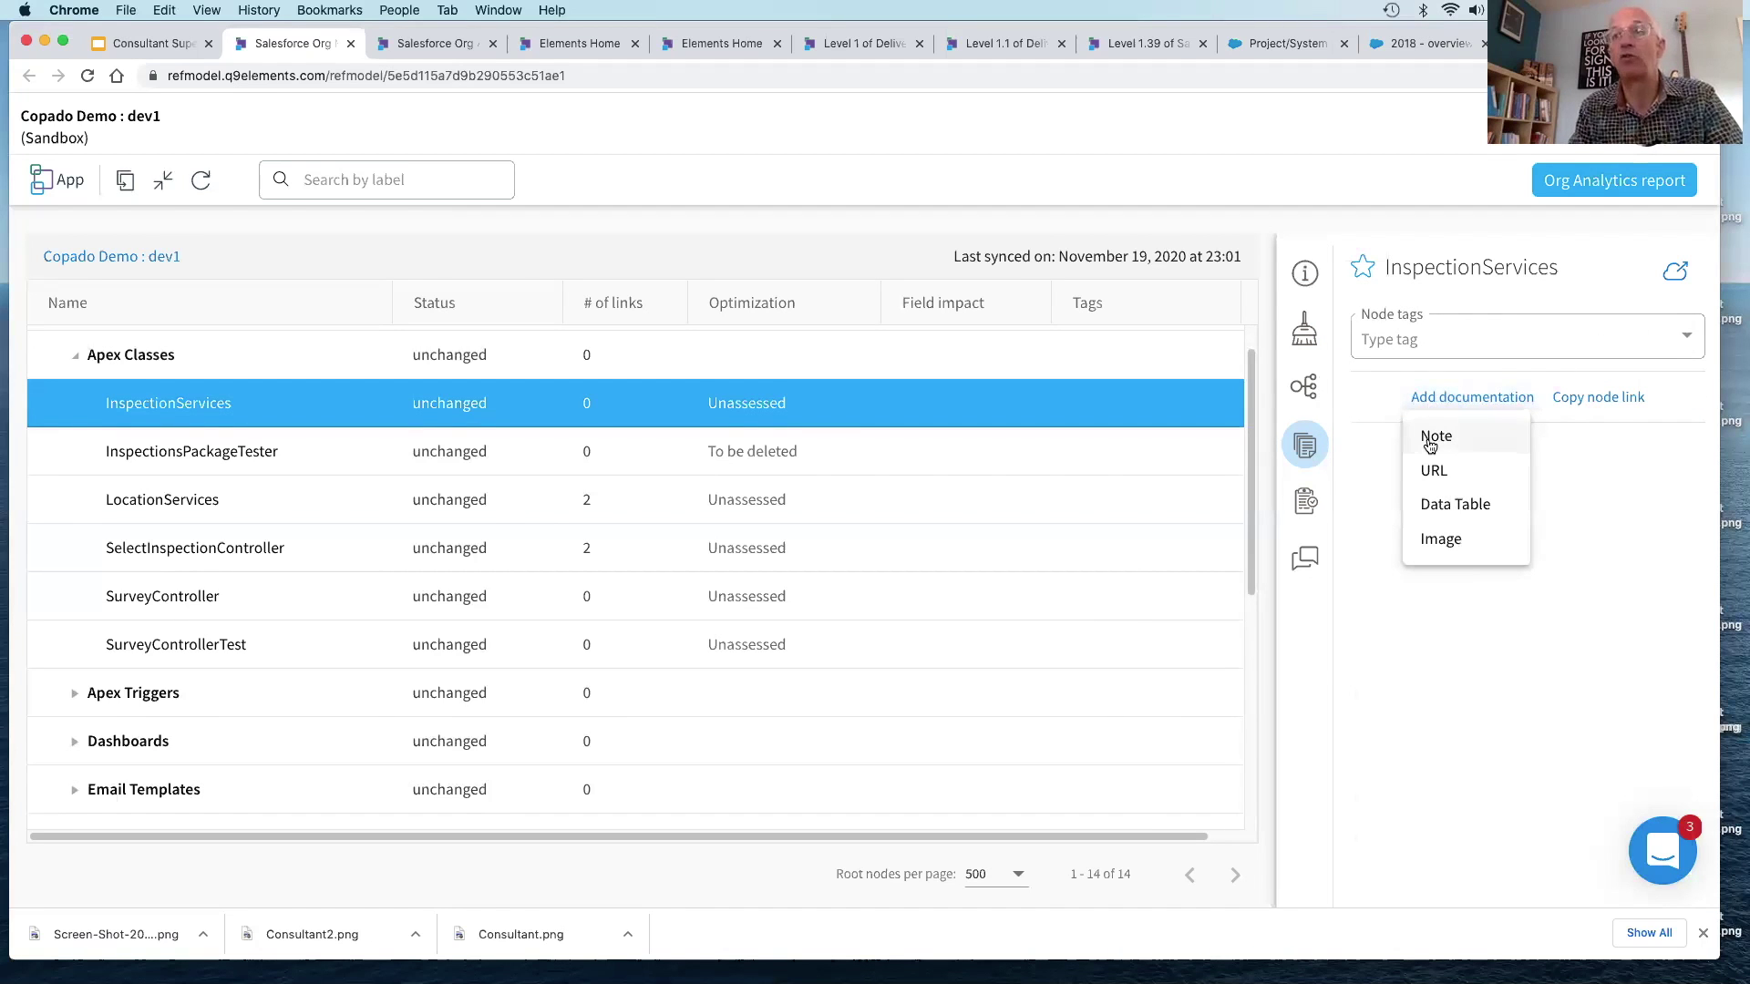
pyautogui.click(77, 358)
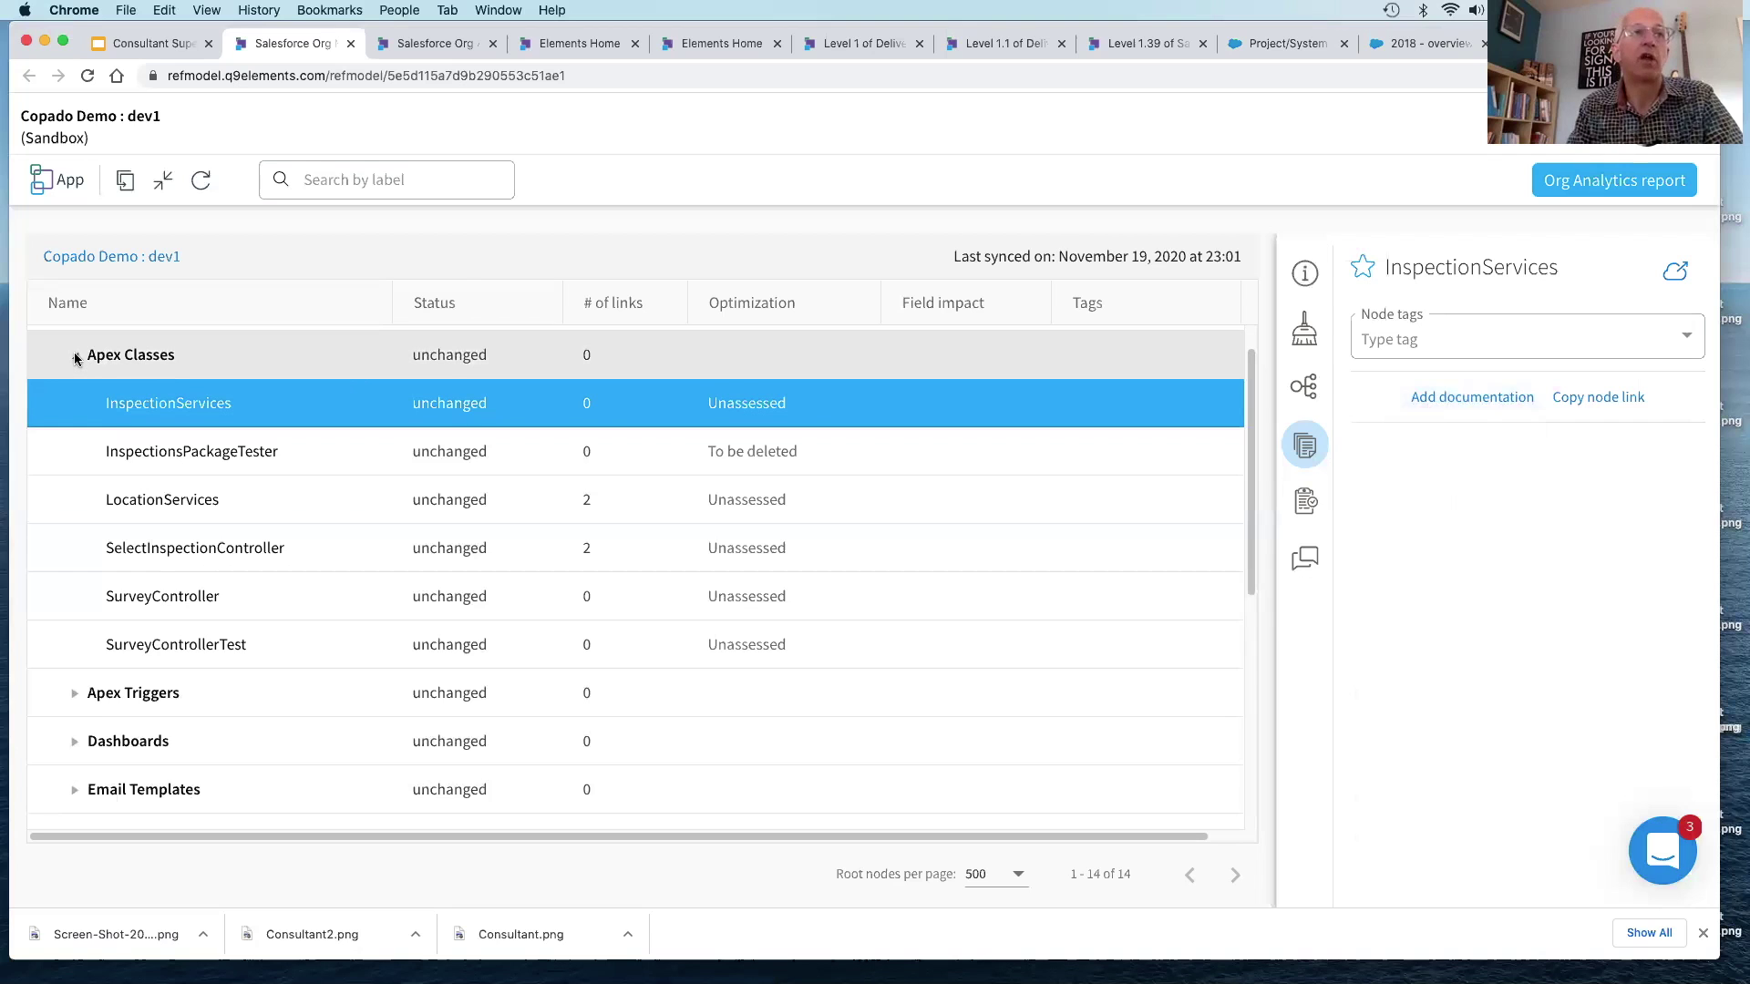
pyautogui.click(76, 356)
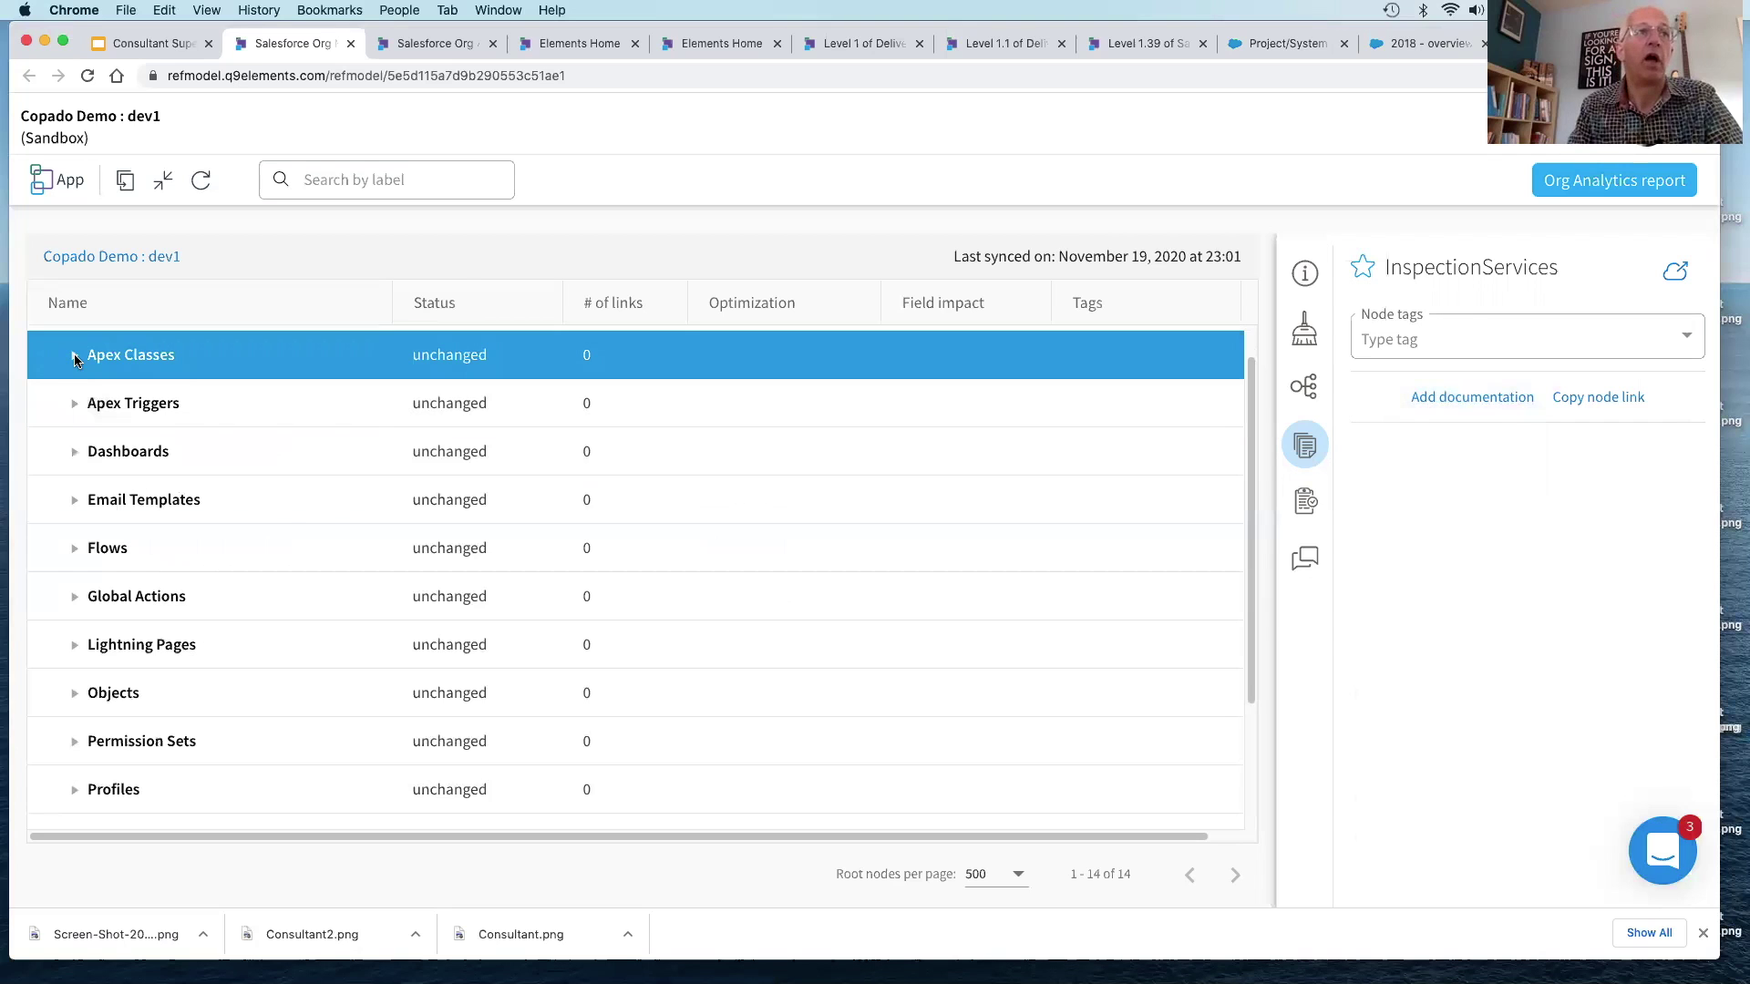
# Step: Expand the Dashboards, examine which reports the Adoption Dashboard uses, and collapse the Dashboards again
pyautogui.click(75, 454)
pyautogui.click(133, 504)
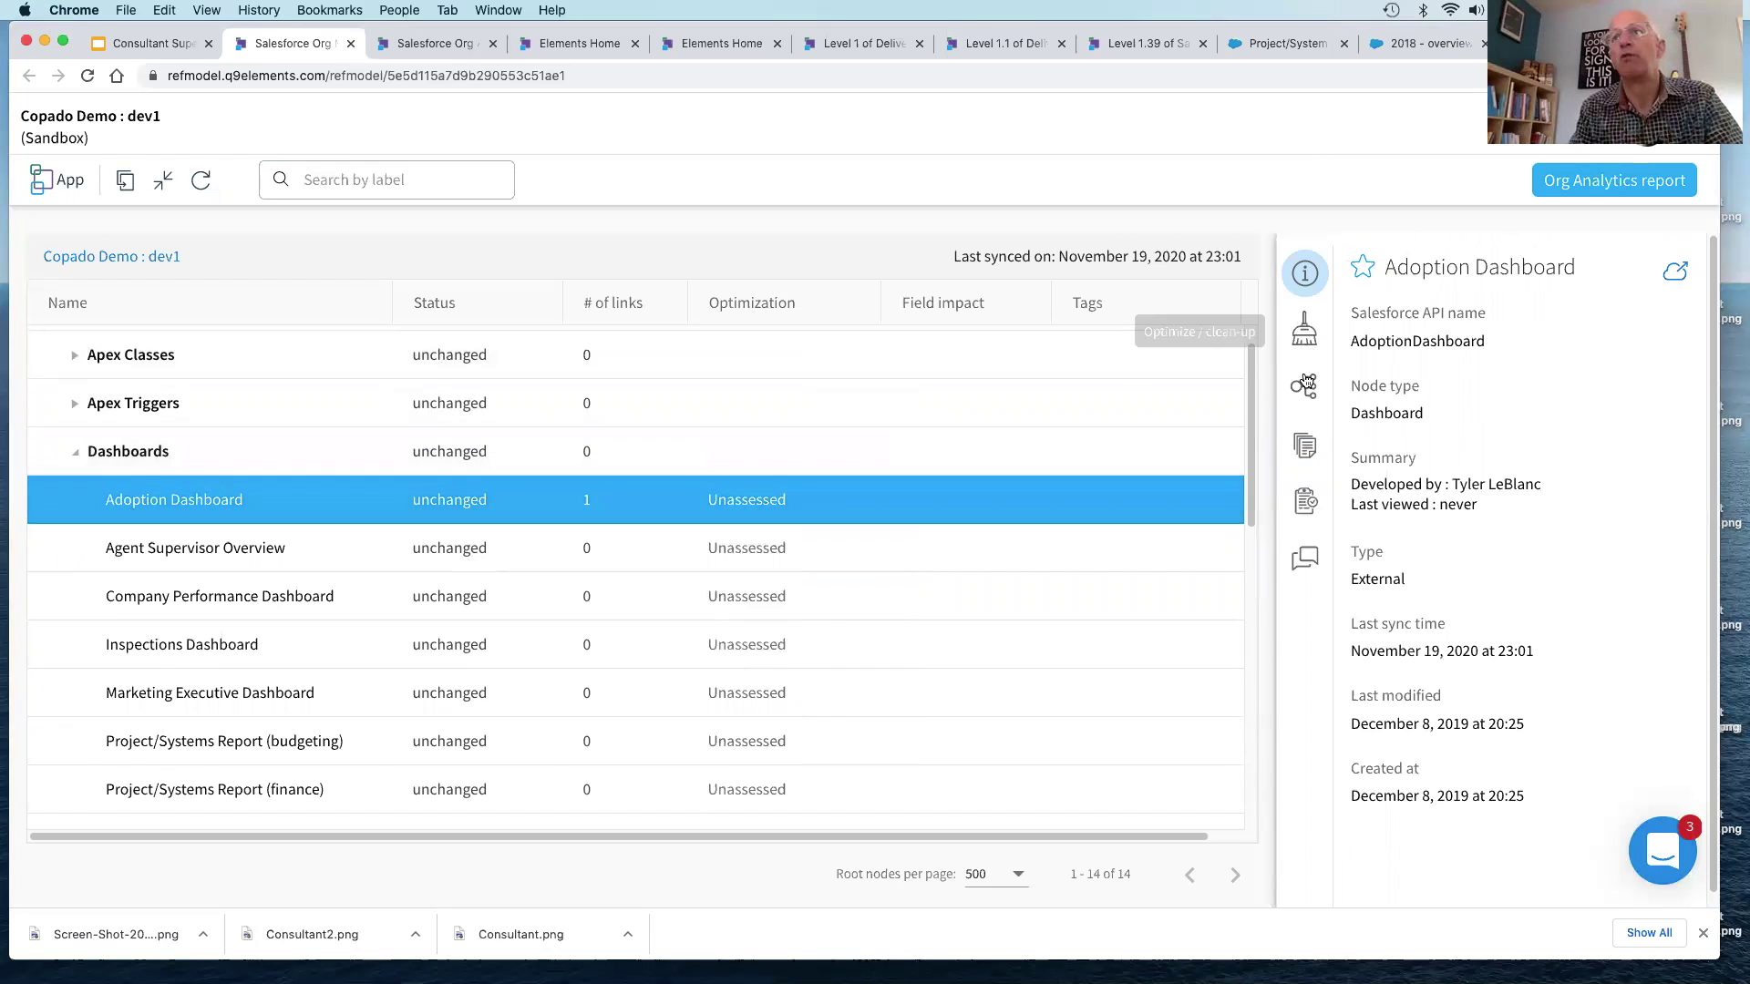
pyautogui.click(1306, 386)
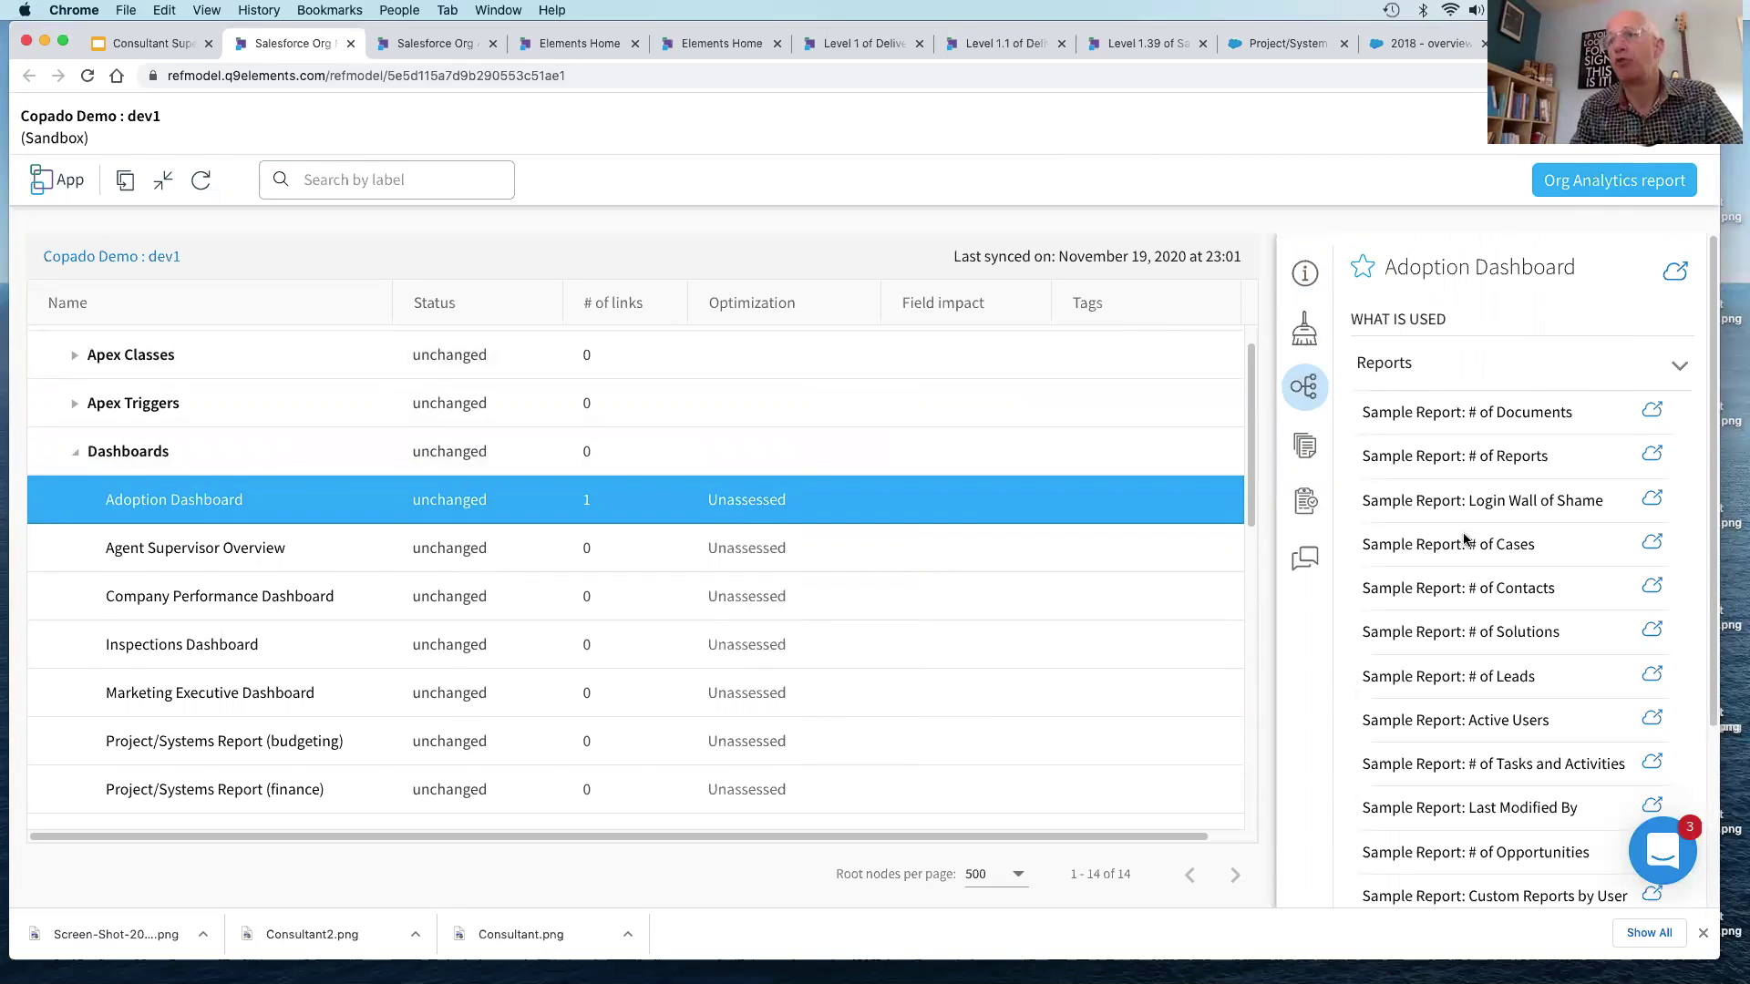
pyautogui.moveTo(1465, 539)
pyautogui.moveTo(1504, 409)
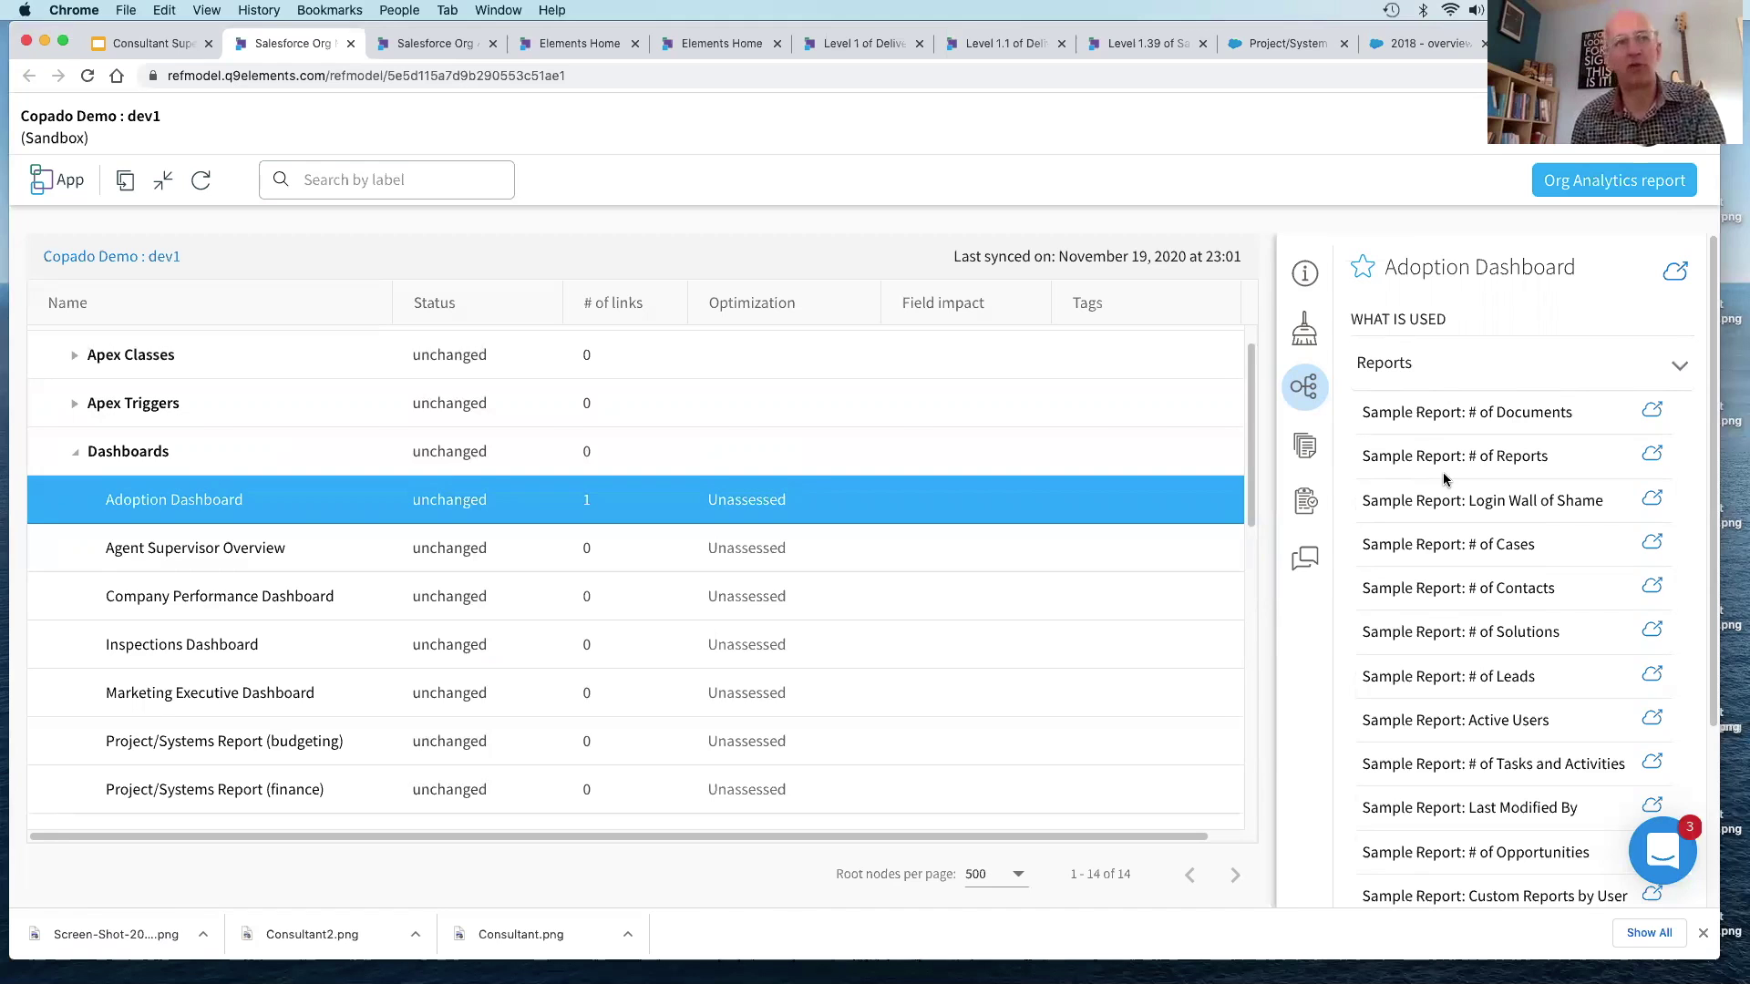
pyautogui.click(75, 452)
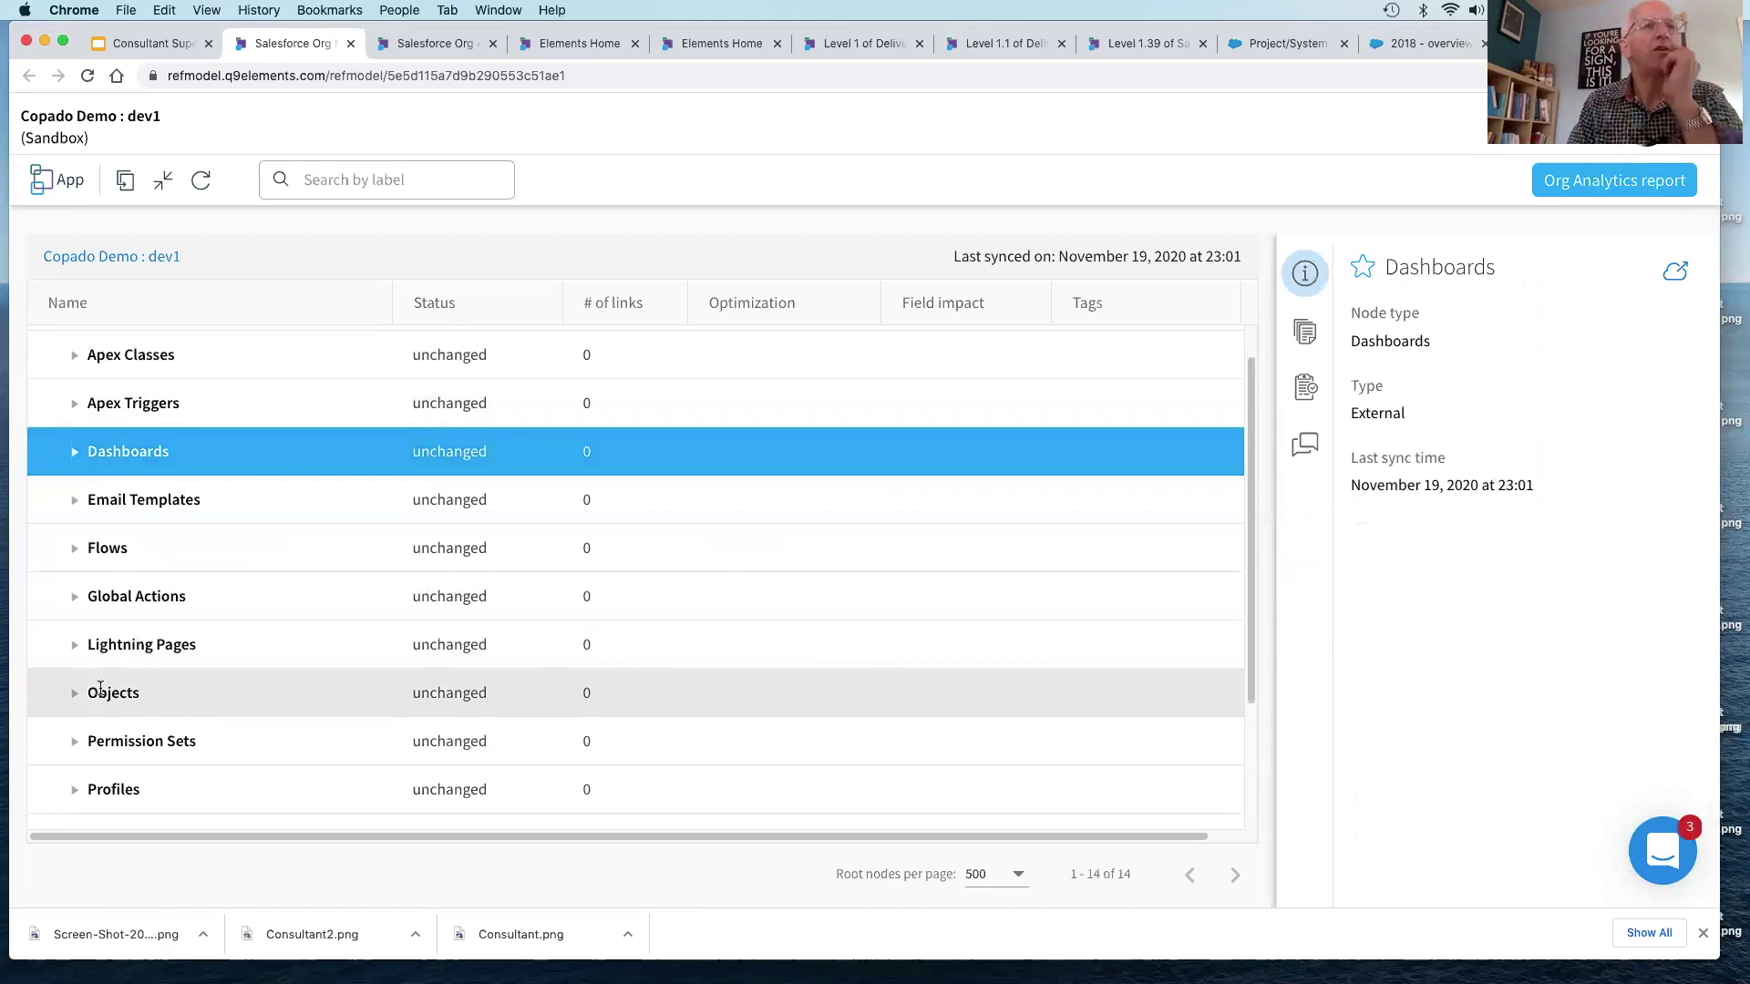
# Step: Expand the Objects and show the details of the Project/System custom object
pyautogui.click(74, 692)
pyautogui.scroll(-5, 216, 674)
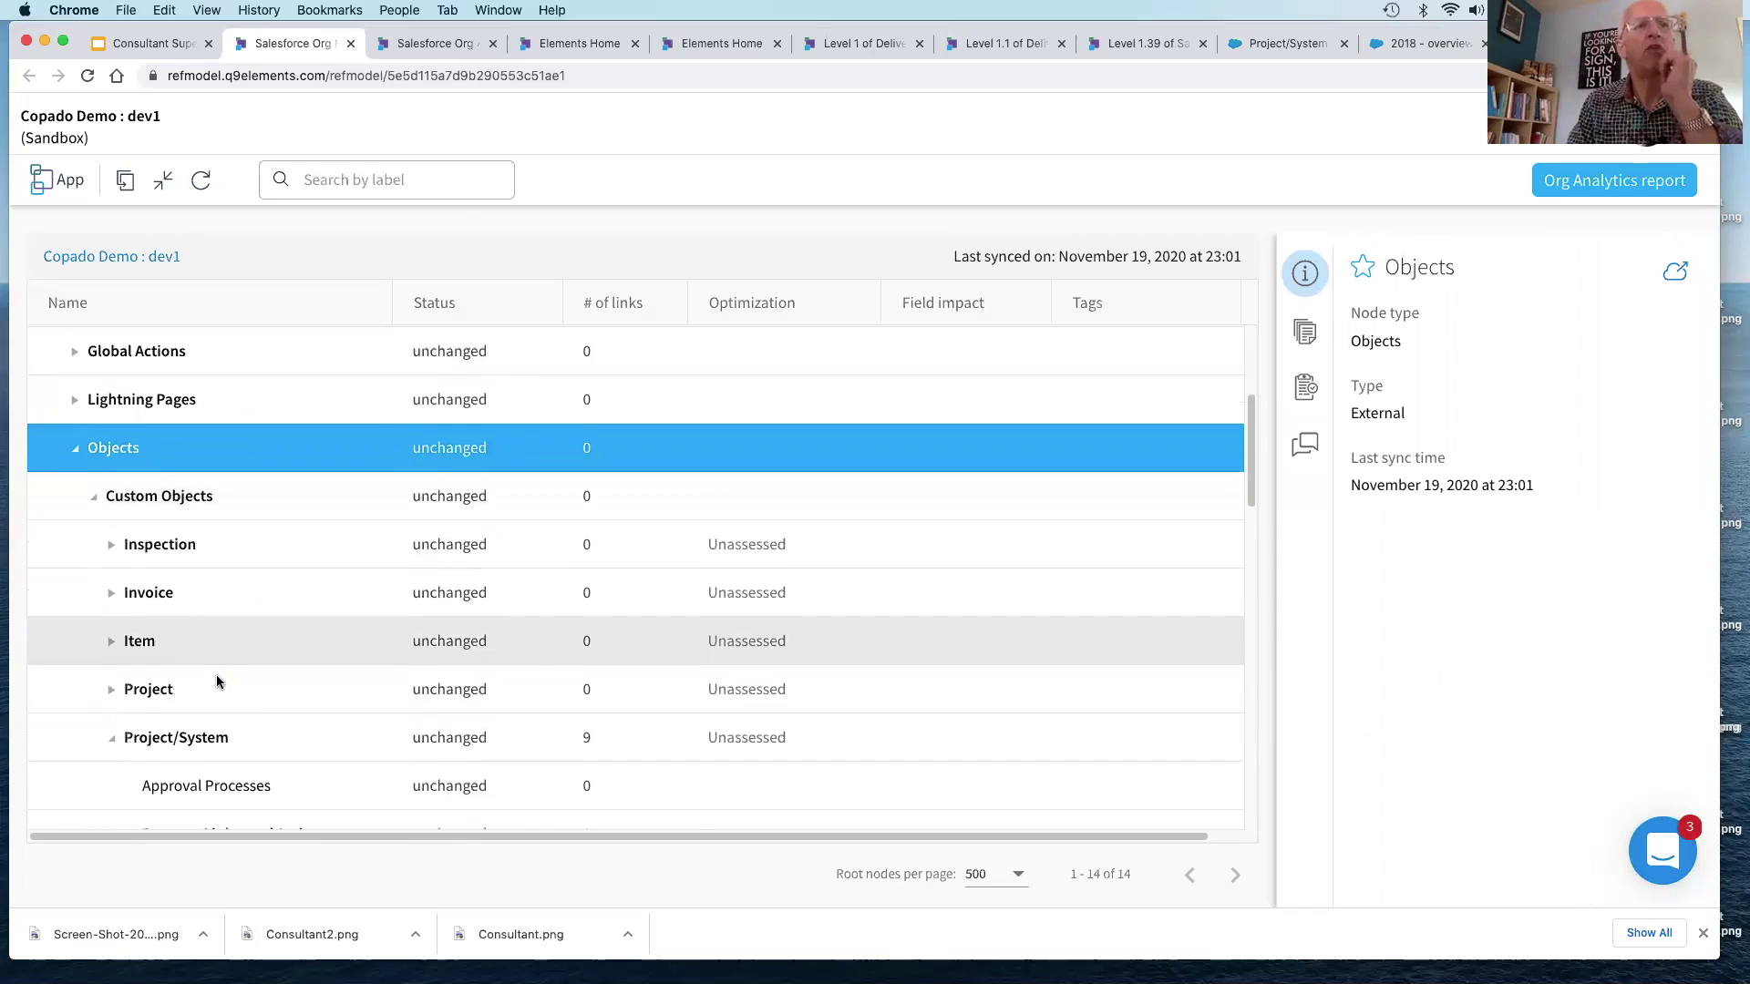
pyautogui.click(193, 719)
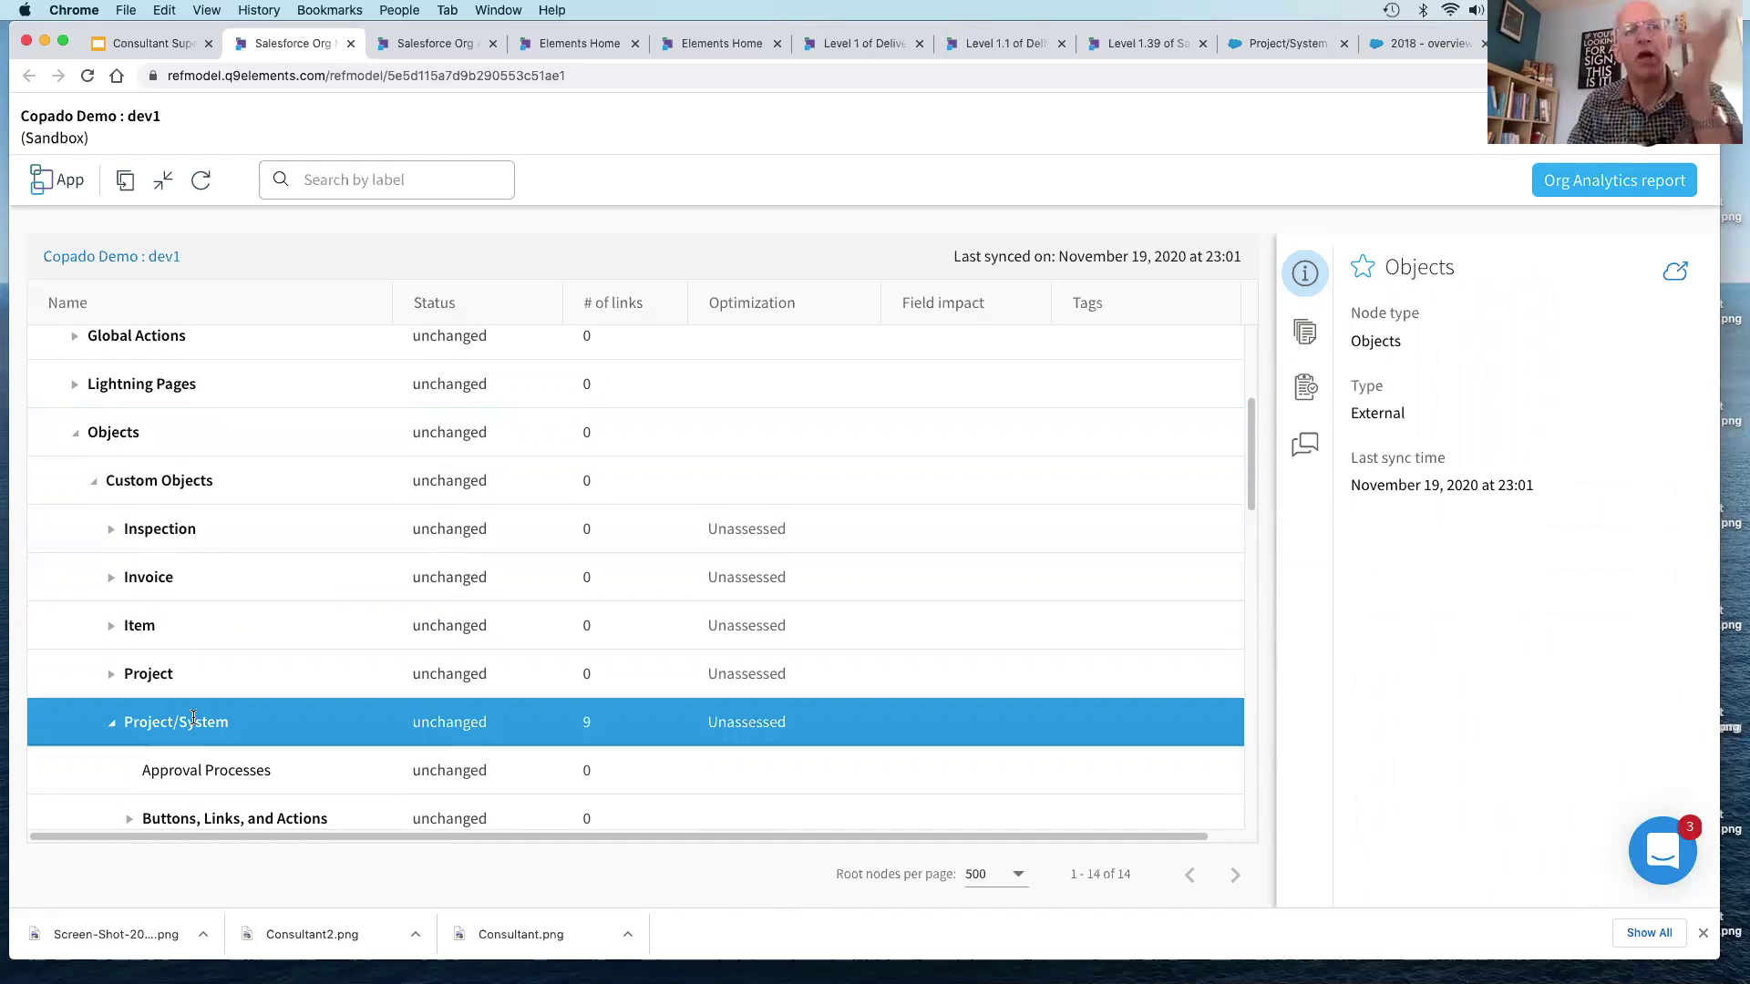
pyautogui.click(93, 481)
pyautogui.click(93, 480)
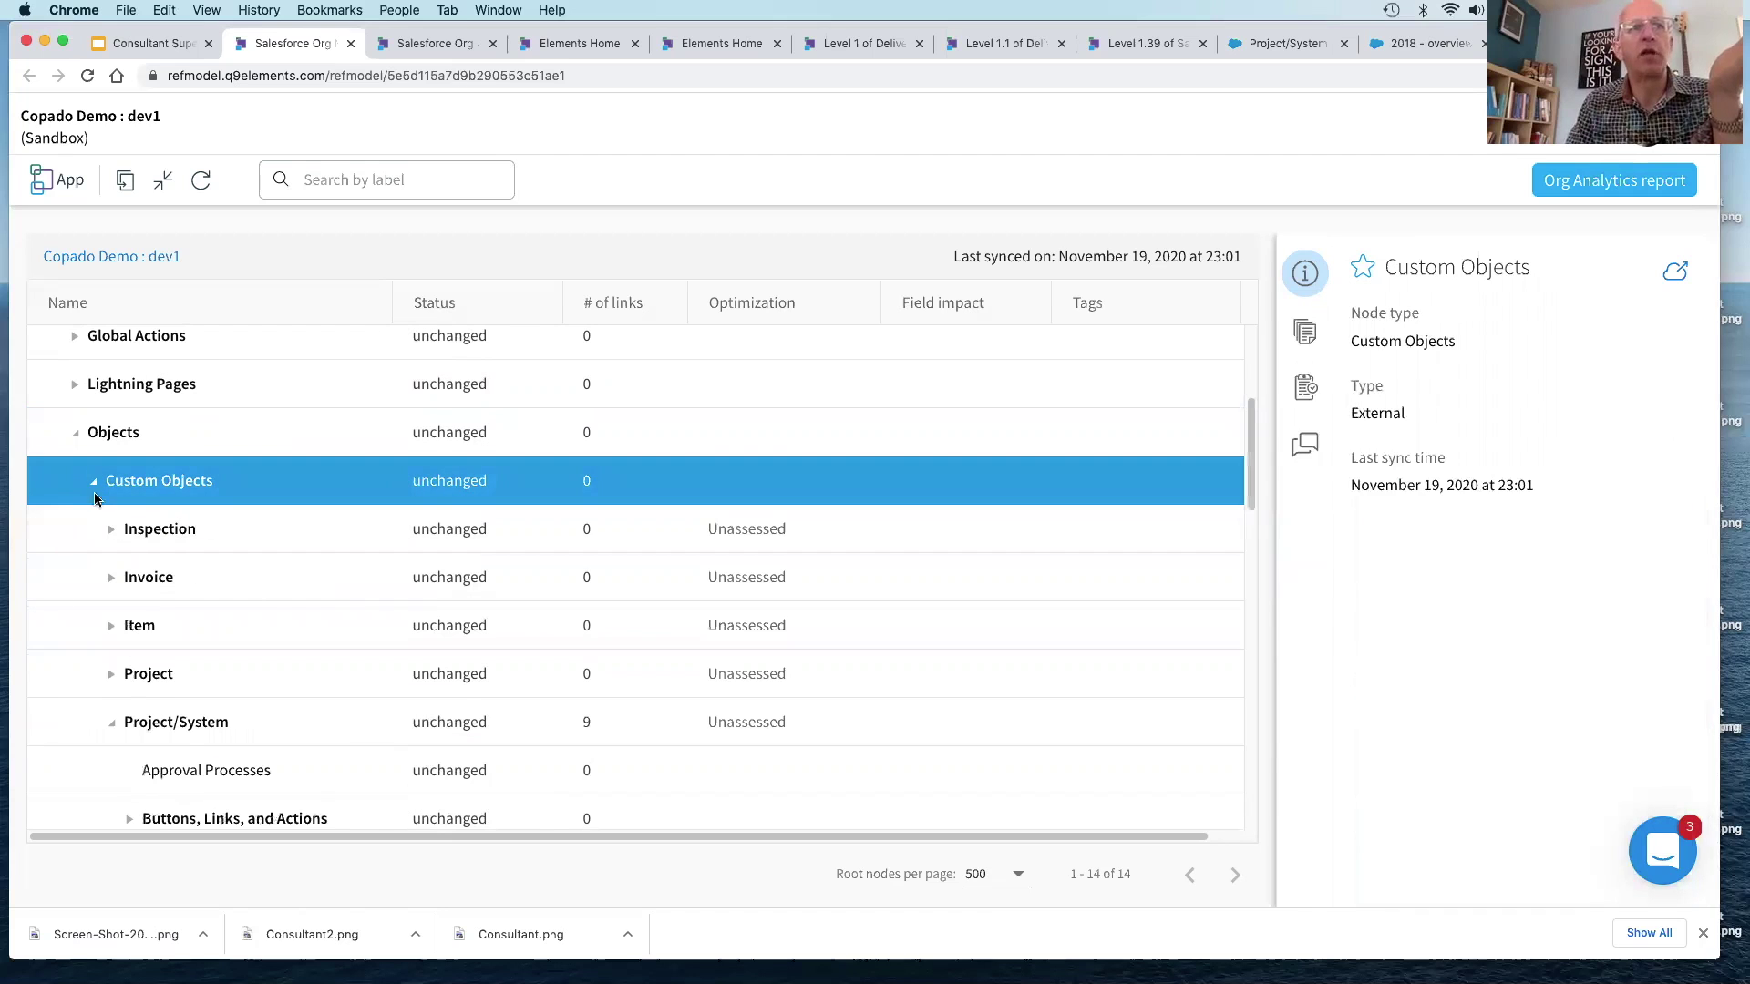
pyautogui.scroll(-1, 134, 678)
pyautogui.click(151, 690)
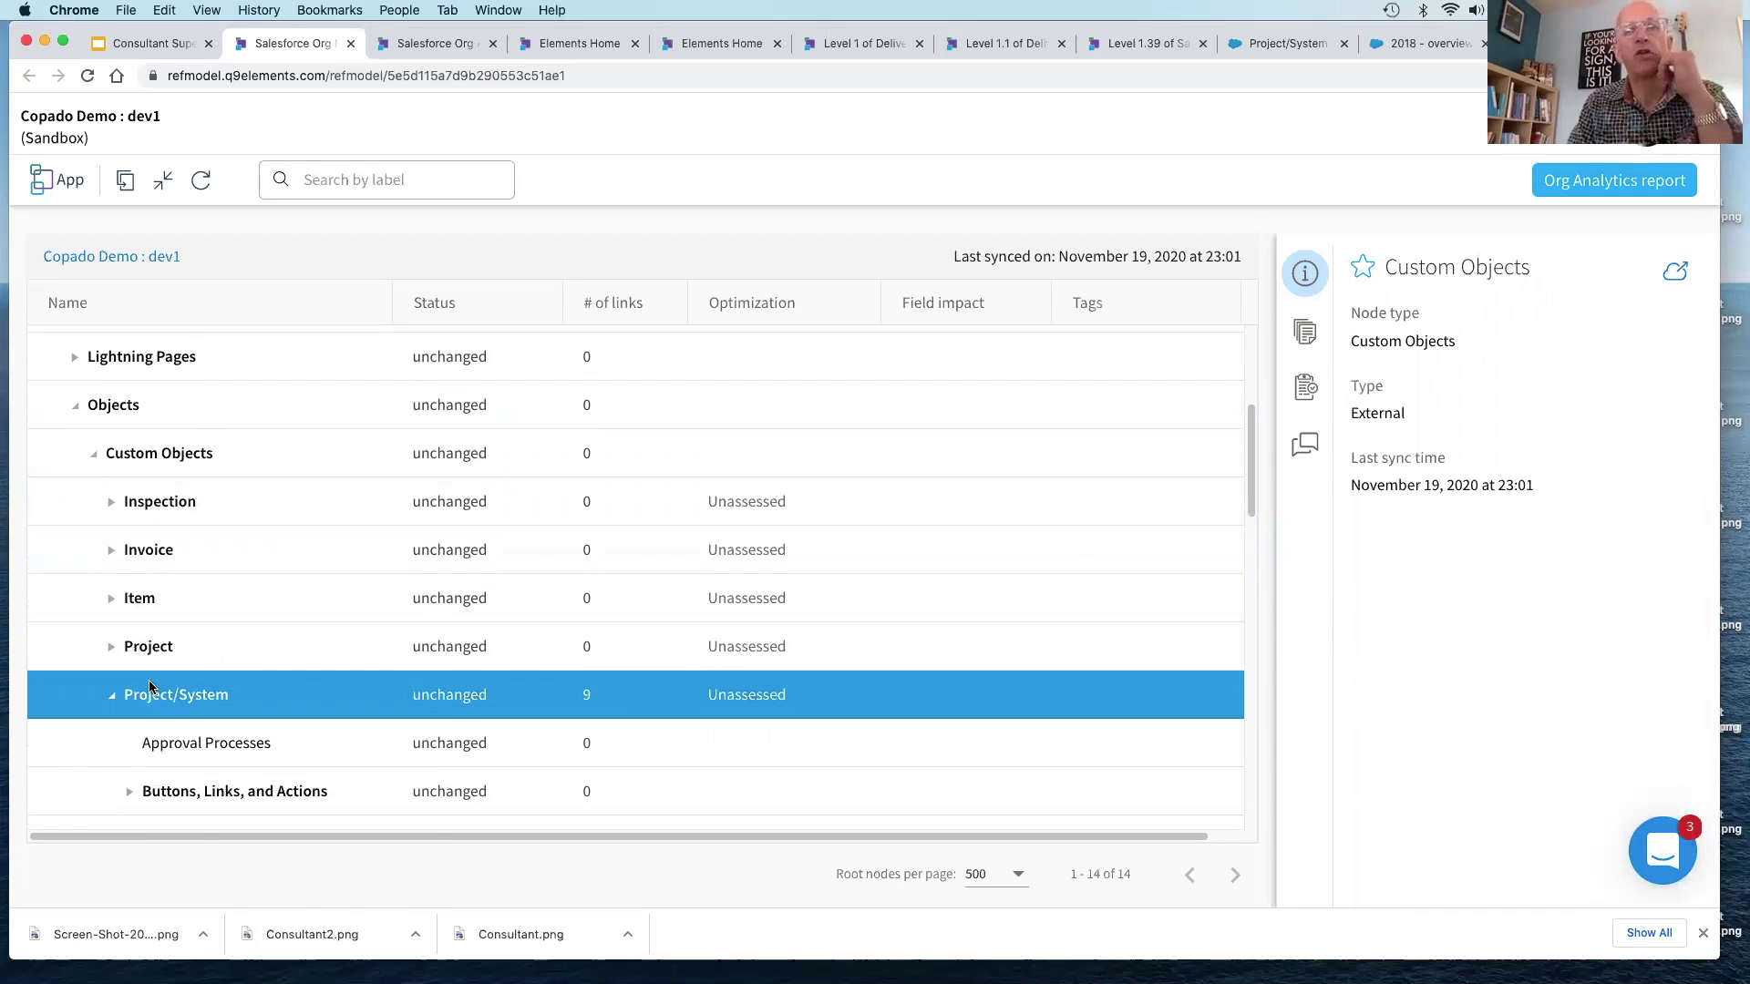
# Step: Examine the Project/System object's component summary, record counts by record type and field impact breakdown
pyautogui.scroll(-2, 1458, 628)
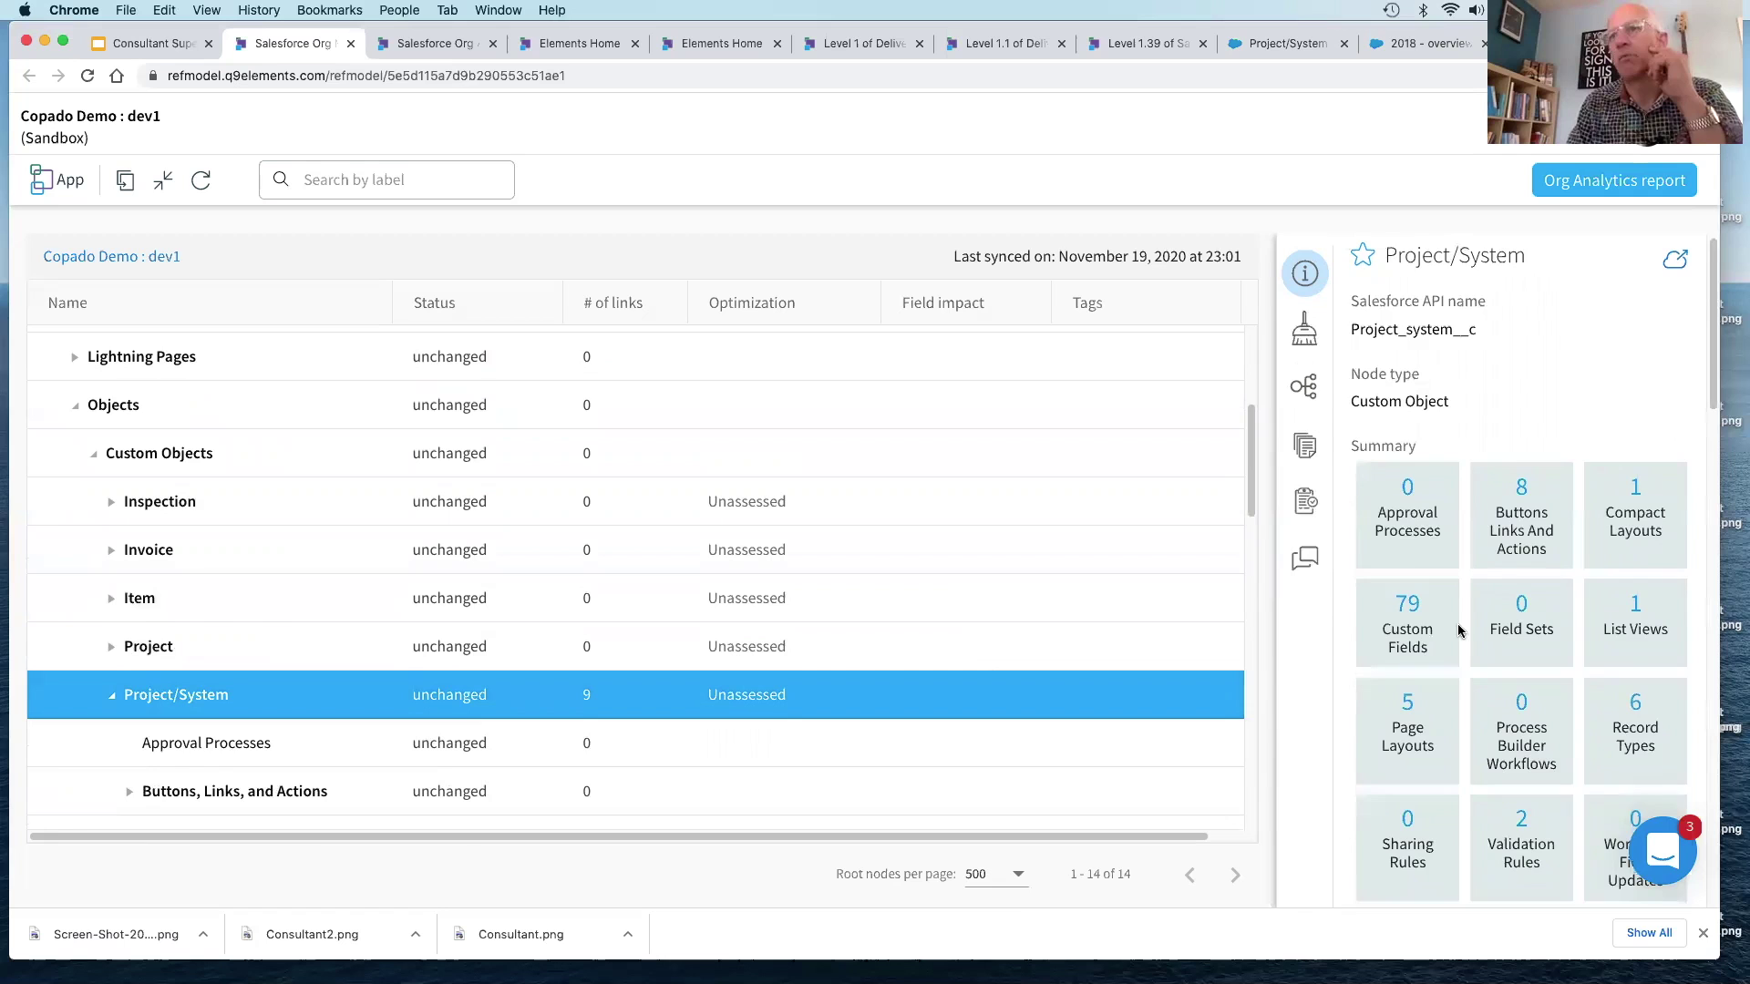
pyautogui.scroll(-3, 1458, 629)
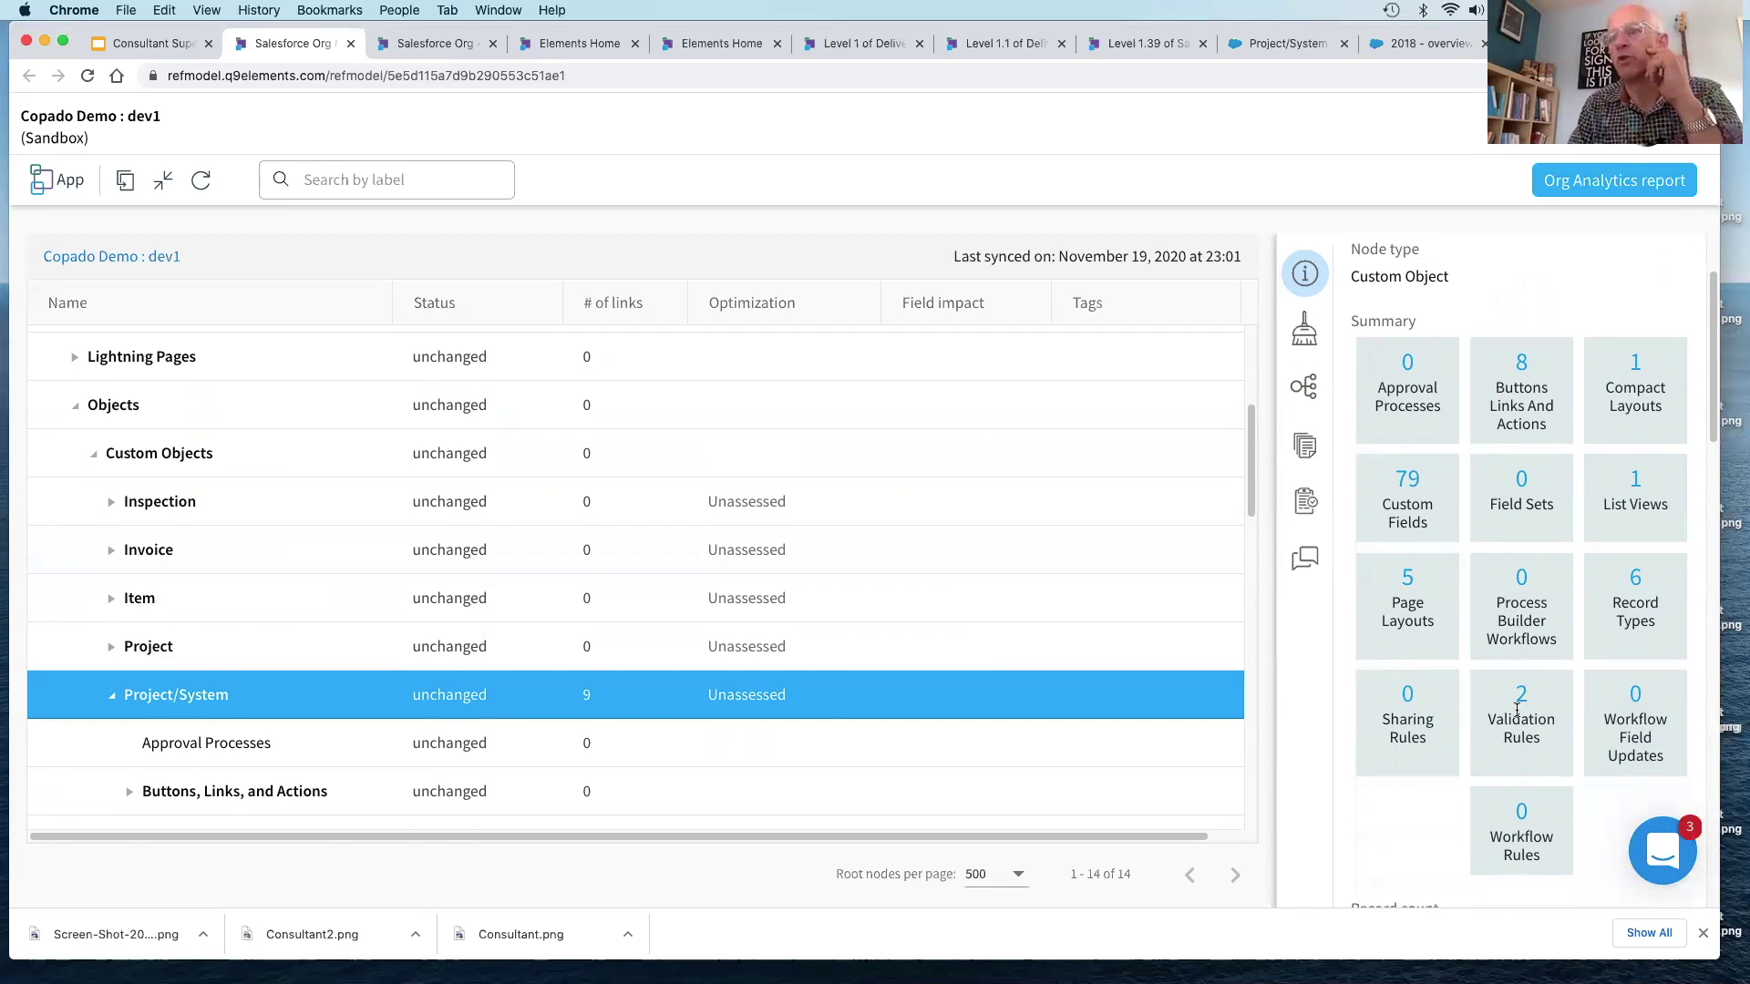
pyautogui.scroll(-5, 1518, 711)
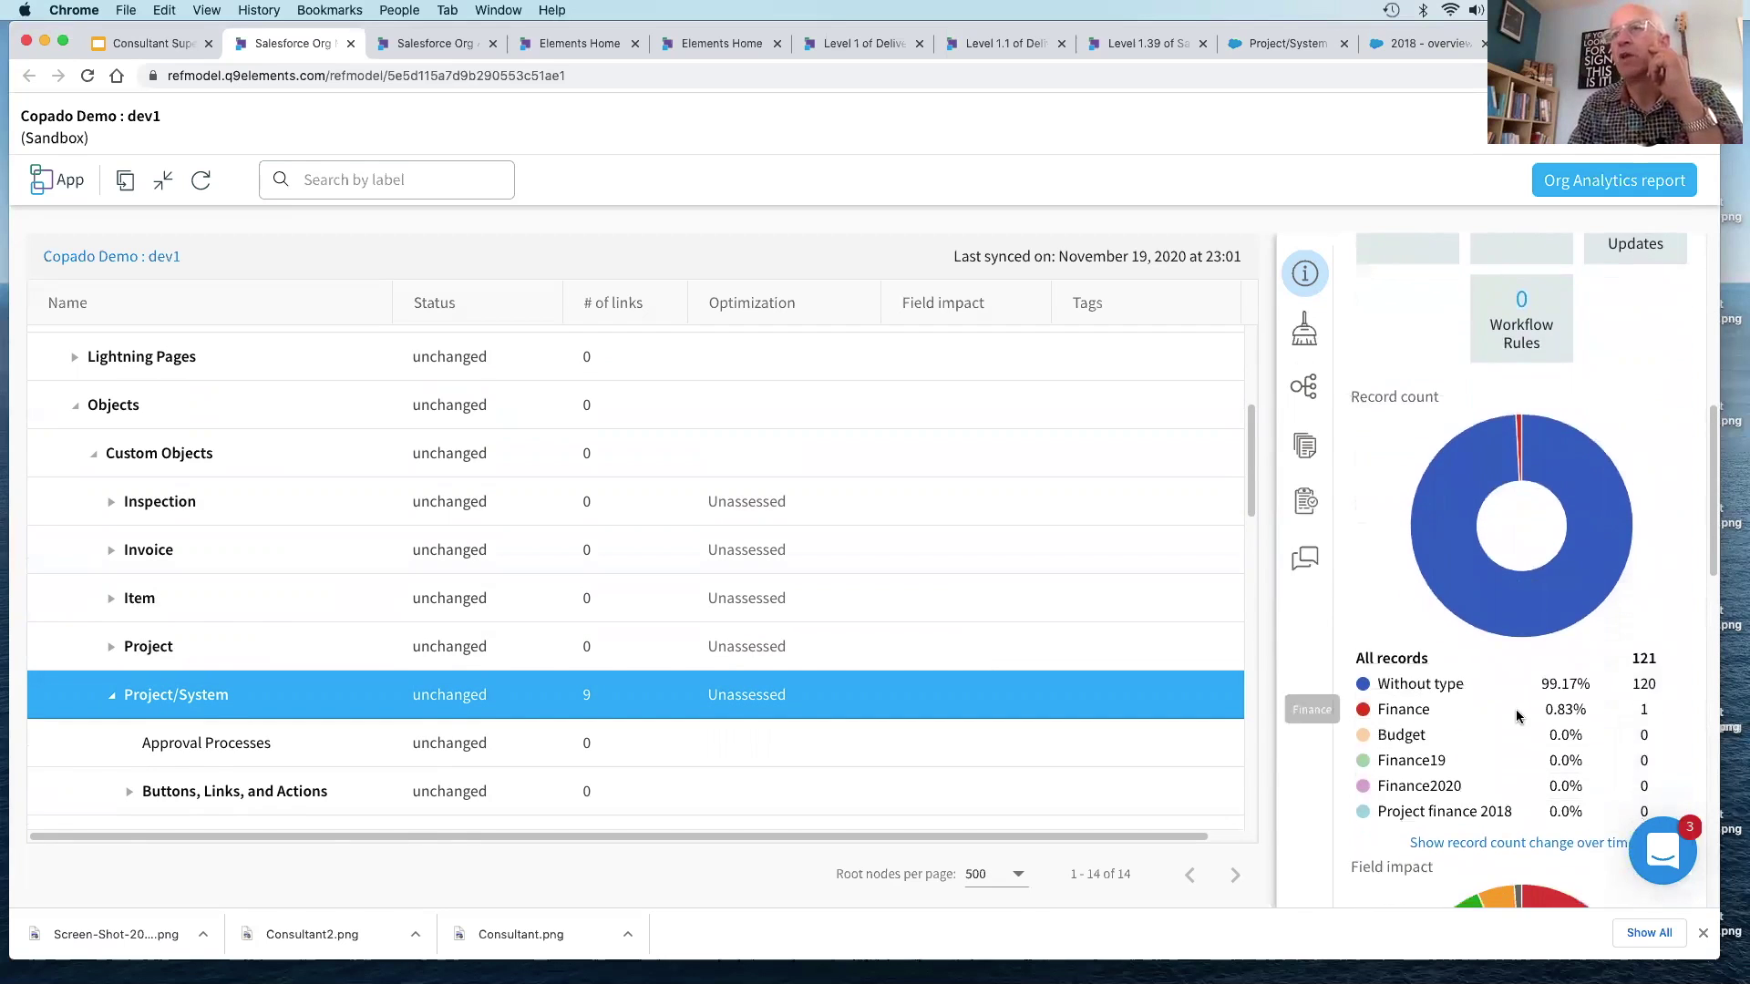
pyautogui.scroll(-2, 1517, 715)
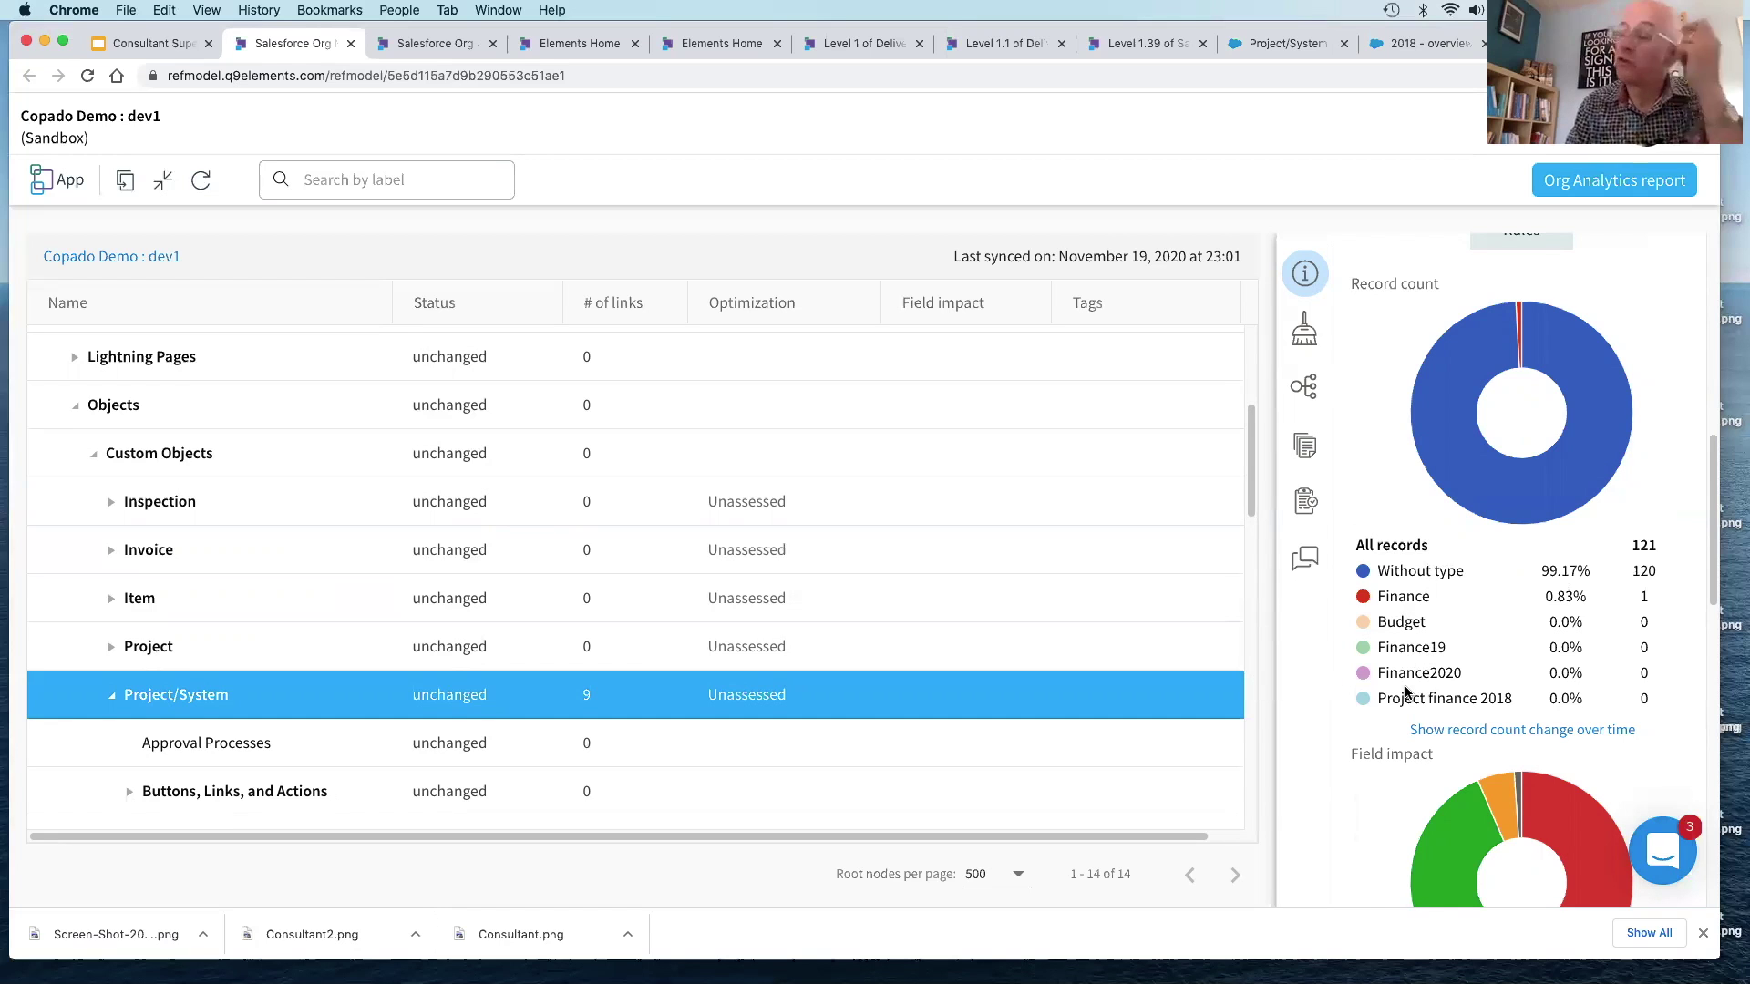
pyautogui.scroll(-5, 1405, 689)
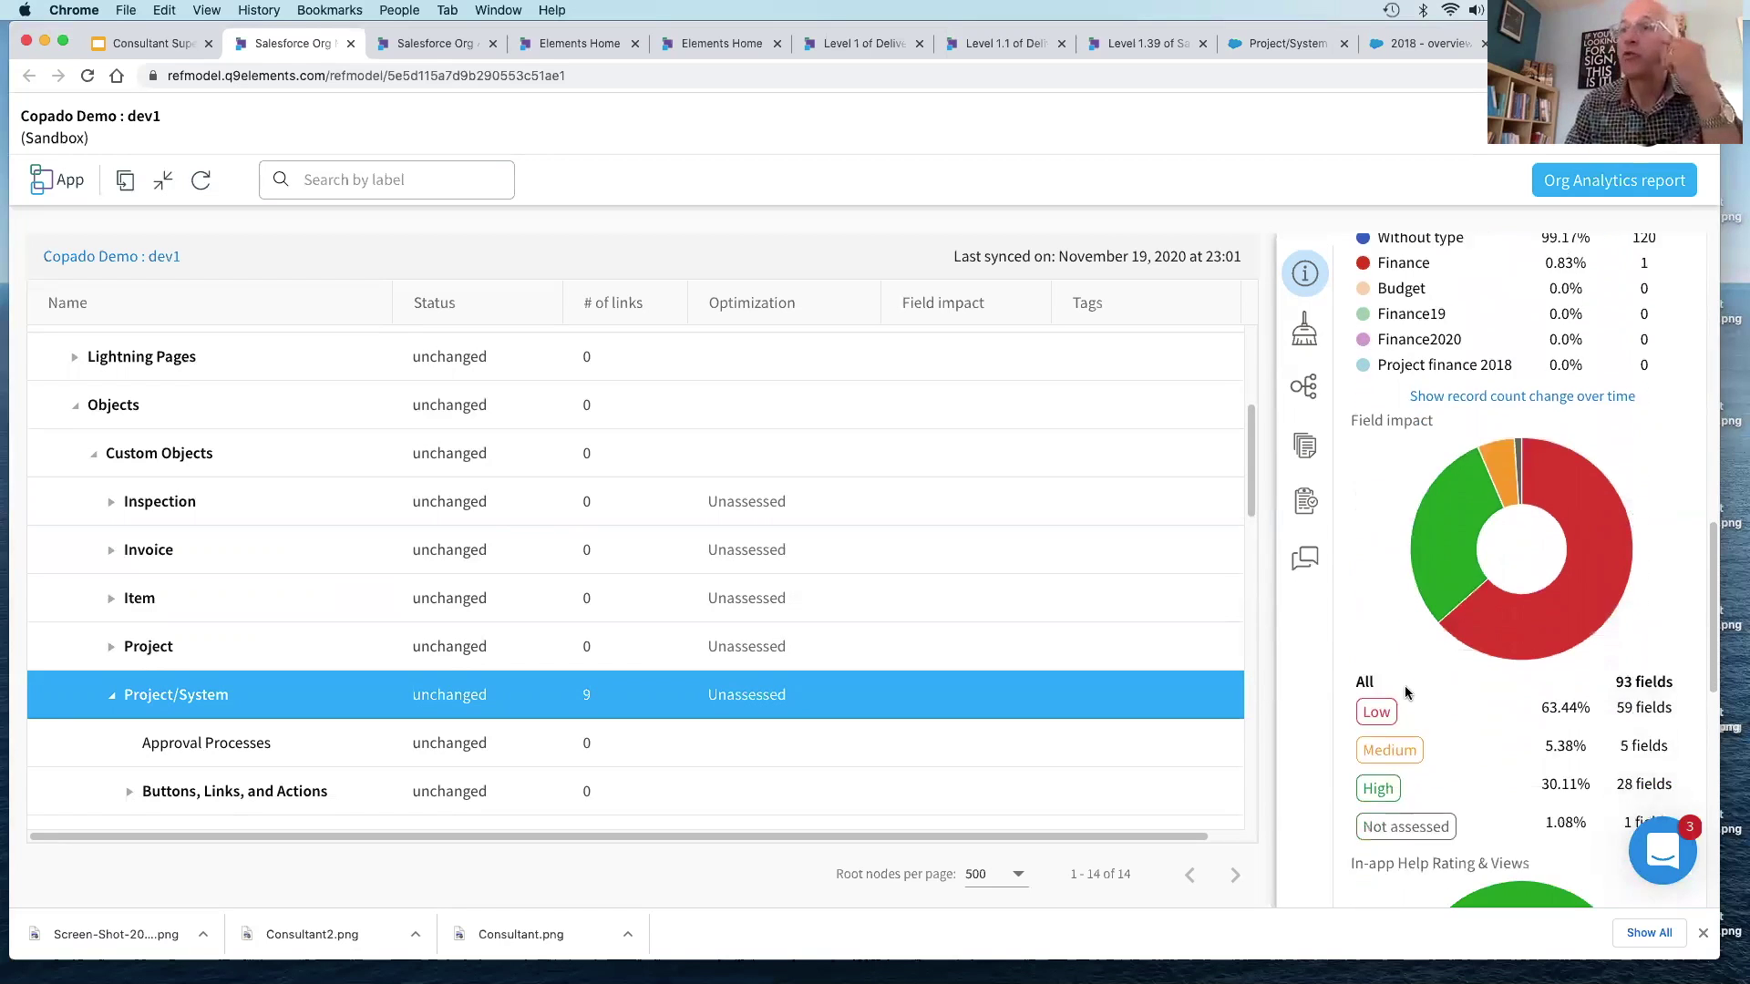
pyautogui.scroll(-2, 1405, 693)
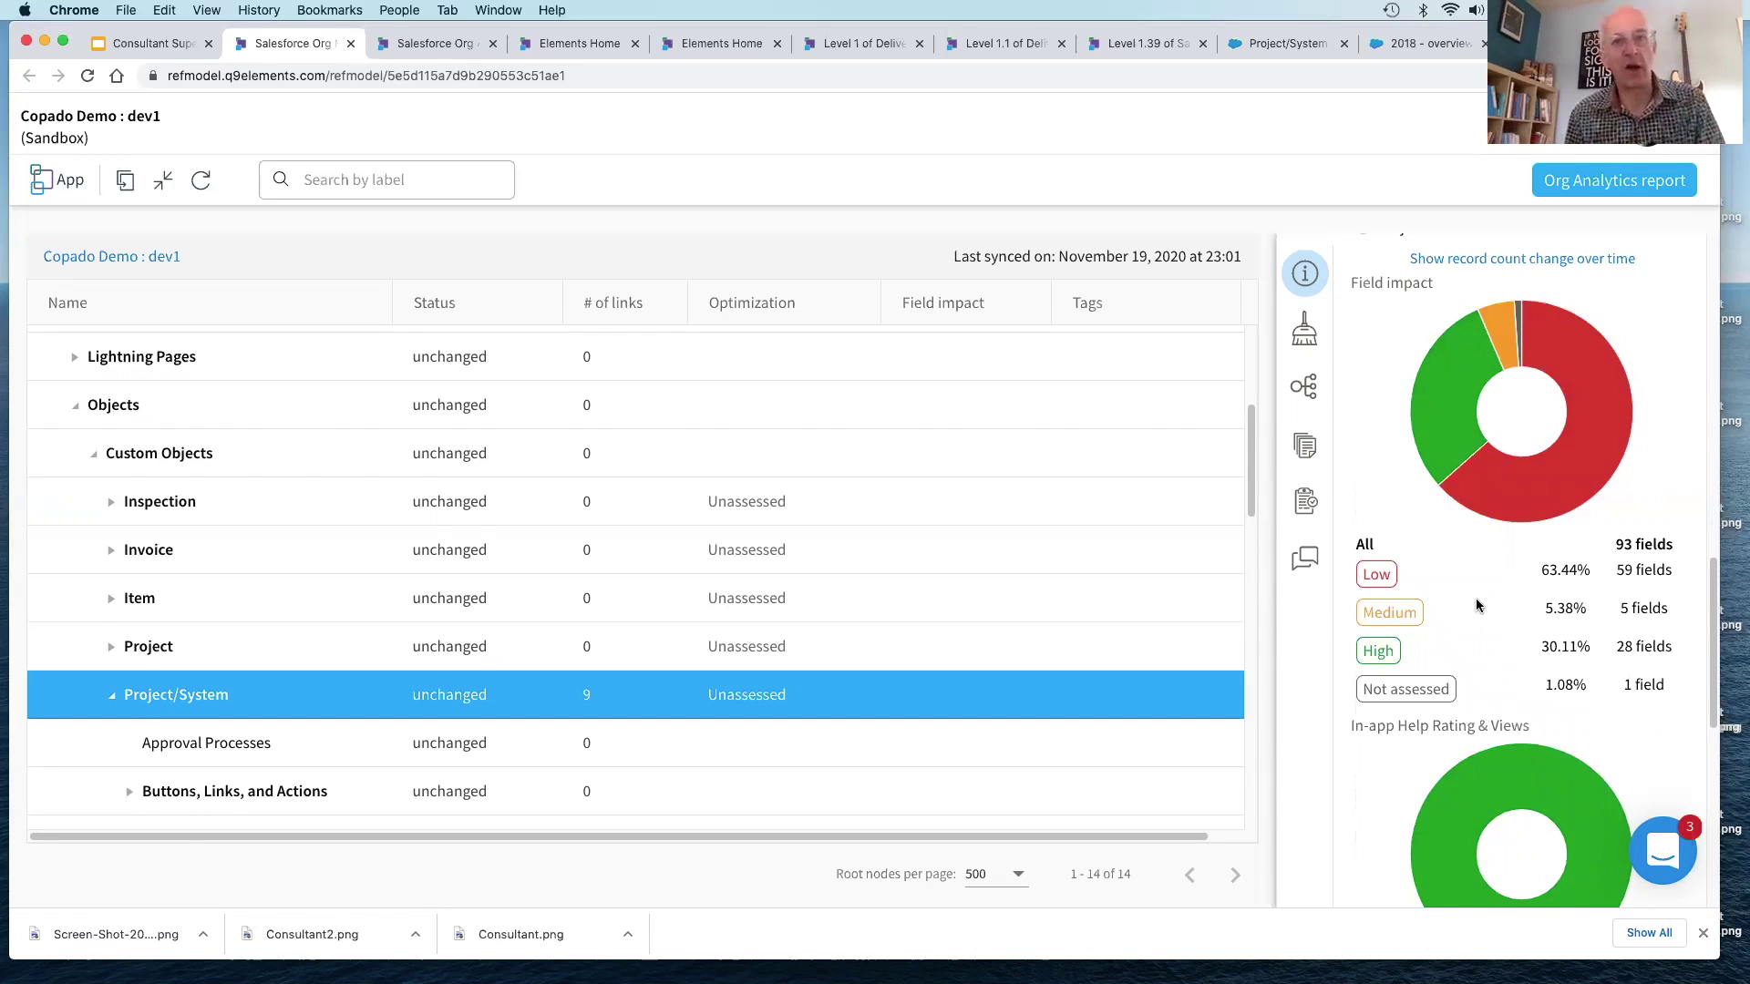
pyautogui.scroll(3, 1474, 598)
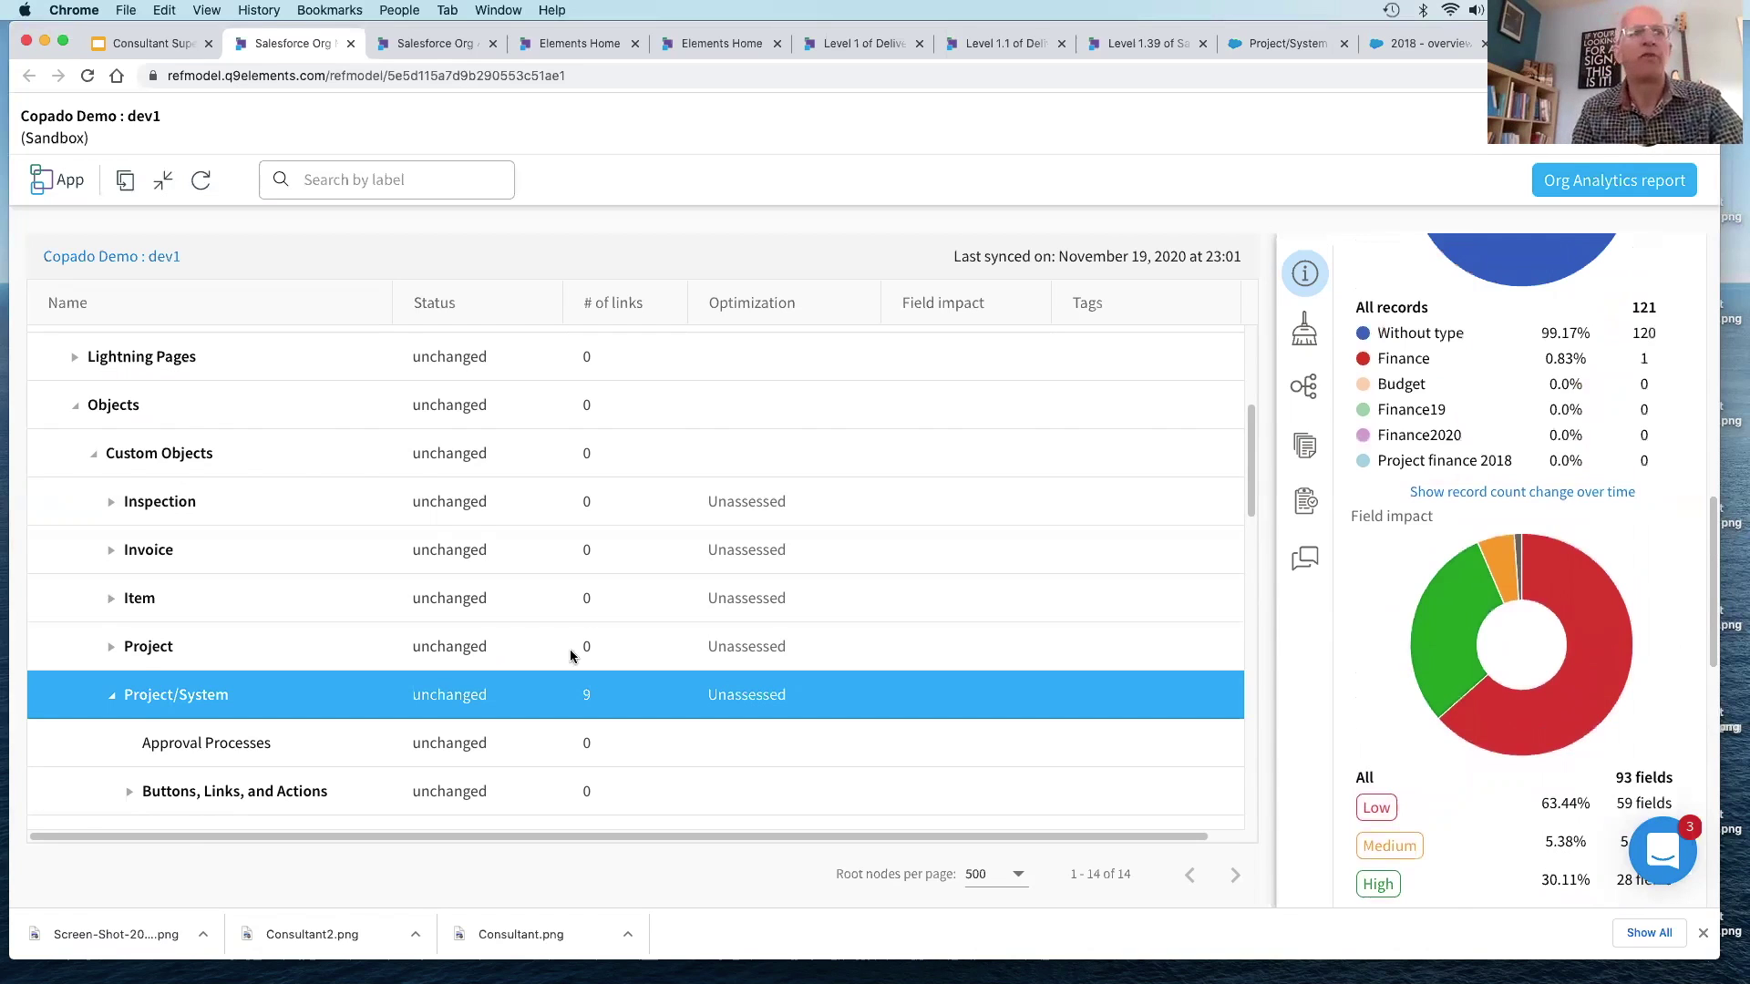
# Step: Open the full data population statistics for the Project/System object and review how its fields are populated
pyautogui.click(1303, 386)
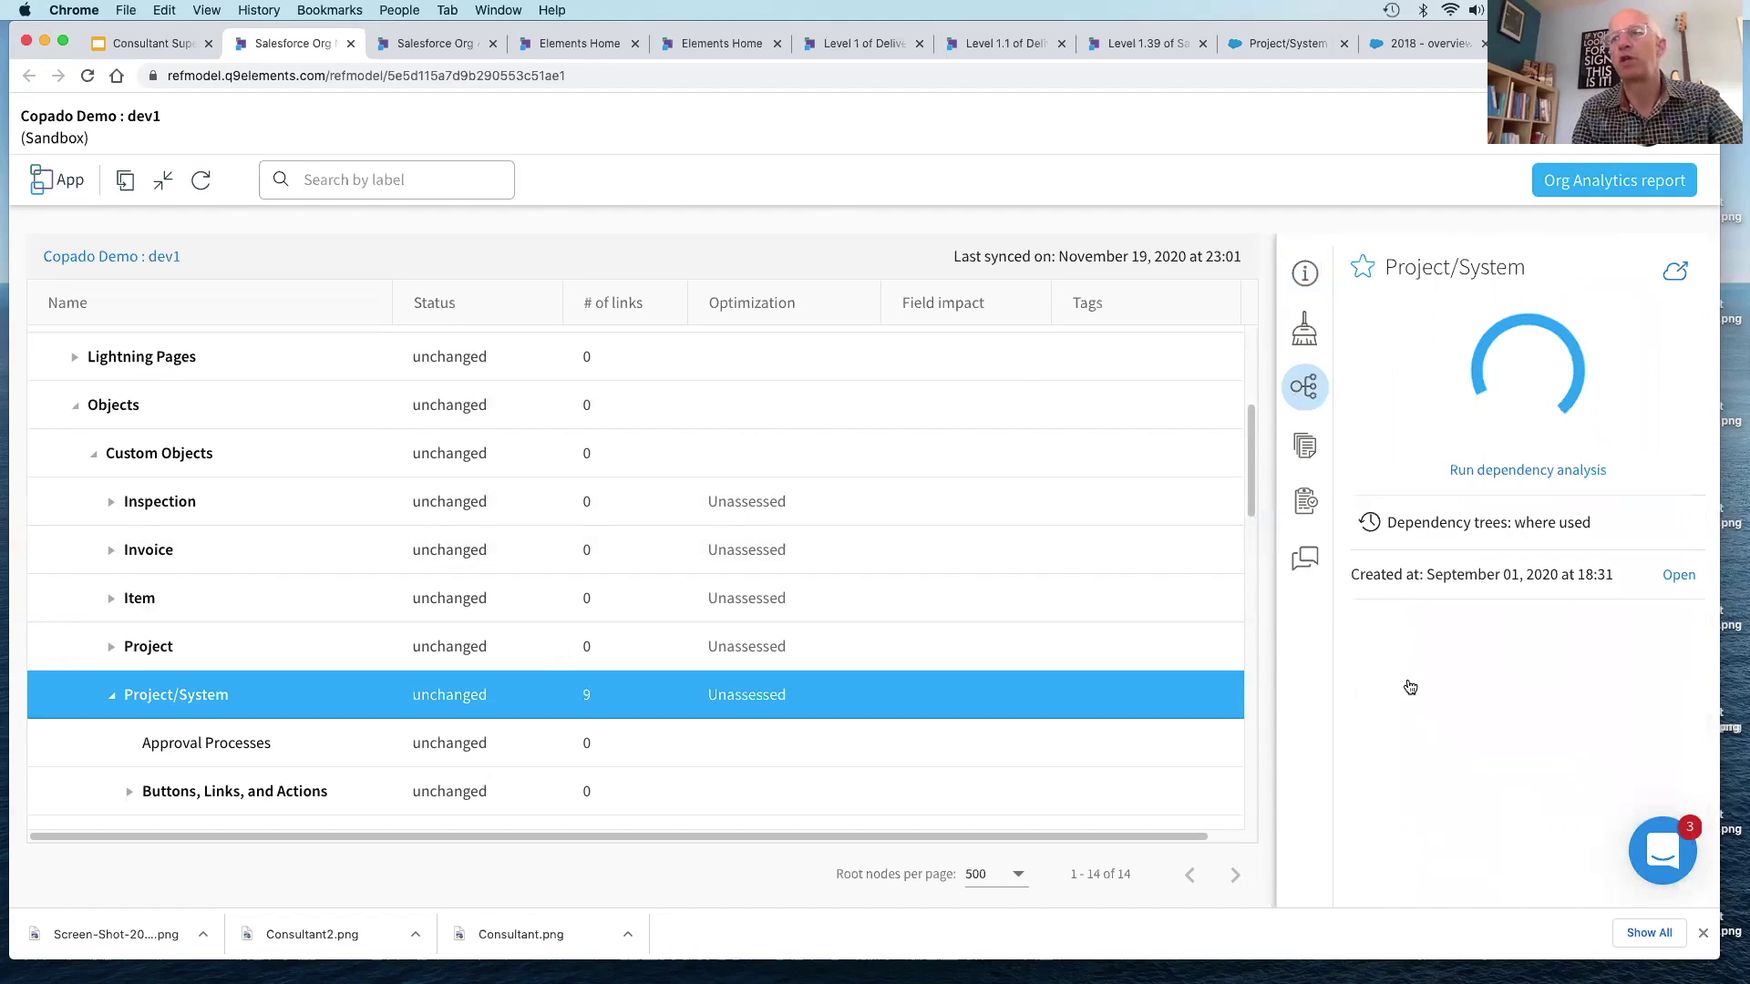
pyautogui.scroll(-3, 1477, 693)
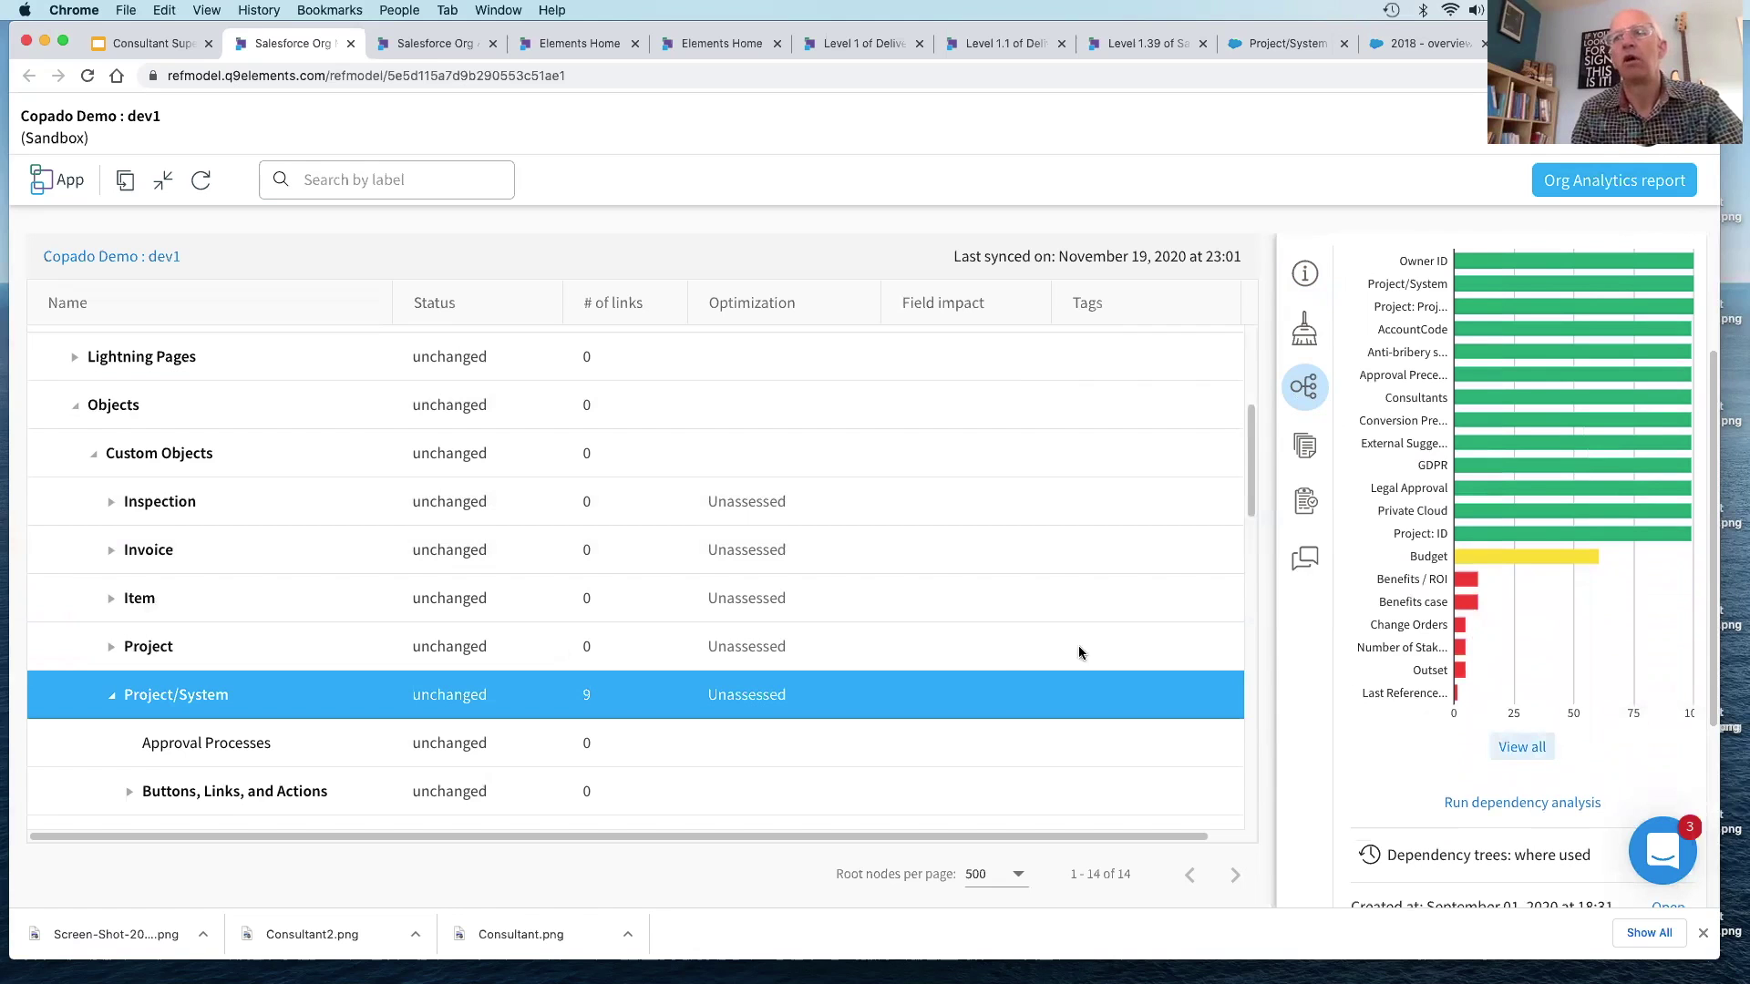
pyautogui.scroll(-4, 920, 649)
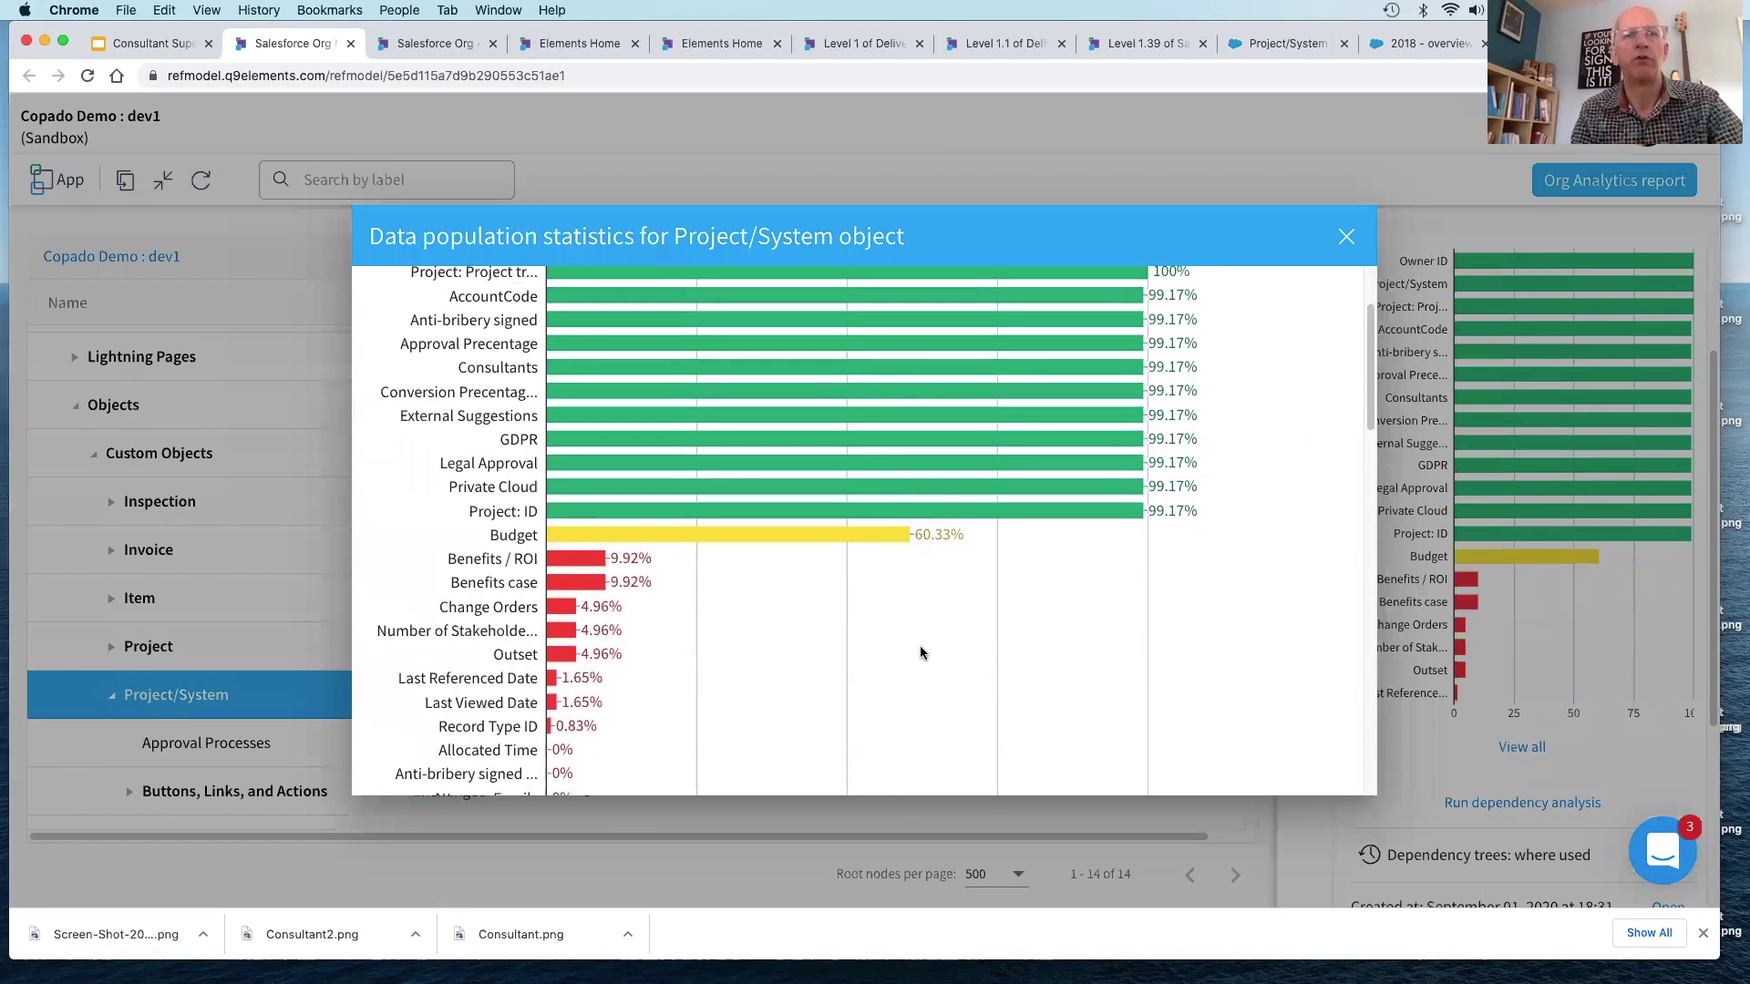
# Step: Compare the well-populated and empty fields across the entire Project/System population chart and close the statistics
pyautogui.scroll(-4, 921, 649)
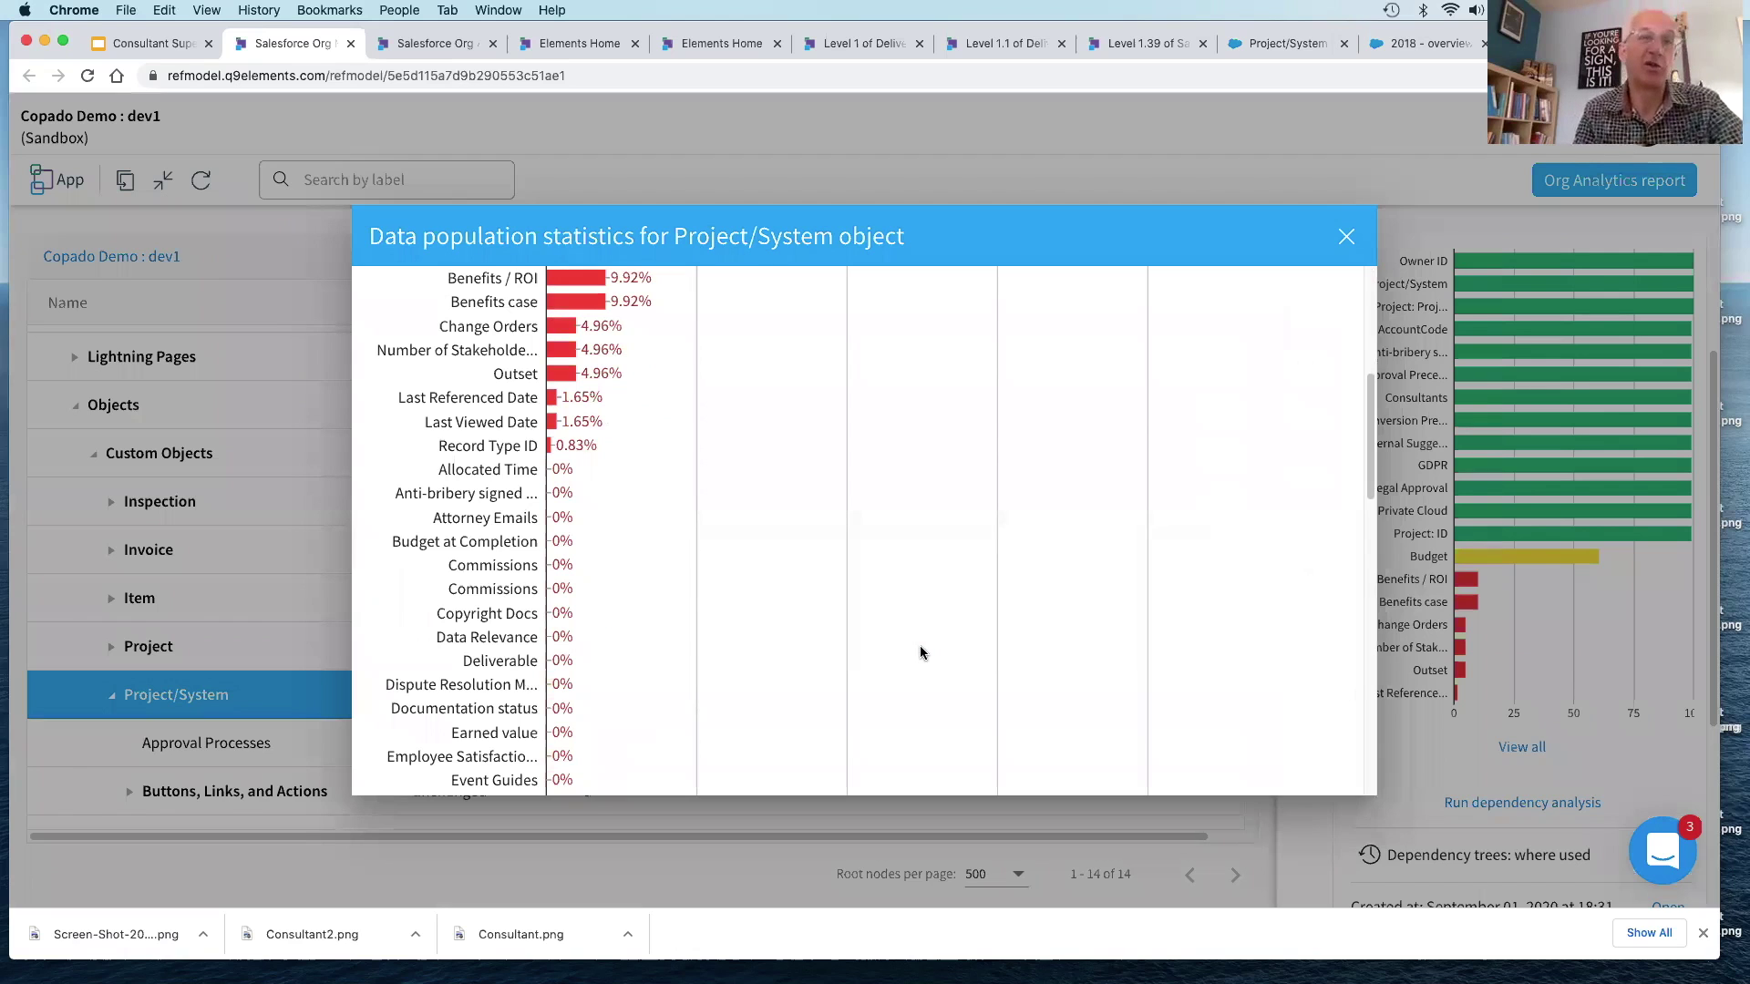
pyautogui.scroll(4, 921, 652)
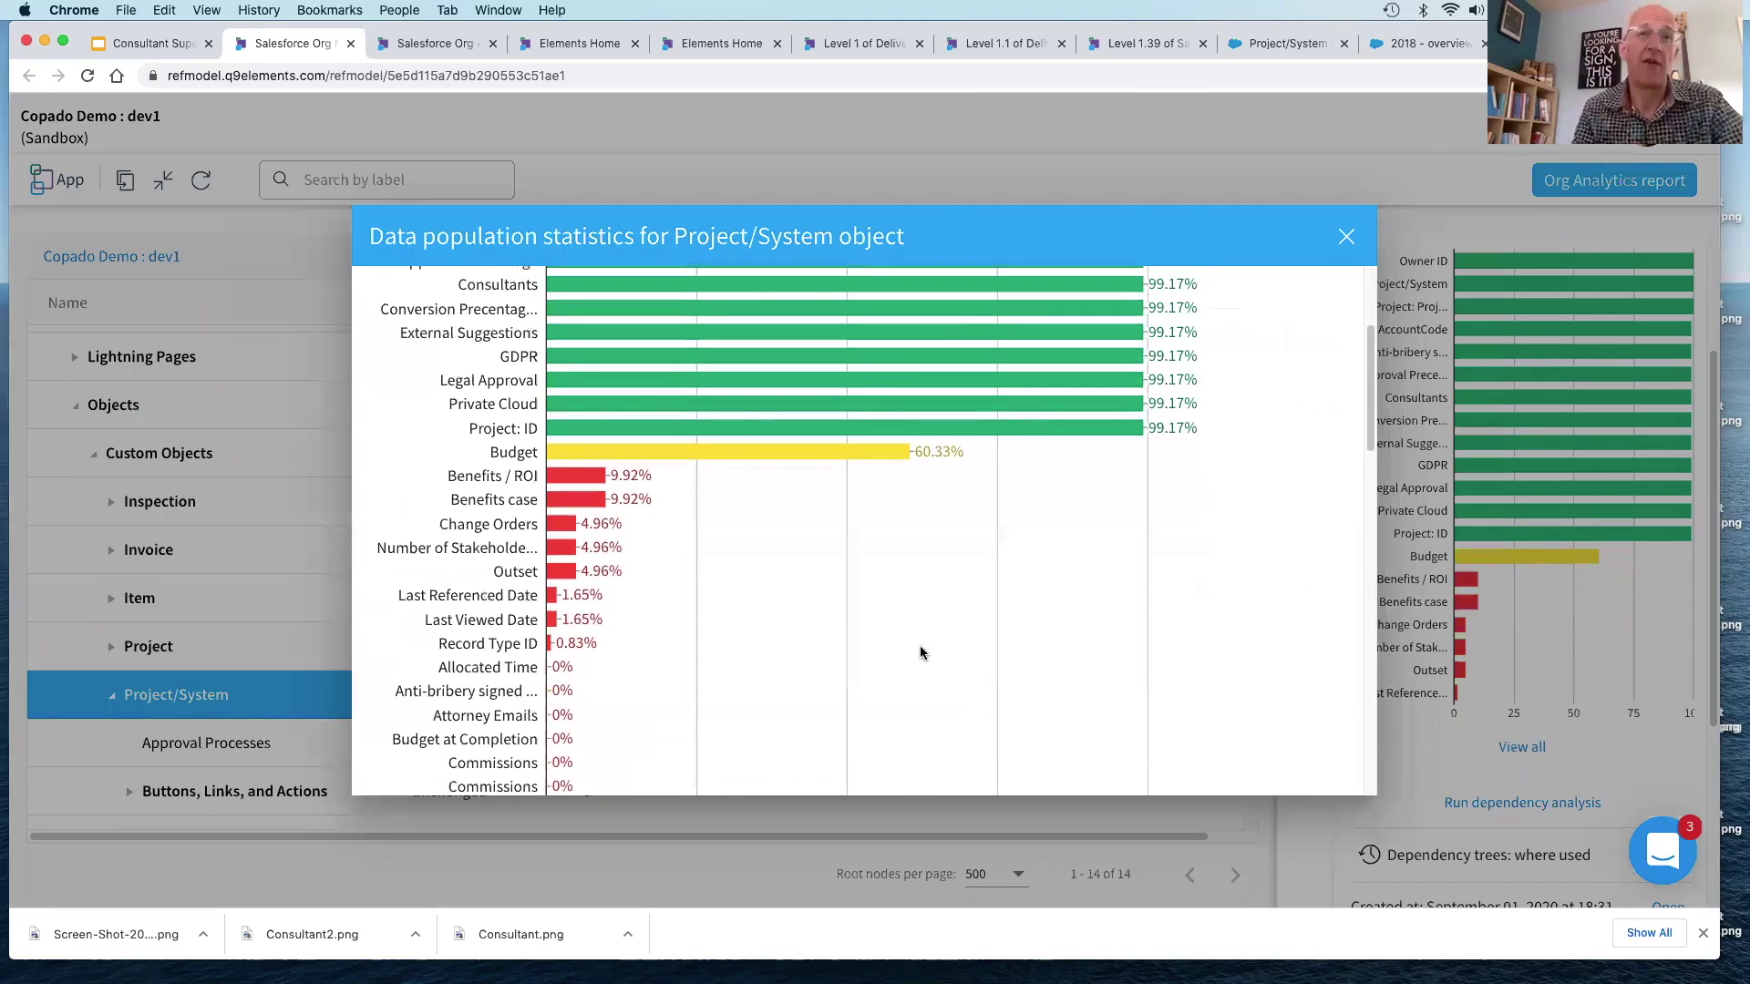
pyautogui.scroll(3, 920, 653)
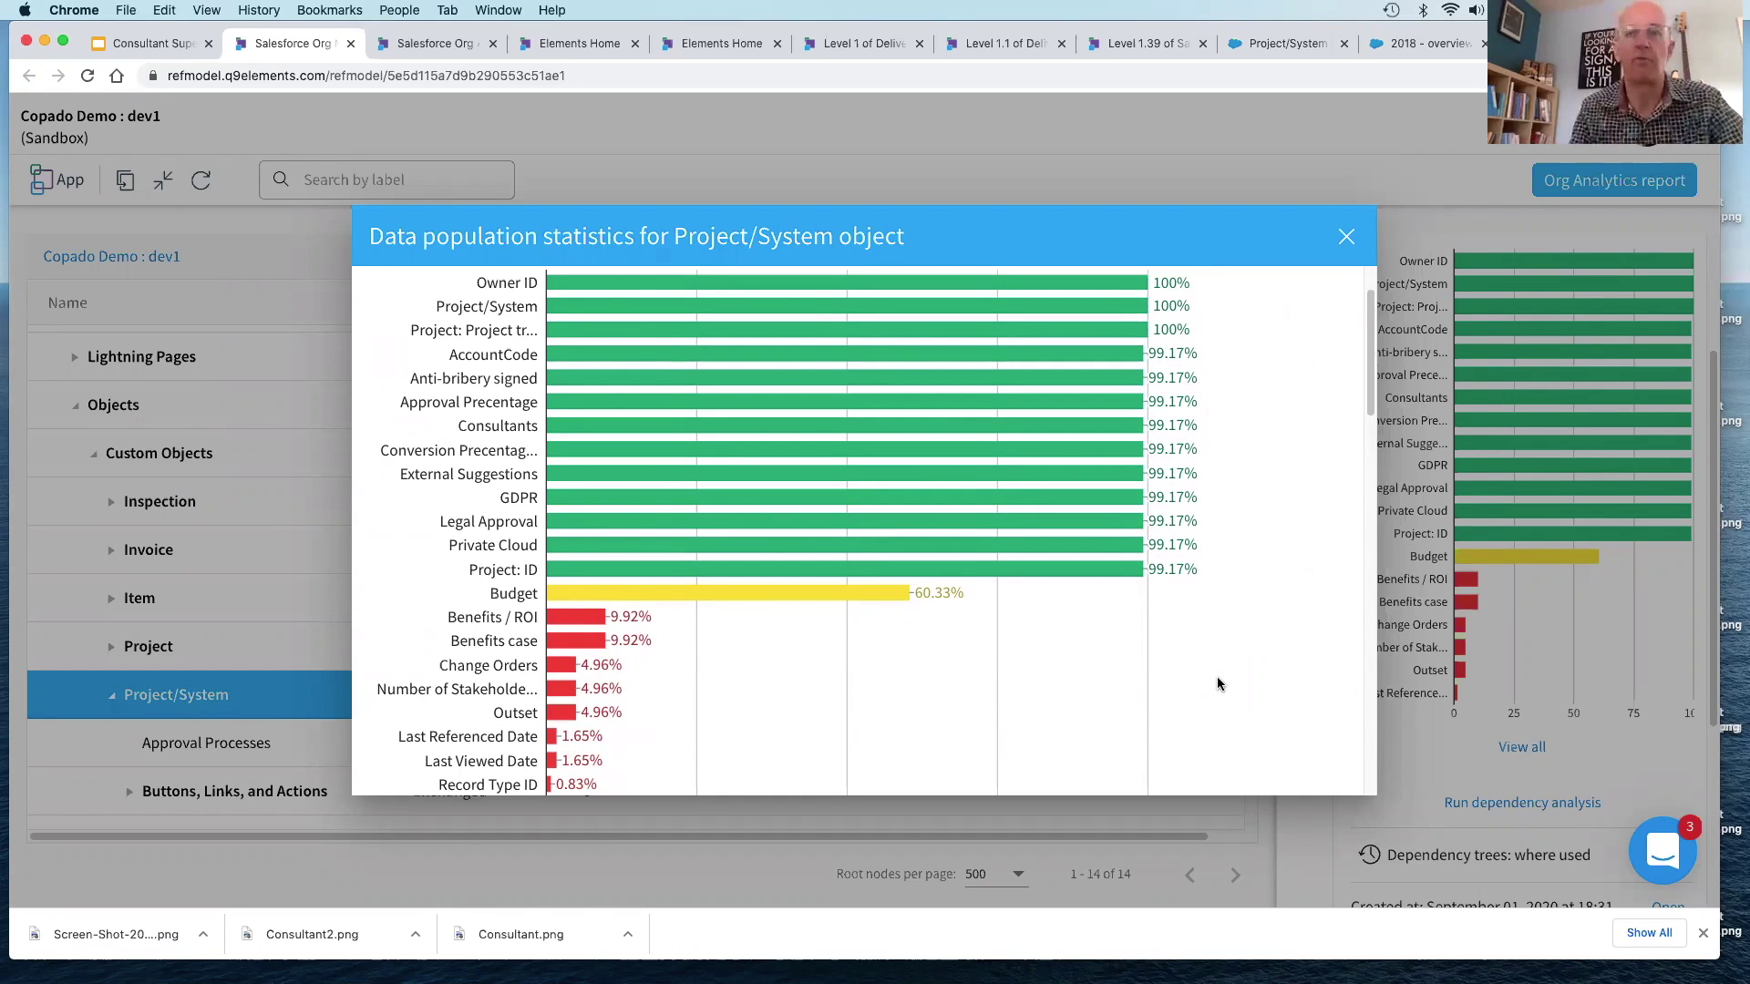
pyautogui.scroll(-3, 1219, 684)
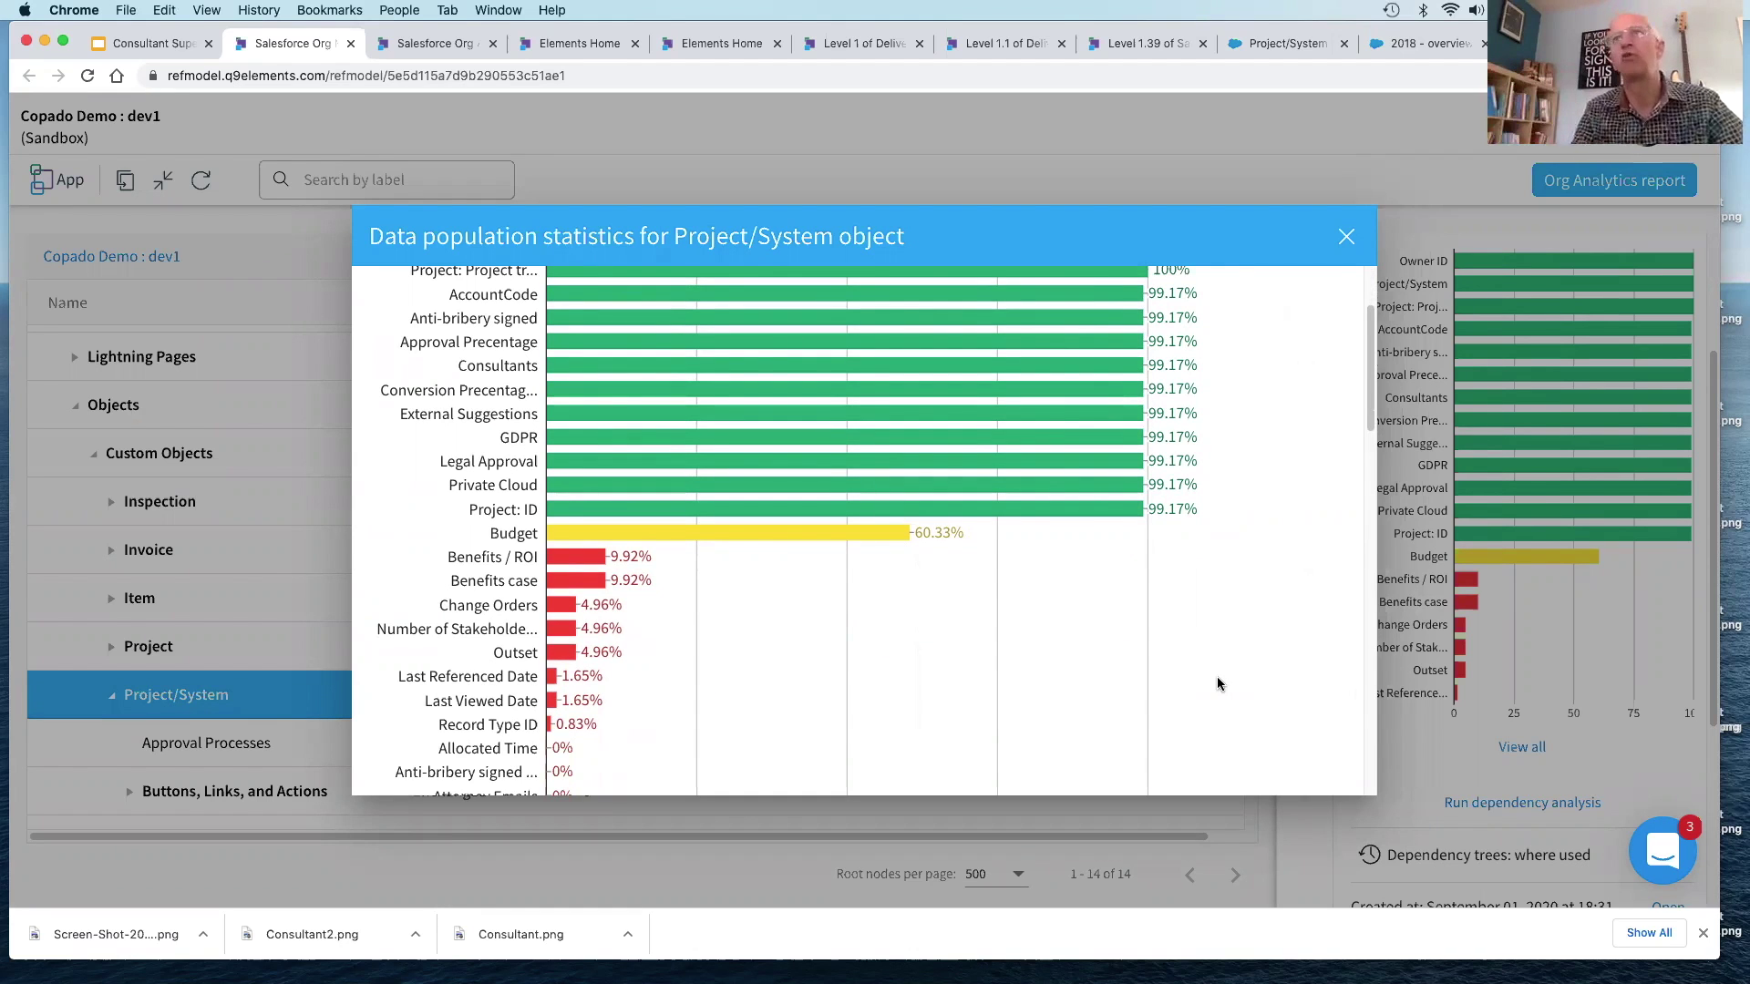
pyautogui.scroll(-10, 1218, 683)
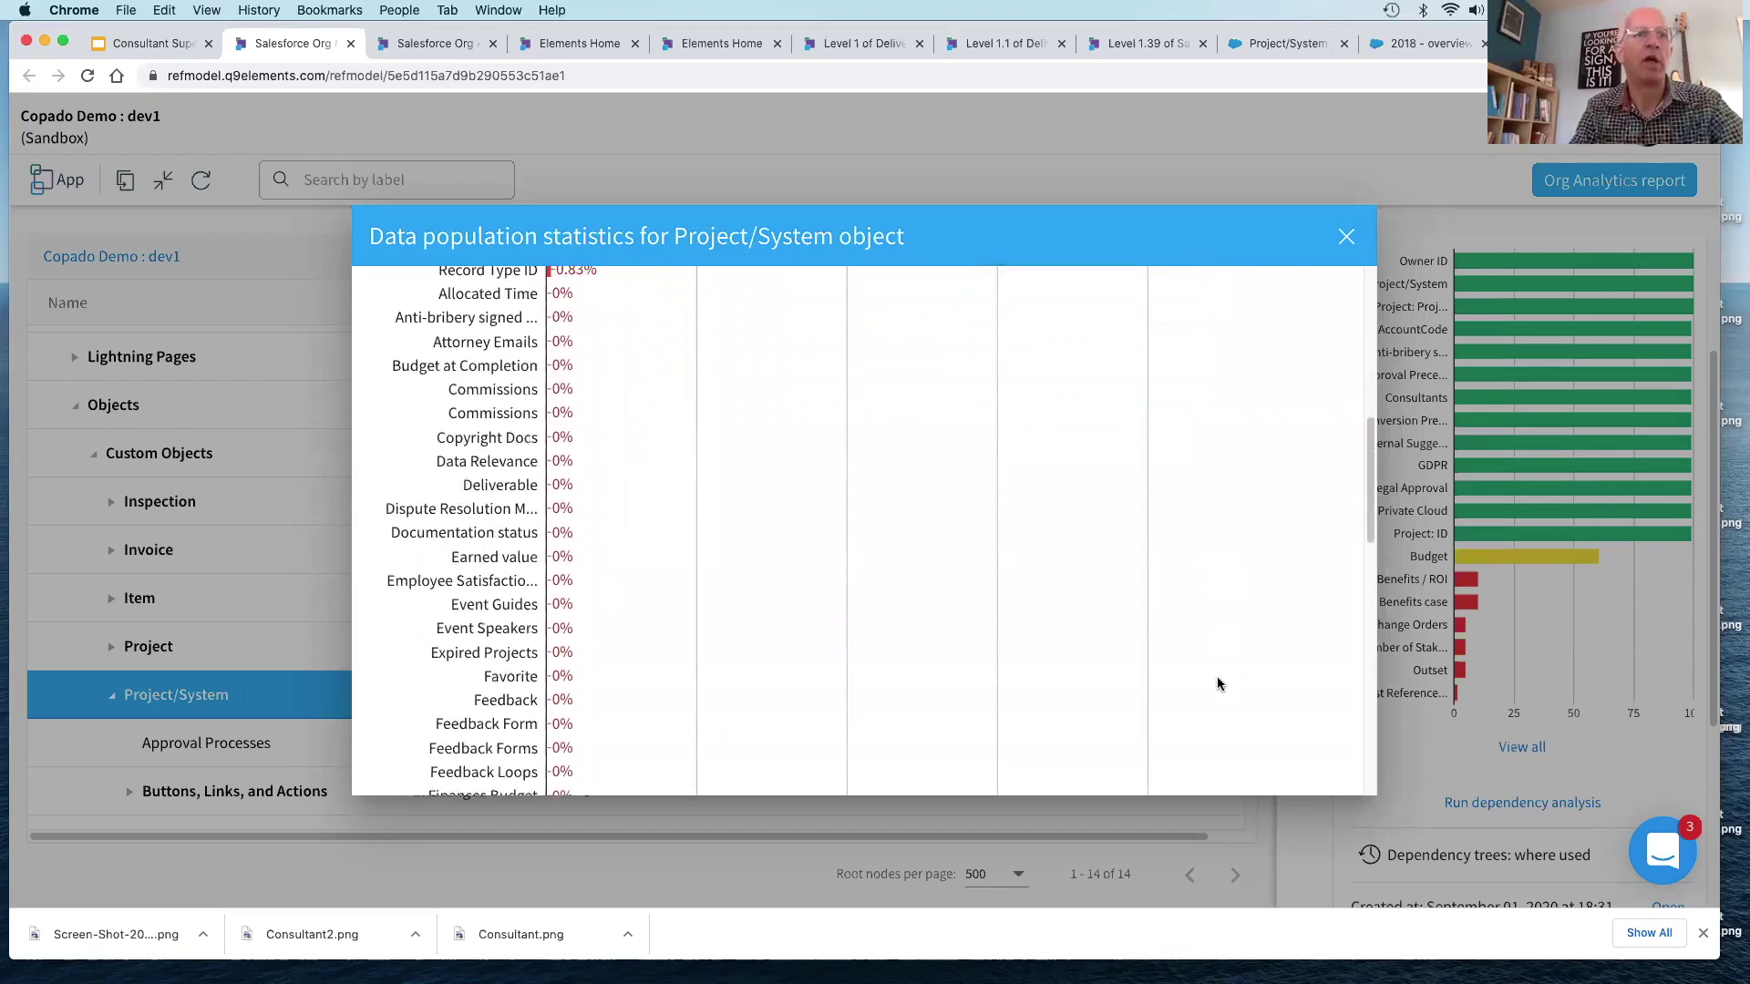
pyautogui.scroll(-15, 1219, 683)
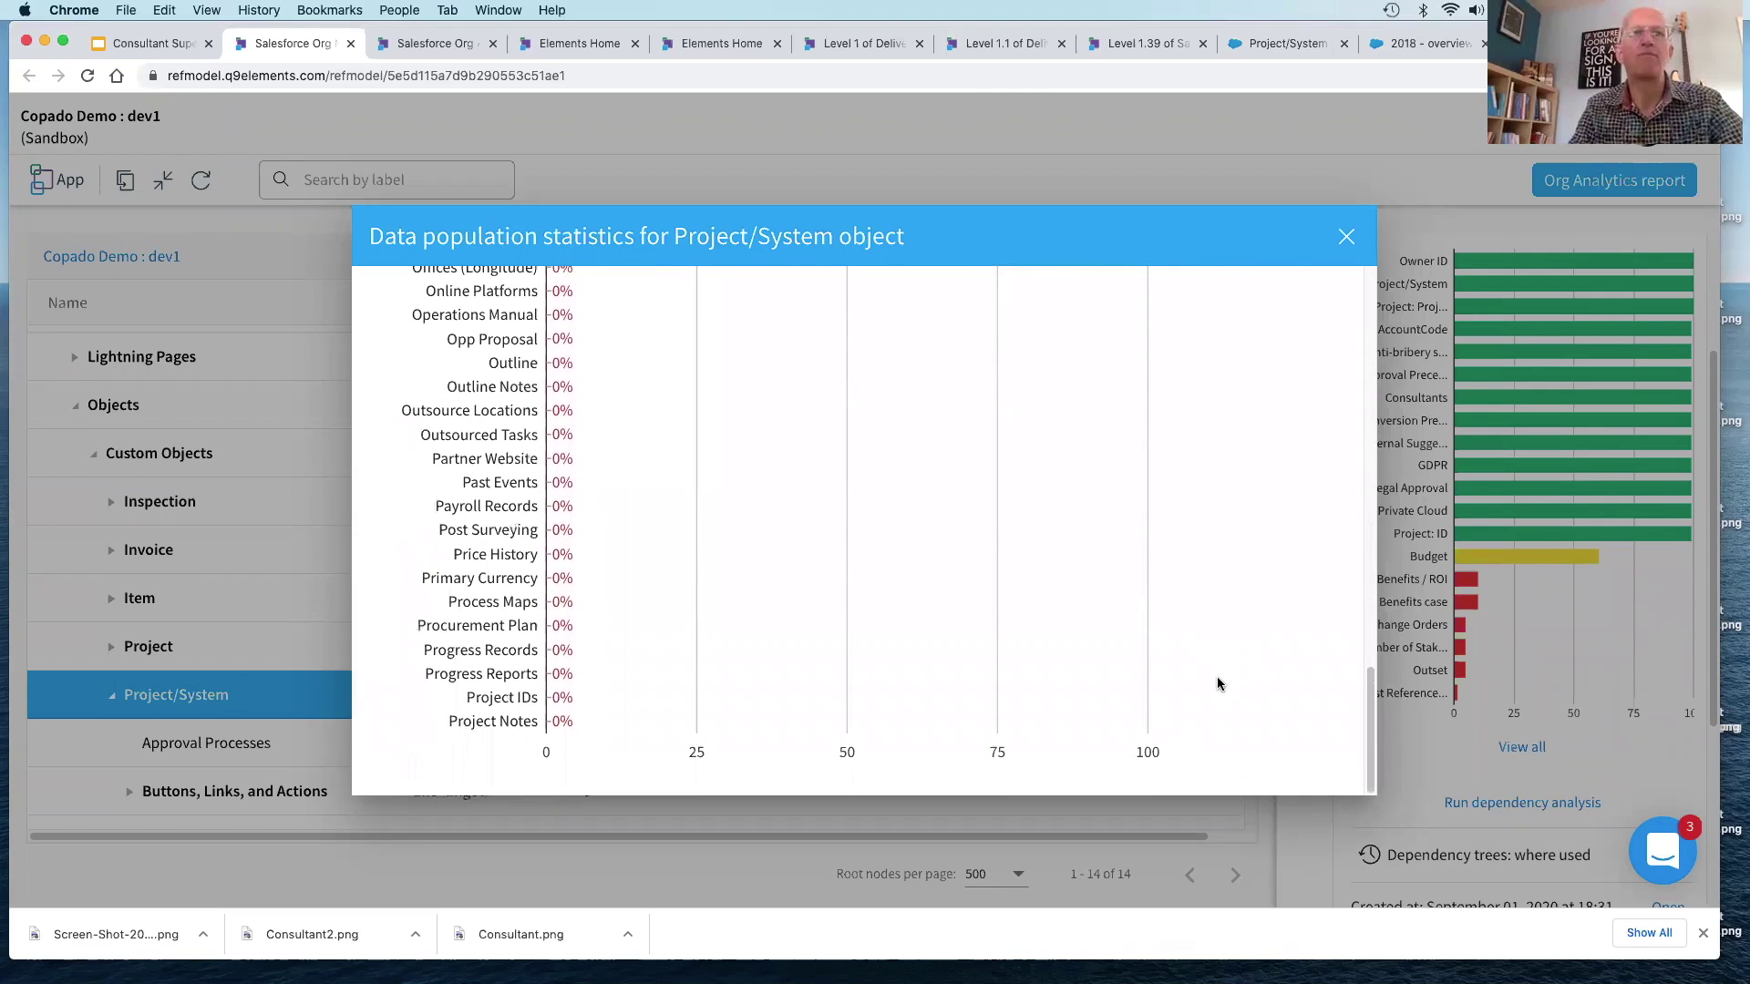
pyautogui.scroll(20, 1219, 684)
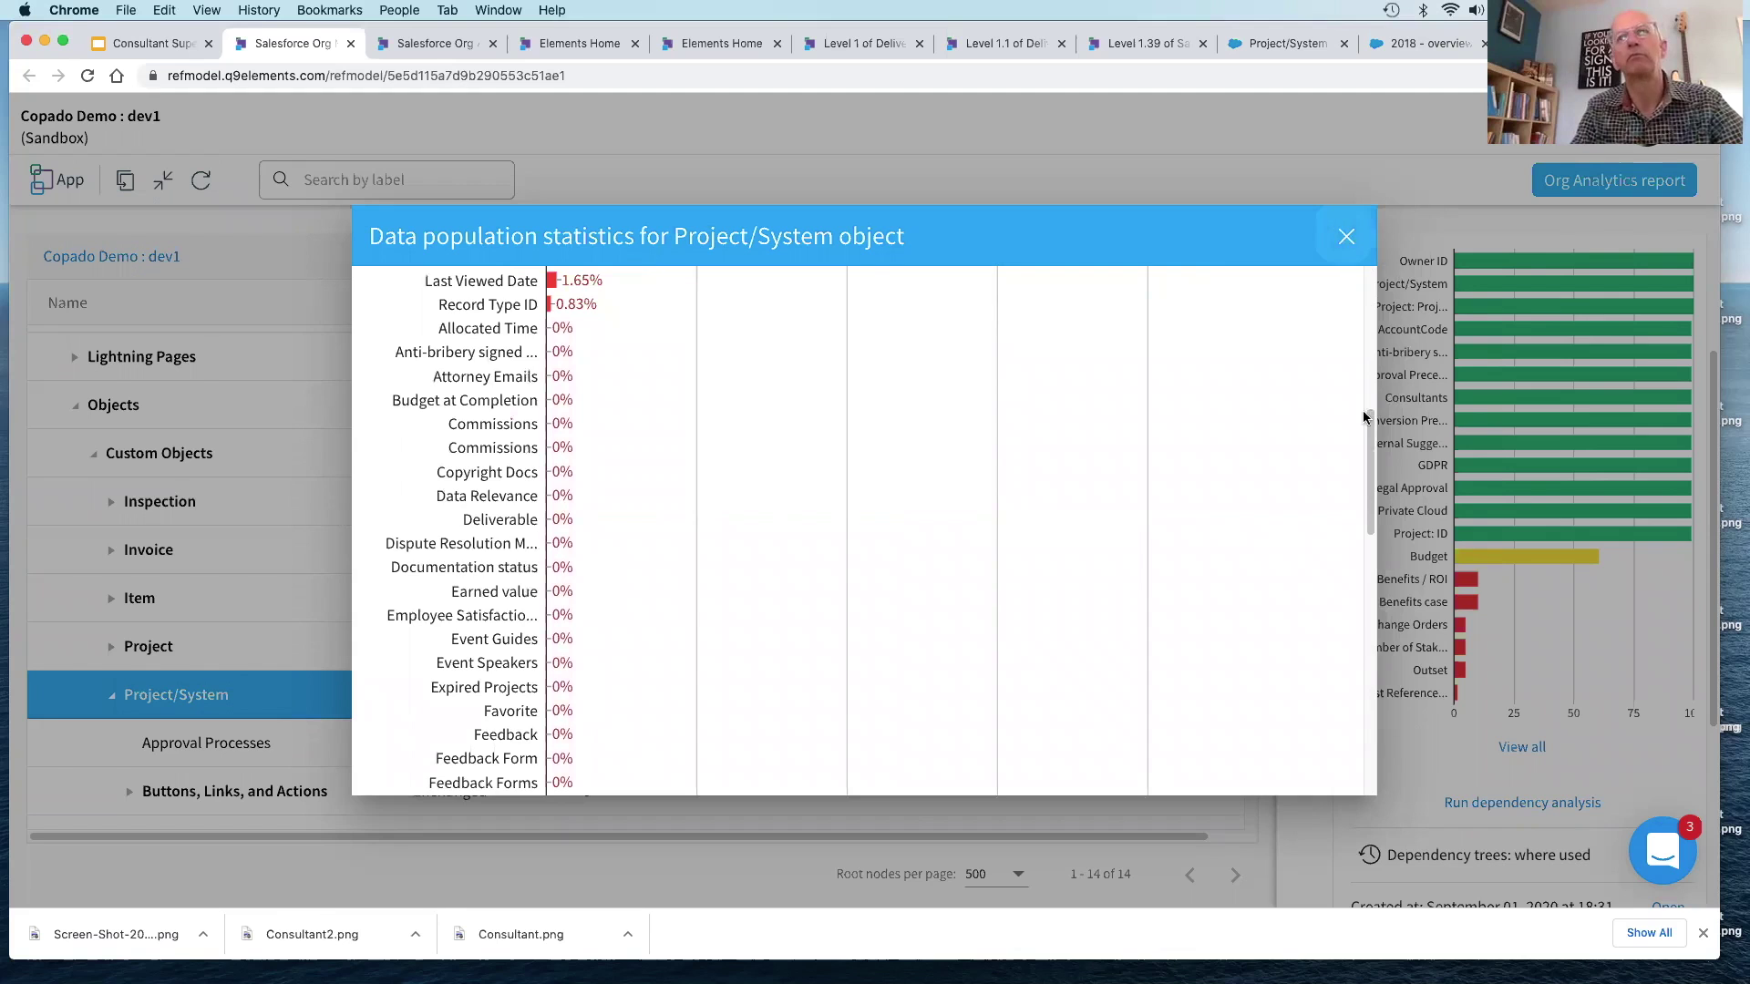
pyautogui.click(1395, 613)
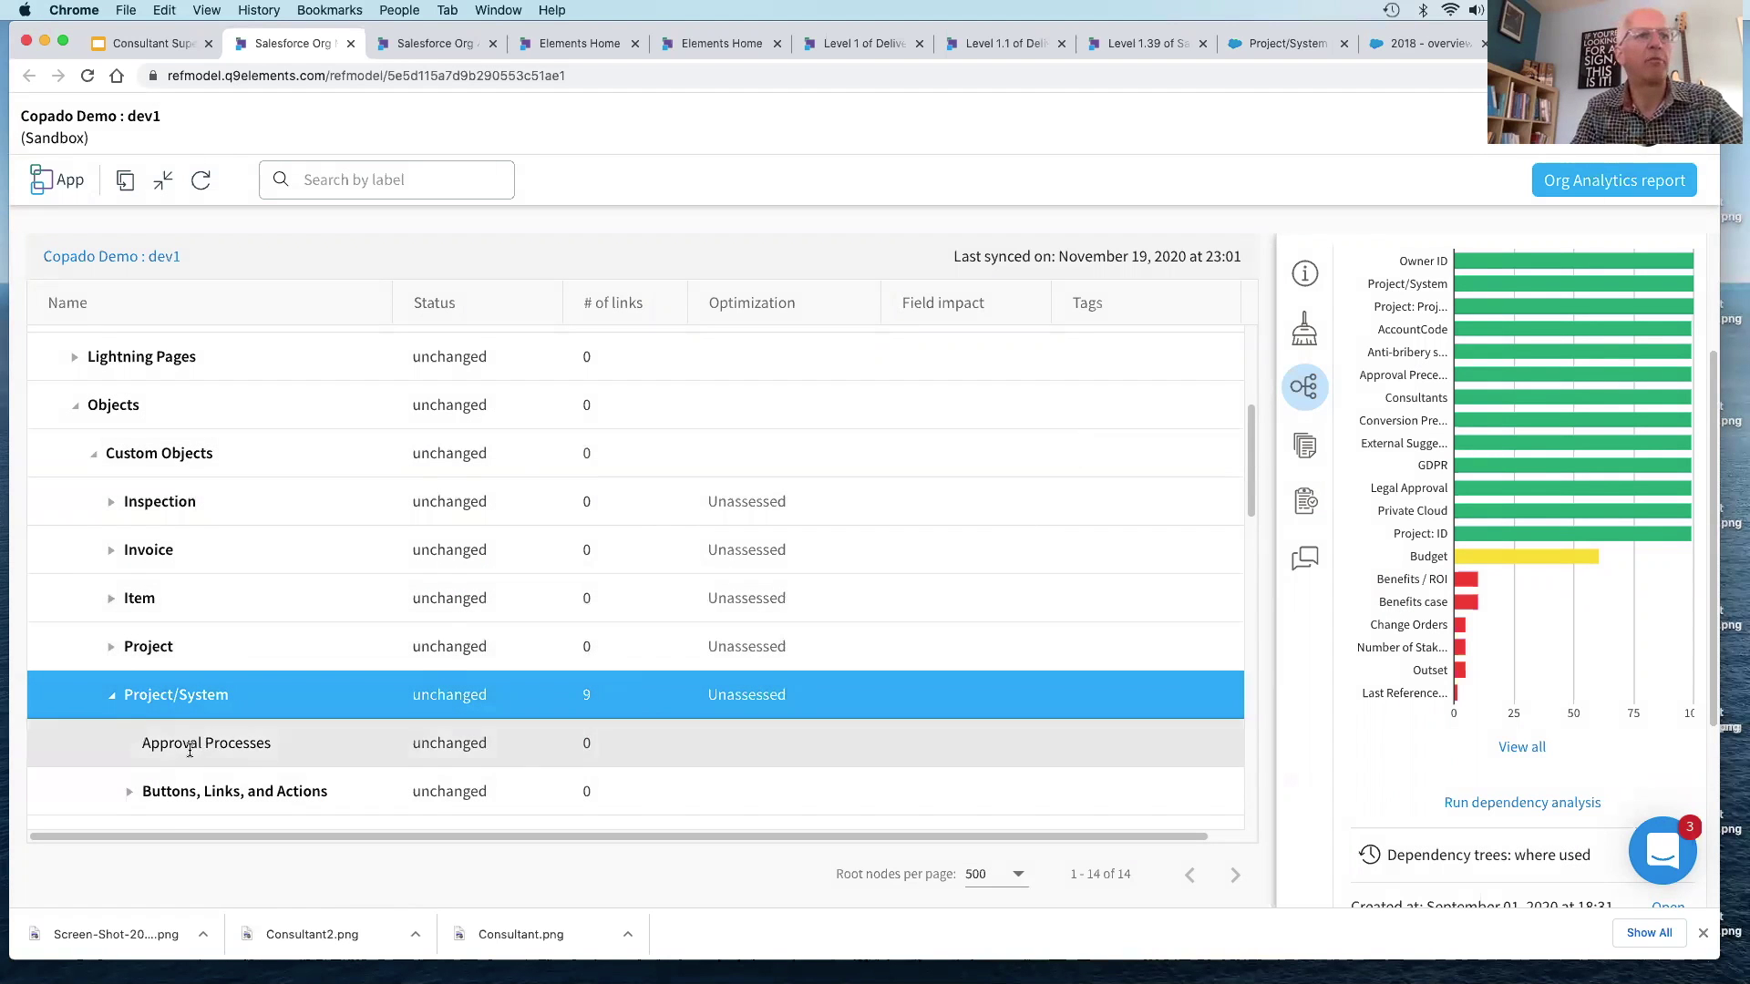
# Step: Expand the Fields of the Project/System object and review their optimization status and field impact
pyautogui.scroll(-5, 126, 600)
pyautogui.click(128, 600)
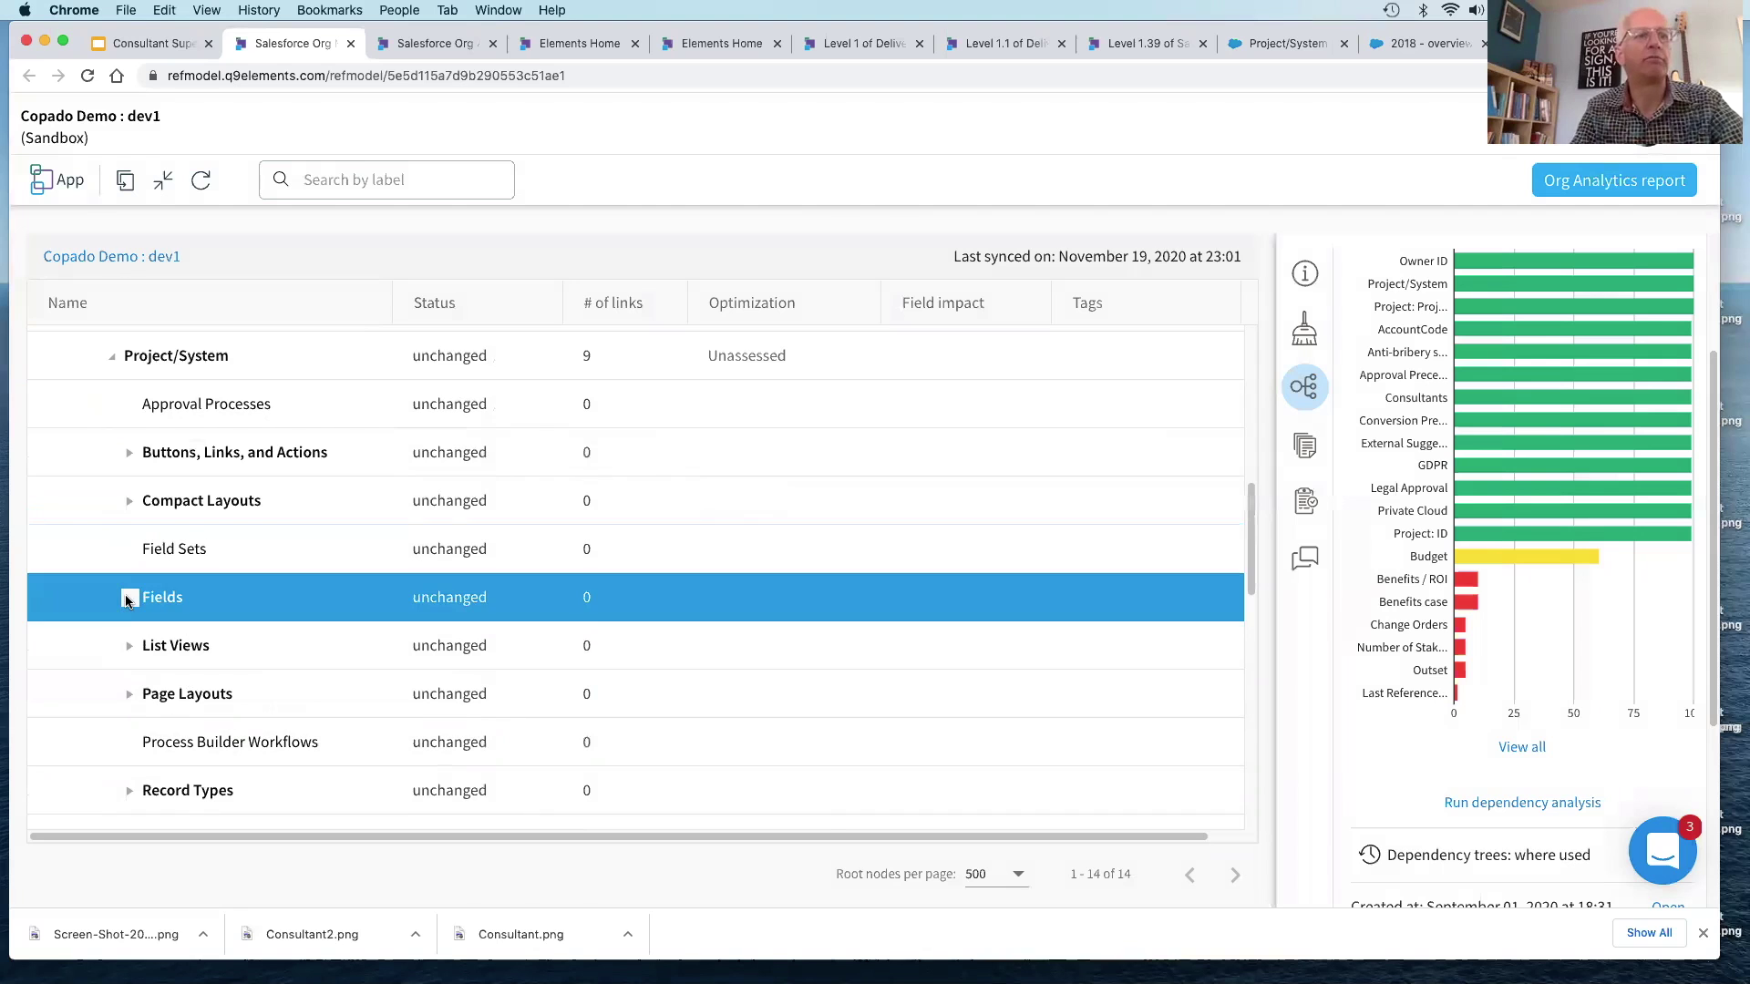
pyautogui.click(128, 600)
pyautogui.scroll(-5, 270, 638)
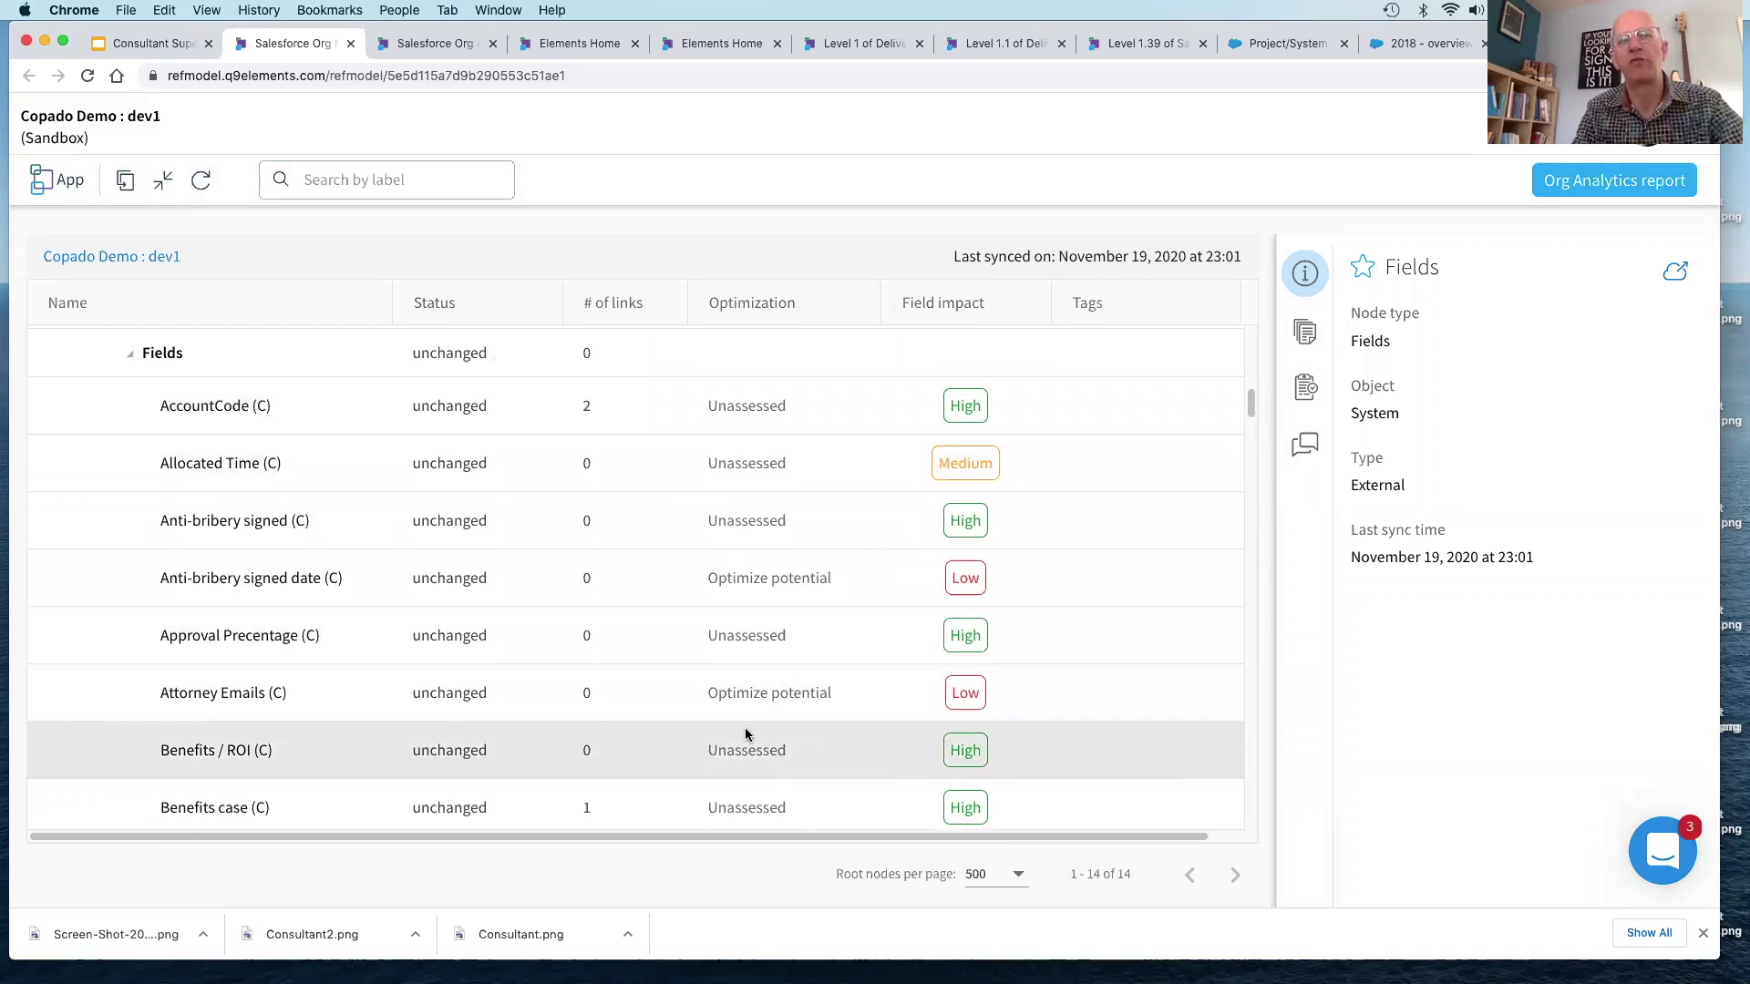
pyautogui.scroll(-1, 741, 642)
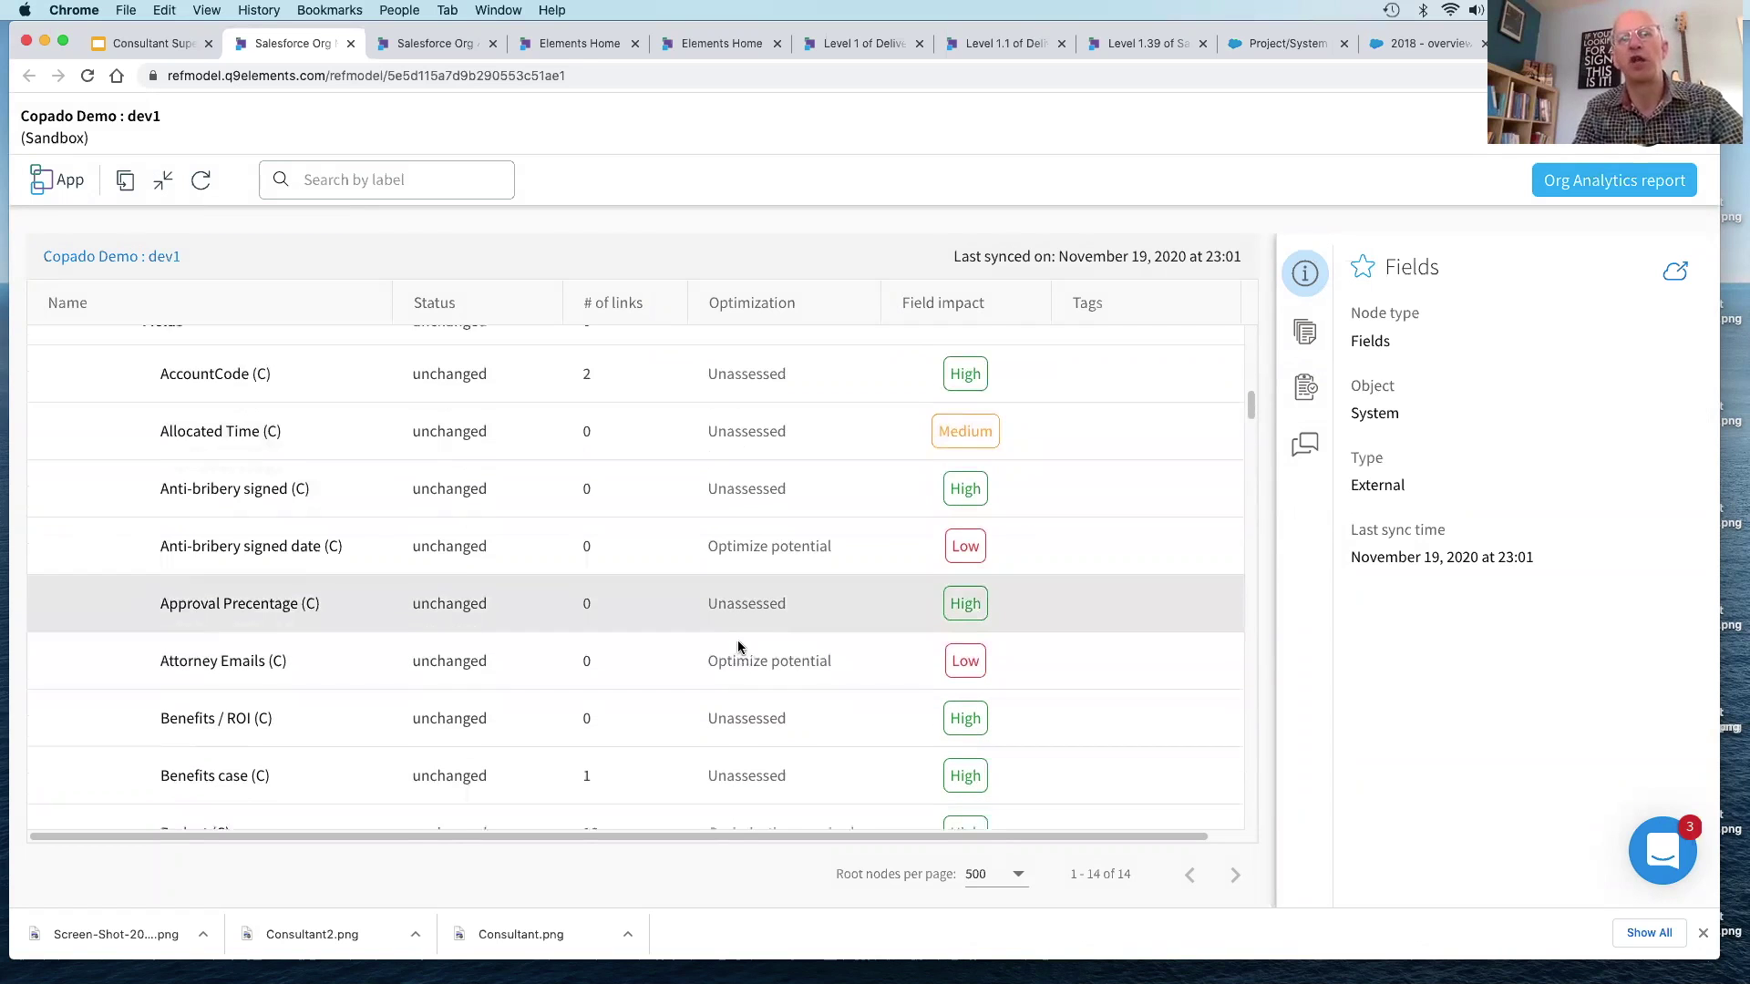
pyautogui.scroll(-2, 734, 586)
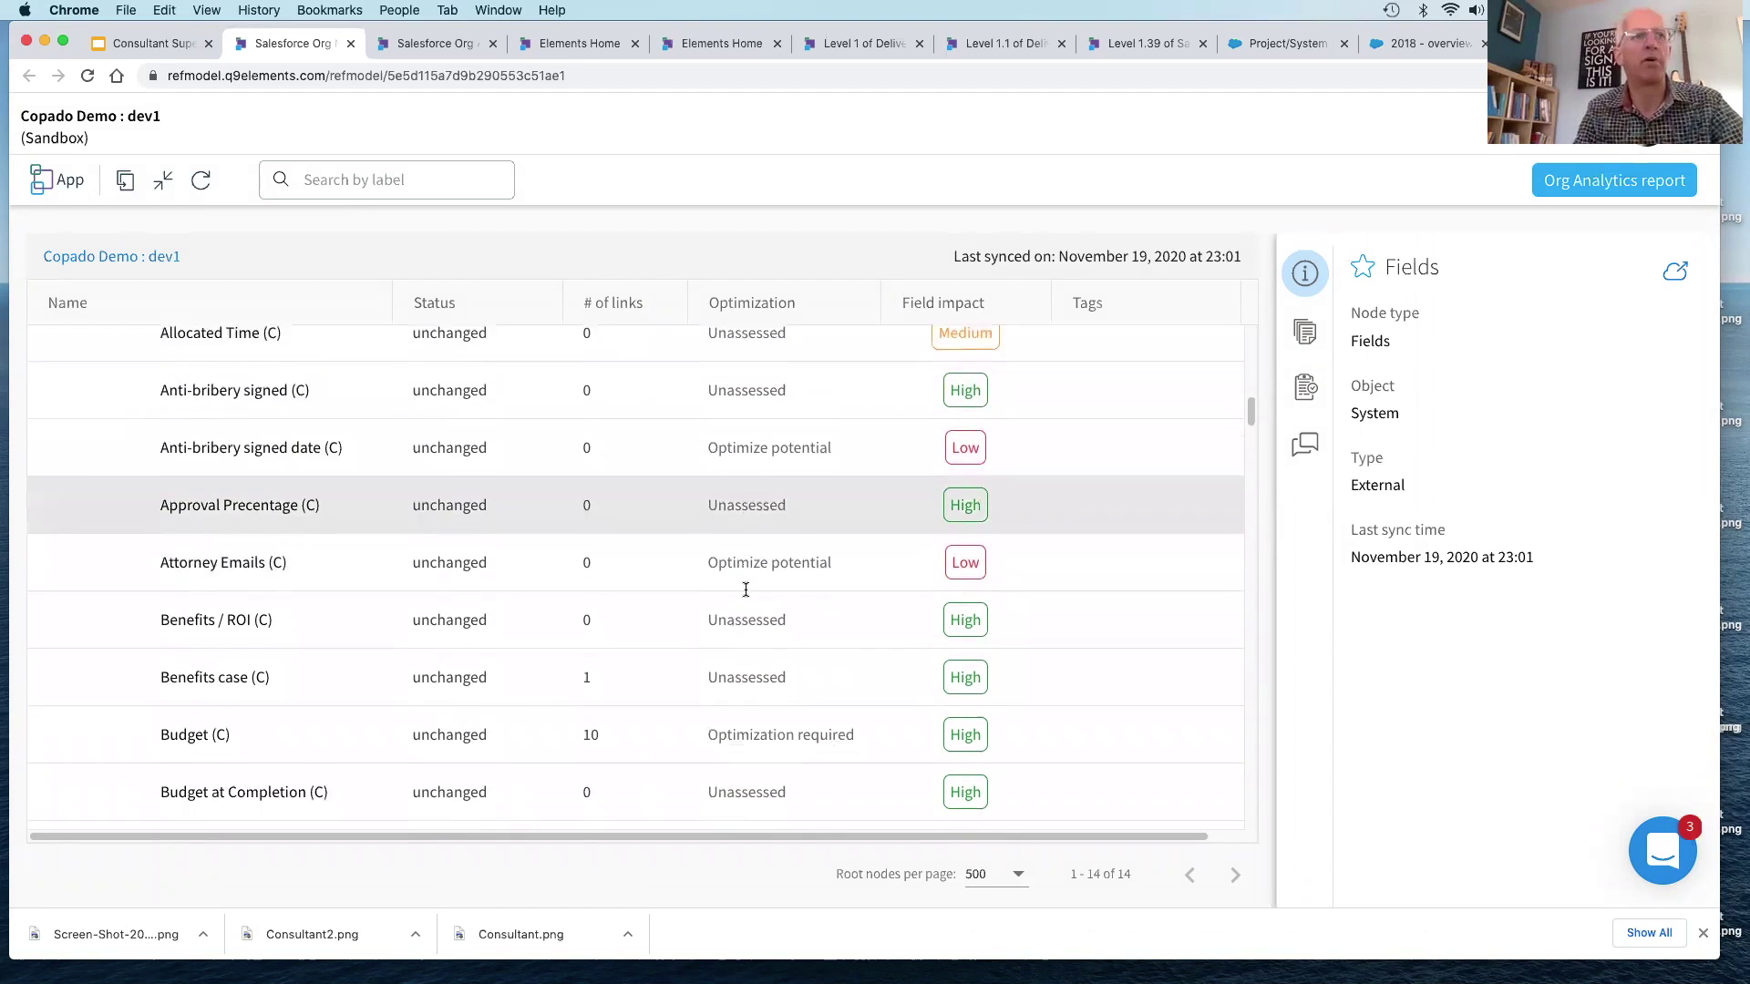
# Step: Show the details of the Budget field and examine its description and Salesforce help text
pyautogui.click(191, 695)
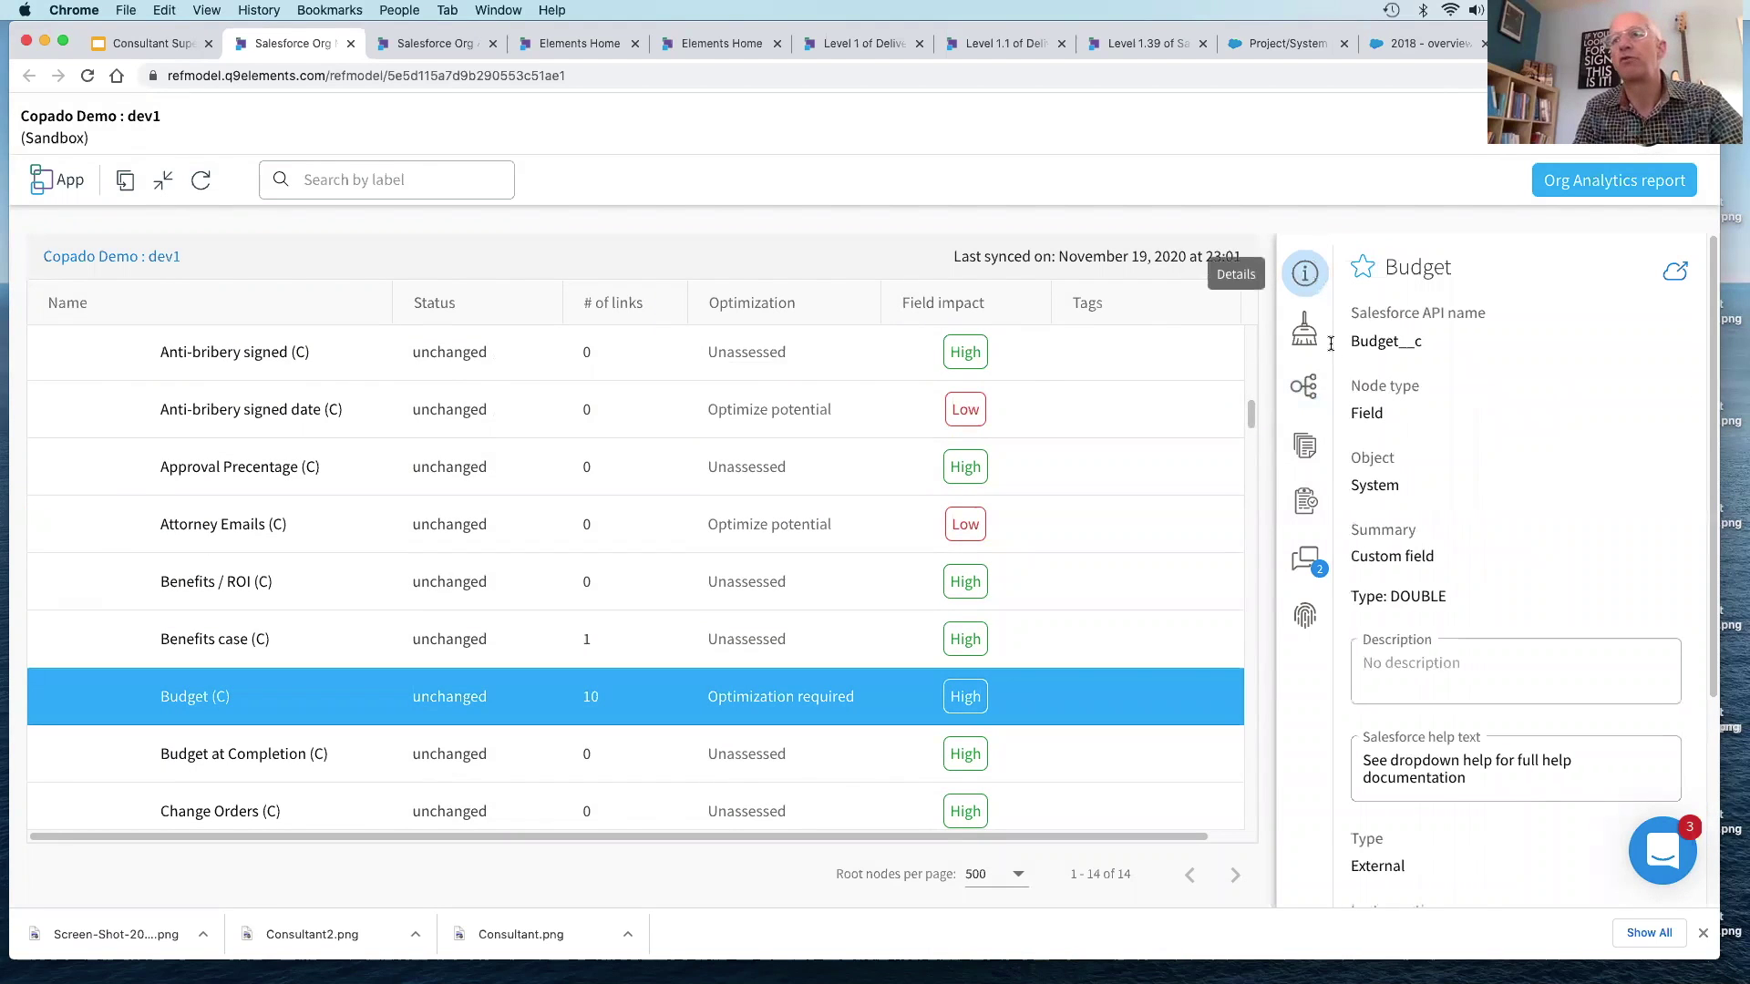
pyautogui.click(1418, 656)
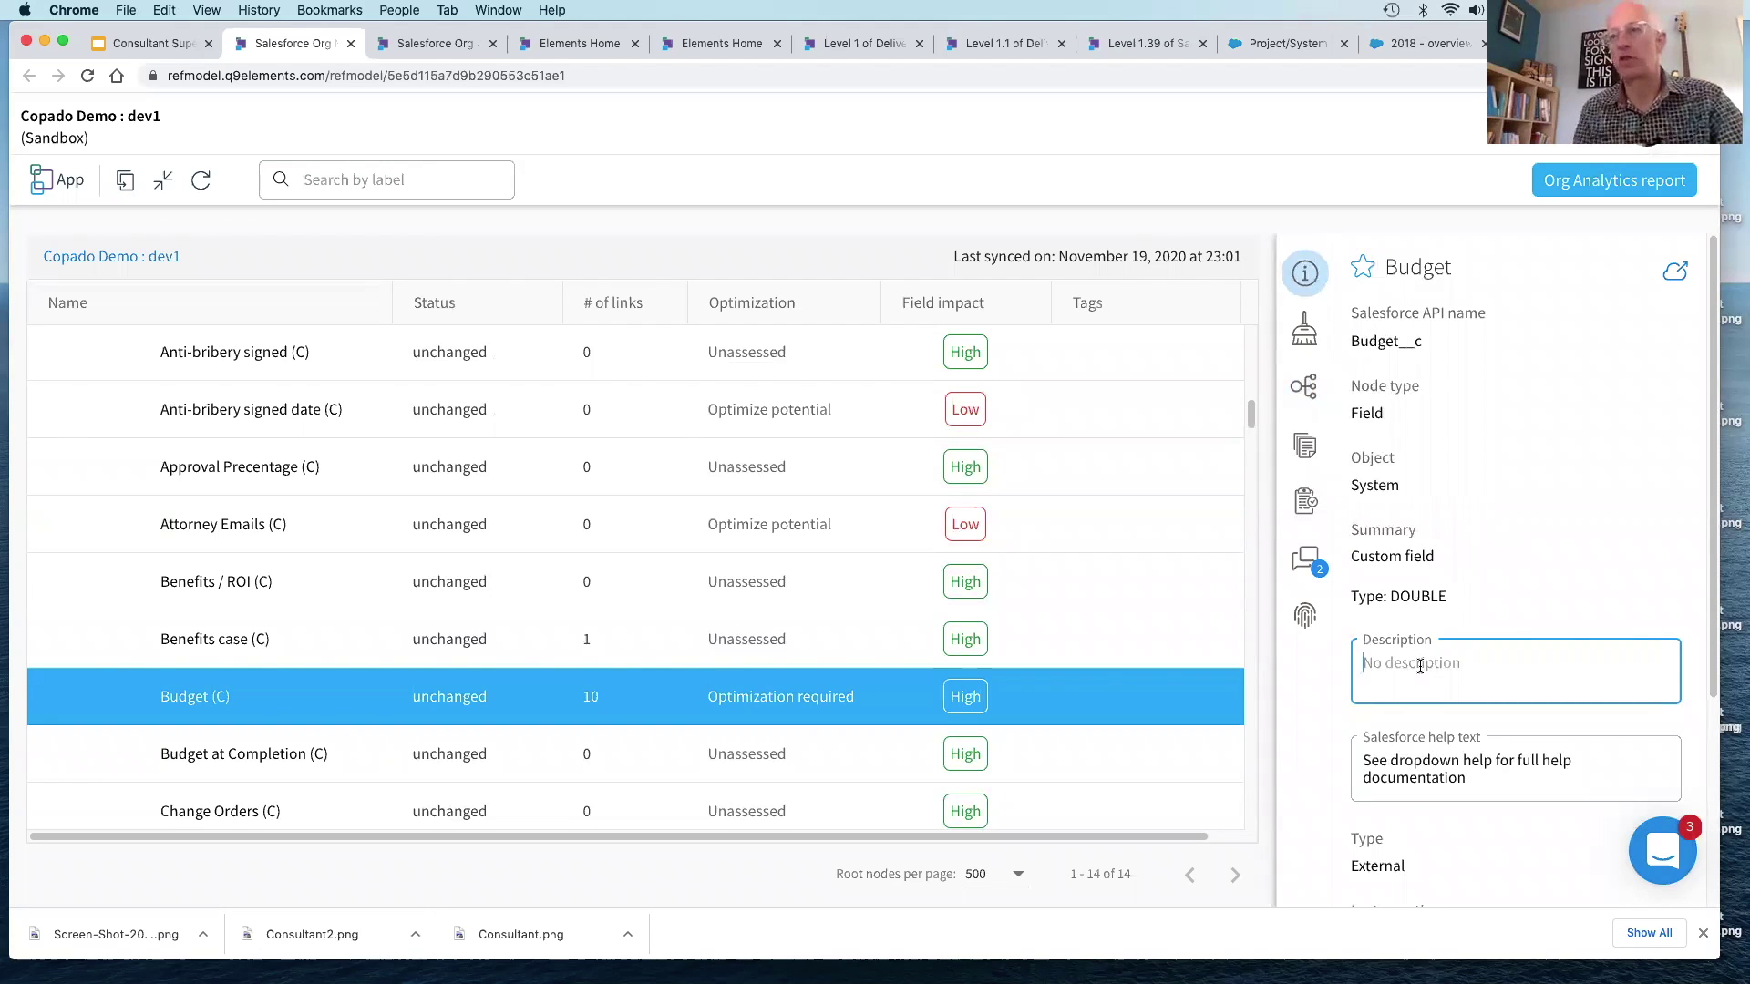
pyautogui.click(1462, 775)
pyautogui.moveTo(1467, 780); pyautogui.dragTo(1359, 753)
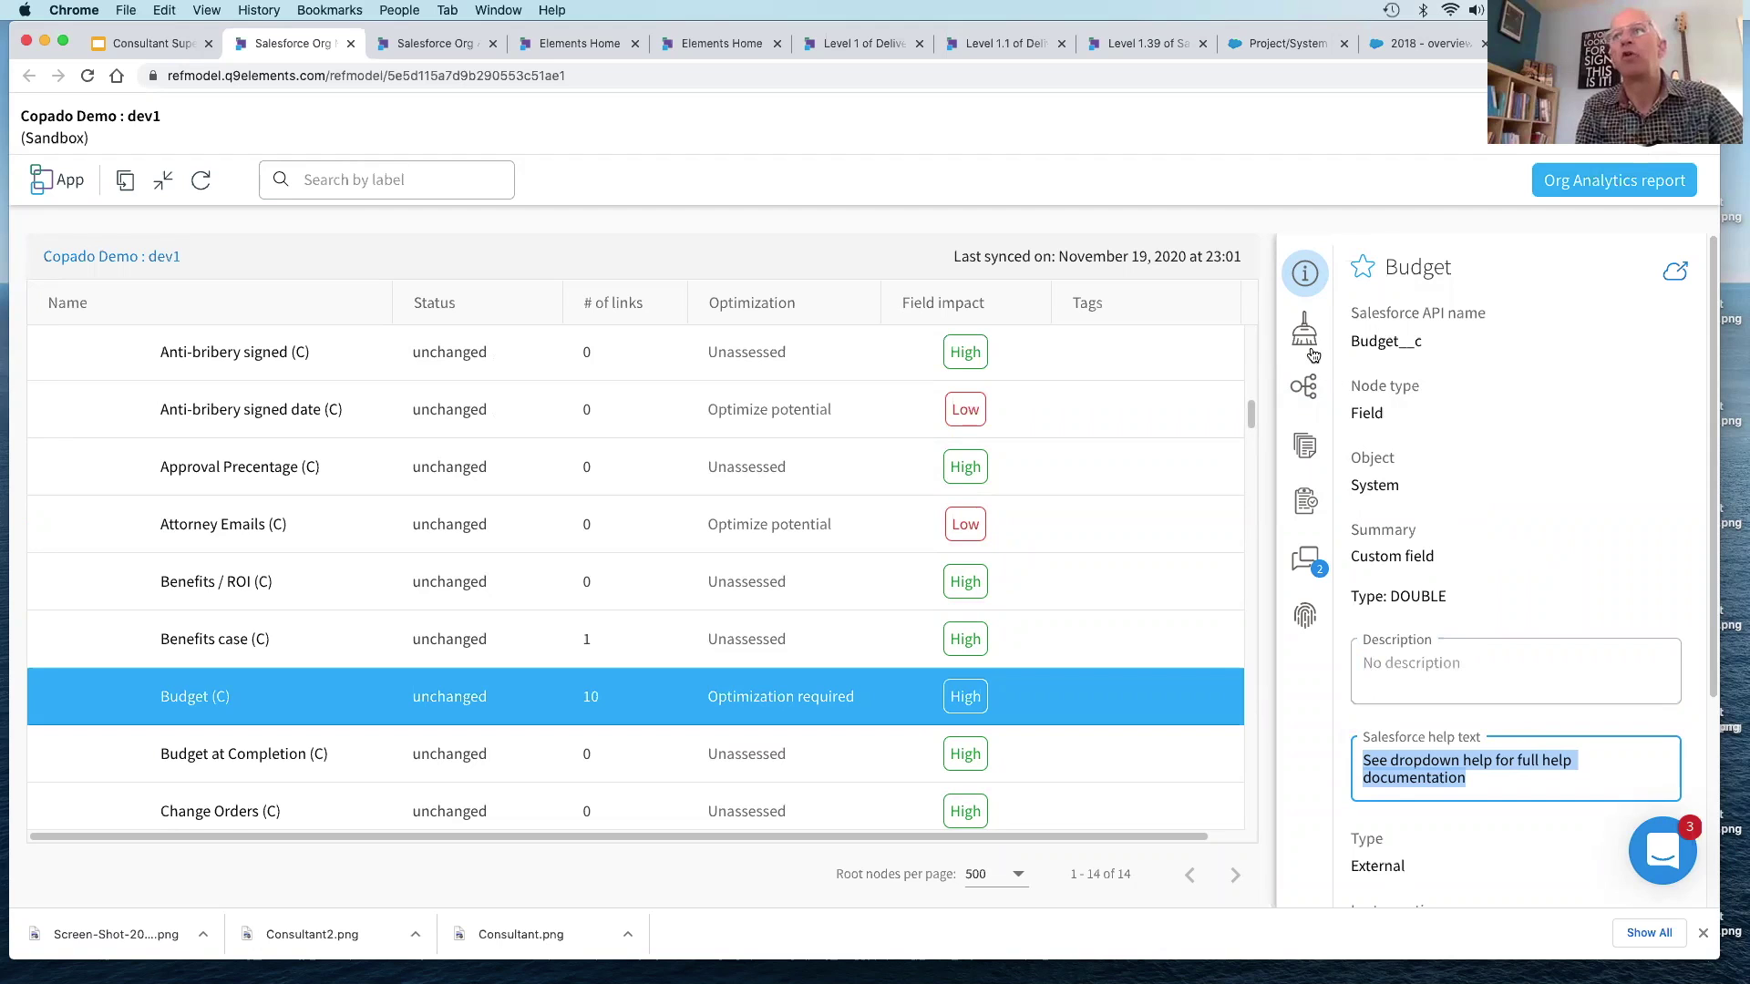
# Step: Open the Budget field's usage information and examine its field impact and percentage filled by record type
pyautogui.click(1305, 387)
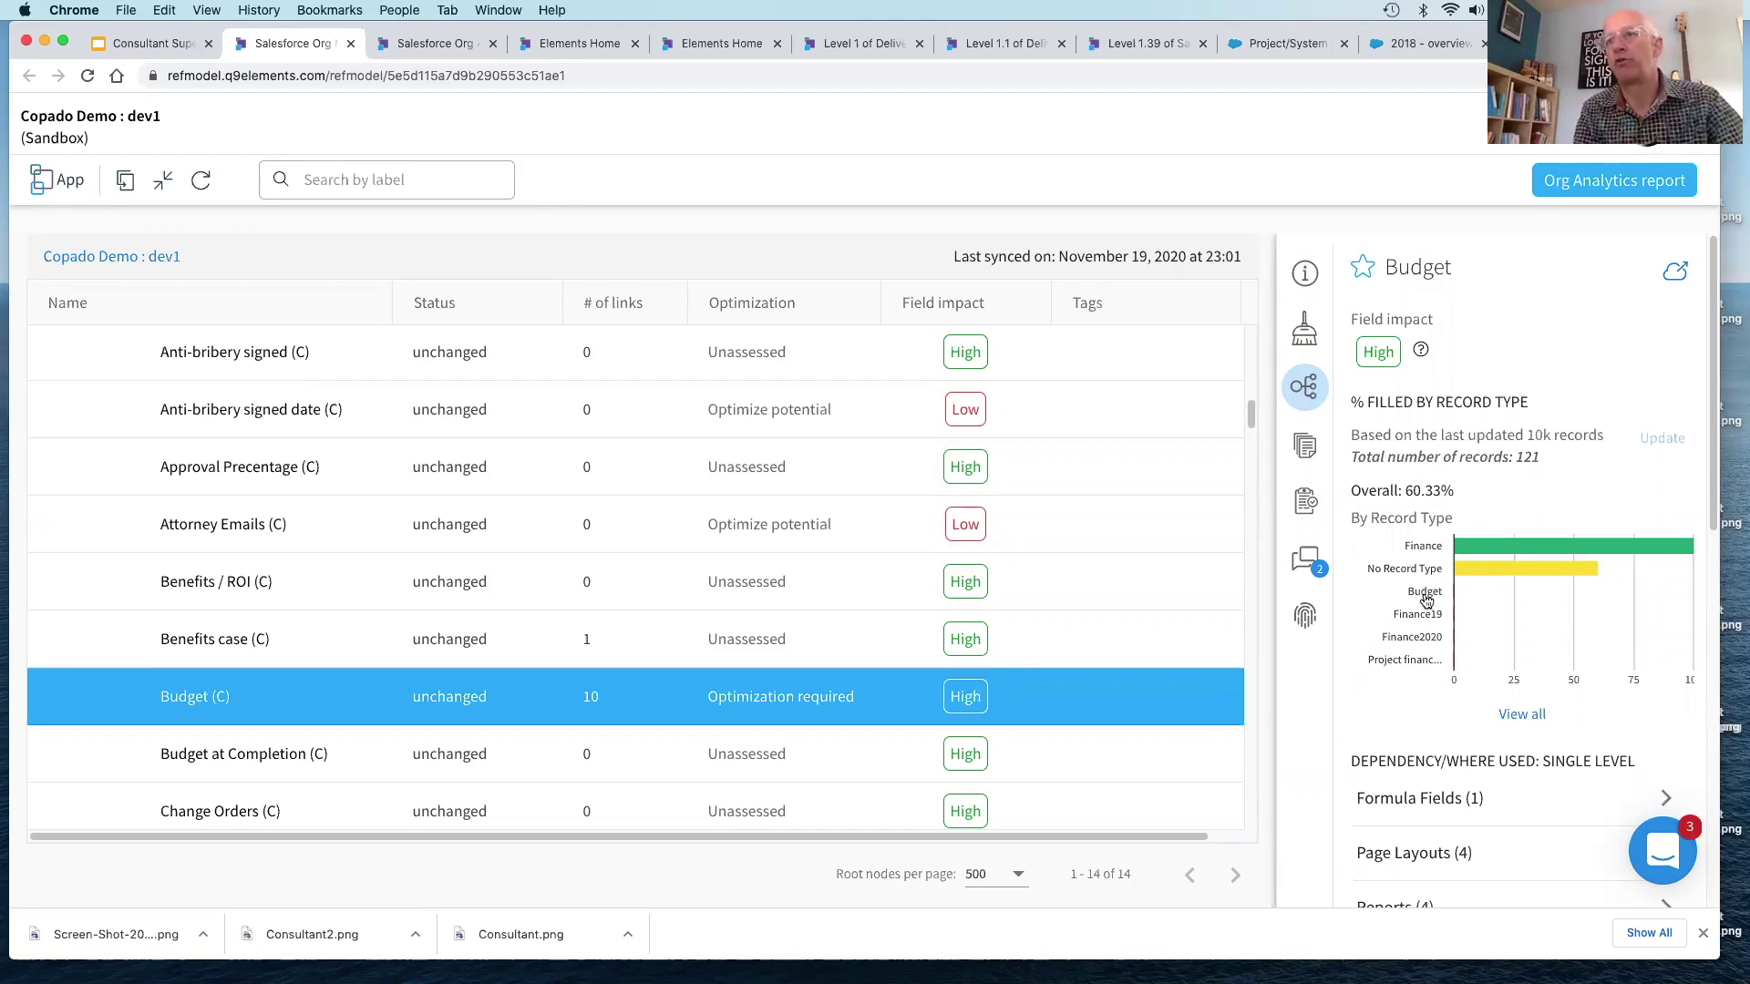
pyautogui.moveTo(1501, 551)
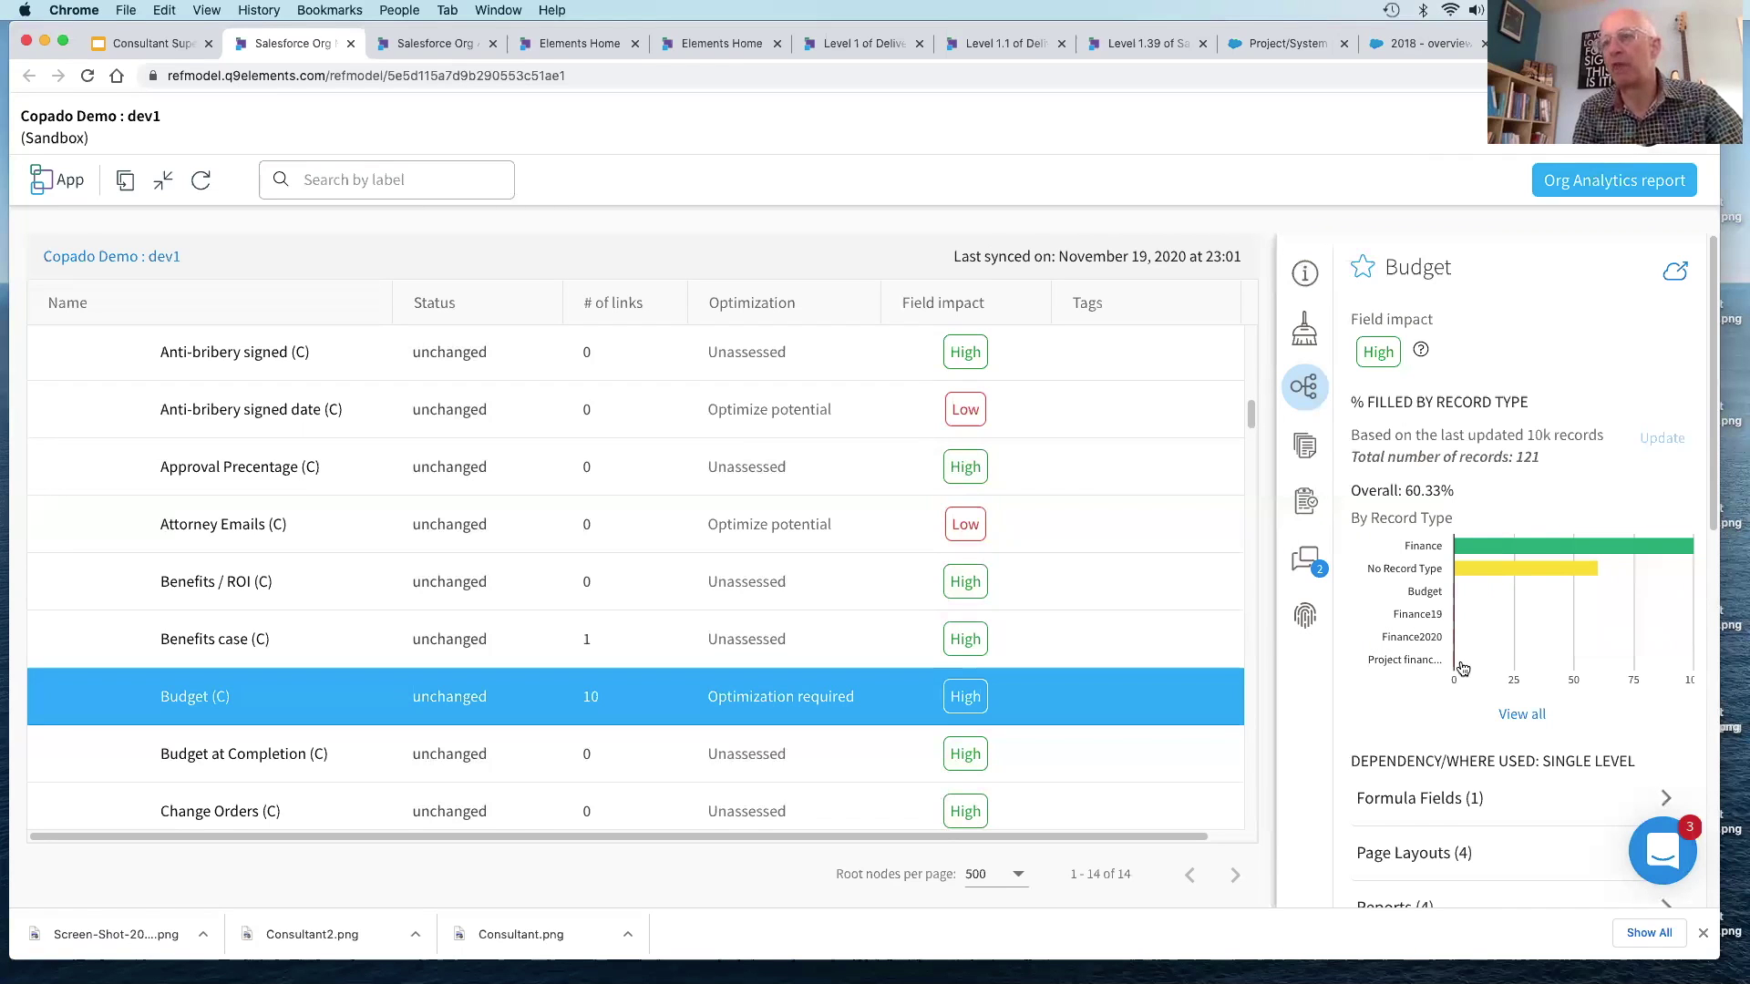
pyautogui.scroll(-1, 1541, 455)
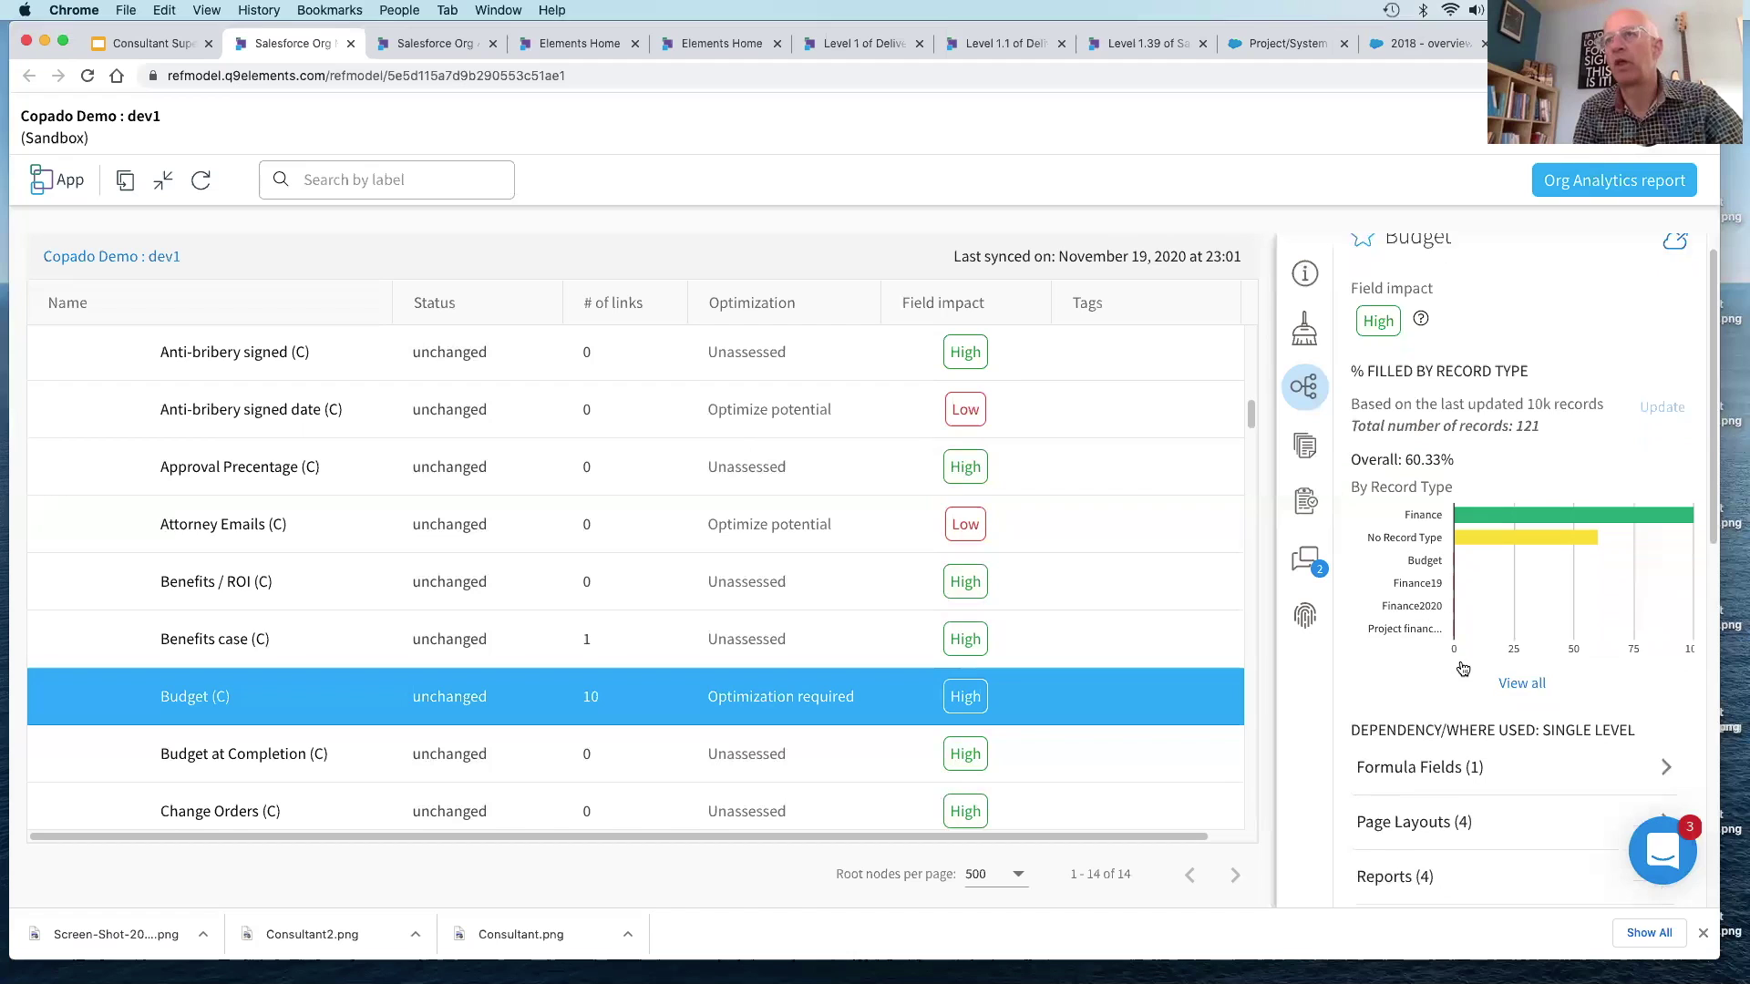
pyautogui.moveTo(1547, 409); pyautogui.dragTo(1497, 407)
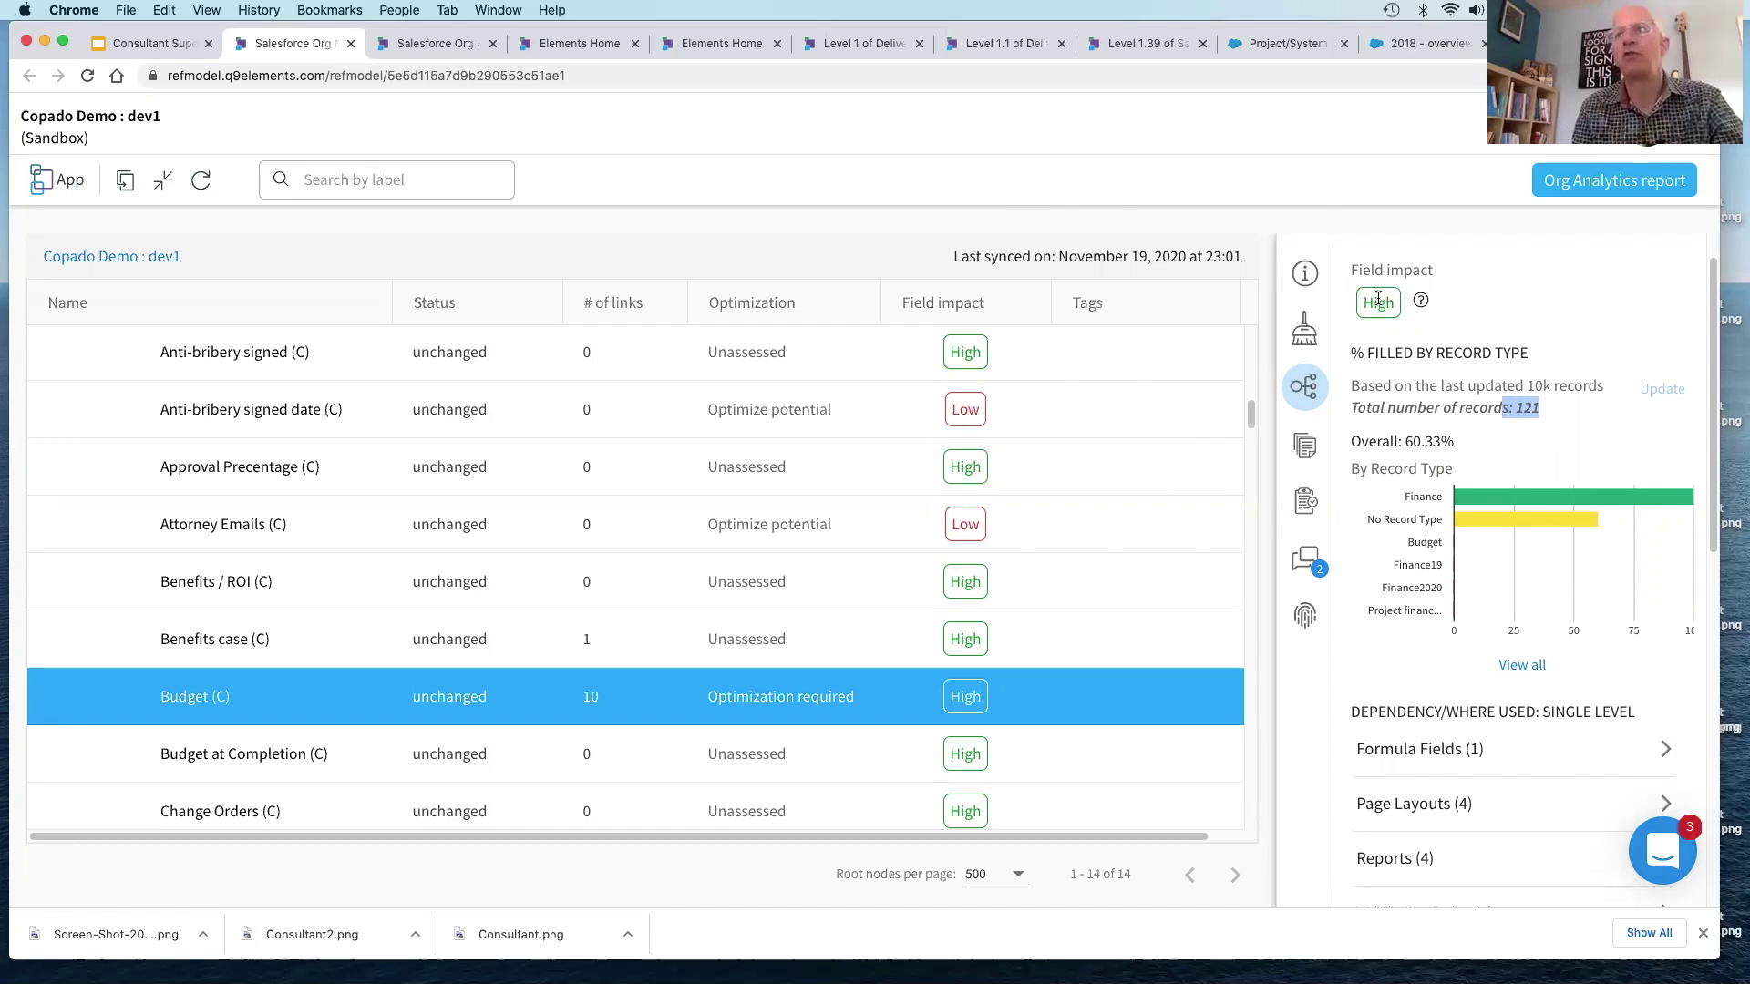
pyautogui.moveTo(1378, 299)
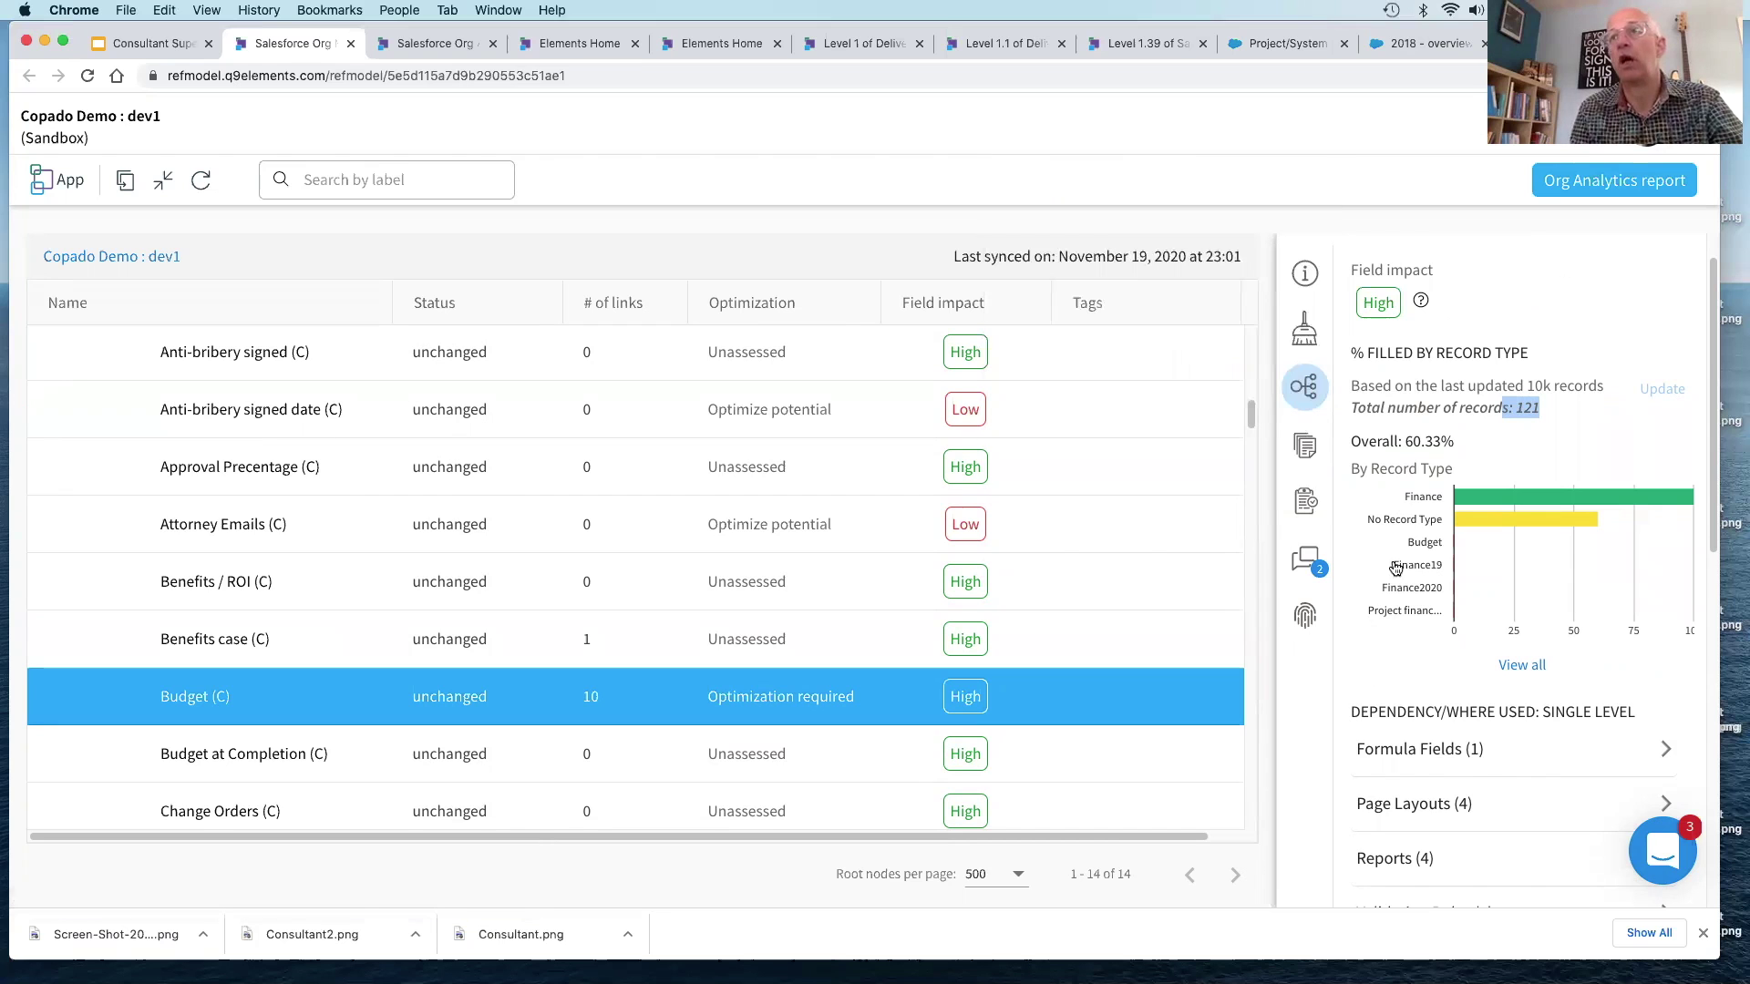
# Step: Expand the formula fields and page layouts that use the Budget field and preview their summaries
pyautogui.scroll(-5, 1383, 640)
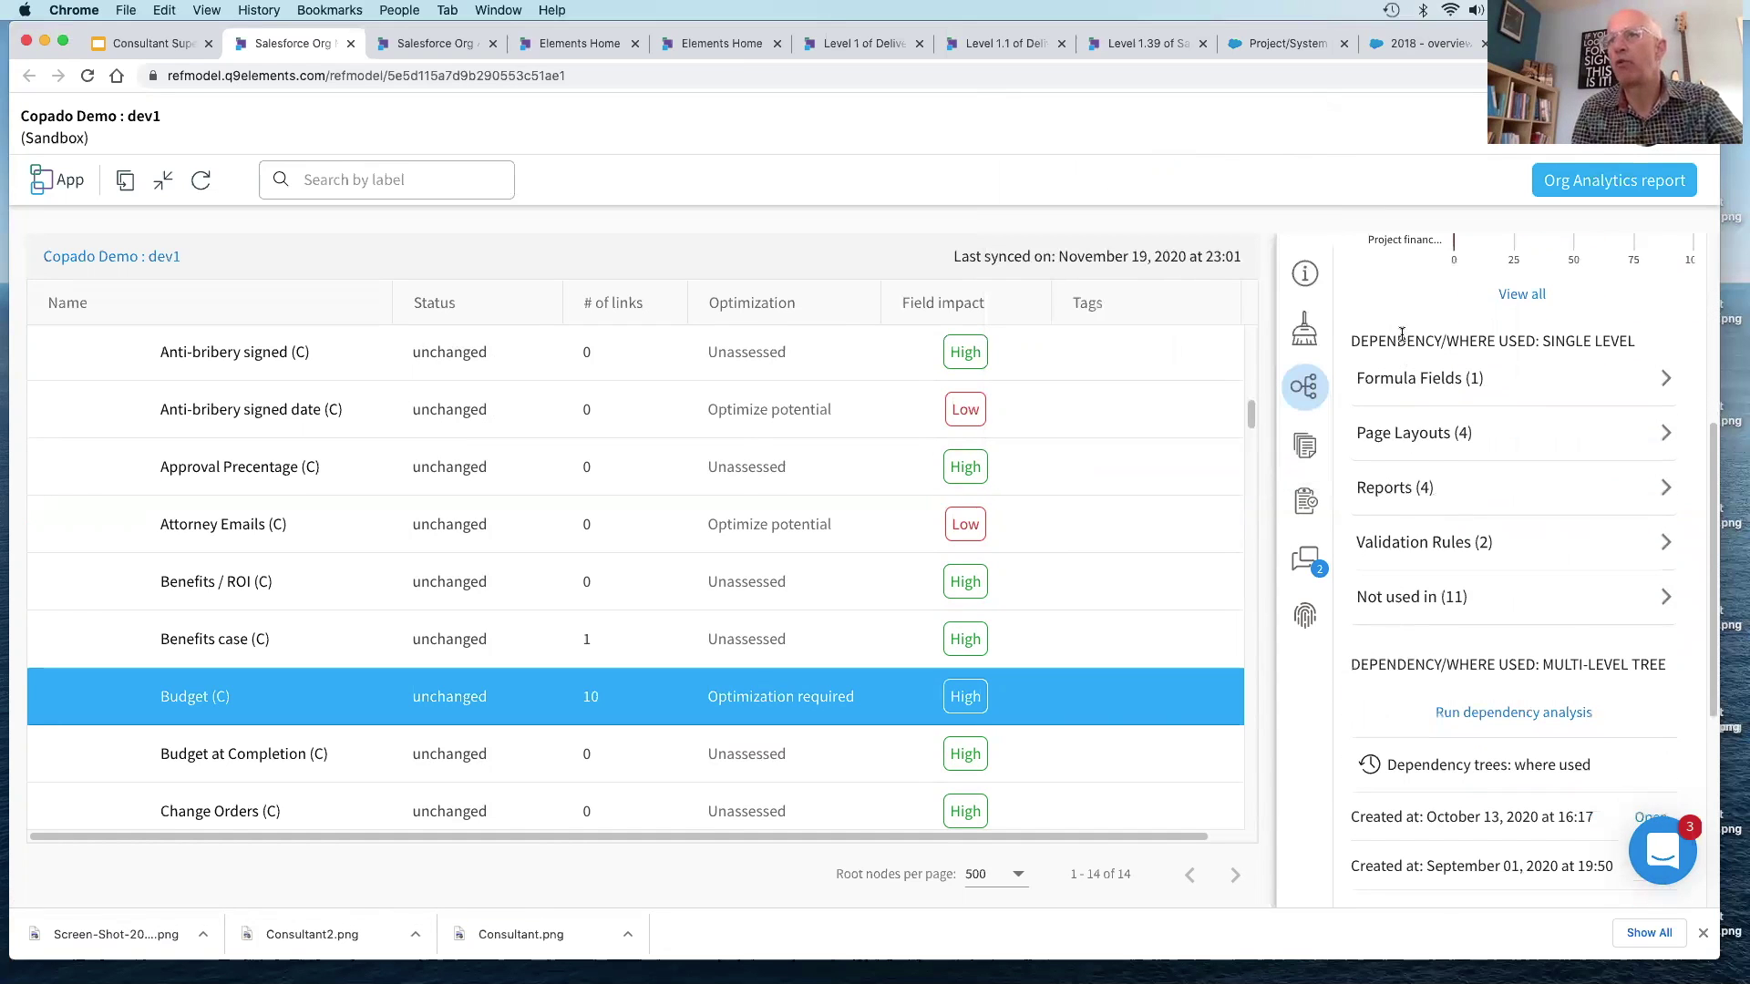
pyautogui.click(1668, 380)
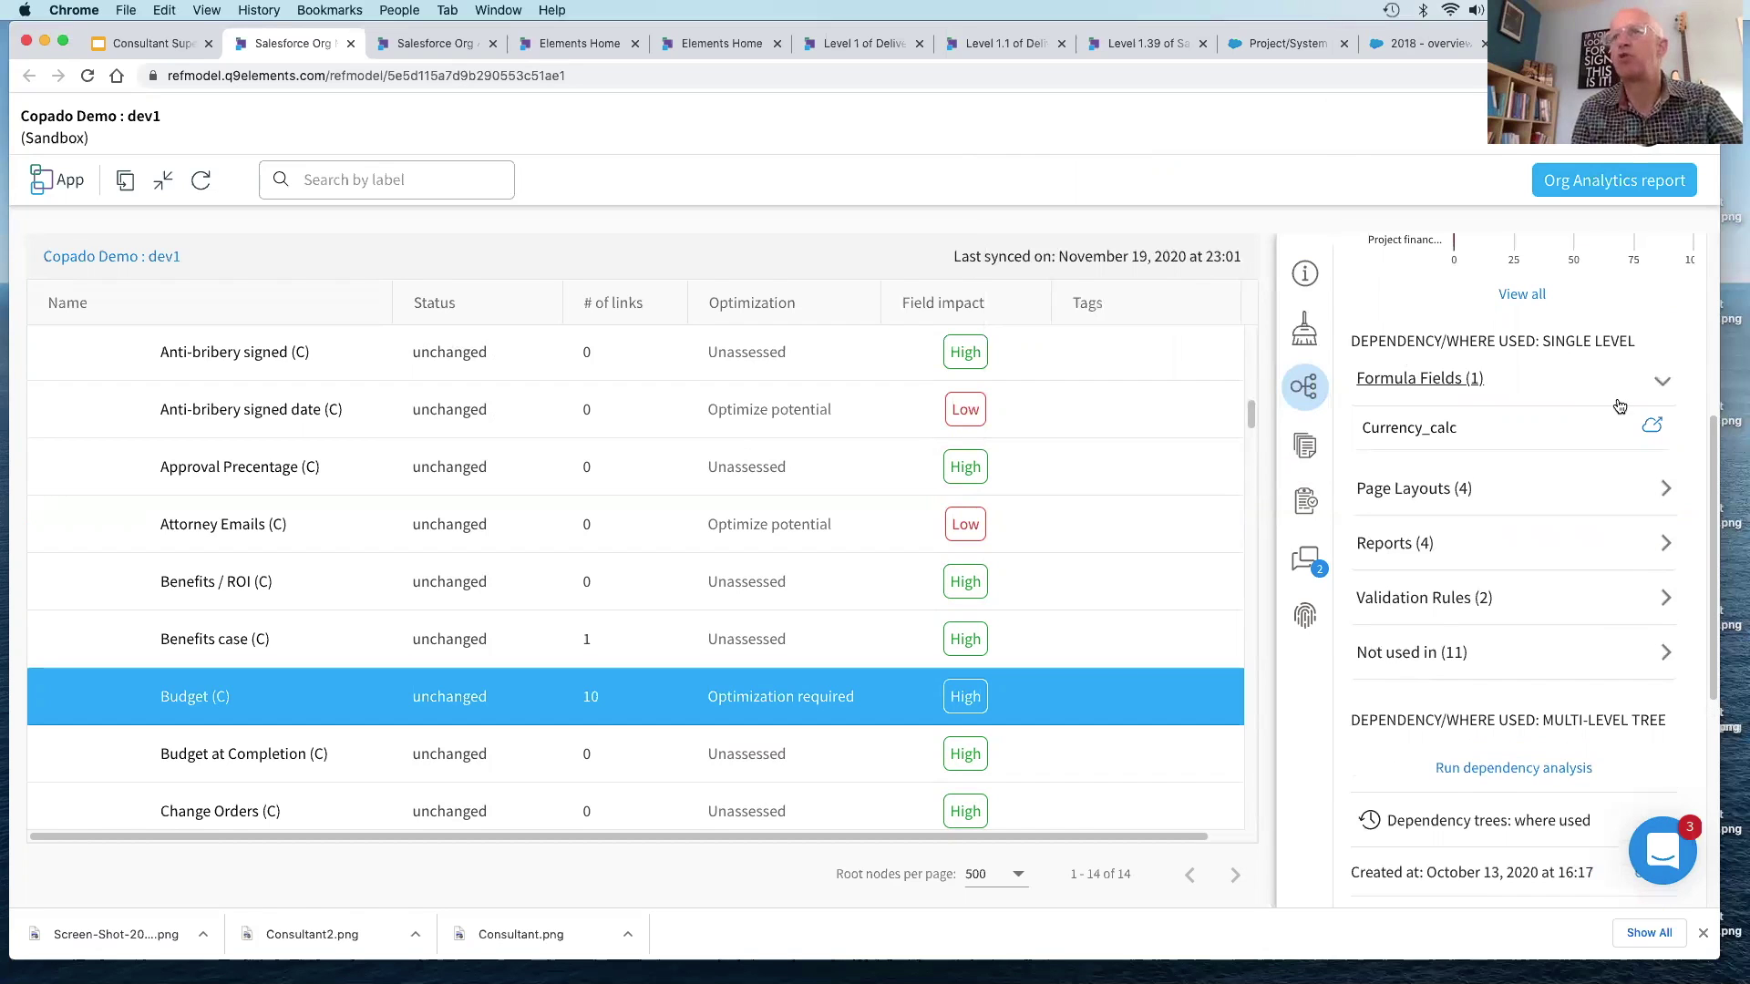
pyautogui.moveTo(1427, 432)
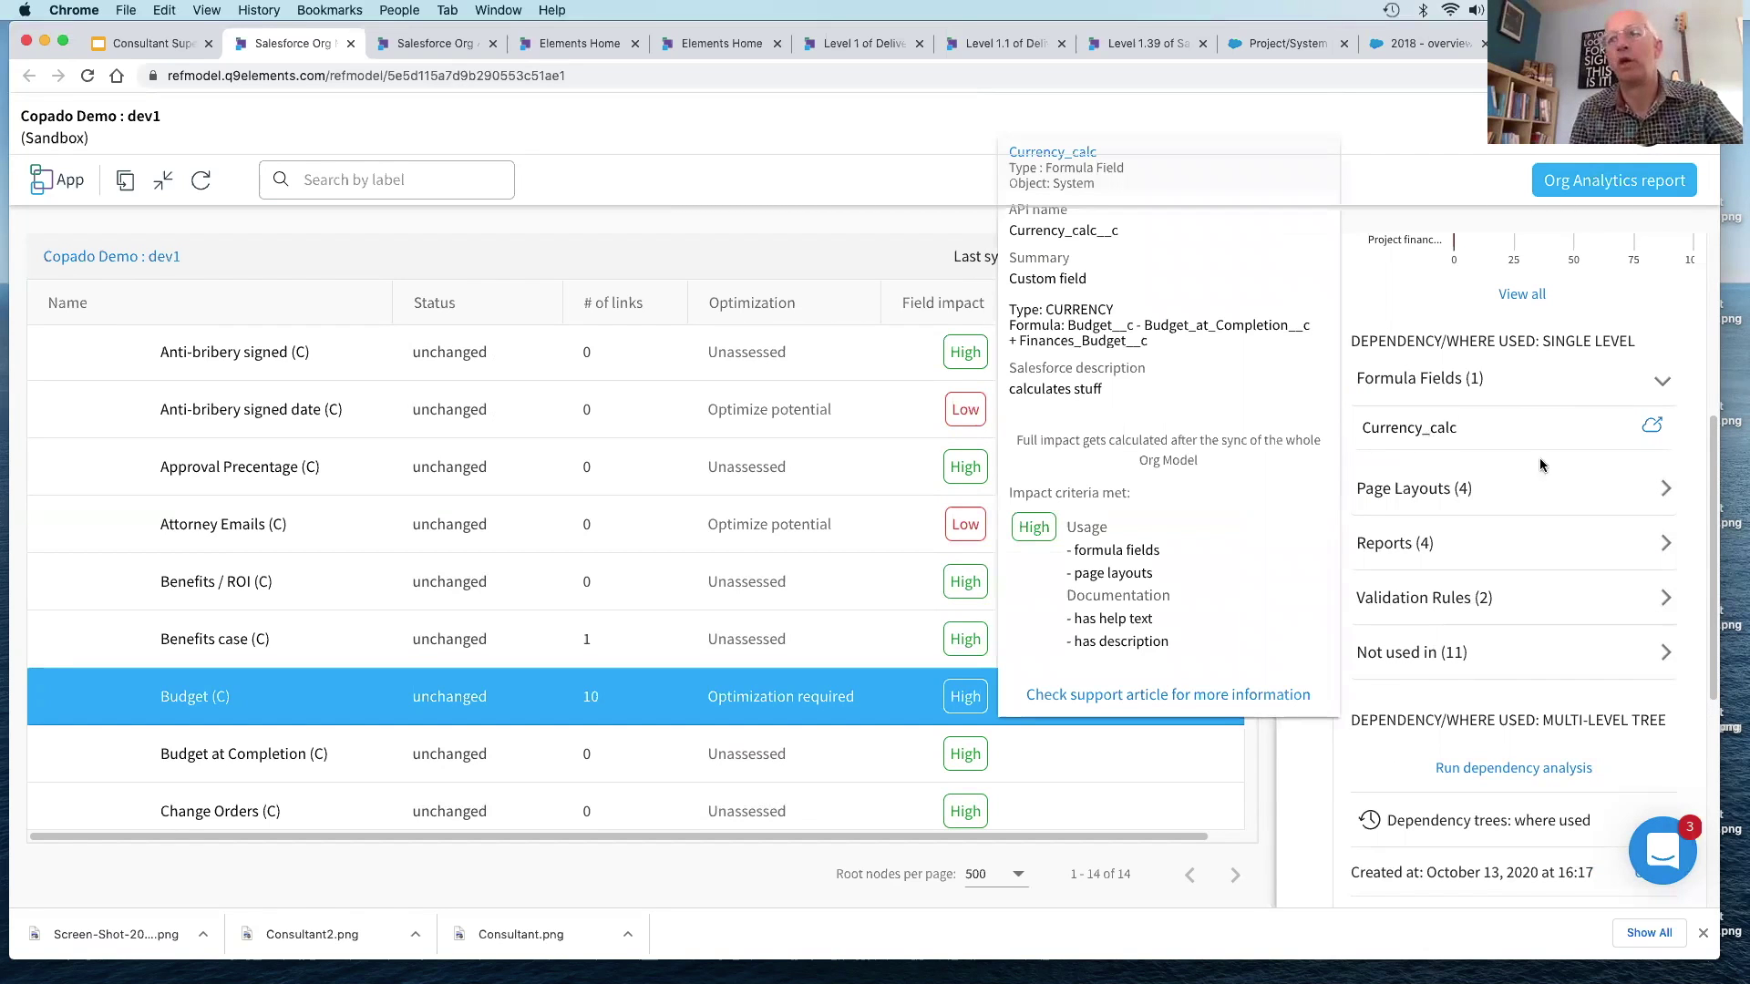
pyautogui.click(1662, 491)
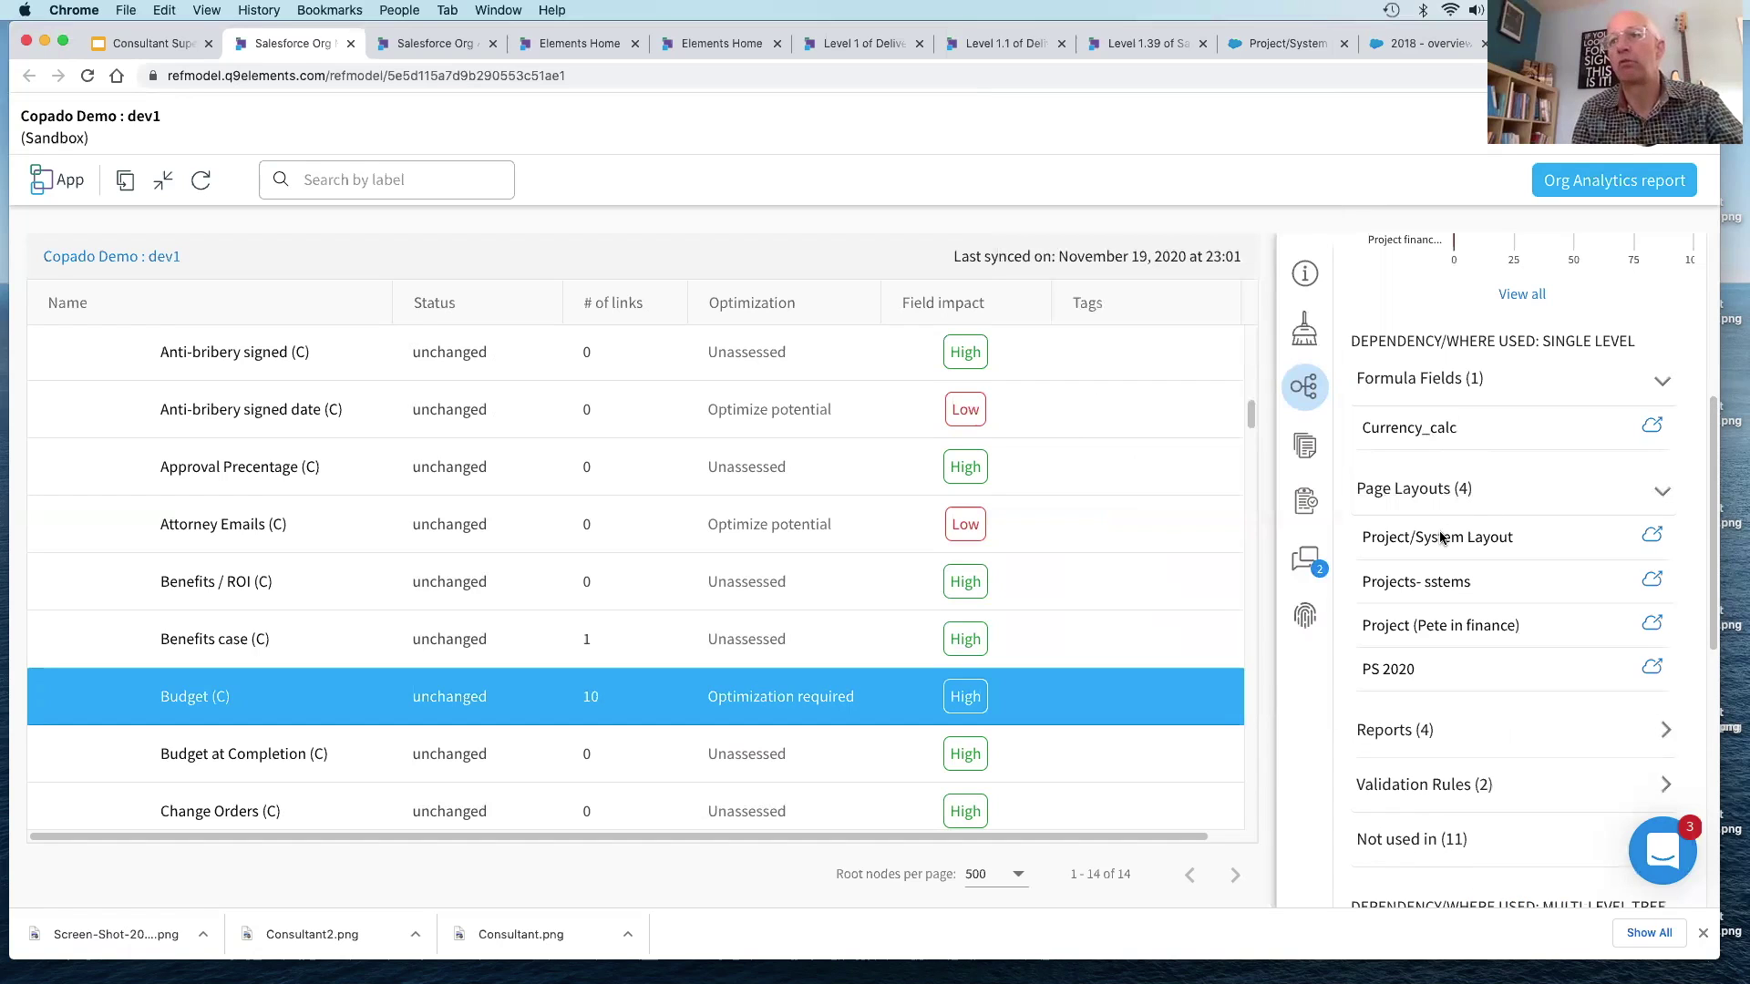
pyautogui.moveTo(1442, 538)
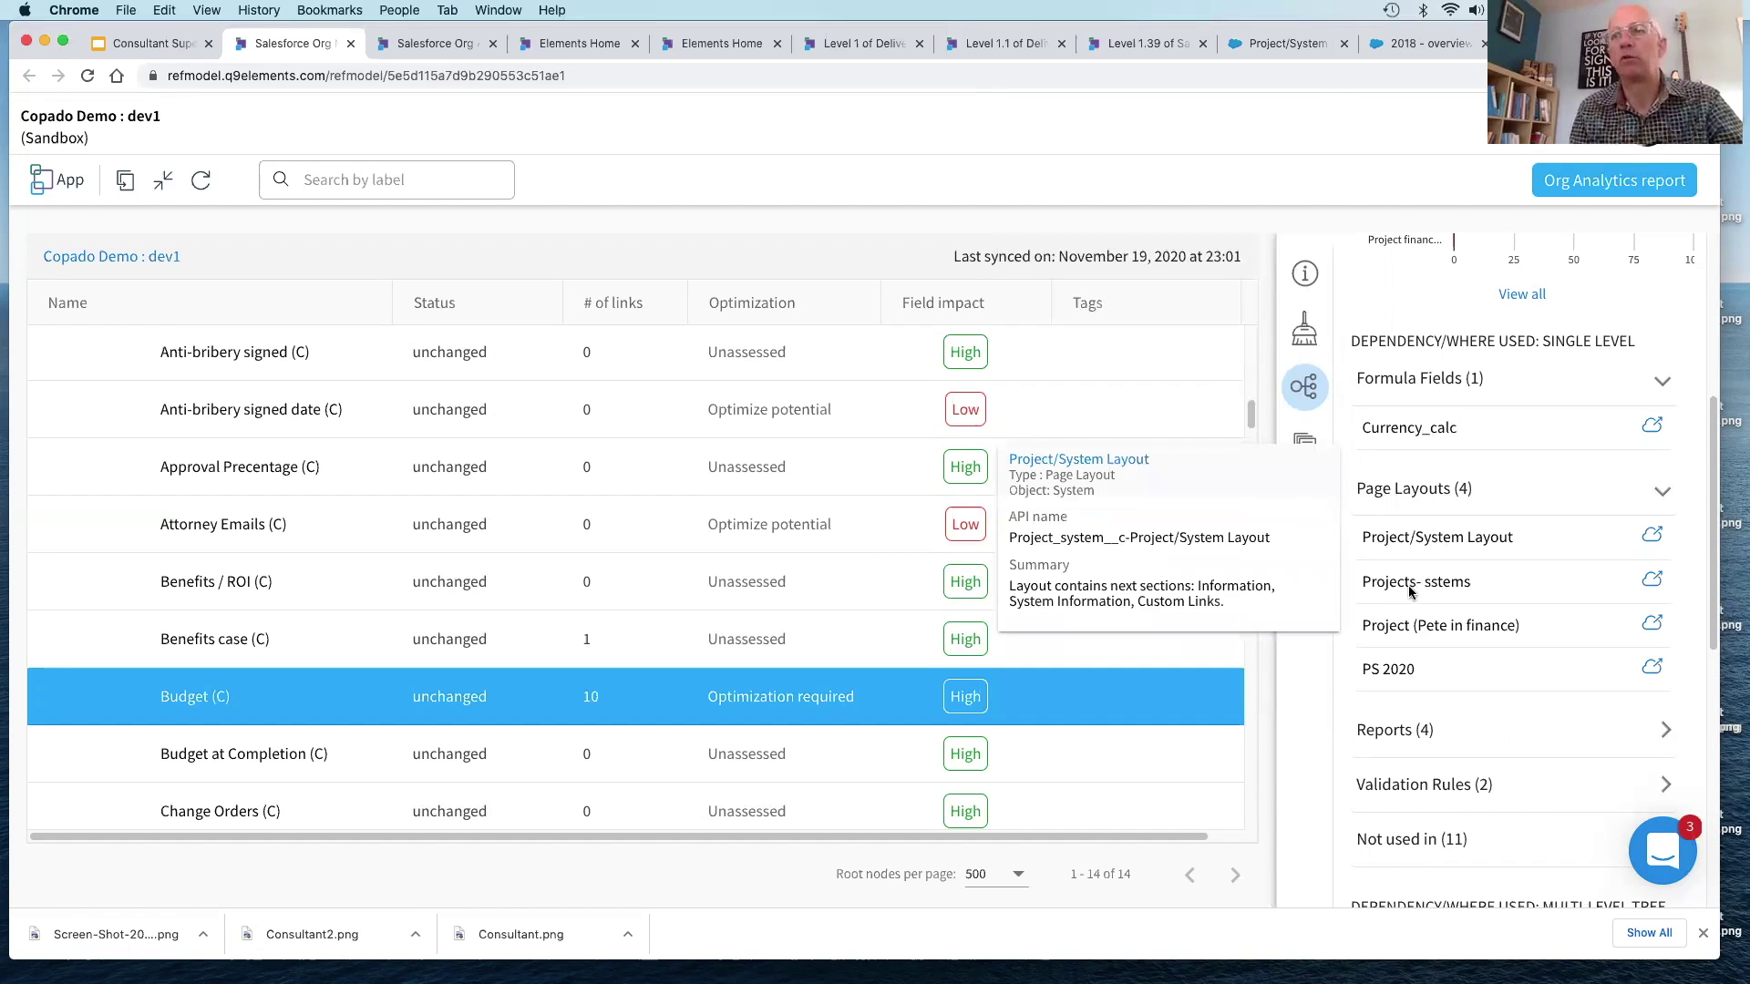
pyautogui.moveTo(1410, 590)
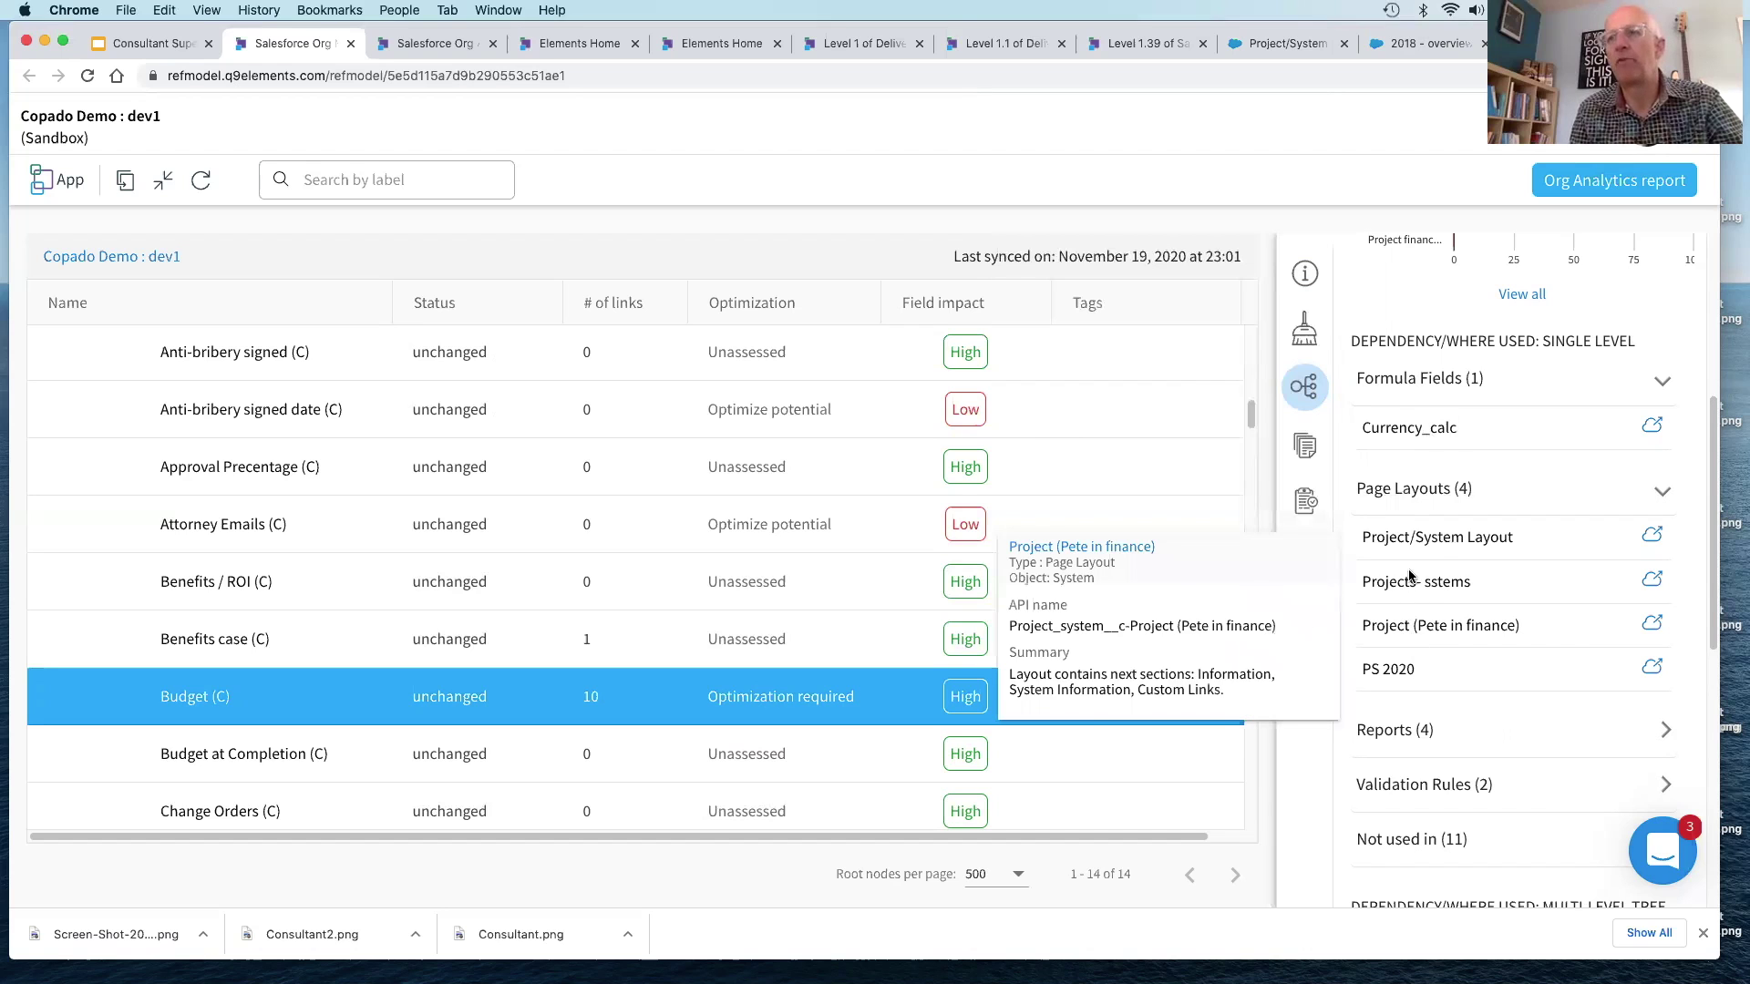
# Step: Expand the reports and validation rules that use the Budget field and preview both validation rules' criteria
pyautogui.scroll(-5, 1549, 565)
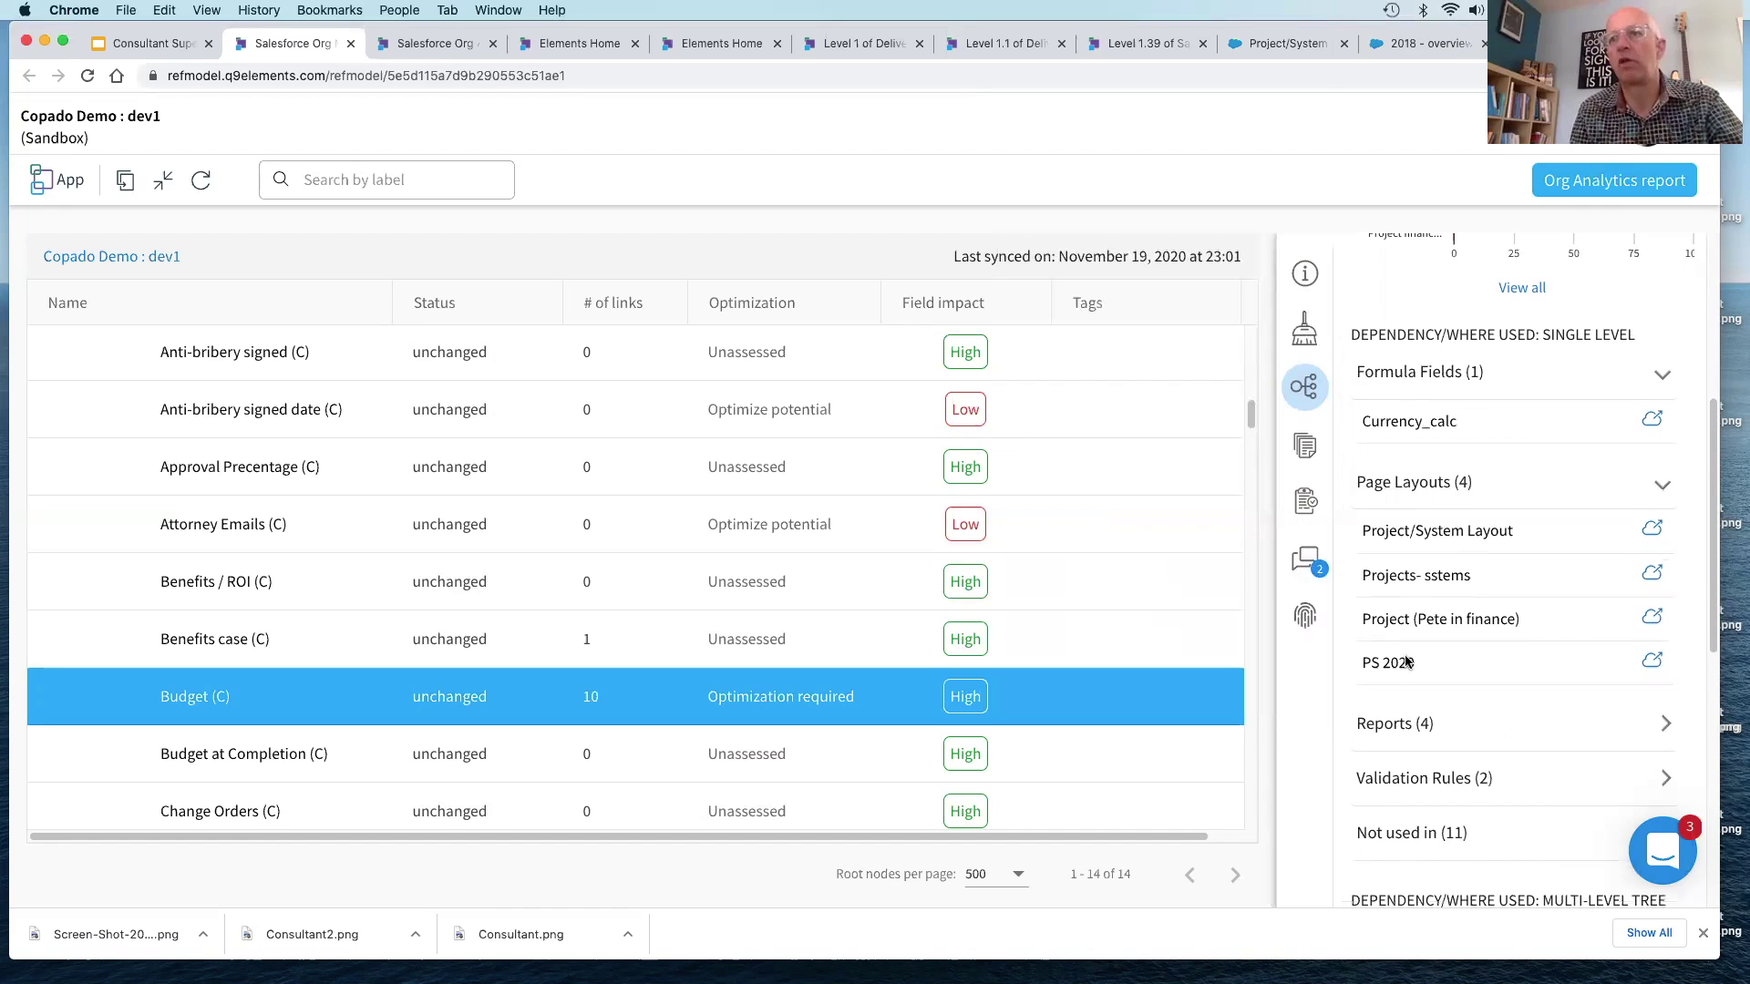
pyautogui.click(1662, 531)
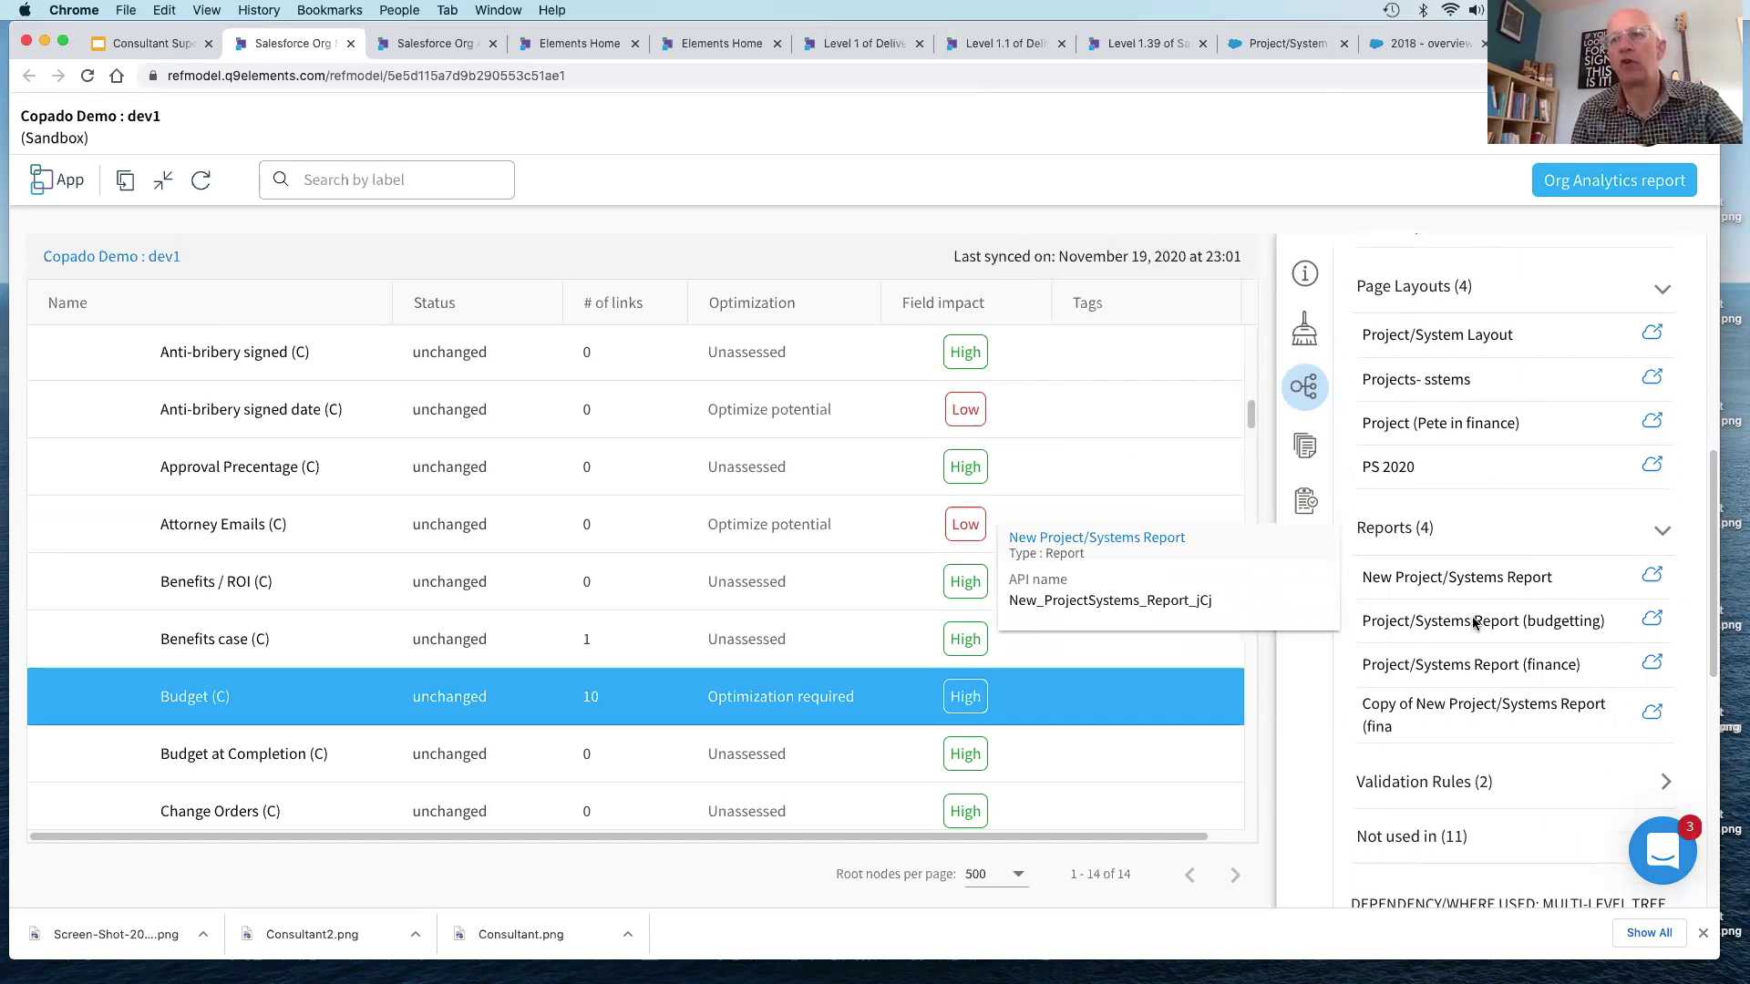
pyautogui.moveTo(1476, 622)
pyautogui.click(1665, 782)
pyautogui.scroll(-5, 1510, 737)
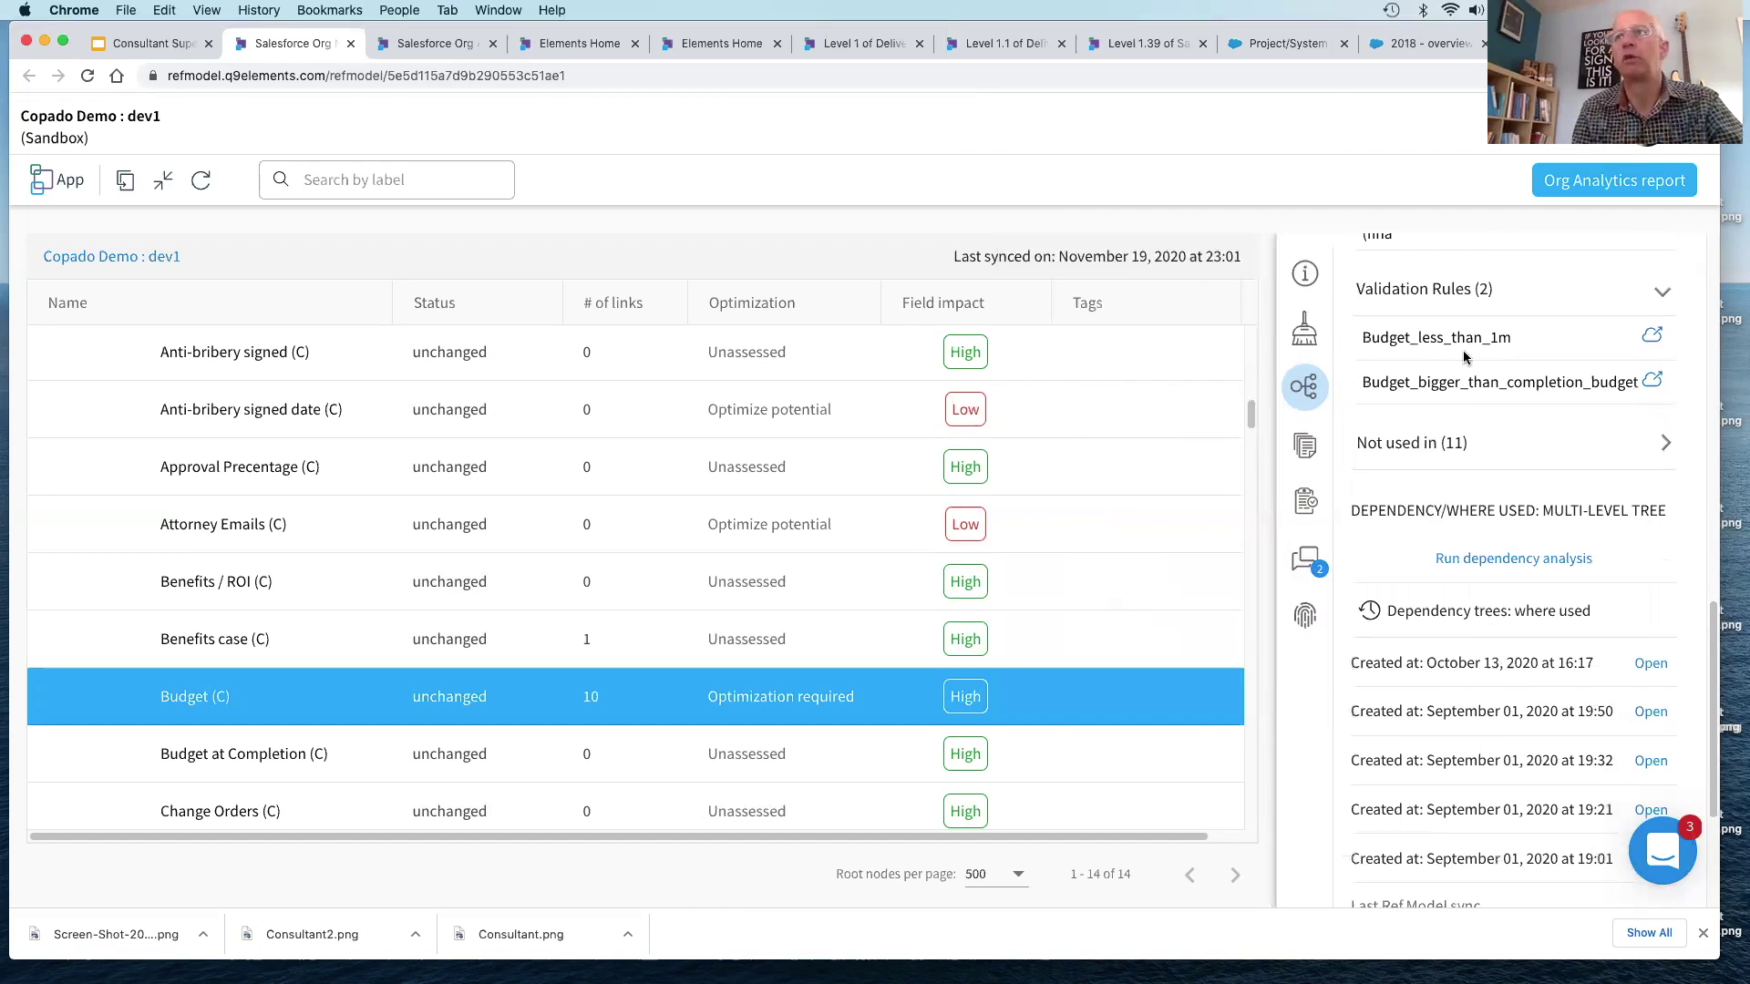
pyautogui.moveTo(1461, 344)
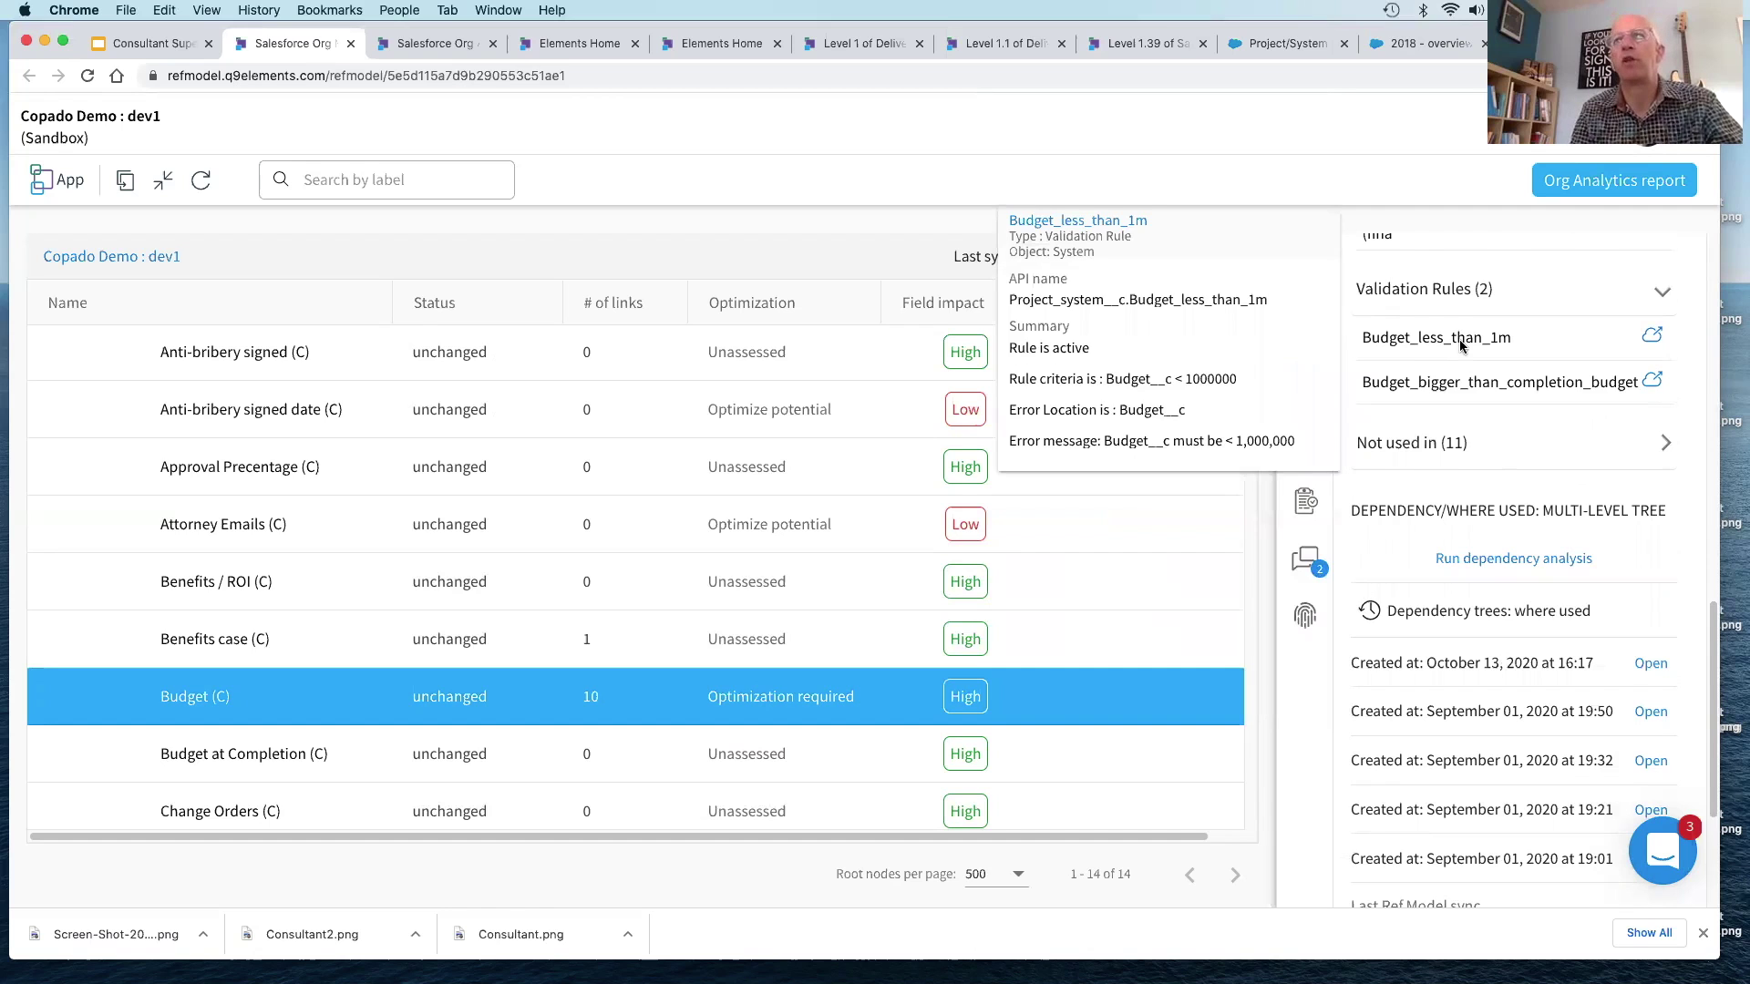
pyautogui.moveTo(1465, 379)
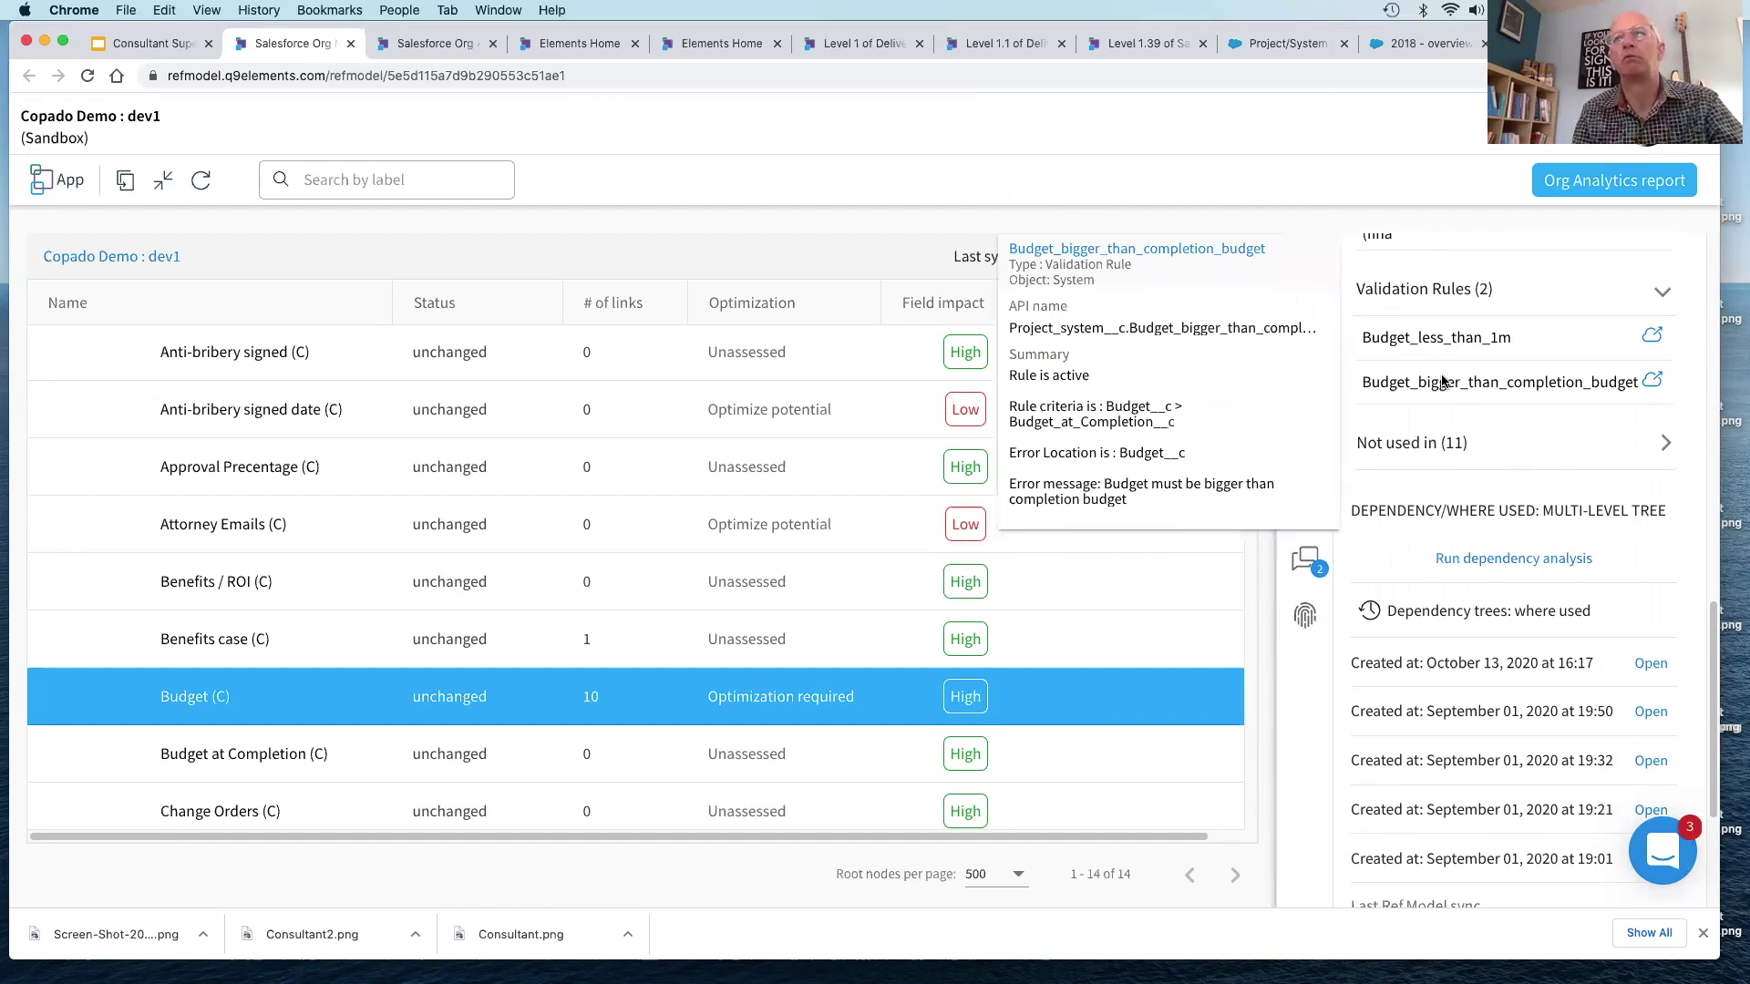
# Step: List the metadata types that do not use the Budget field and look back over its single-level dependencies
pyautogui.click(1663, 443)
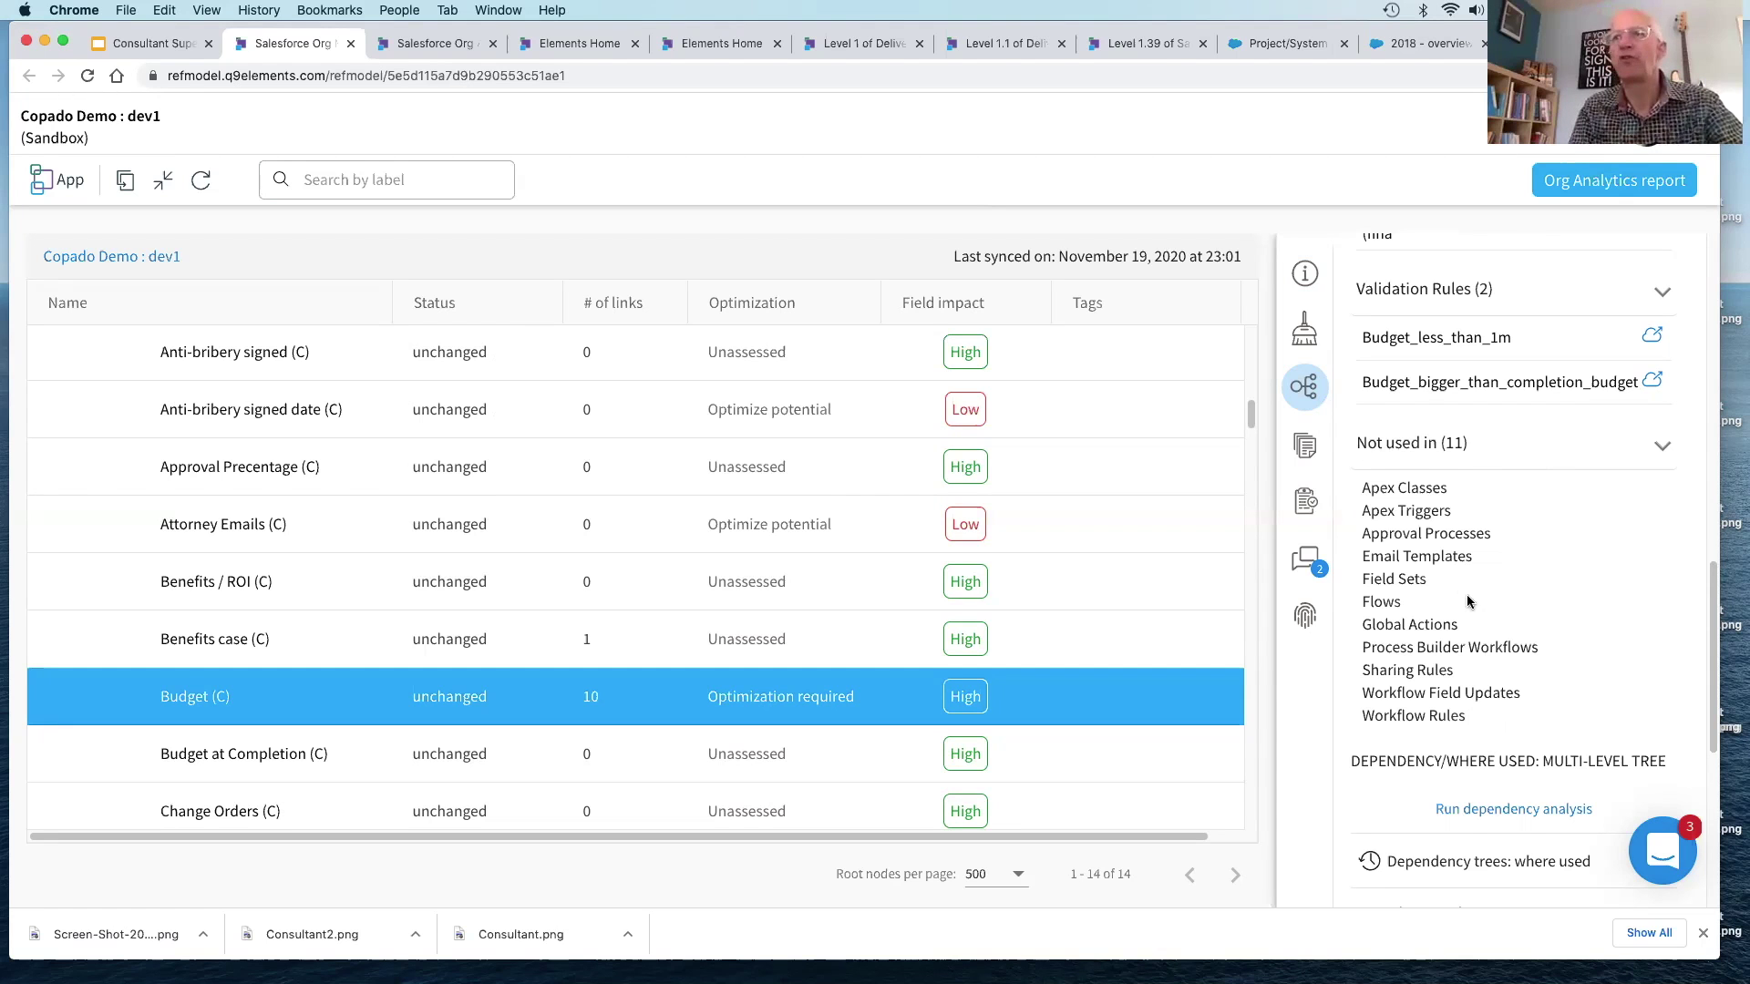
pyautogui.scroll(3, 1467, 597)
pyautogui.scroll(4, 1467, 597)
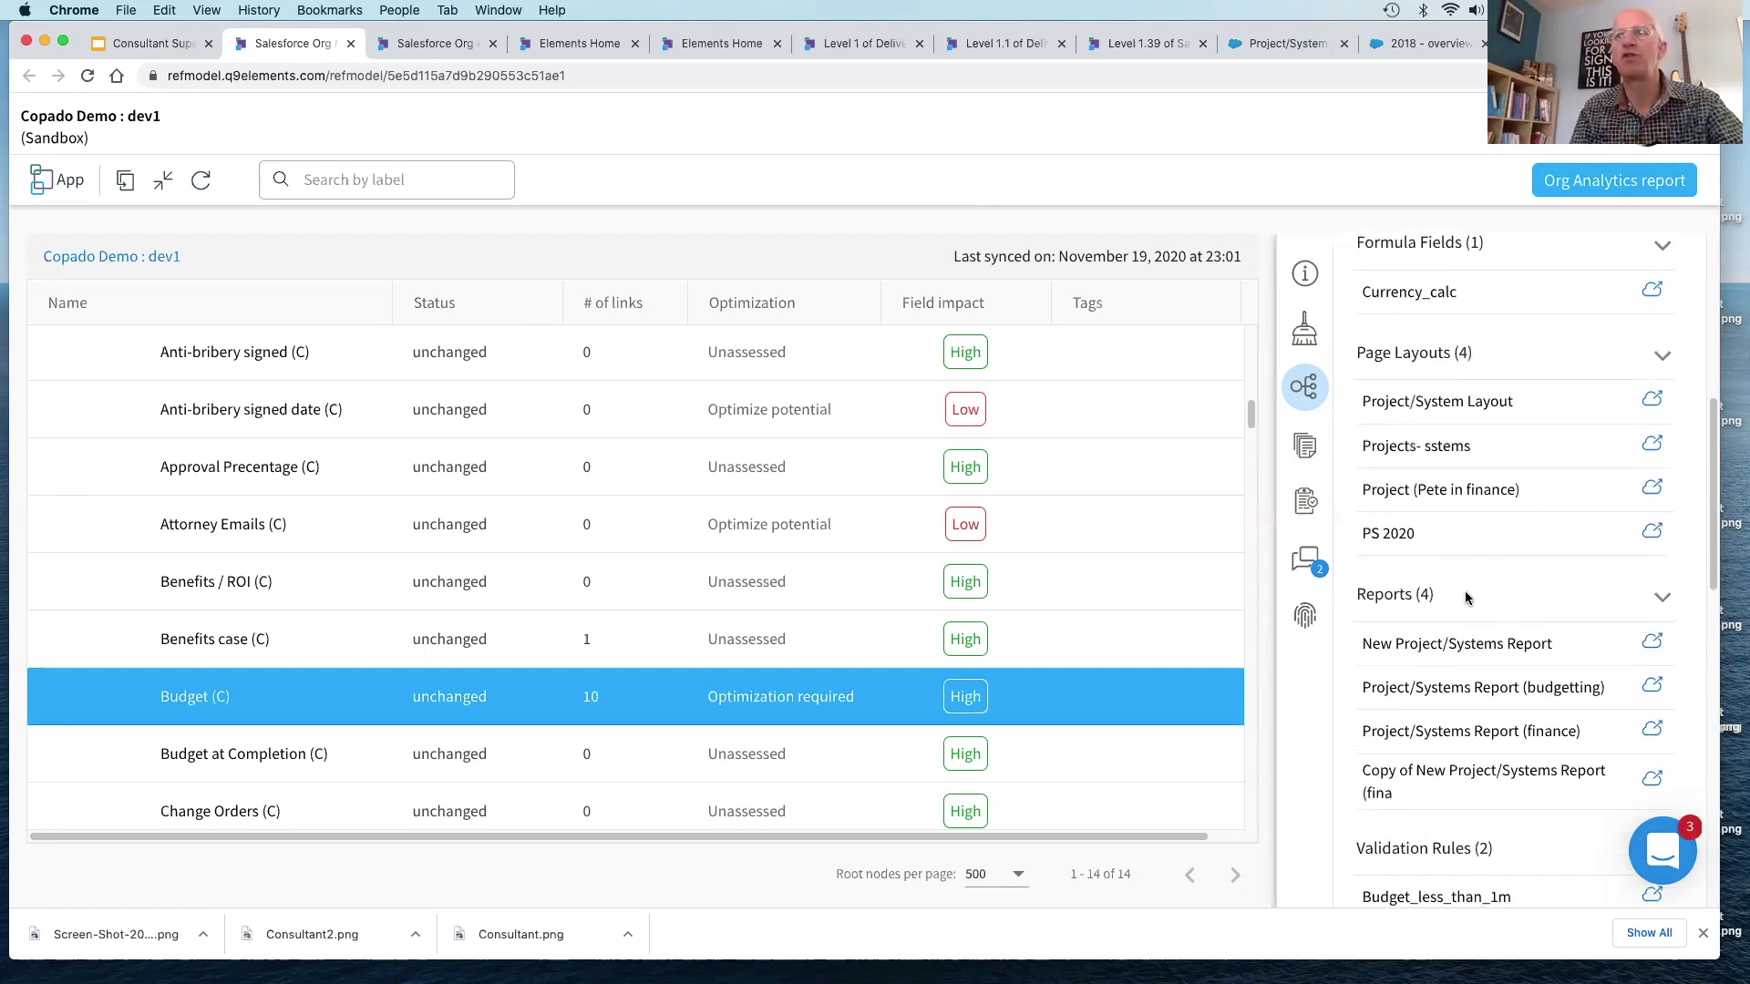
# Step: Open the Budget field's multi-level dependency tree created on October 13, 2020 at 16:17
pyautogui.scroll(-3, 1467, 597)
pyautogui.scroll(-4, 1467, 597)
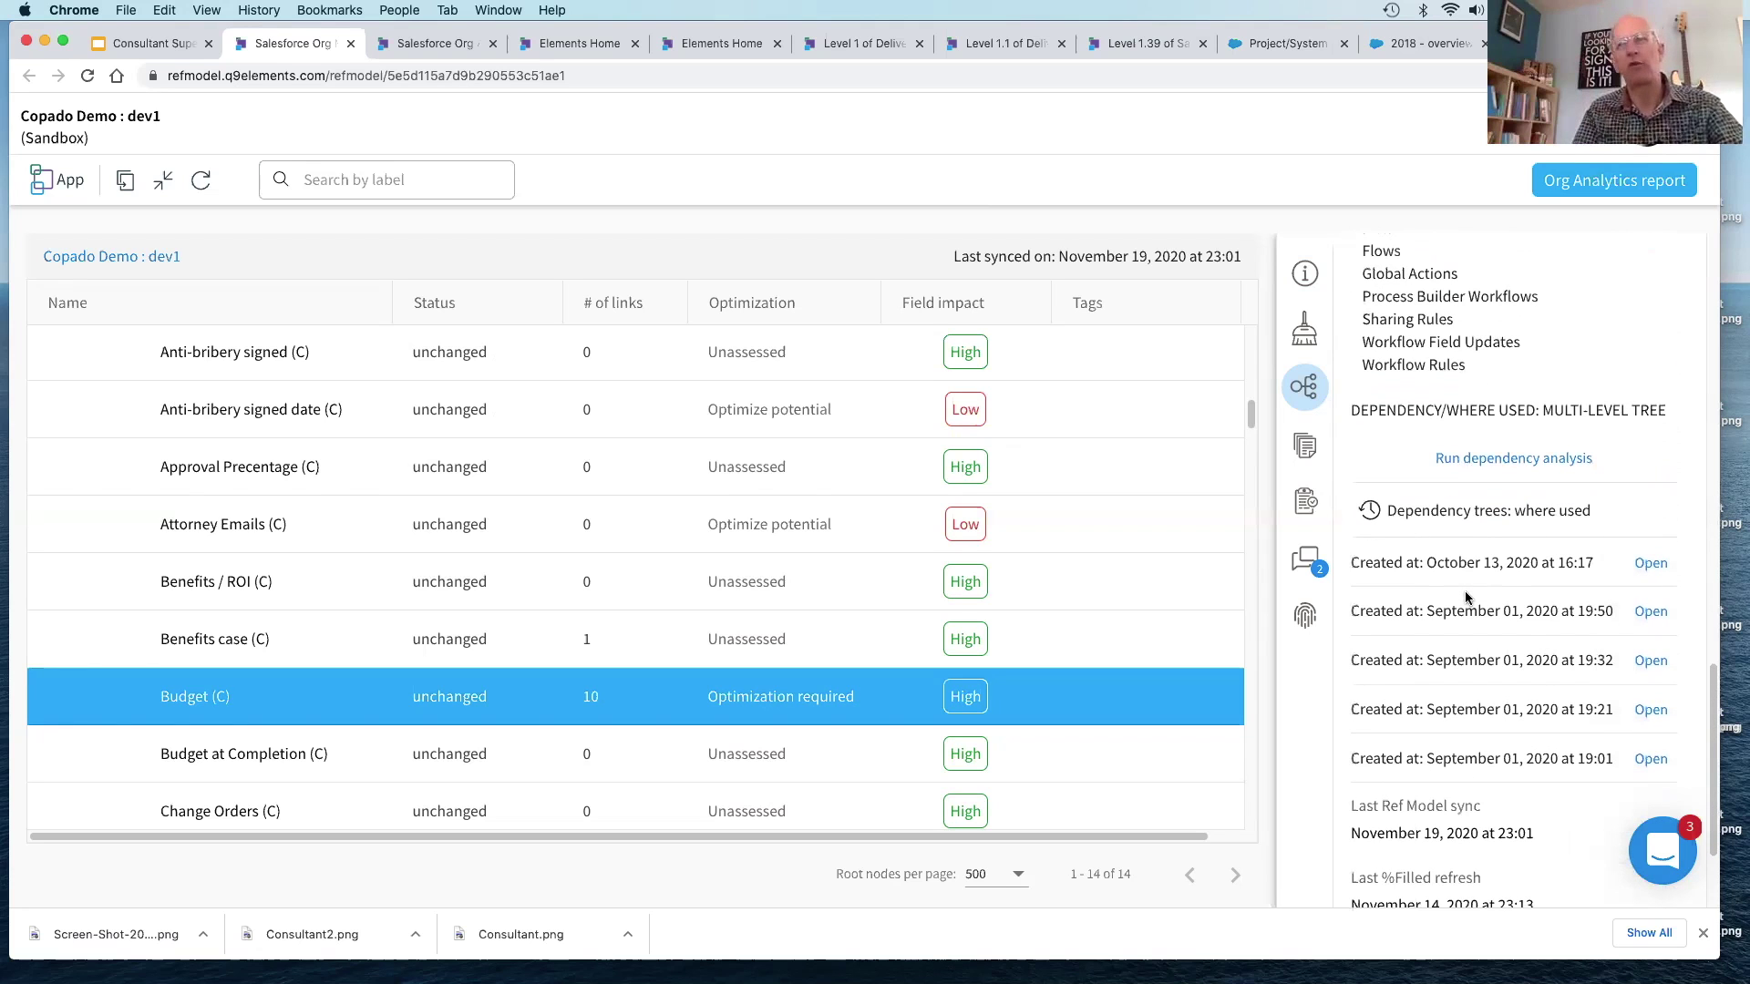
pyautogui.click(1648, 563)
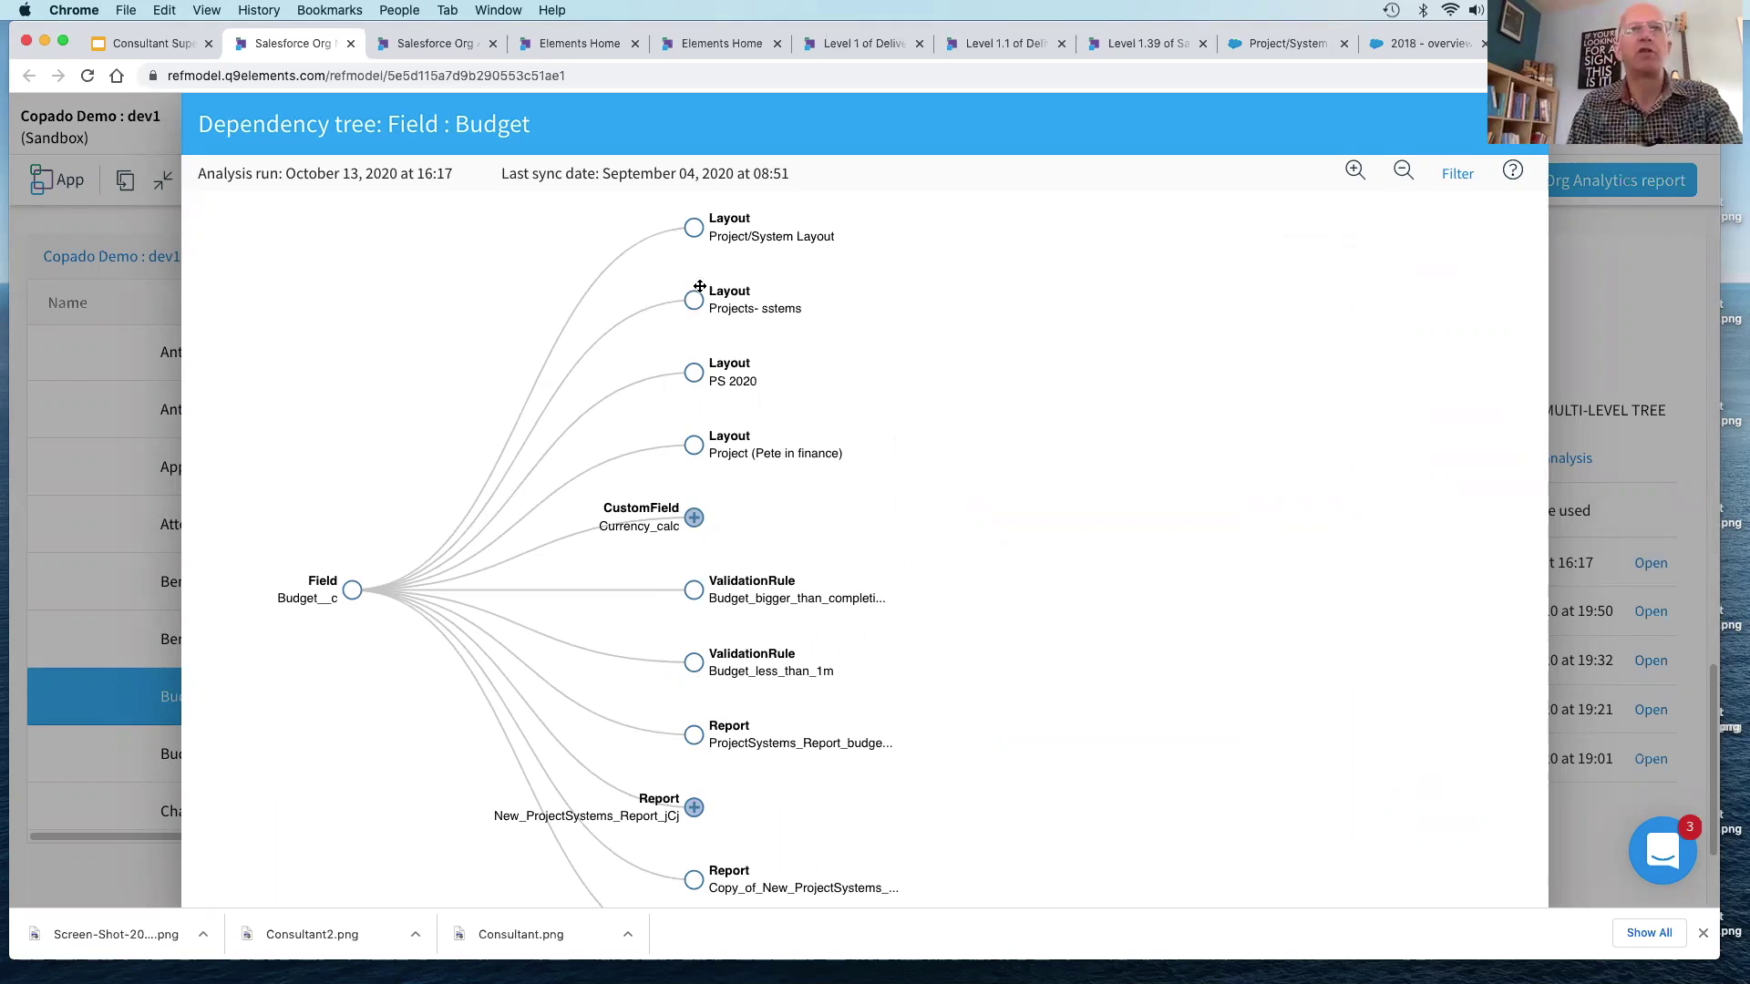
# Step: Preview the summaries of the root Budget field and the Currency_calc custom field in the dependency tree
pyautogui.click(317, 583)
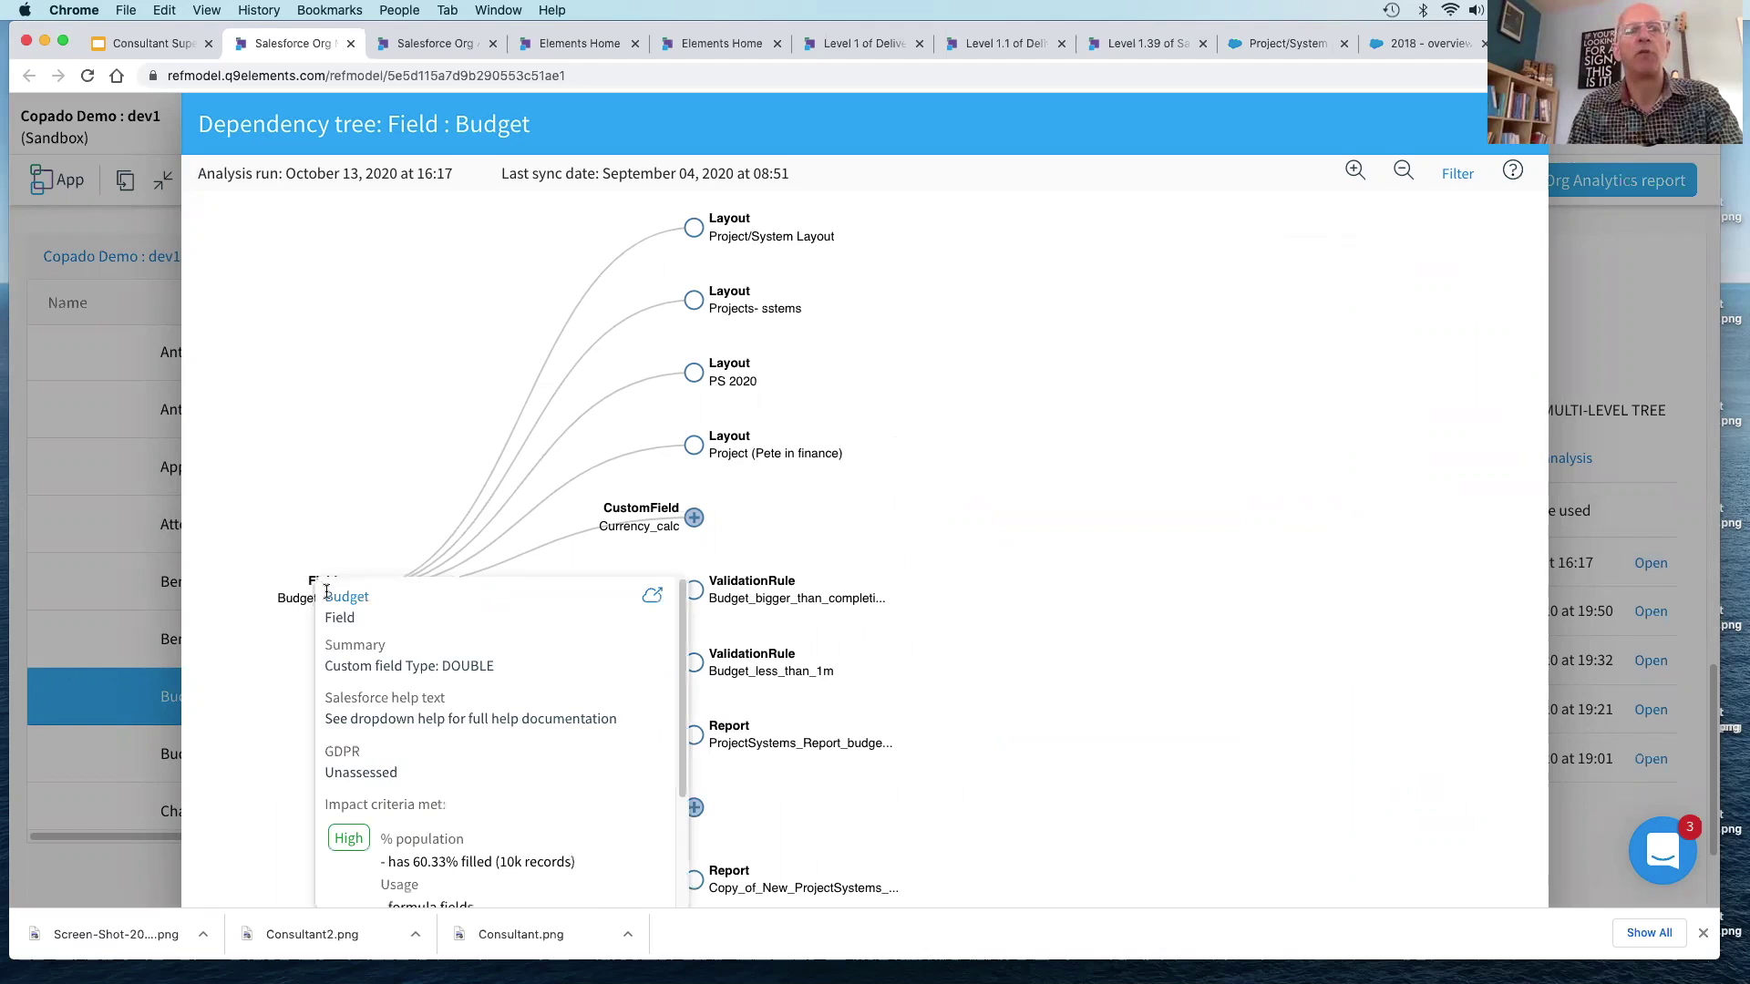
pyautogui.scroll(-3, 392, 683)
pyautogui.scroll(3, 392, 684)
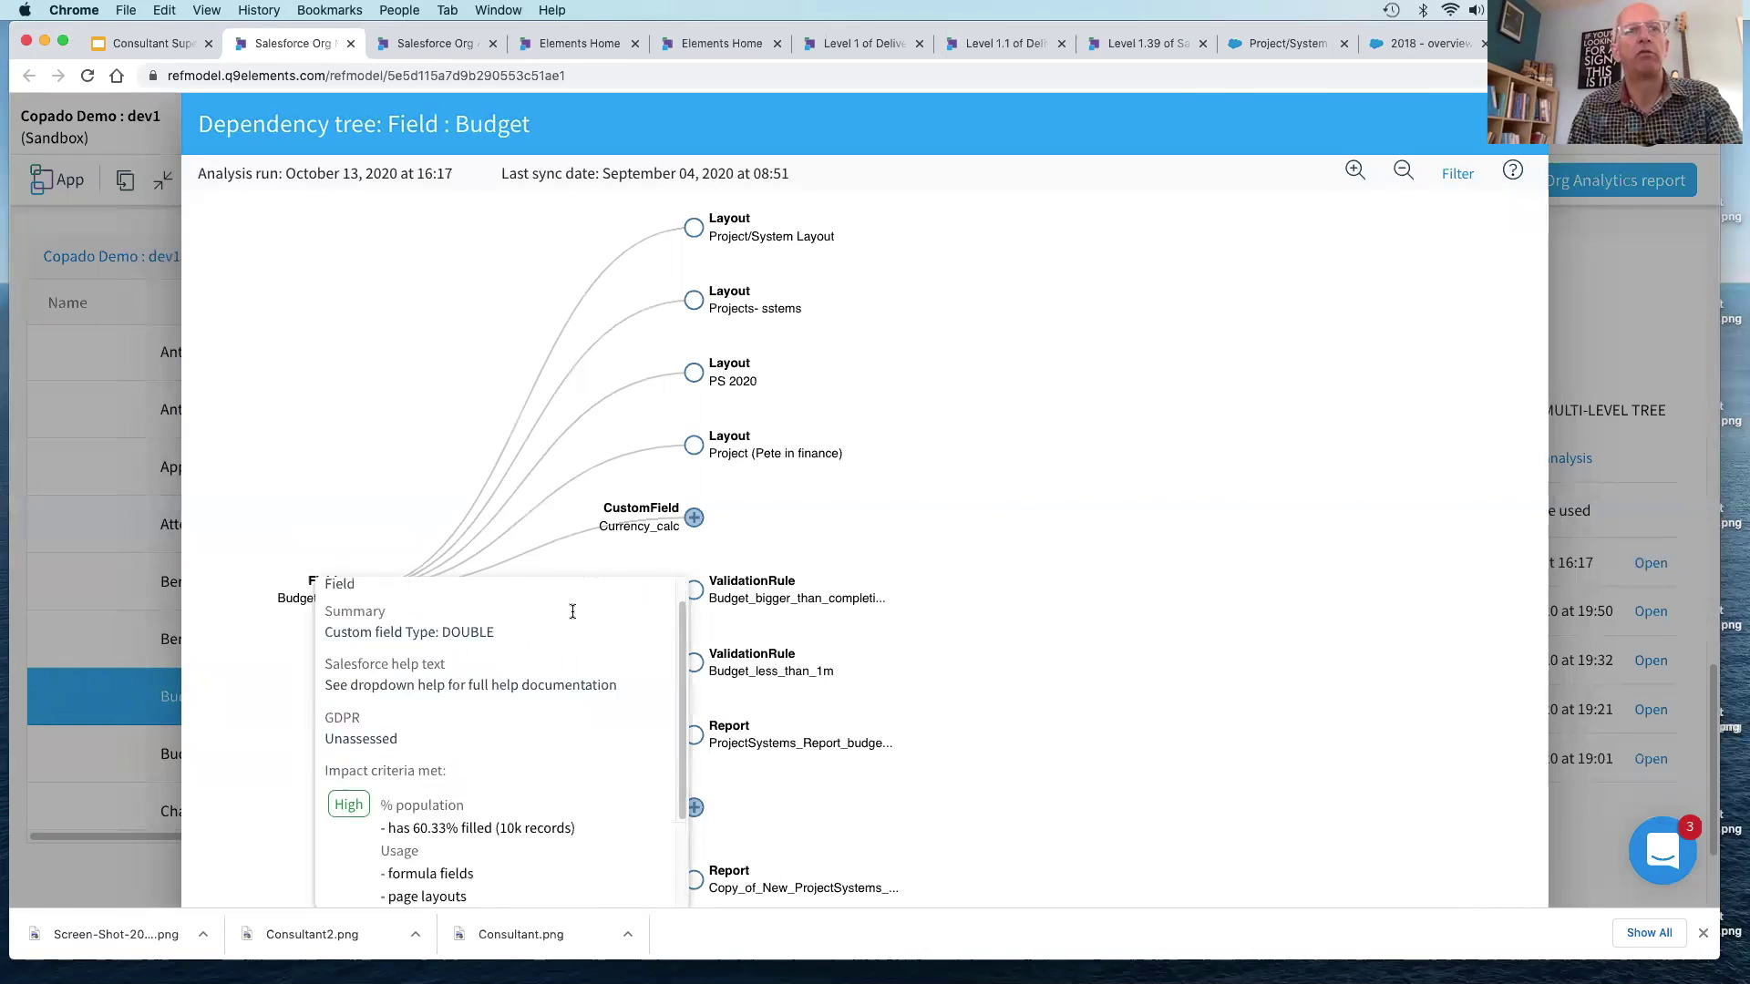
pyautogui.click(886, 490)
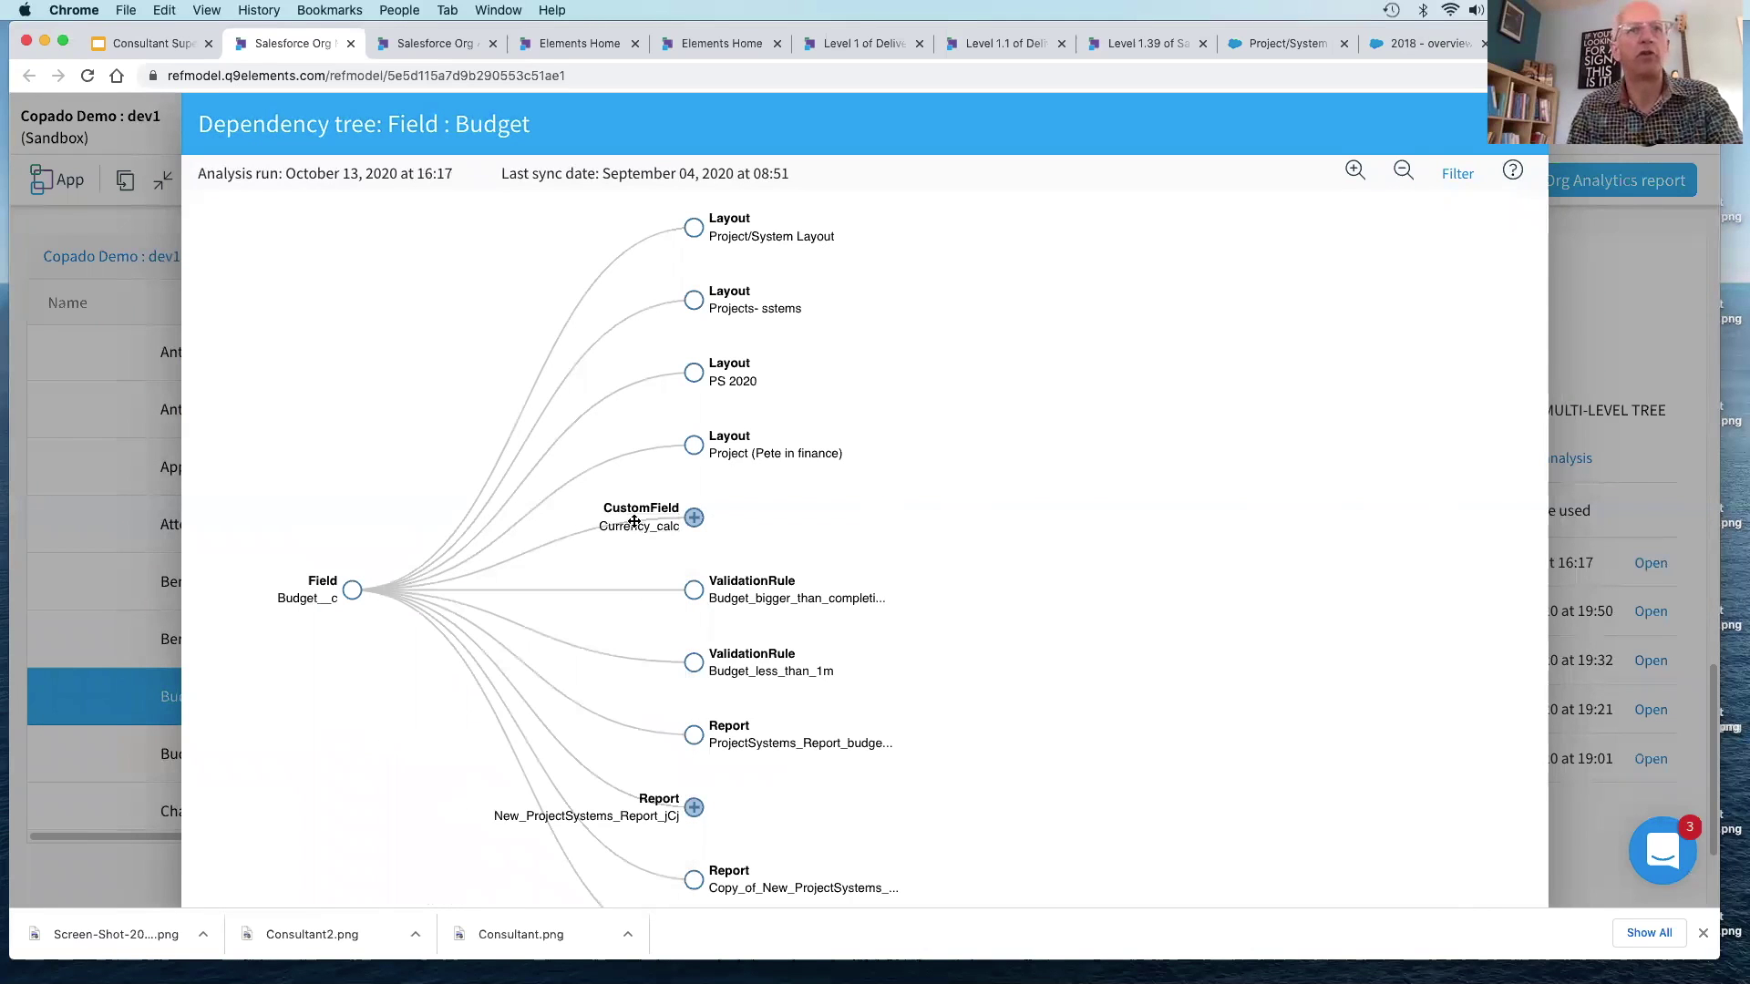
pyautogui.click(636, 525)
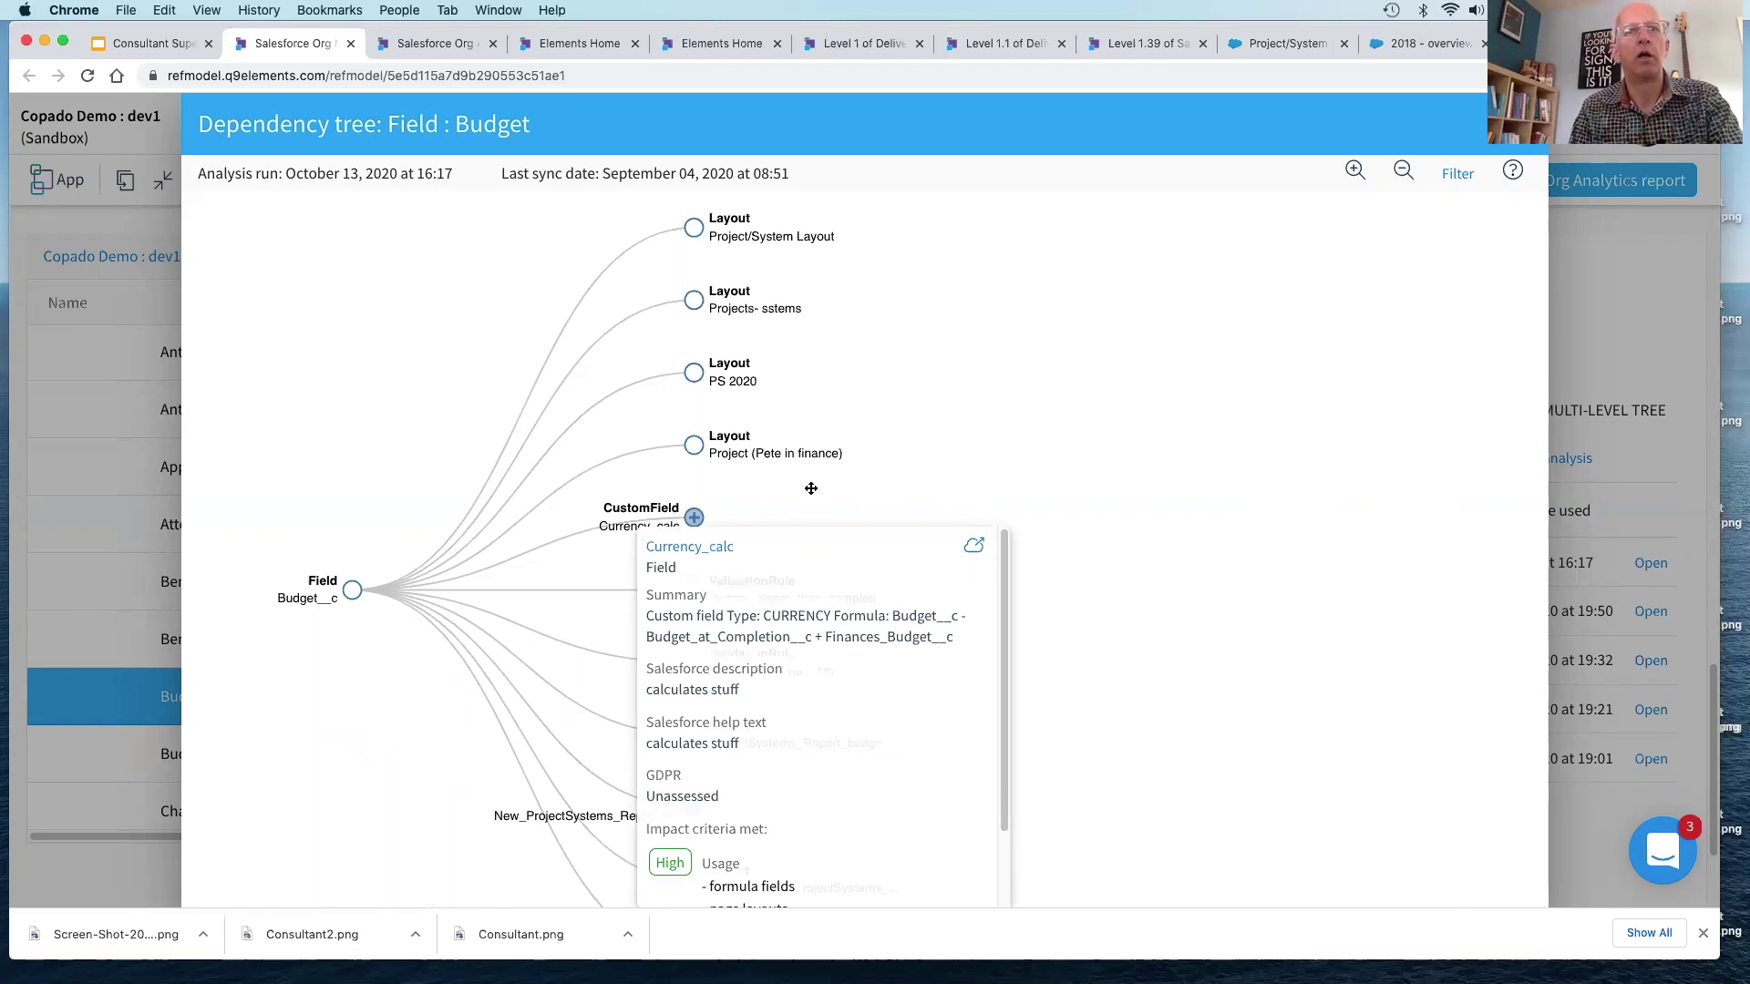
# Step: Expand the branches under Currency_calc, Currency_corrected and the New_ProjectSystems_Report_jCj report, and preview the dependent finance dashboard's summary
pyautogui.click(694, 520)
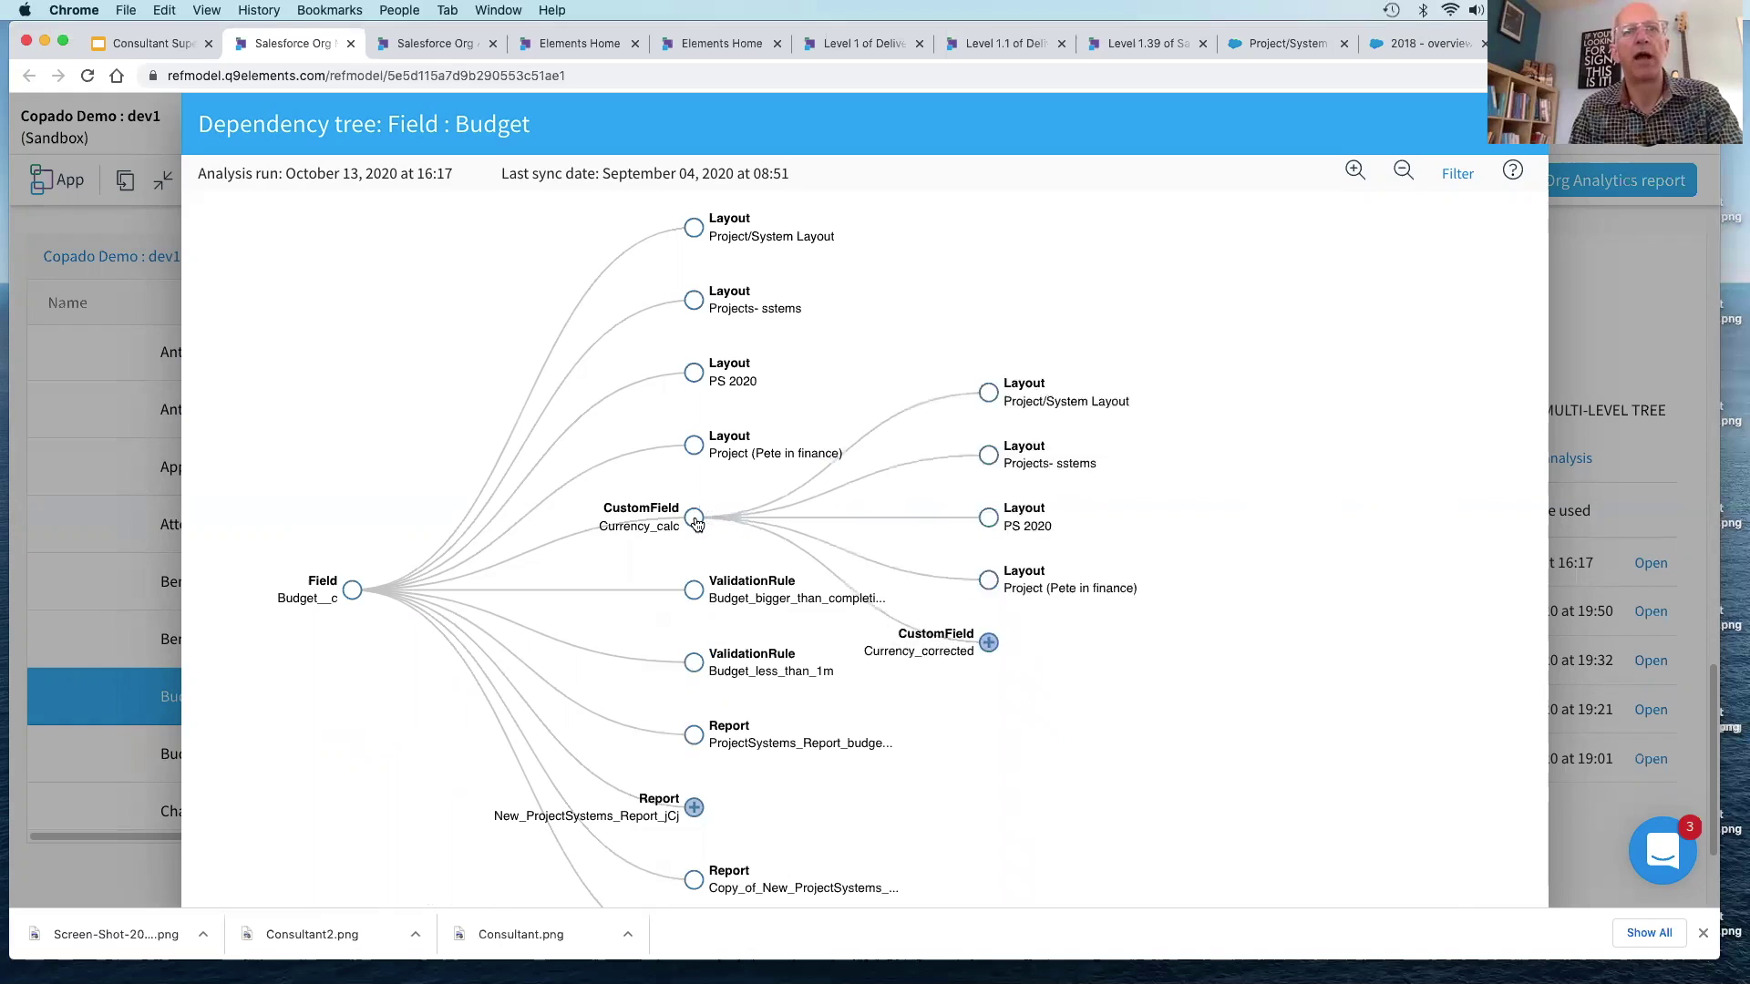
pyautogui.click(1035, 663)
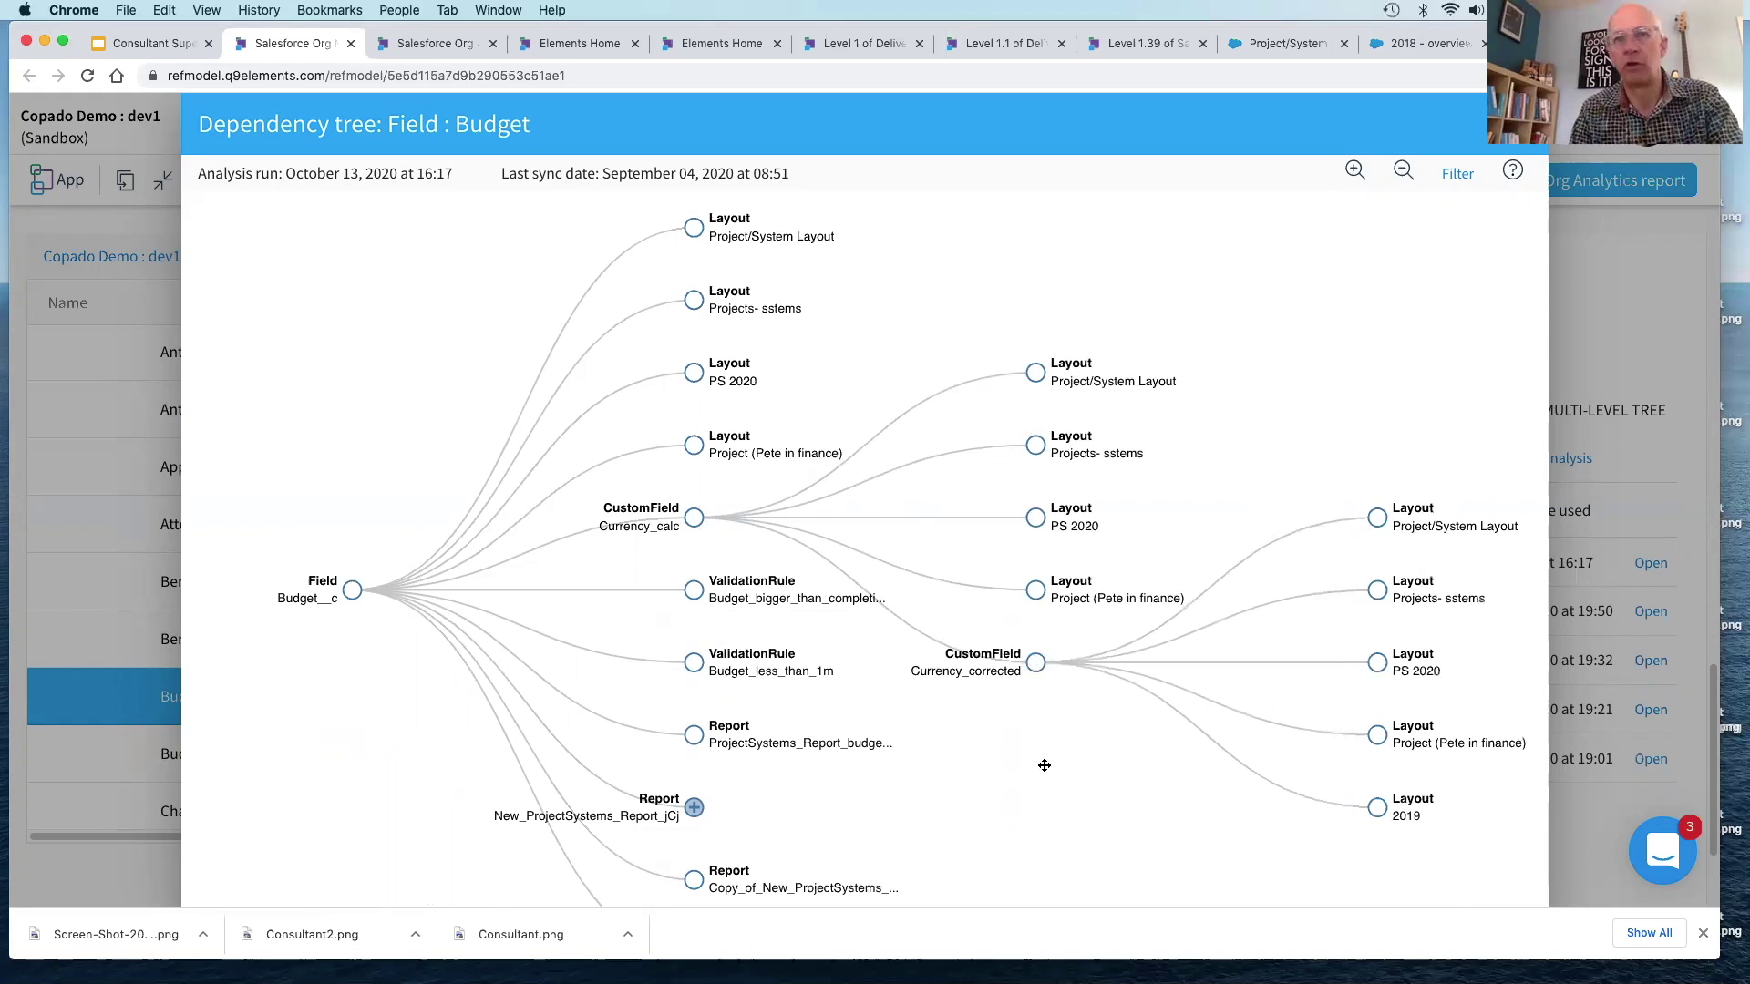
pyautogui.click(715, 812)
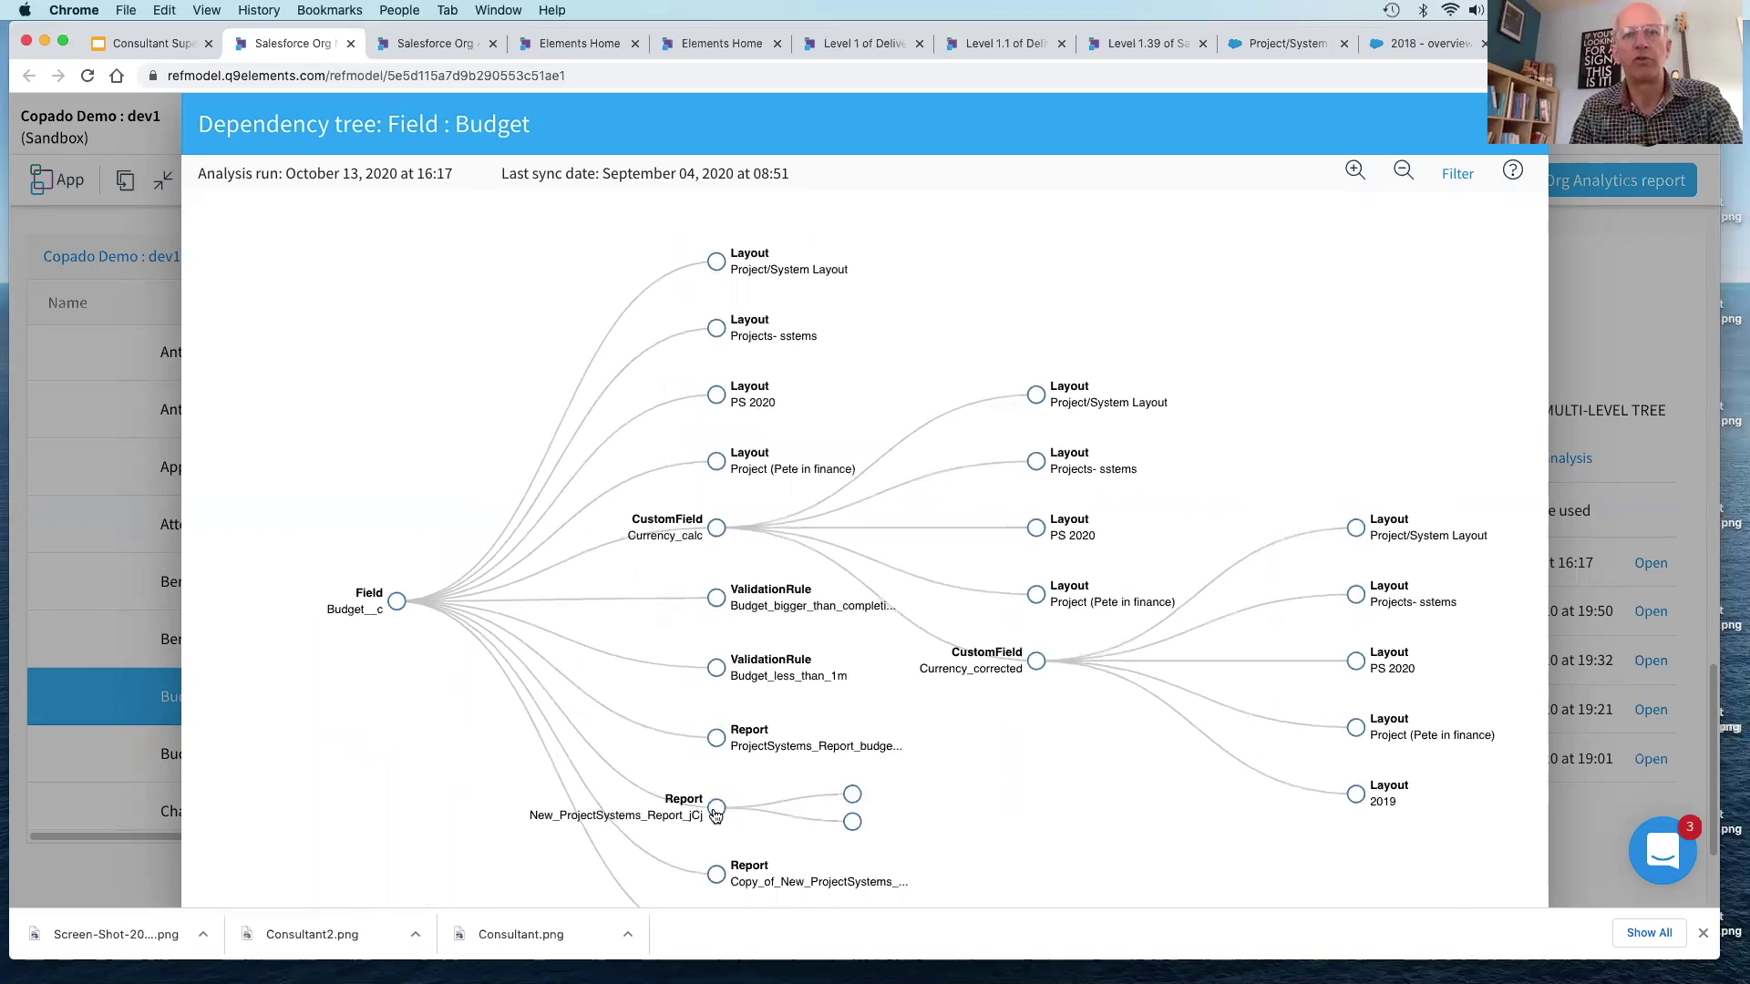
pyautogui.moveTo(1076, 777)
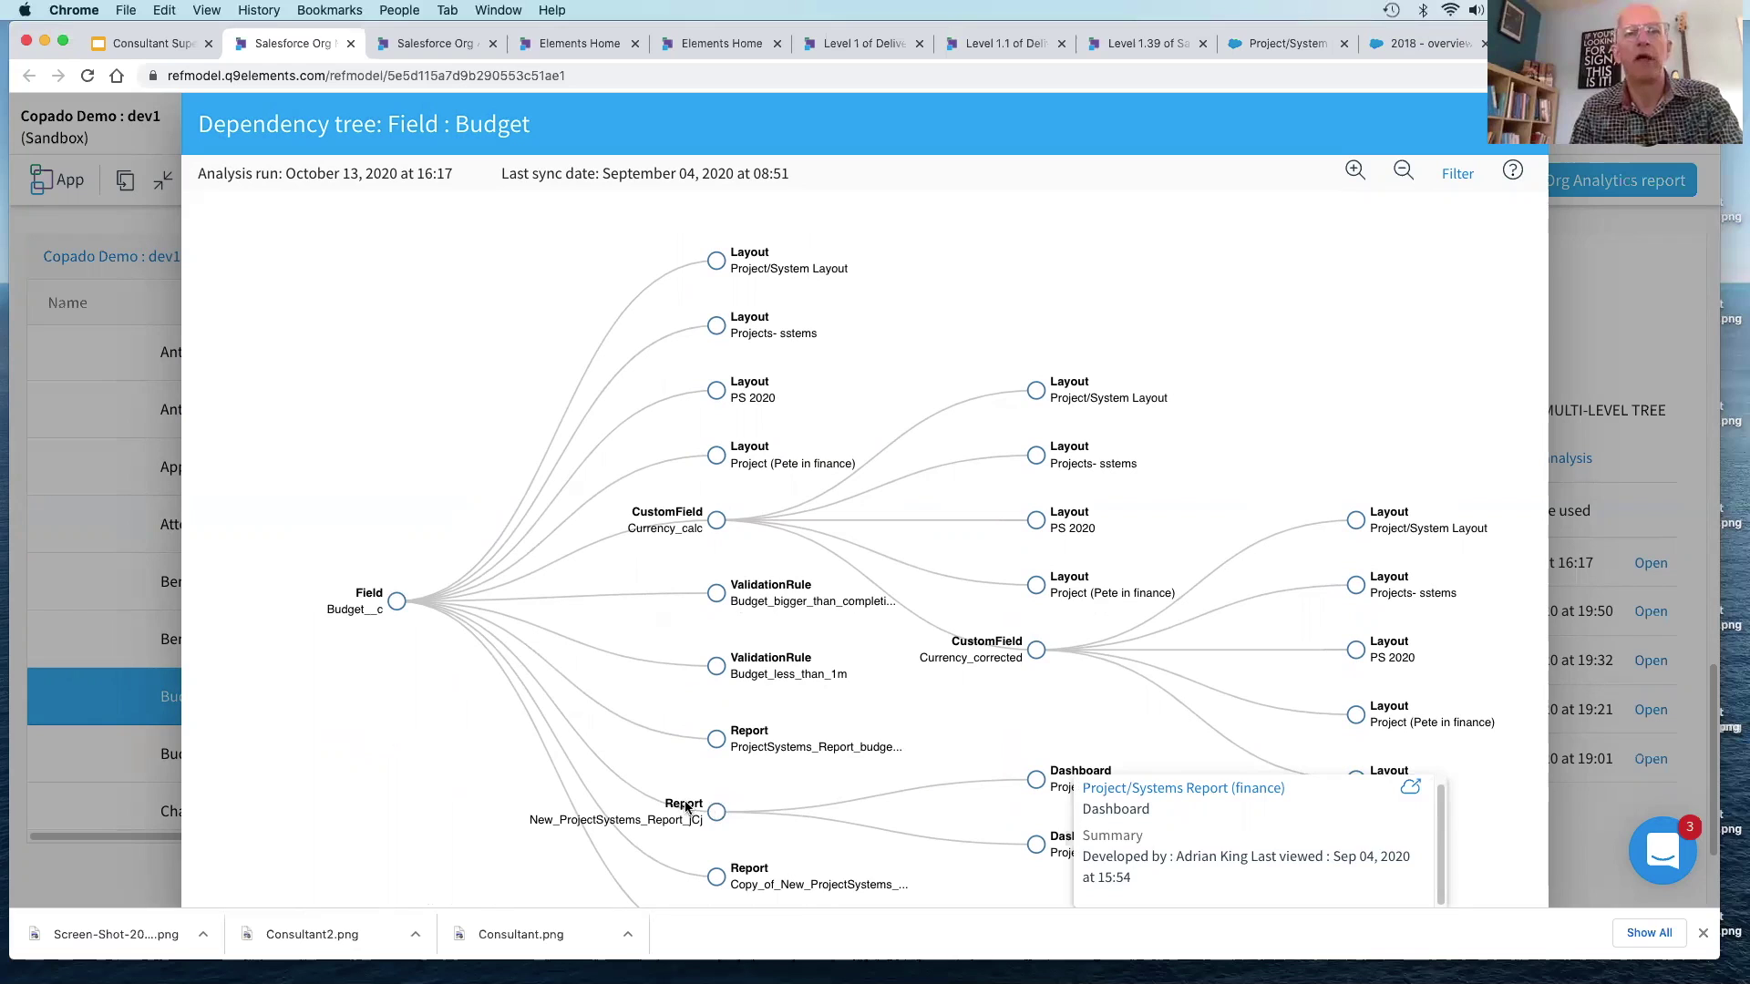
pyautogui.moveTo(686, 808)
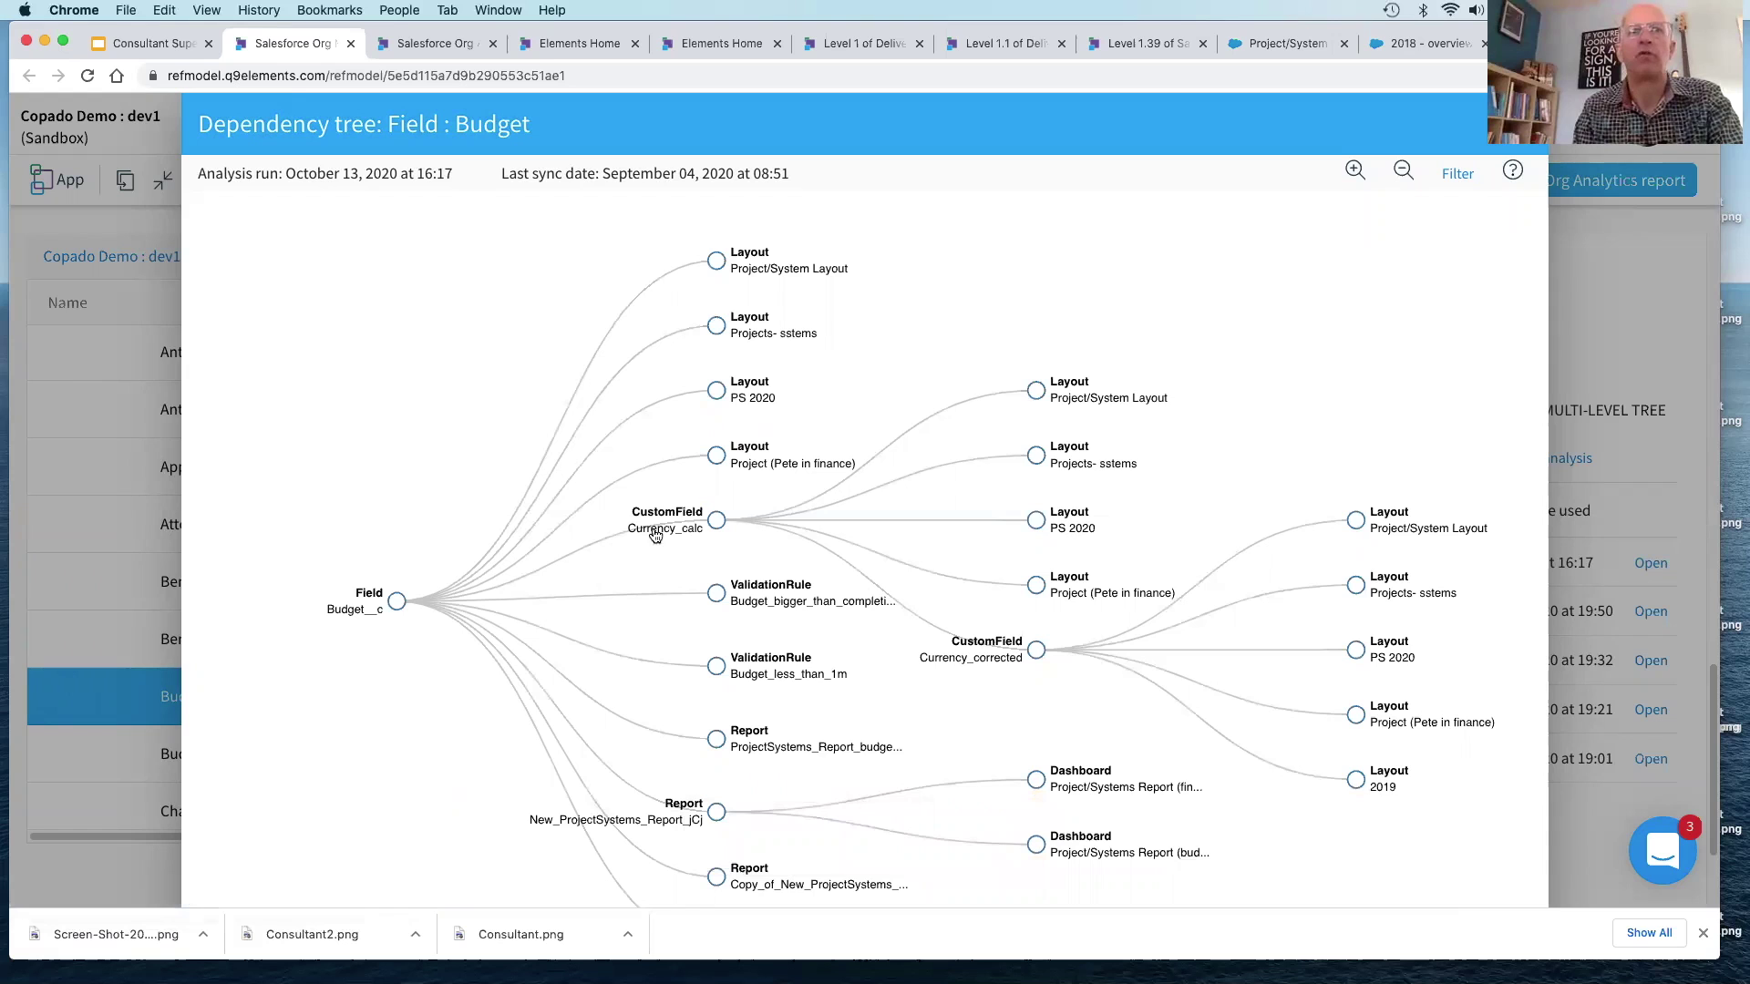
# Step: Open the Currency_calc field's definition in Salesforce Setup from its preview in the dependency tree
pyautogui.moveTo(663, 513)
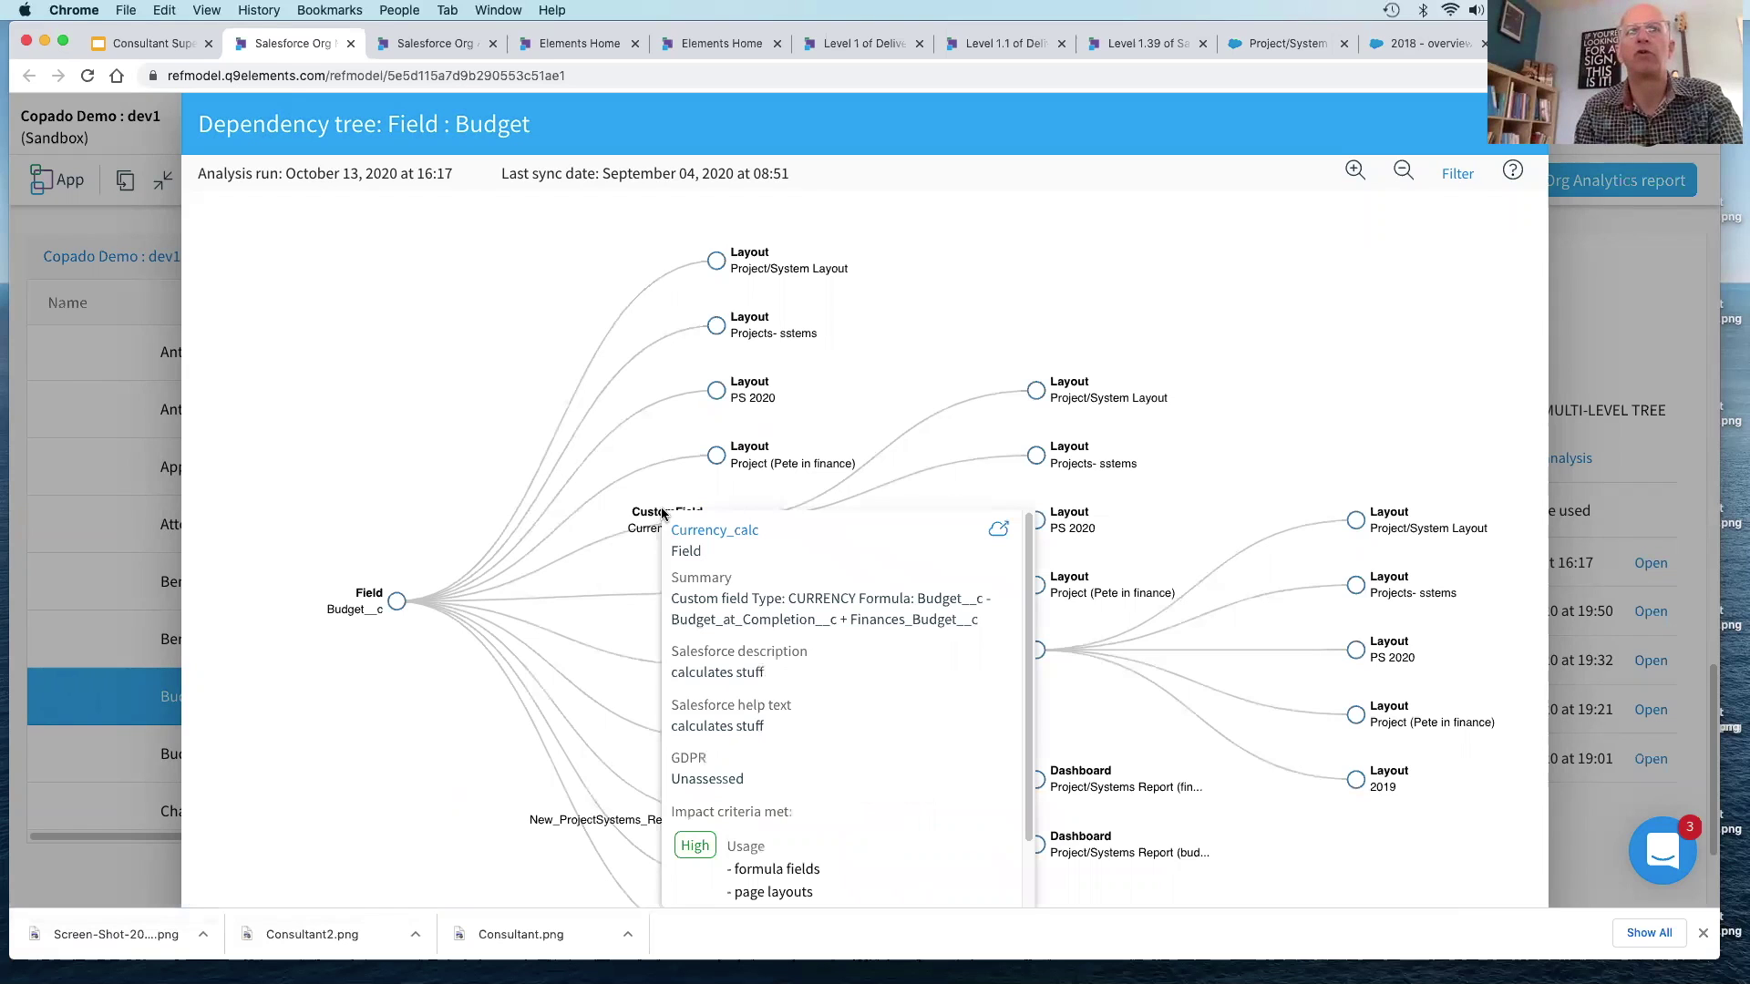
pyautogui.click(996, 529)
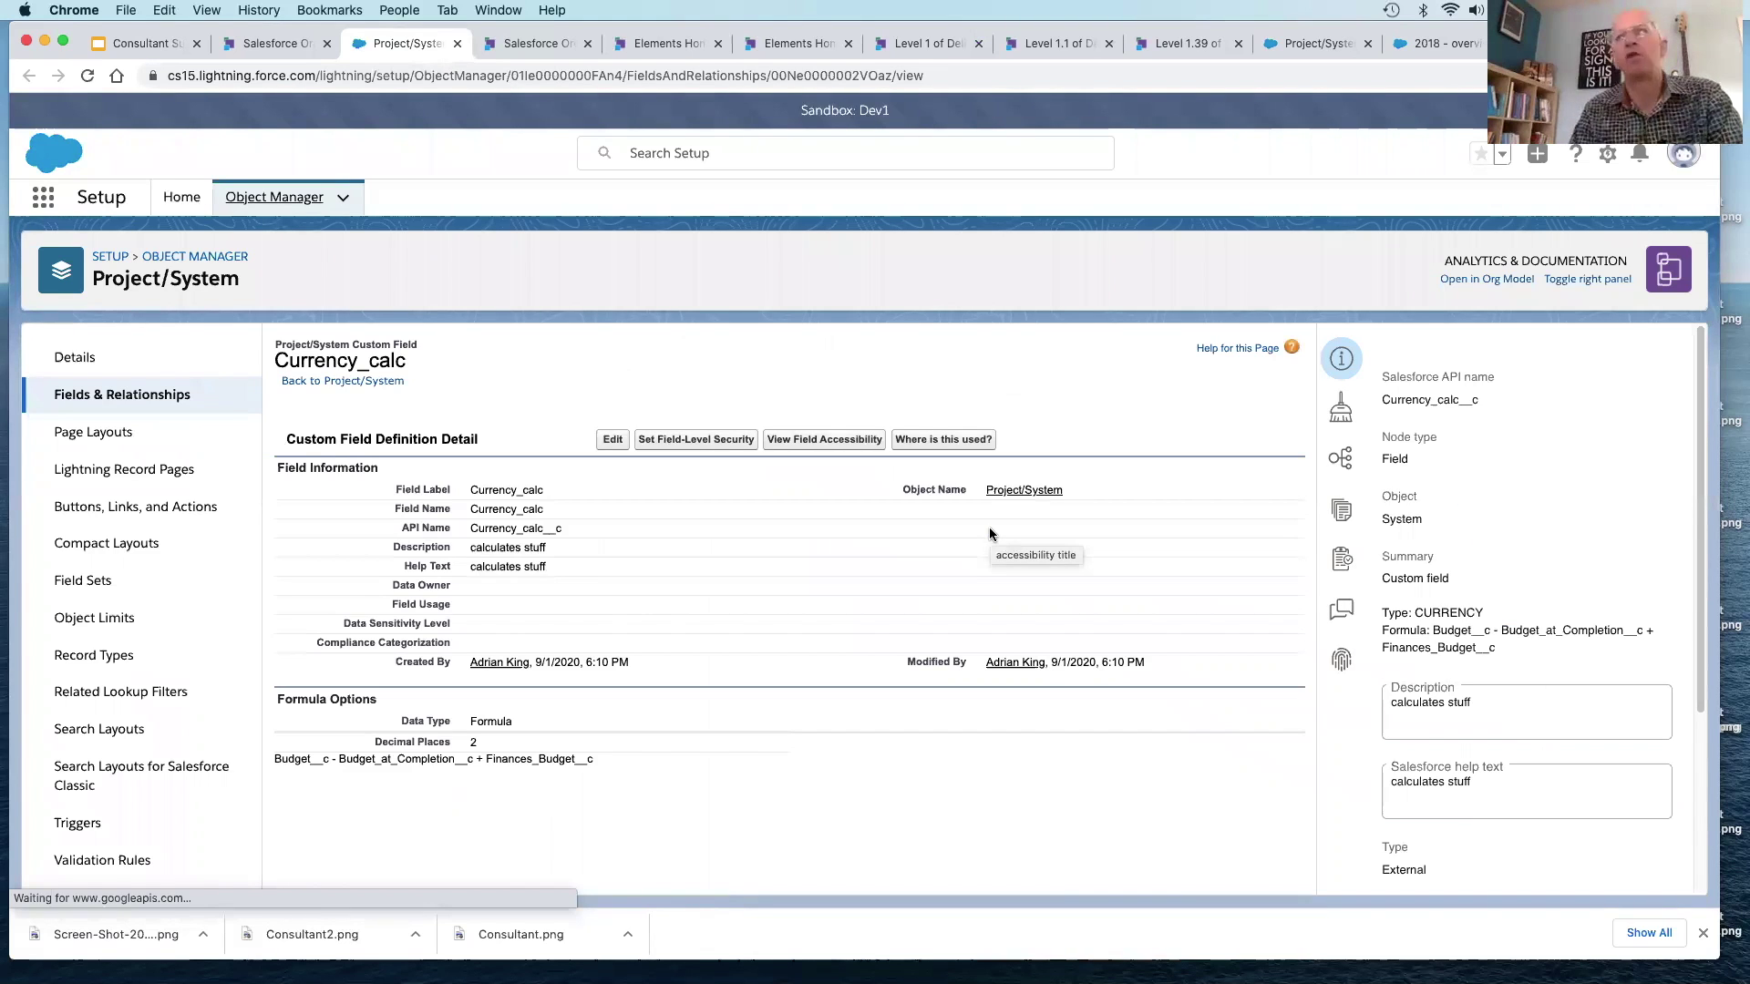
pyautogui.click(1586, 279)
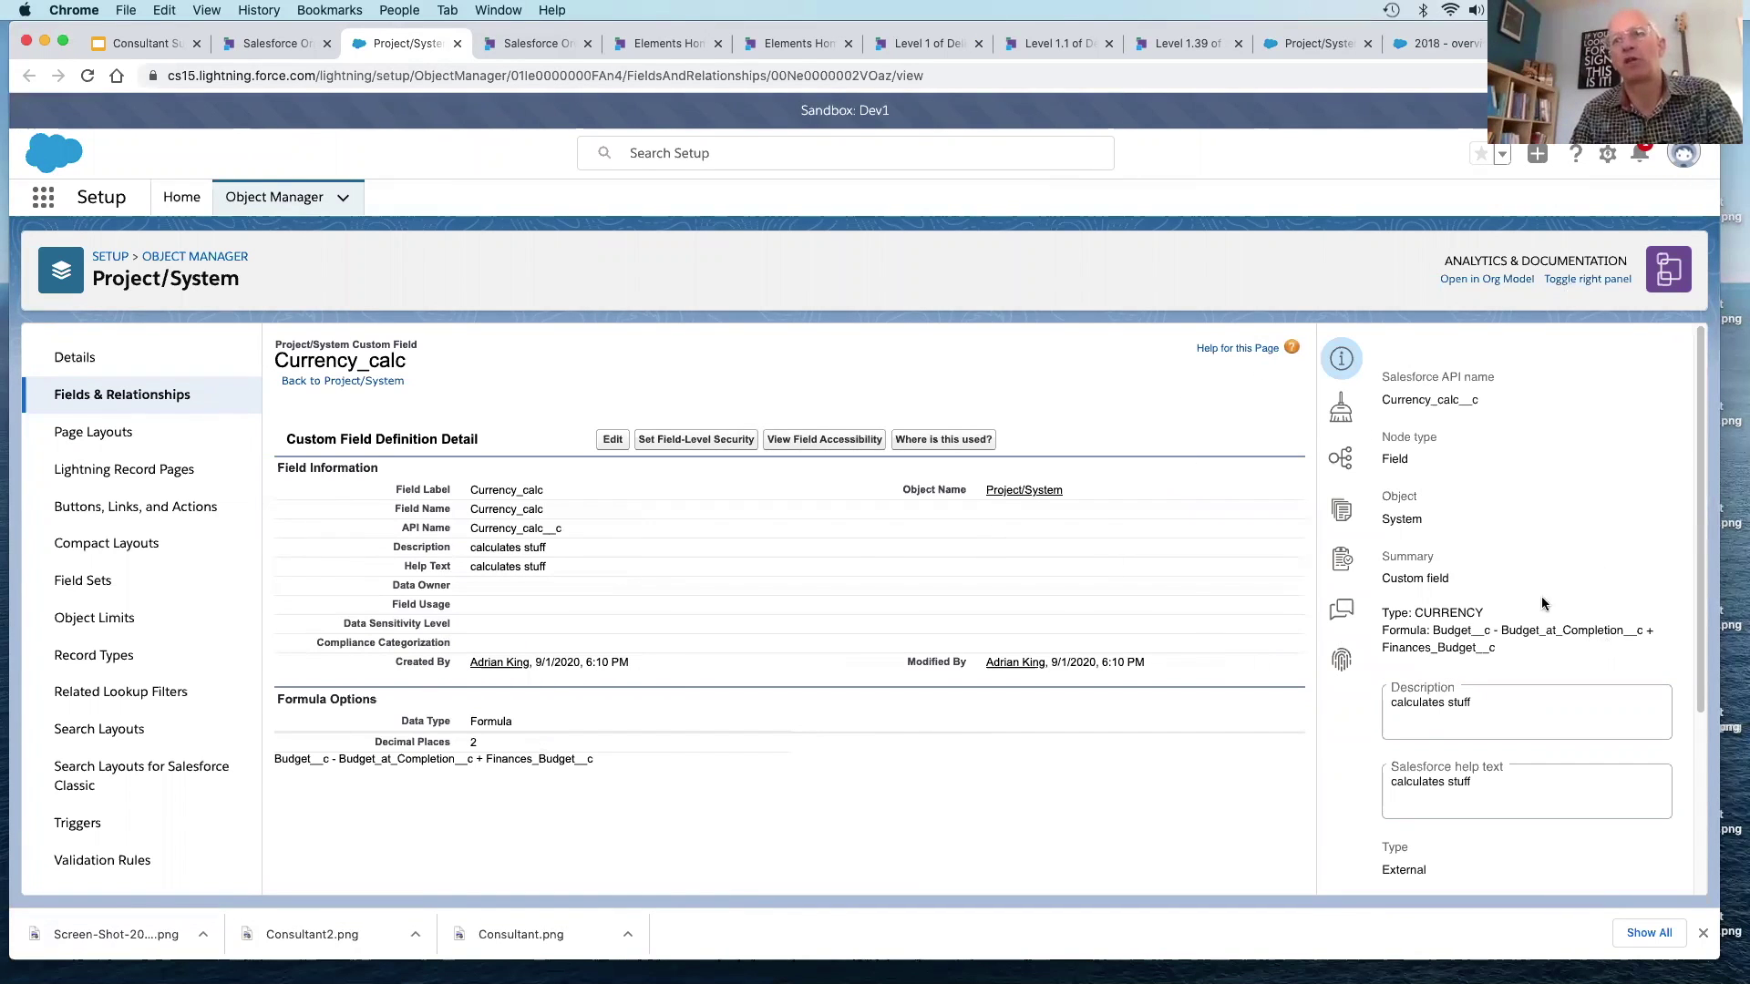
# Step: Review Currency_calc's dependencies, documentation, requirements and stories, feedback and access rights beside its Salesforce definition, and list the profiles with access
pyautogui.click(1347, 461)
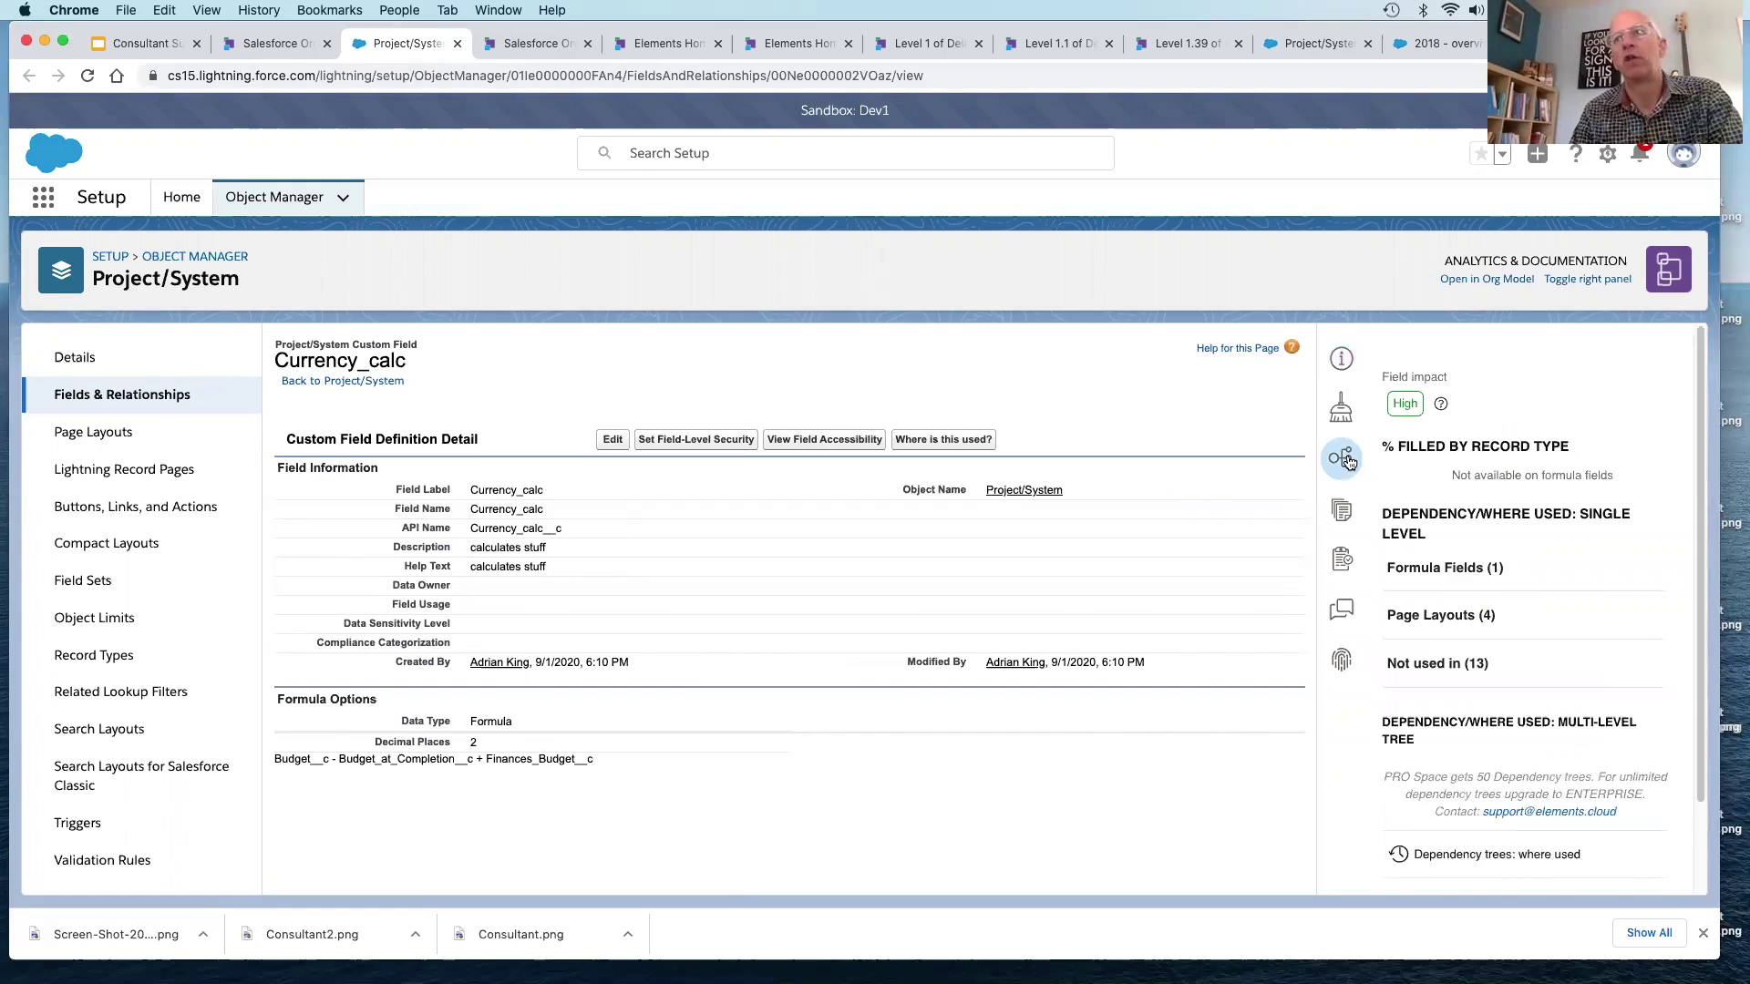
pyautogui.click(1342, 515)
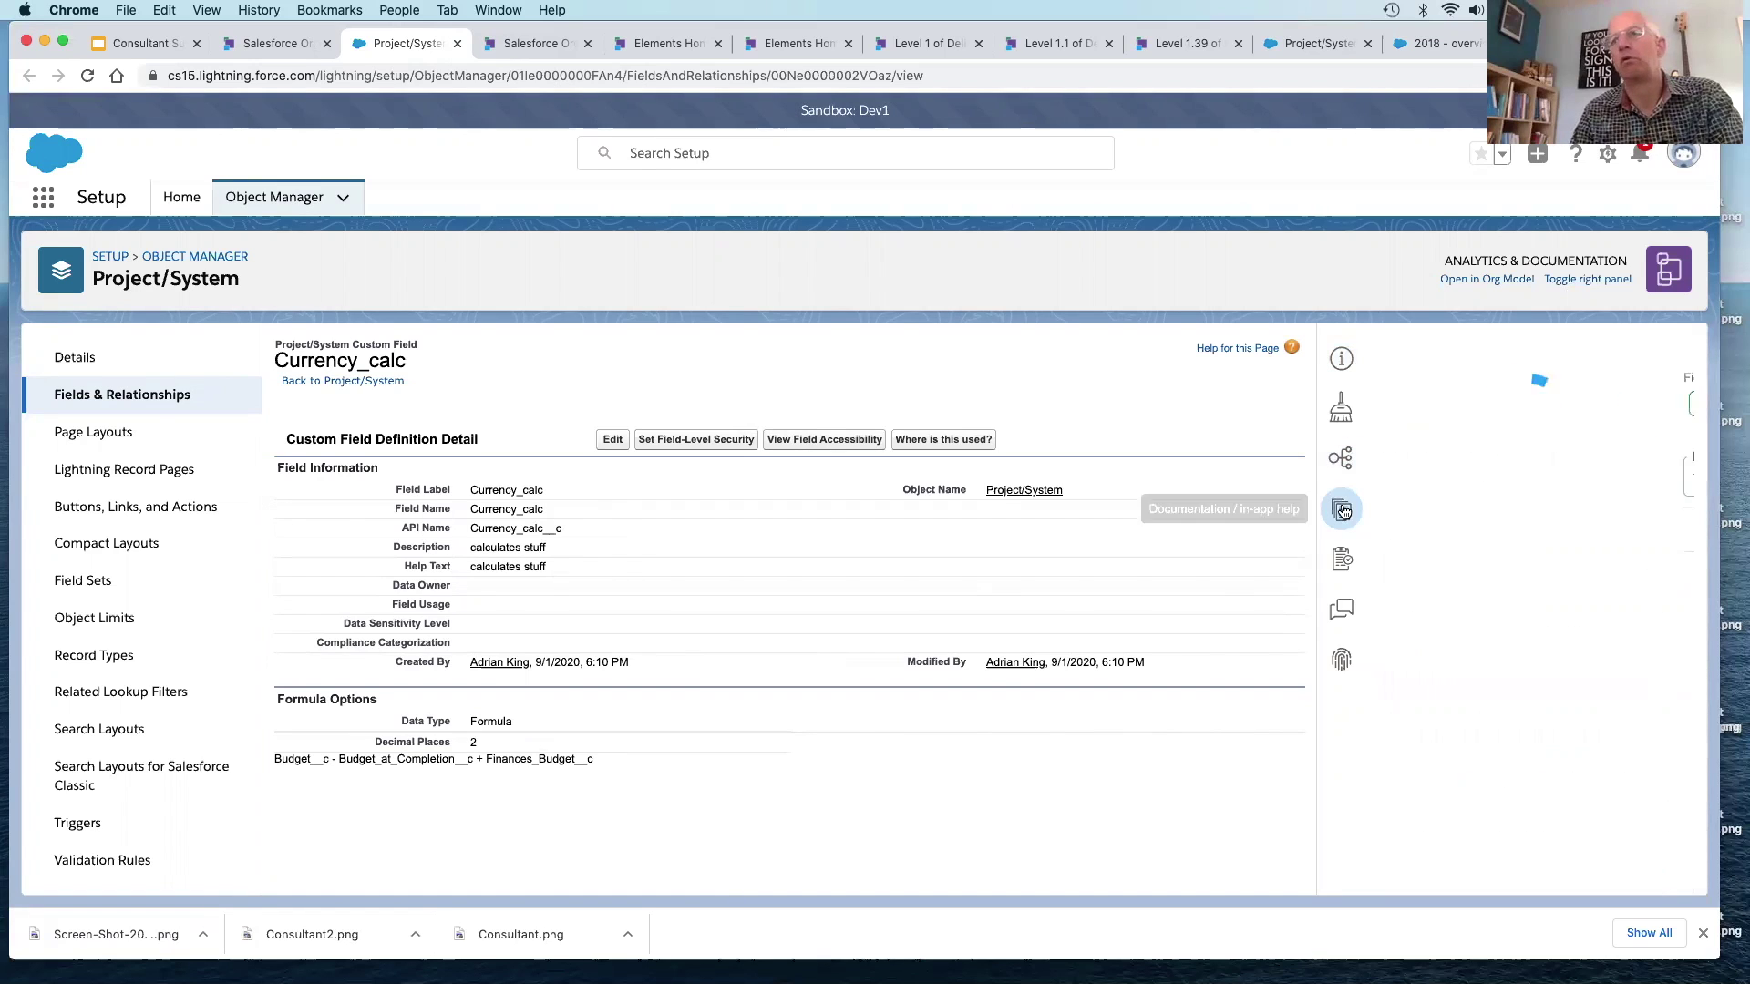
pyautogui.click(1341, 562)
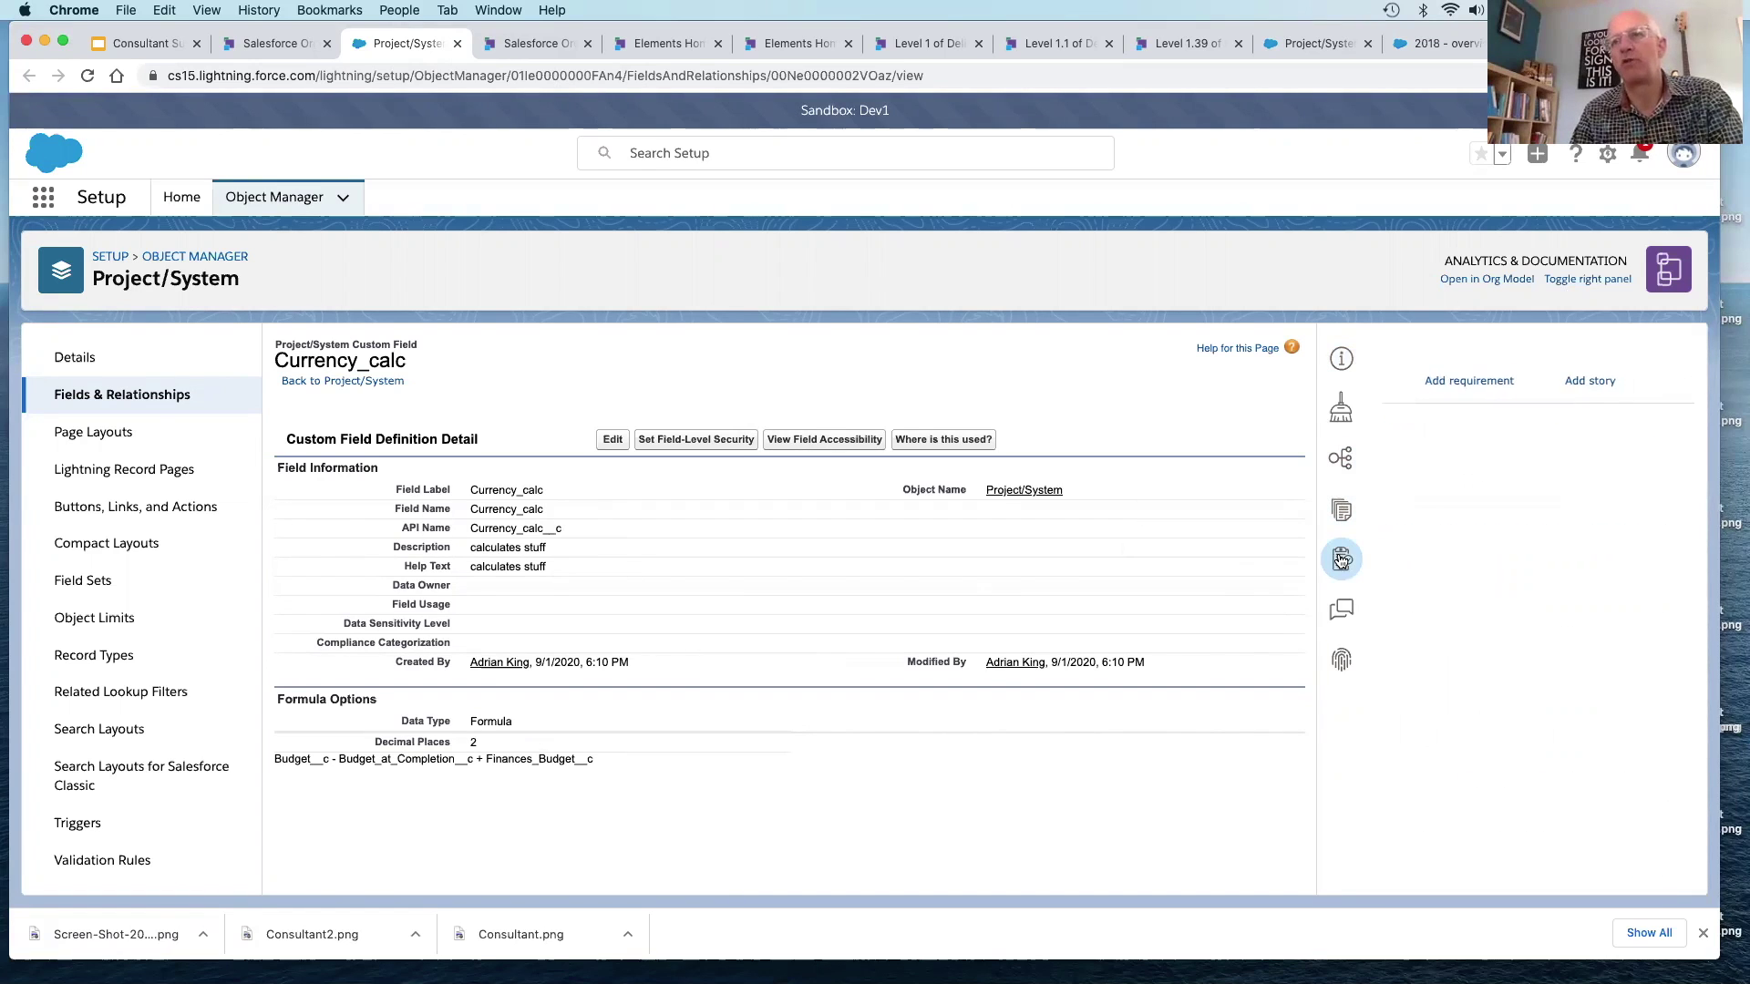
pyautogui.click(1342, 609)
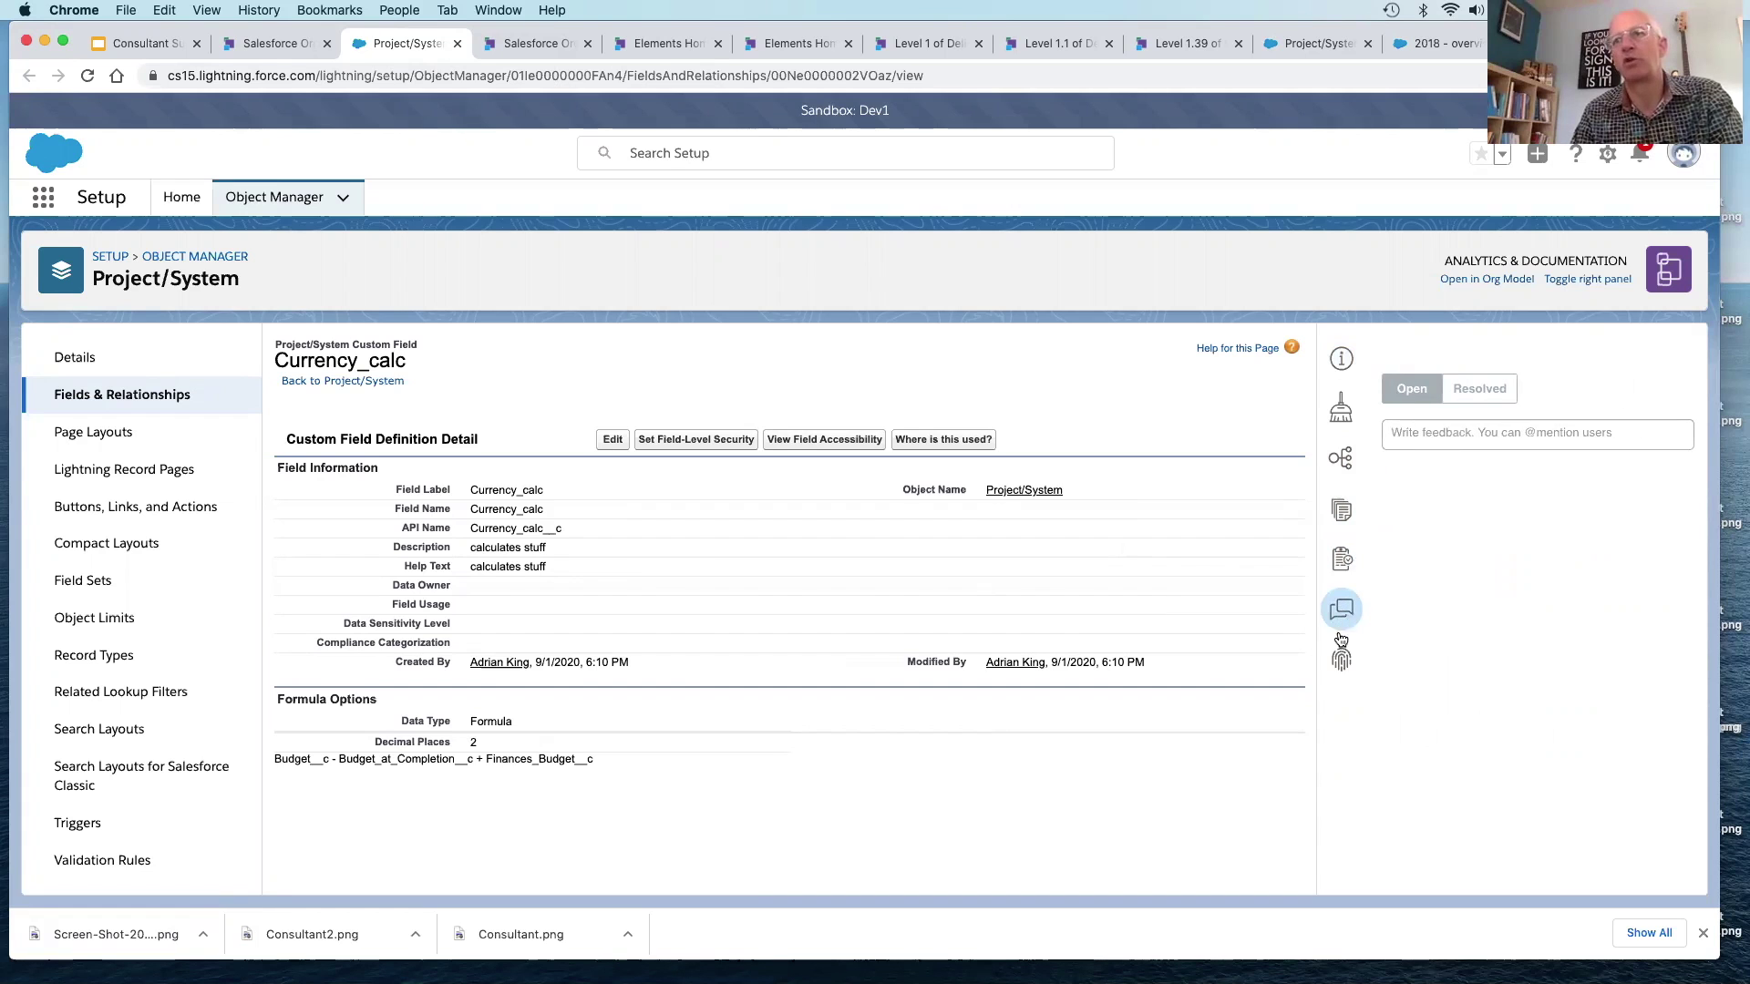
pyautogui.click(1340, 662)
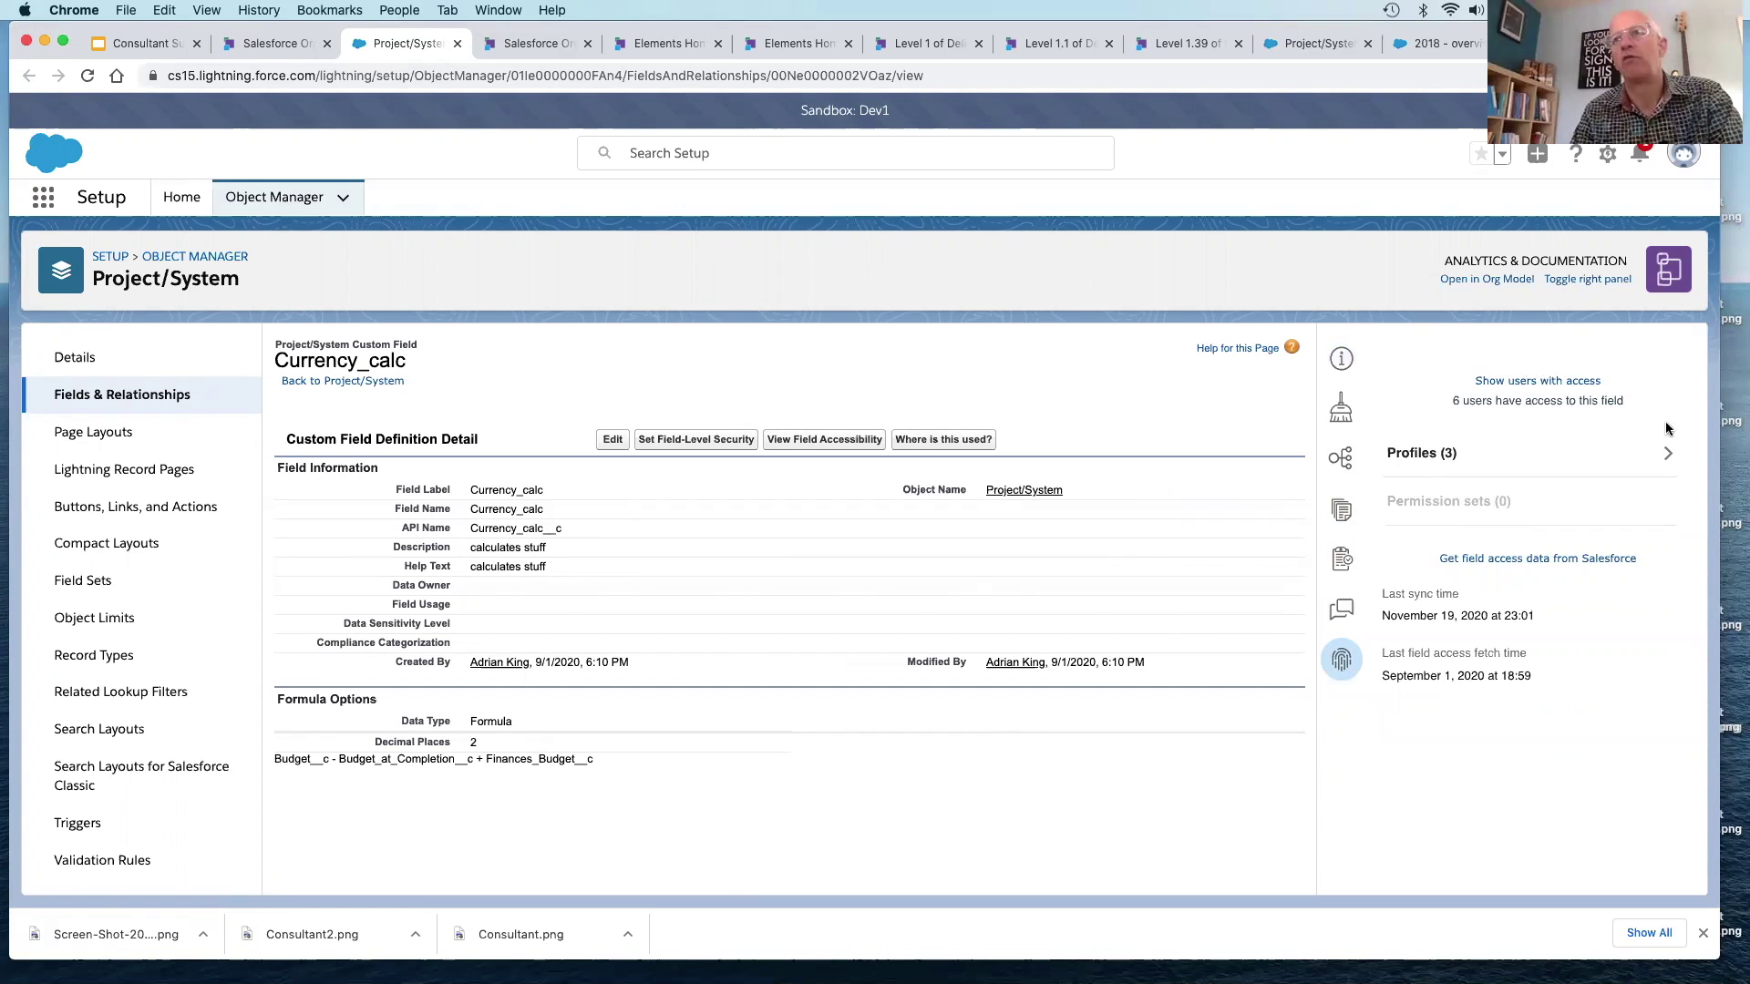
pyautogui.click(1669, 457)
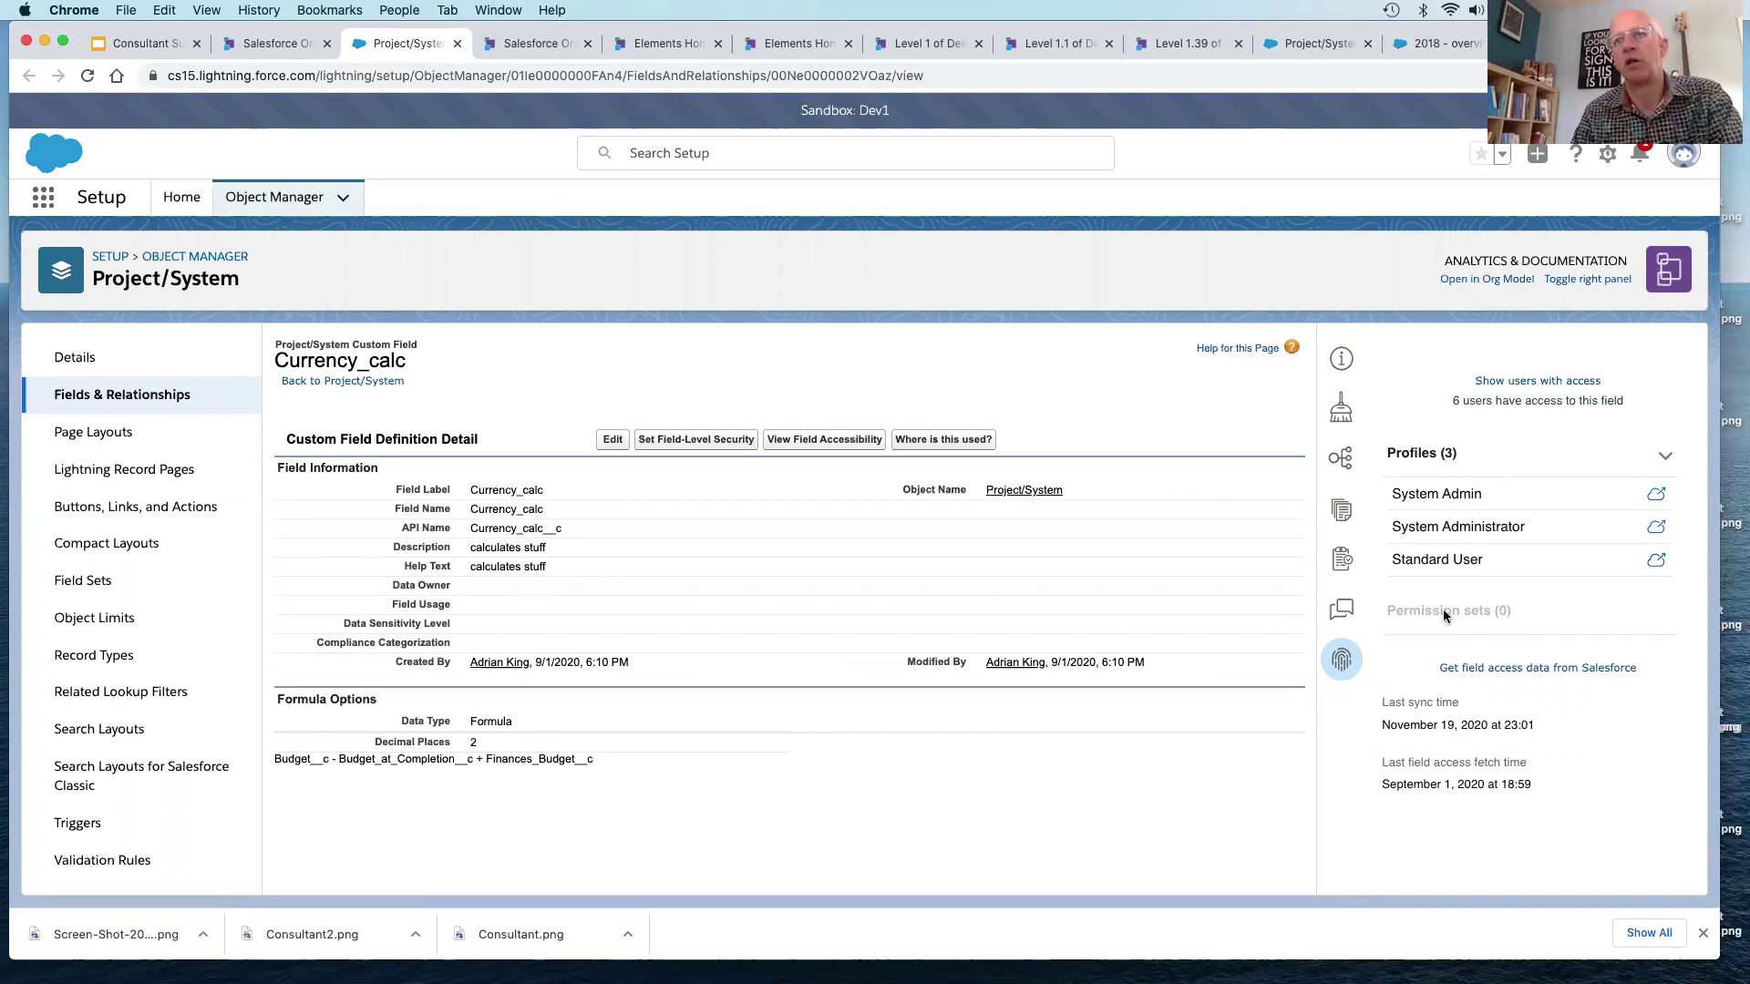
# Step: Return to the Budget field's dependency tree, close it and go back to the field's impact and percentage filled by record type
pyautogui.click(282, 52)
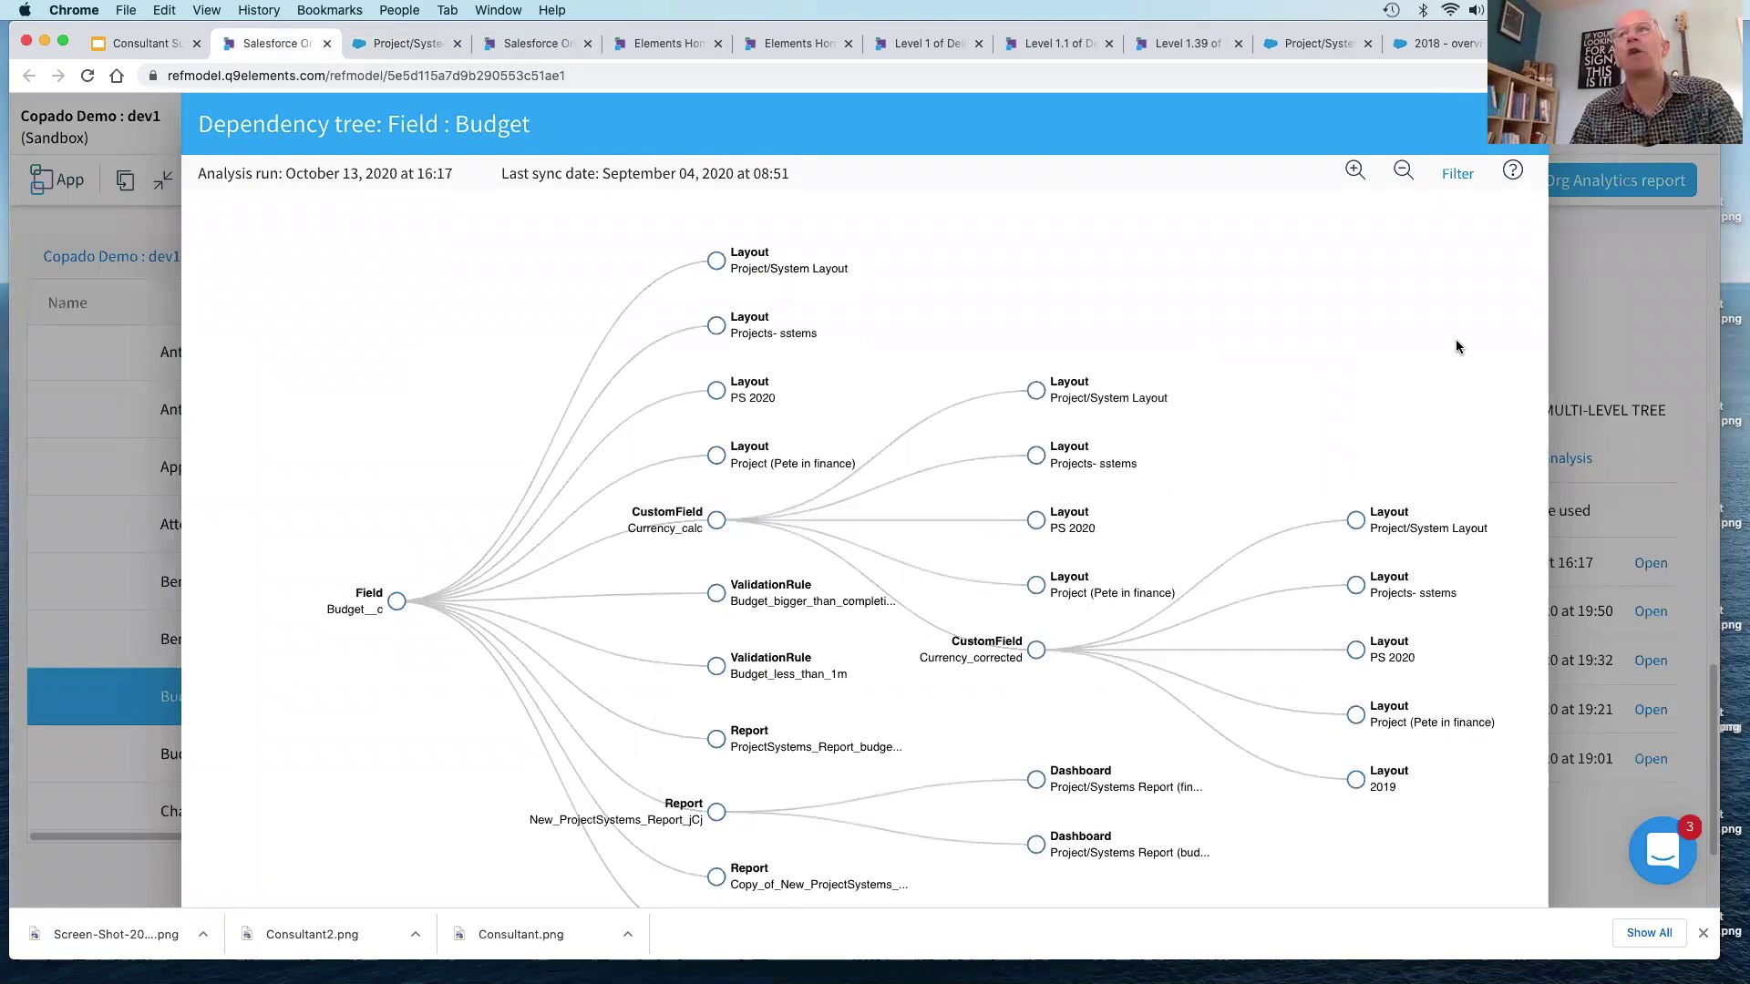
pyautogui.press('Escape')
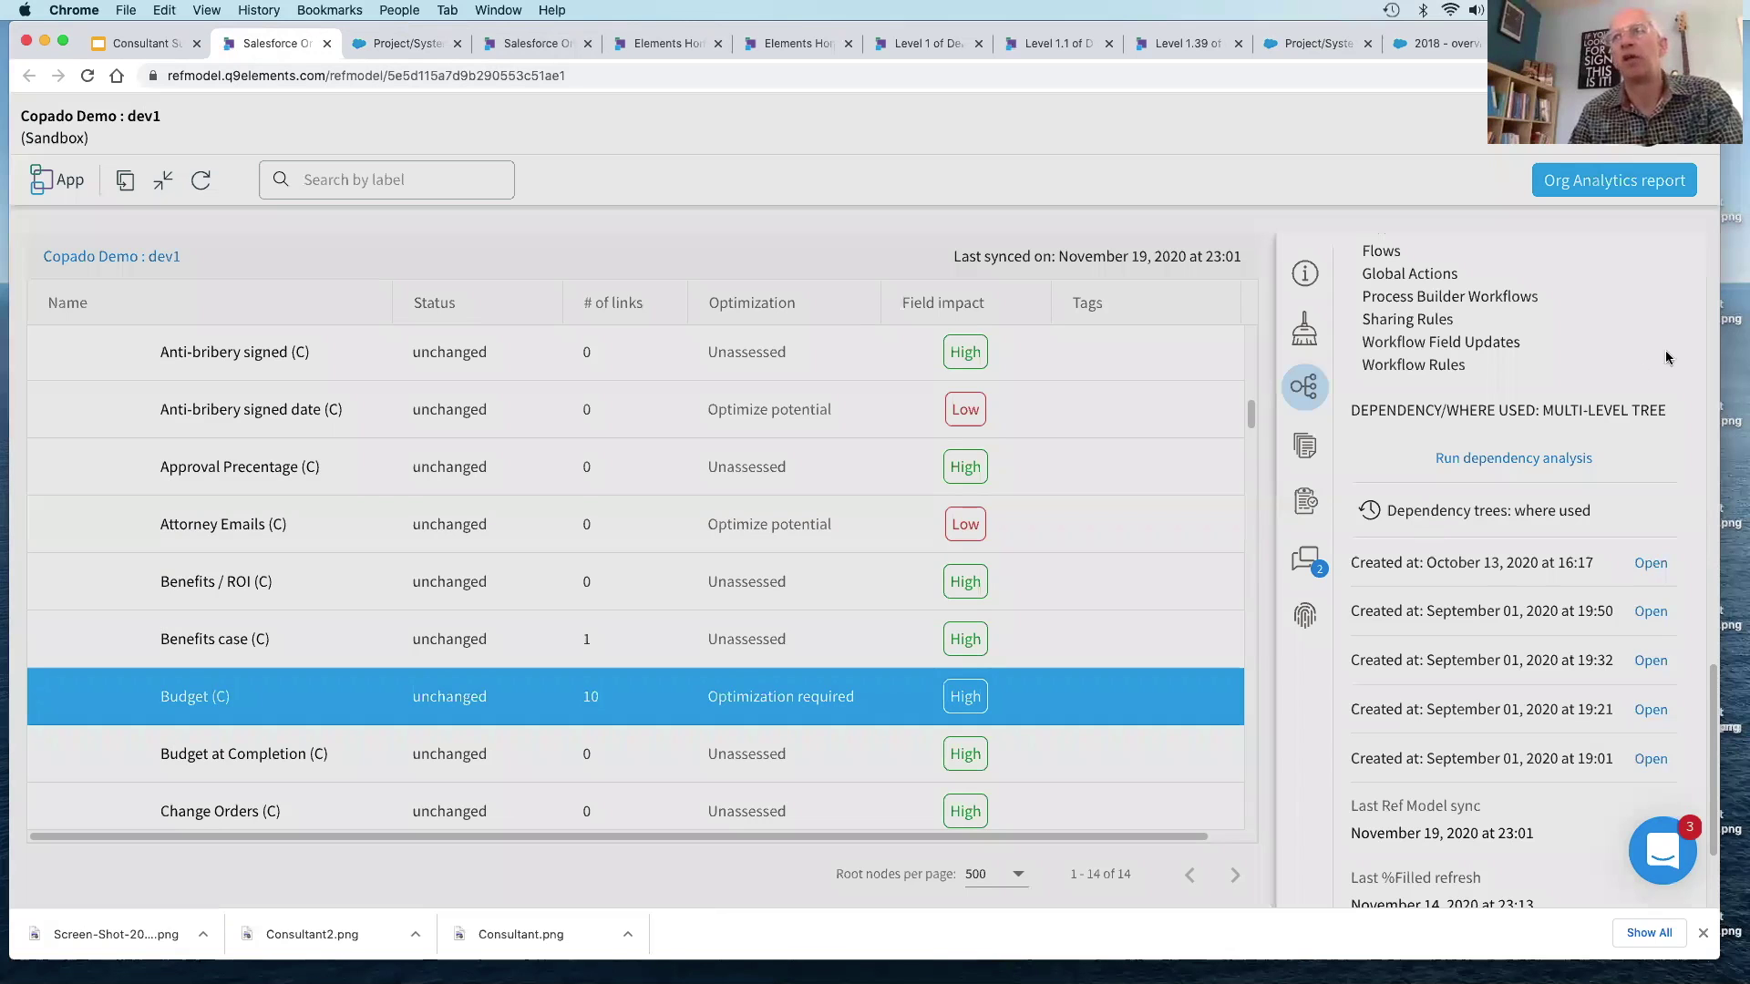
pyautogui.scroll(5, 1664, 364)
pyautogui.scroll(4, 1590, 403)
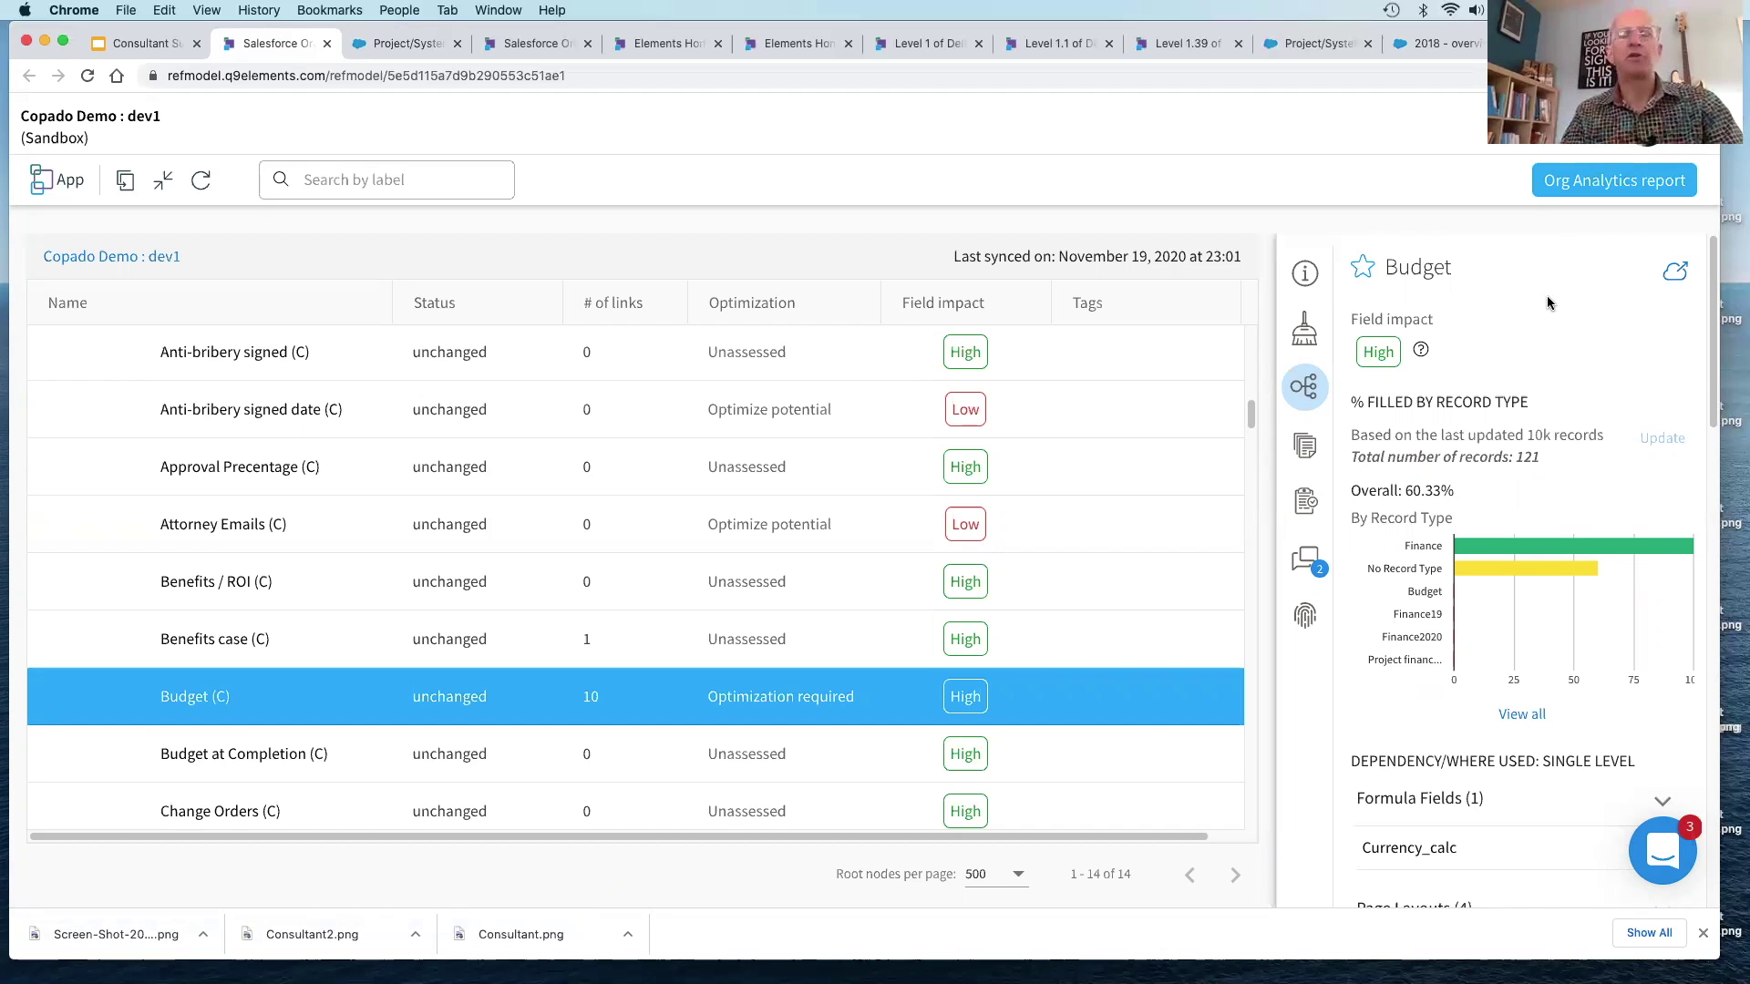
# Step: View the Org Analytics summary for core and managed packages and show its trends for the last 6 months
pyautogui.click(529, 46)
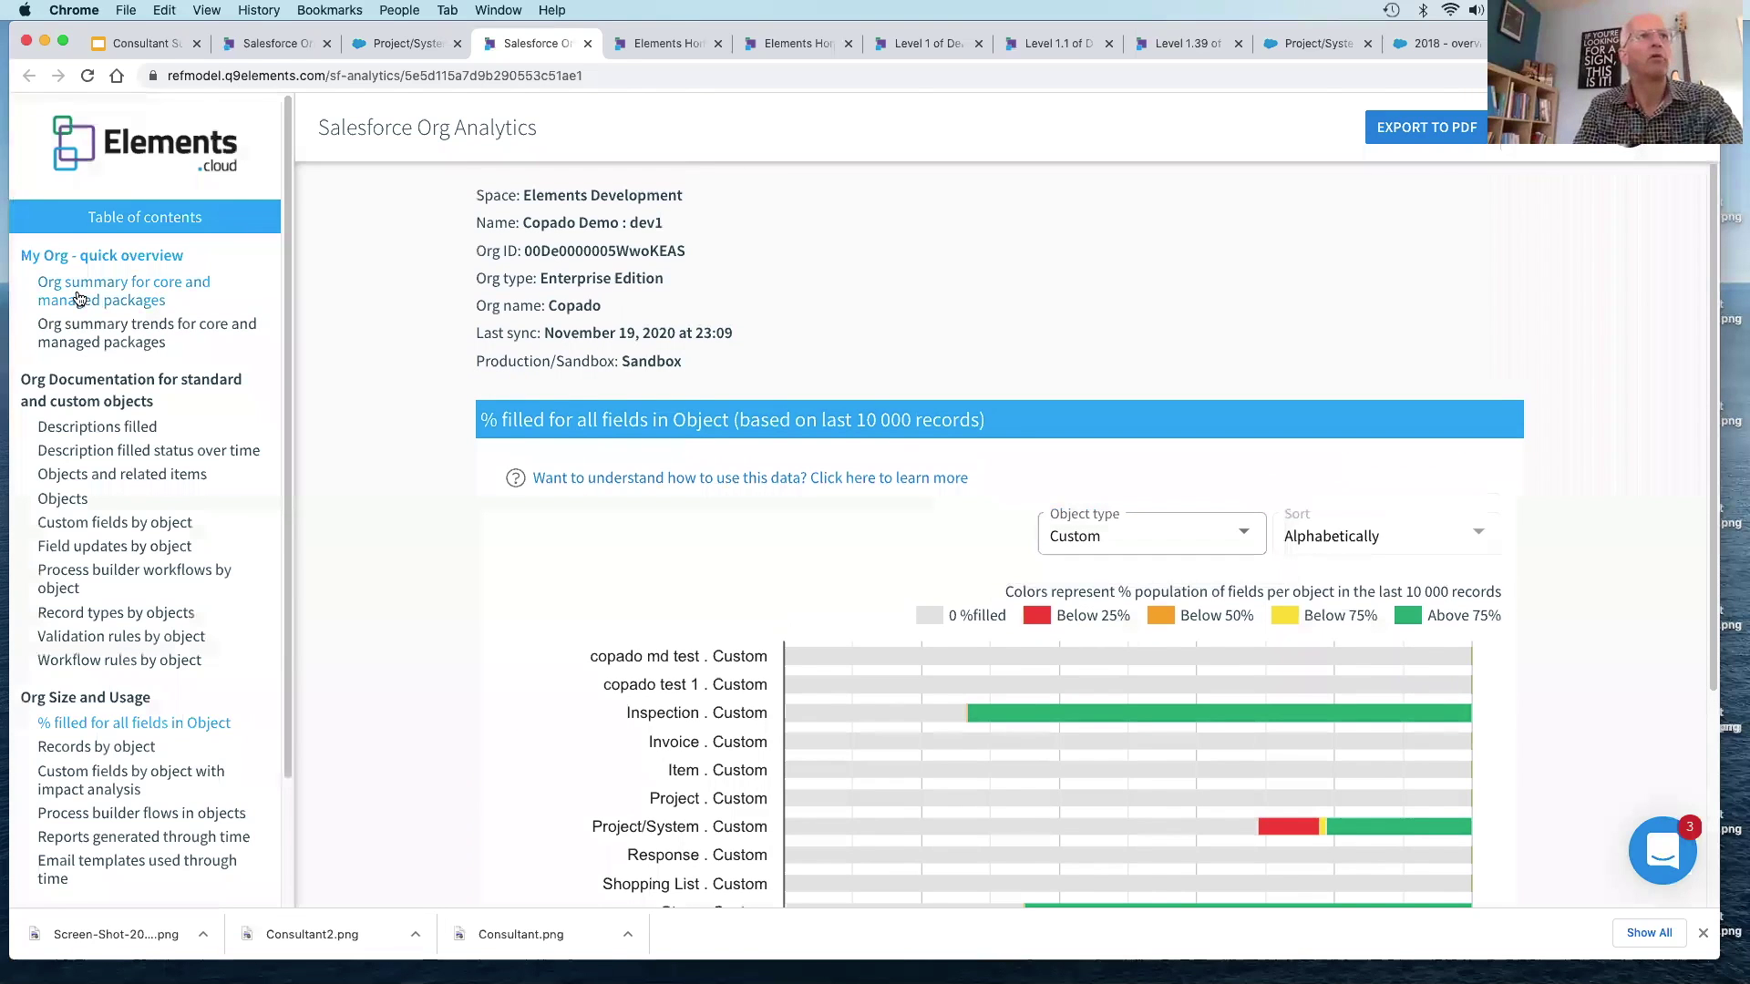
pyautogui.click(80, 299)
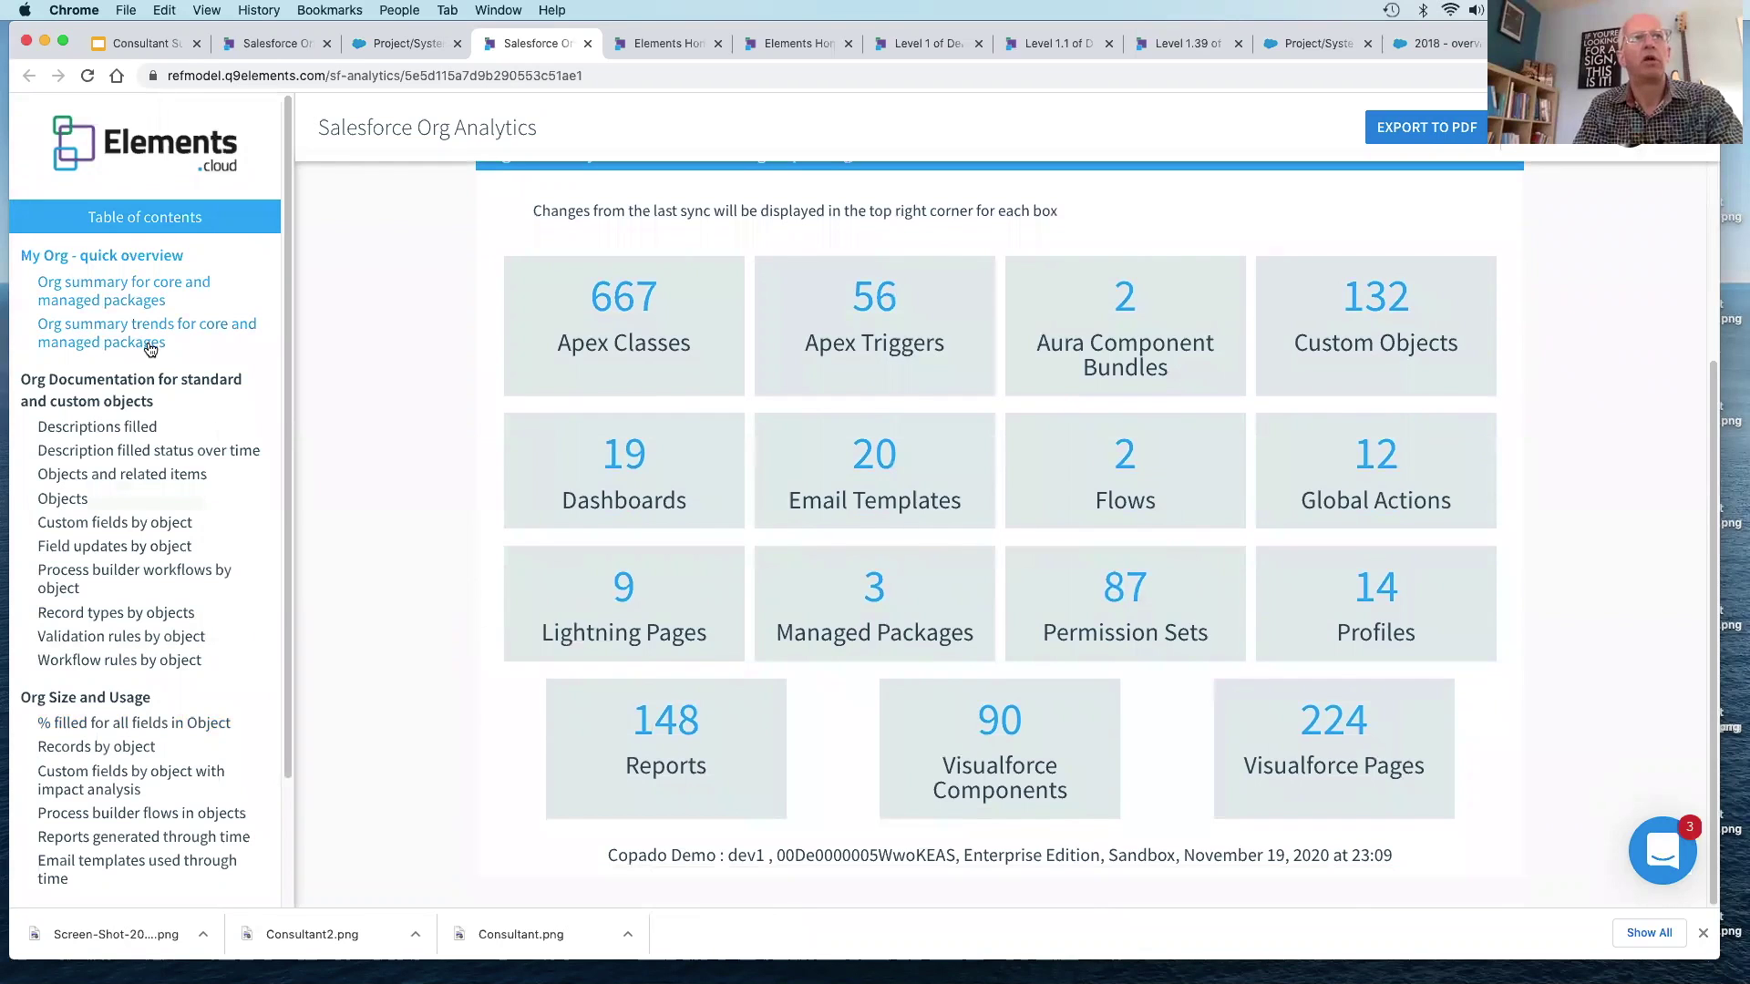
pyautogui.click(151, 349)
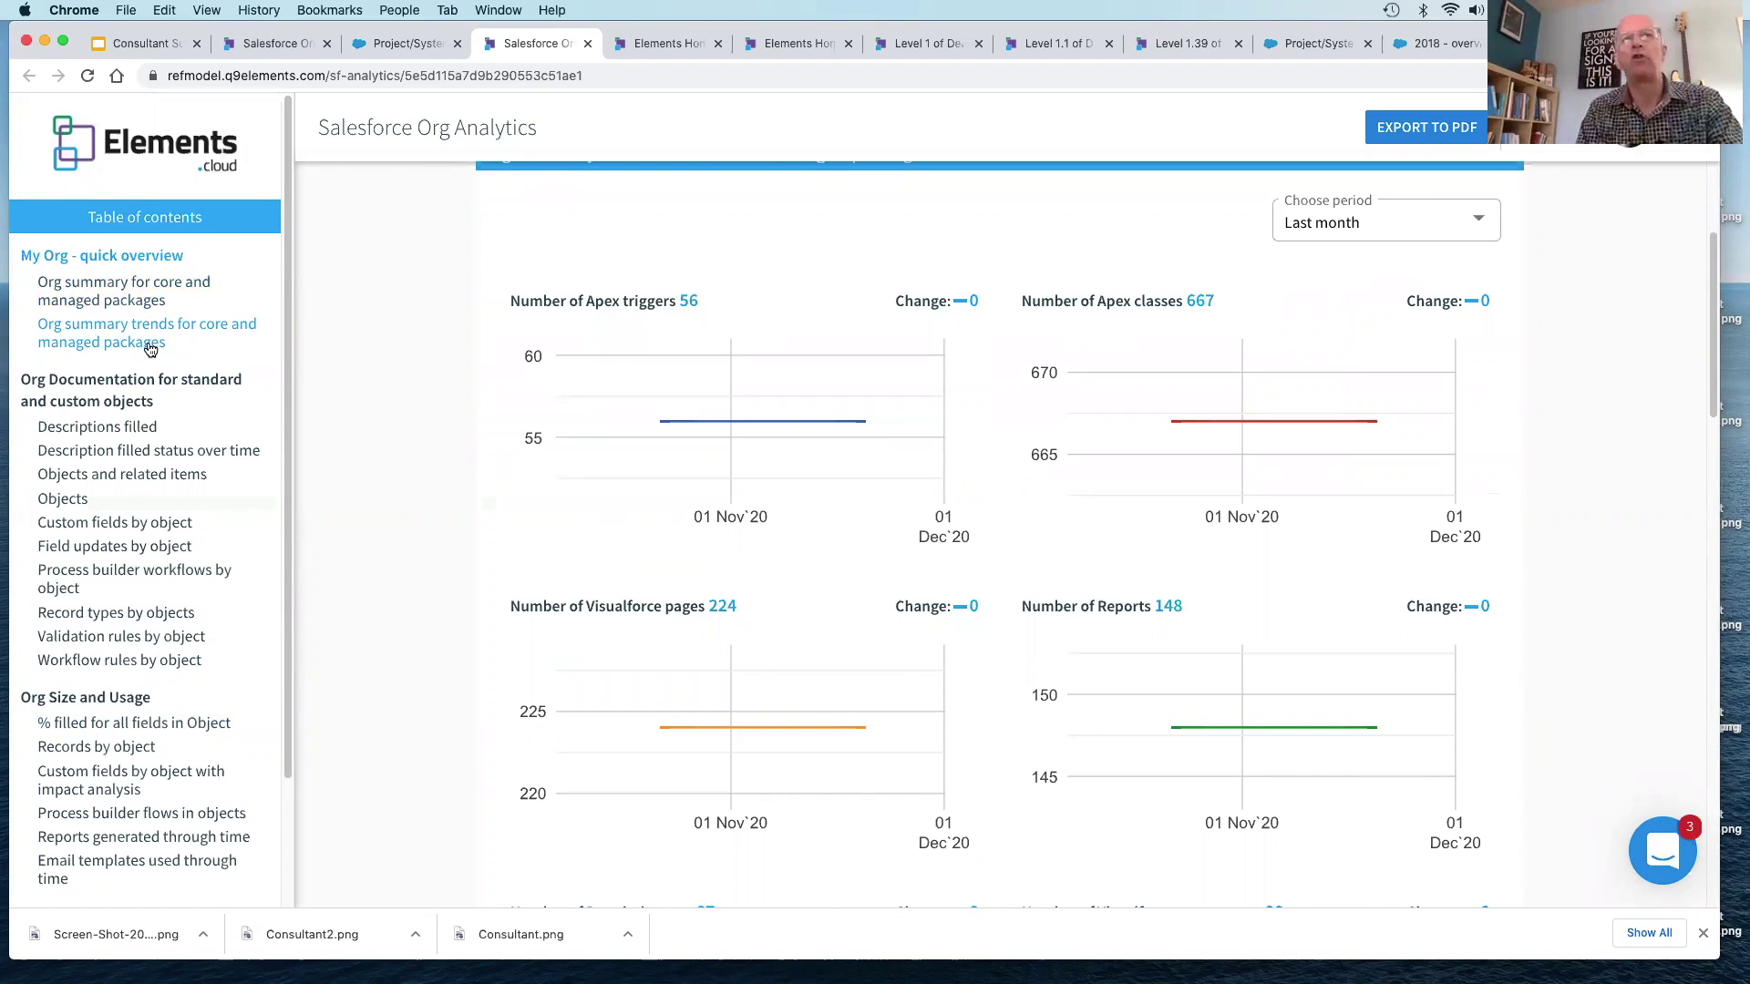
pyautogui.click(1425, 227)
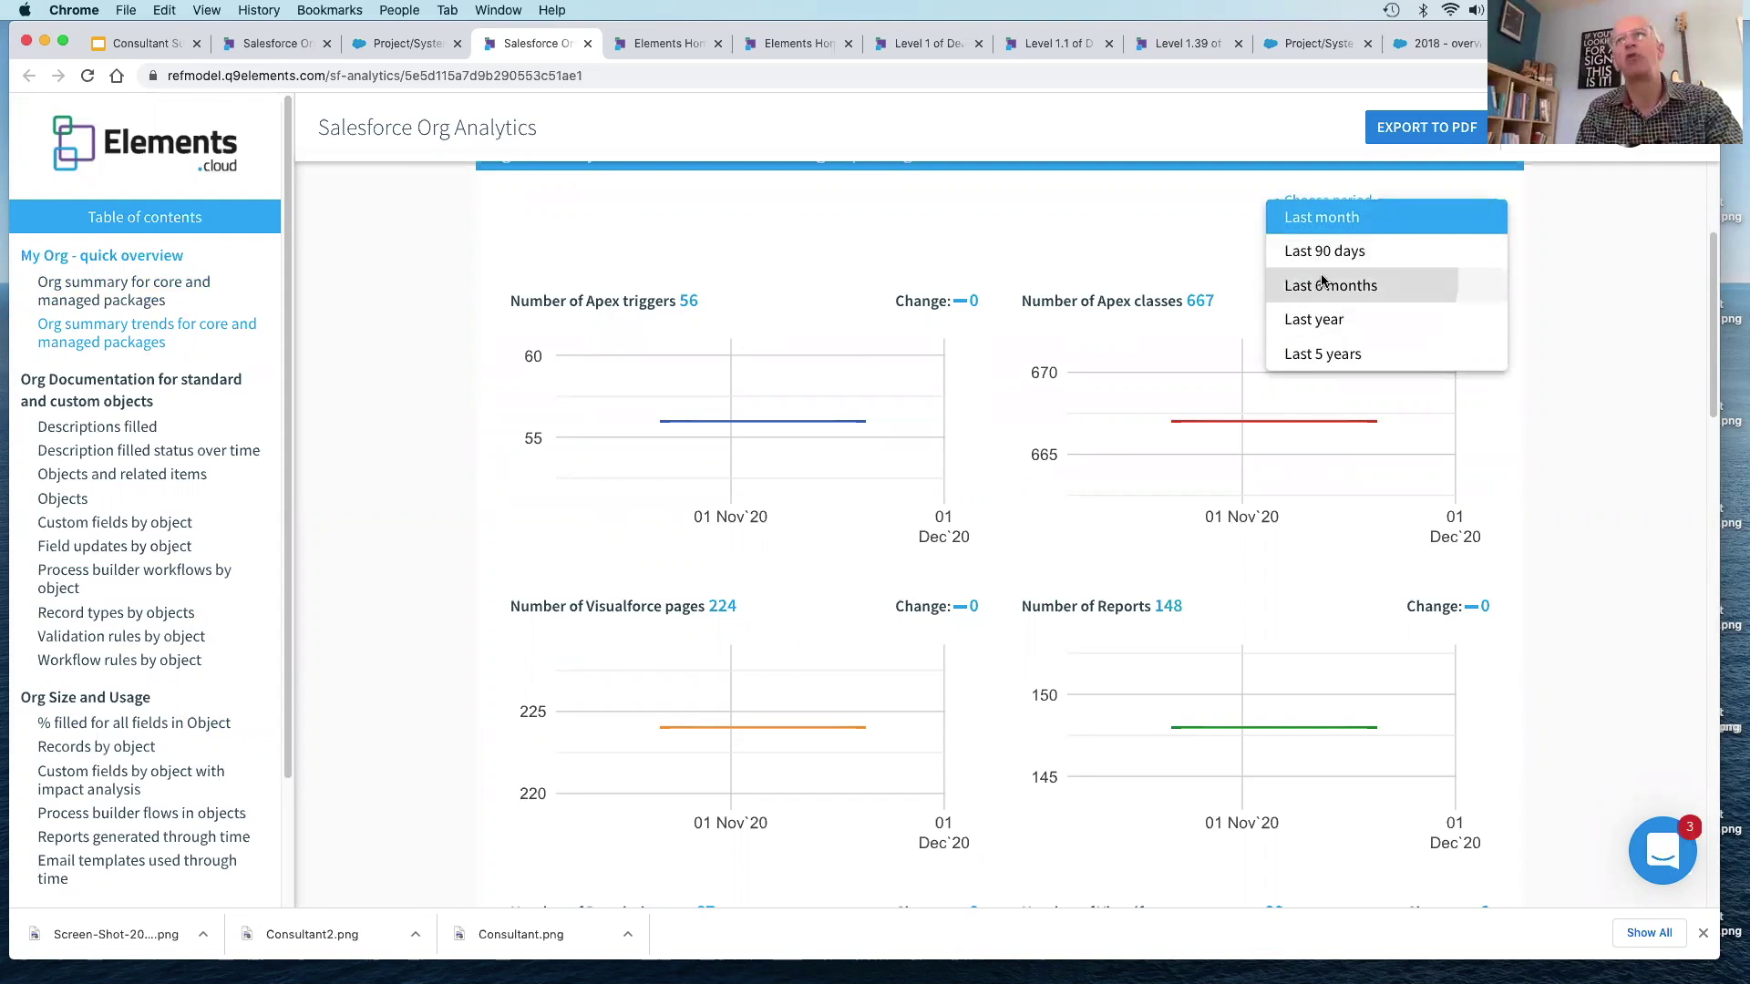
pyautogui.click(1324, 281)
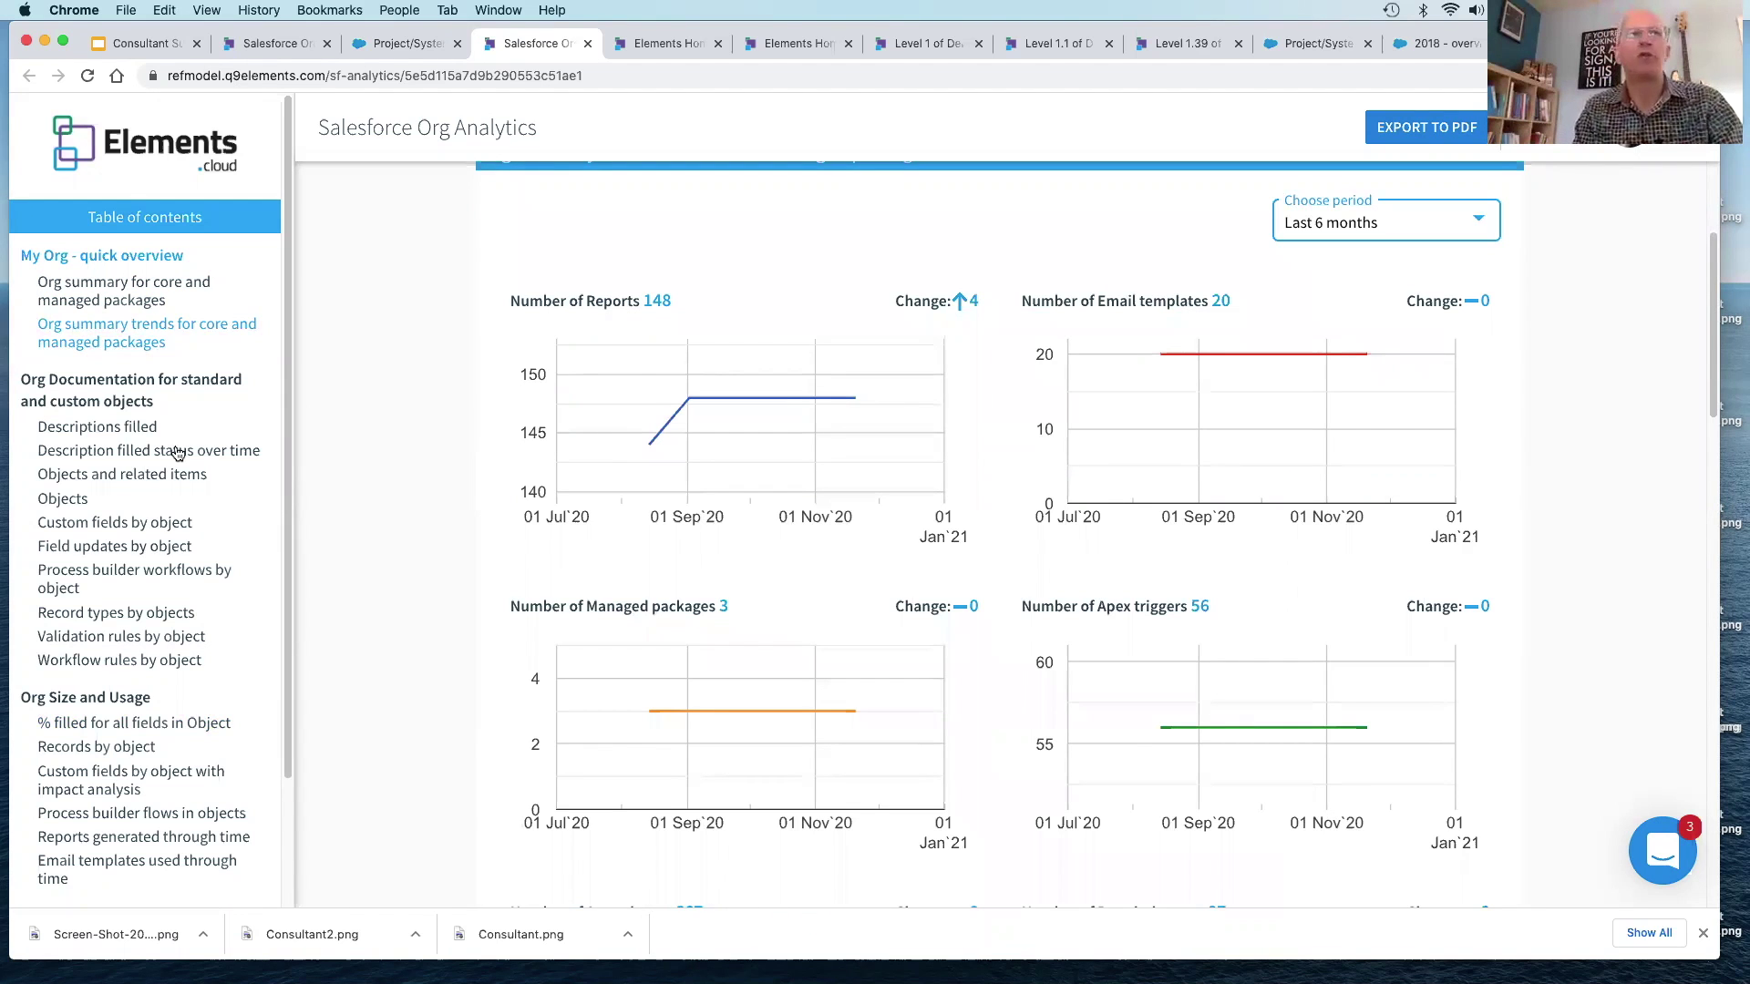
# Step: Review the Descriptions filled report and the % filled for all fields in Object chart, checking its object type options
pyautogui.click(117, 426)
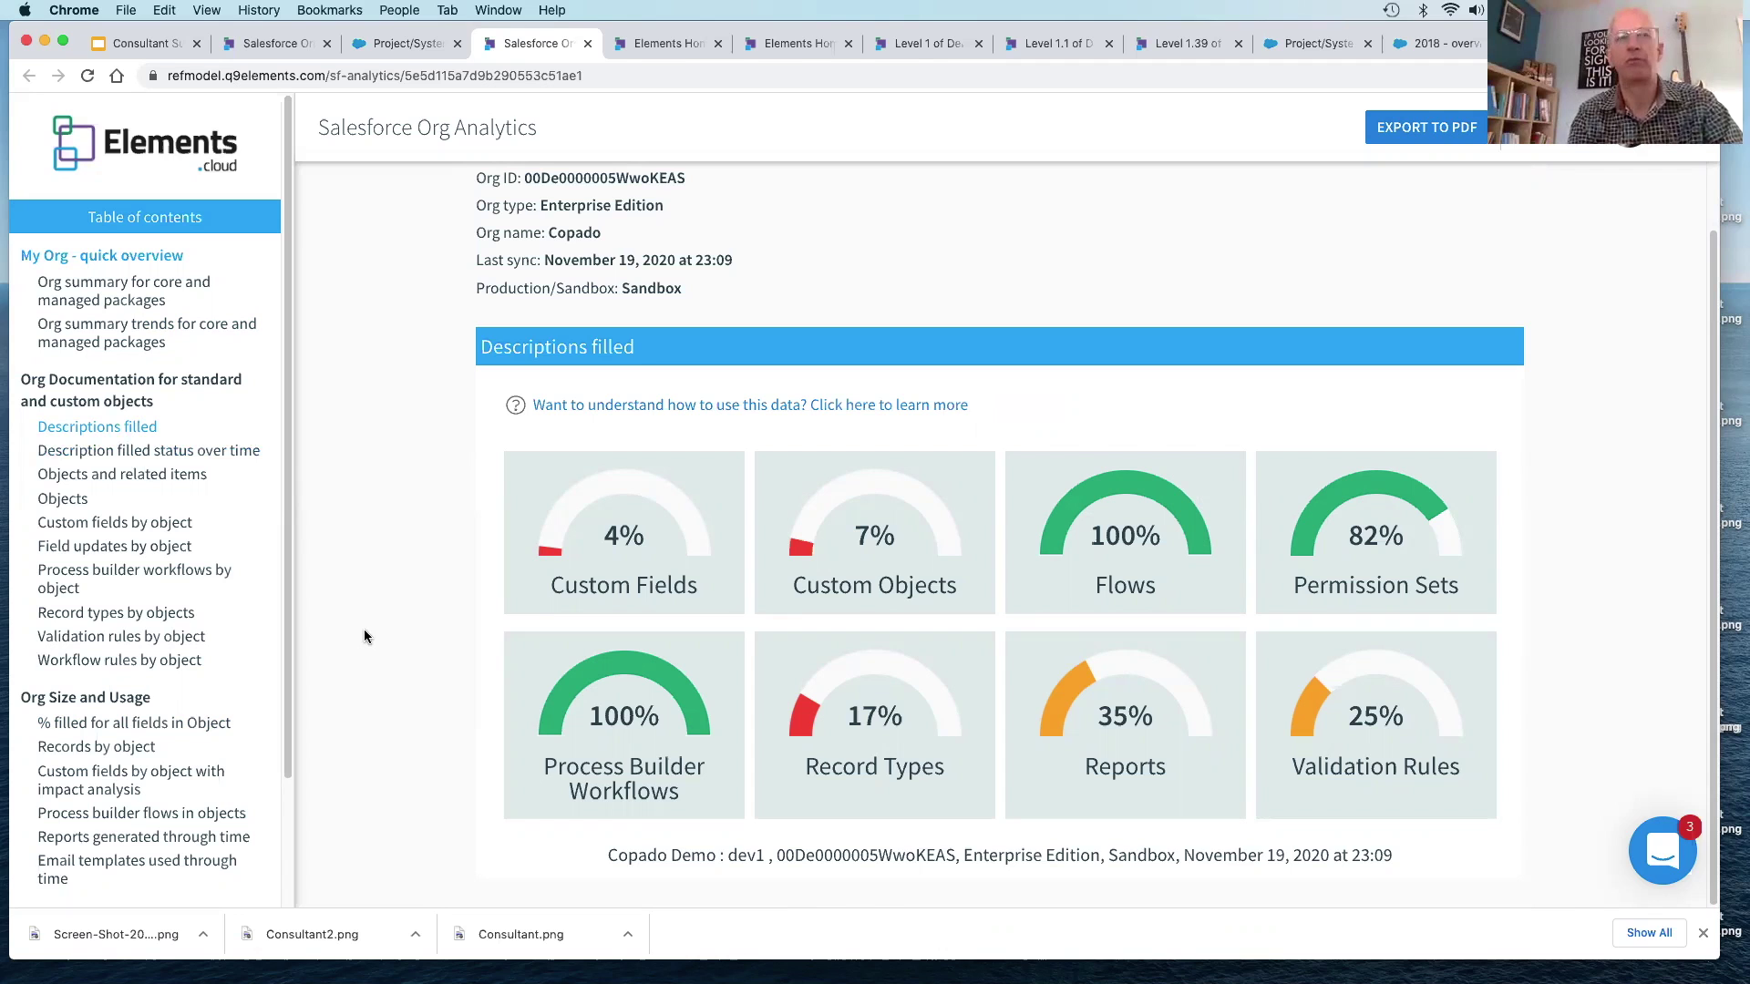
pyautogui.scroll(-3, 184, 706)
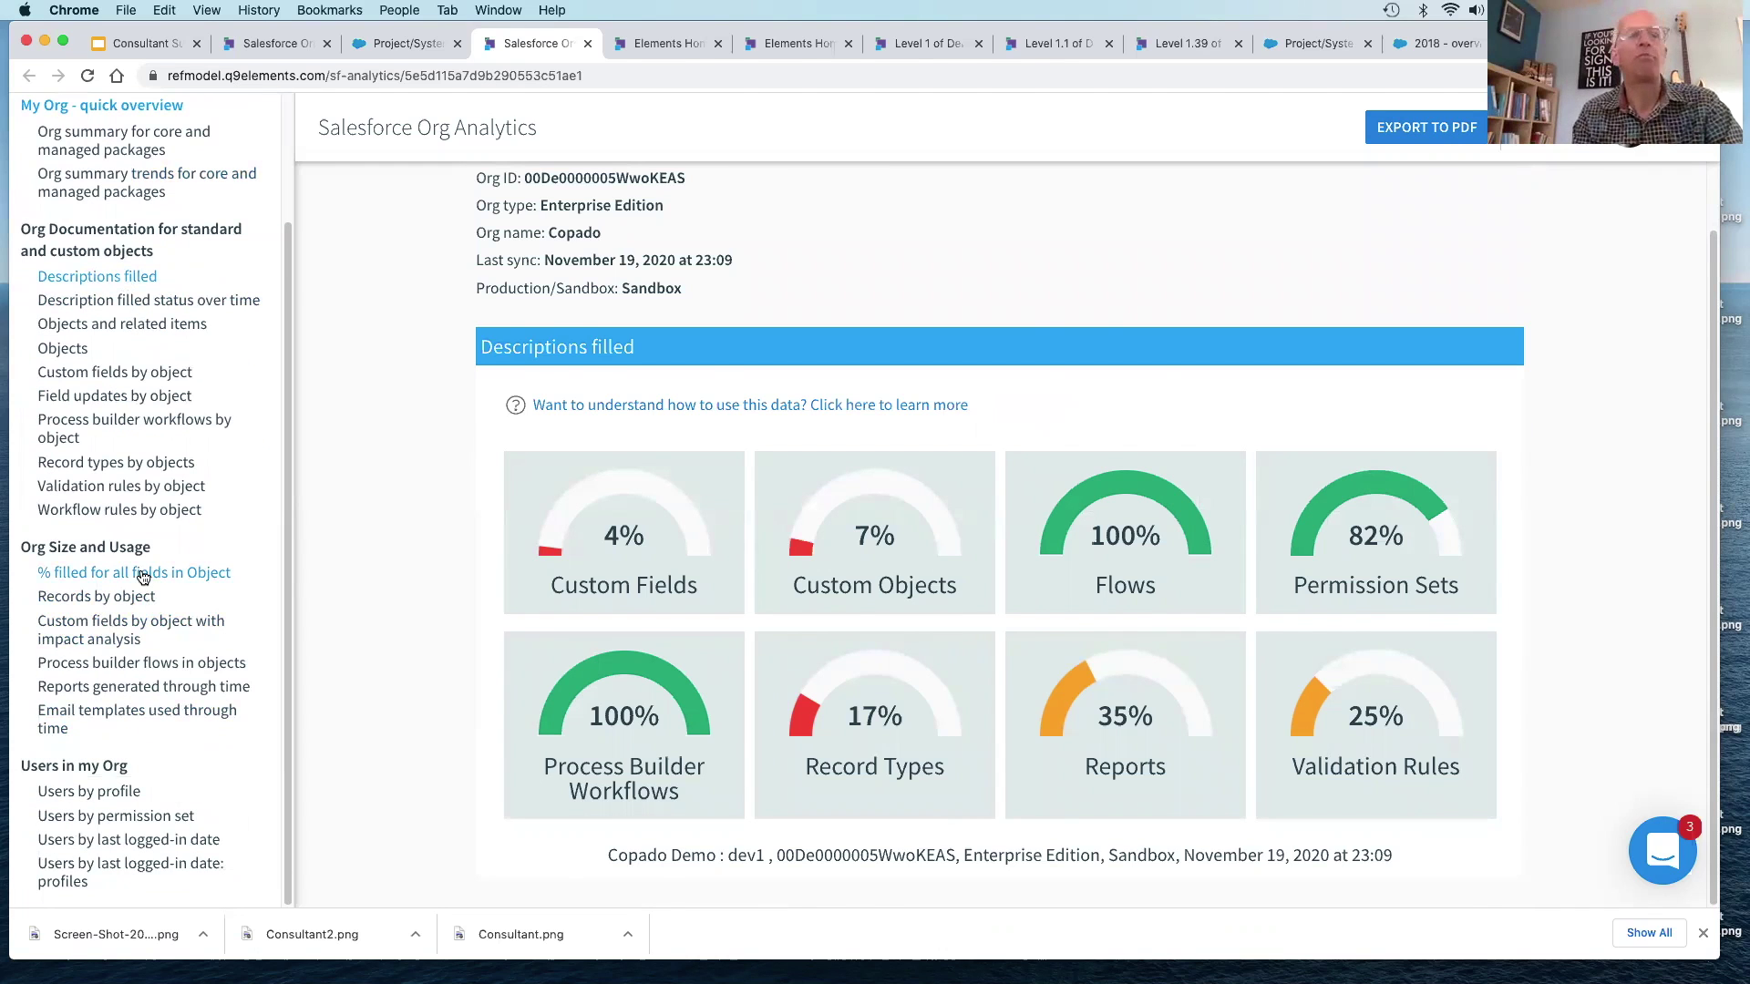
pyautogui.click(143, 575)
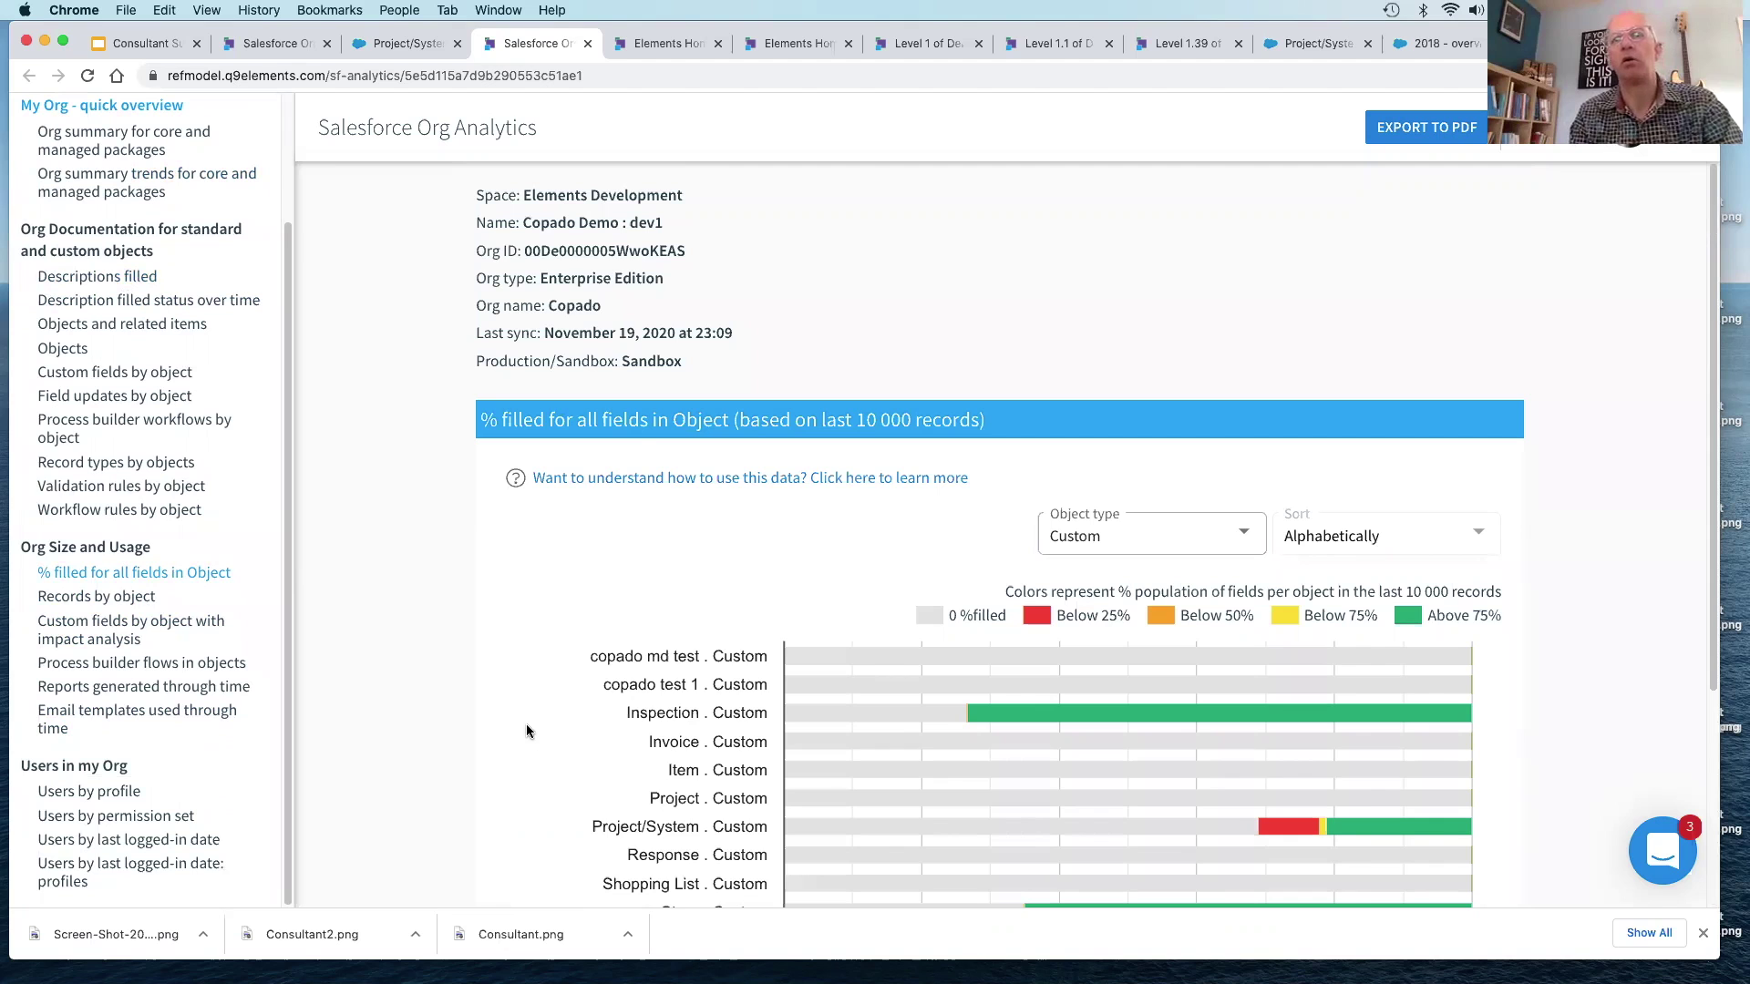
pyautogui.scroll(-3, 527, 731)
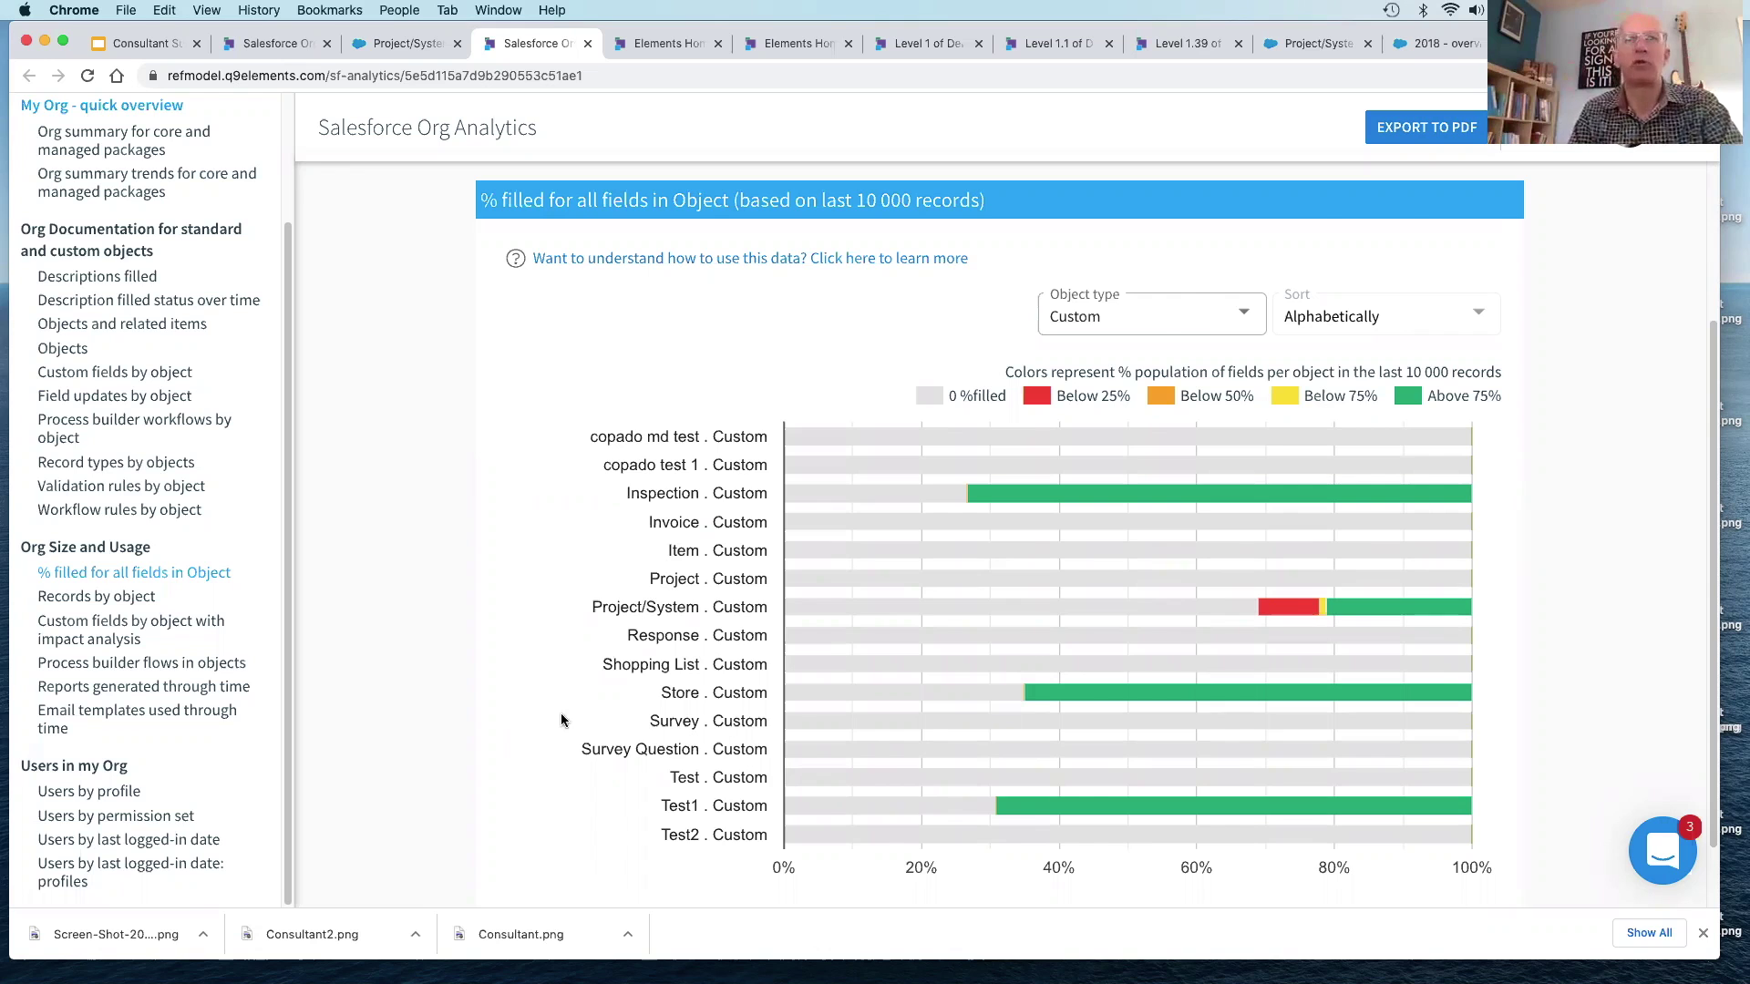
pyautogui.click(1162, 321)
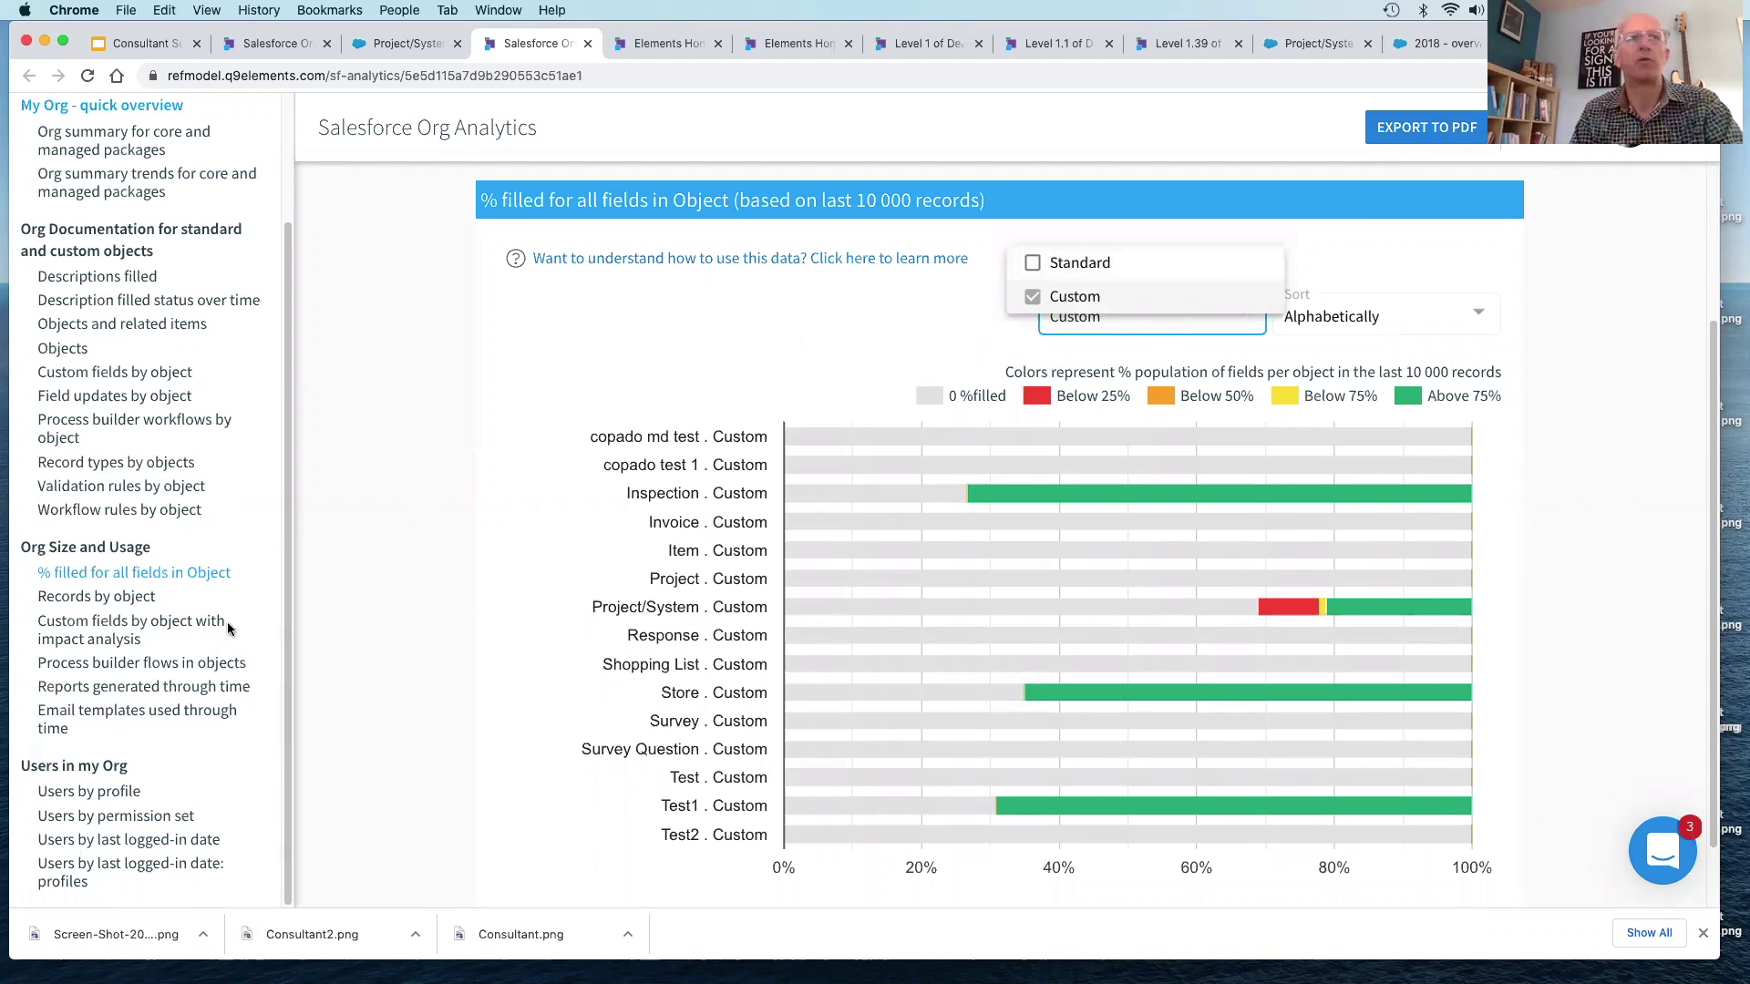
pyautogui.click(95, 632)
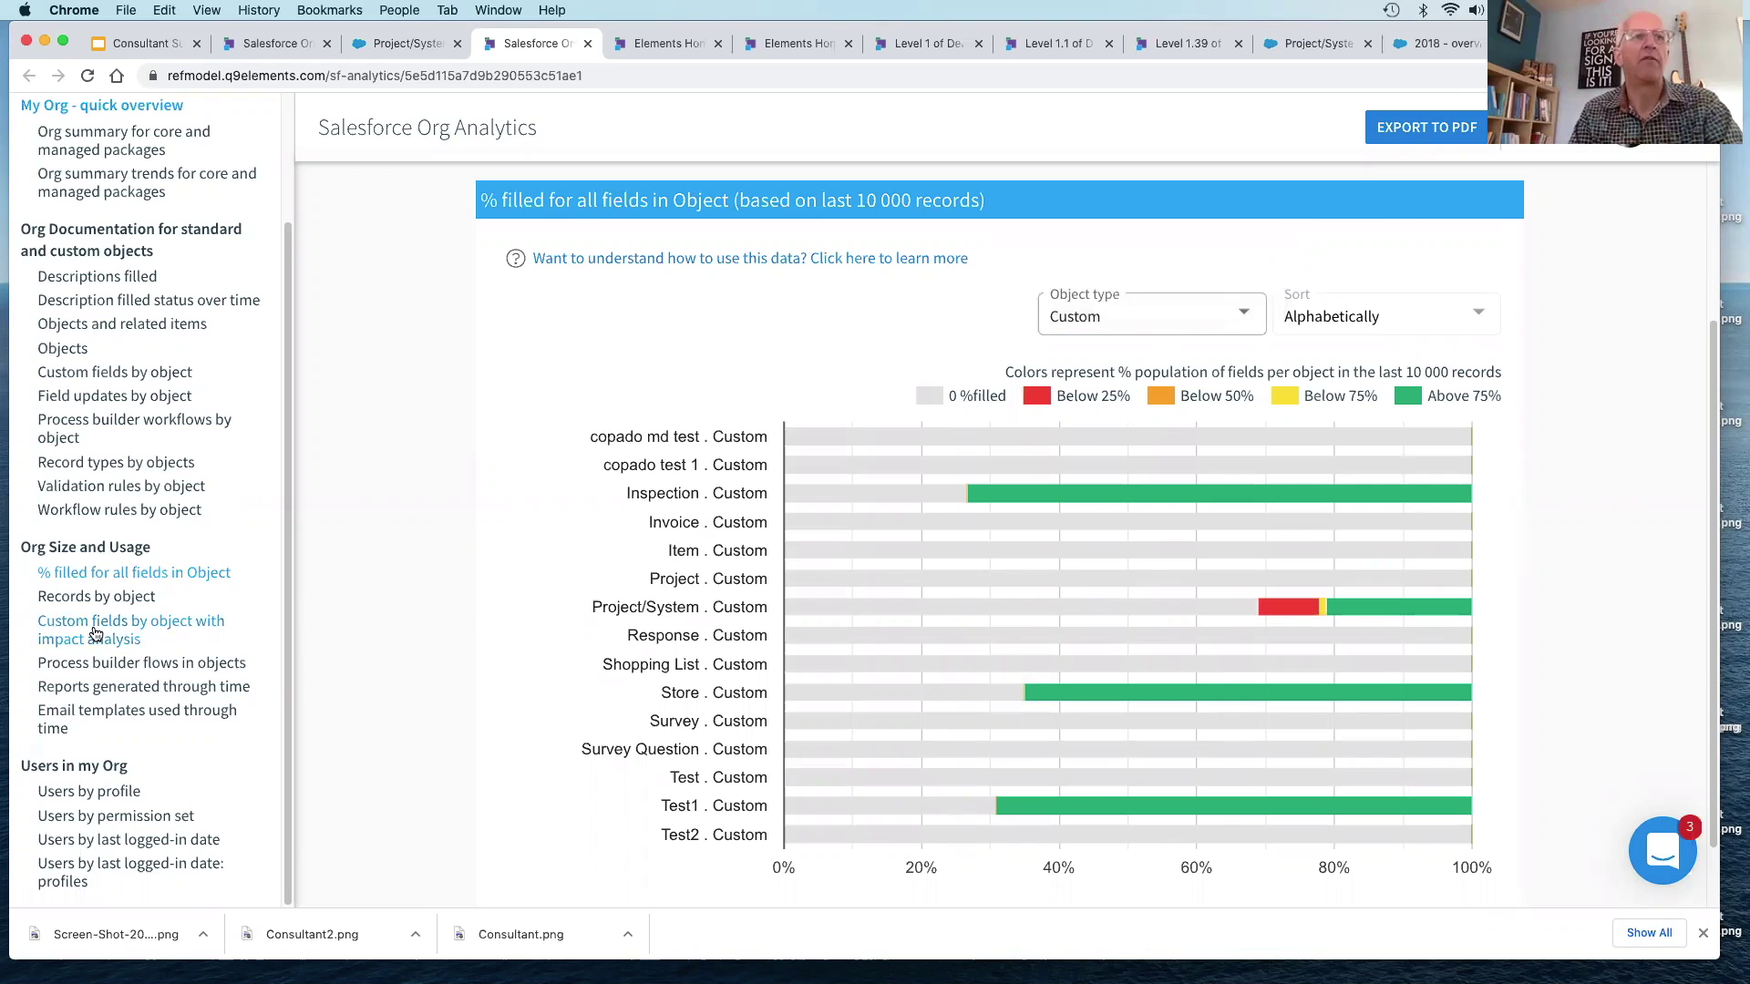
# Step: Review the Custom fields by object with impact analysis chart, check its object type options, and switch to the slide presentation
pyautogui.click(95, 633)
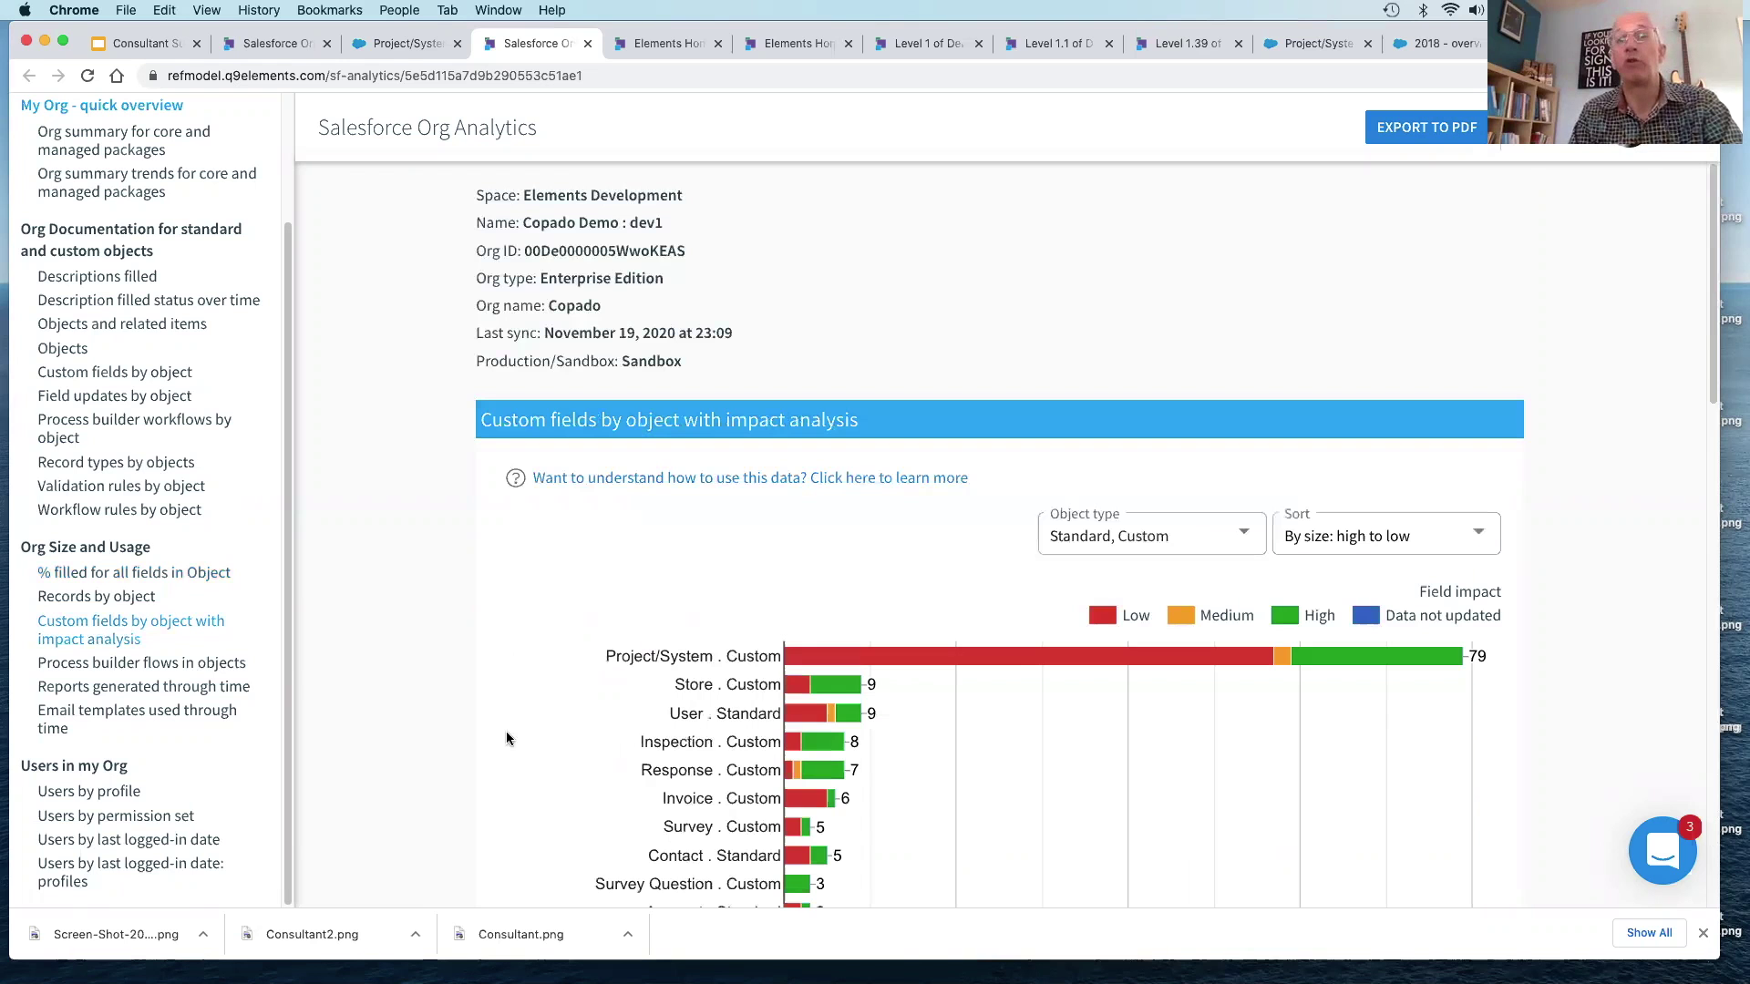
pyautogui.scroll(-3, 505, 729)
pyautogui.moveTo(1068, 452)
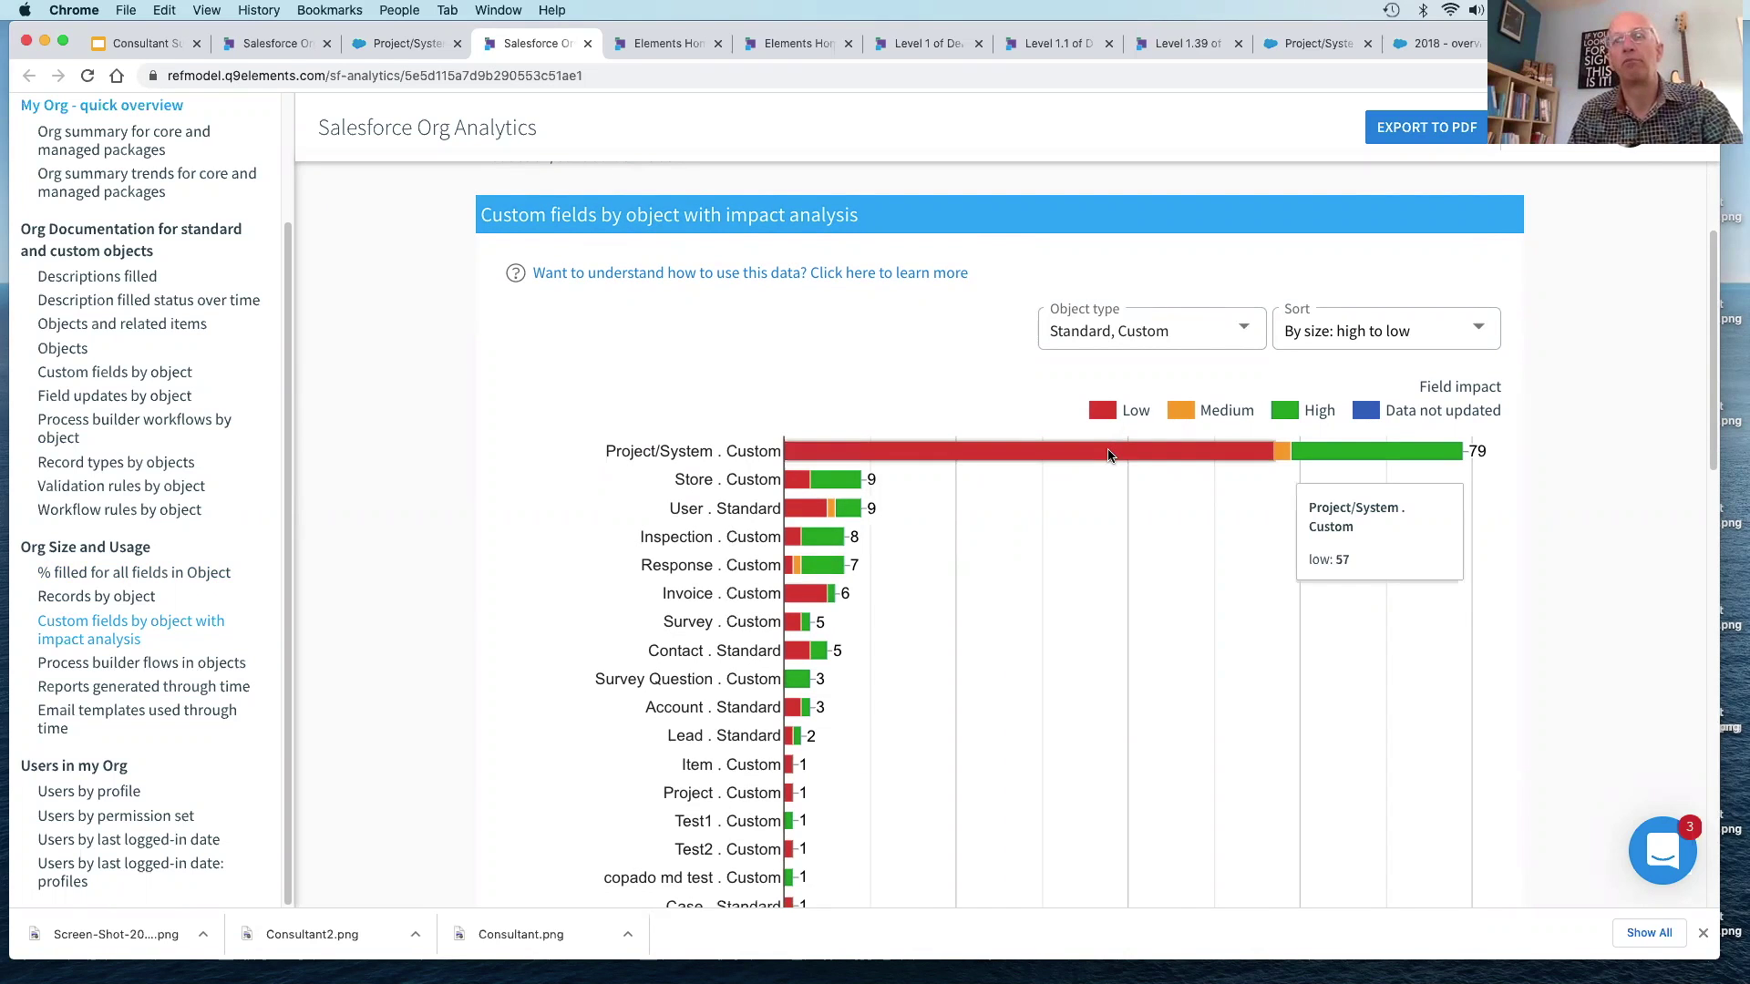
pyautogui.click(1133, 337)
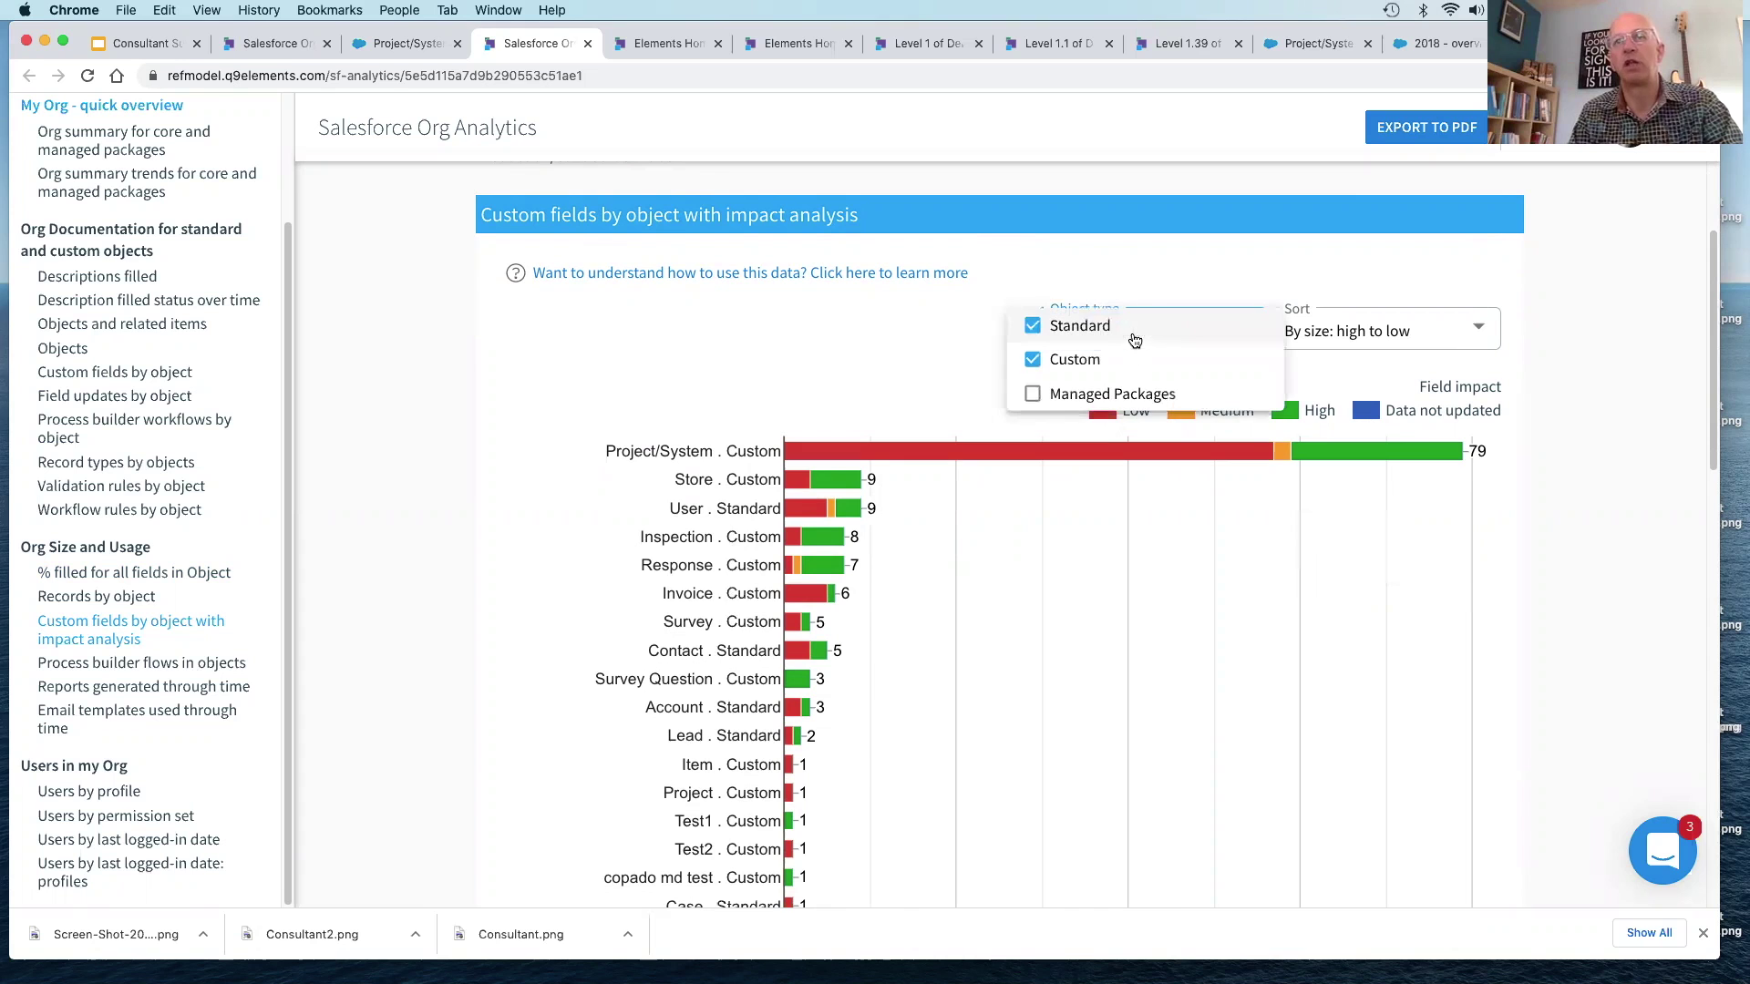
pyautogui.click(1003, 570)
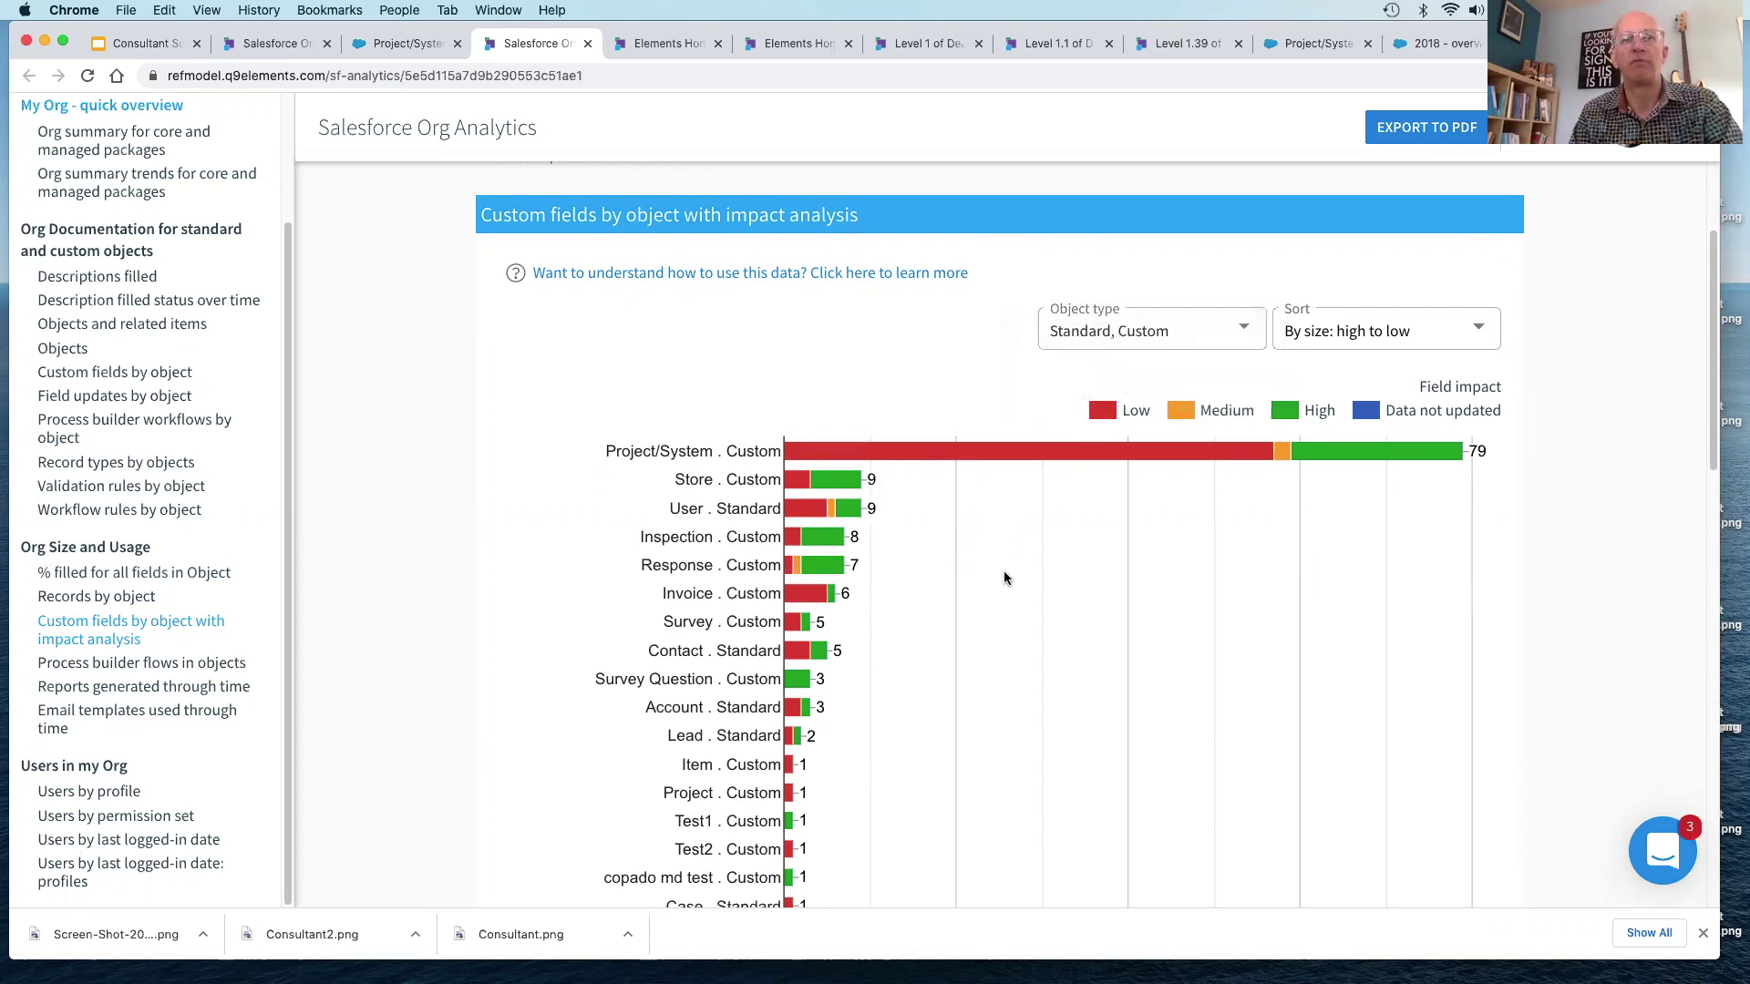
pyautogui.scroll(-5, 1004, 570)
pyautogui.scroll(-8, 1003, 571)
pyautogui.scroll(12, 1004, 571)
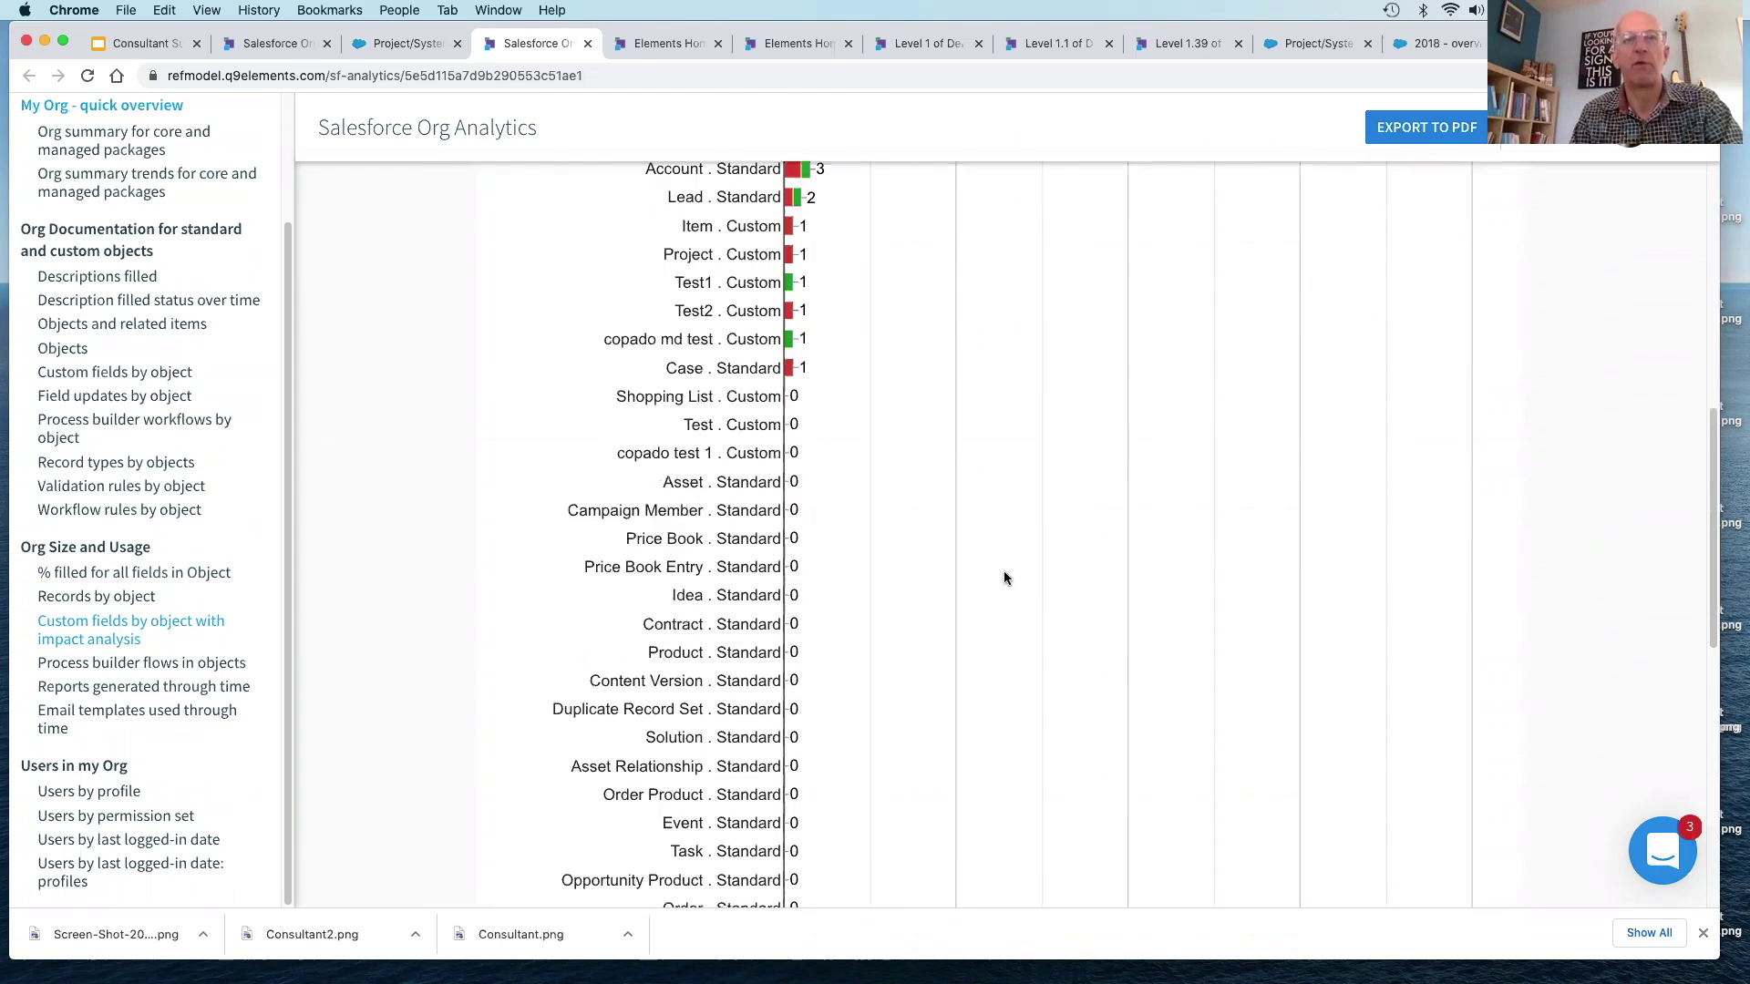
pyautogui.scroll(1, 1004, 577)
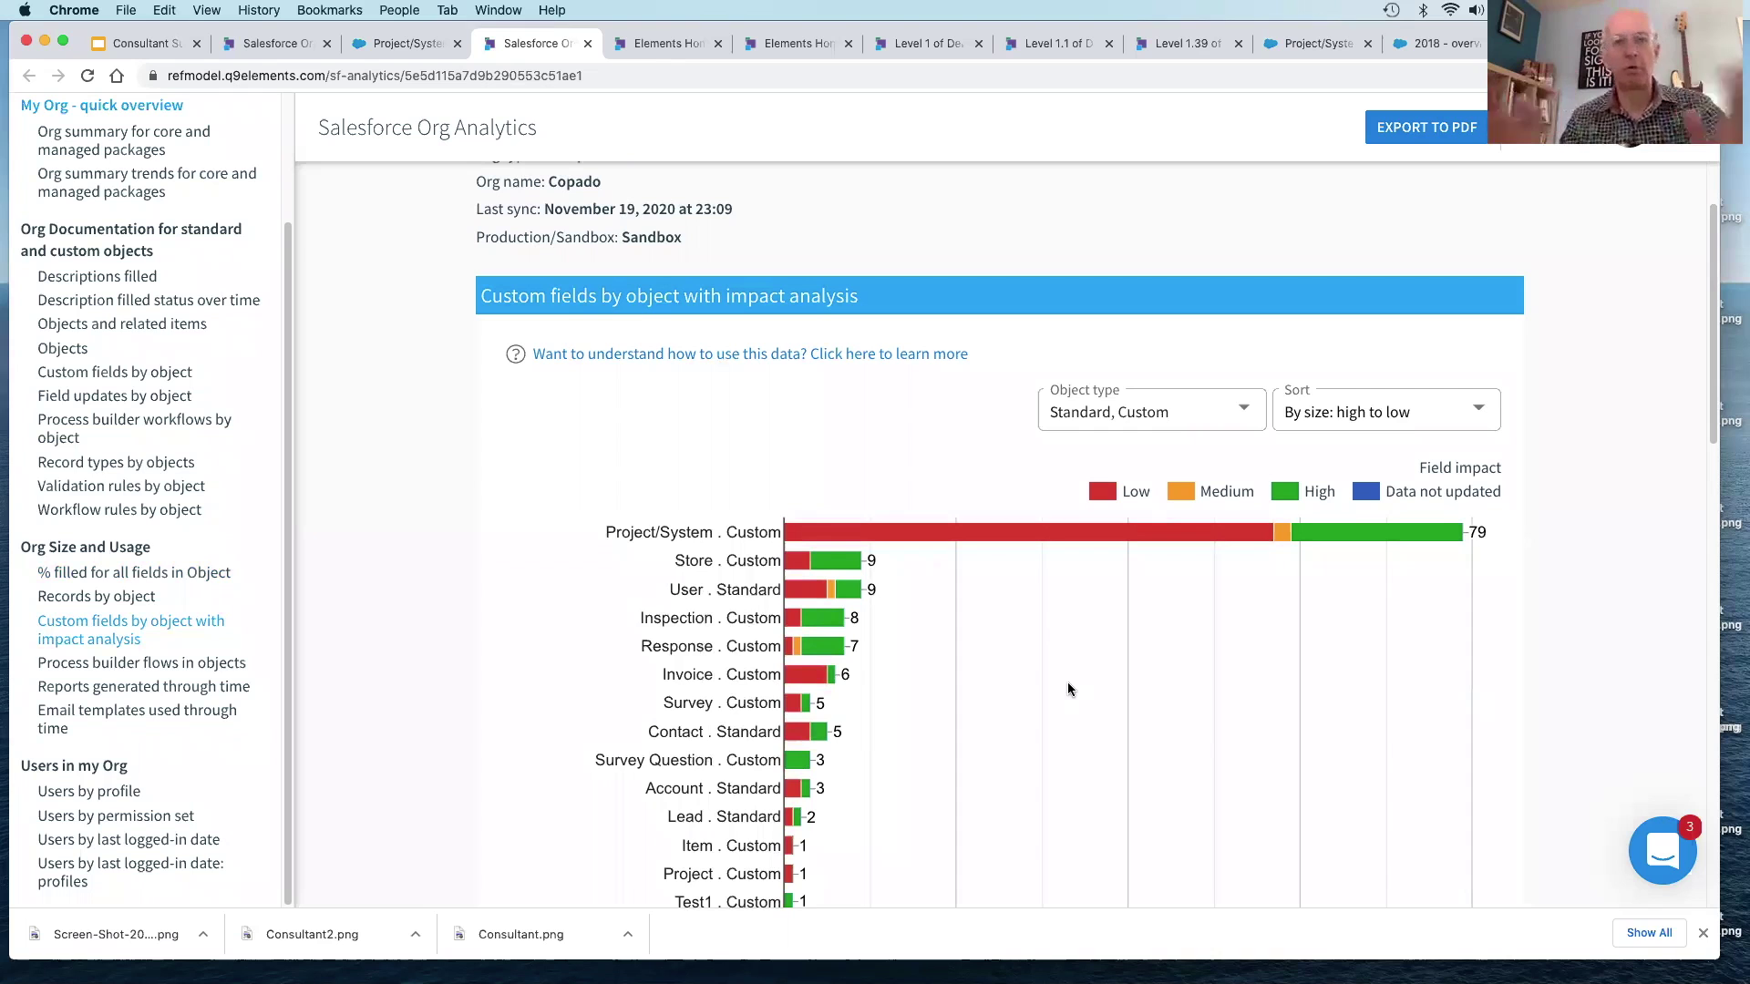
pyautogui.scroll(-3, 1068, 681)
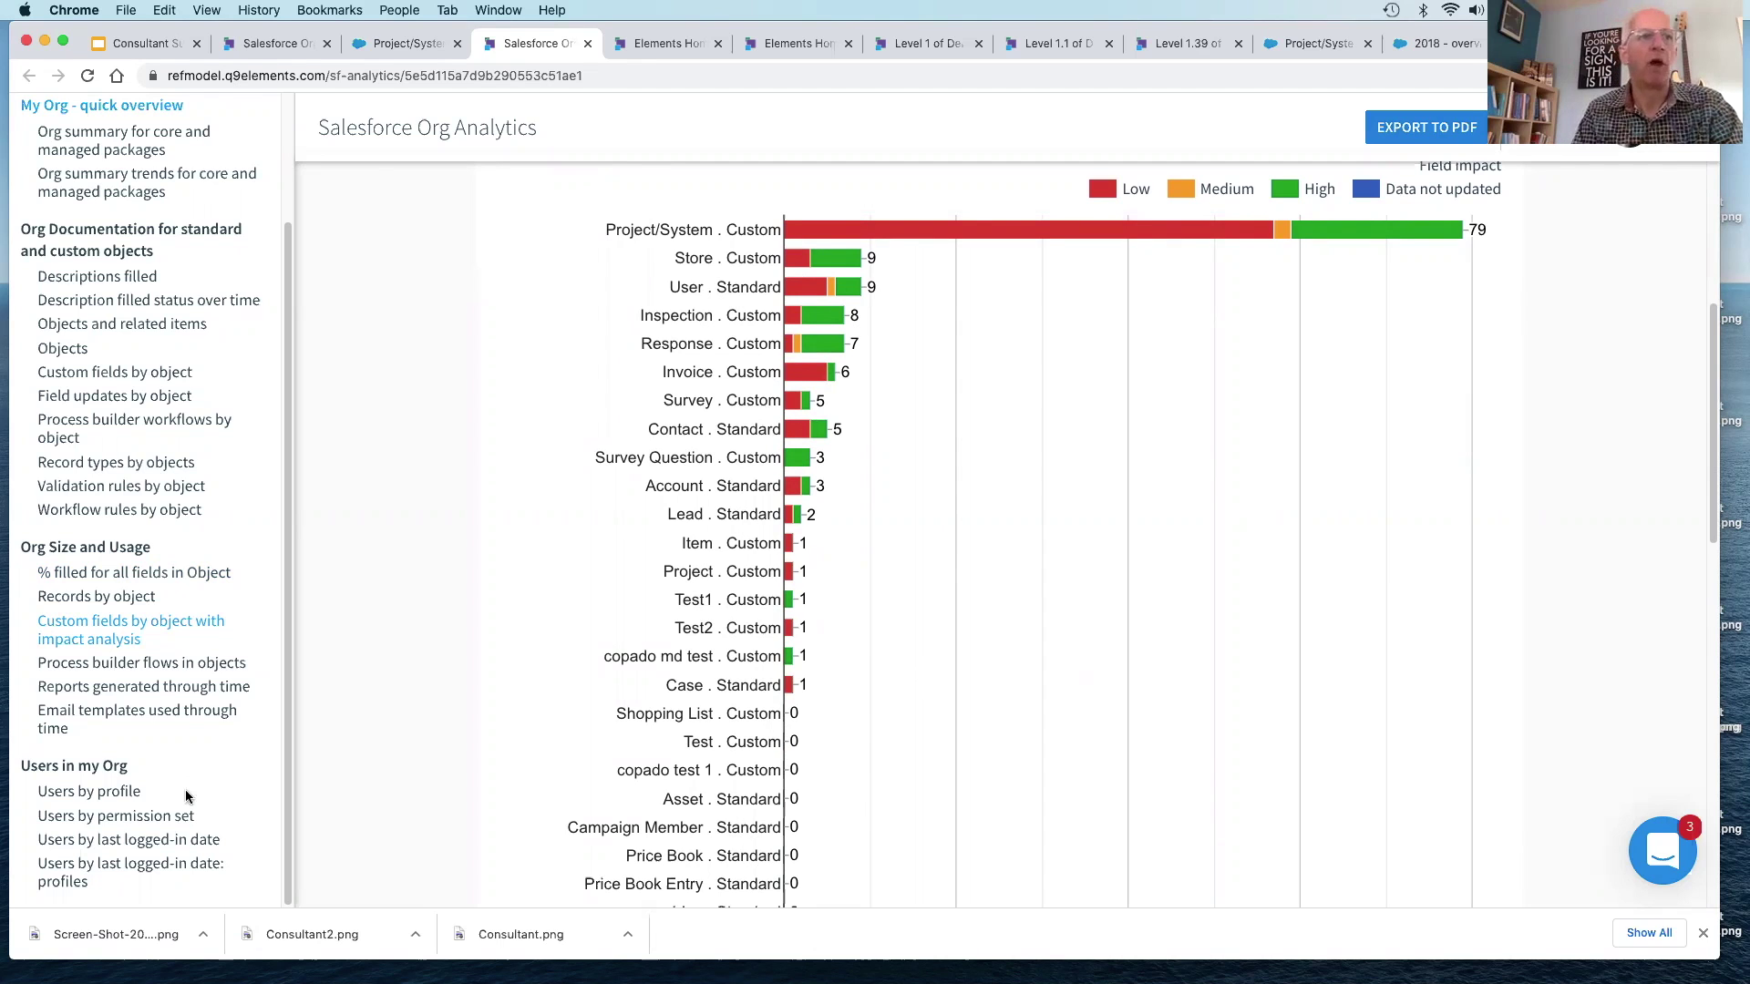
pyautogui.scroll(3, 187, 798)
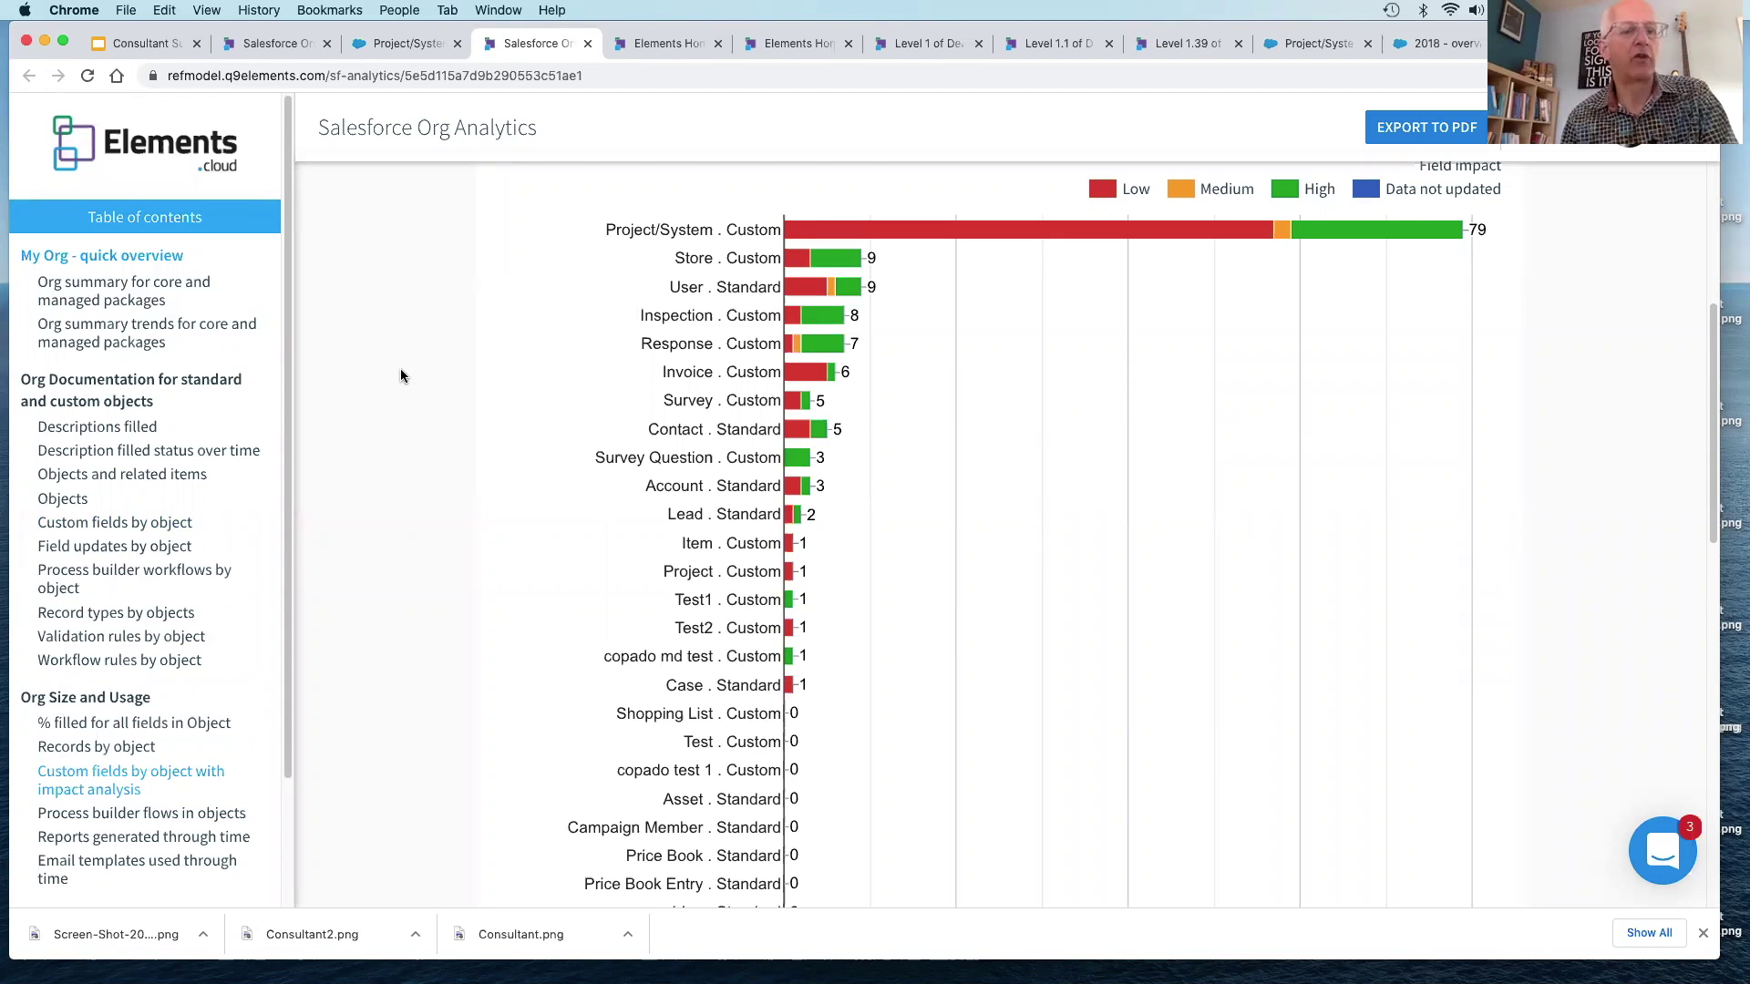
pyautogui.press('super+Tab')
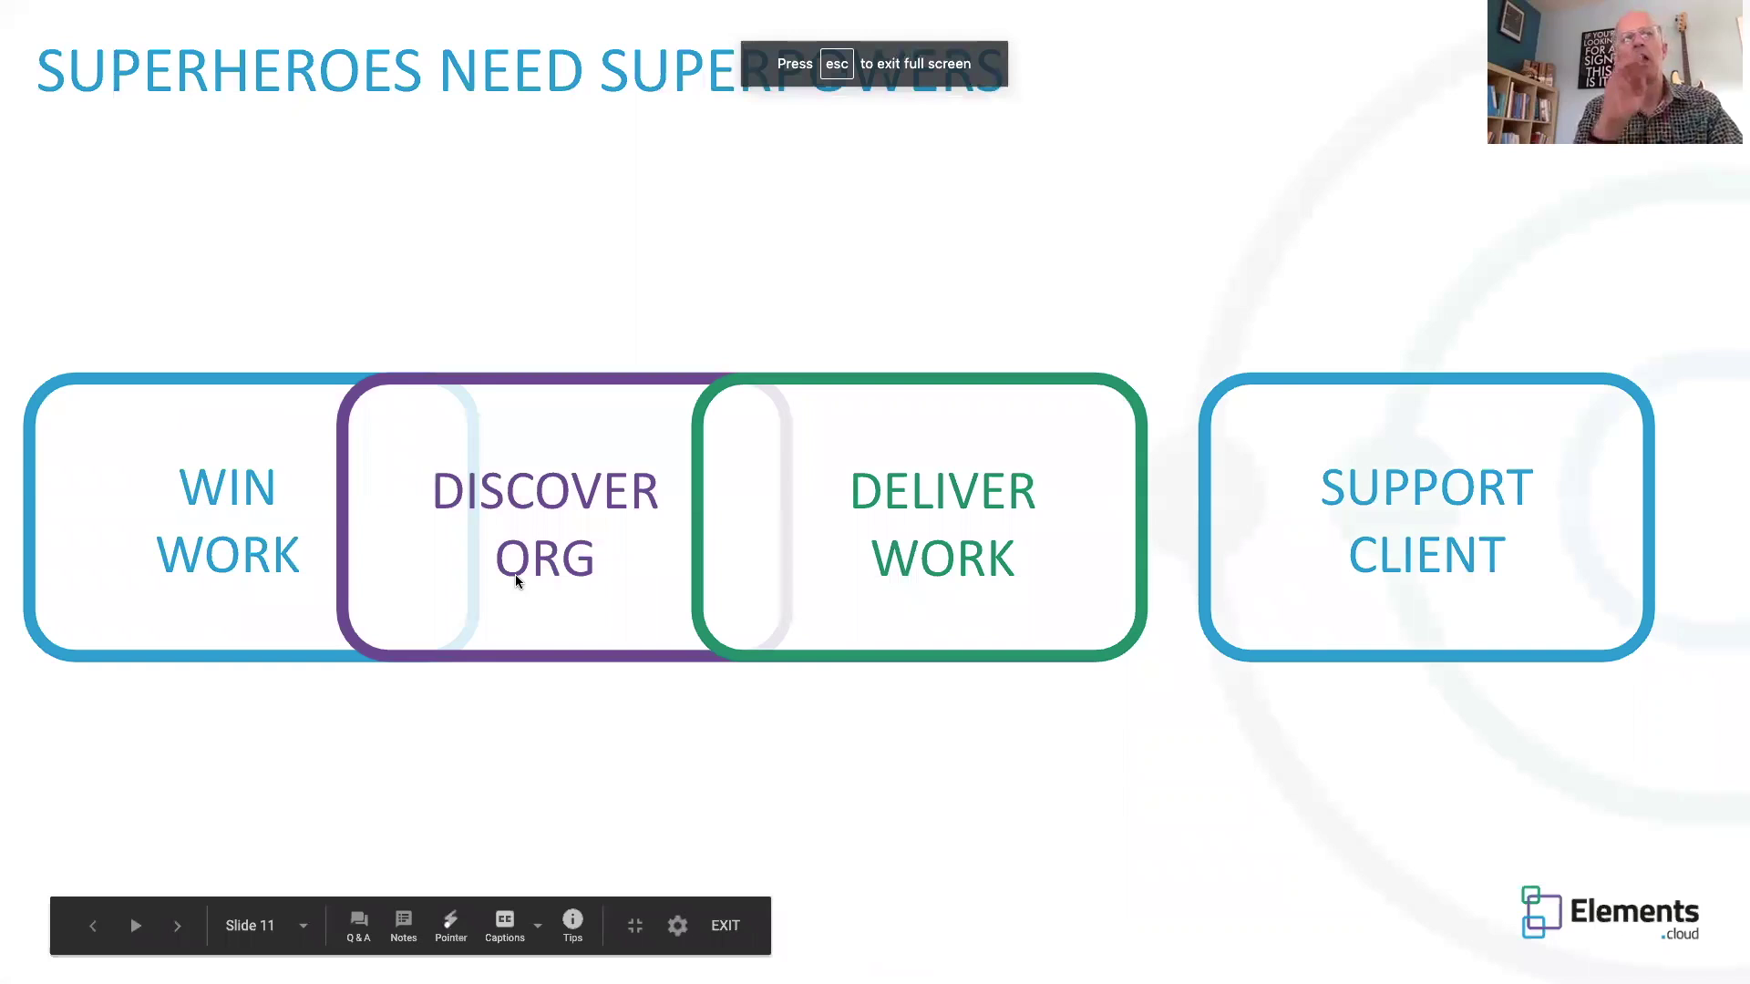
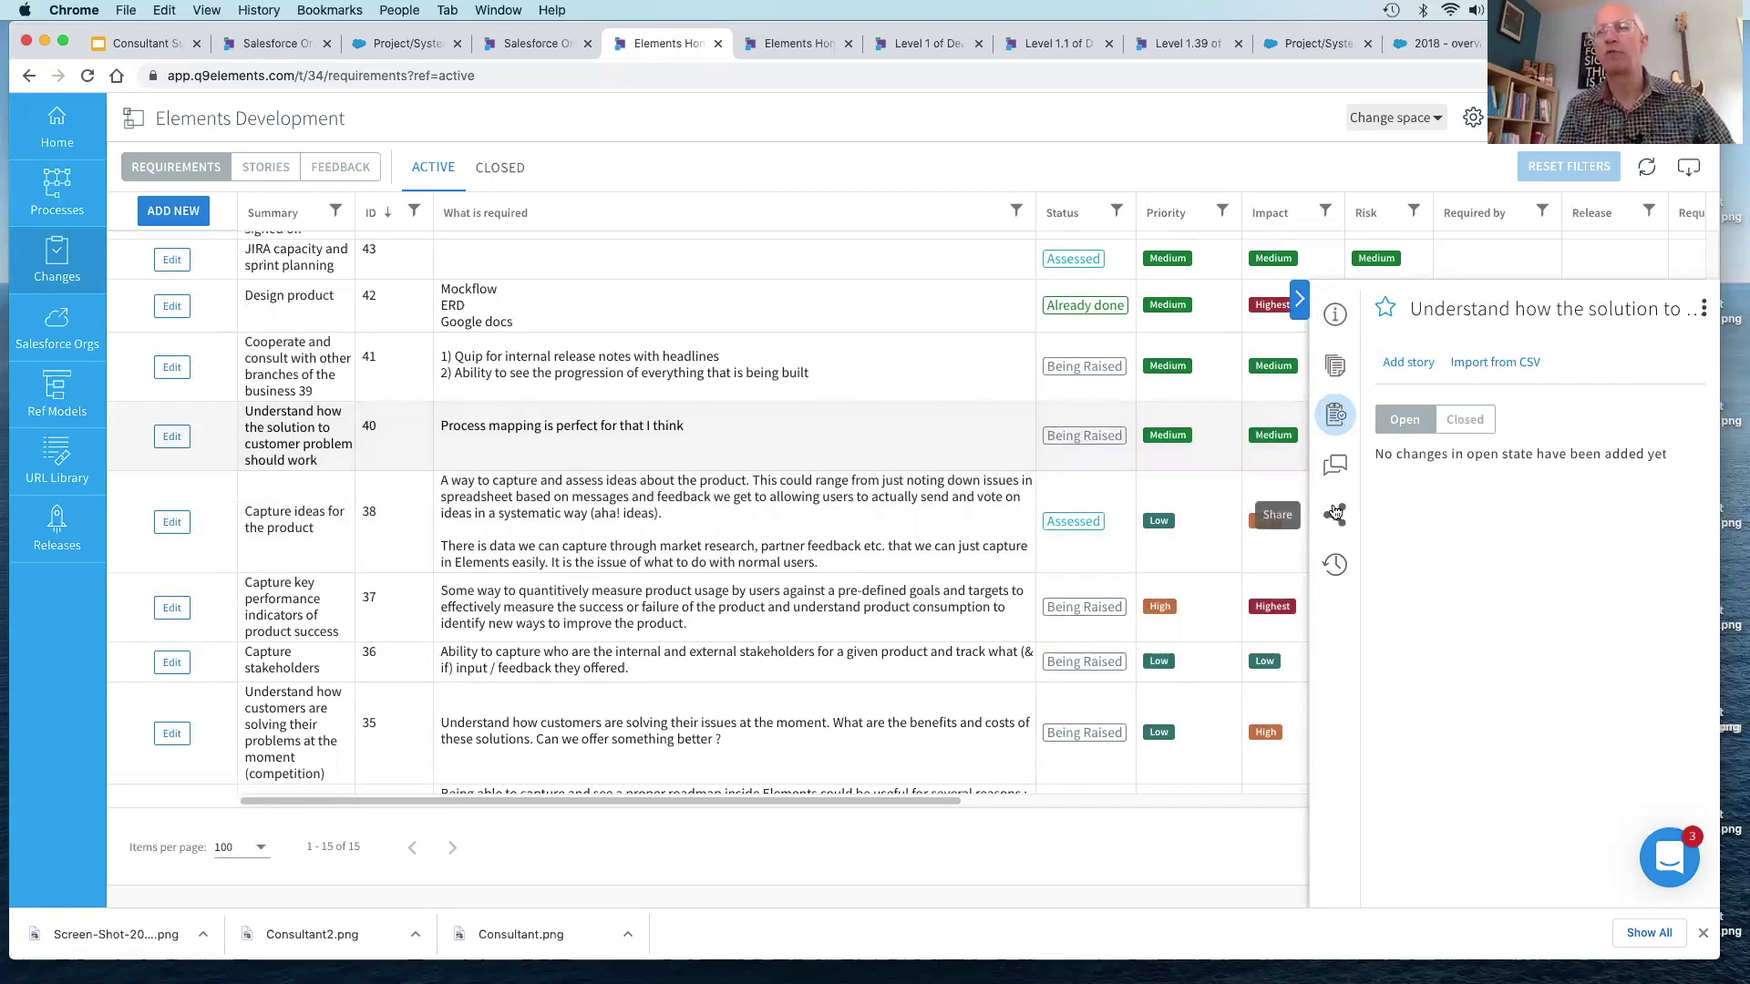
pyautogui.click(1336, 470)
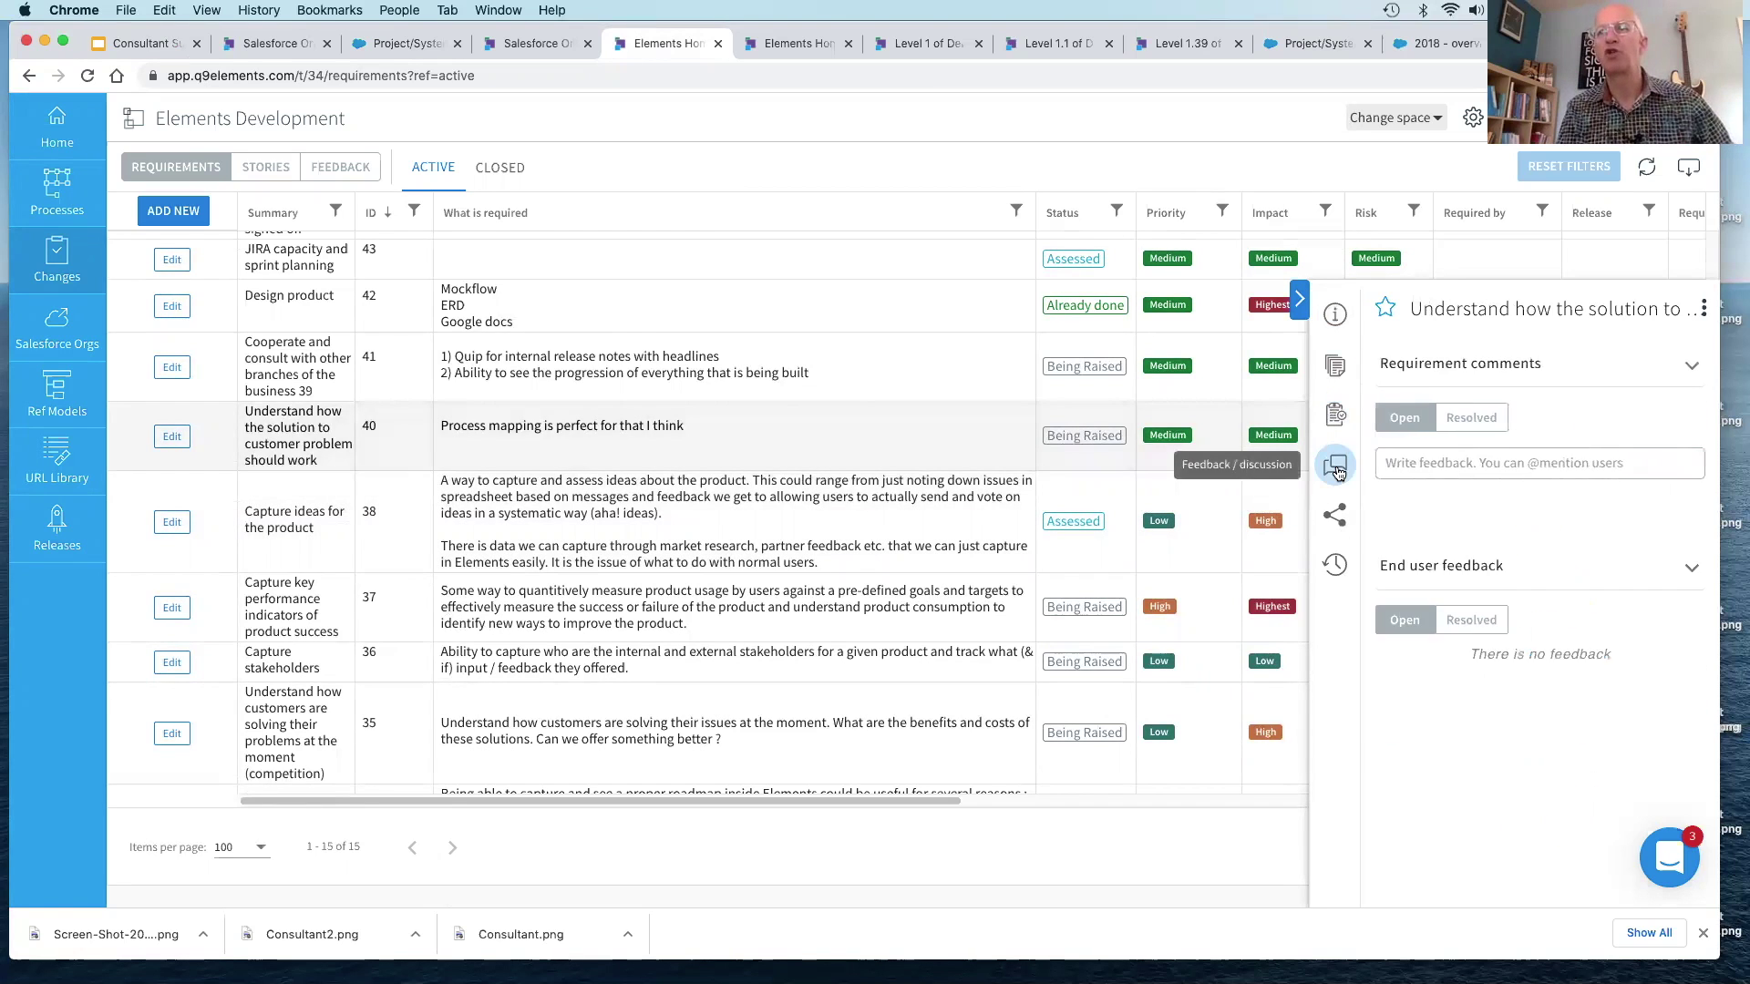
pyautogui.click(1420, 451)
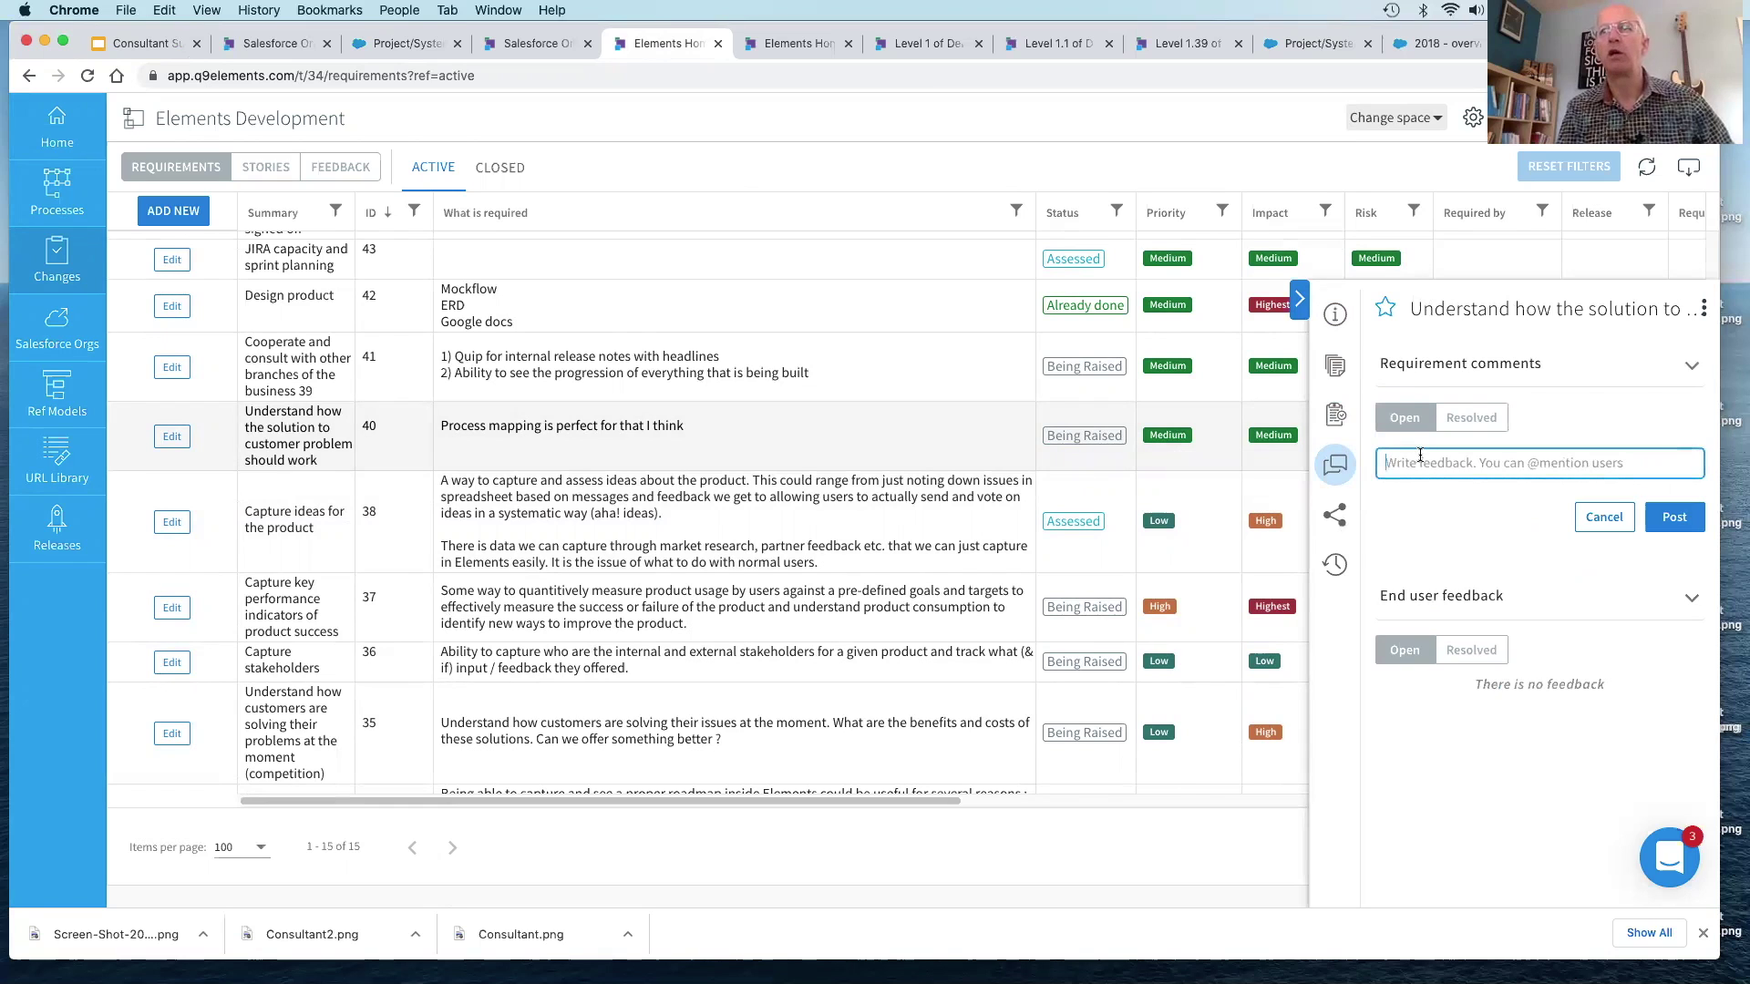
pyautogui.write('@')
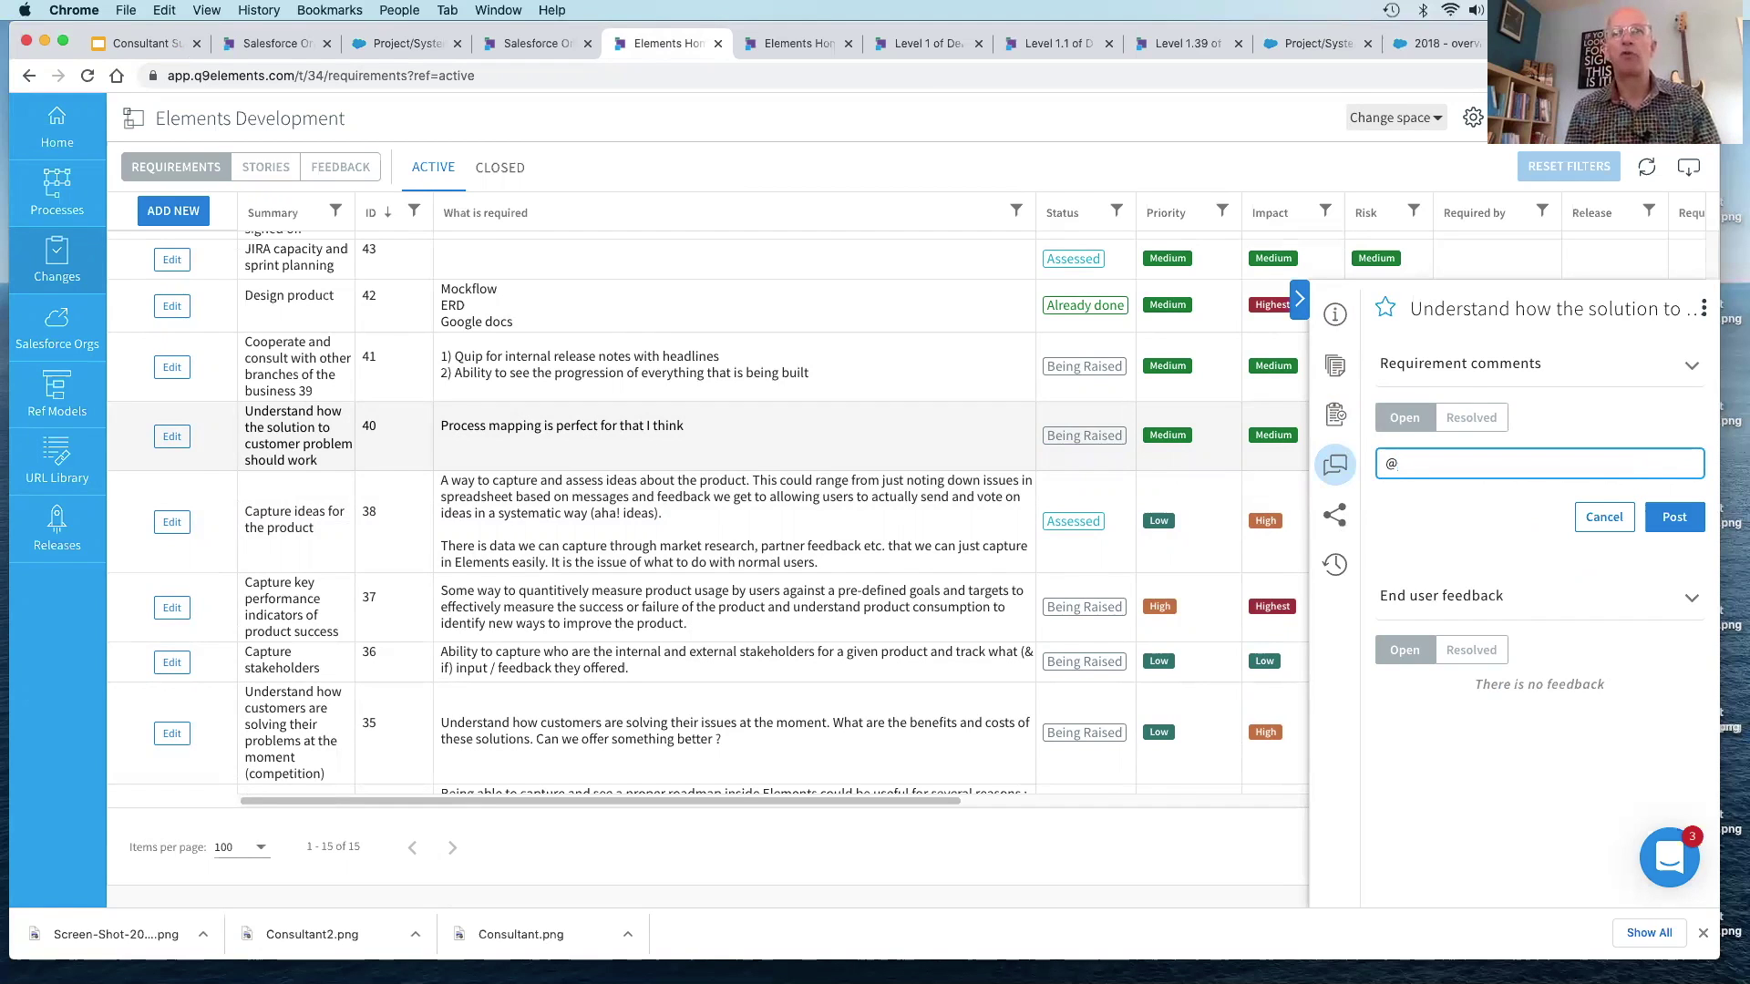
pyautogui.click(1335, 316)
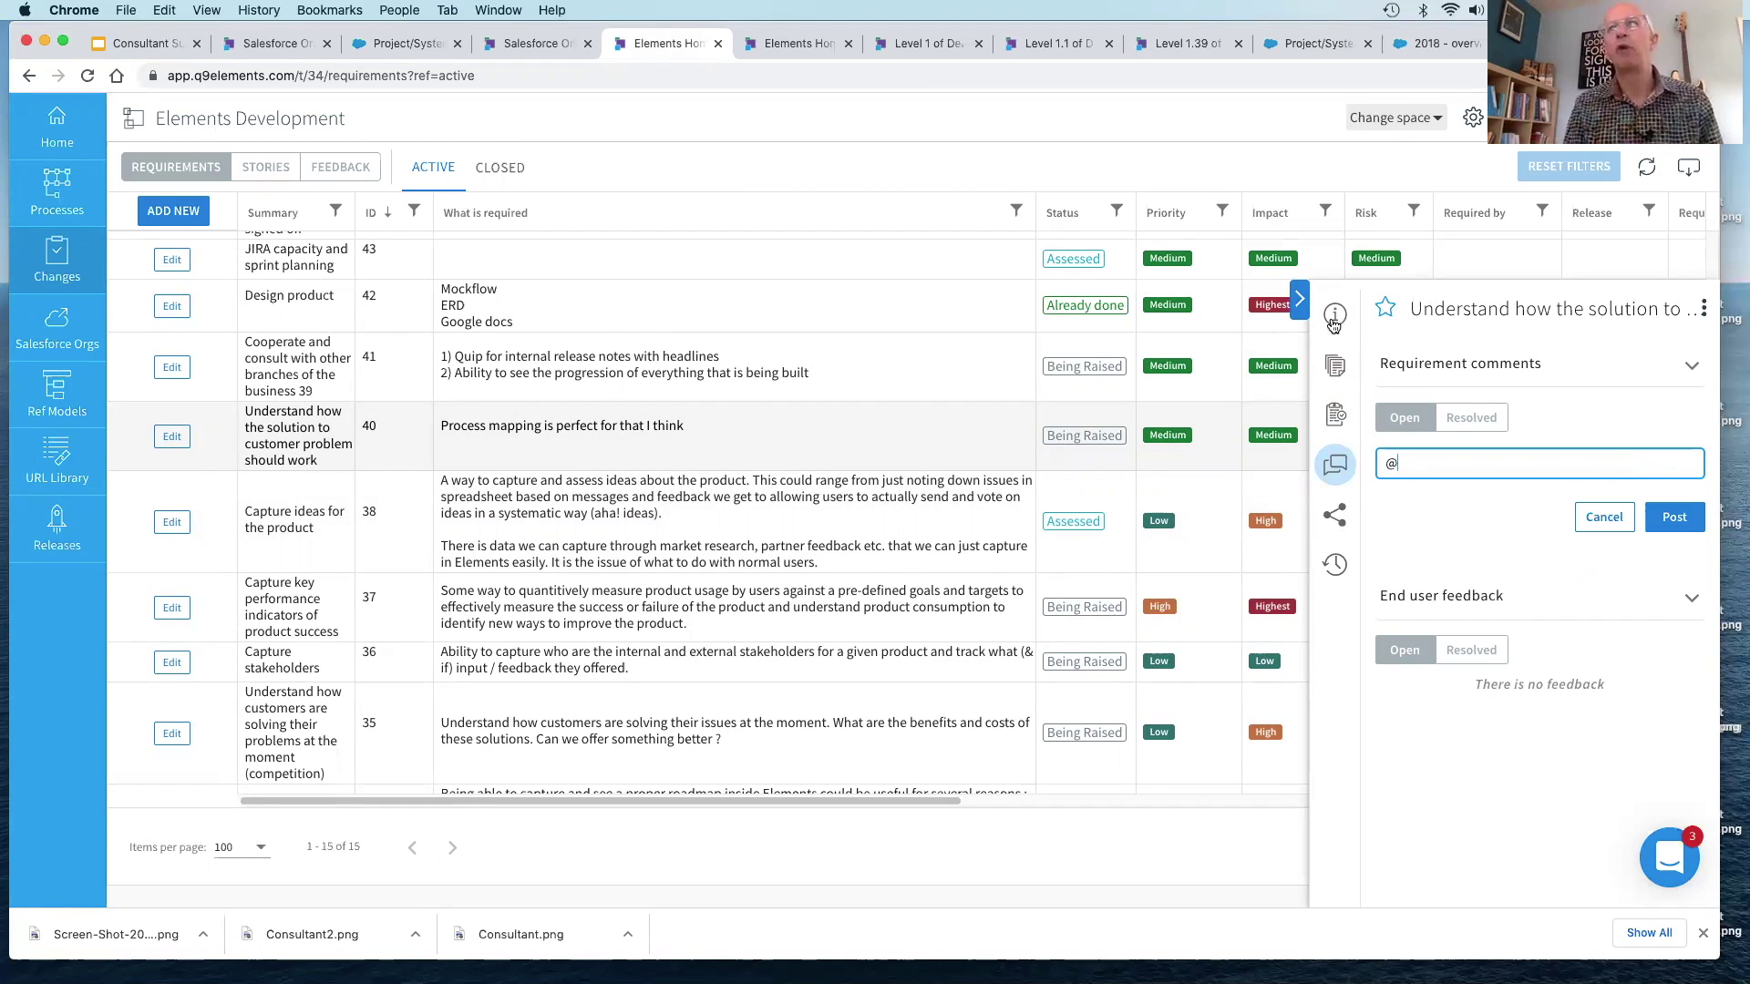
pyautogui.scroll(-1, 1454, 580)
pyautogui.scroll(1, 1453, 581)
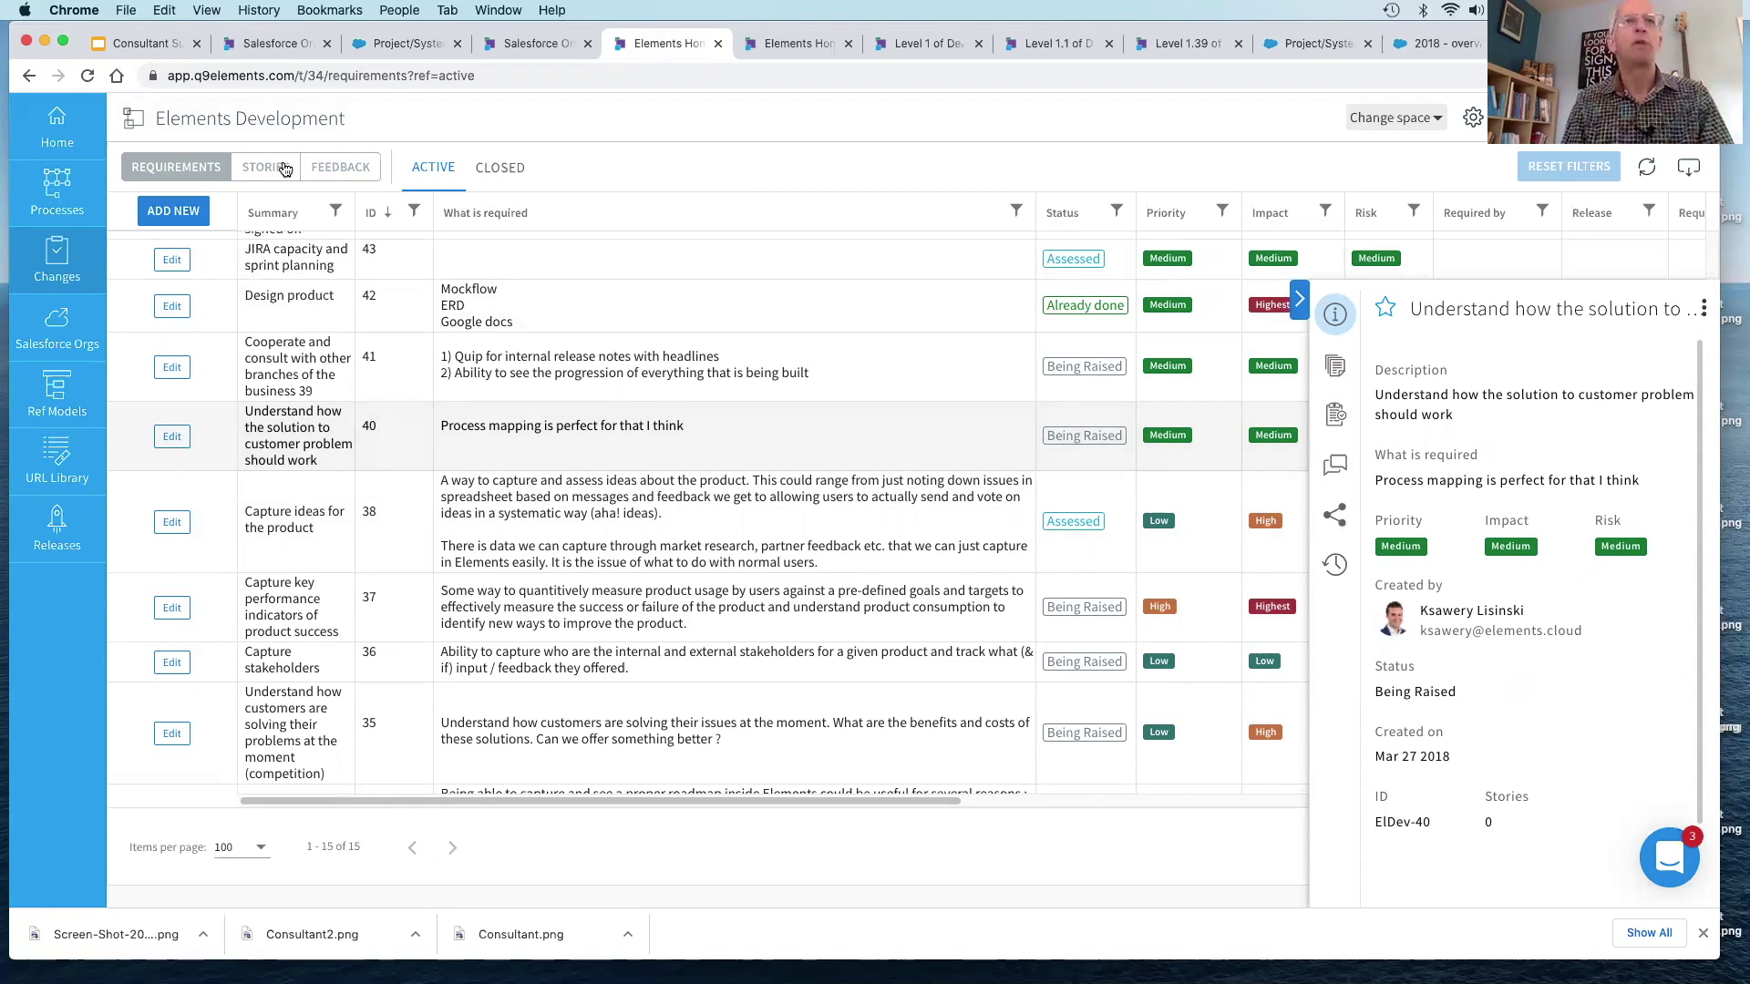
# Step: Switch to the stories list and read the full details of "When update a project should be able to edit budget", down to its Jira integration
pyautogui.click(773, 55)
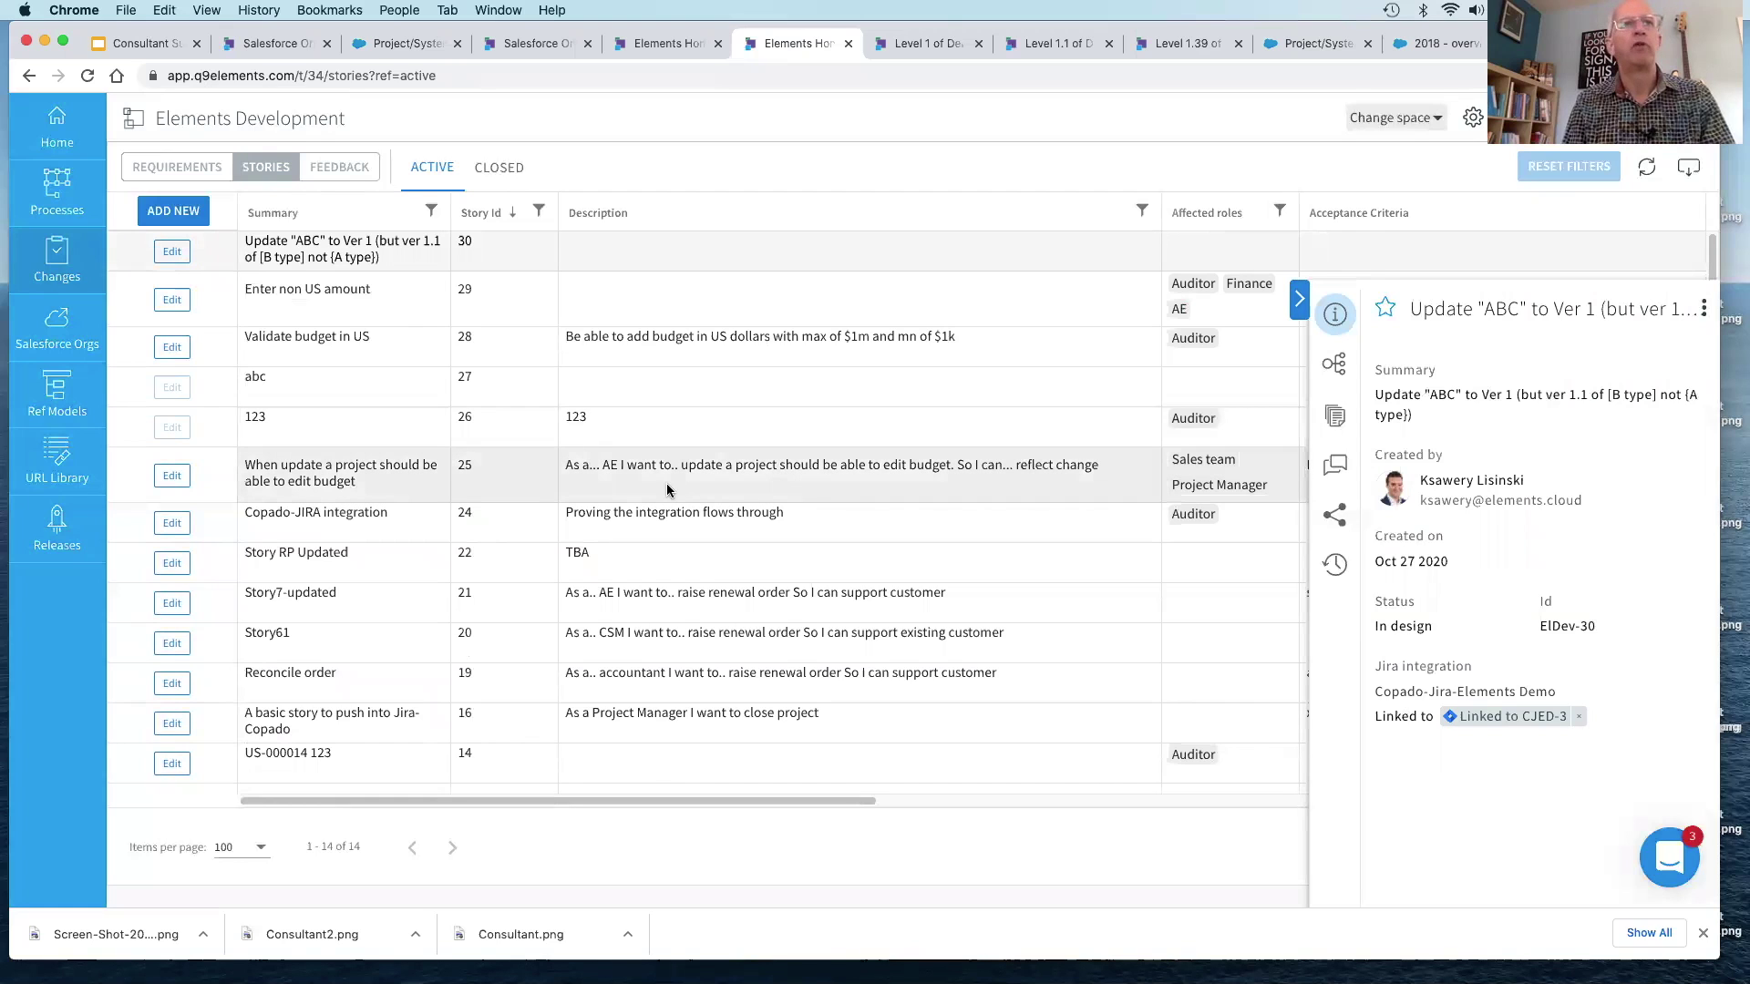
pyautogui.click(668, 490)
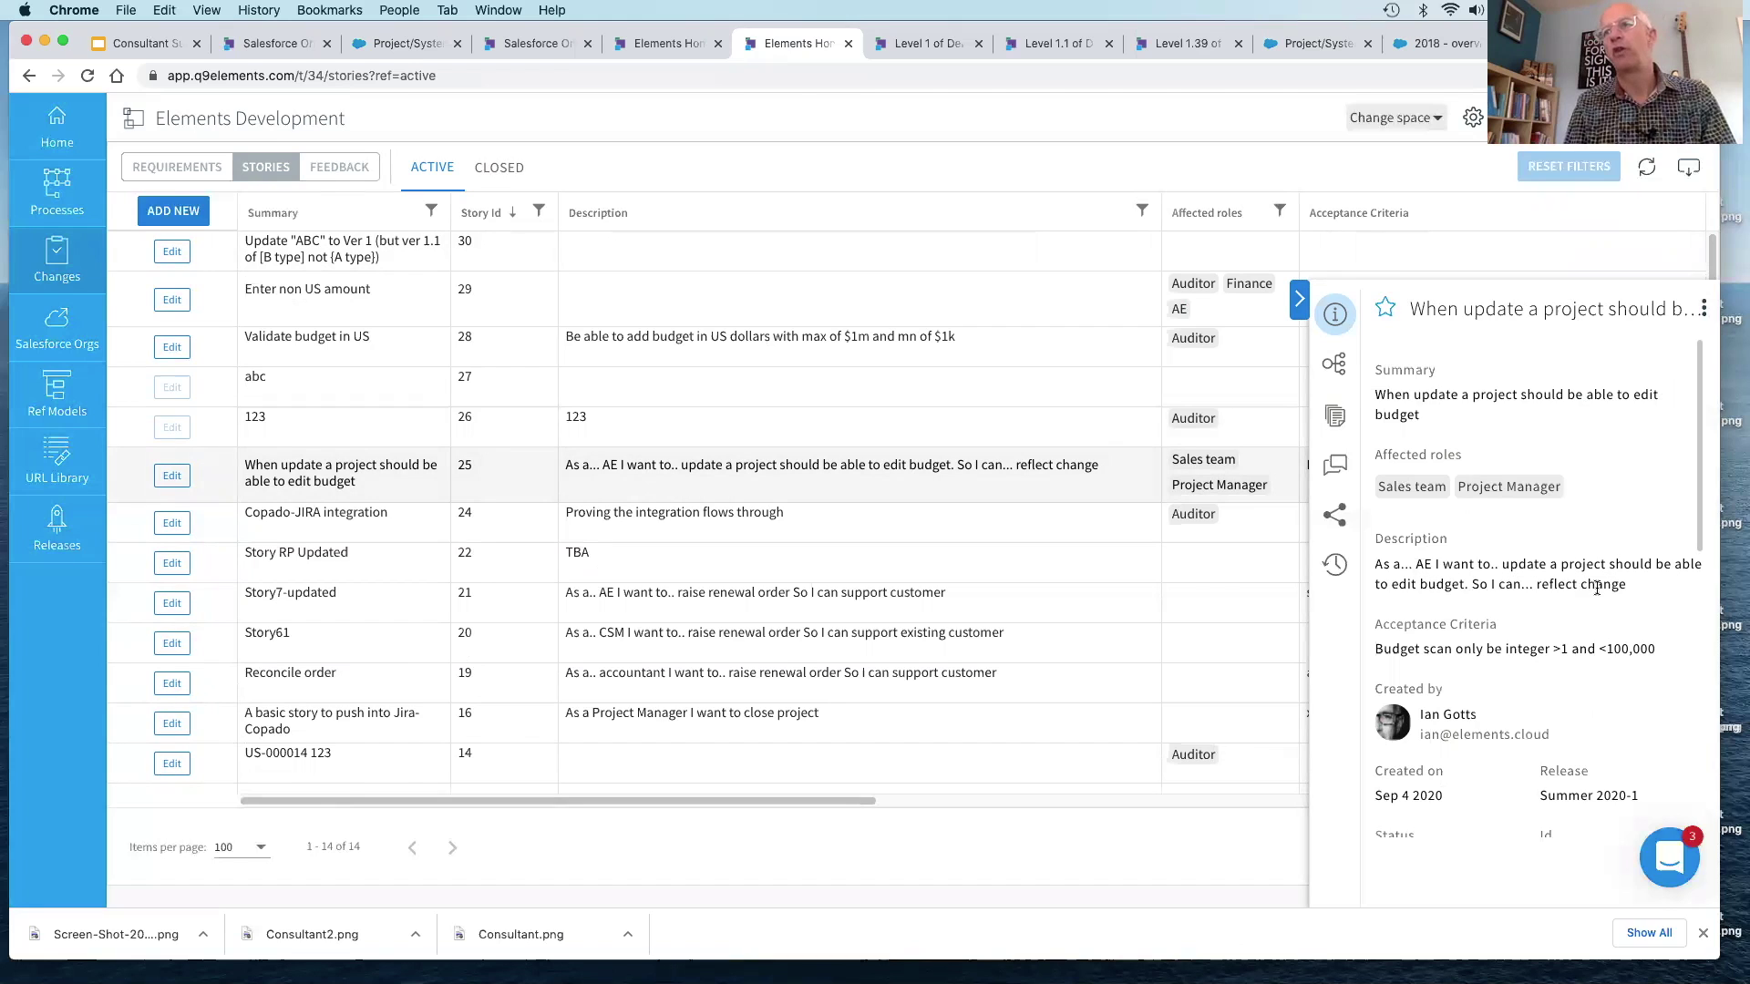
pyautogui.scroll(-4, 1550, 574)
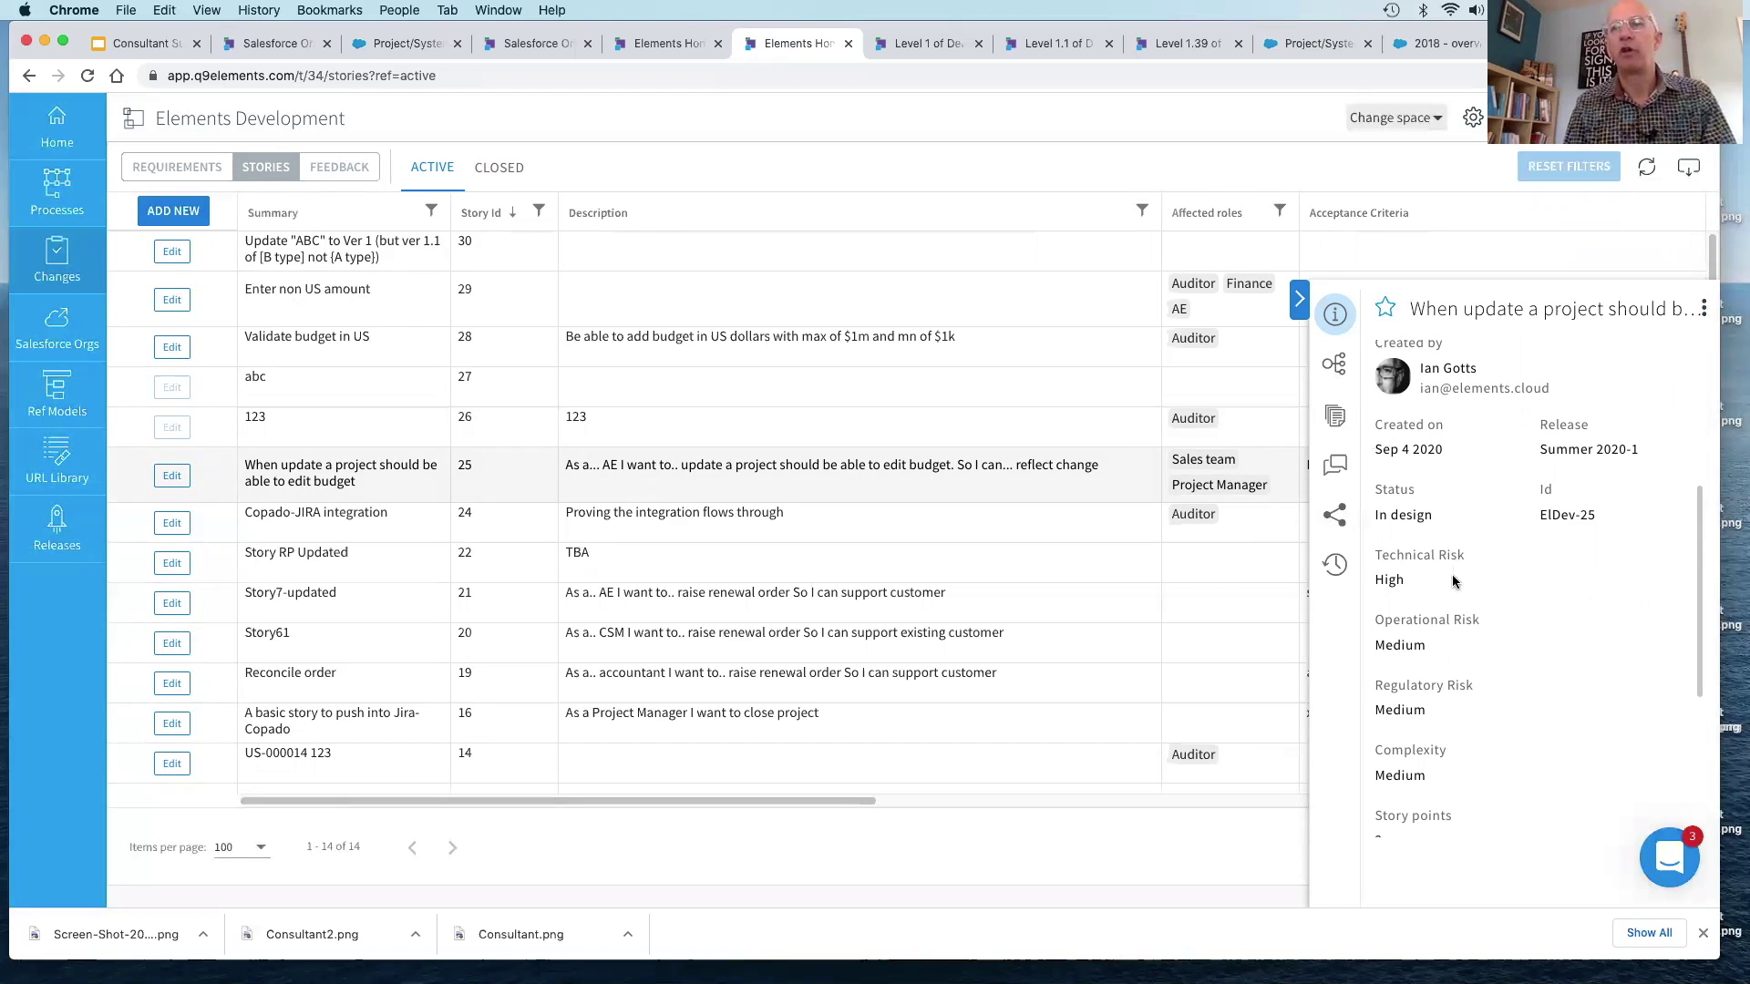
pyautogui.scroll(-2, 1453, 581)
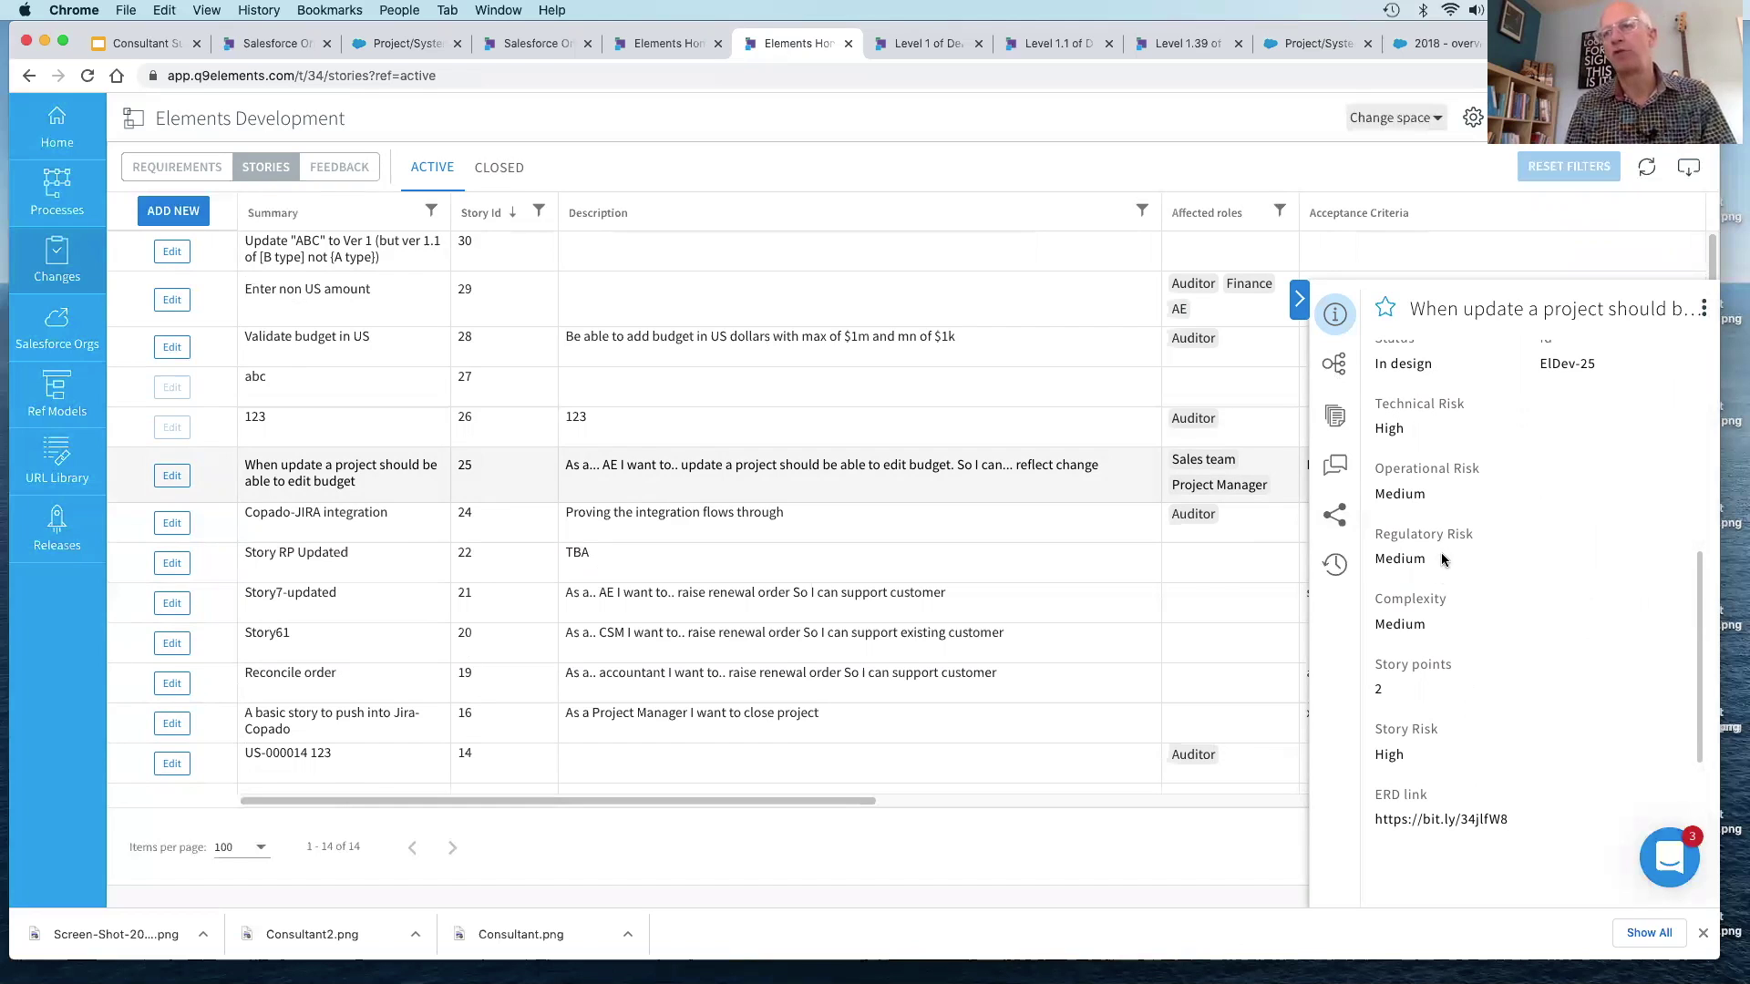
pyautogui.scroll(-3, 1441, 704)
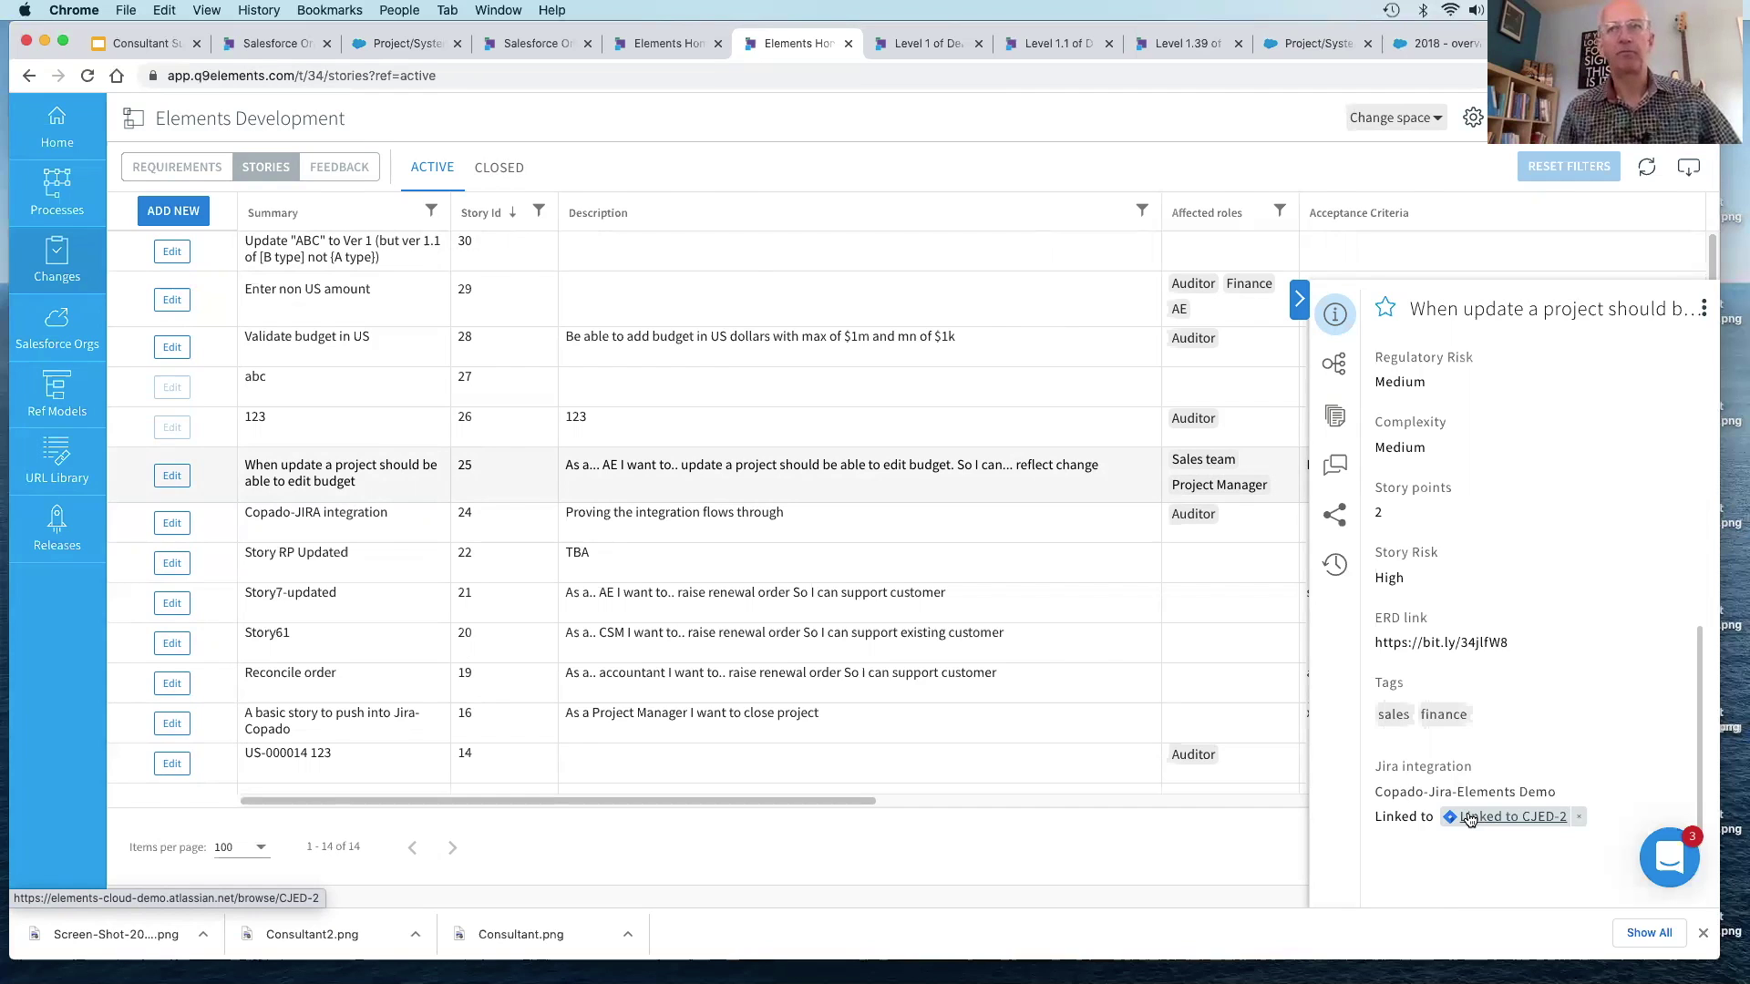
# Step: Review the story's impact assessment, inspecting the linked Project/System object, Budget field and two budget validation rules
pyautogui.click(1340, 365)
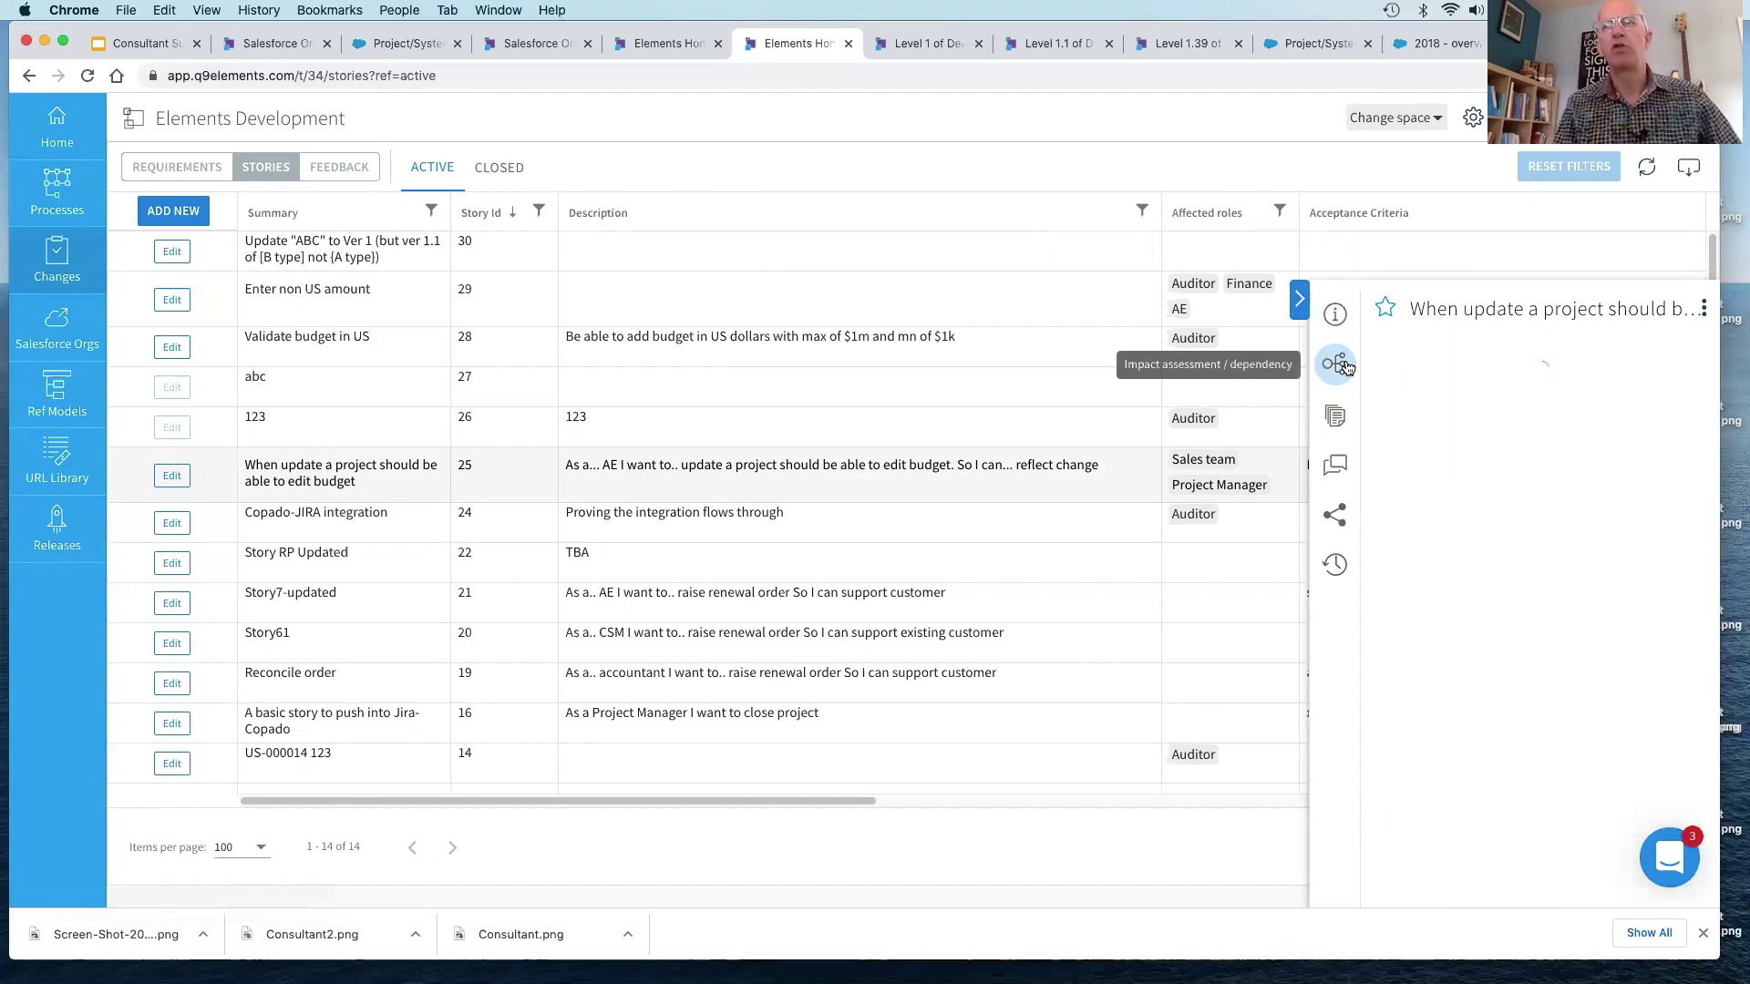
pyautogui.moveTo(1461, 408)
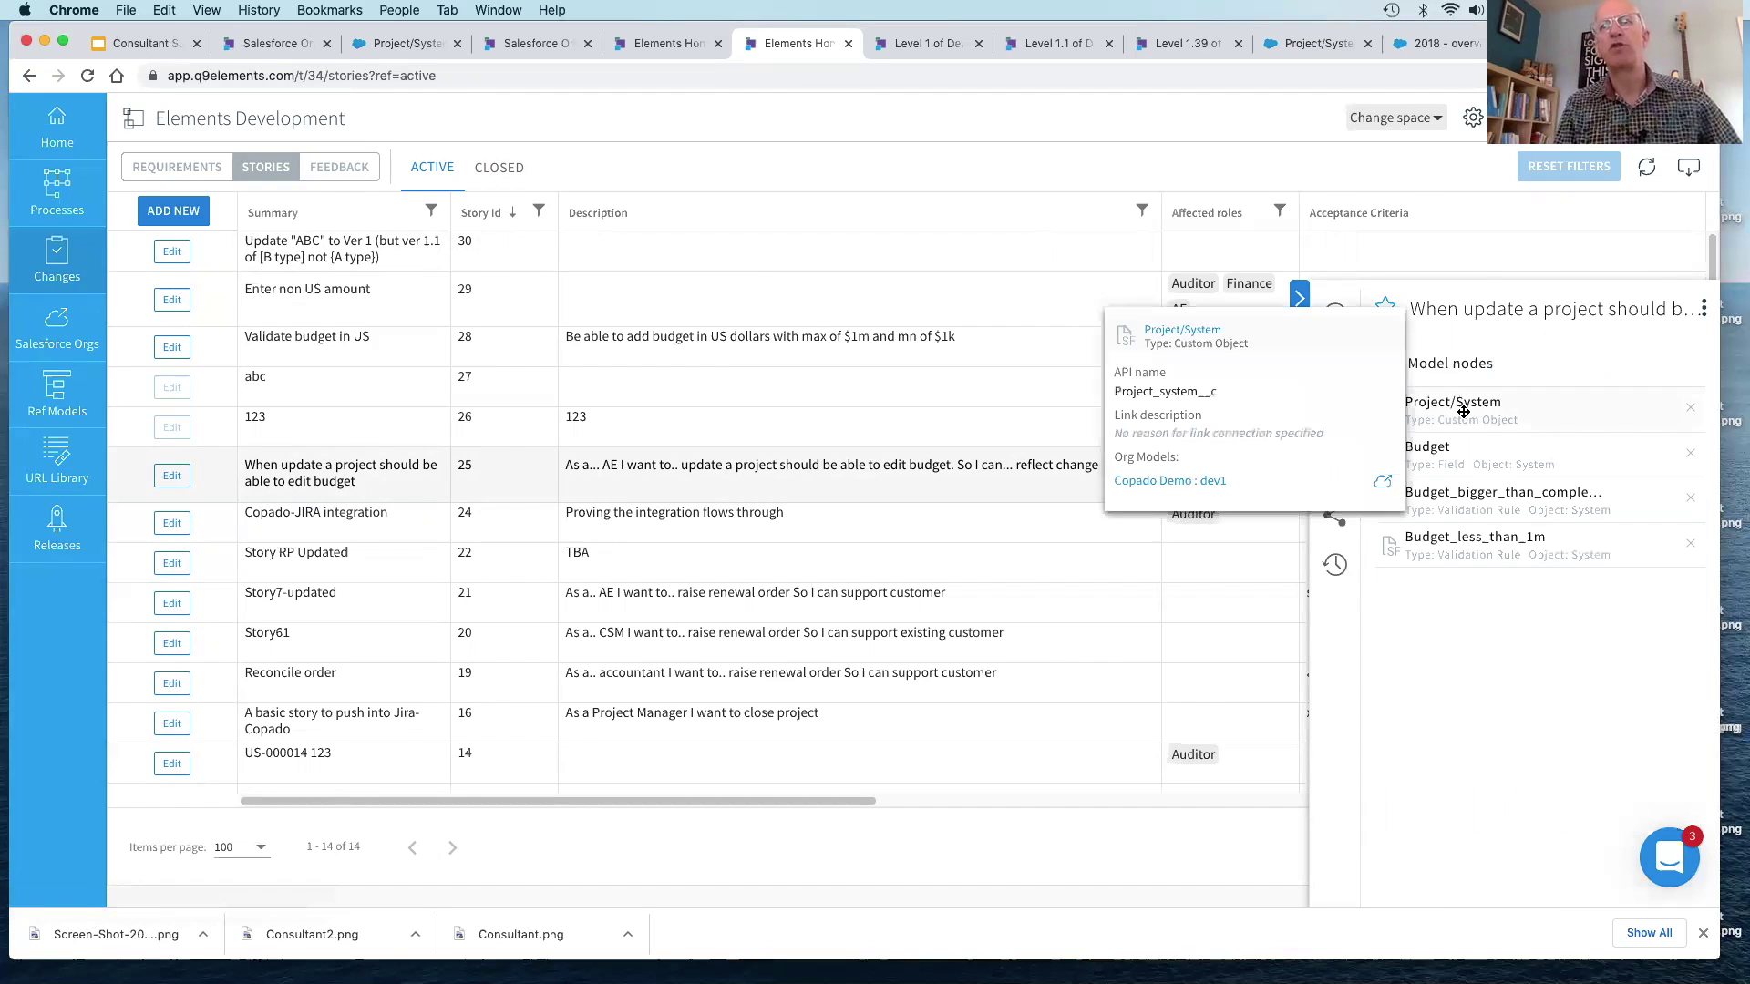
pyautogui.moveTo(1466, 446)
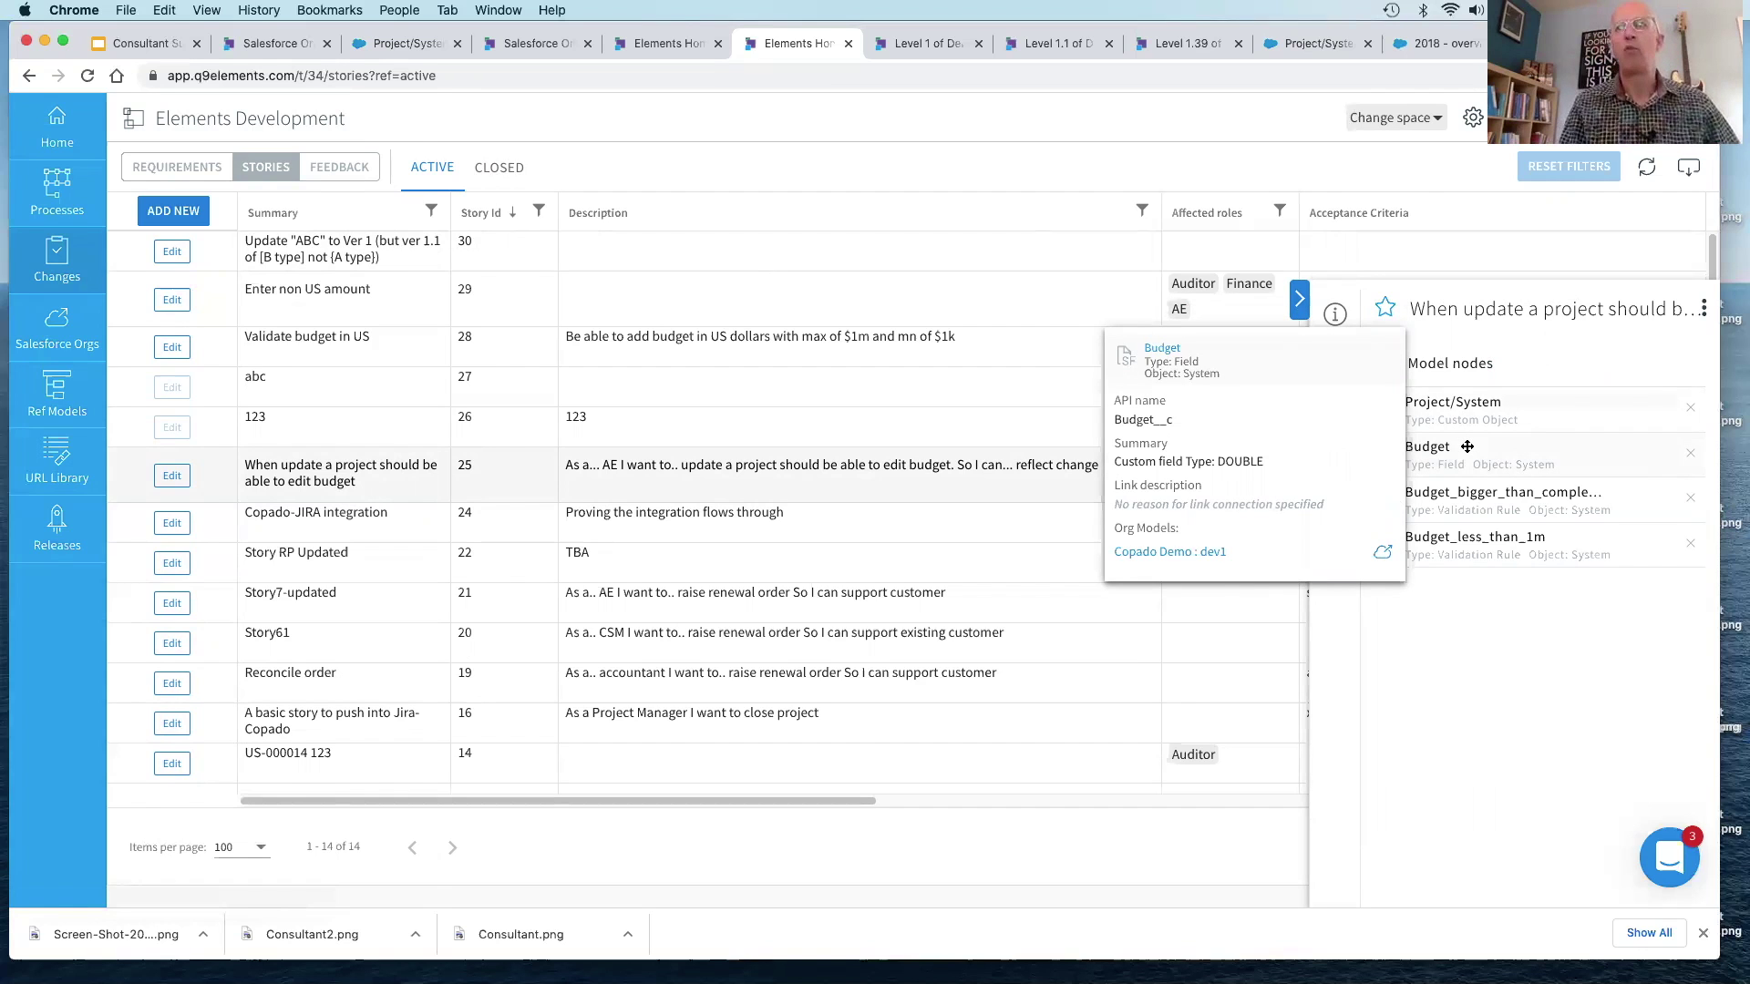
pyautogui.moveTo(1466, 493)
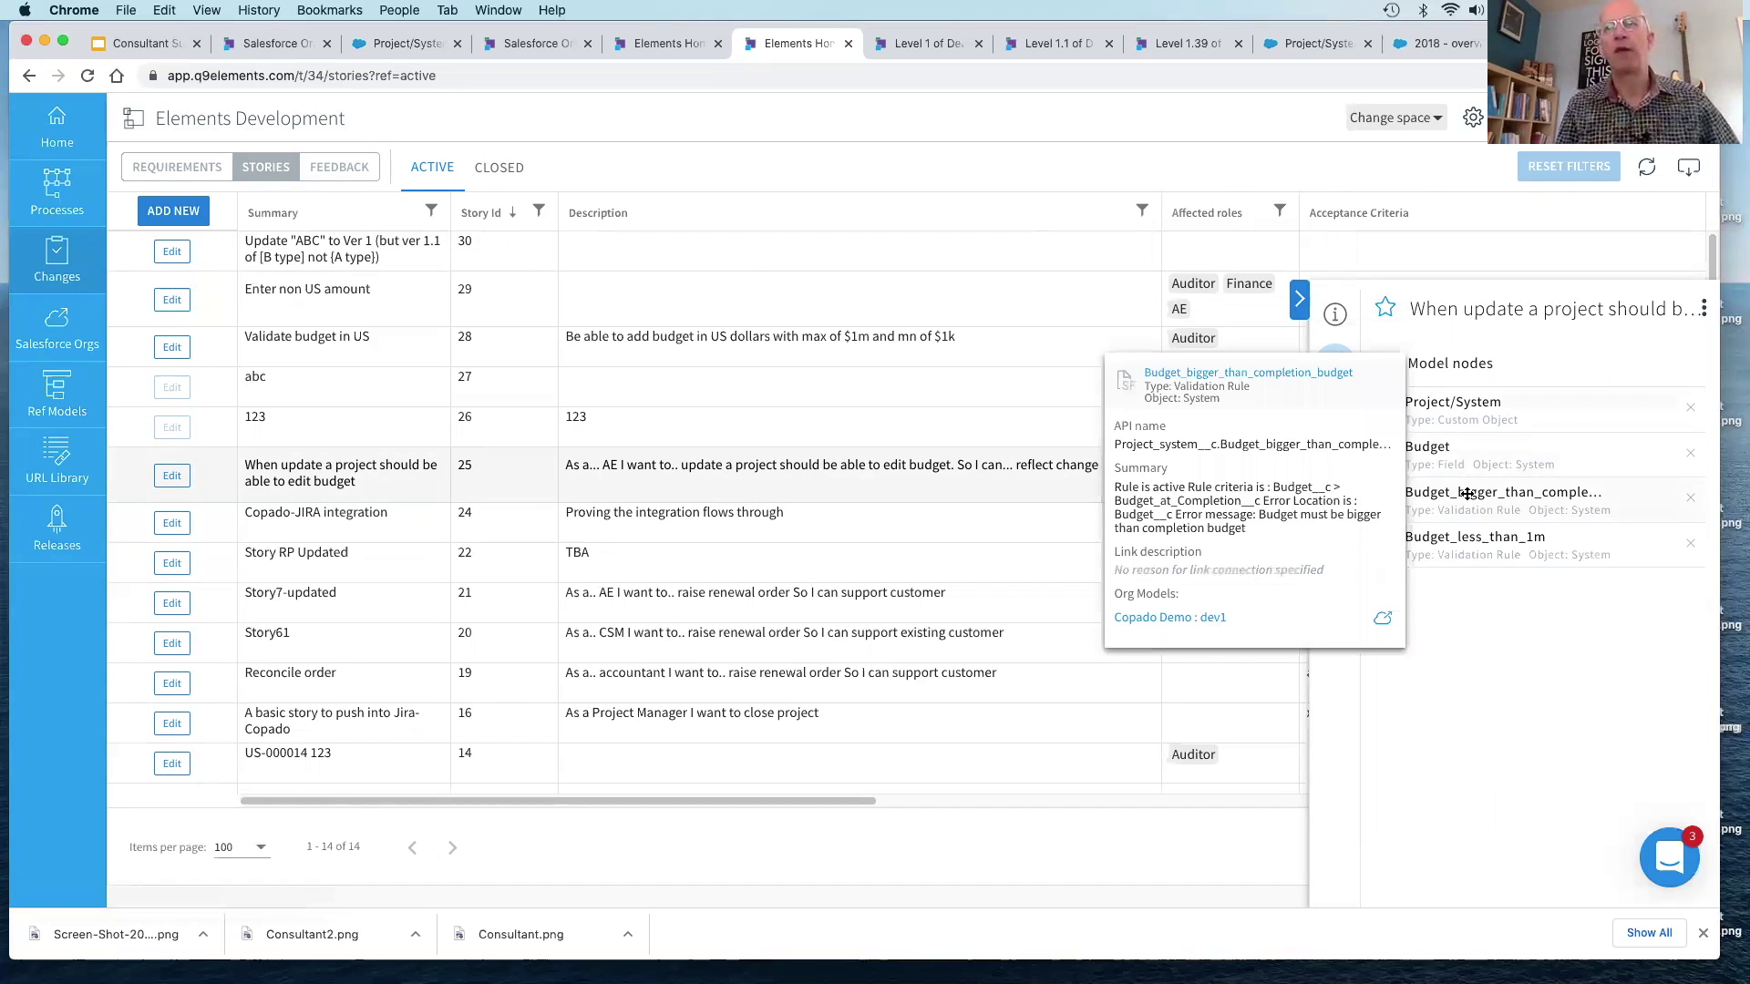
pyautogui.moveTo(1467, 538)
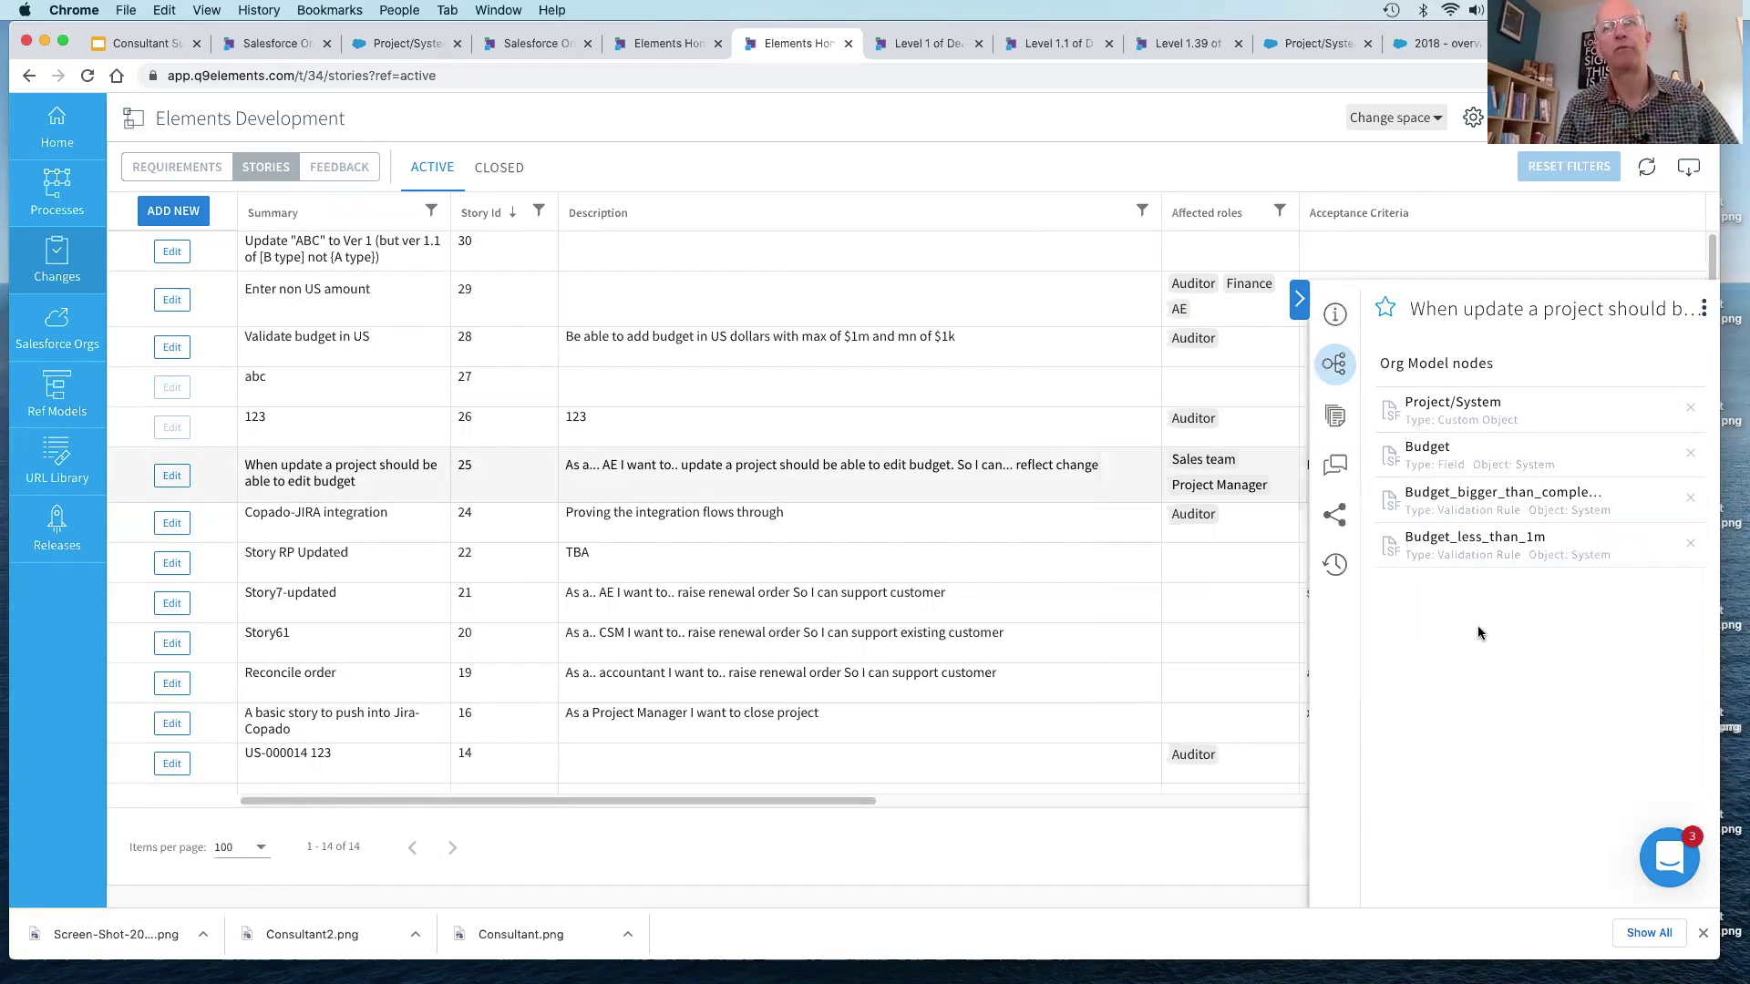
# Step: Examine the story's documentation links and process activities, and view its comments and end user feedback
pyautogui.click(1332, 418)
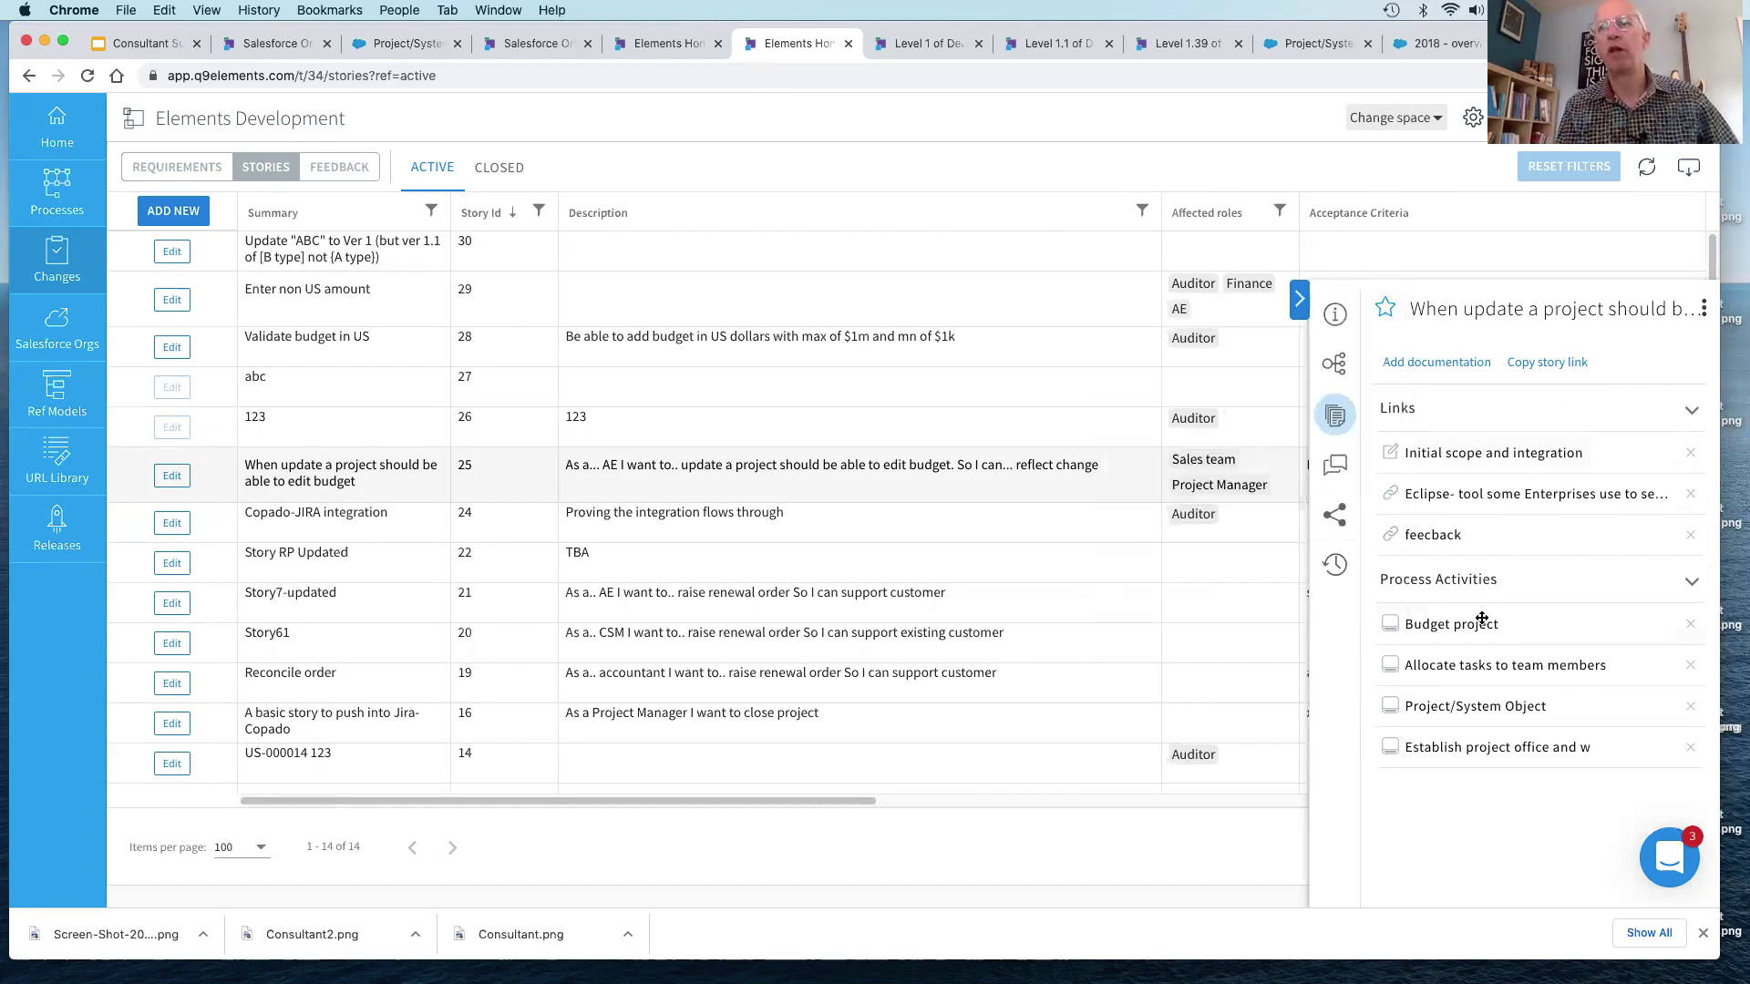
pyautogui.moveTo(1482, 619)
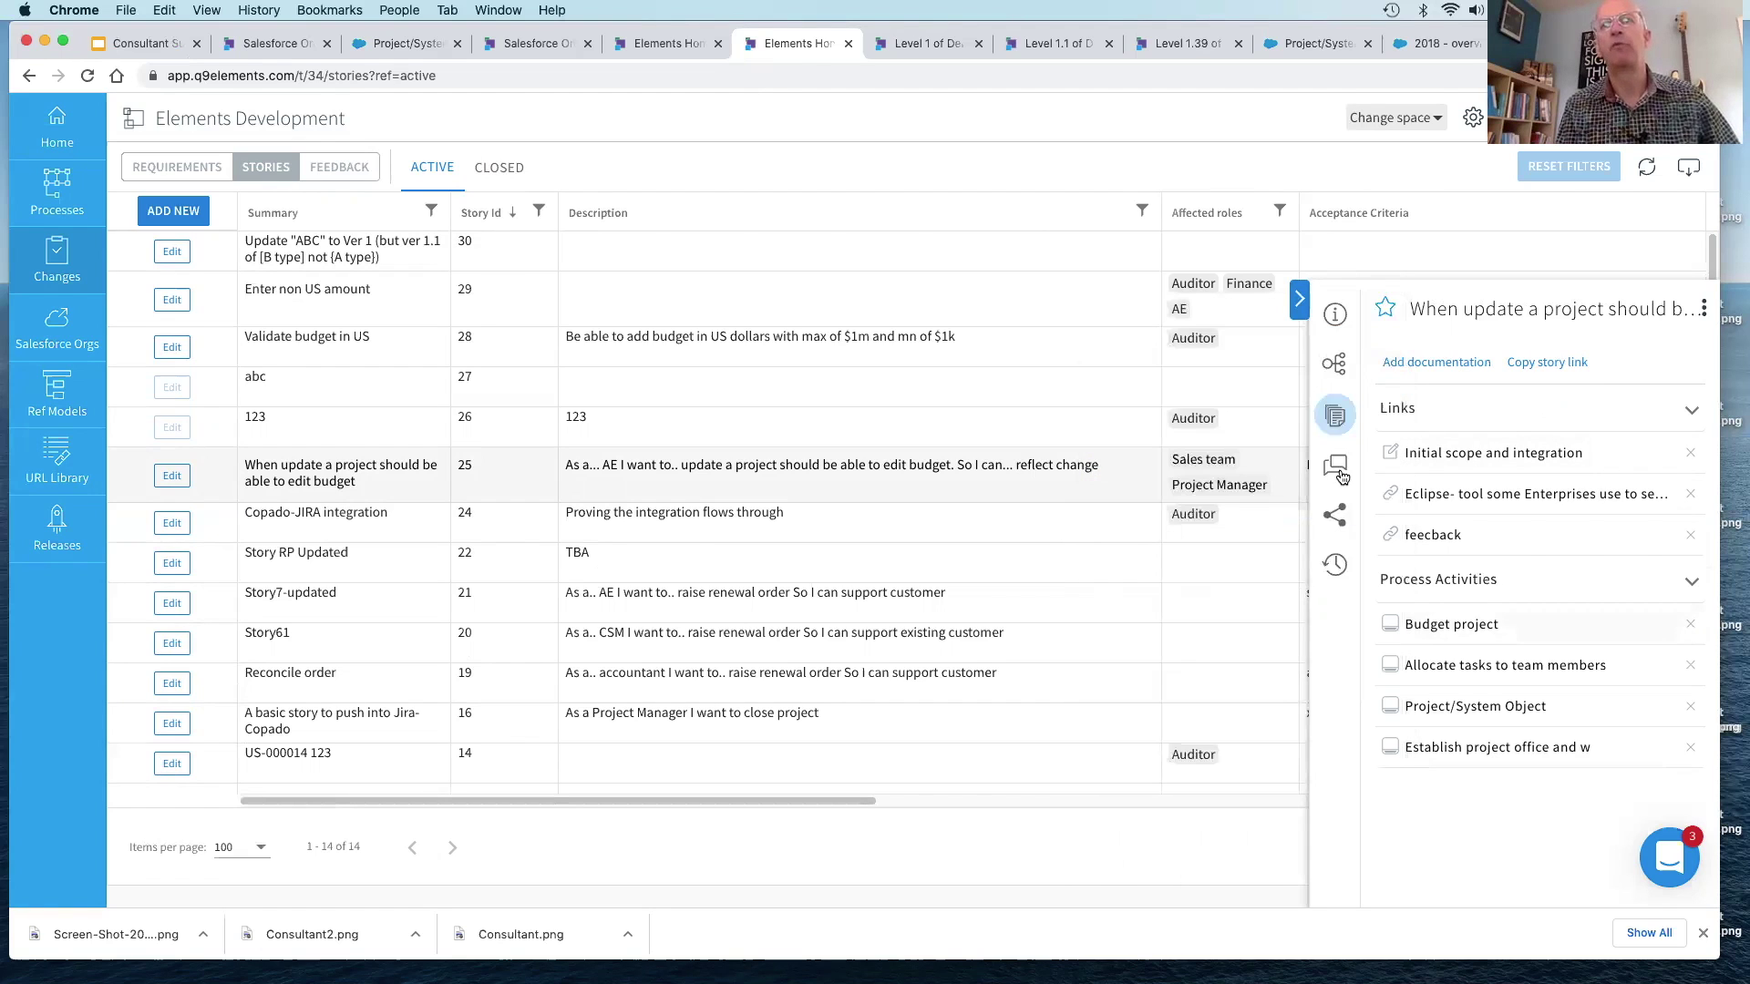
pyautogui.click(1339, 472)
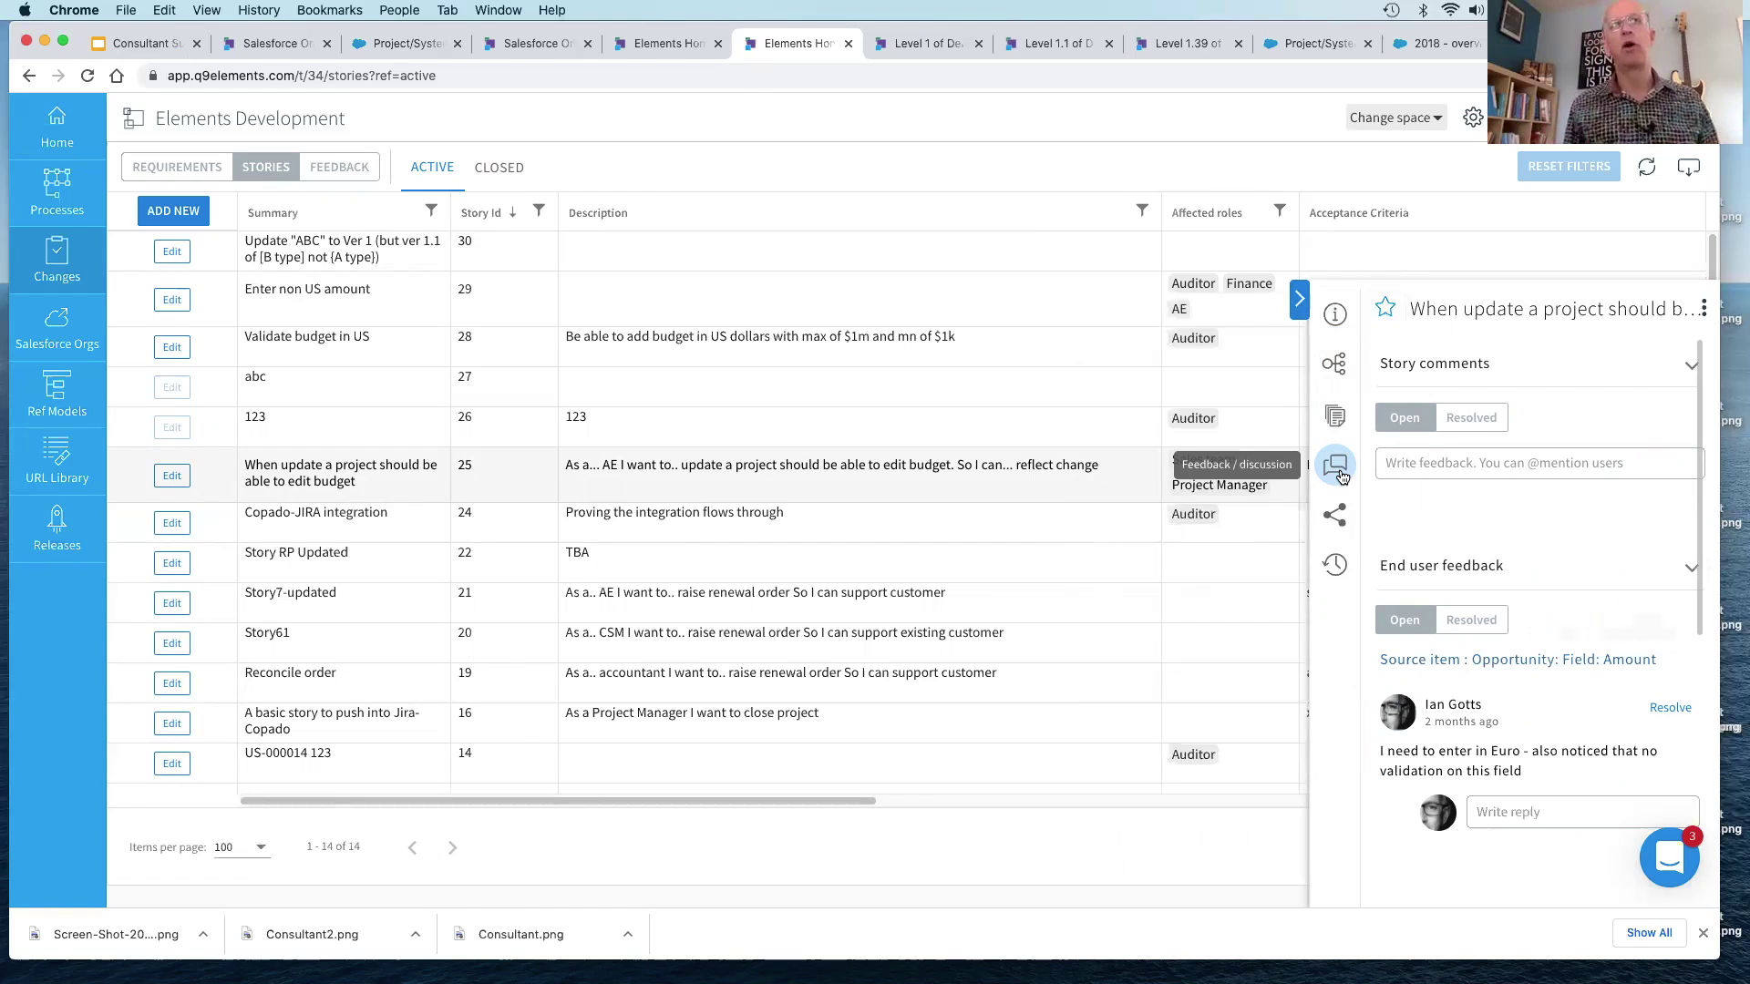
# Step: Switch to the Deliver project/systems process diagram and review its published version's details, its version and release history, and the Scope project drill-down
pyautogui.click(922, 46)
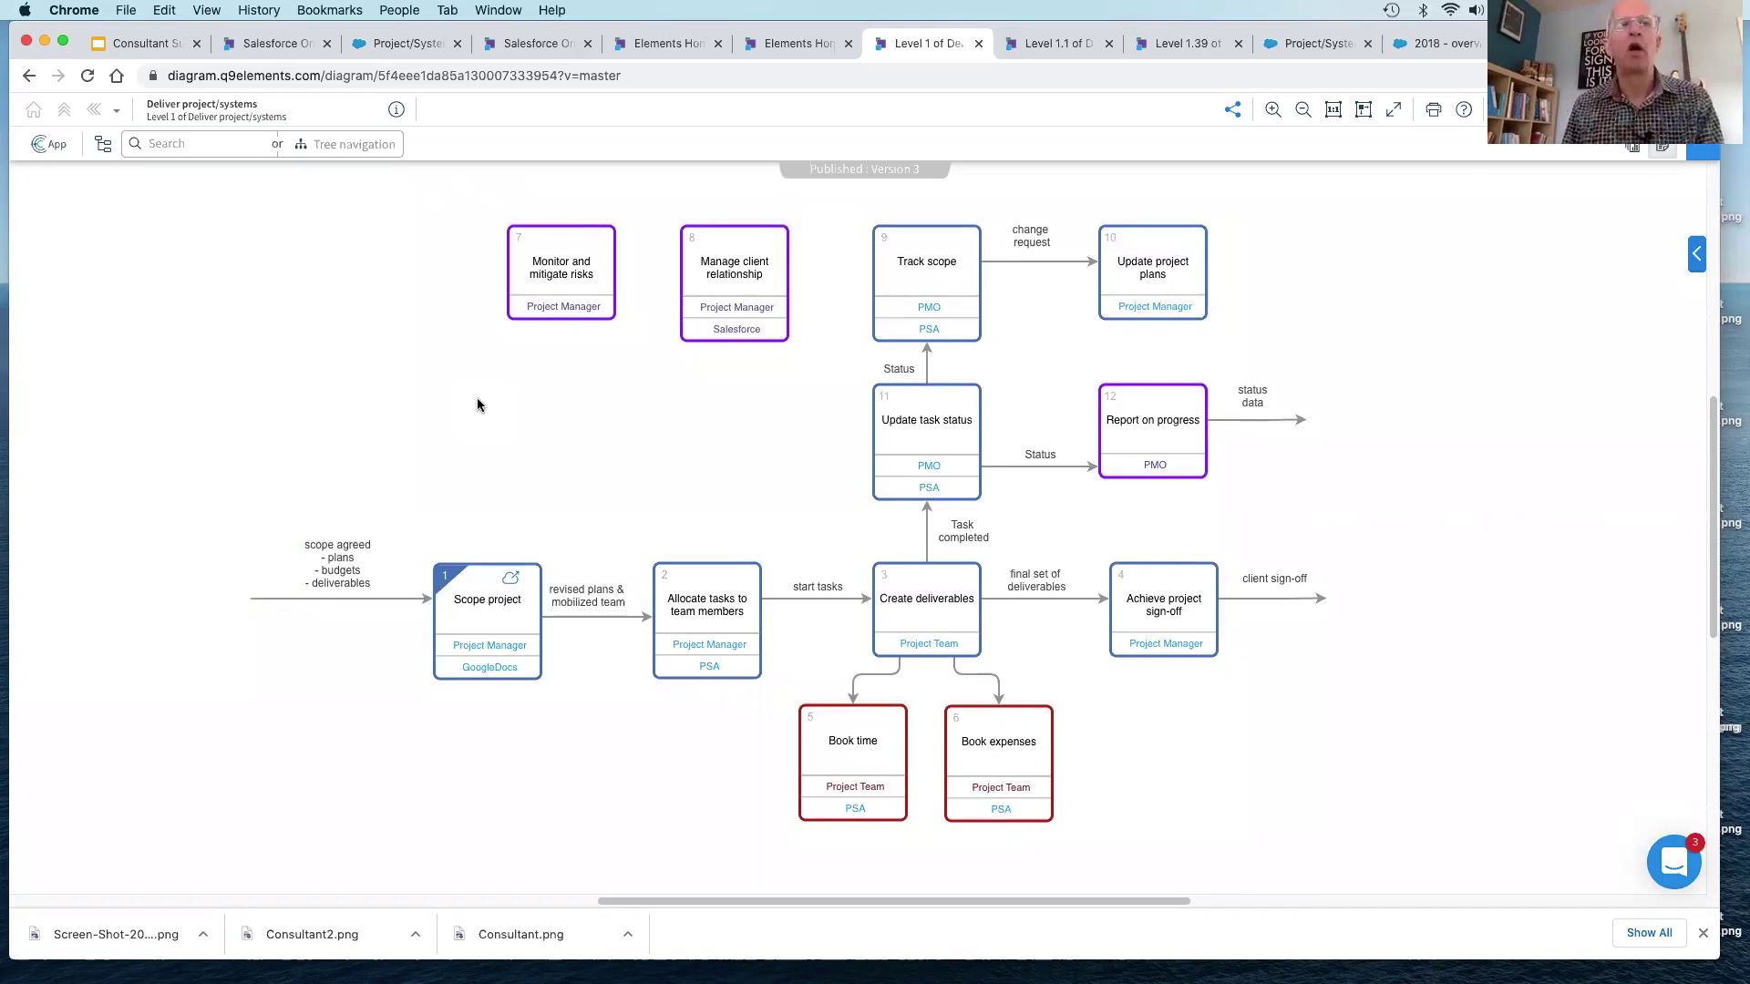
pyautogui.click(839, 183)
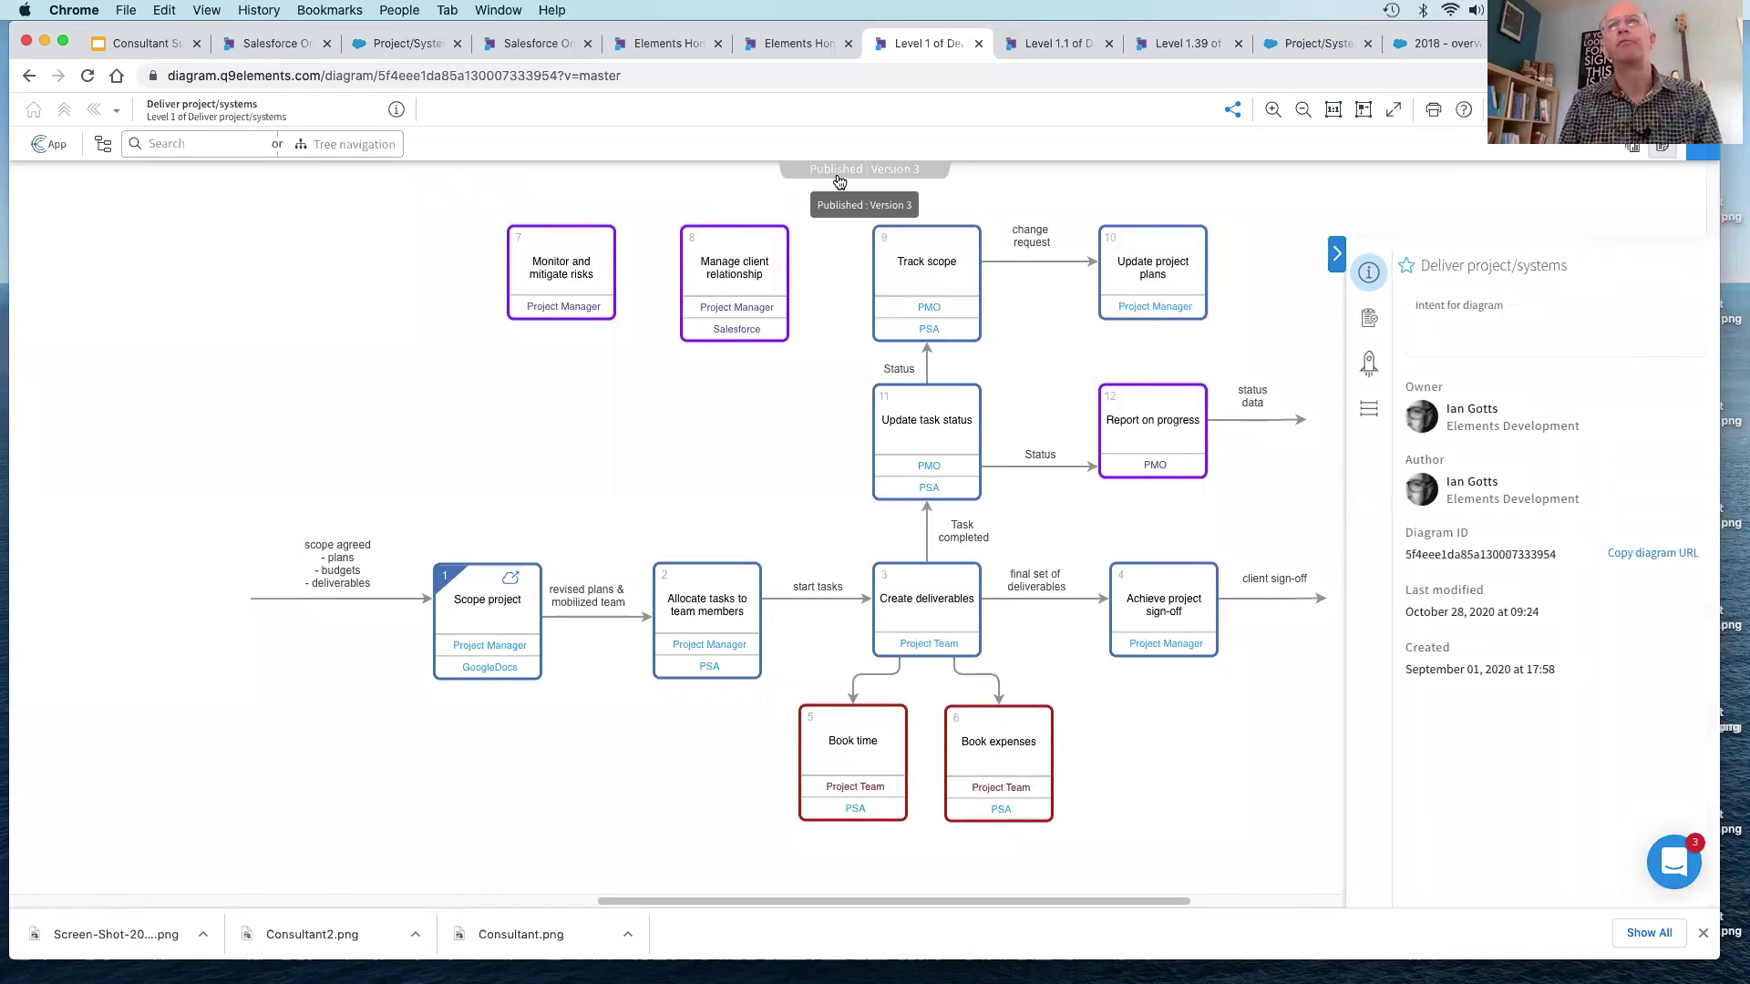
pyautogui.click(1366, 364)
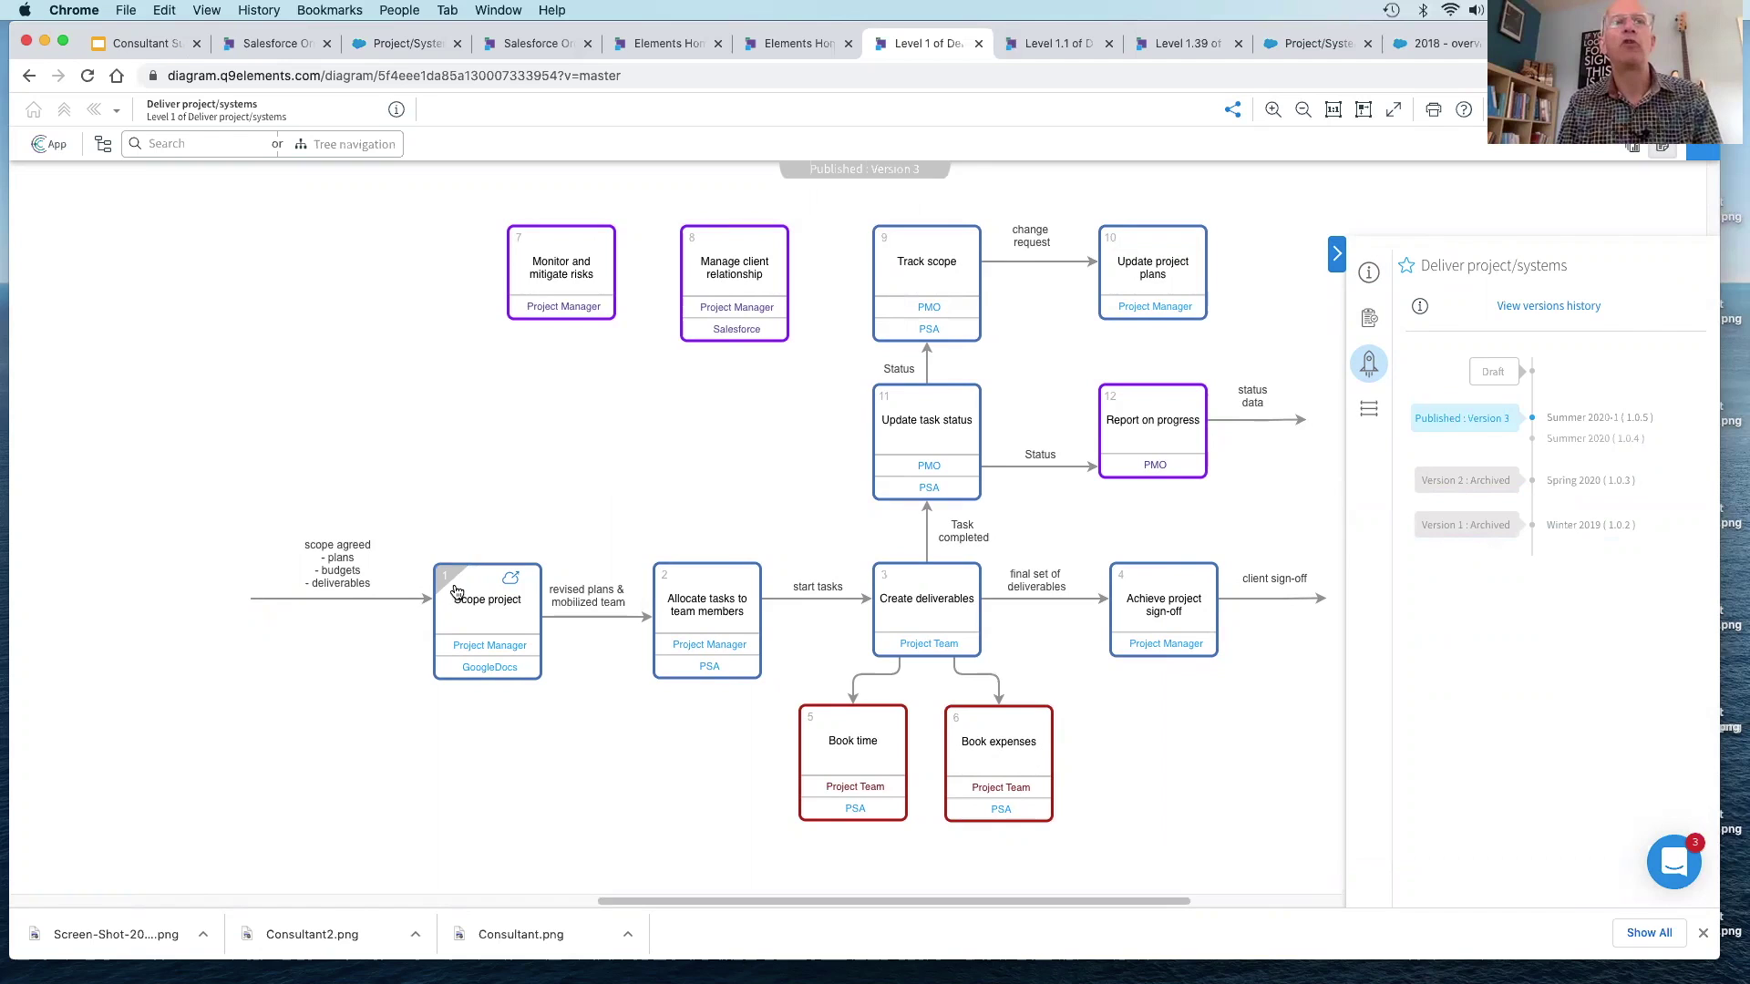
pyautogui.moveTo(451, 587)
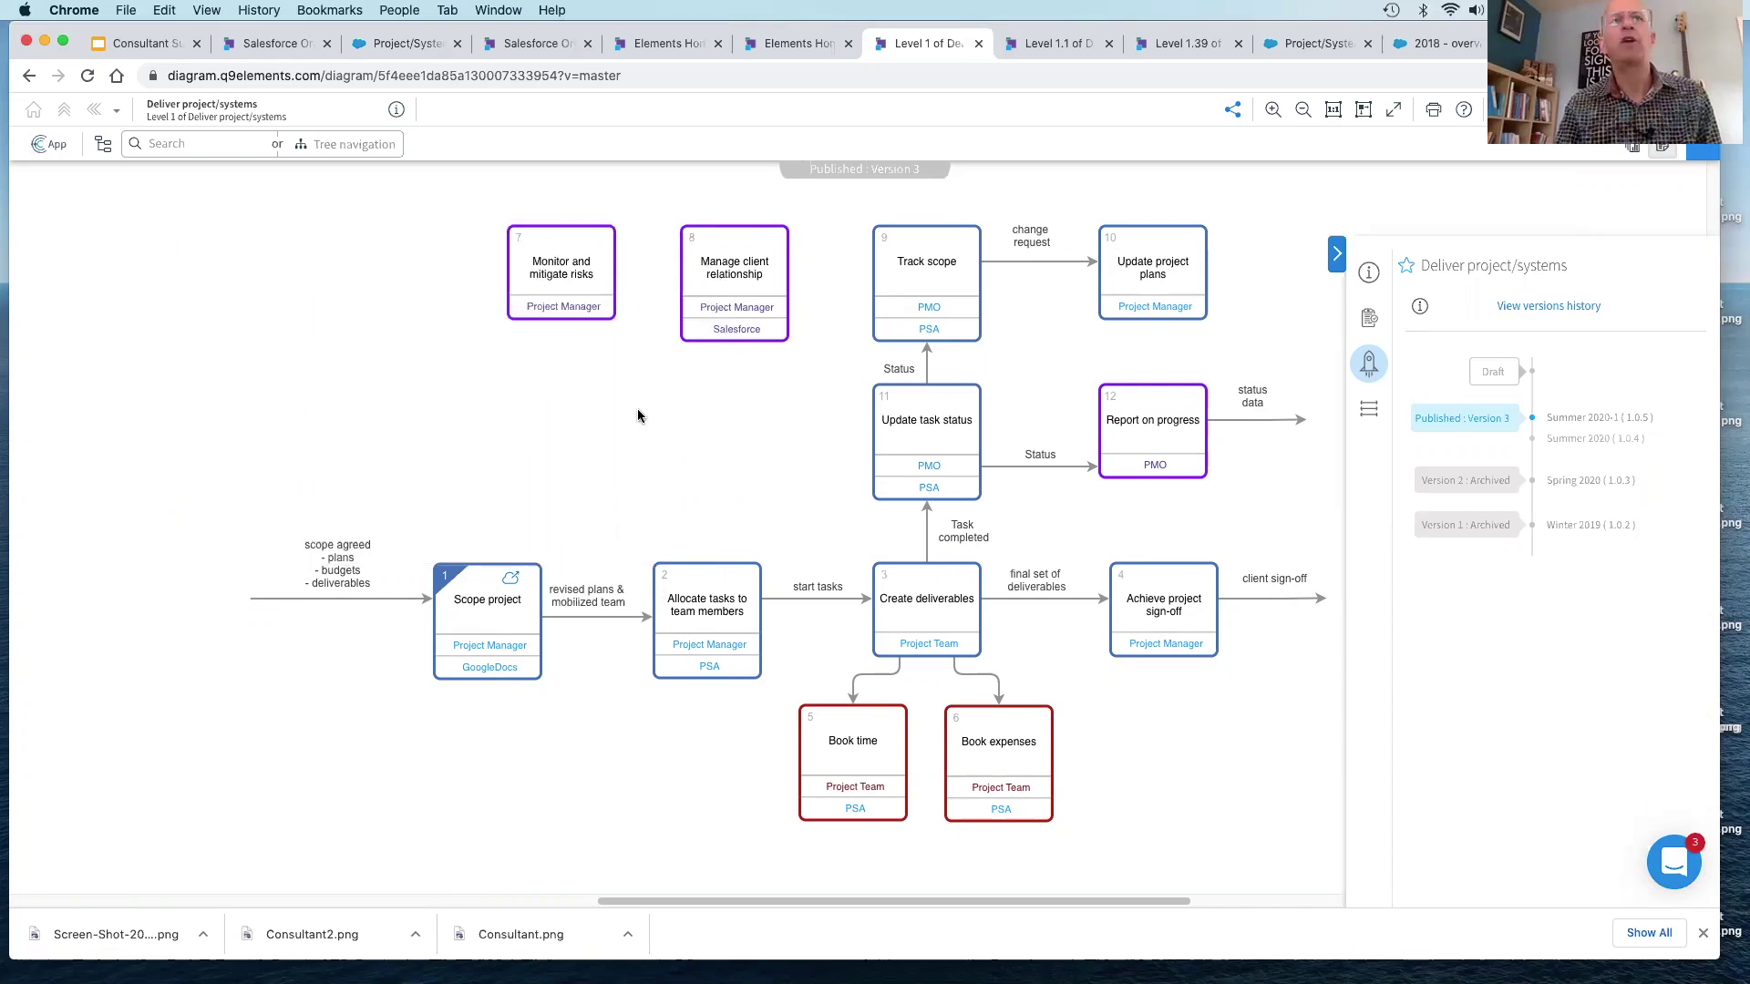
# Step: Switch to the Scope project diagram and check the items attached to Agreed scope and plans, Establish project office and working, and Budget project
pyautogui.click(1055, 38)
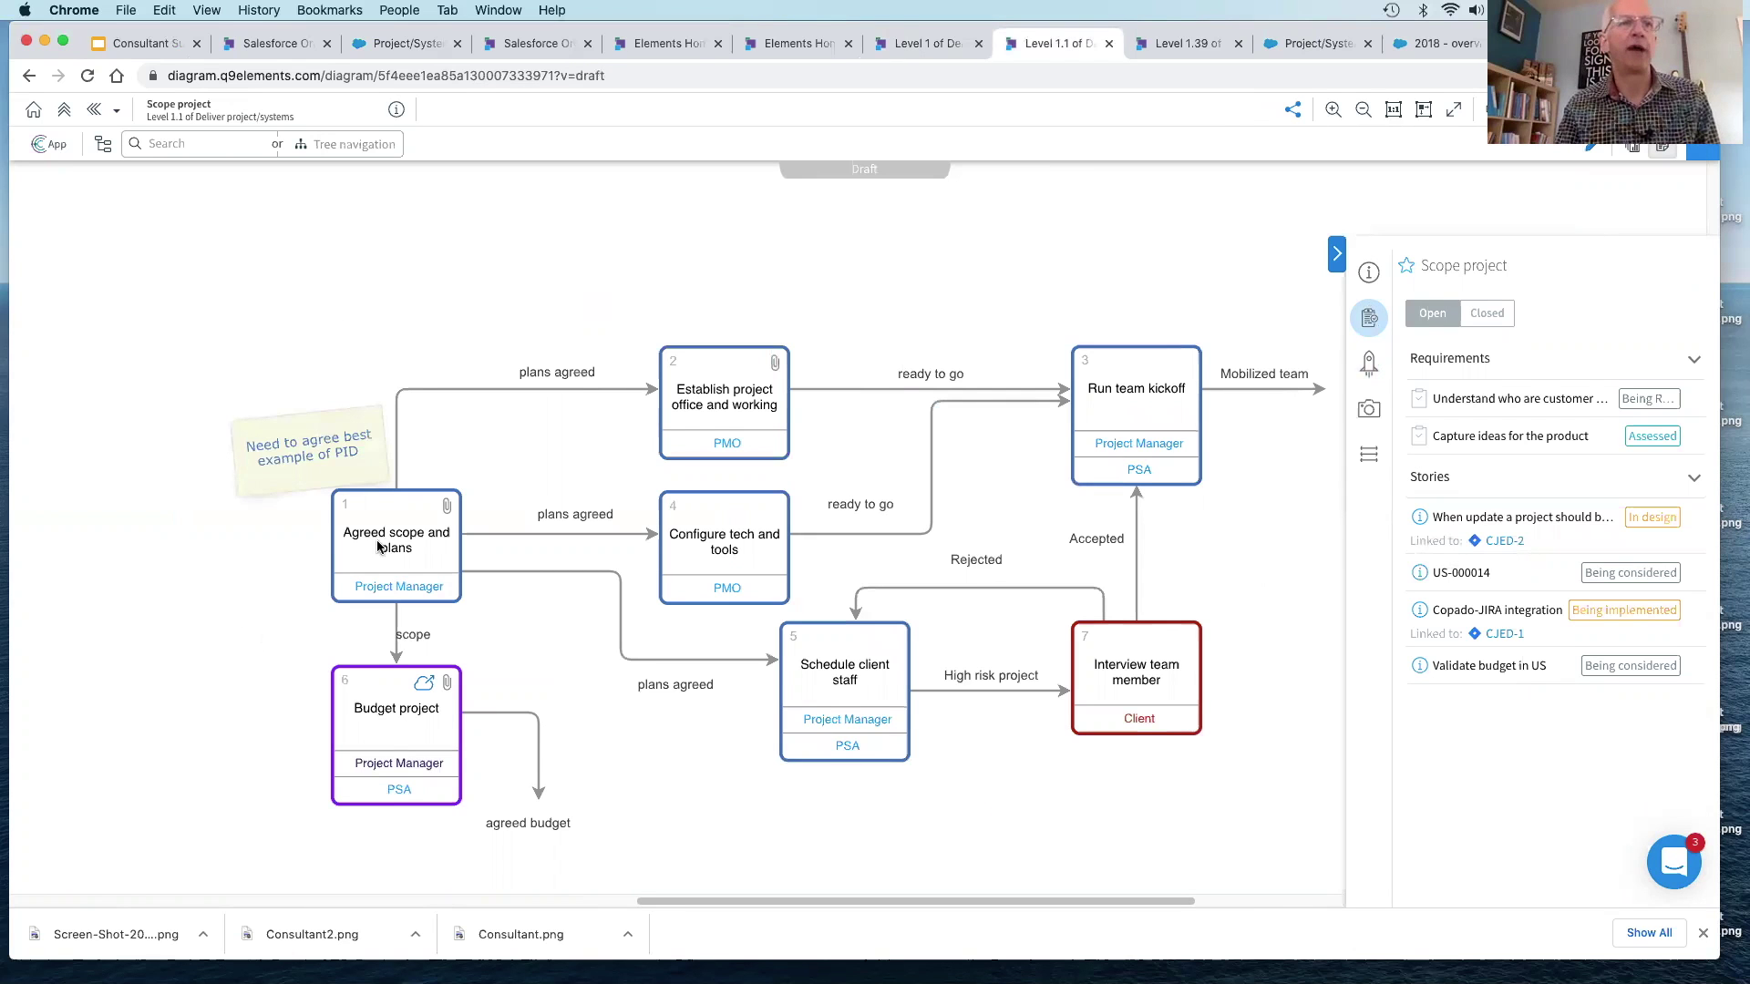
pyautogui.moveTo(449, 513)
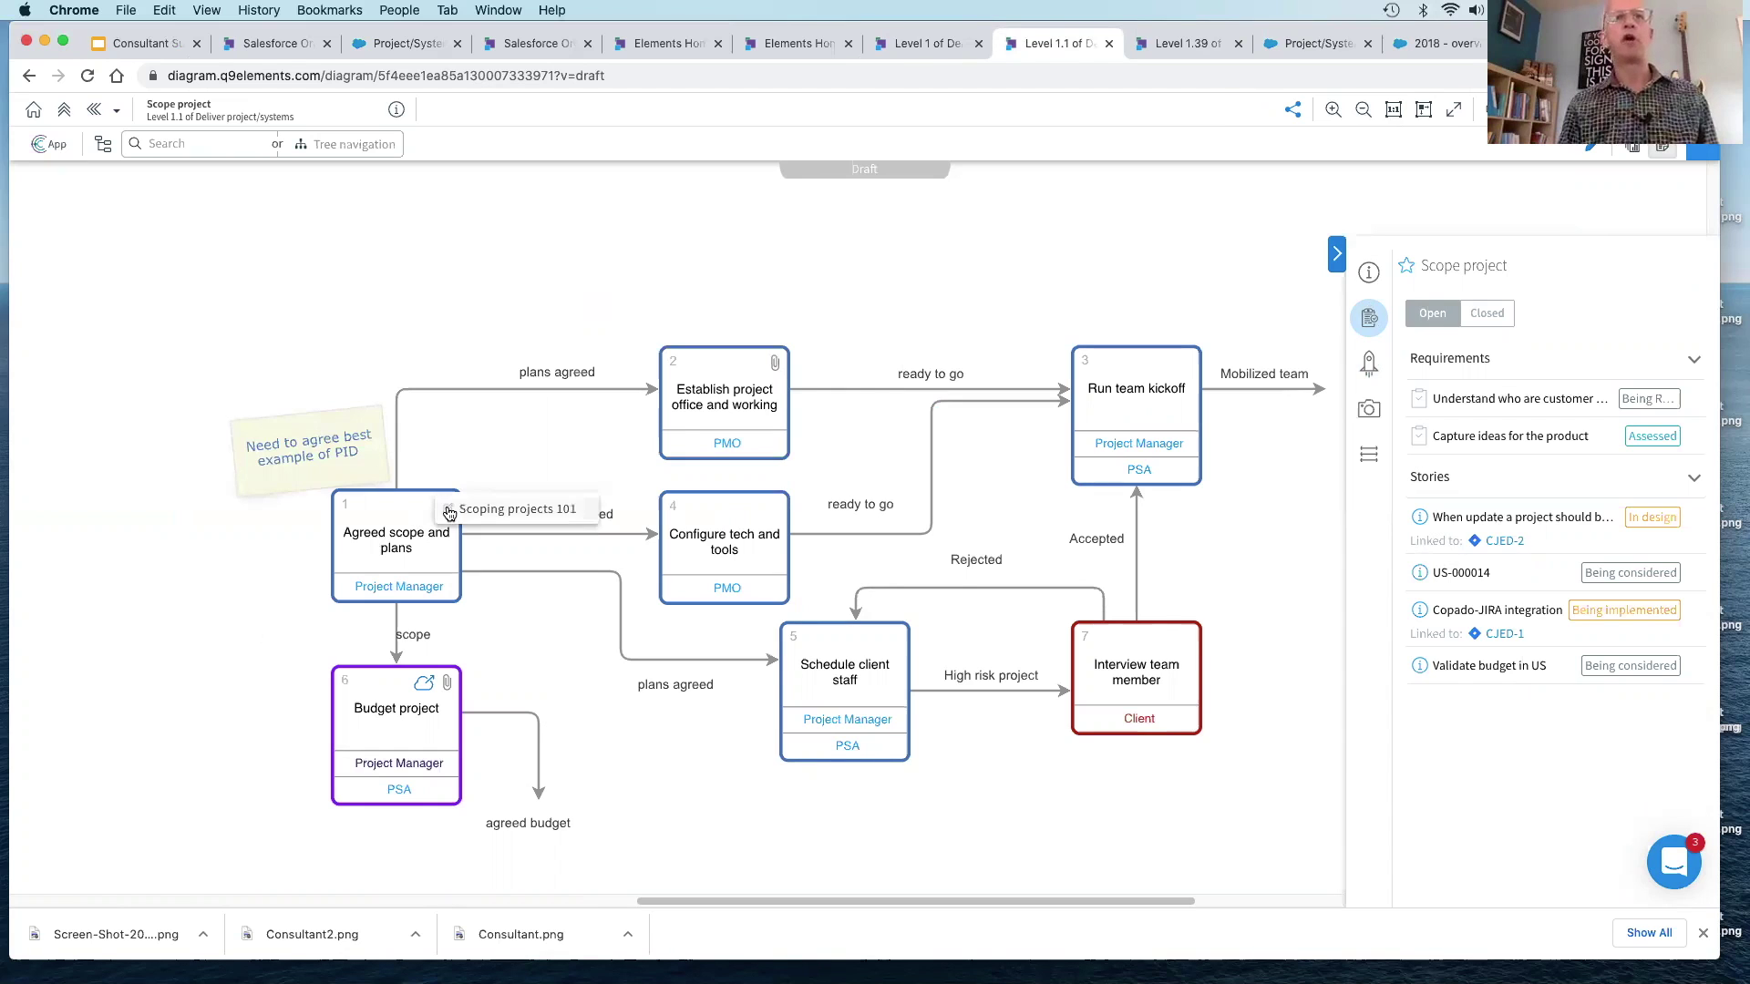
pyautogui.moveTo(775, 365)
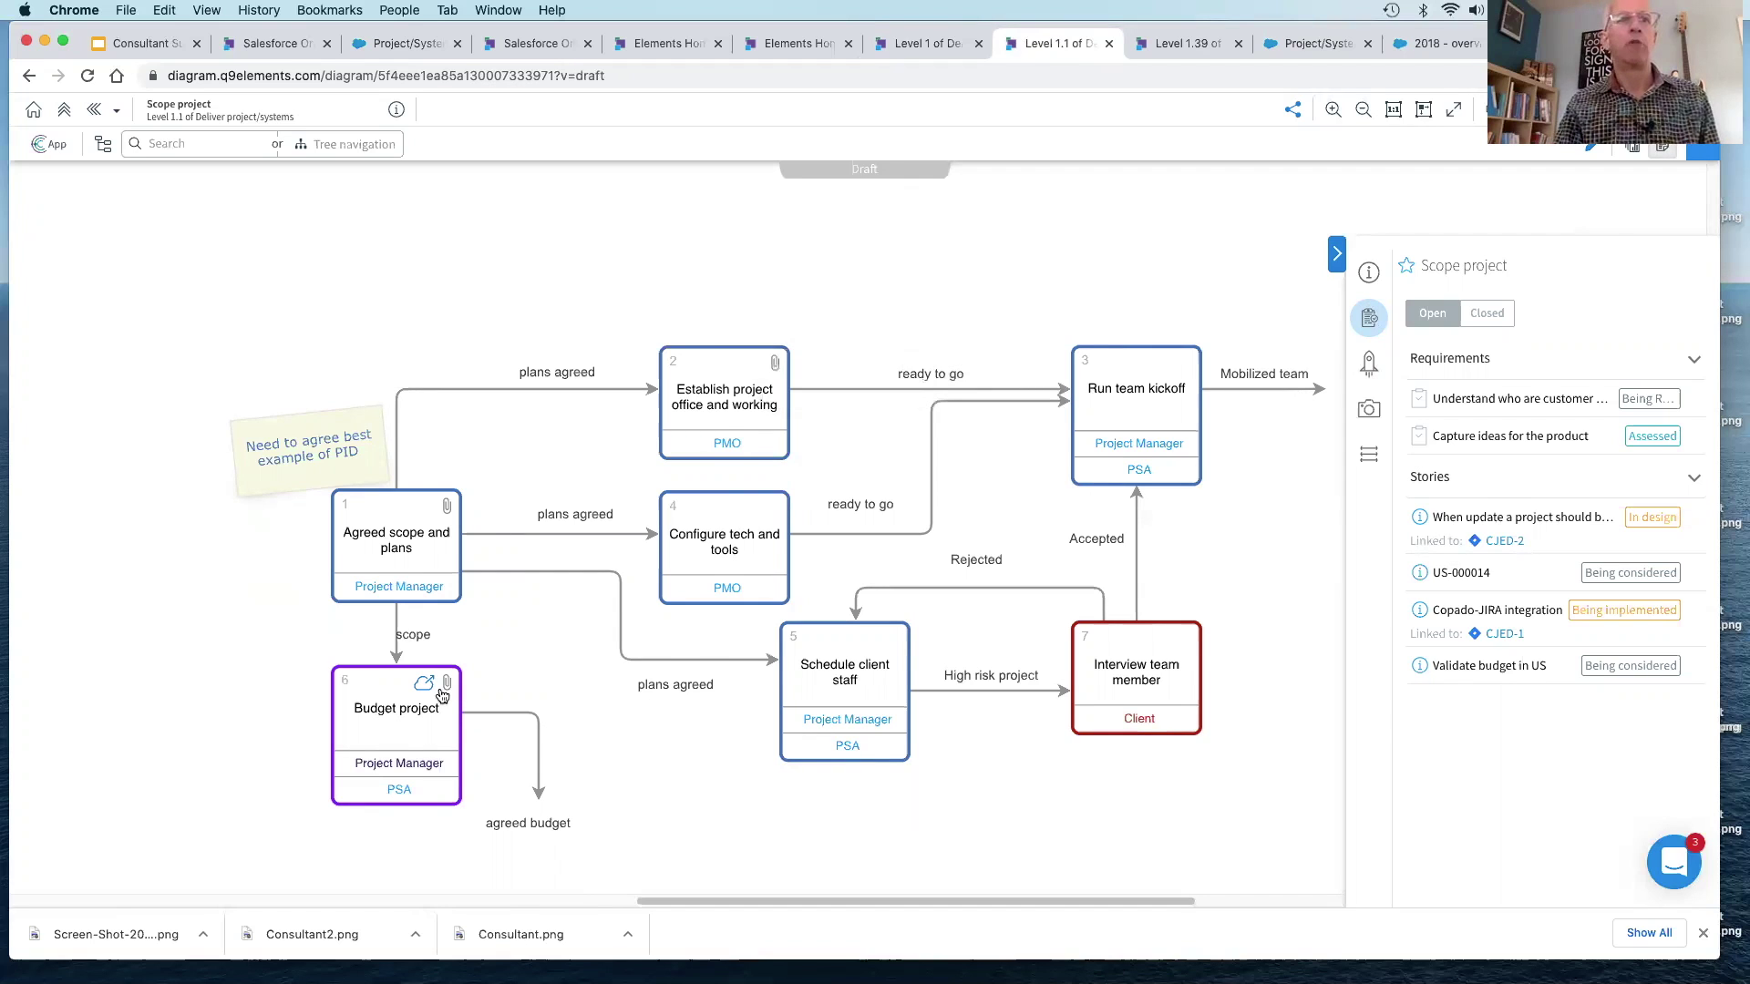
pyautogui.moveTo(444, 691)
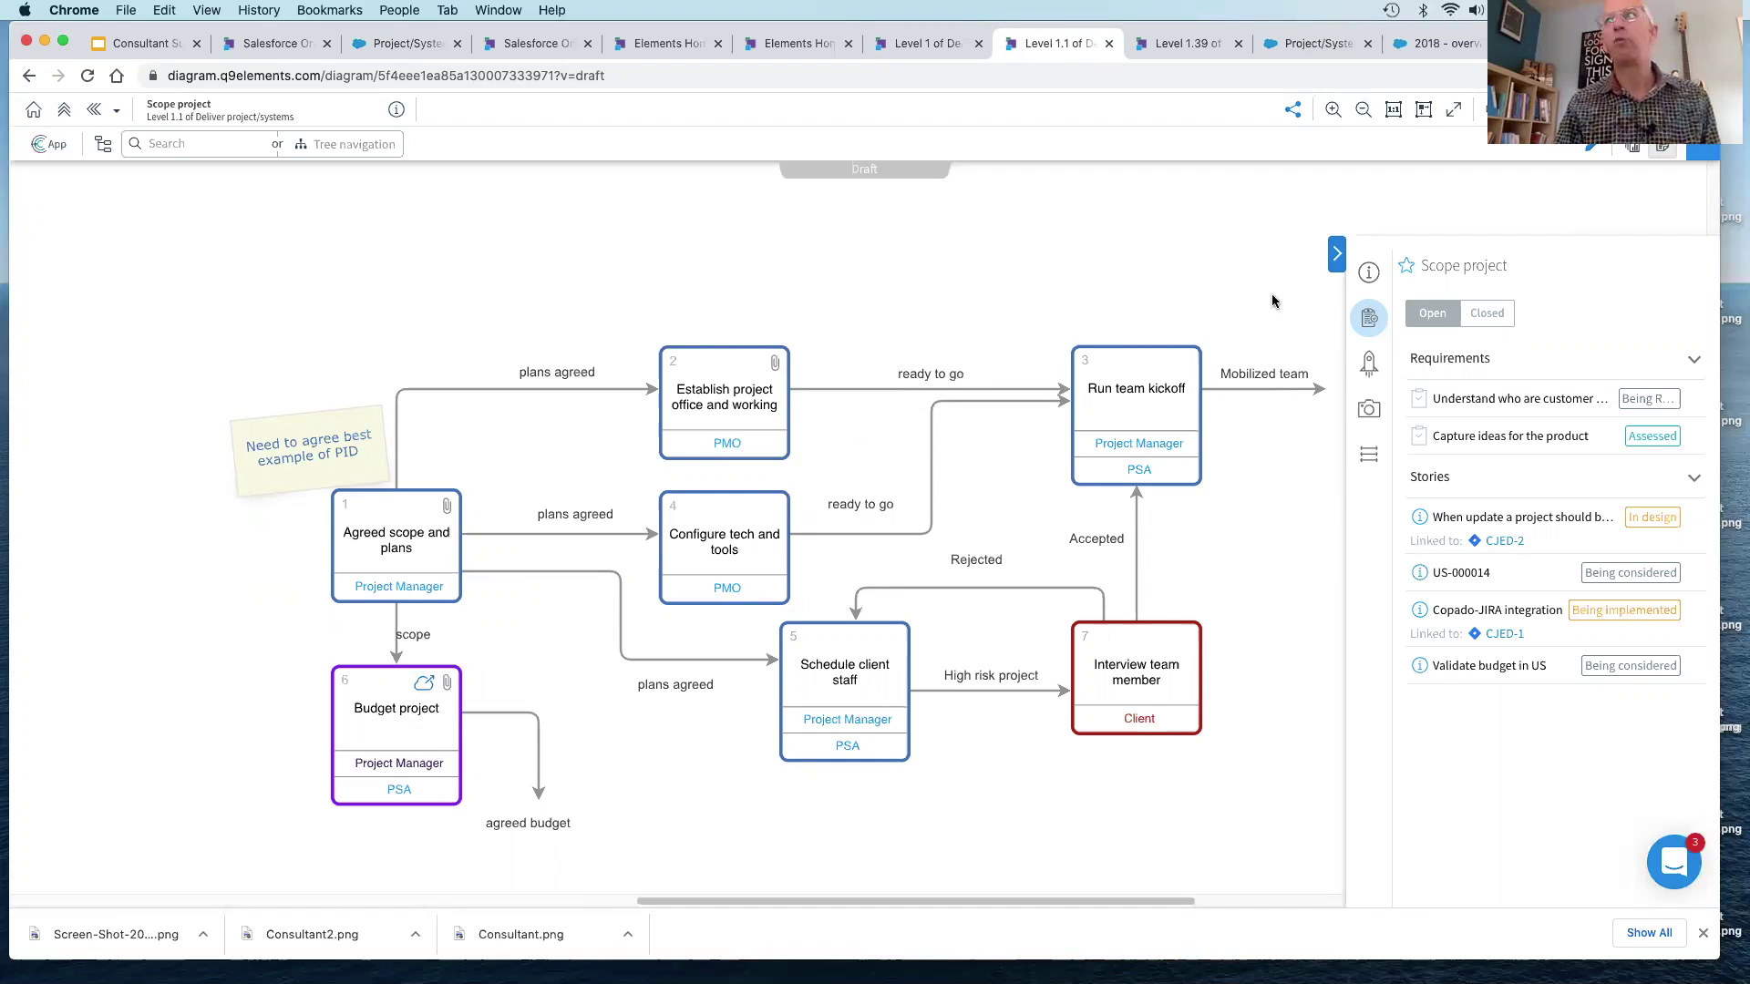
# Step: Put the Scope project draft into edit mode and add two new activity boxes beside Interview team member
pyautogui.click(1586, 152)
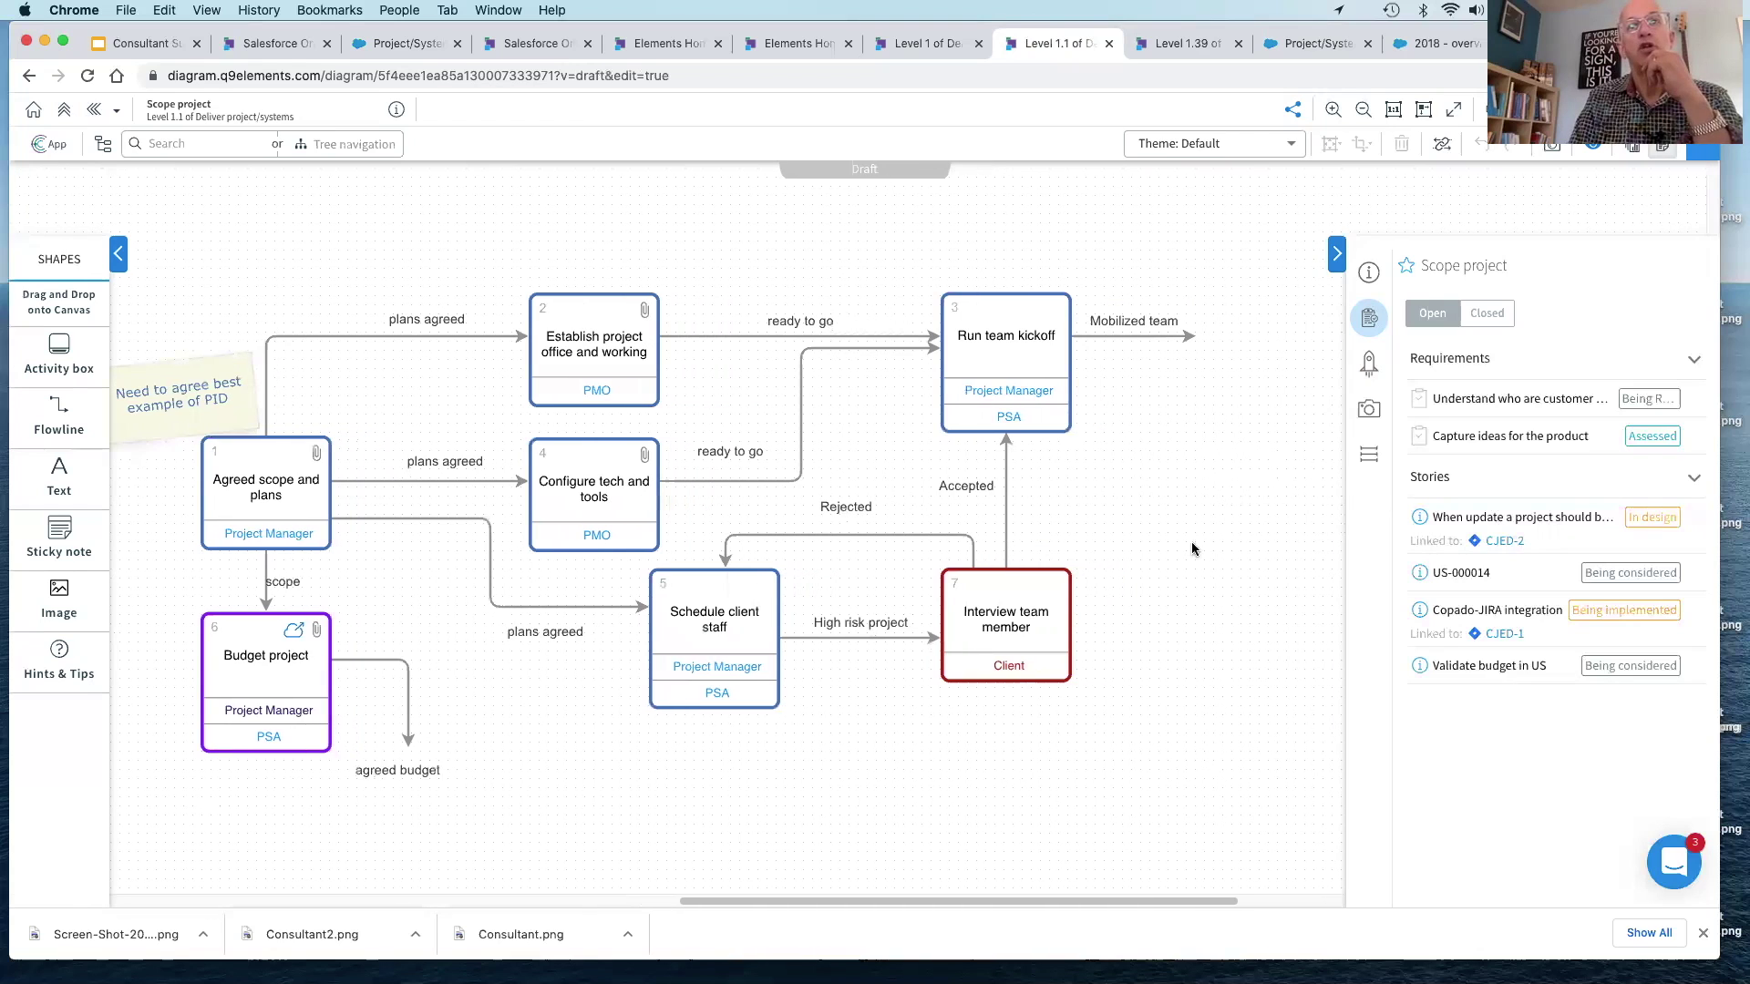
pyautogui.doubleClick(1209, 596)
pyautogui.doubleClick(1214, 470)
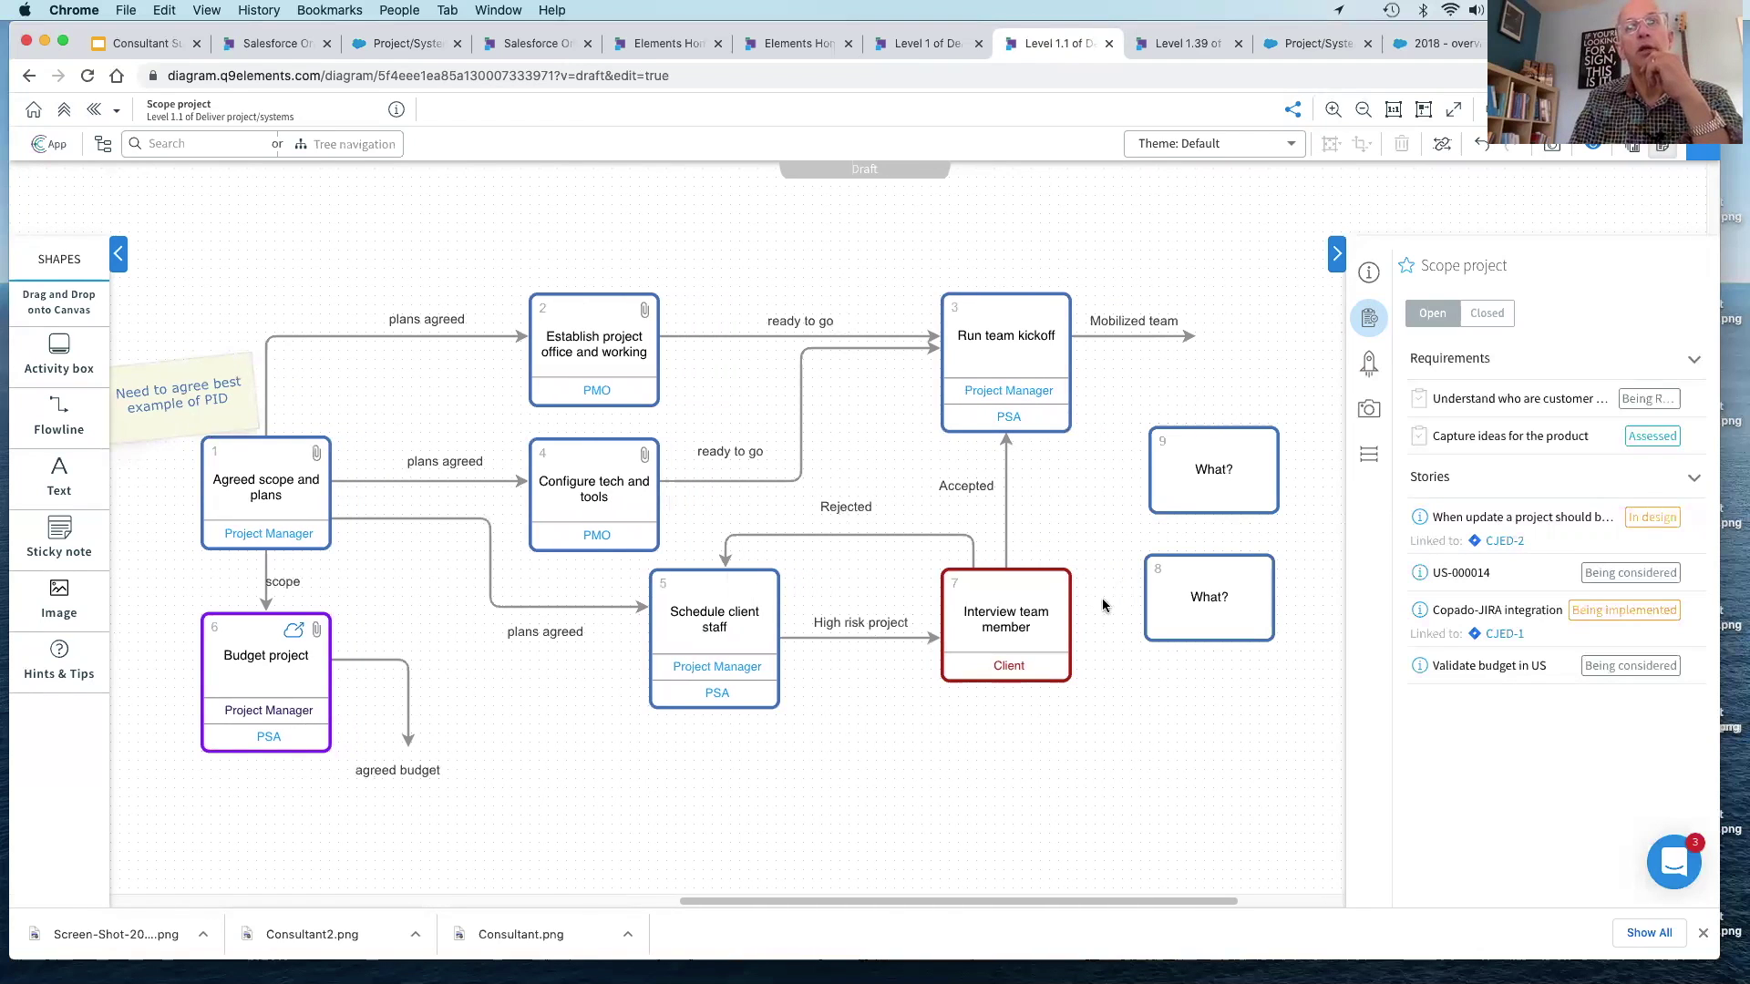
# Step: Connect Interview team member to the lower new activity box with a flowline and name that box "weter"
pyautogui.click(1074, 612)
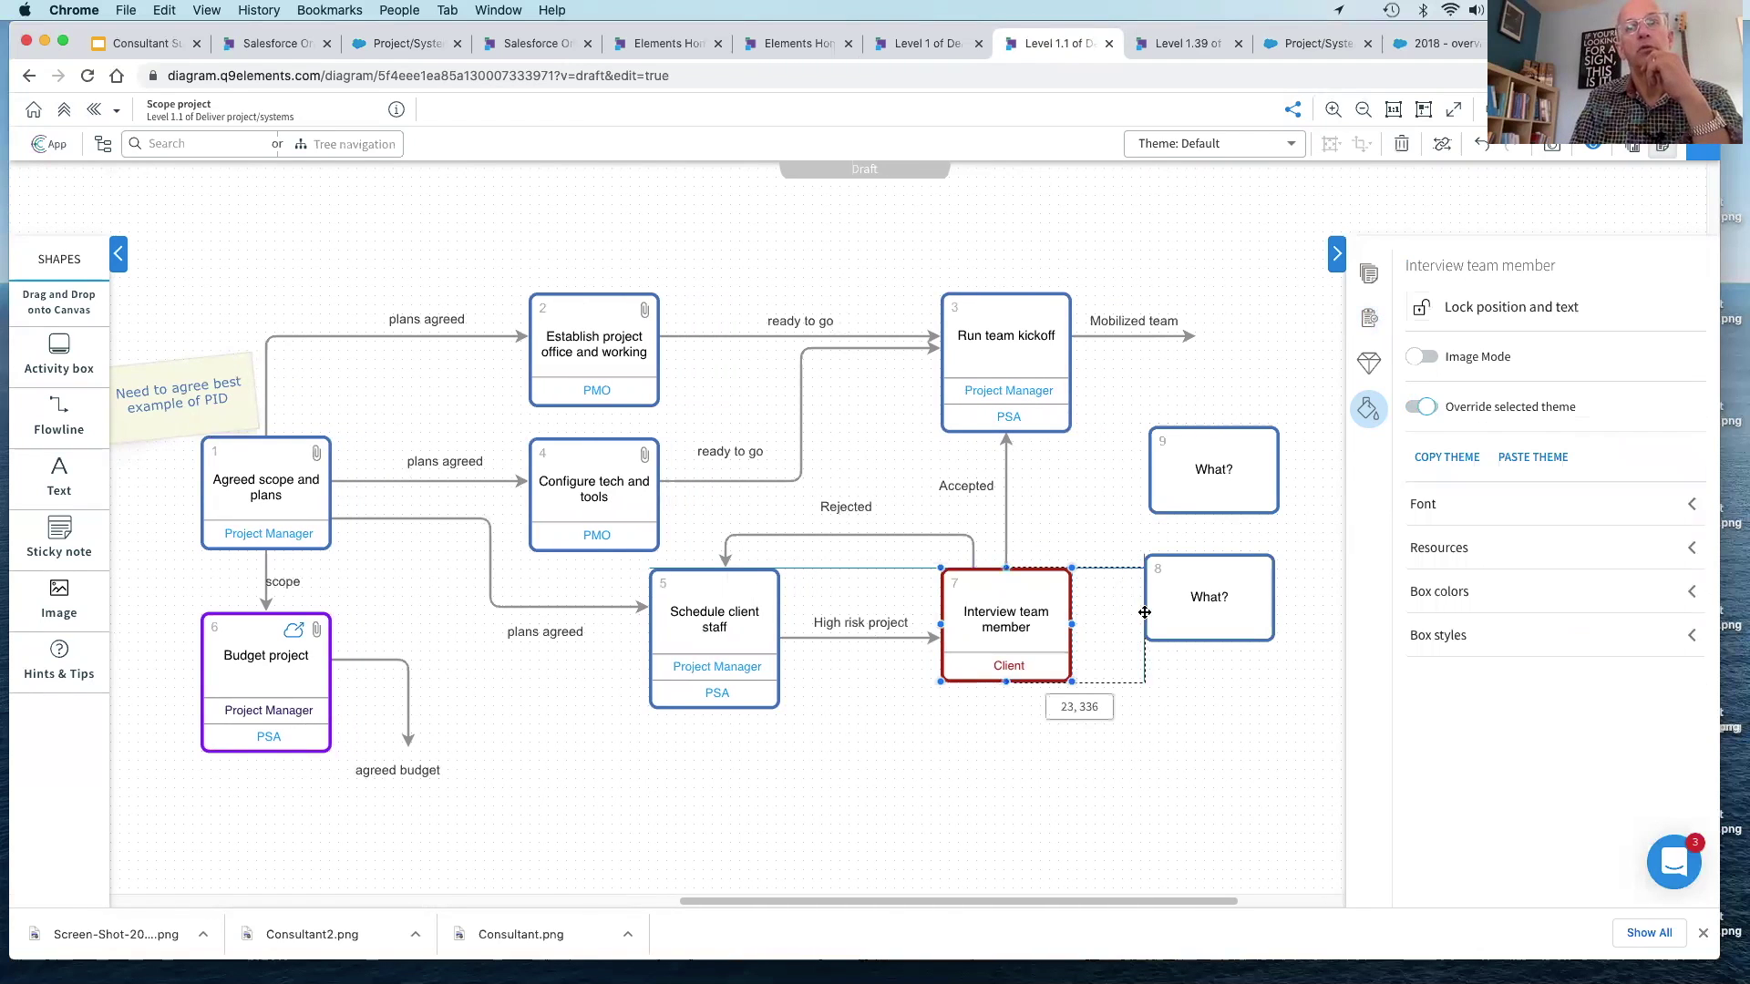
pyautogui.click(1079, 616)
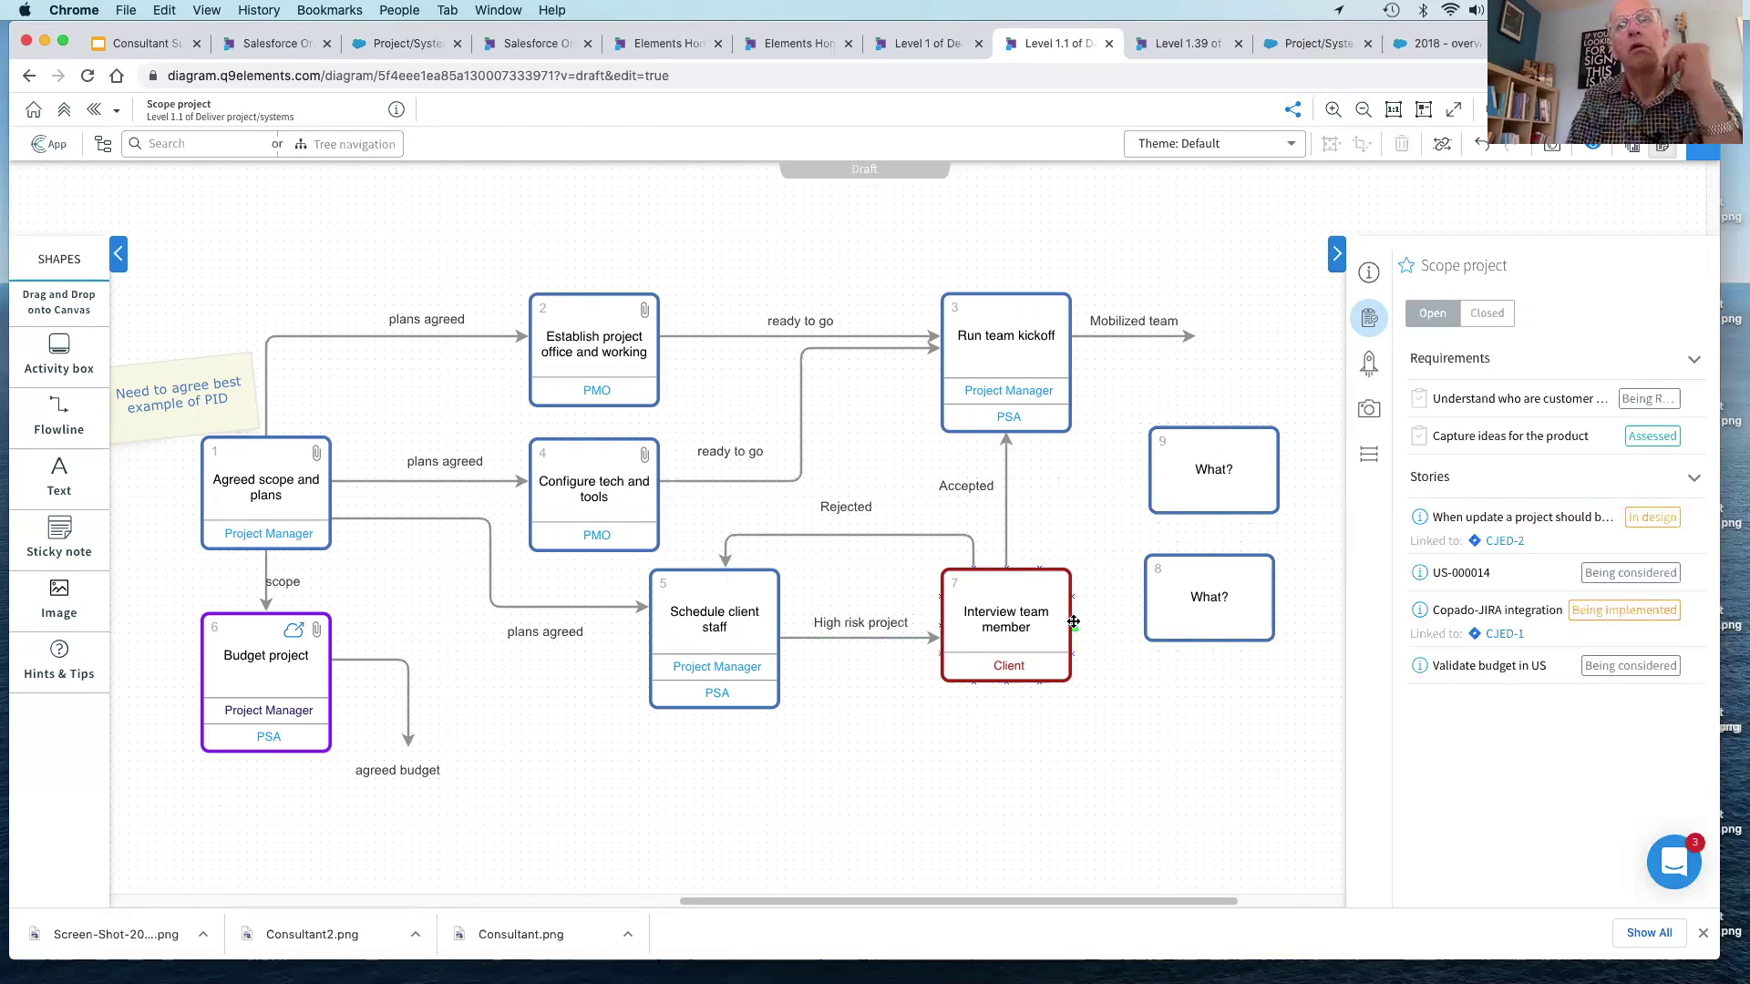
pyautogui.moveTo(1093, 624); pyautogui.dragTo(1196, 612)
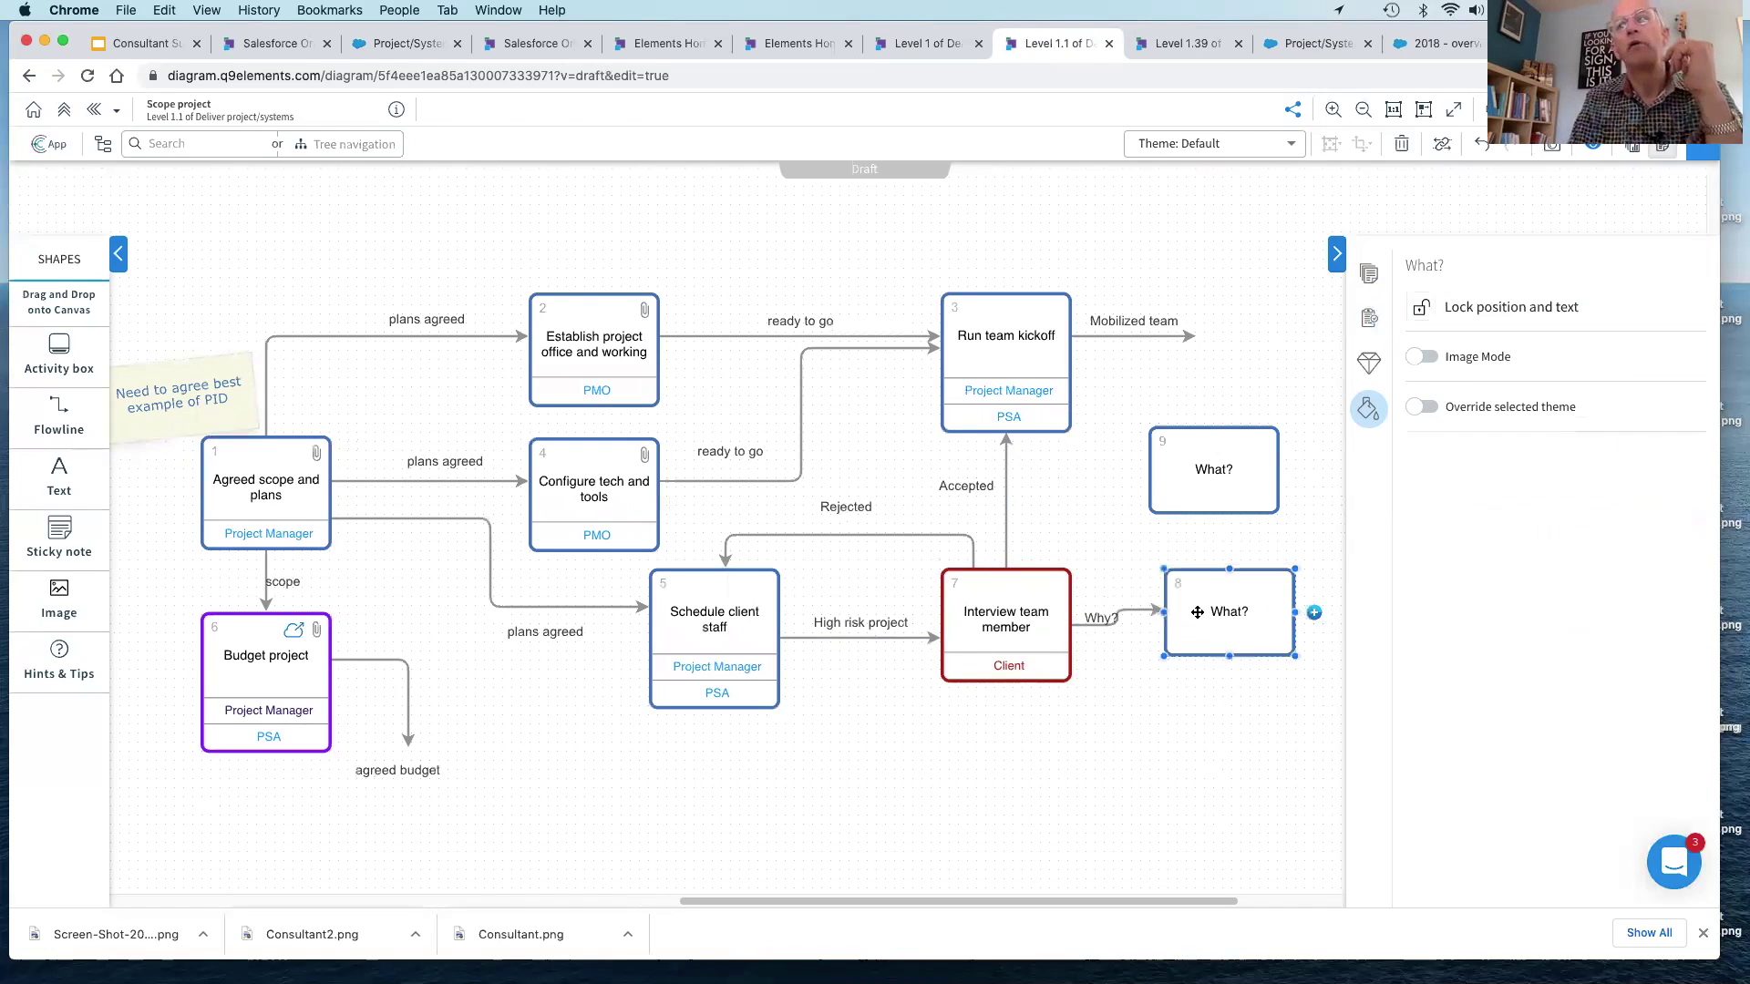
pyautogui.doubleClick(1196, 612)
pyautogui.write('weter')
pyautogui.press('Escape')
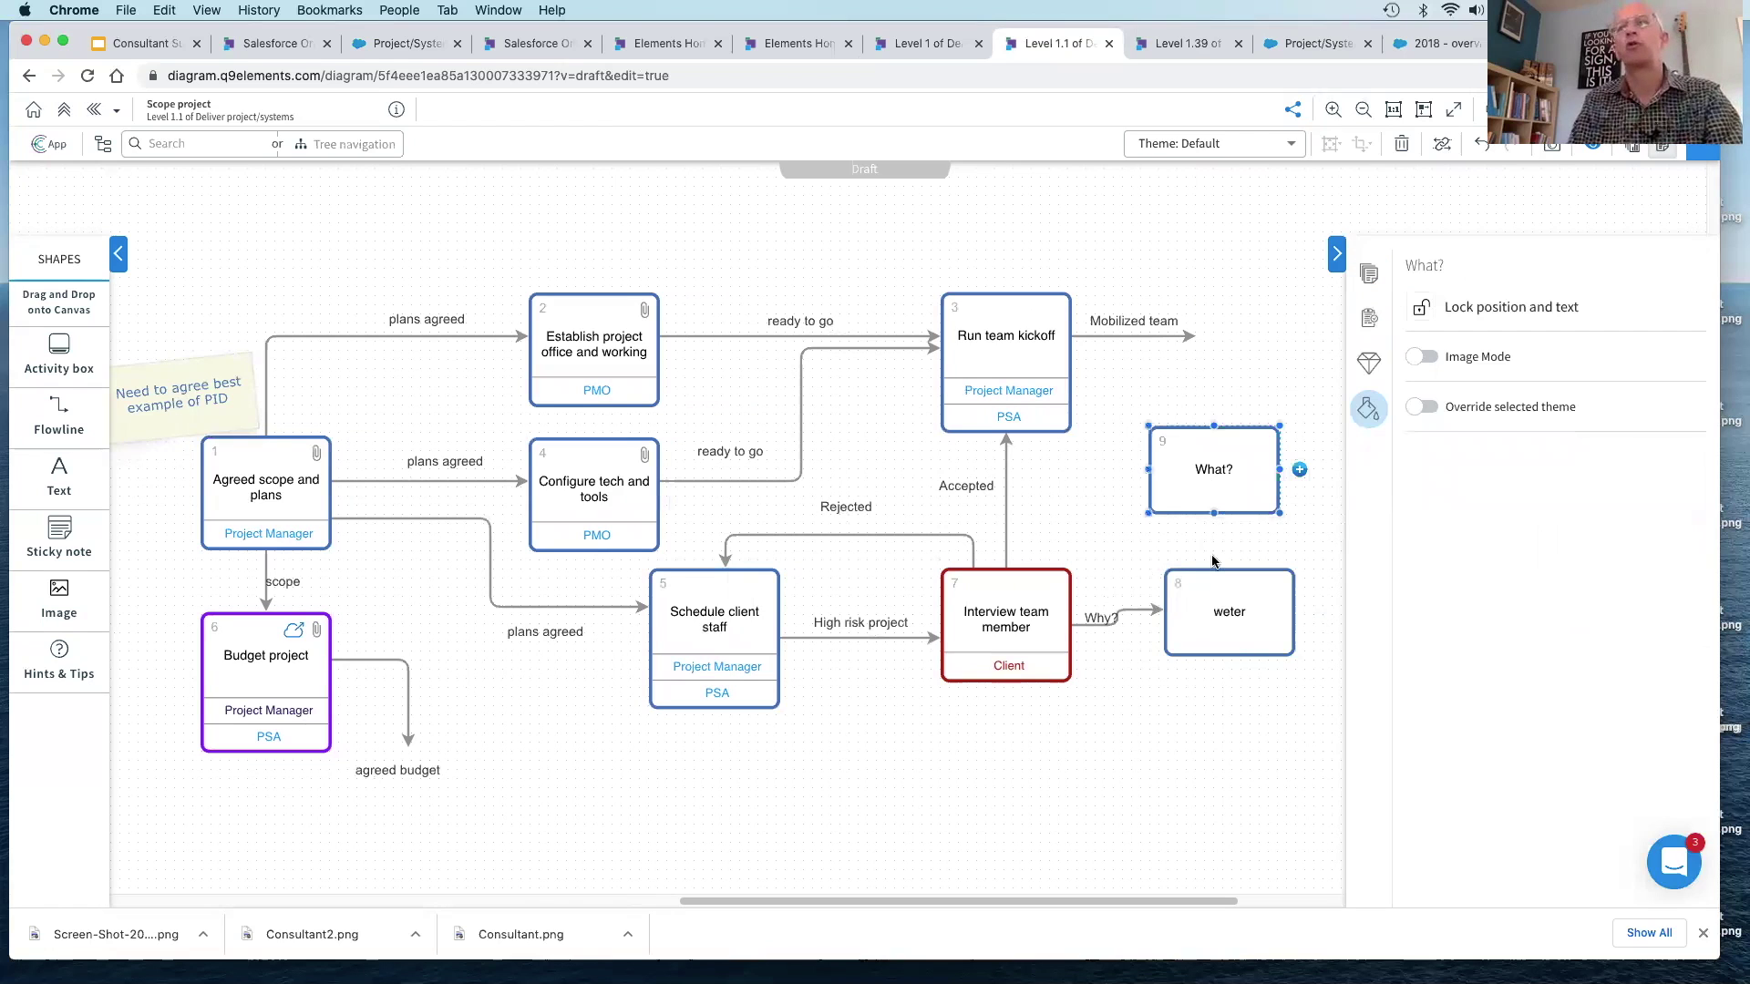
# Step: Attach the library requirements "Capture stakeholders" and "Allow product to be launched when specified stakeholders have signed…" to the weter activity, filtering by "stake"
pyautogui.rightClick(1211, 607)
pyautogui.moveTo(1356, 607)
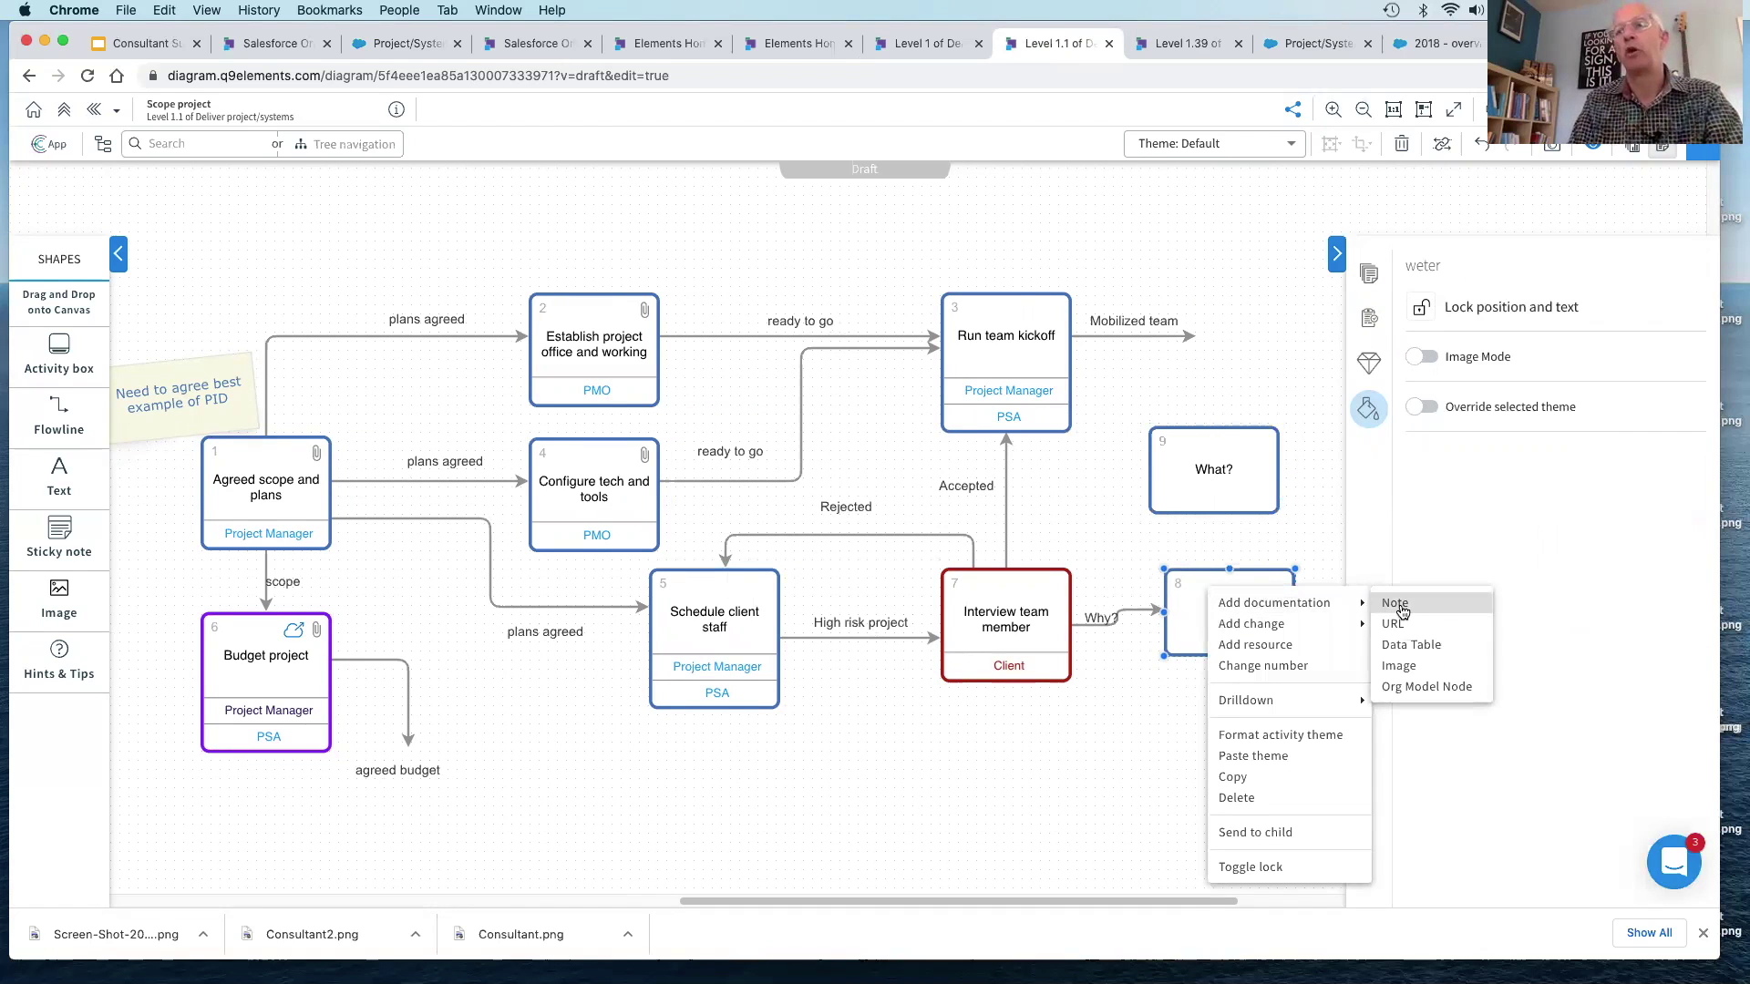
pyautogui.moveTo(1257, 625)
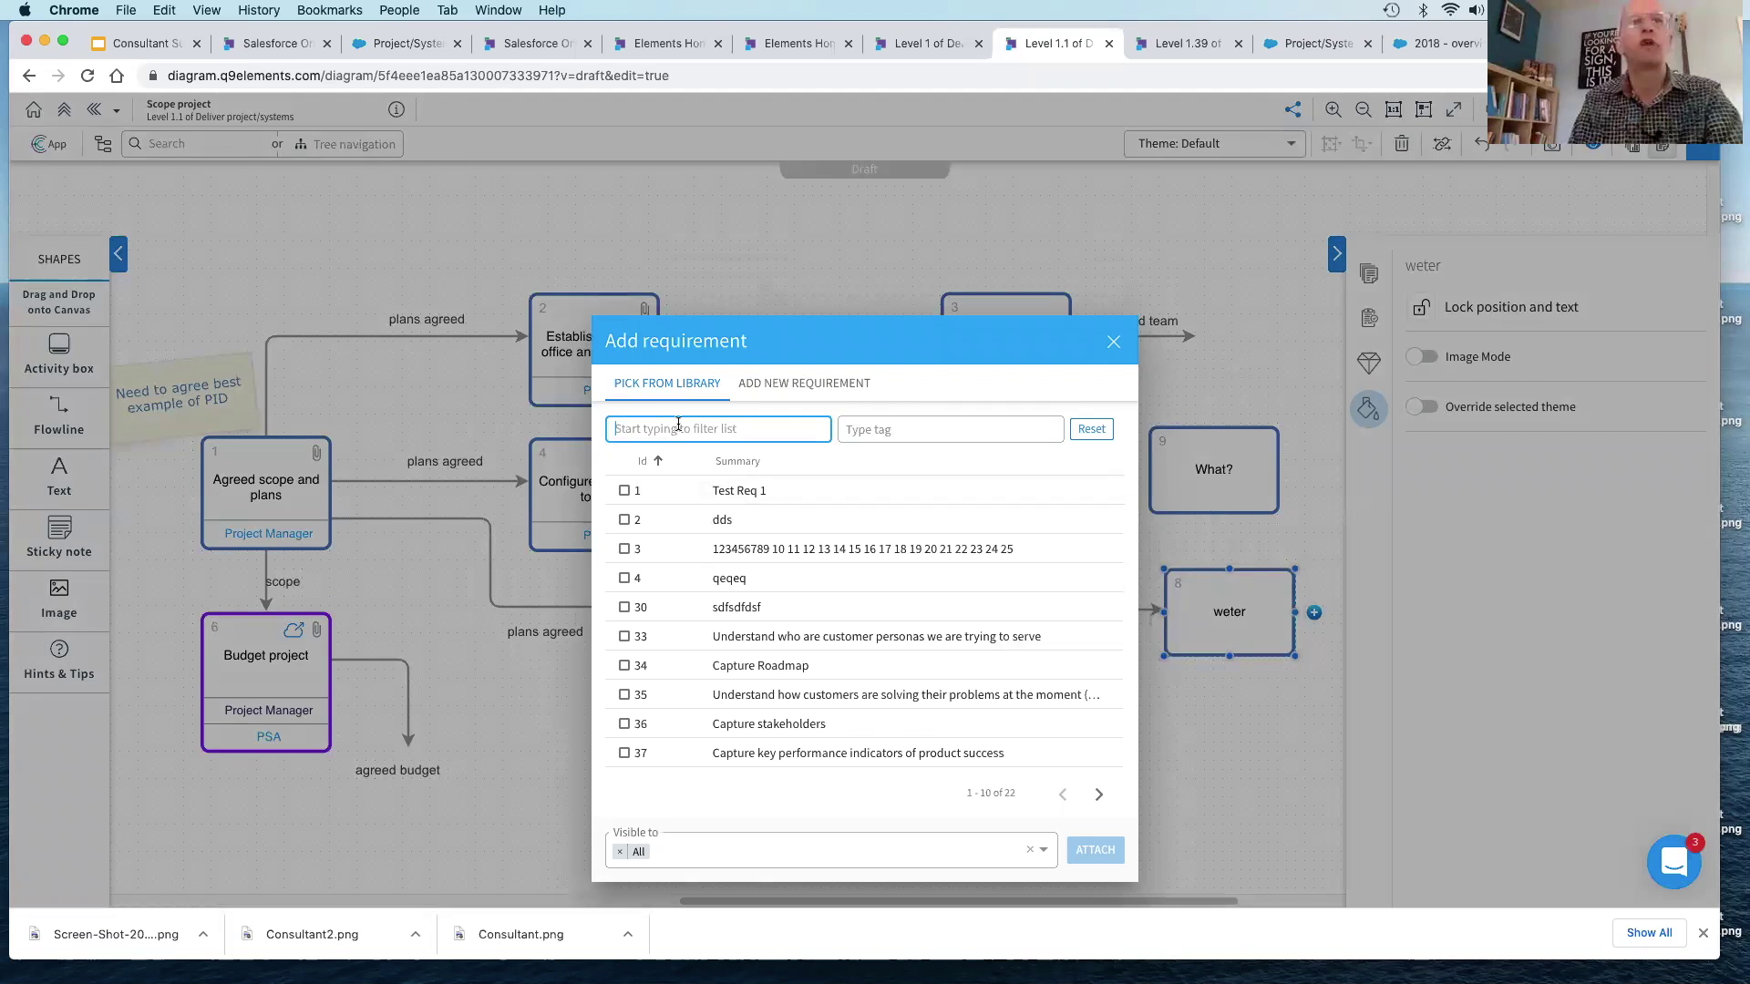
pyautogui.write('stake')
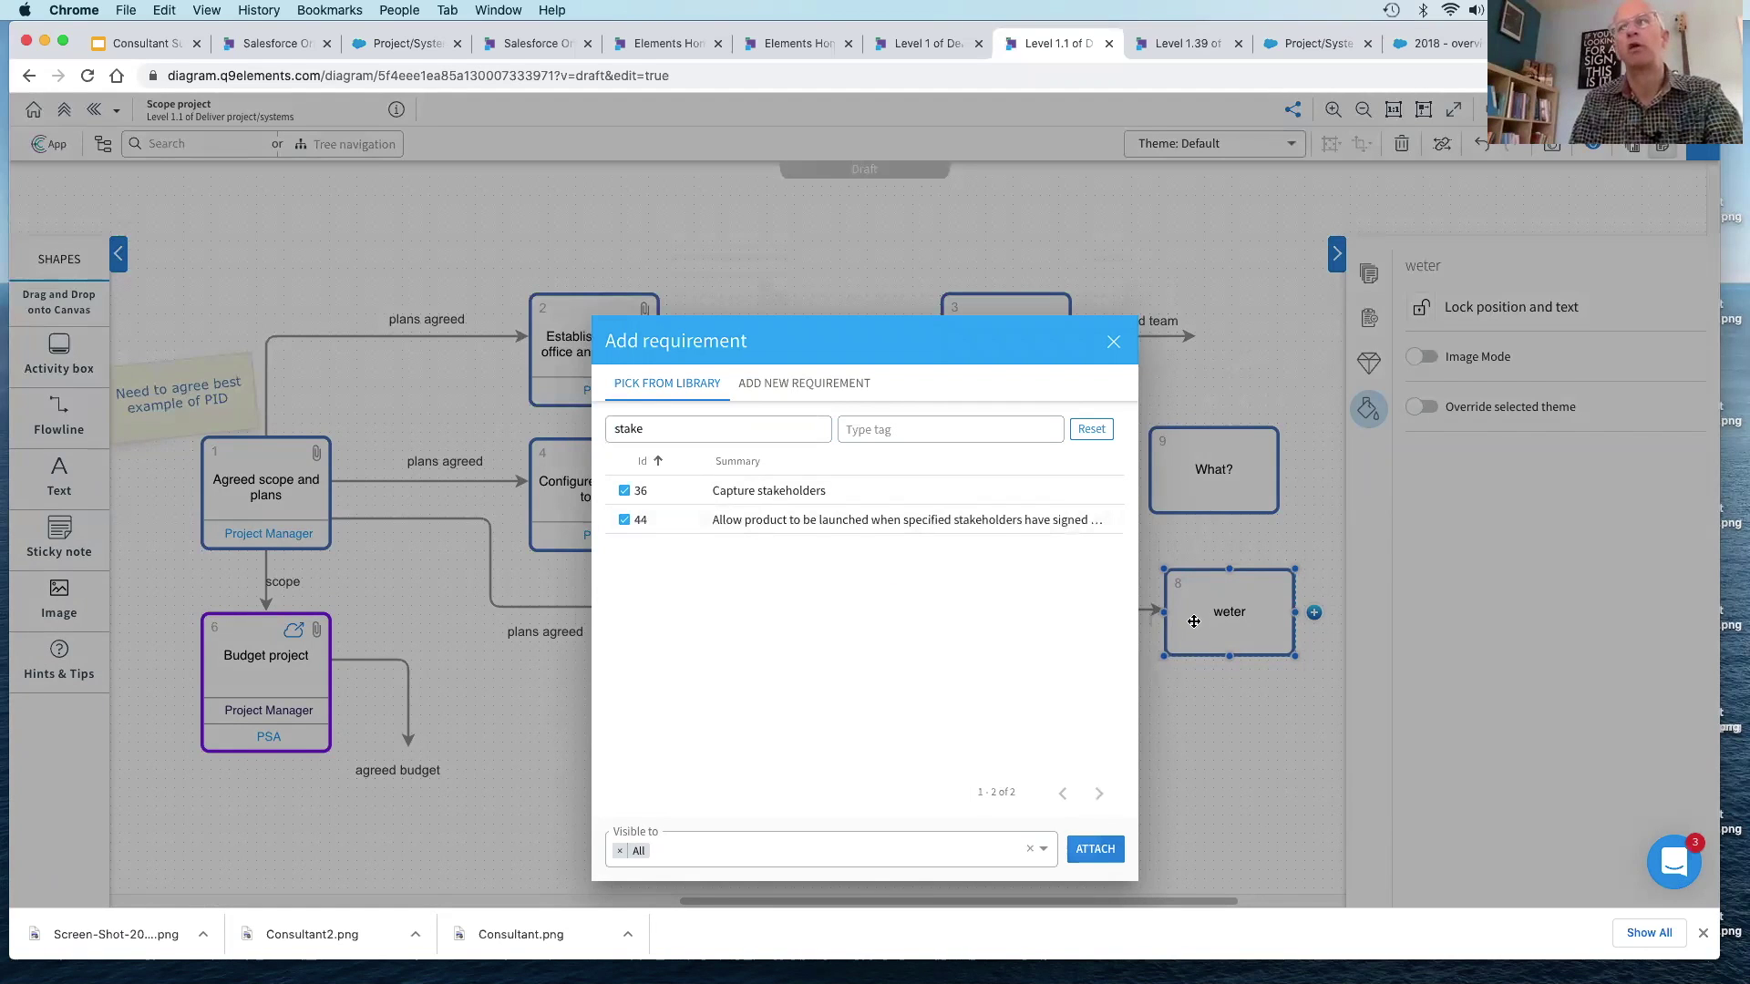
pyautogui.press('Return')
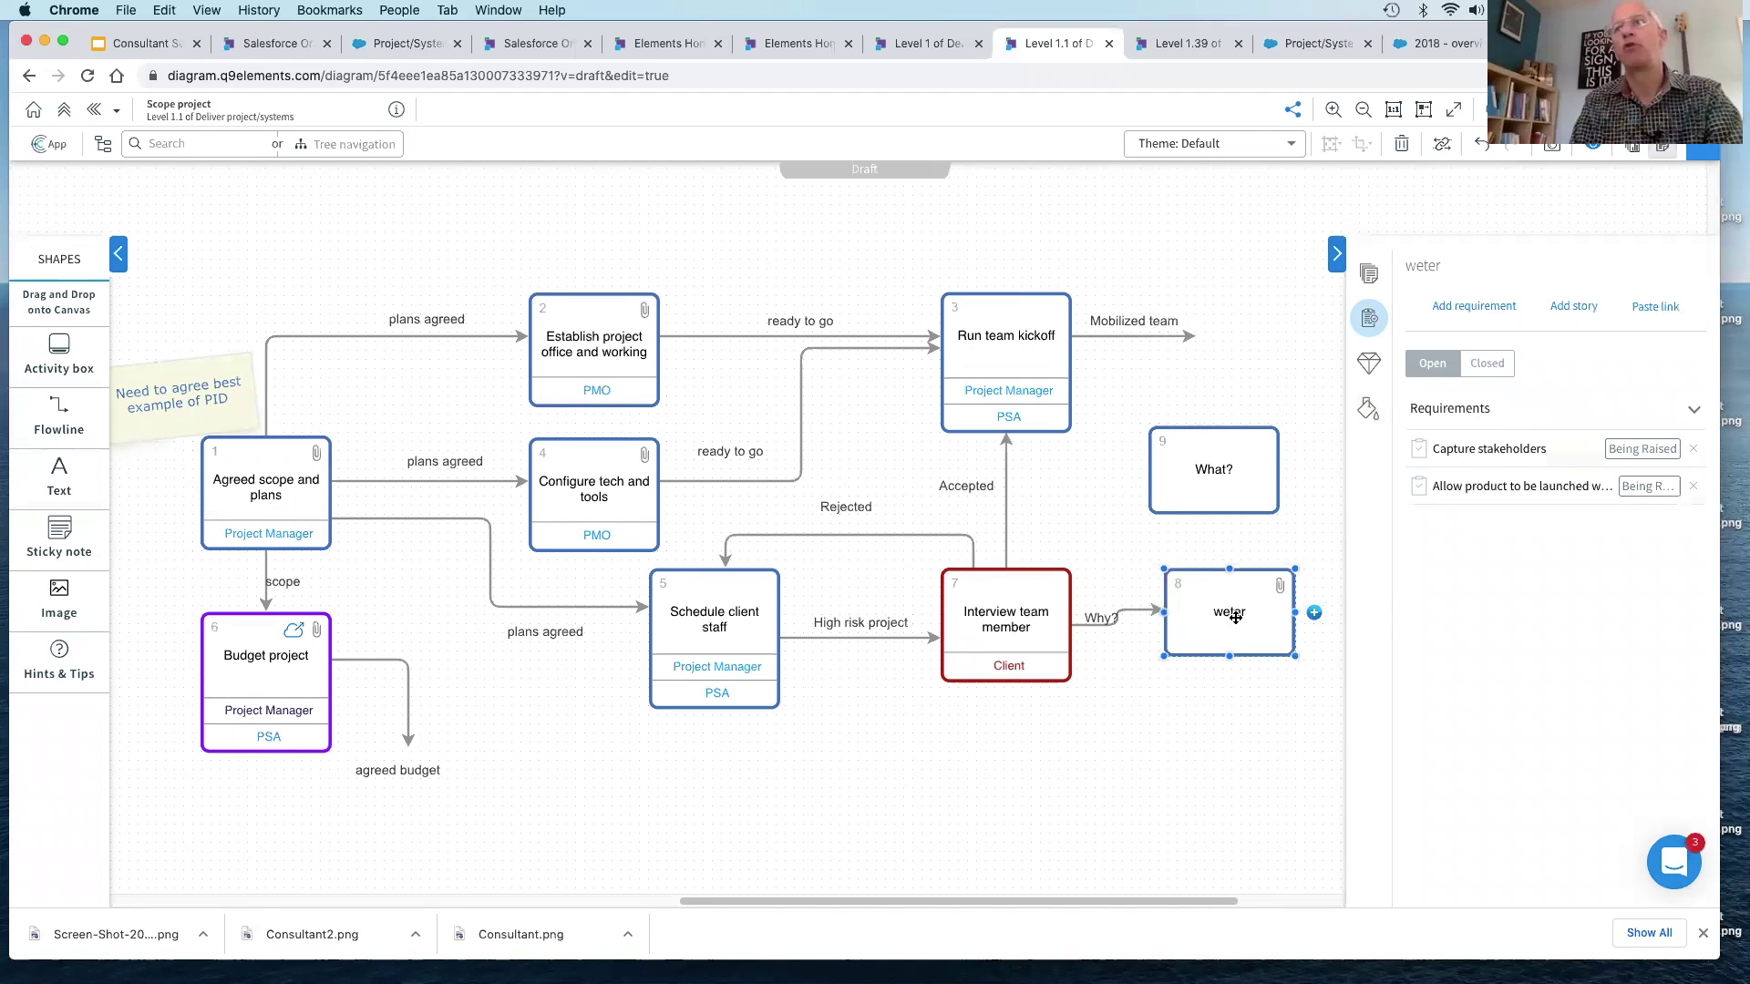
# Step: Review the requirements and stories linked across the Scope project diagram and on Budget project, then select the two newly added activity boxes
pyautogui.click(1239, 335)
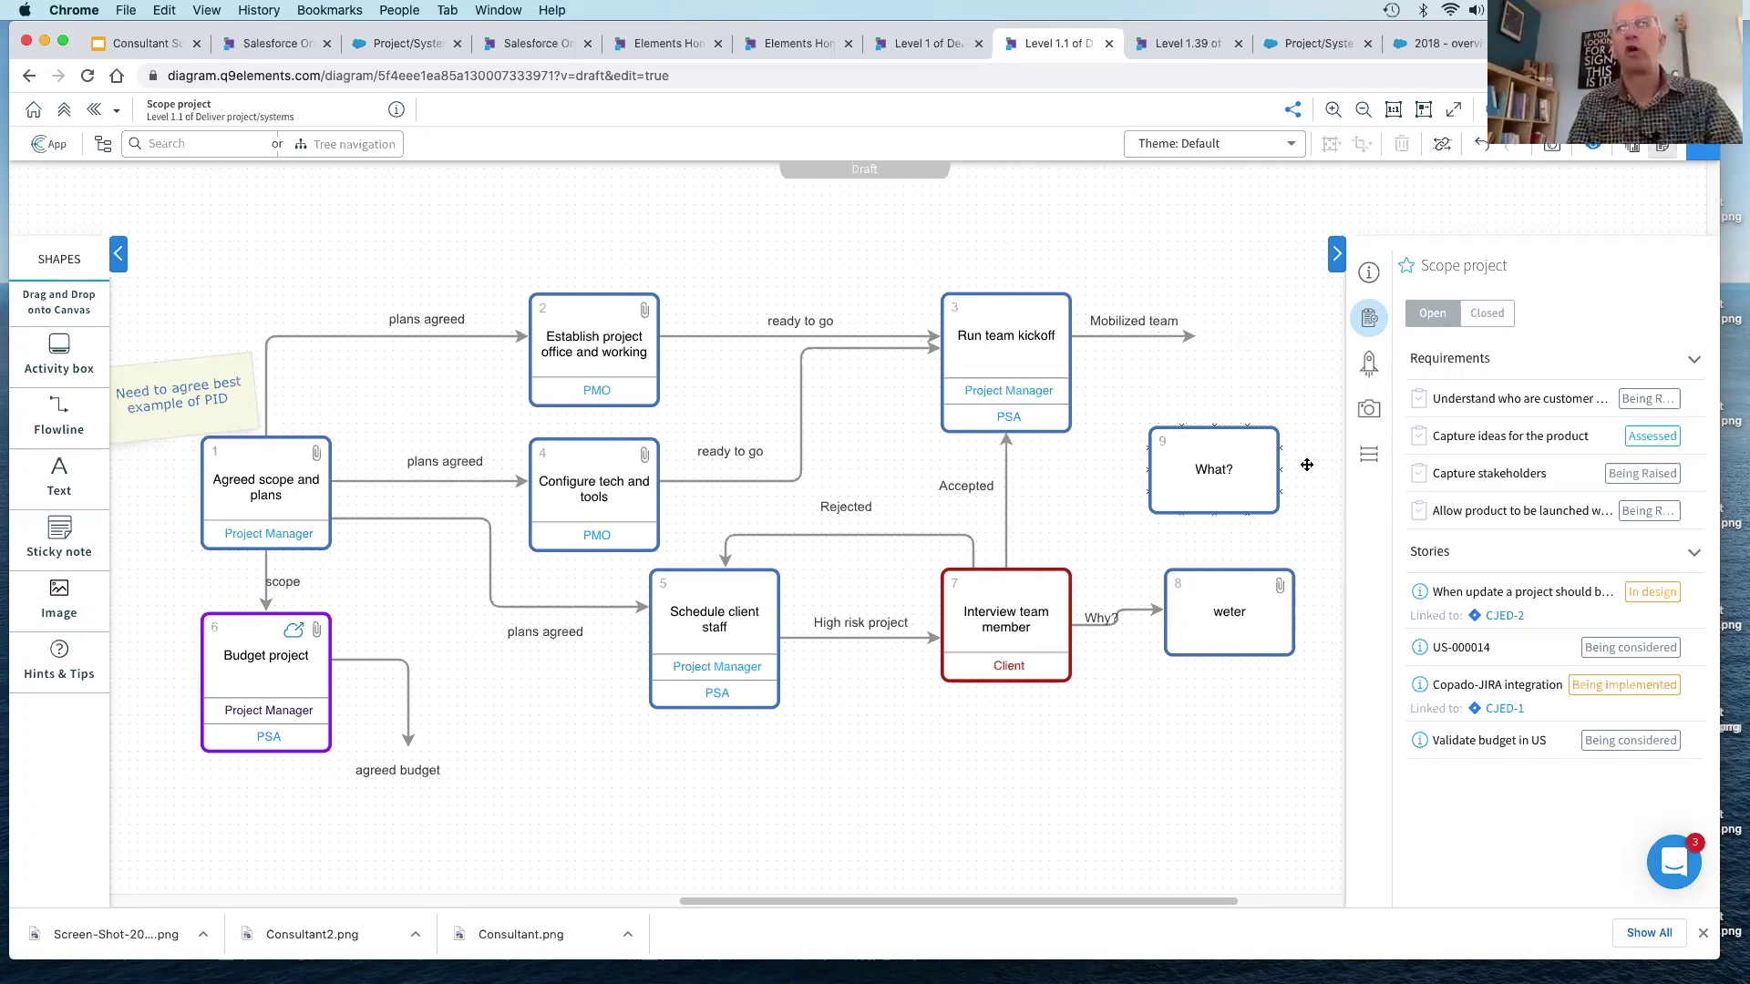
pyautogui.click(1550, 590)
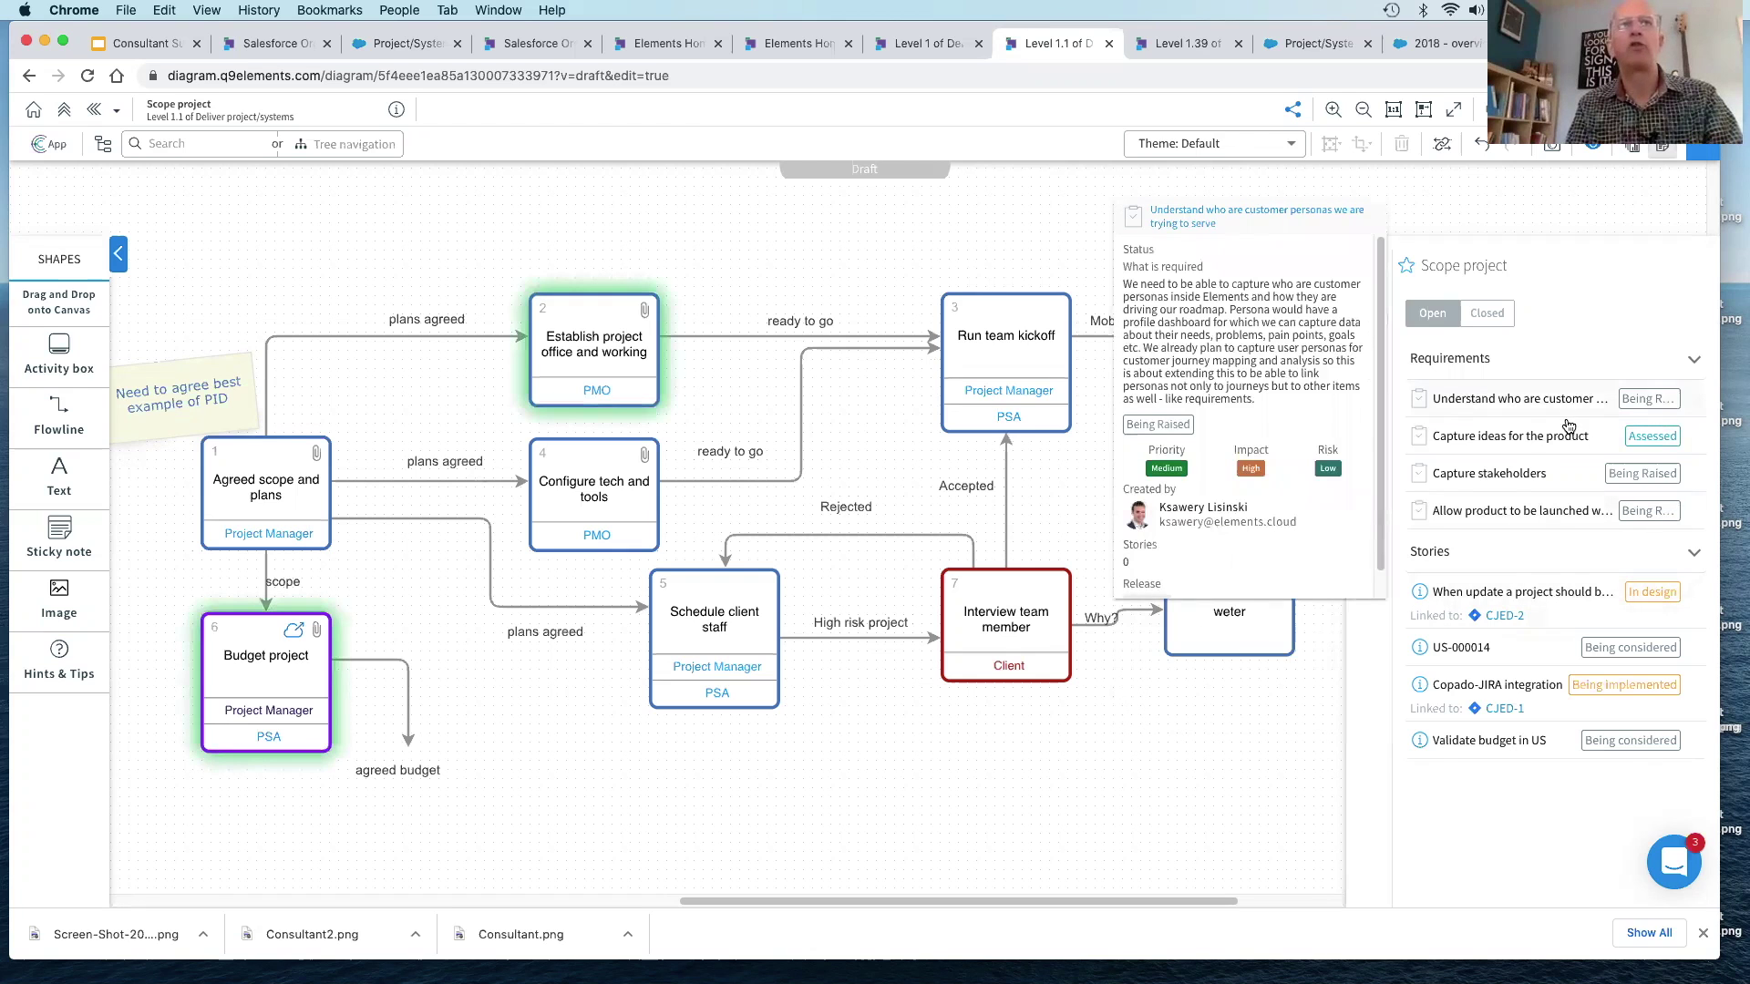
pyautogui.moveTo(1566, 440)
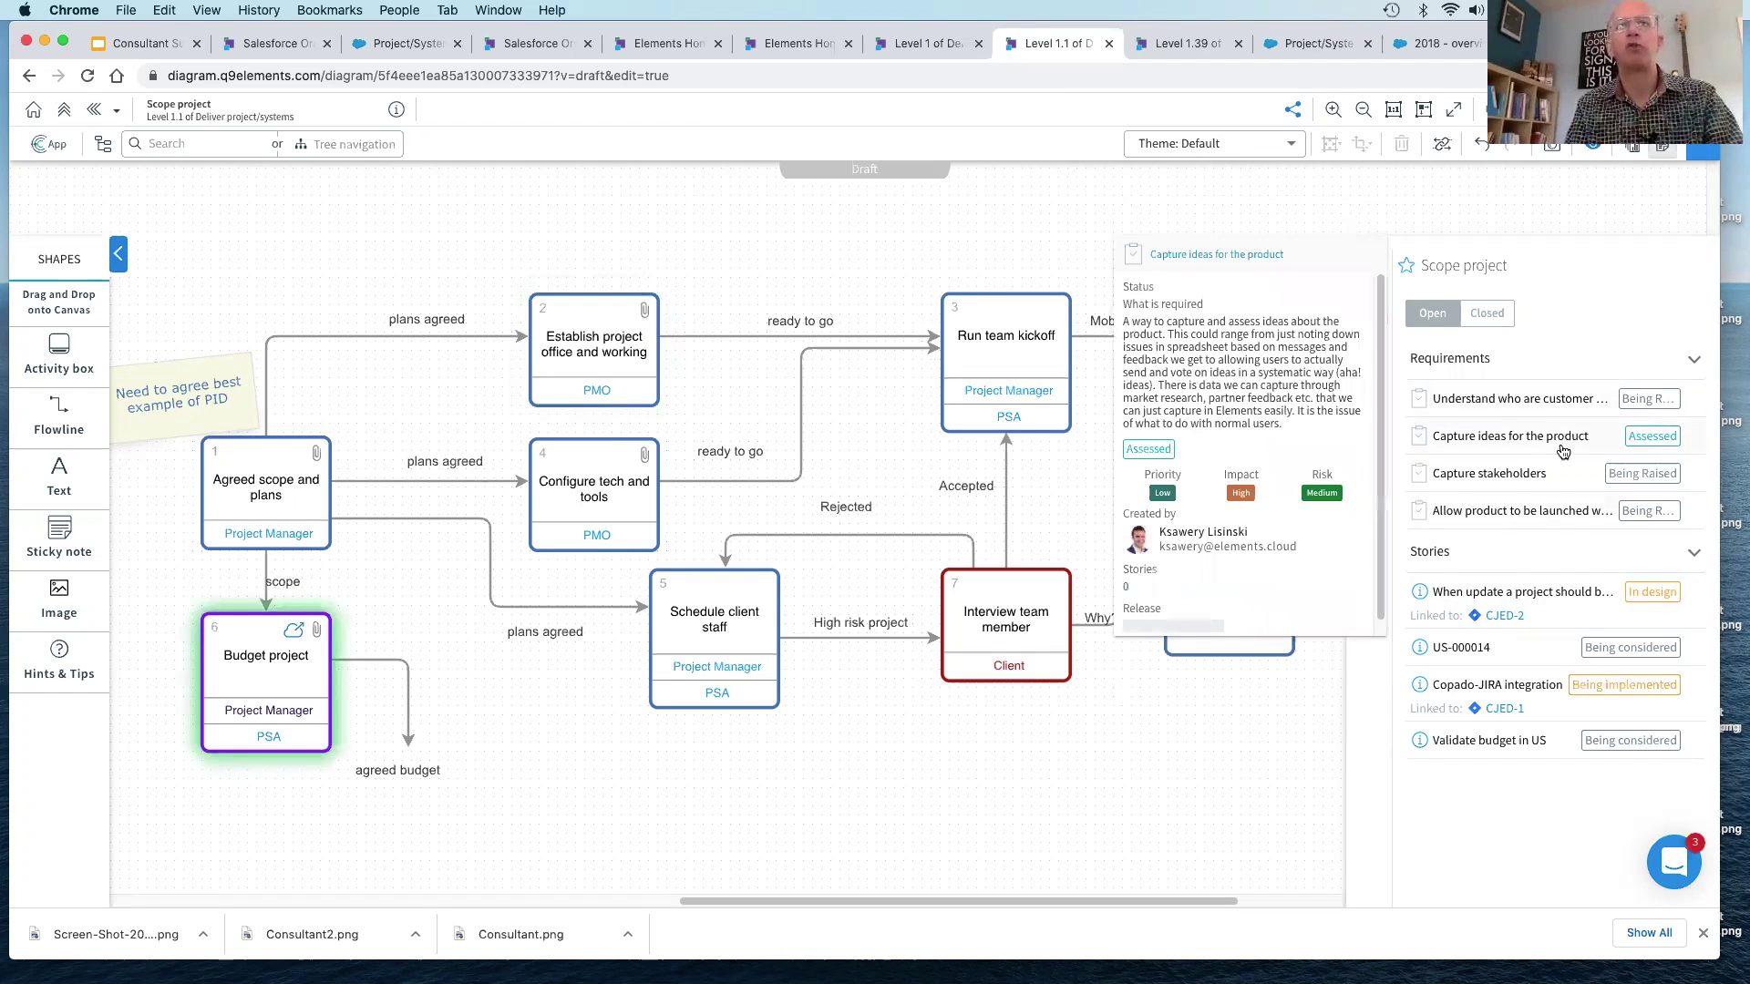
pyautogui.moveTo(1554, 473)
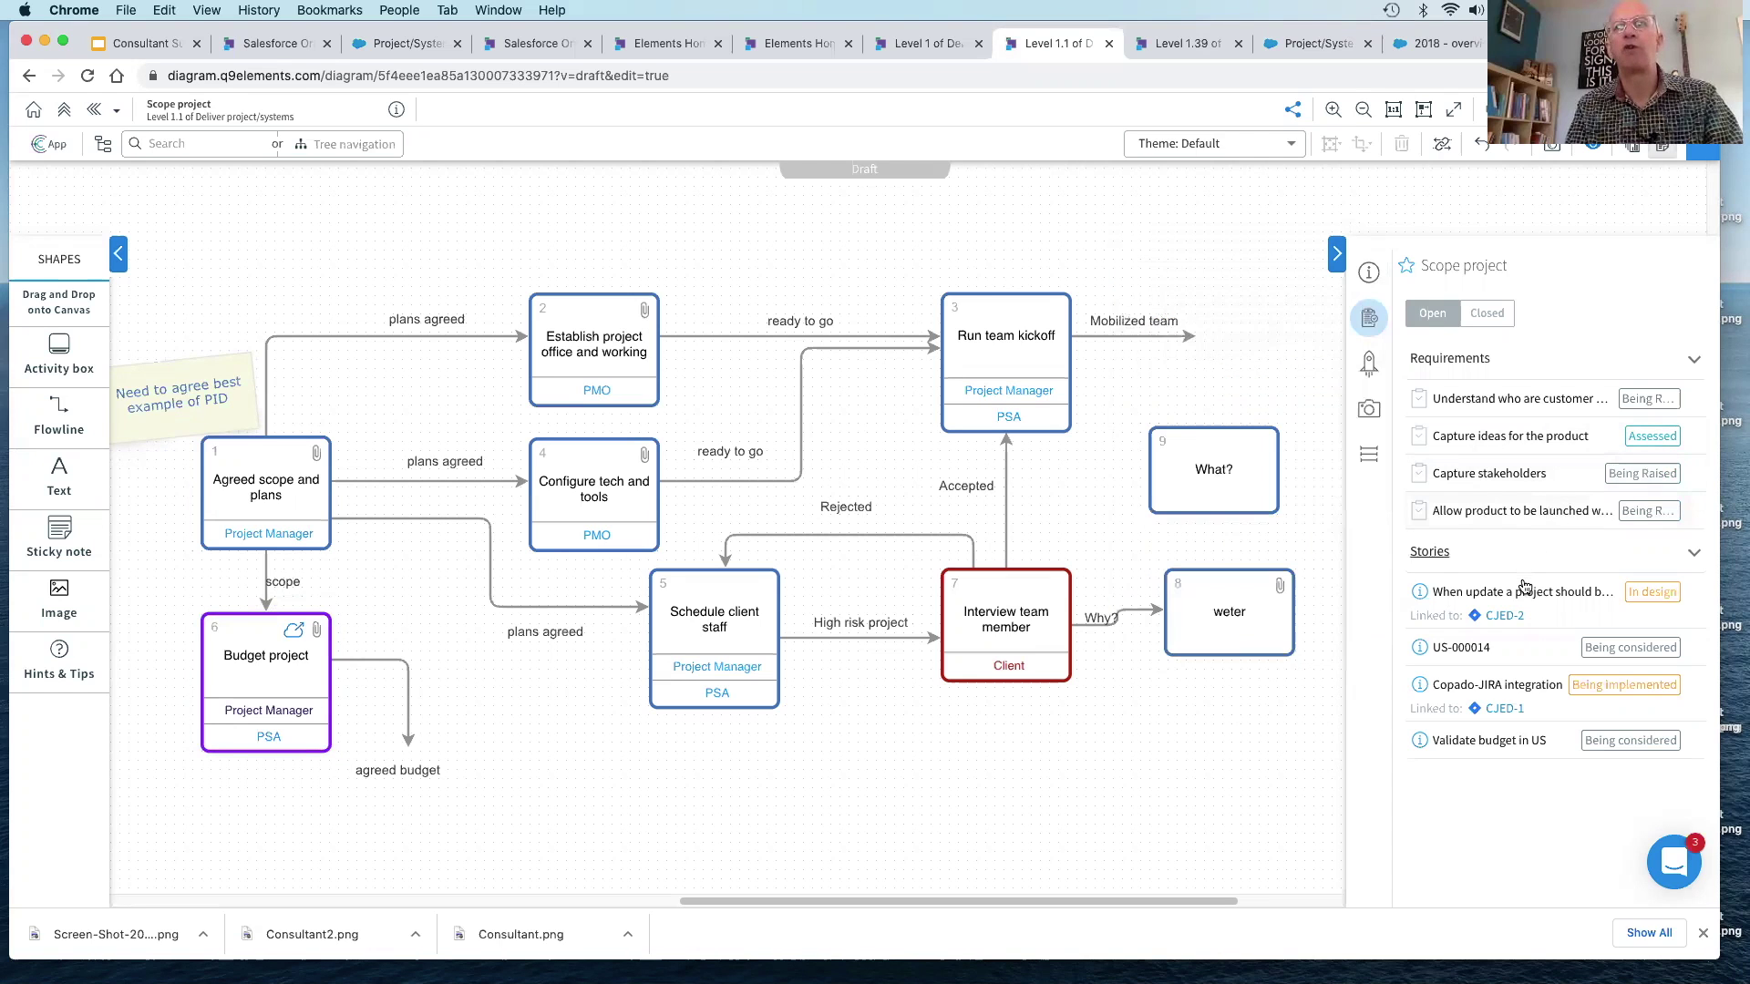
pyautogui.moveTo(1524, 587)
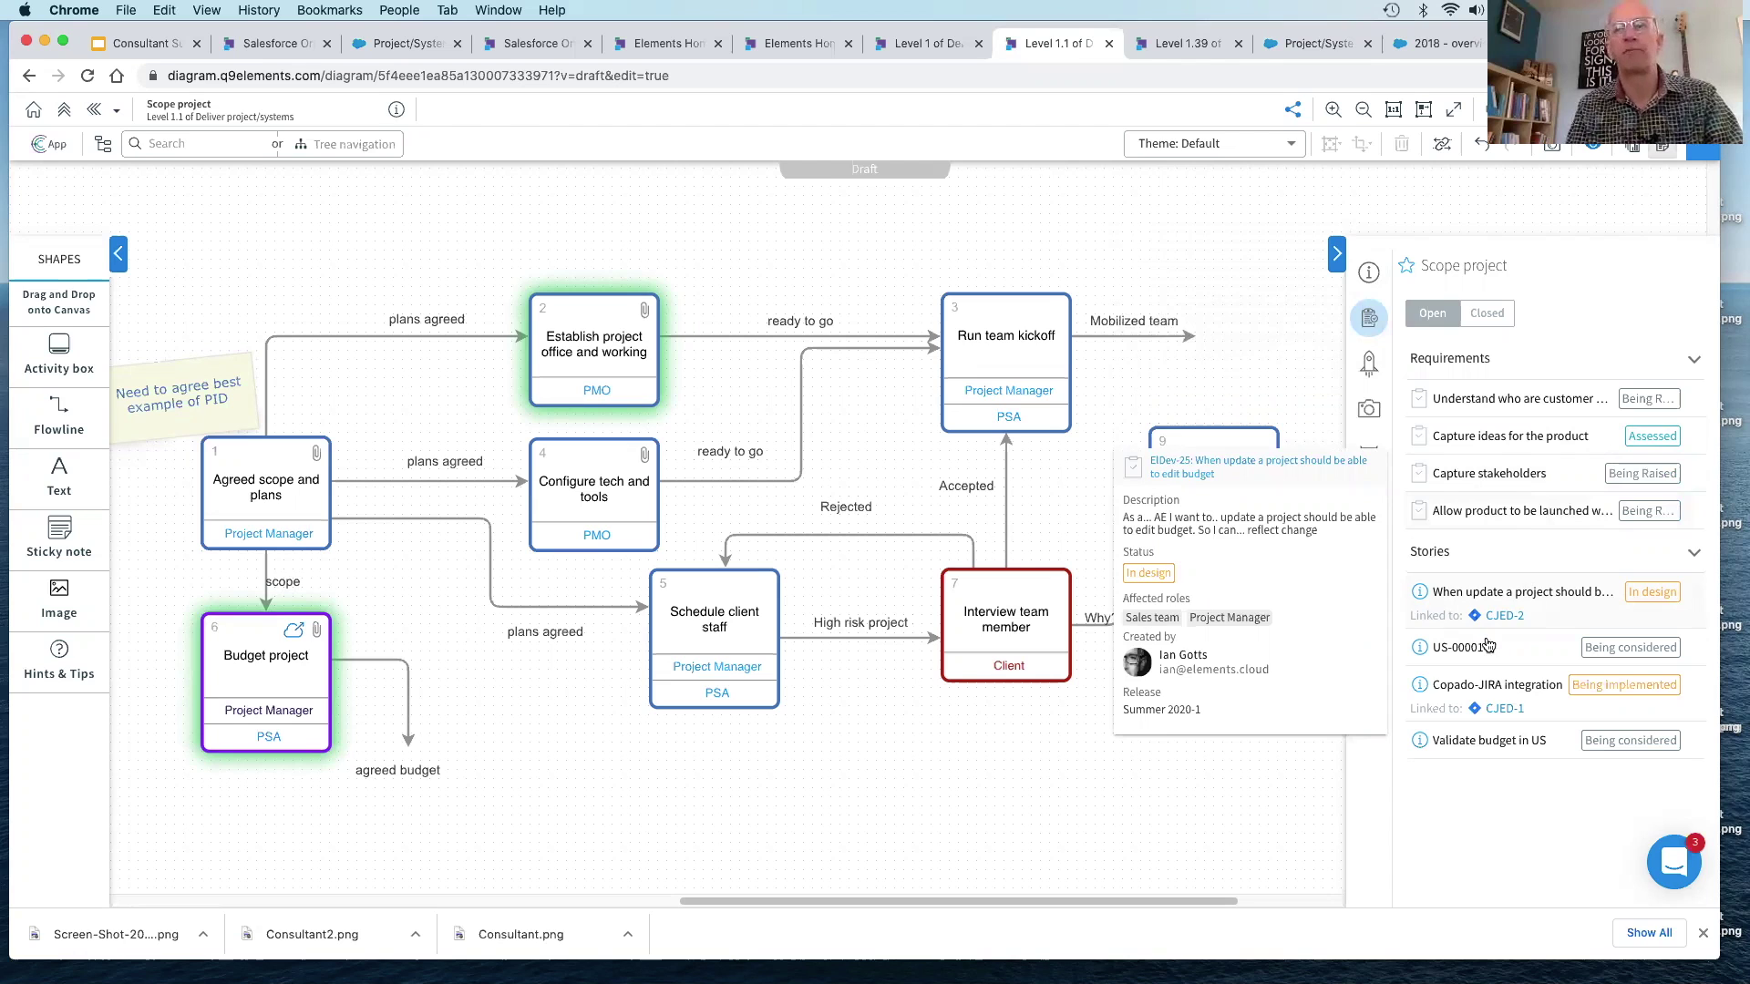
pyautogui.moveTo(1497, 693)
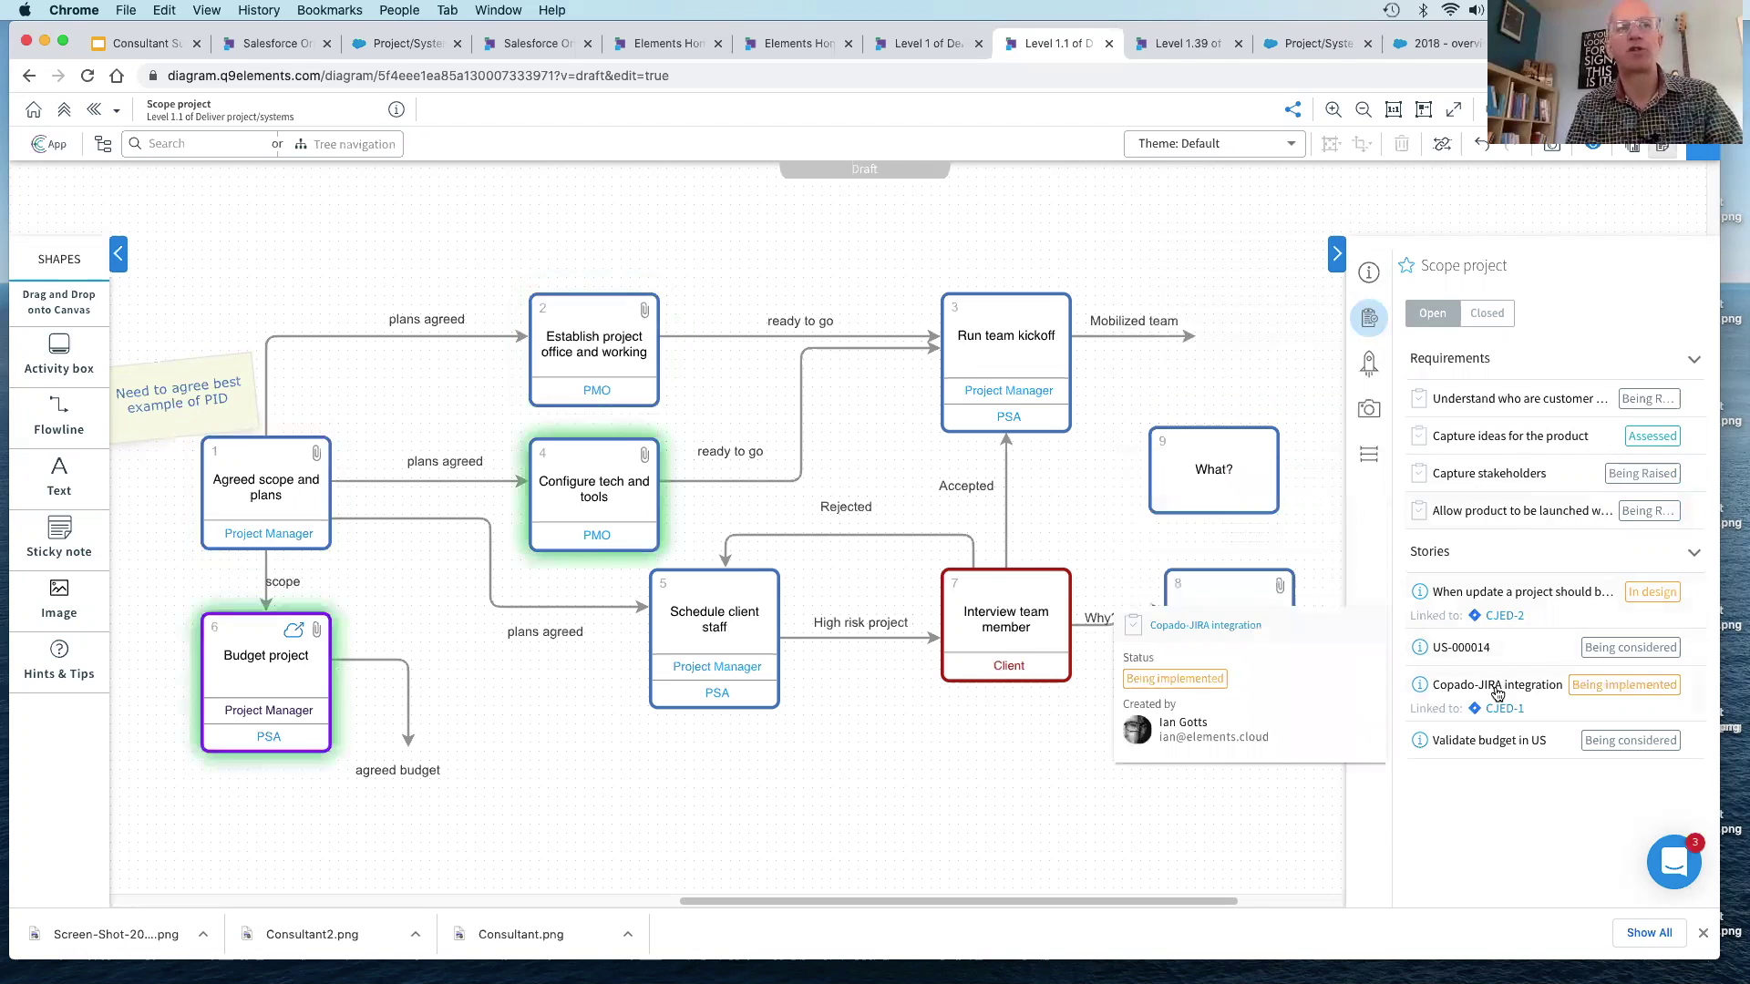
pyautogui.moveTo(1488, 740)
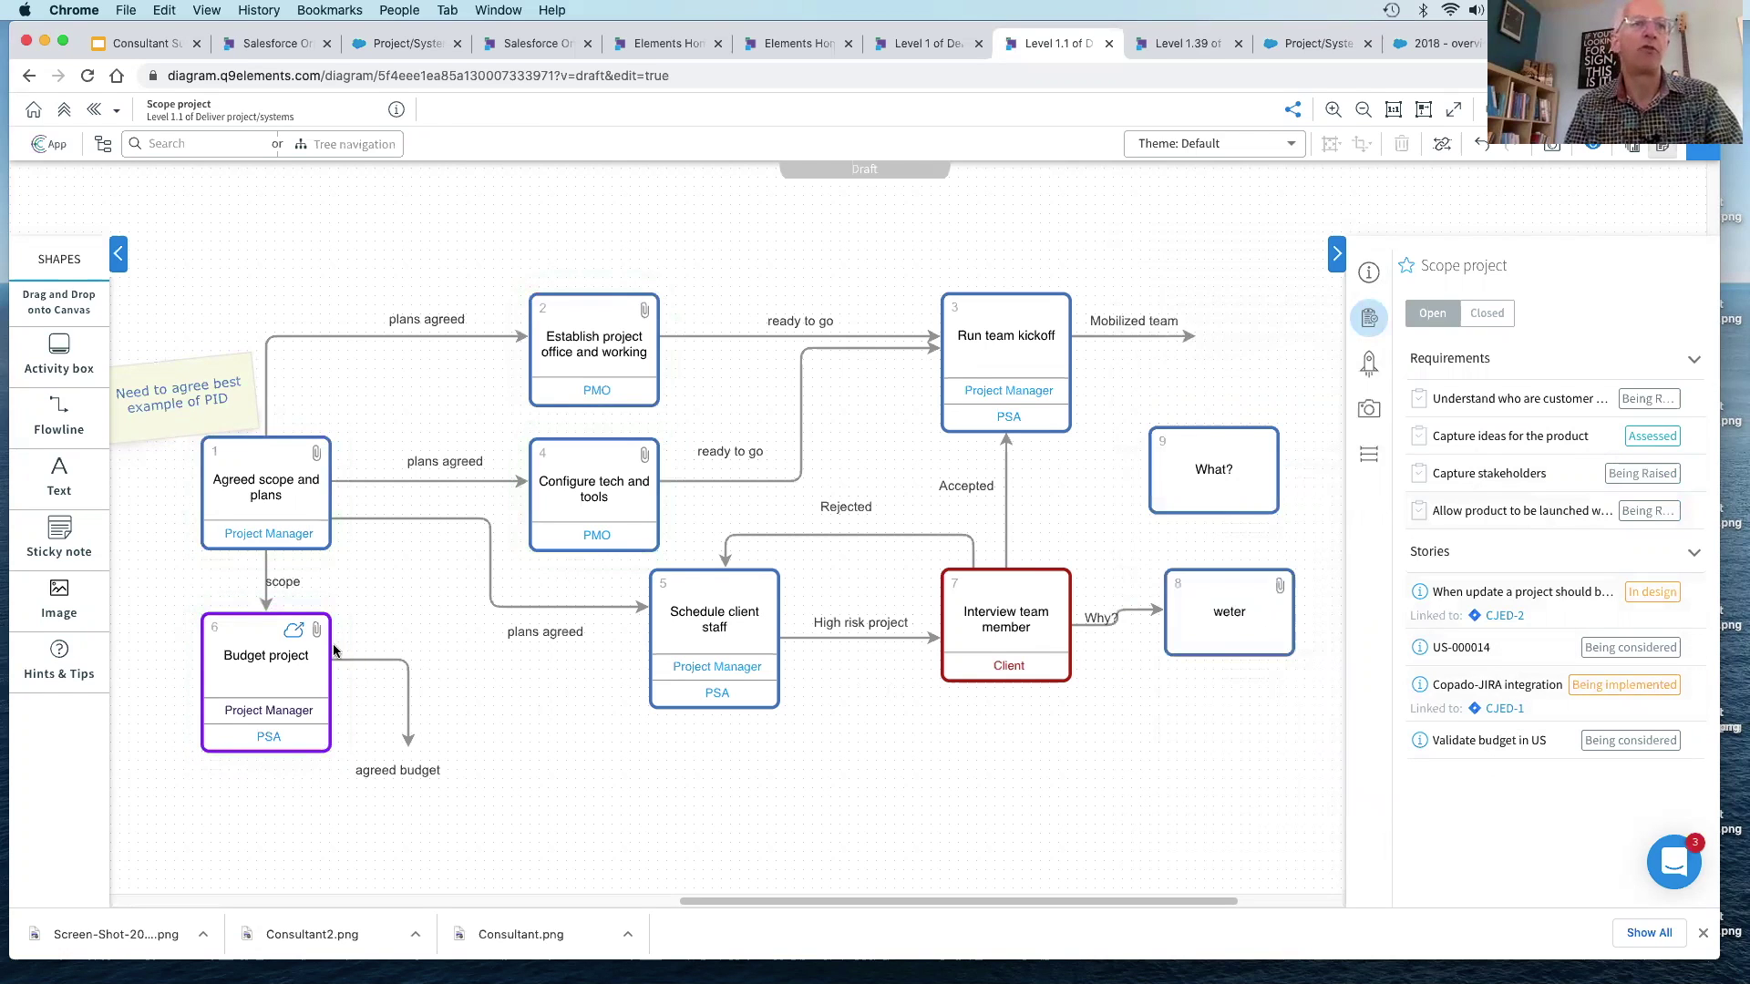
pyautogui.click(283, 663)
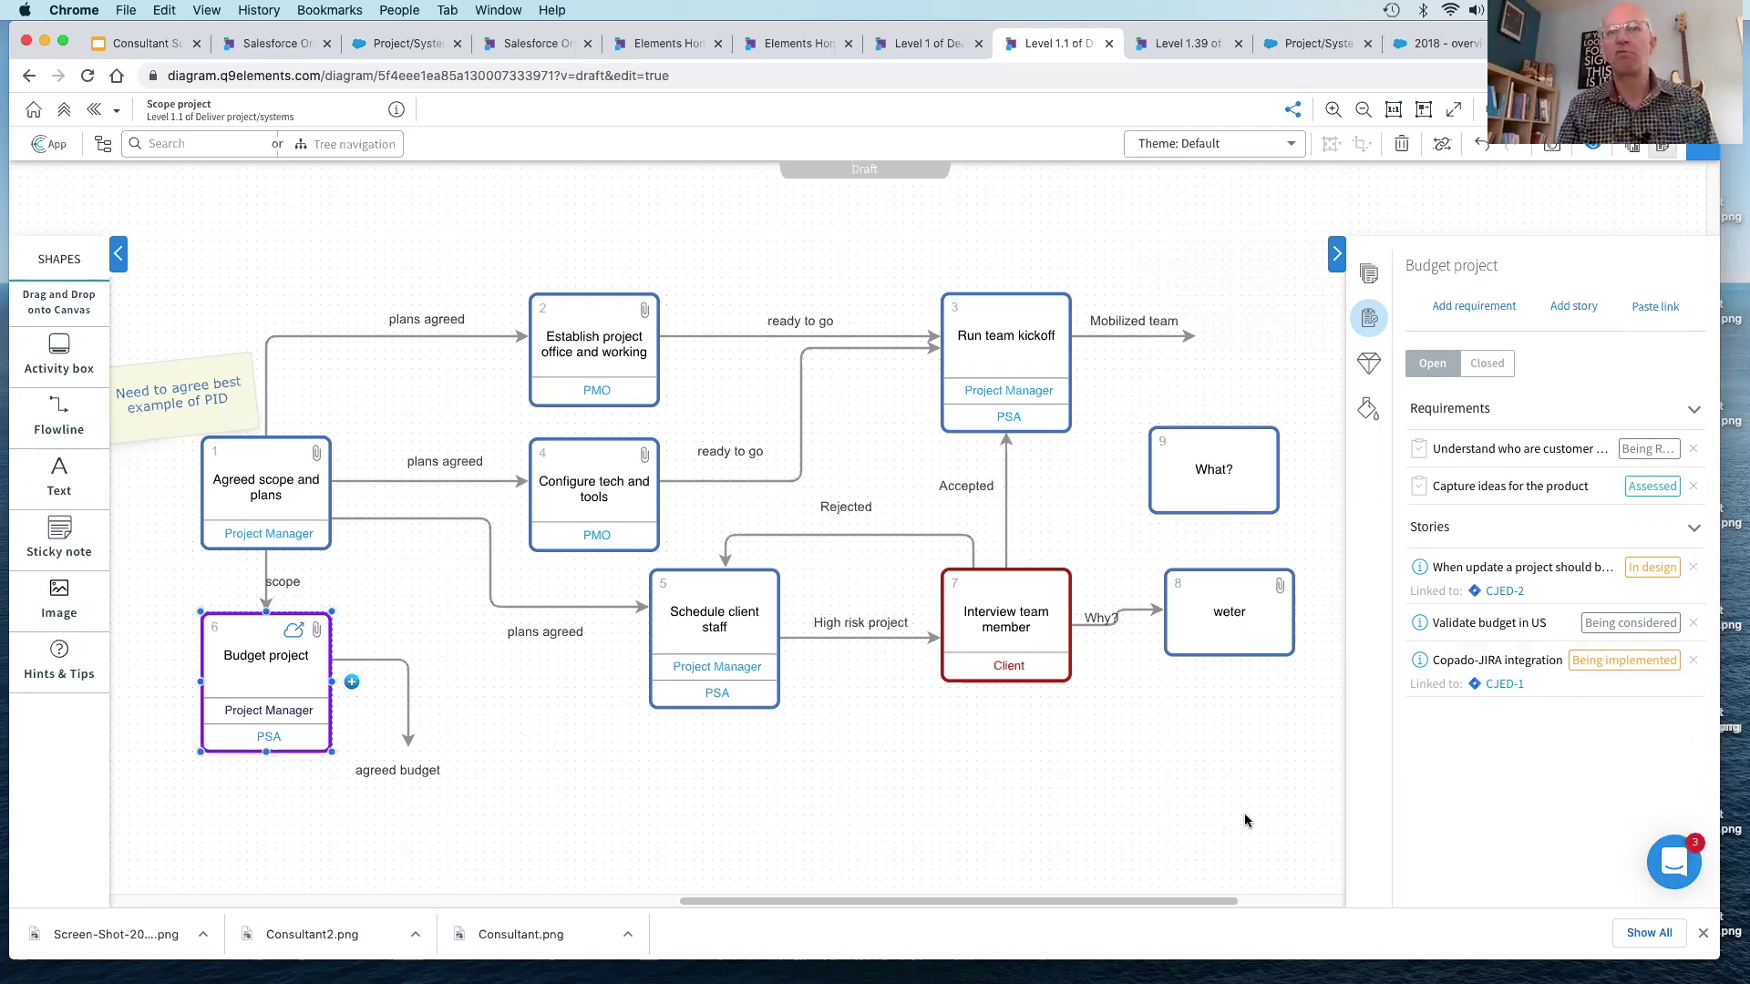
pyautogui.moveTo(1325, 704); pyautogui.dragTo(1102, 420)
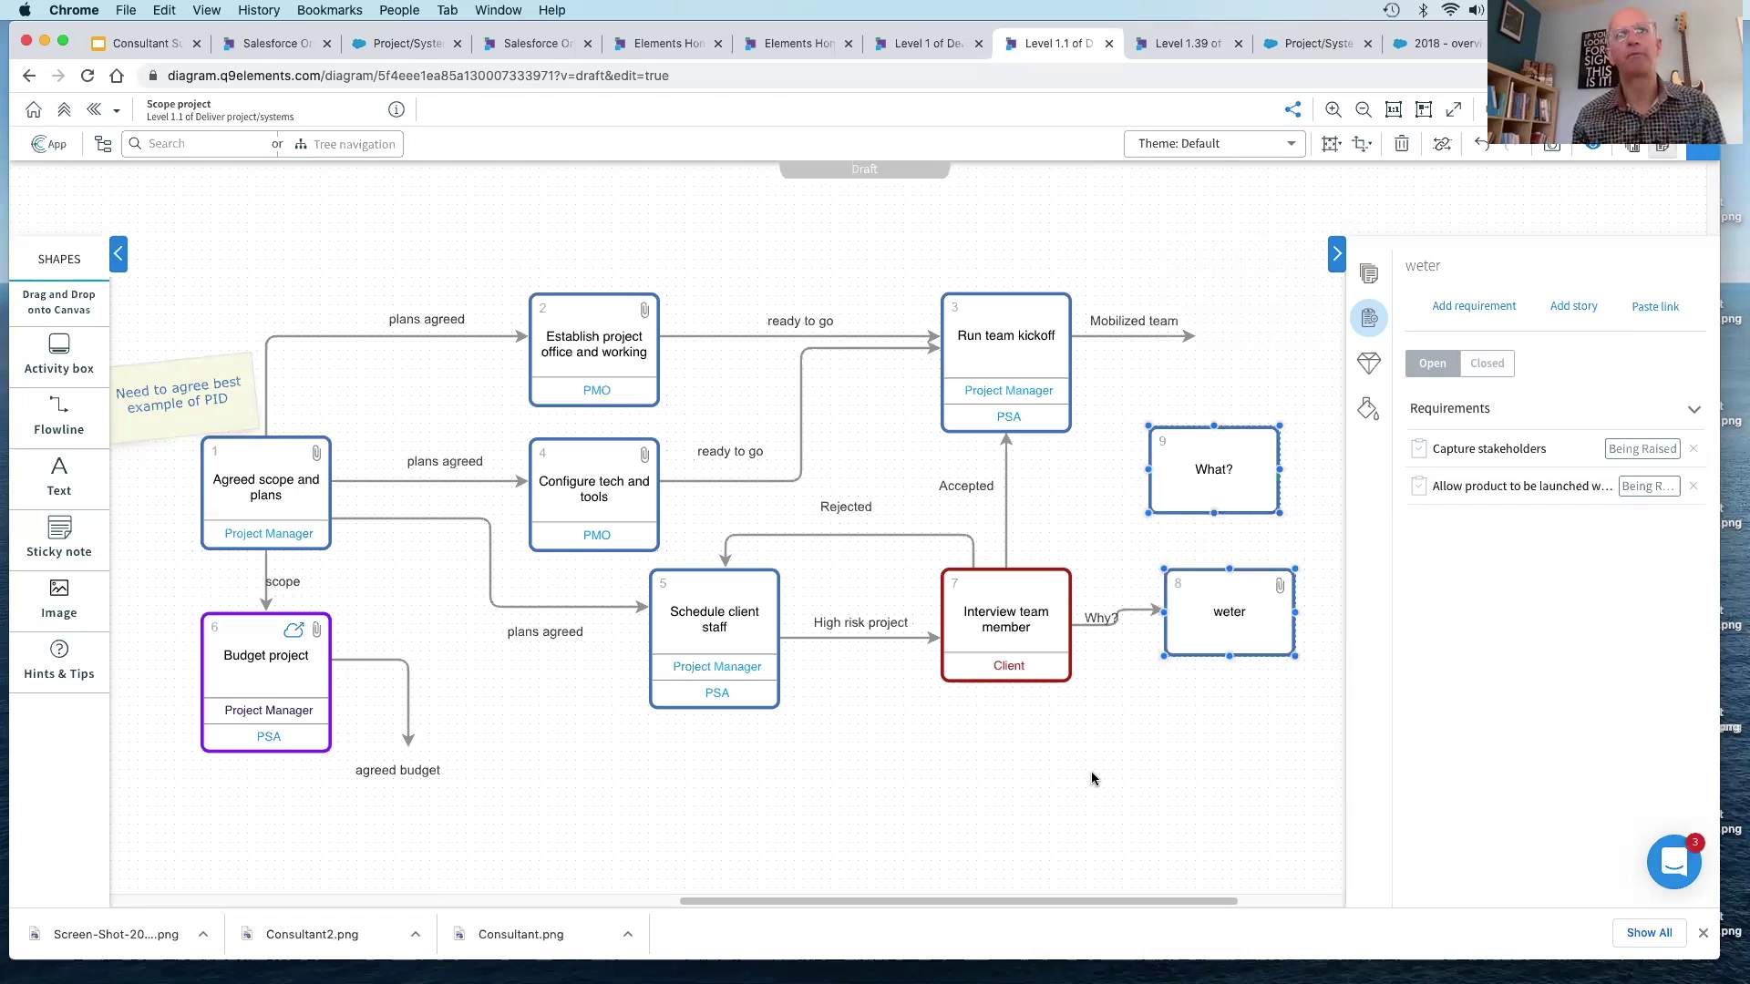
# Step: Switch to the Project.Systems data model diagram and put its draft into edit mode
pyautogui.click(1191, 49)
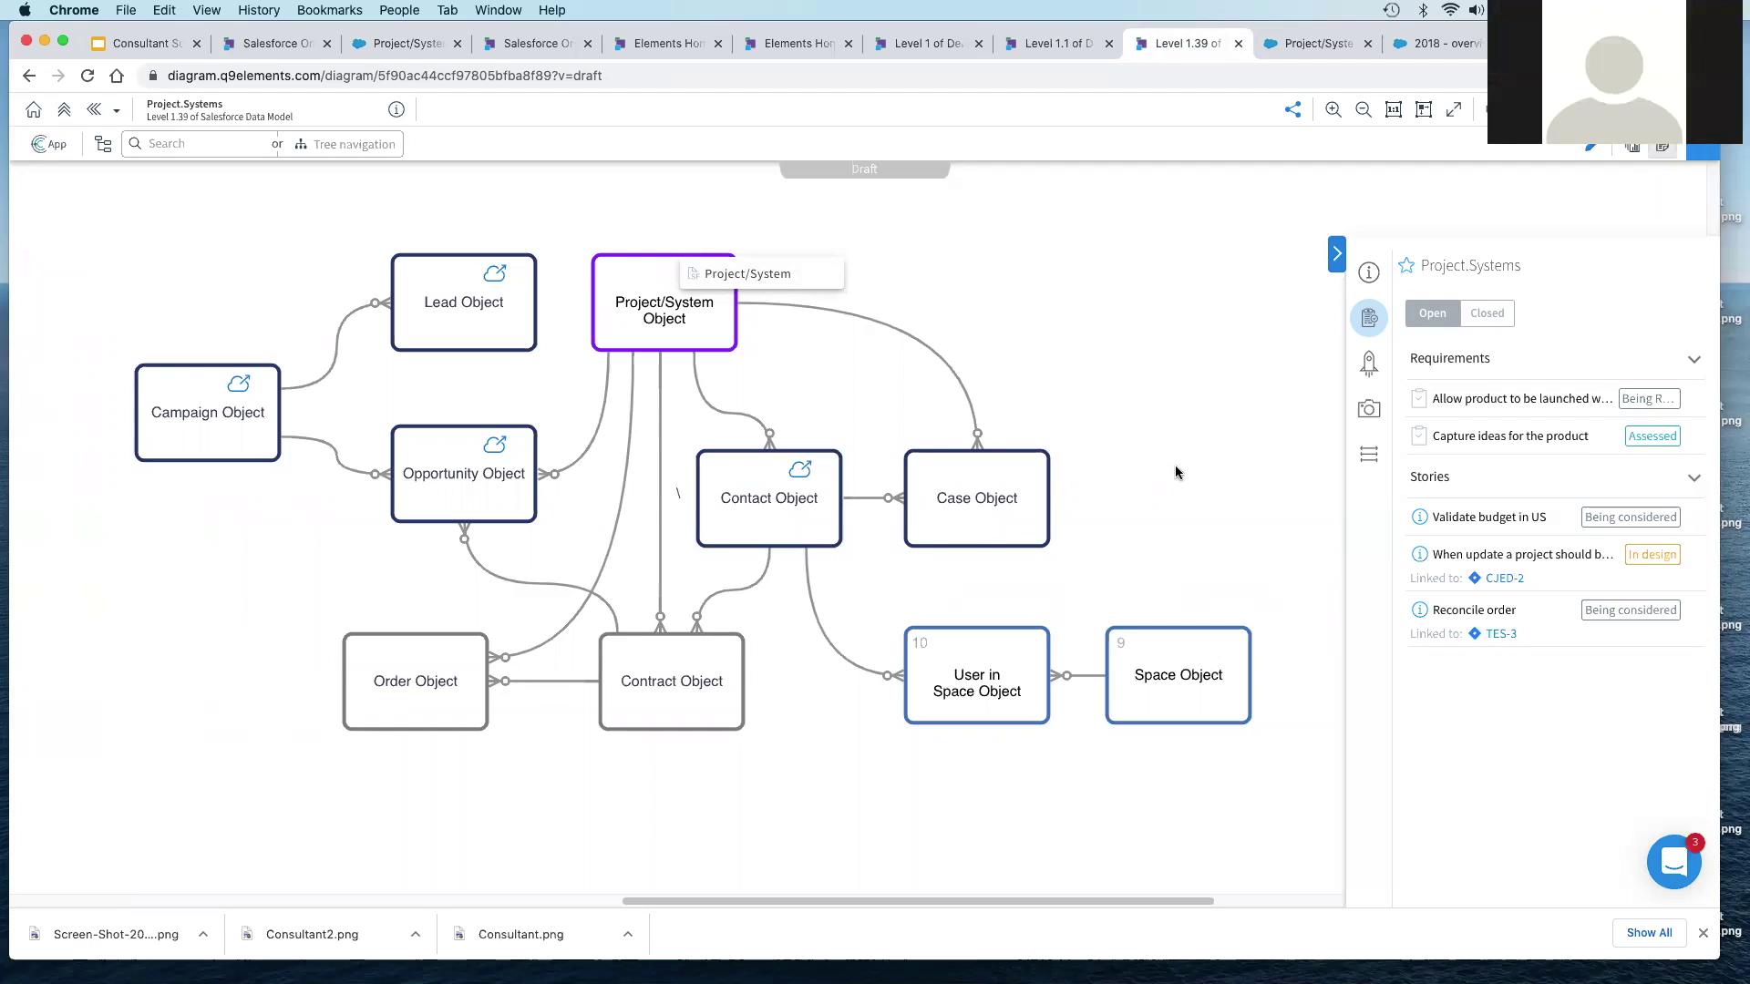
pyautogui.doubleClick(855, 311)
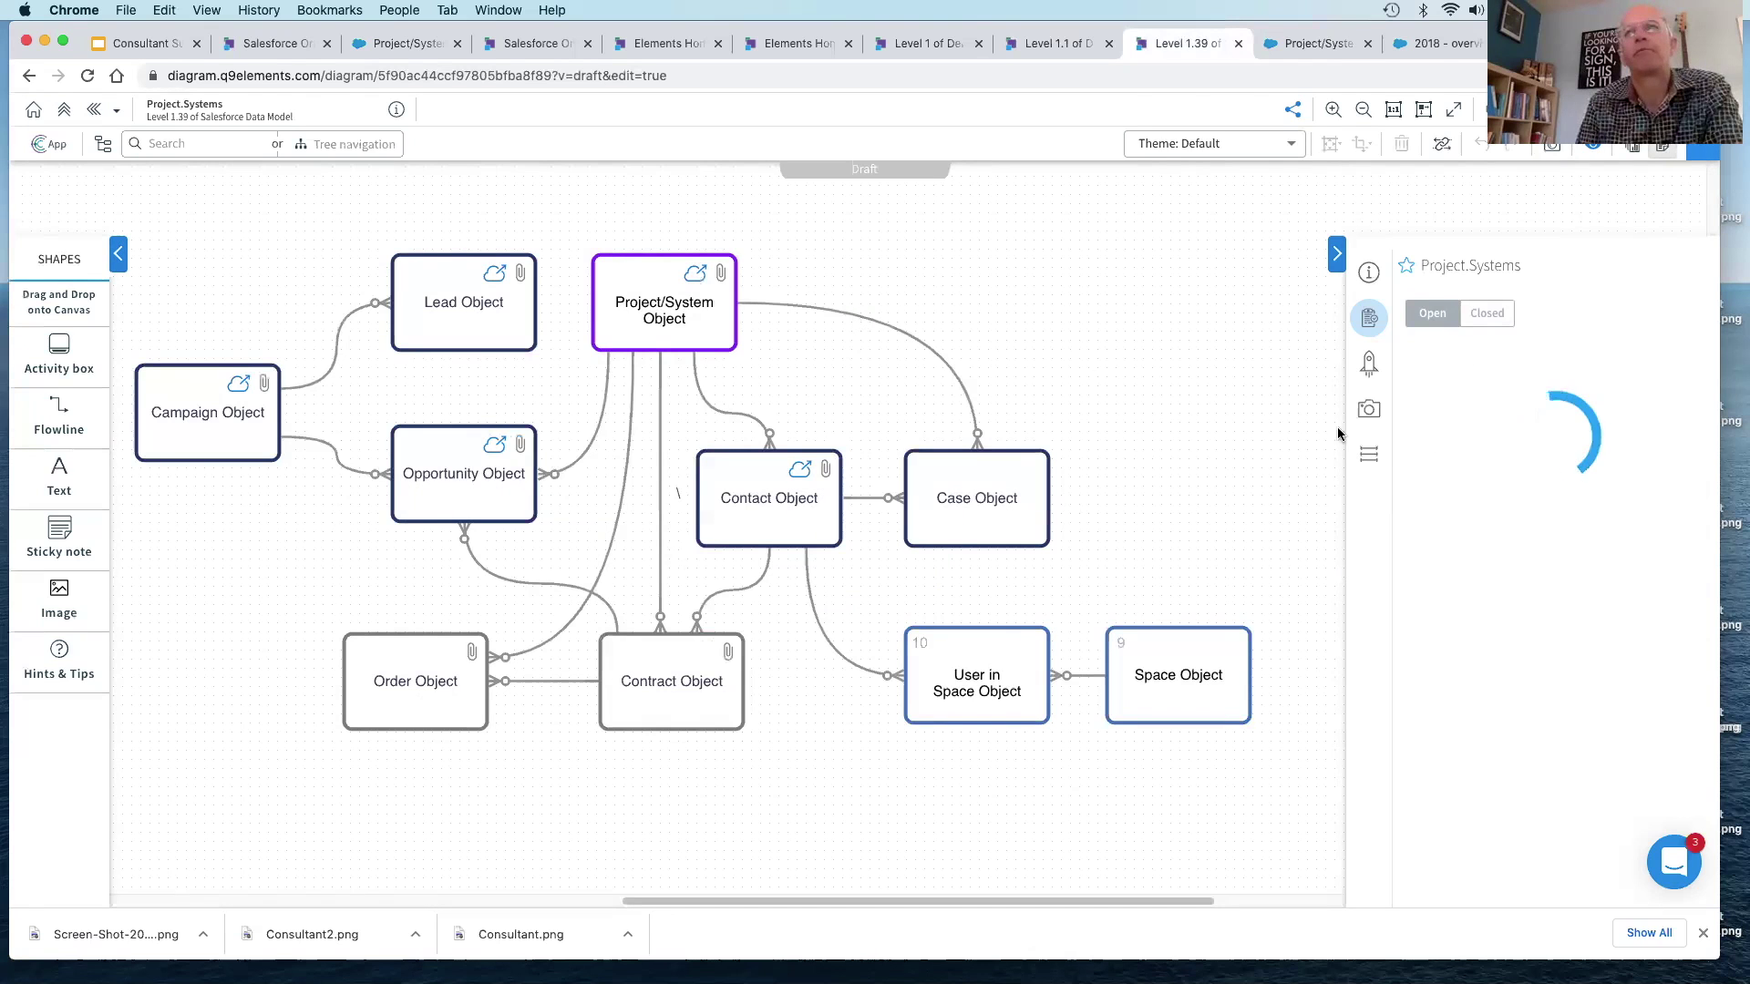
# Step: Try different shapes and the dotted and dashed line types on the connector between Project/System Object and Case Object
pyautogui.click(1455, 403)
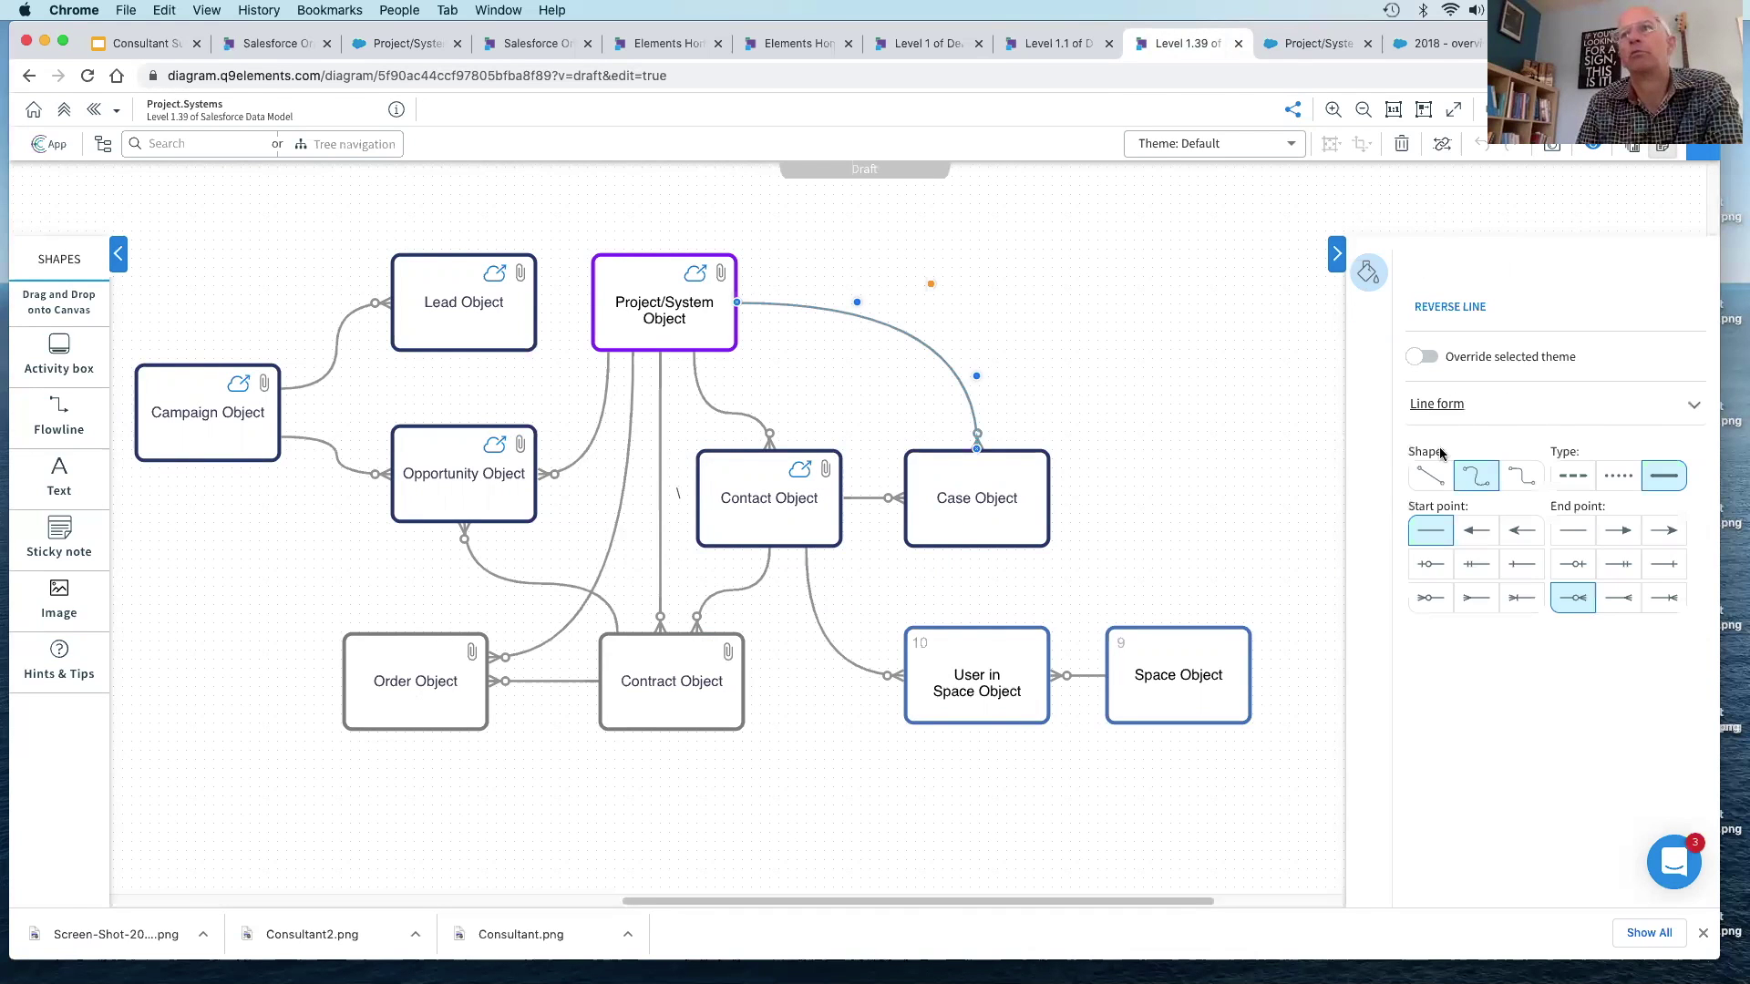
pyautogui.click(1521, 476)
pyautogui.click(1482, 484)
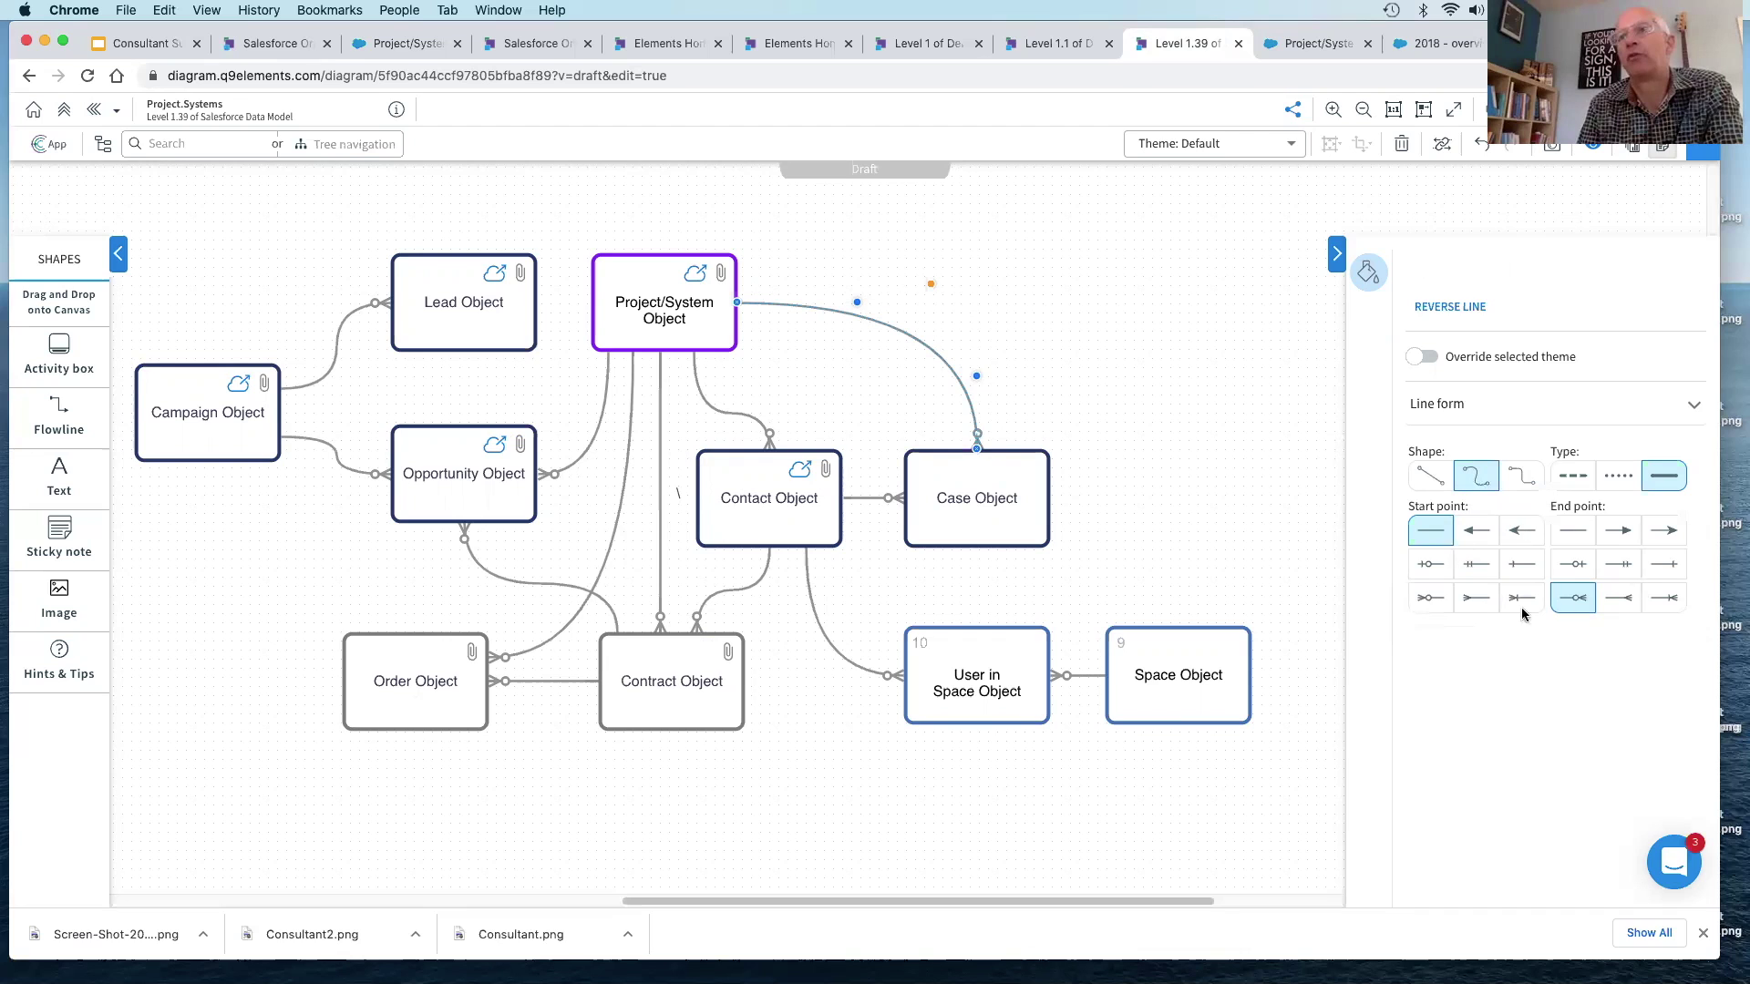
pyautogui.click(1616, 477)
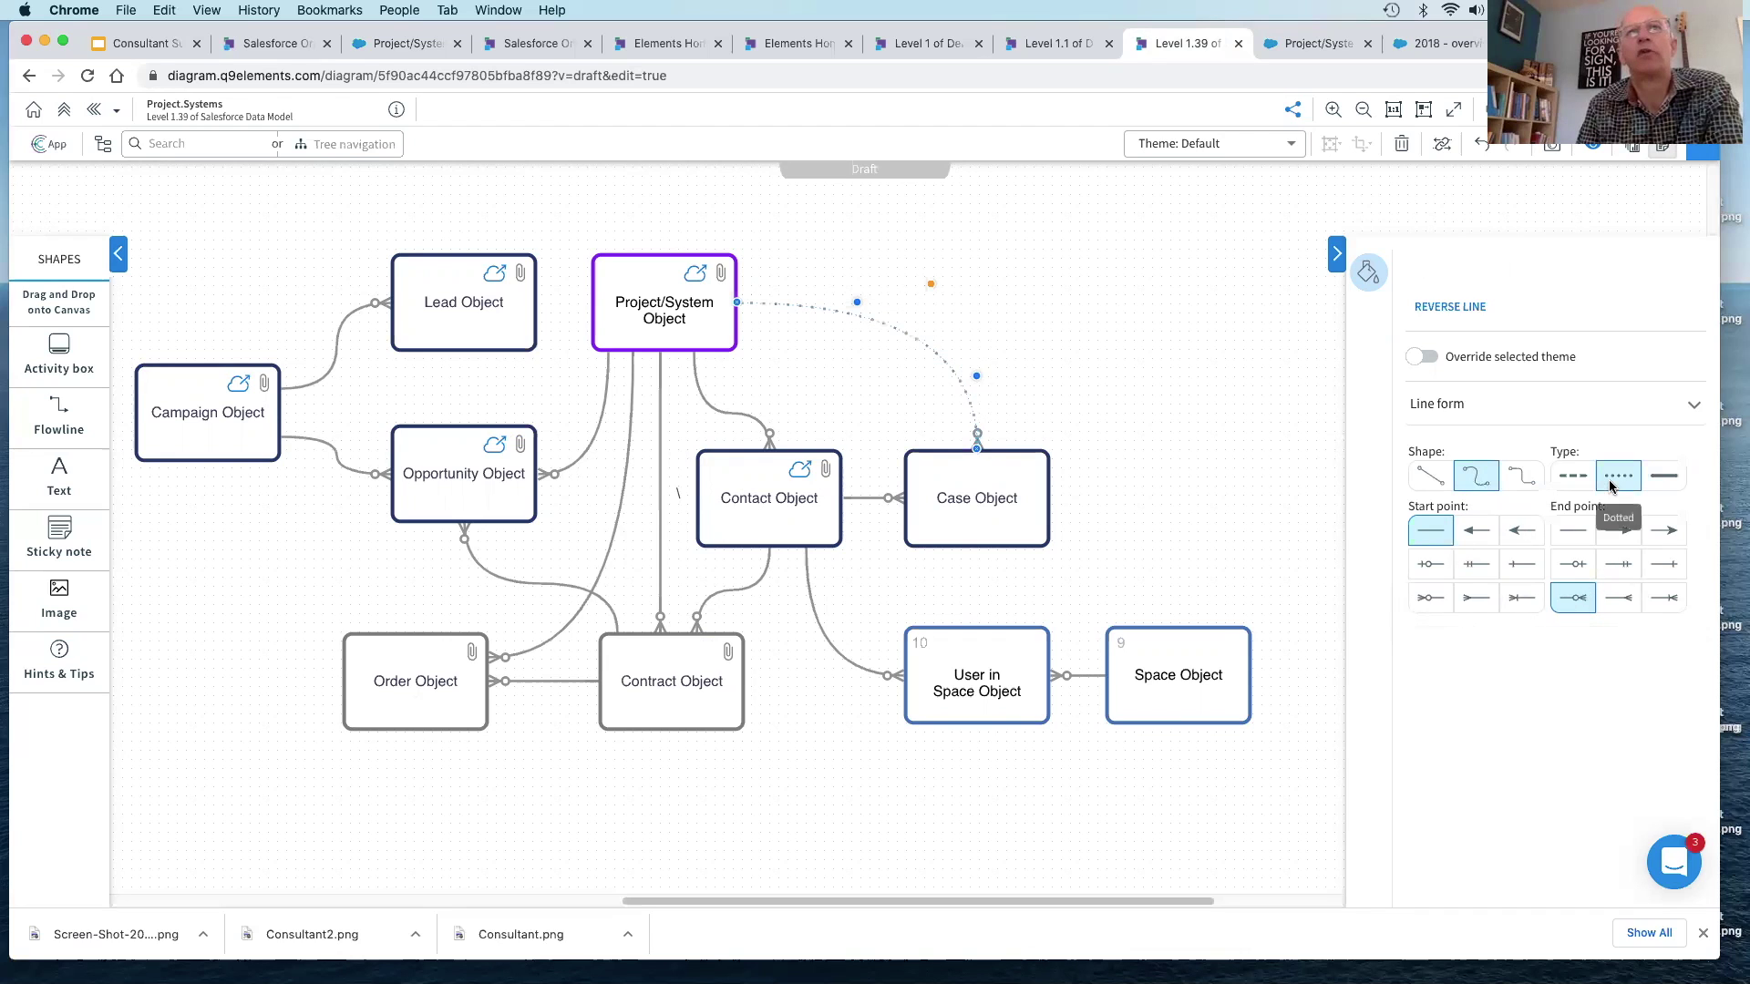
pyautogui.click(1577, 477)
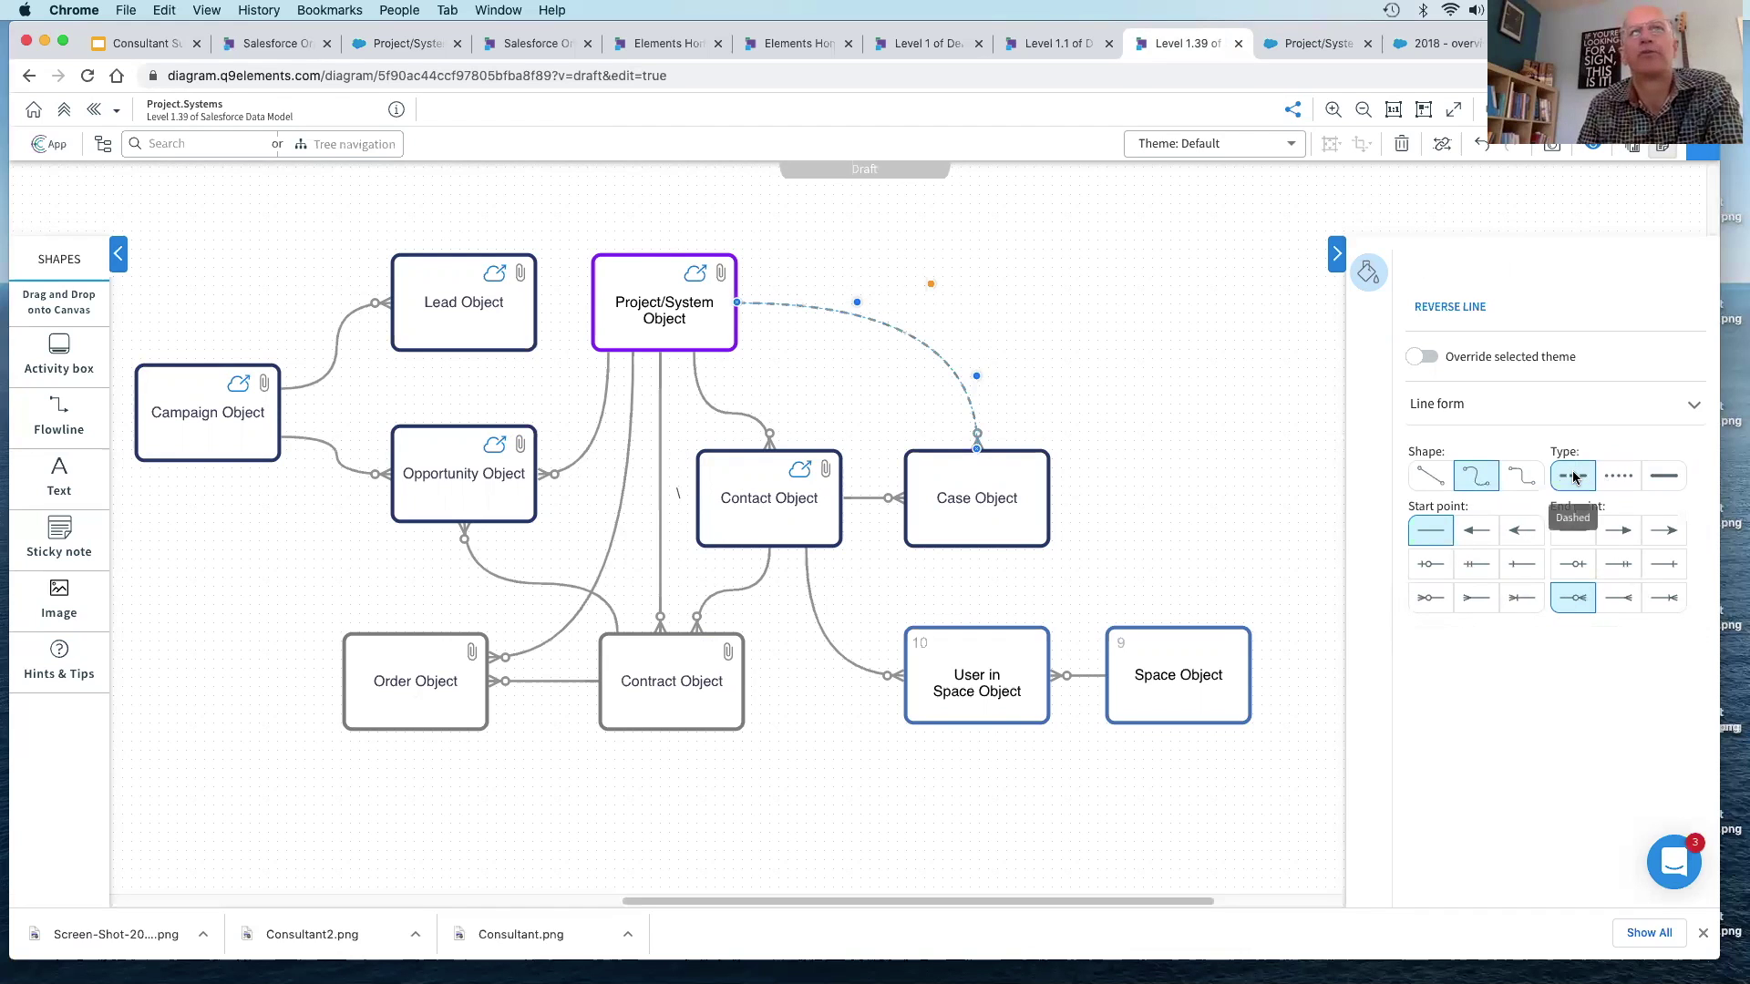
pyautogui.click(1430, 480)
pyautogui.click(1254, 379)
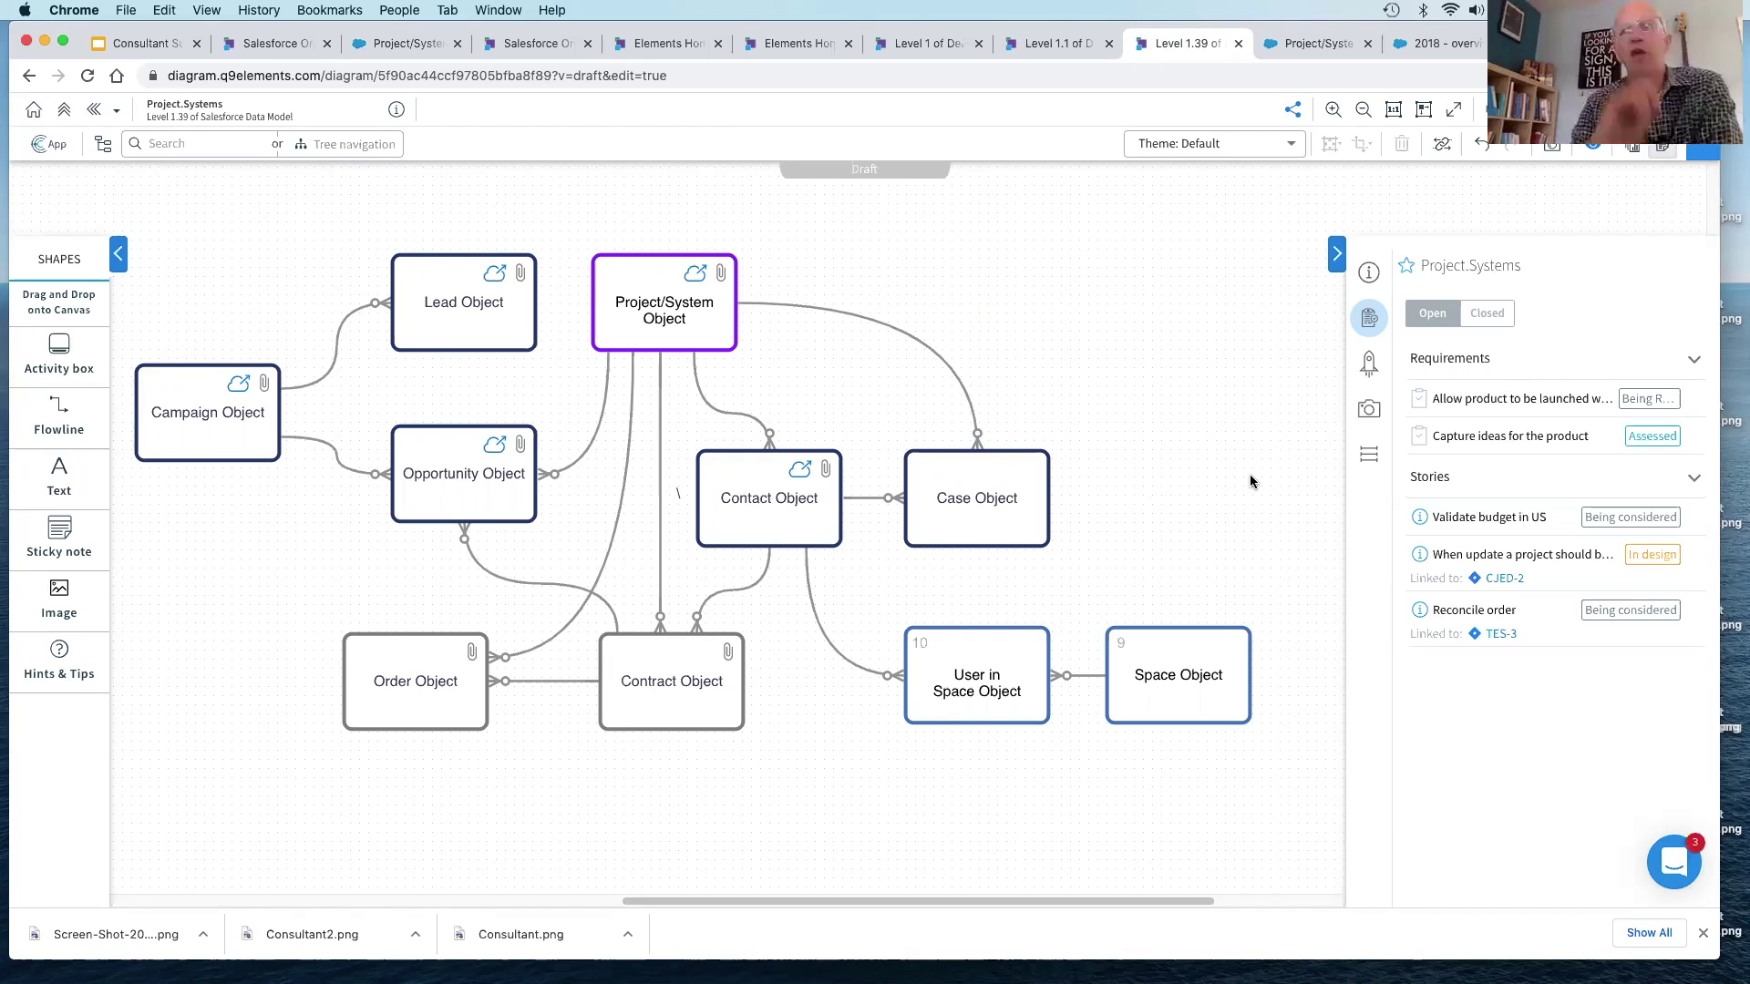
# Step: Review the requirements and stories linked to the Project.Systems data model and to its Opportunity Object
pyautogui.moveTo(1502, 416)
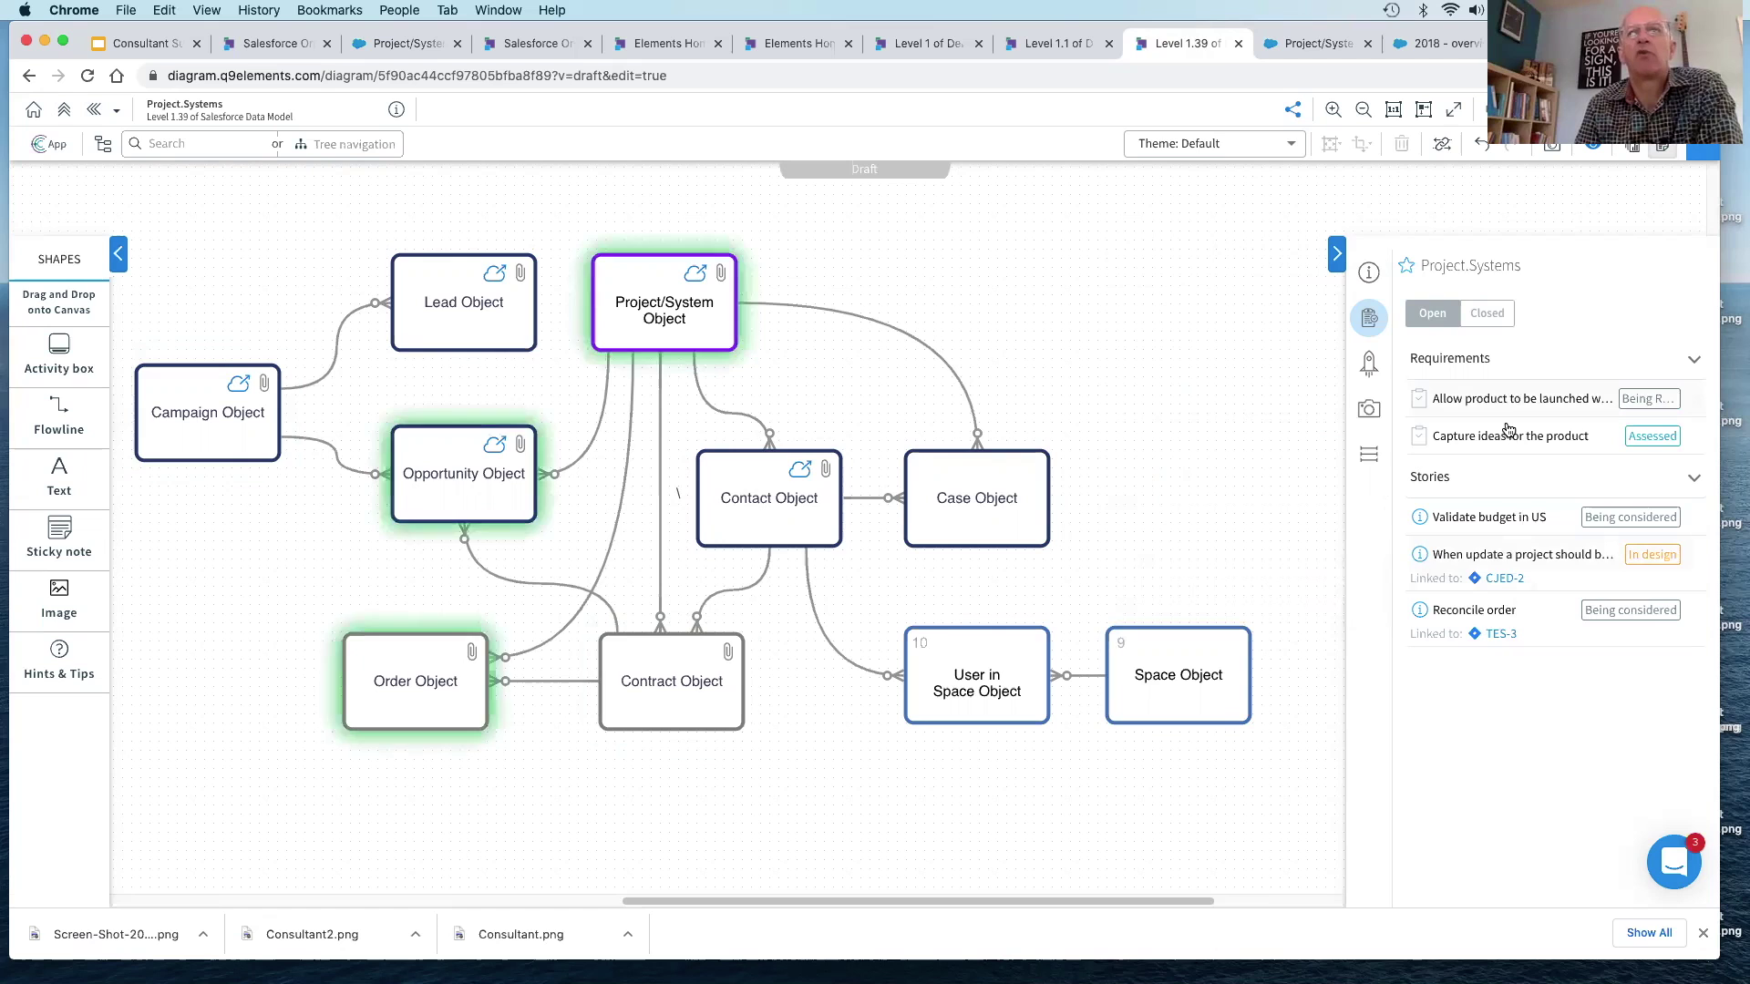
pyautogui.moveTo(1501, 518)
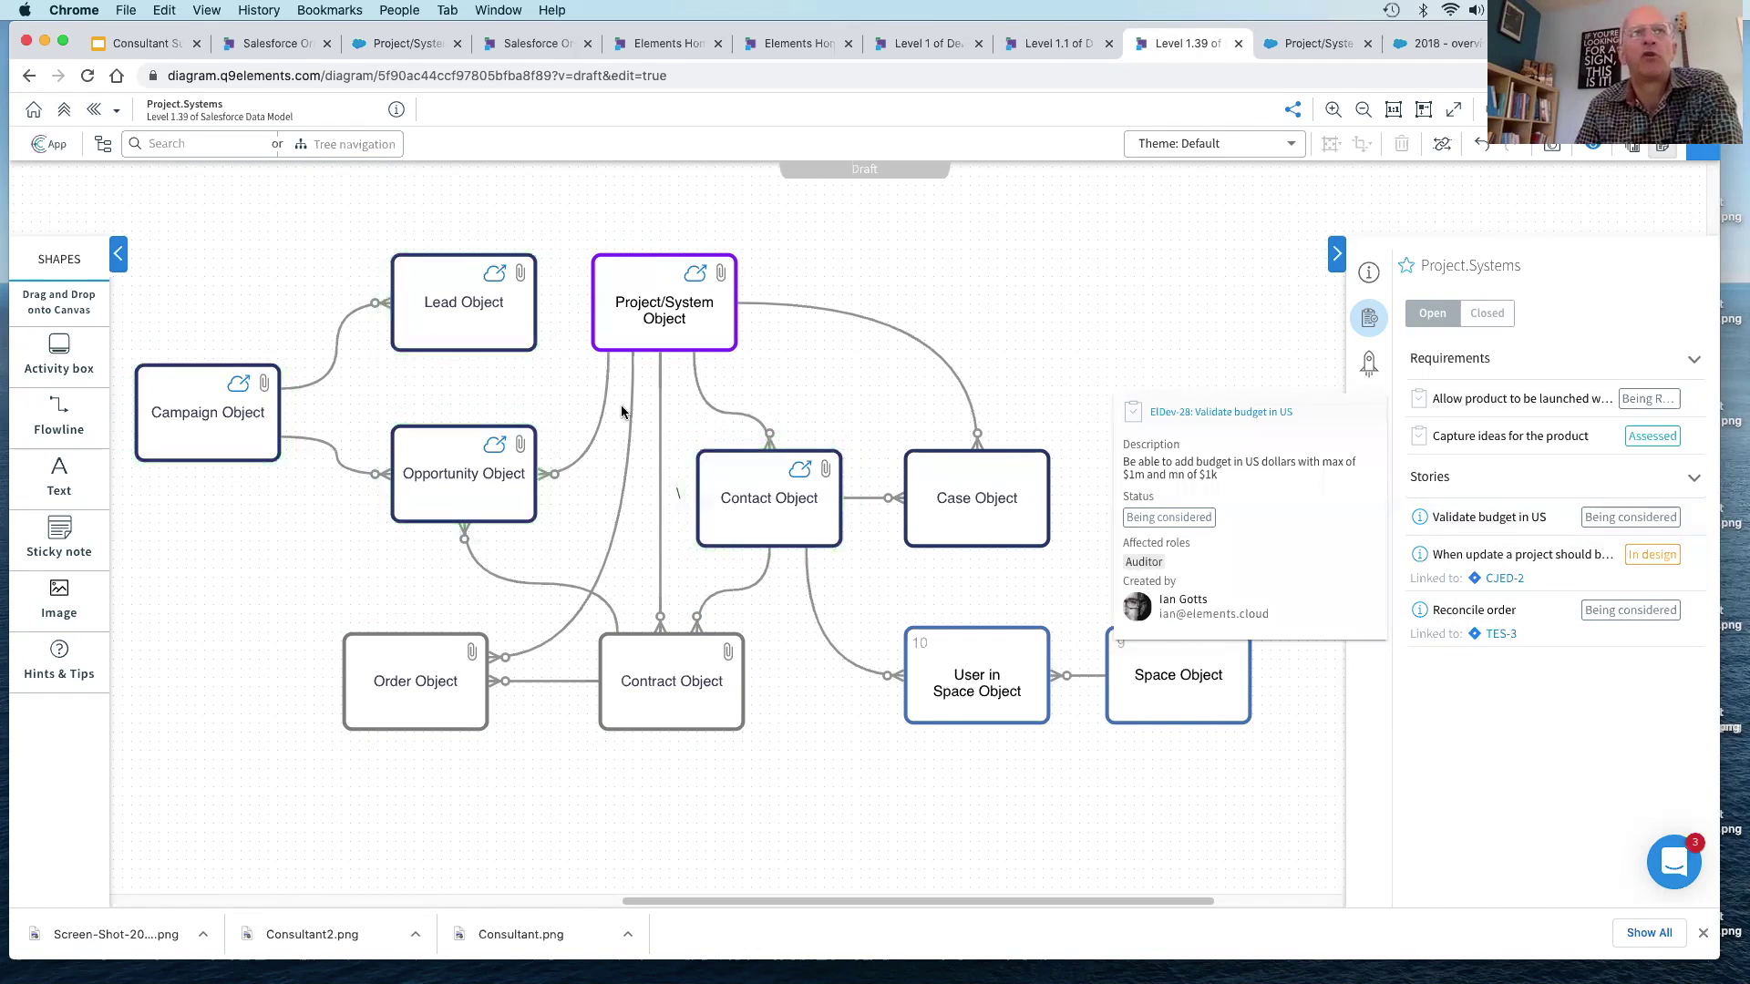
pyautogui.click(468, 469)
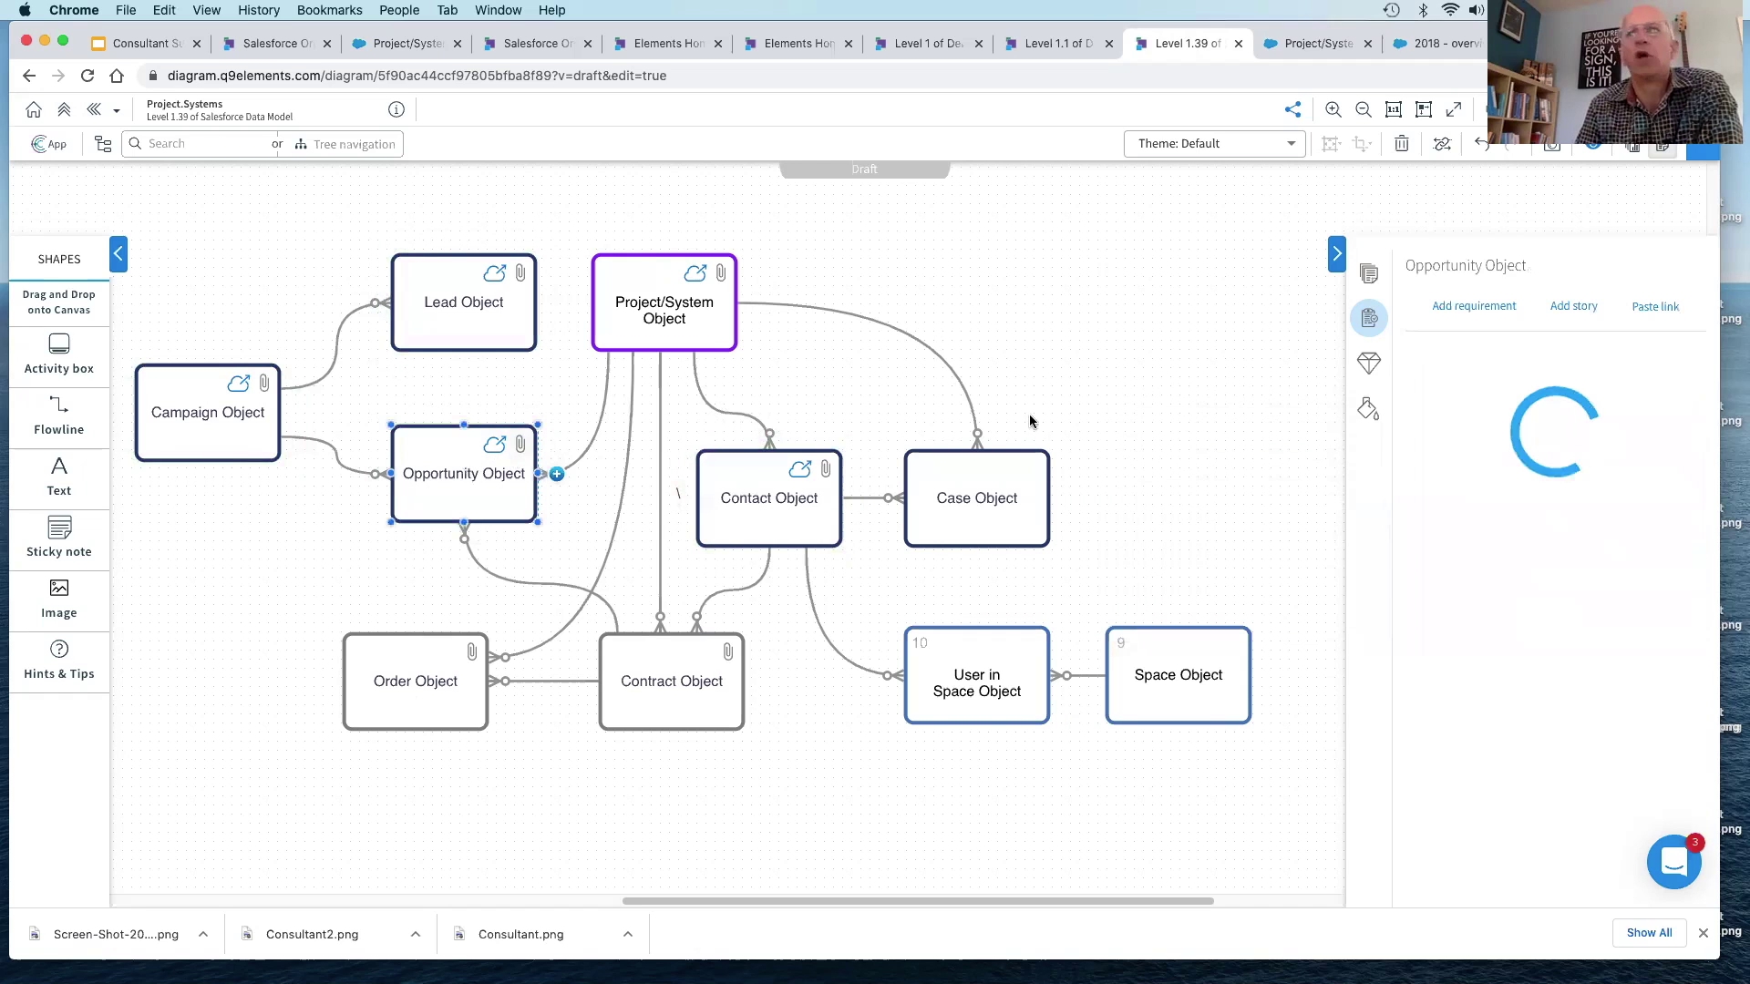
pyautogui.moveTo(1547, 546)
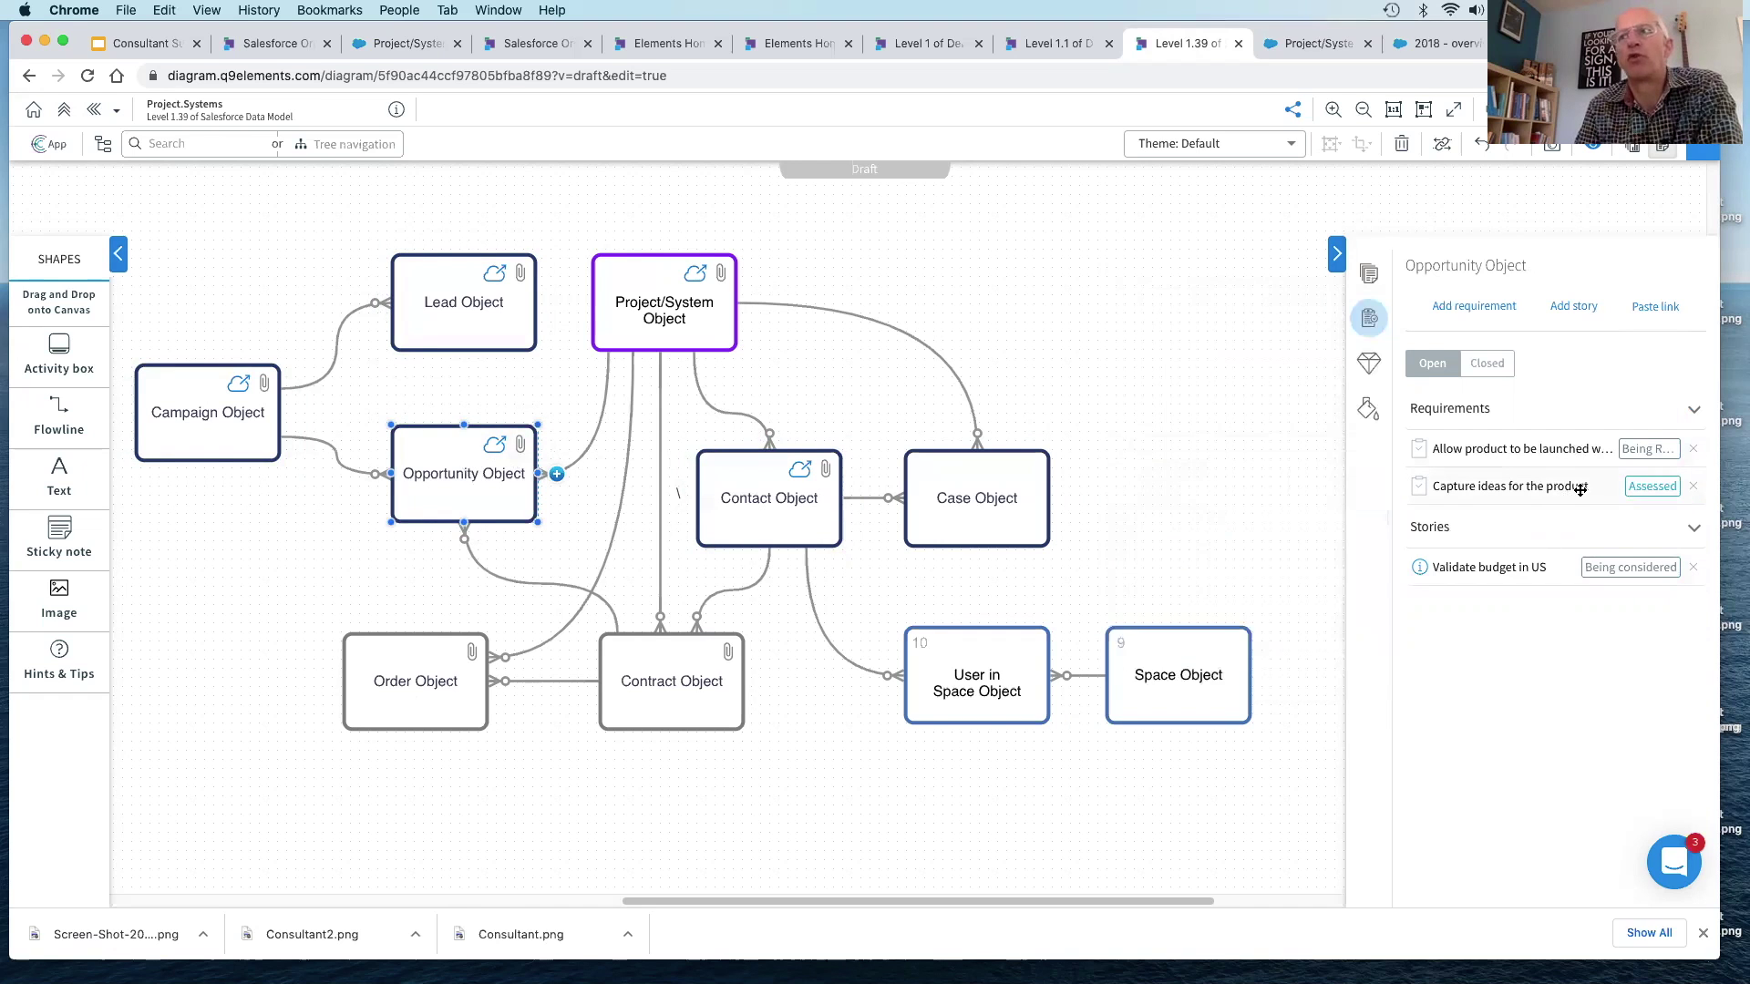
pyautogui.moveTo(1580, 490)
pyautogui.click(1014, 366)
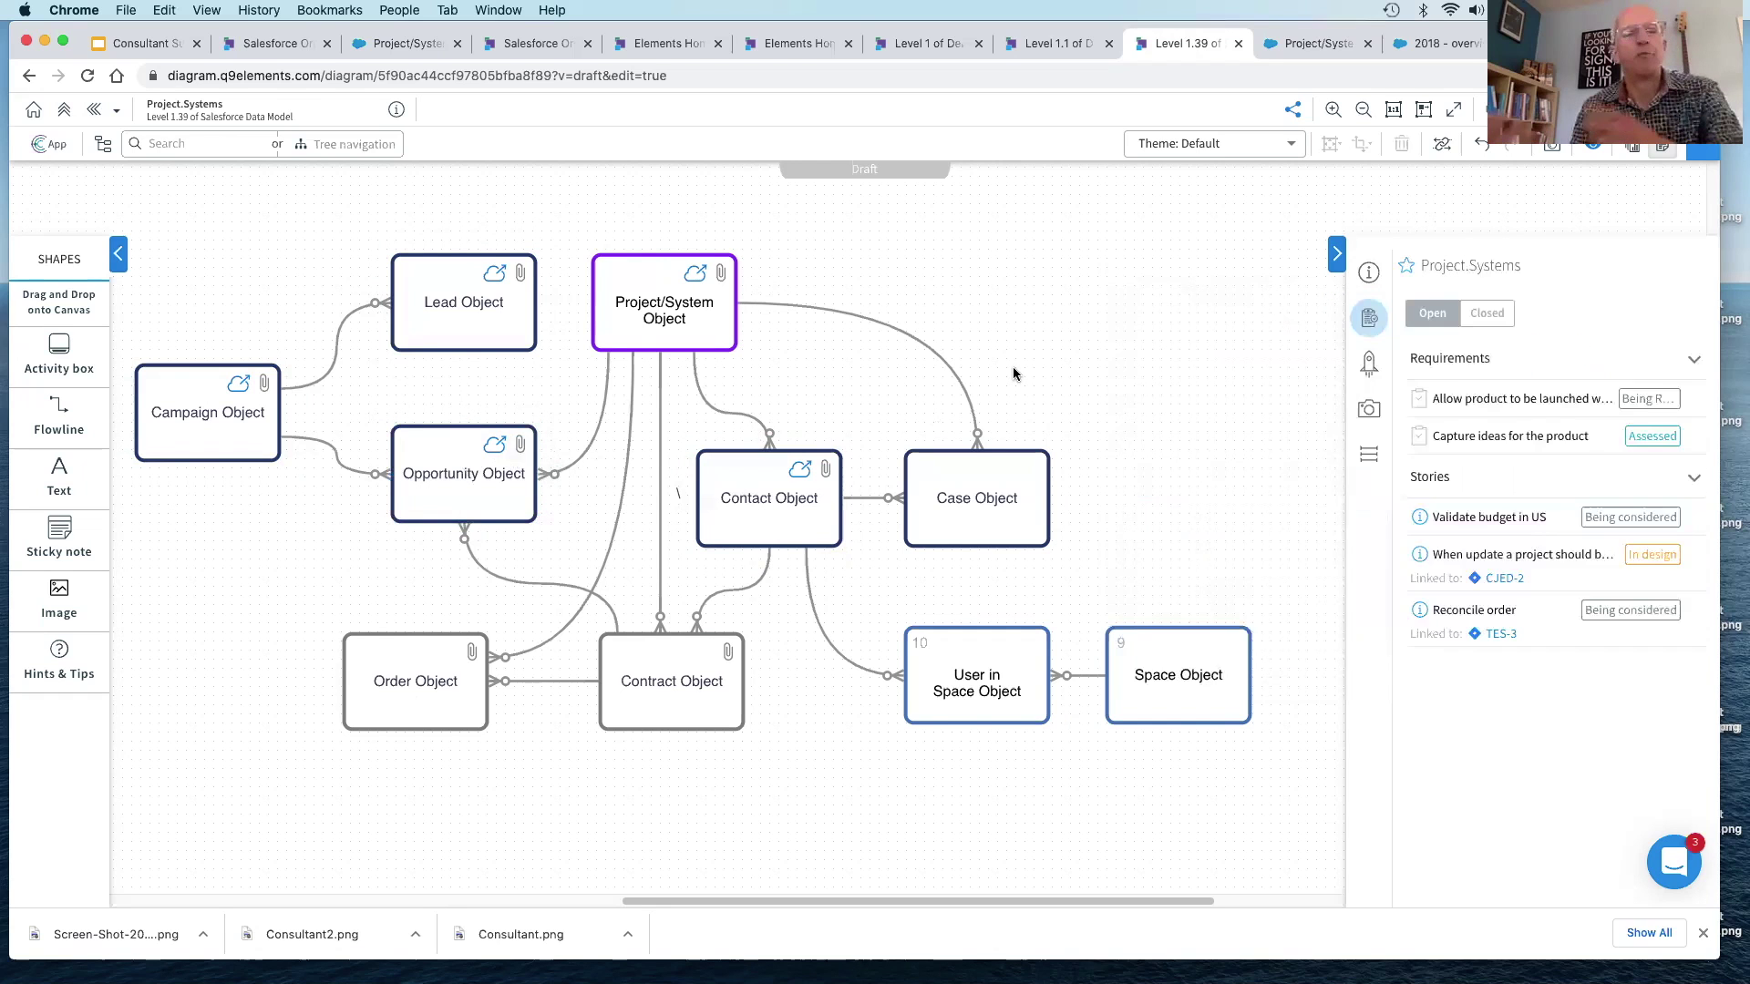
# Step: Review the version history and the snapshot records of the Scope project diagram
pyautogui.hotkey('ctrl', 'shift', 'Tab')
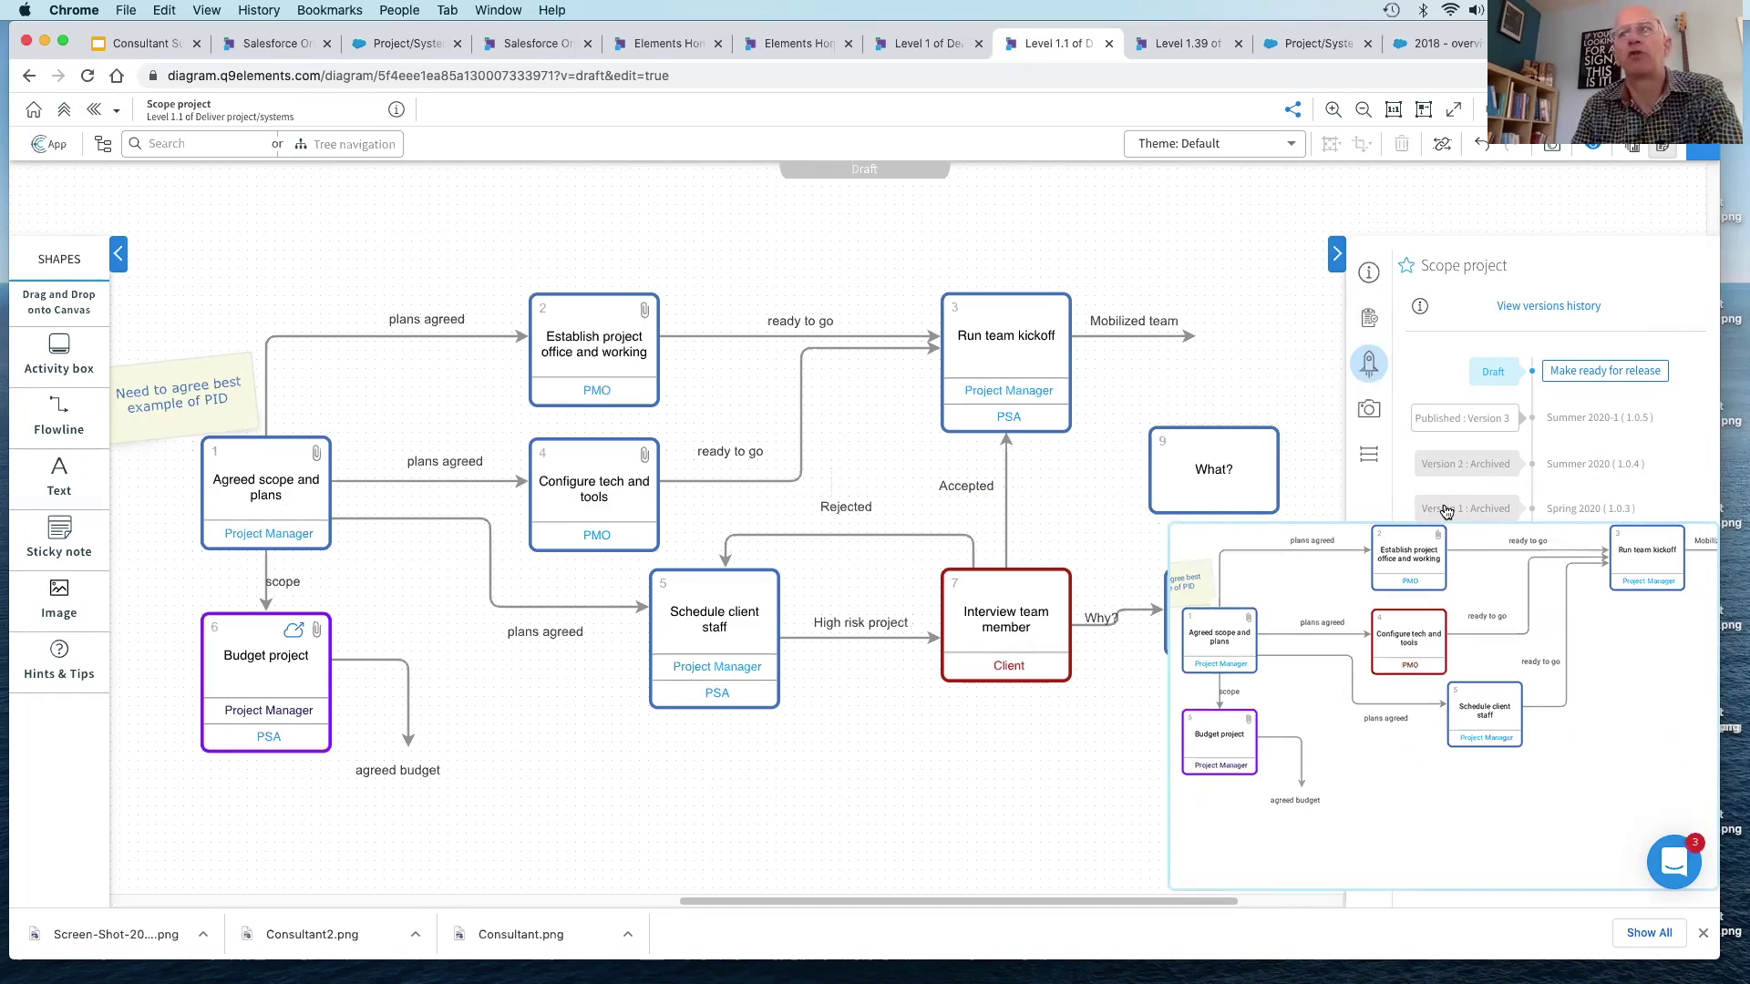
pyautogui.moveTo(1452, 473)
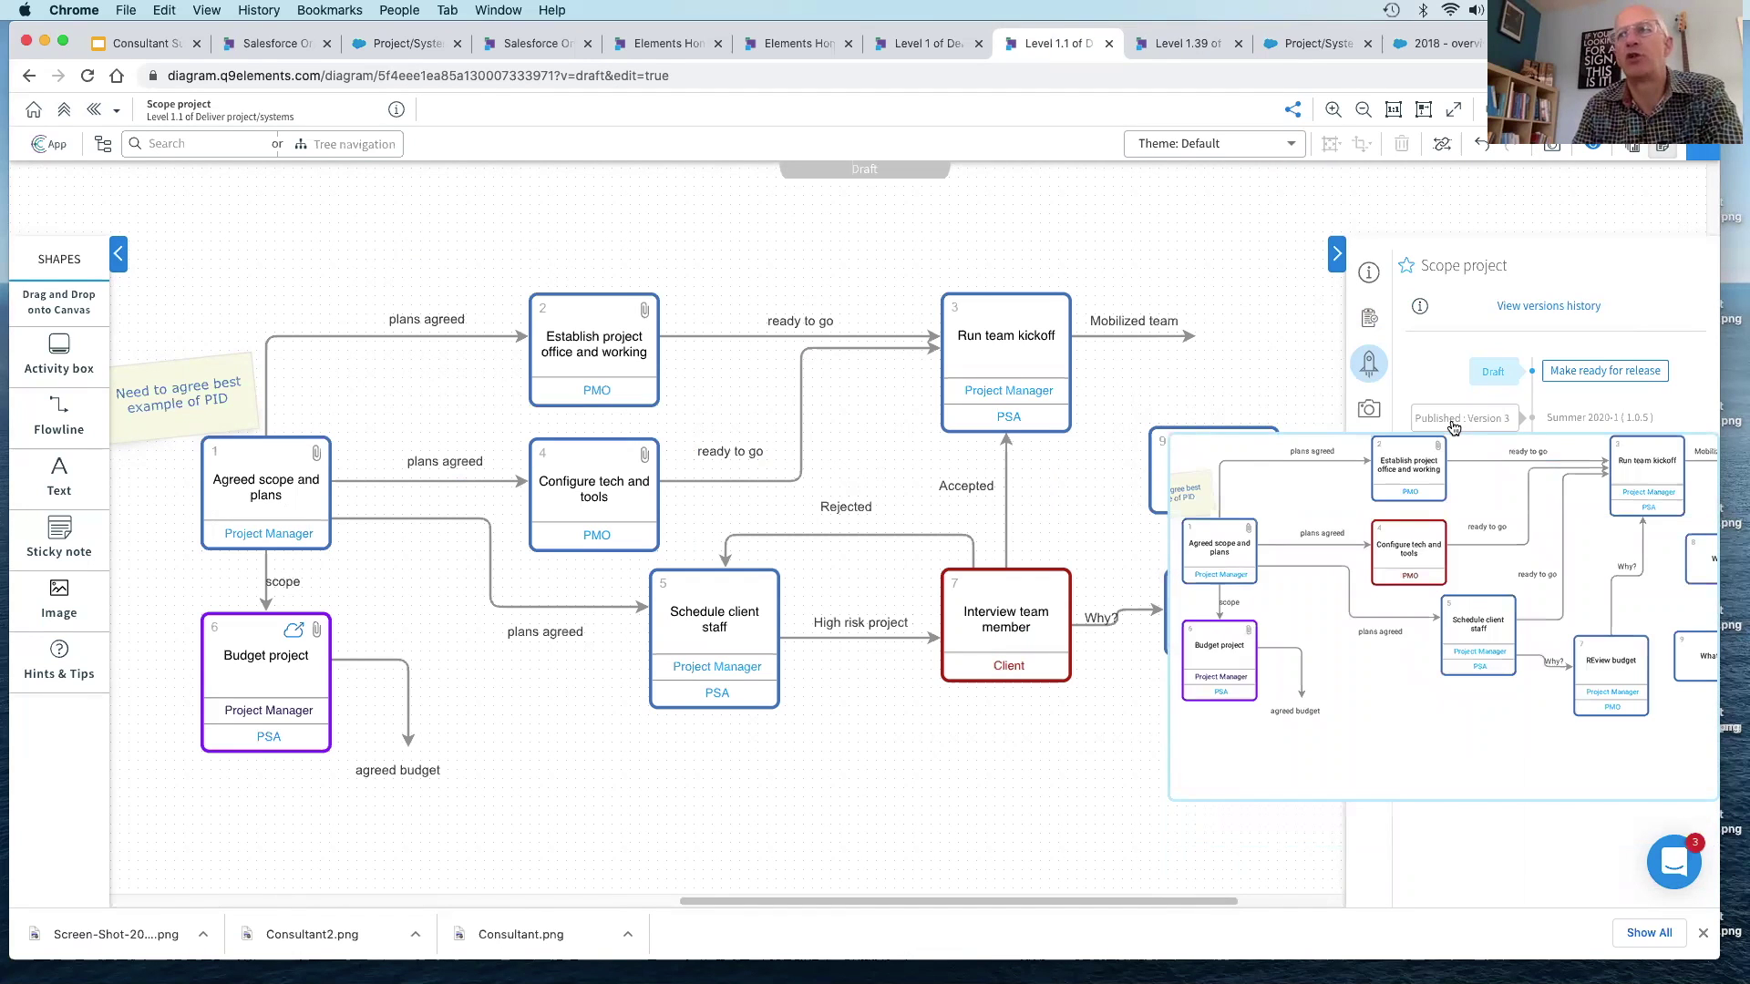
pyautogui.moveTo(1486, 379)
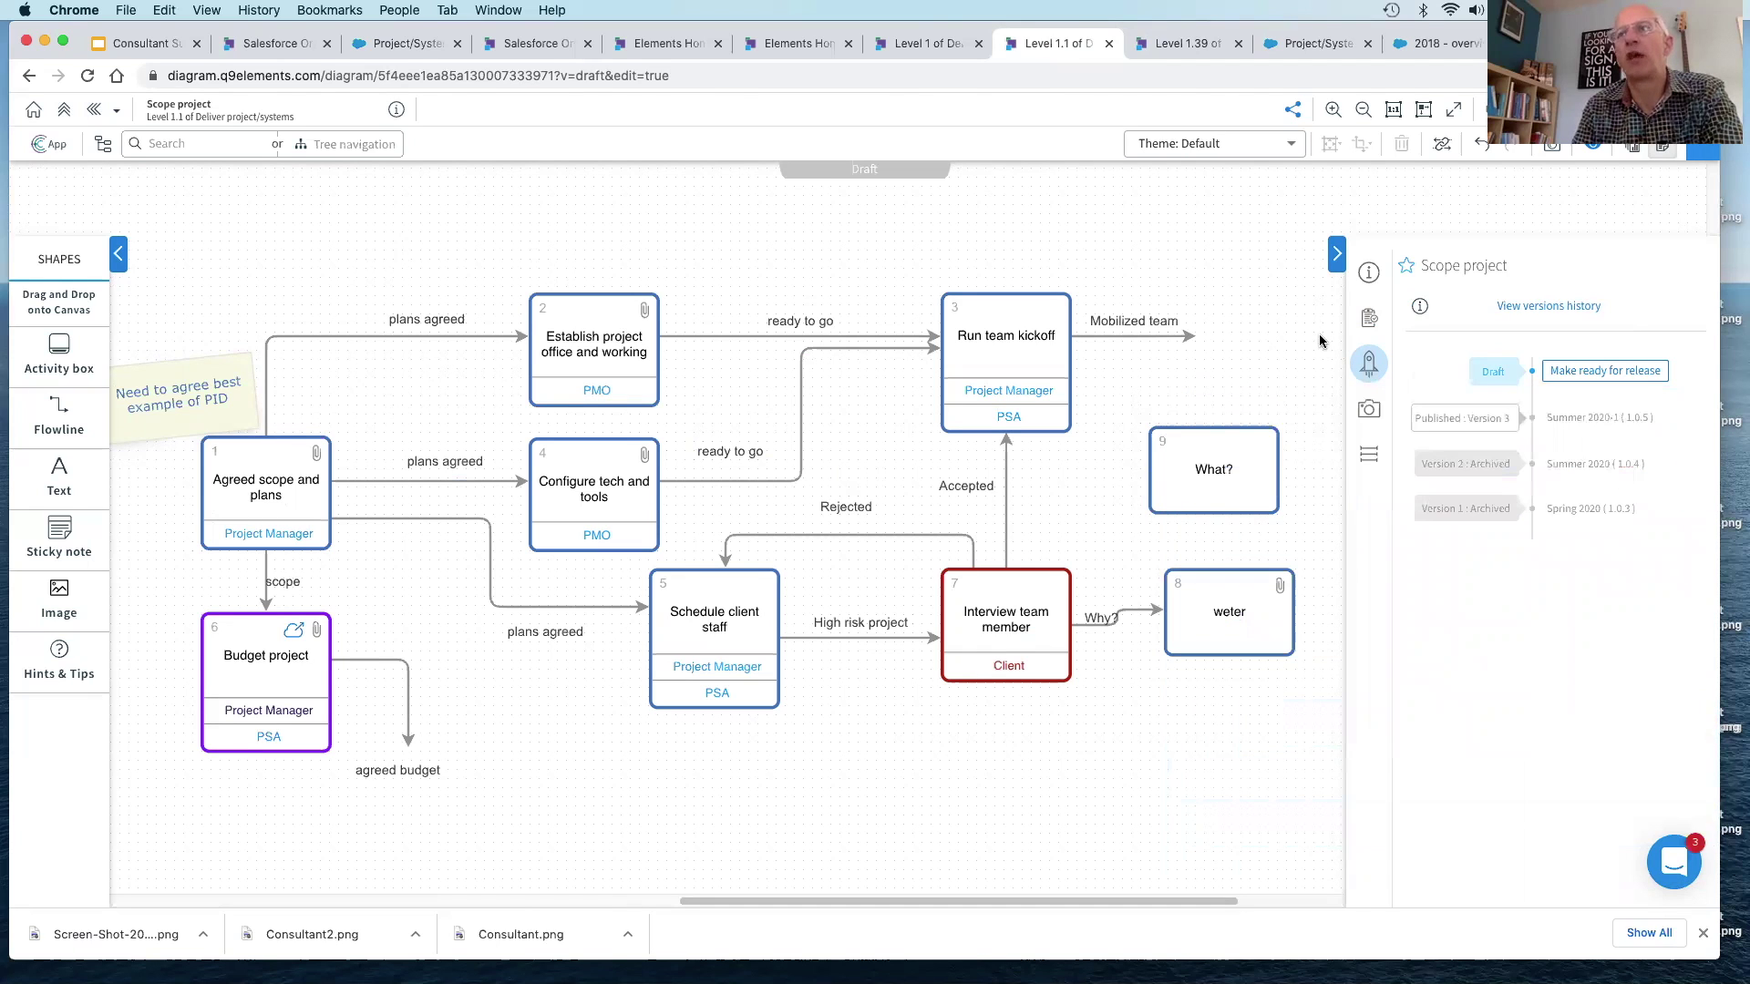
pyautogui.click(1368, 414)
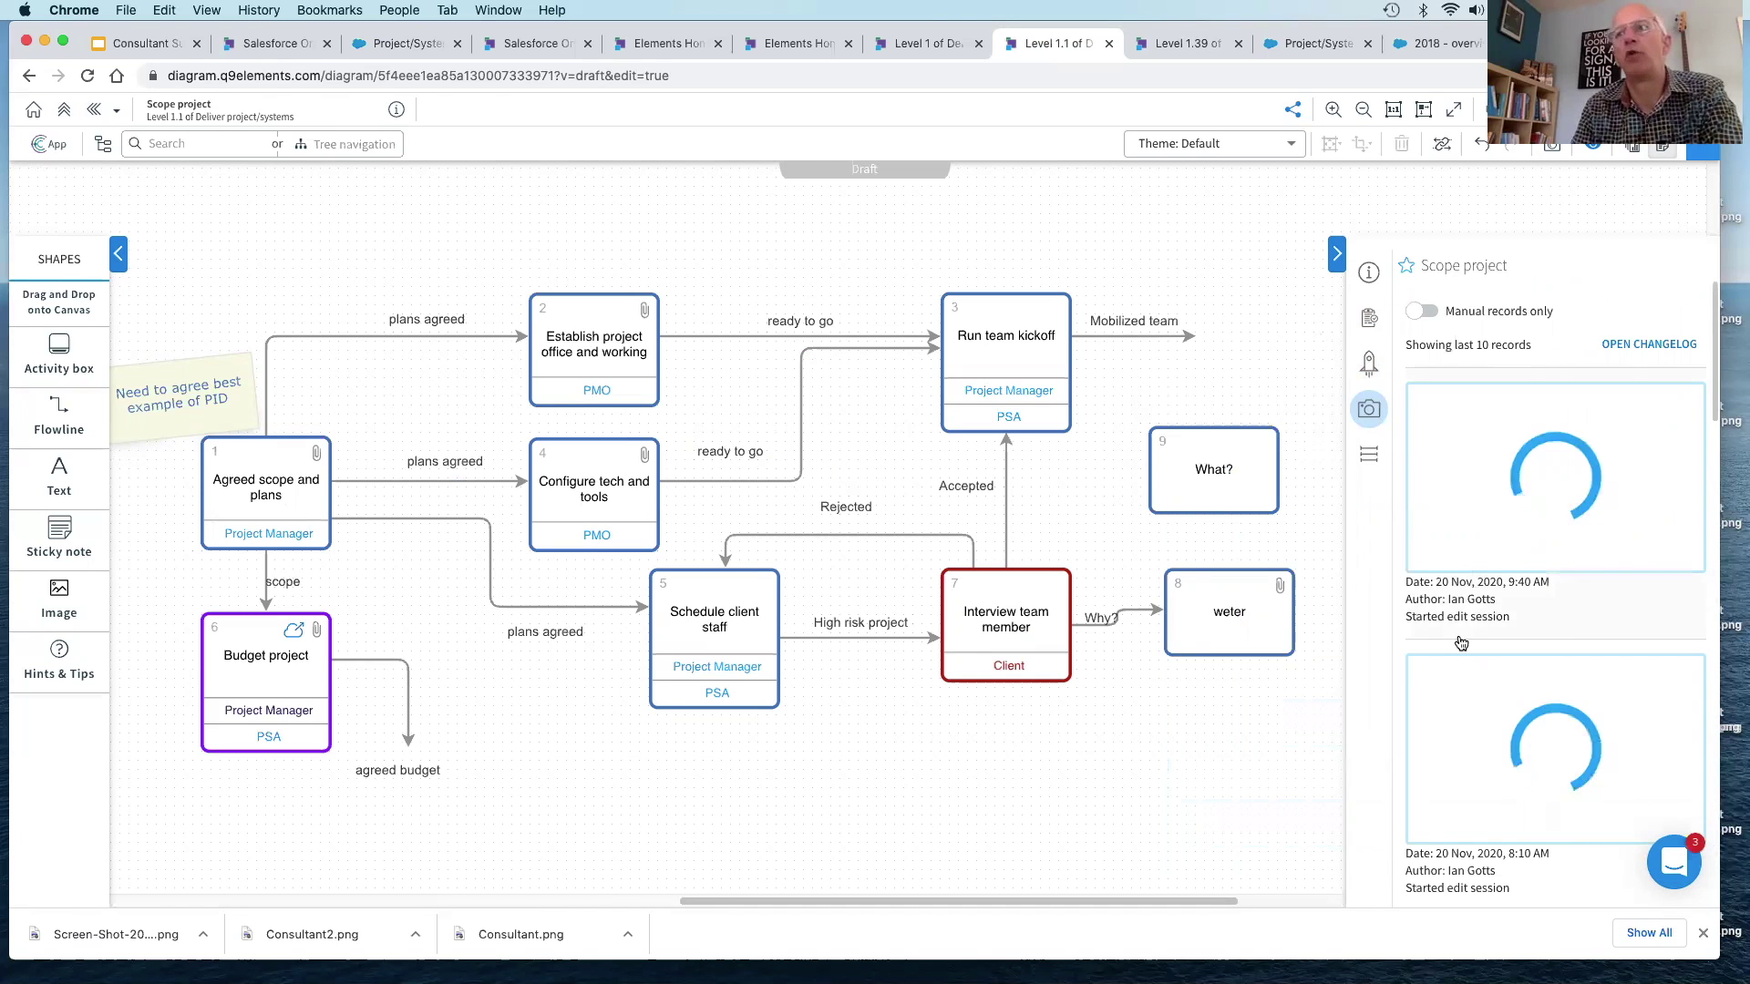
pyautogui.scroll(-3, 1461, 643)
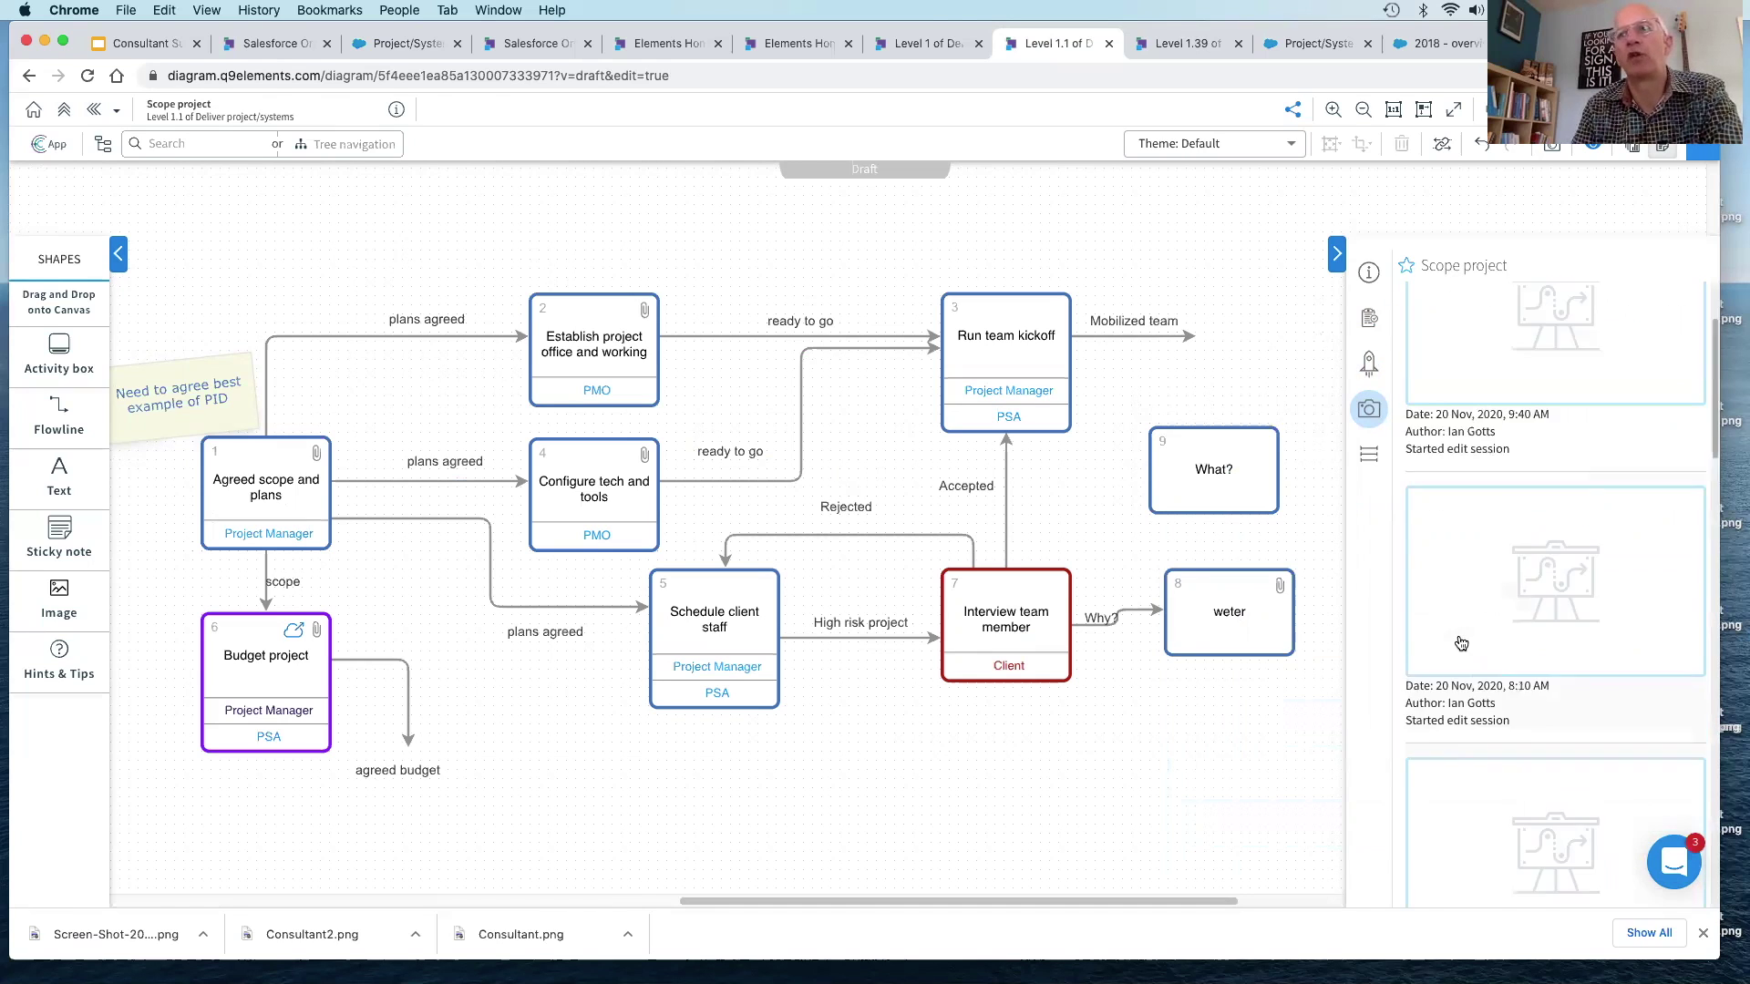
pyautogui.scroll(3, 1461, 644)
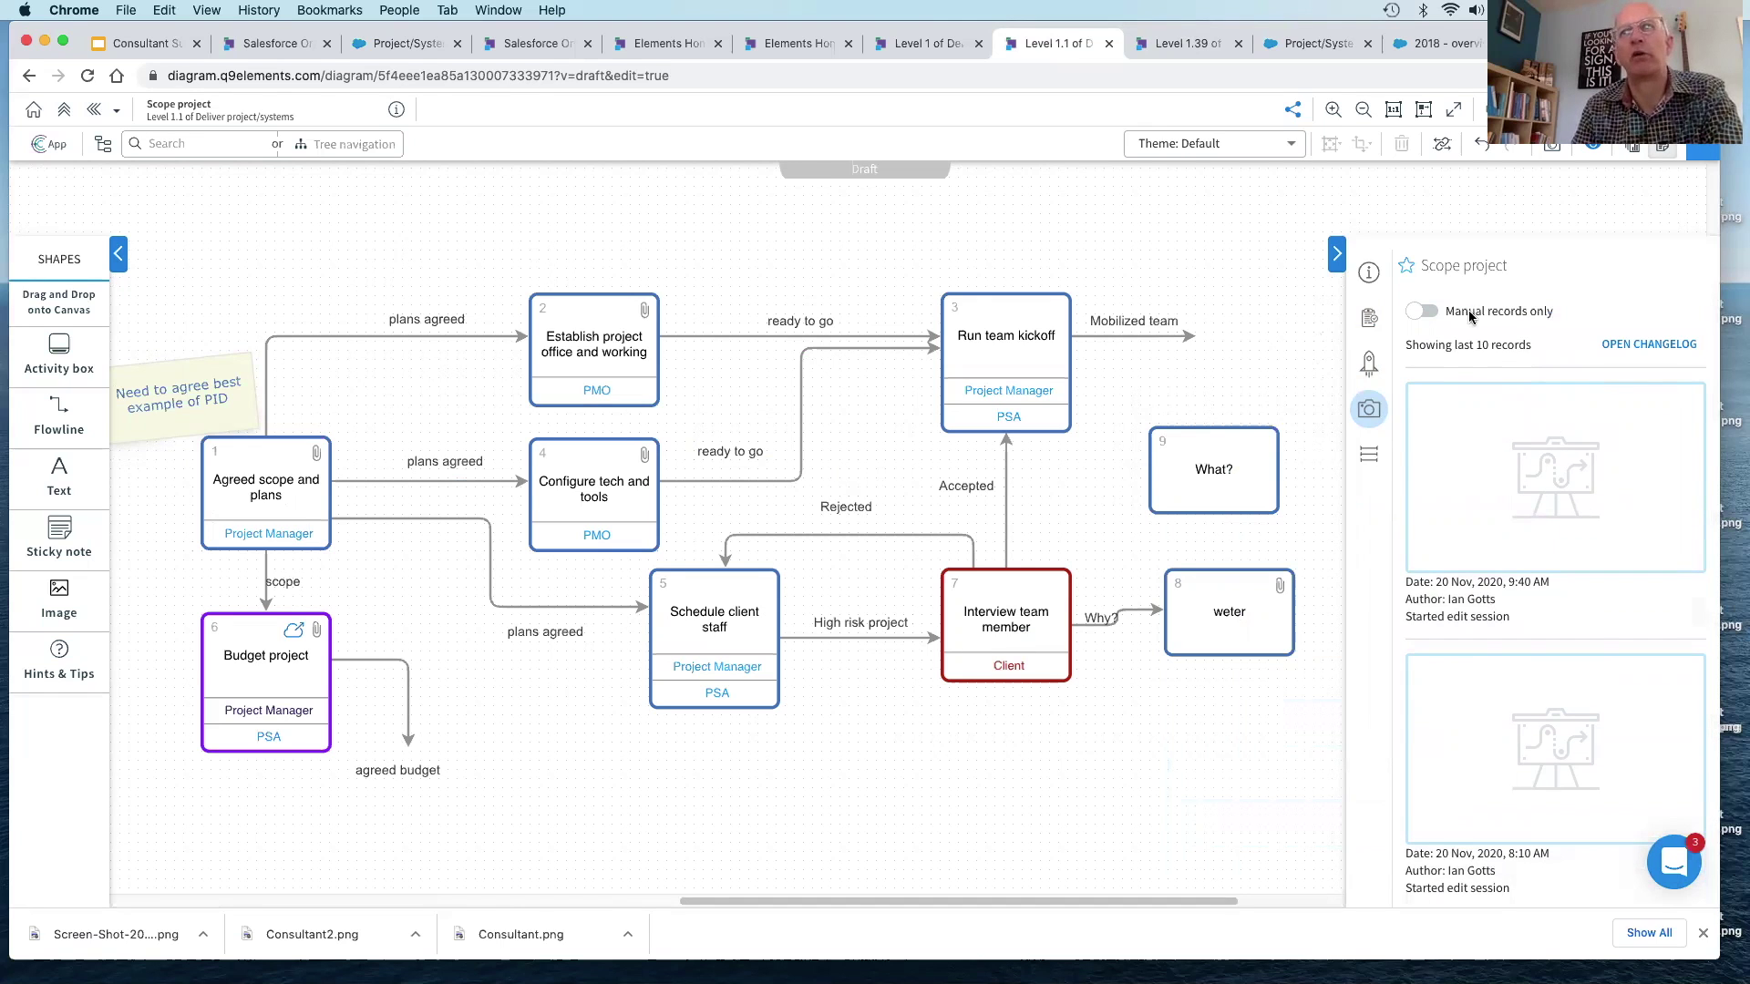
pyautogui.click(1337, 255)
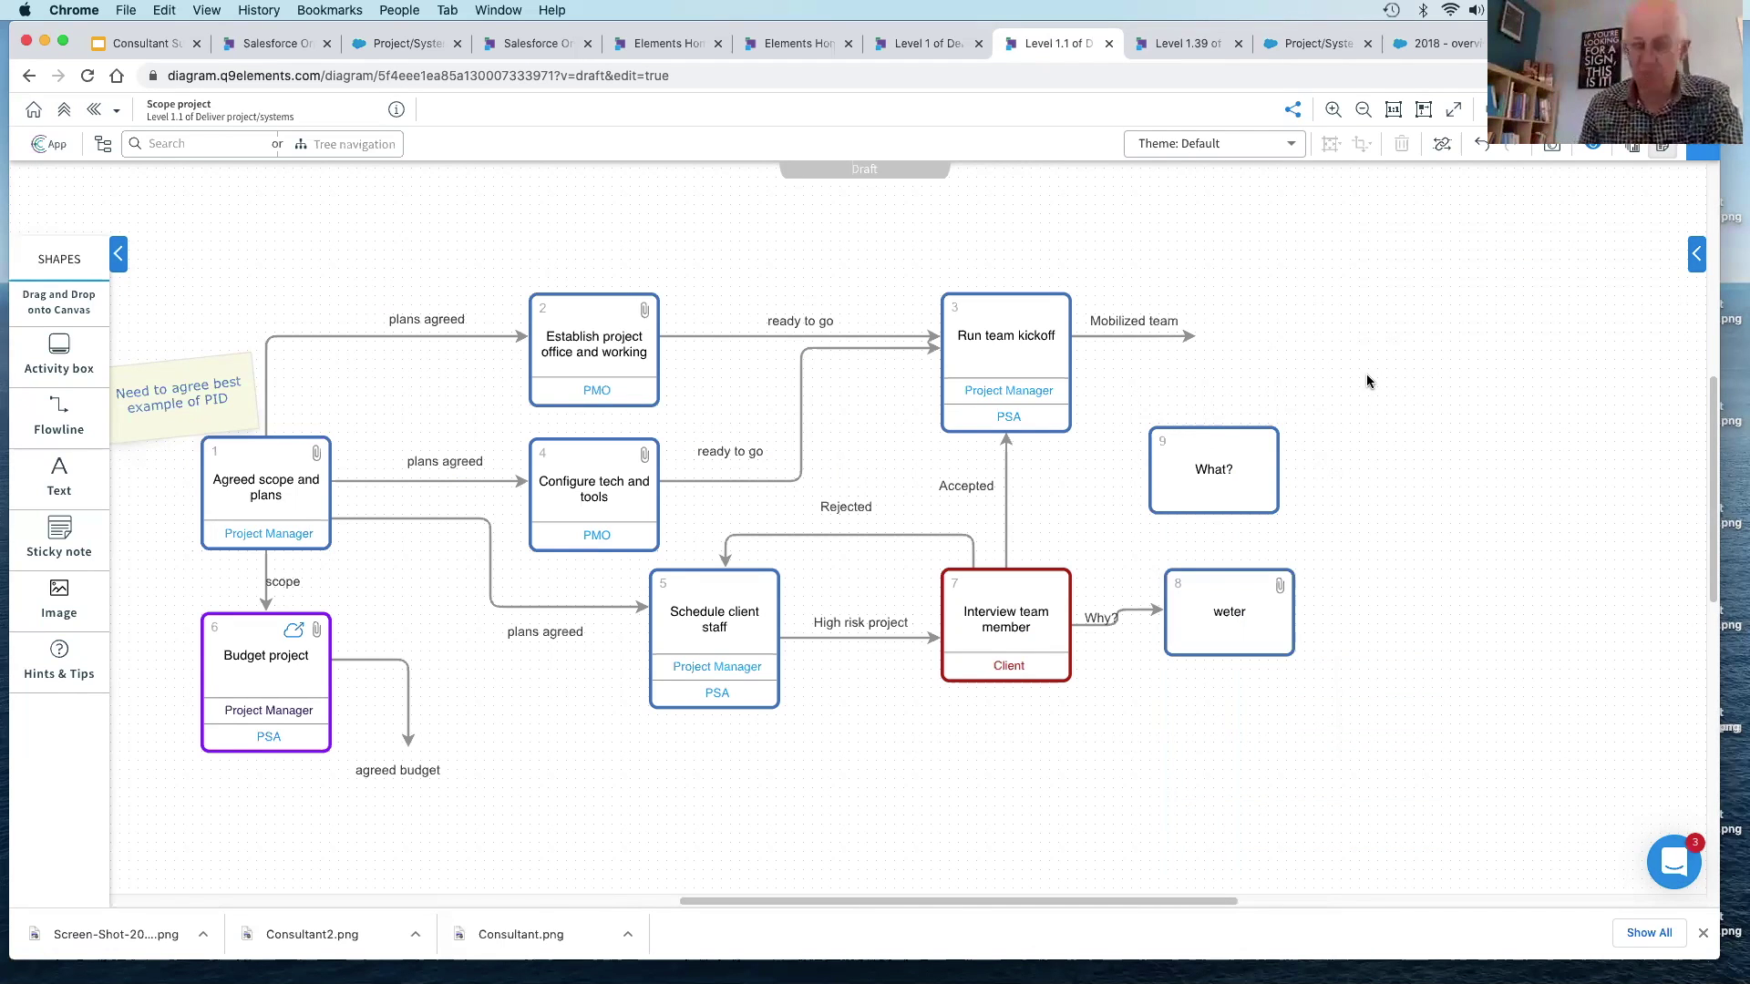
# Step: Try making the Scope project draft ready for release with lower levels included, and cancel without confirming
pyautogui.click(1695, 255)
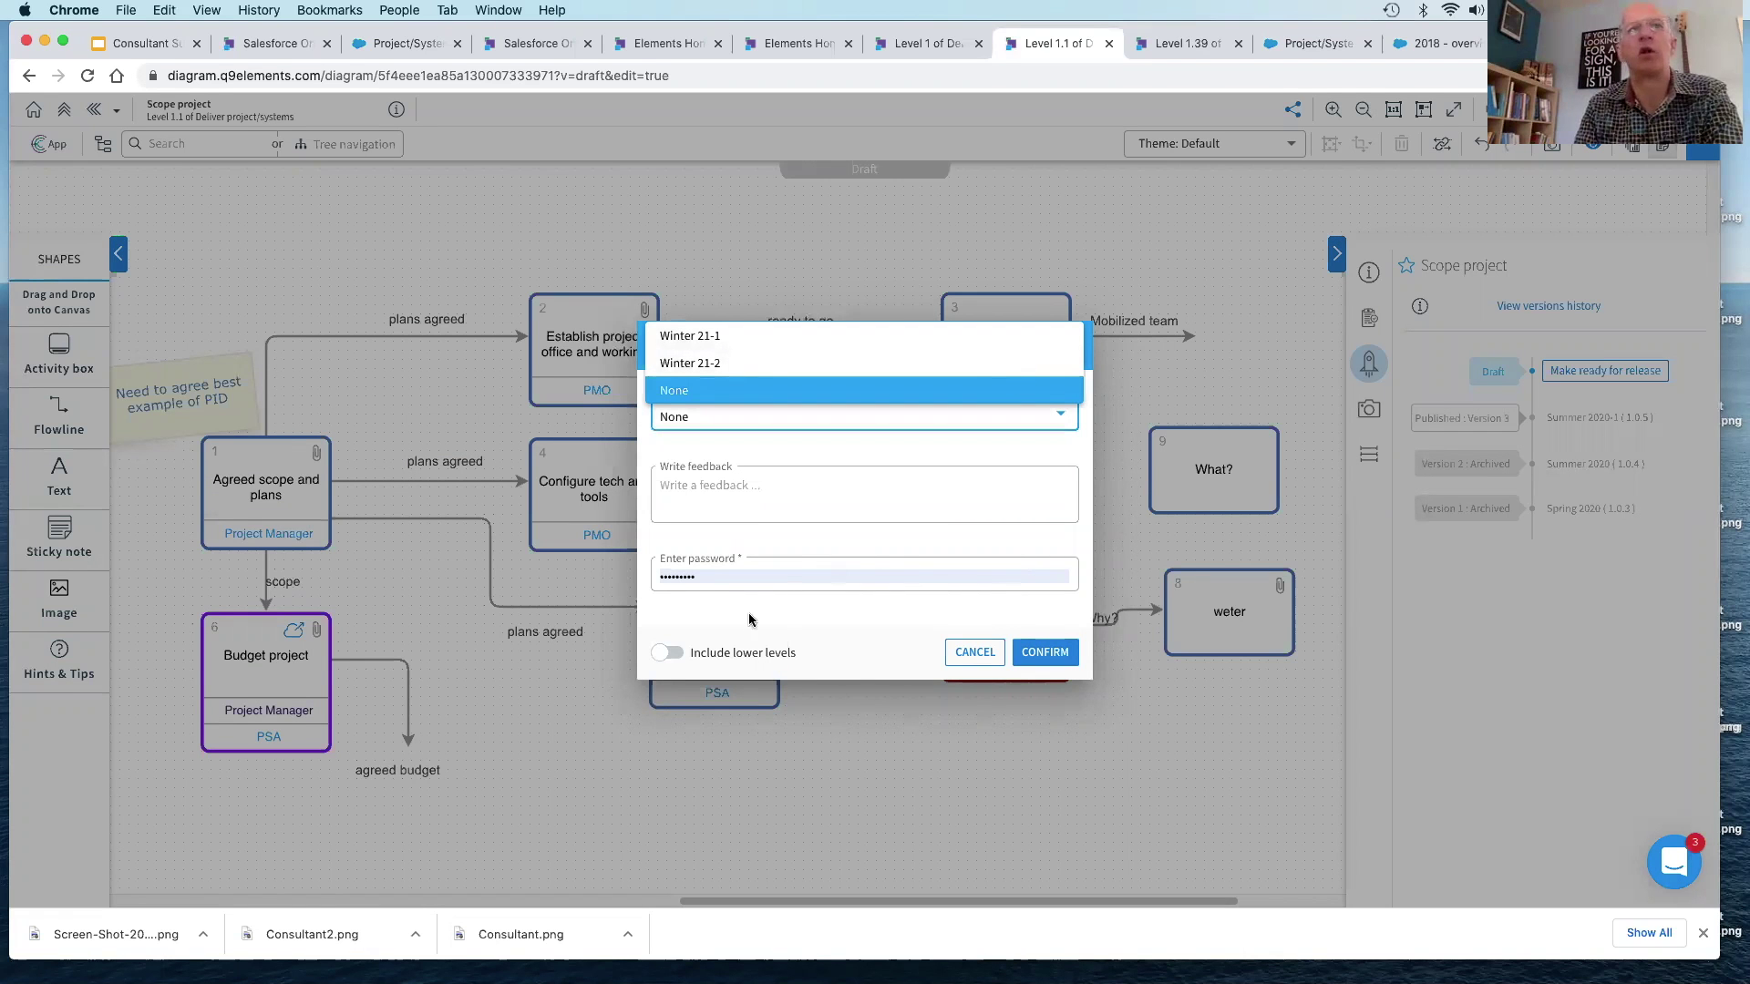
pyautogui.click(672, 654)
pyautogui.click(673, 655)
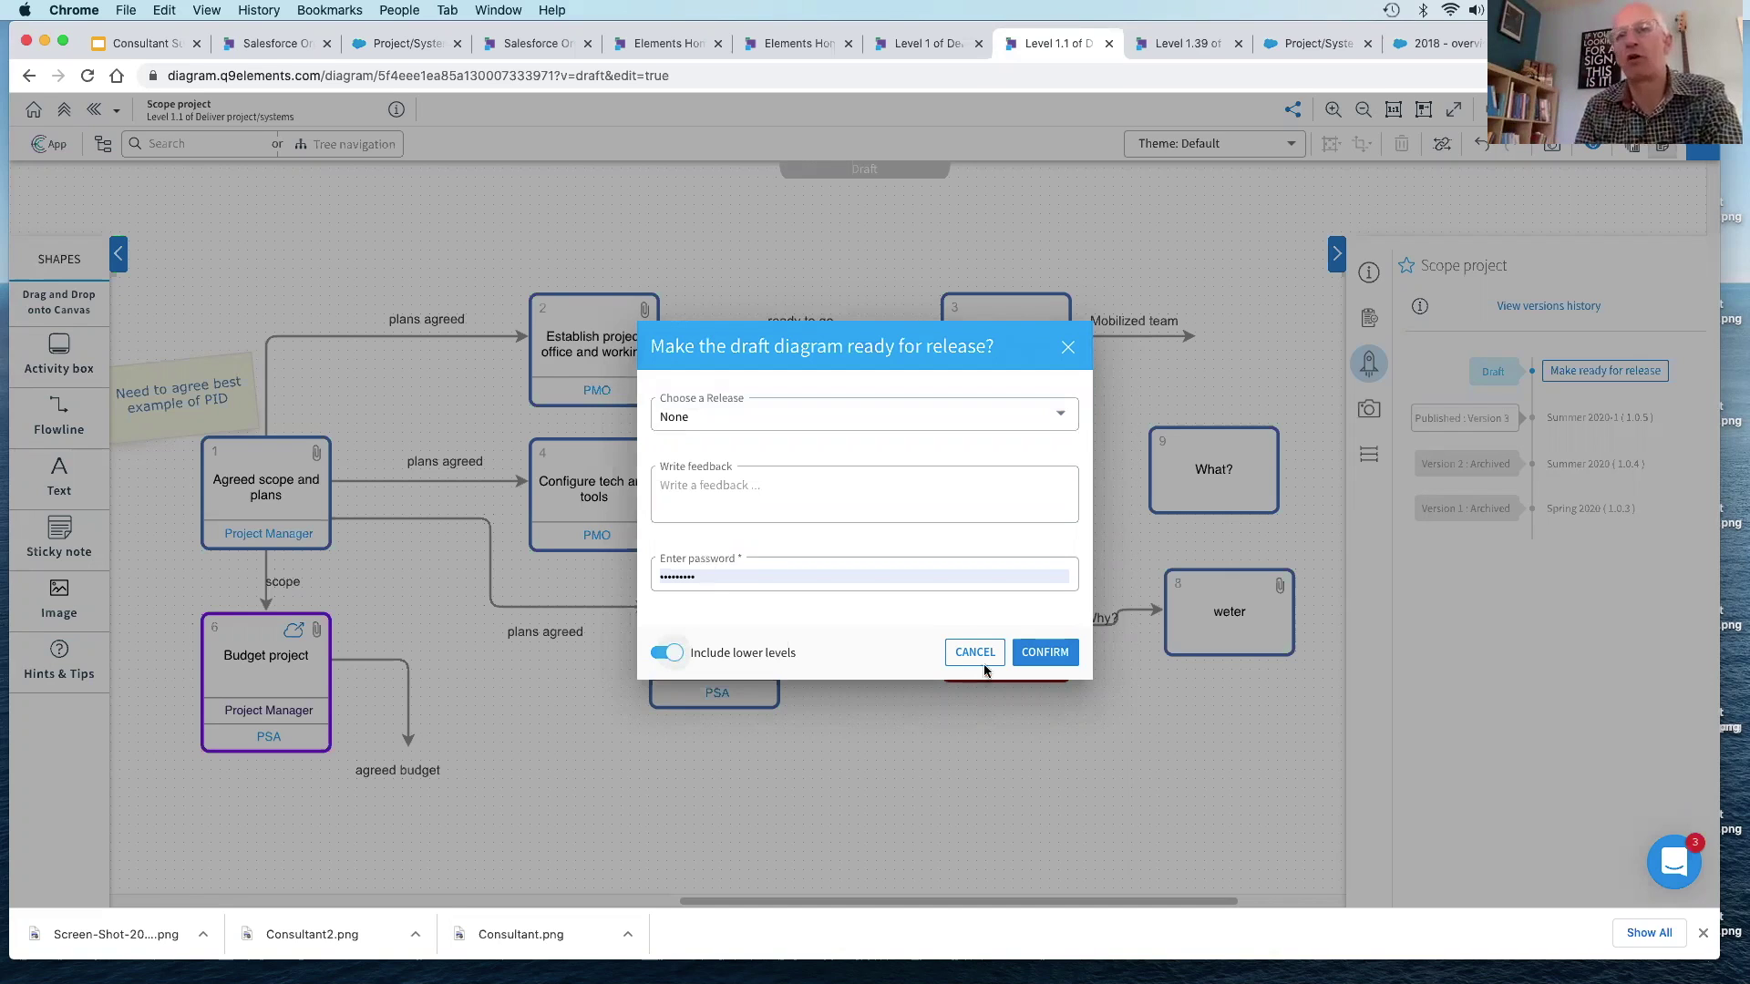
pyautogui.click(877, 499)
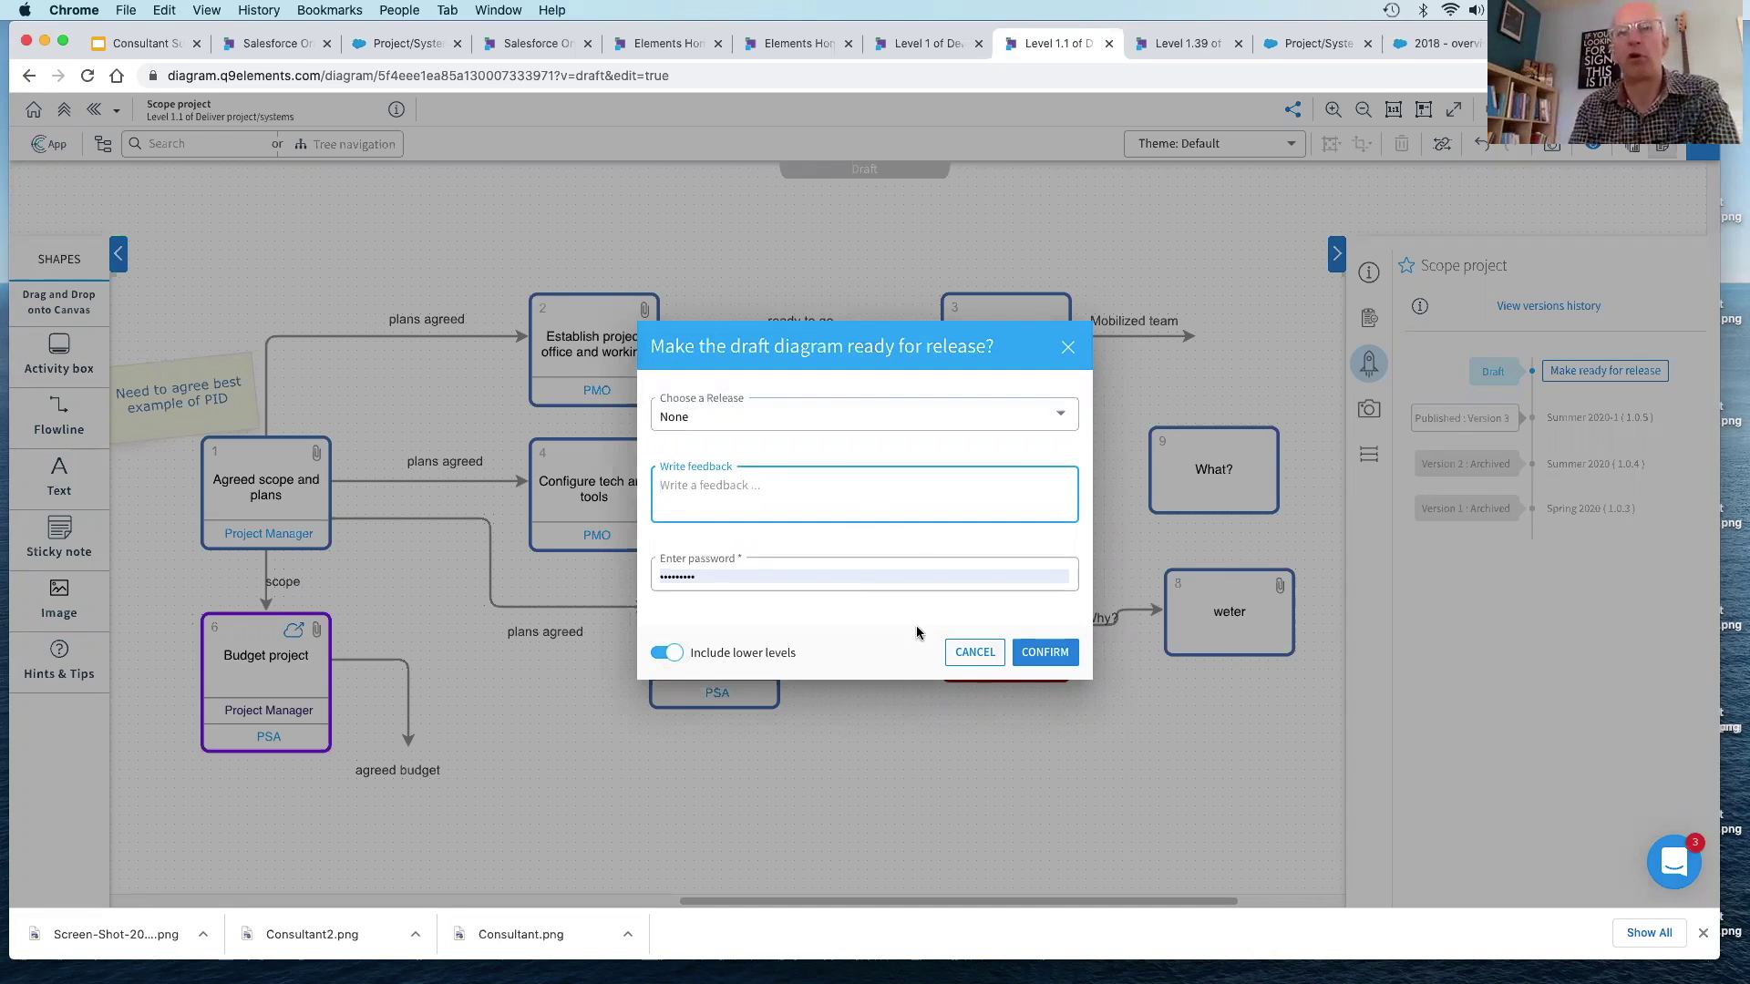
pyautogui.click(974, 654)
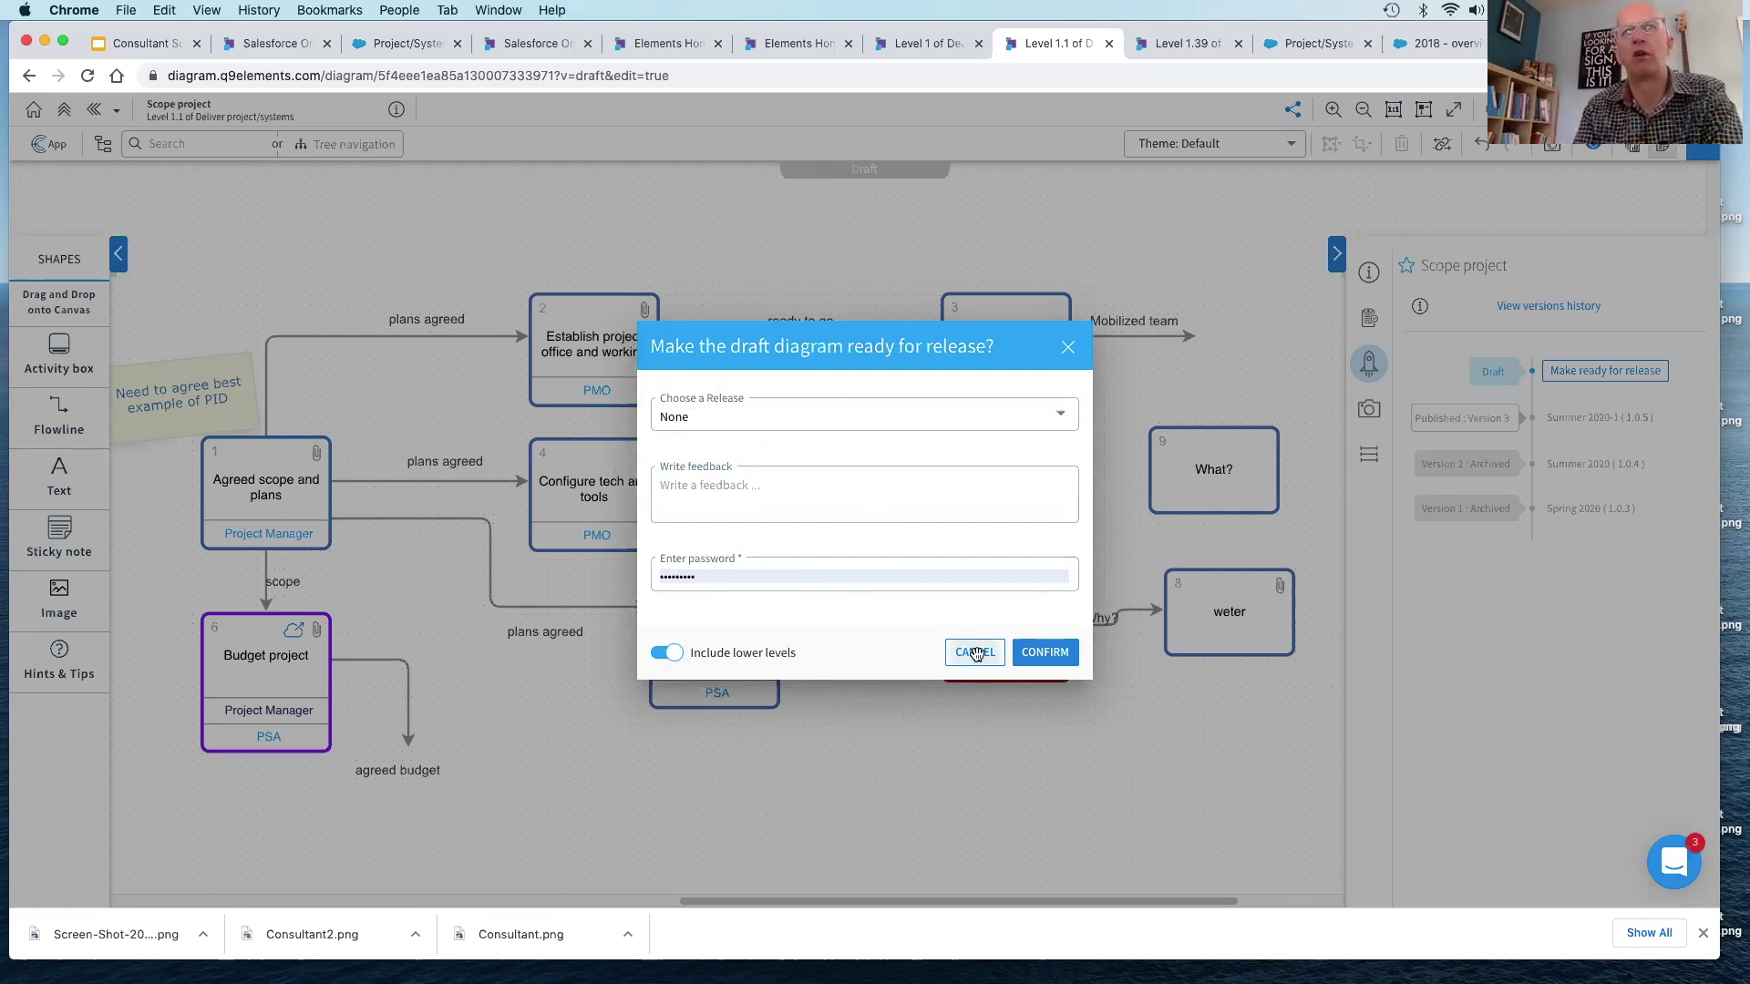
pyautogui.click(1092, 797)
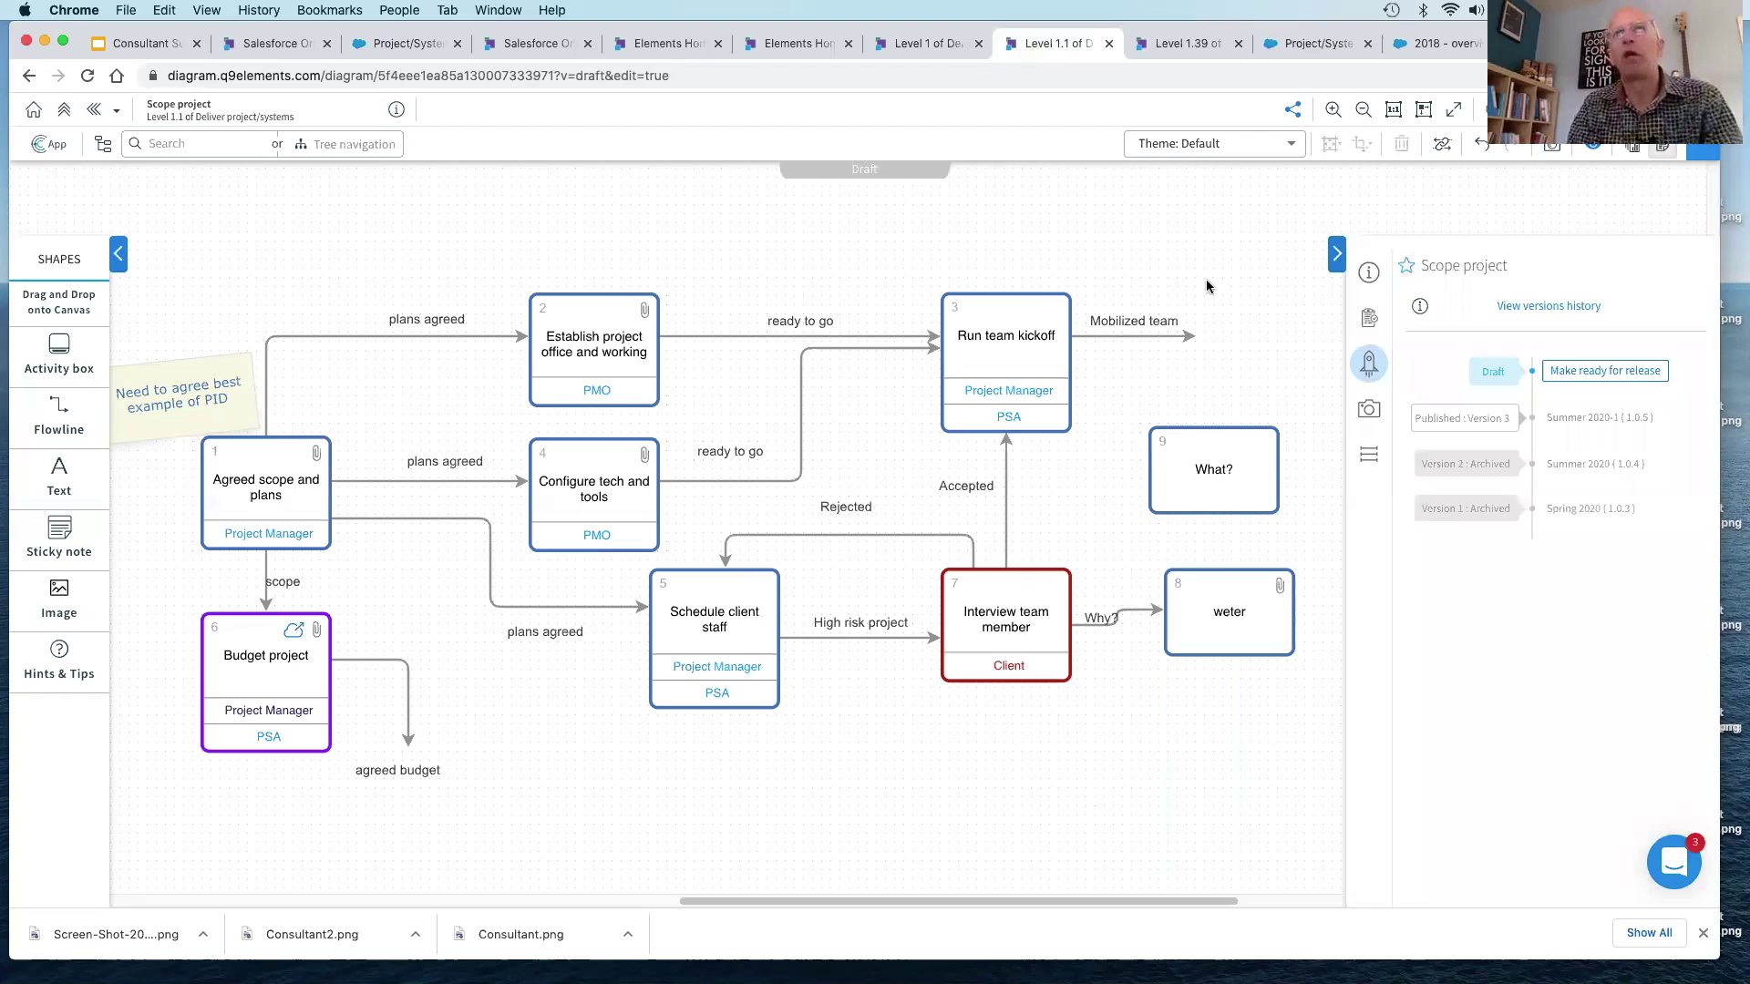
# Step: Apply the Client theme to the Scope project diagram only
pyautogui.click(1249, 146)
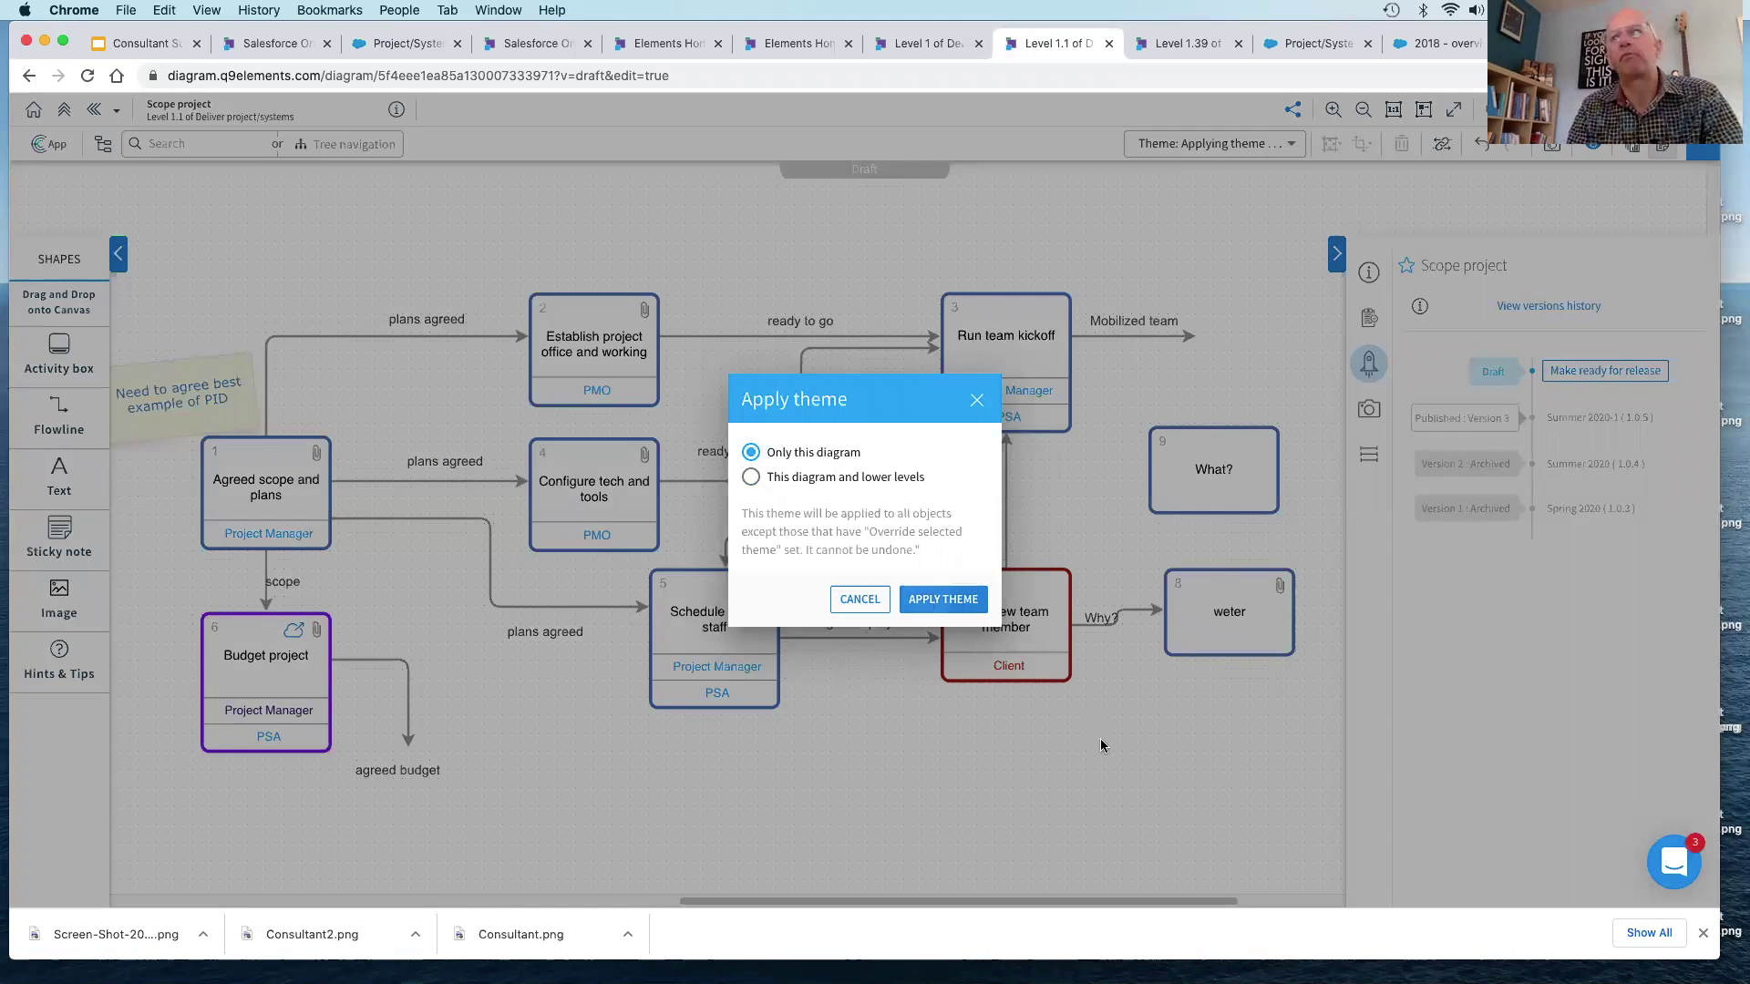
pyautogui.press('Return')
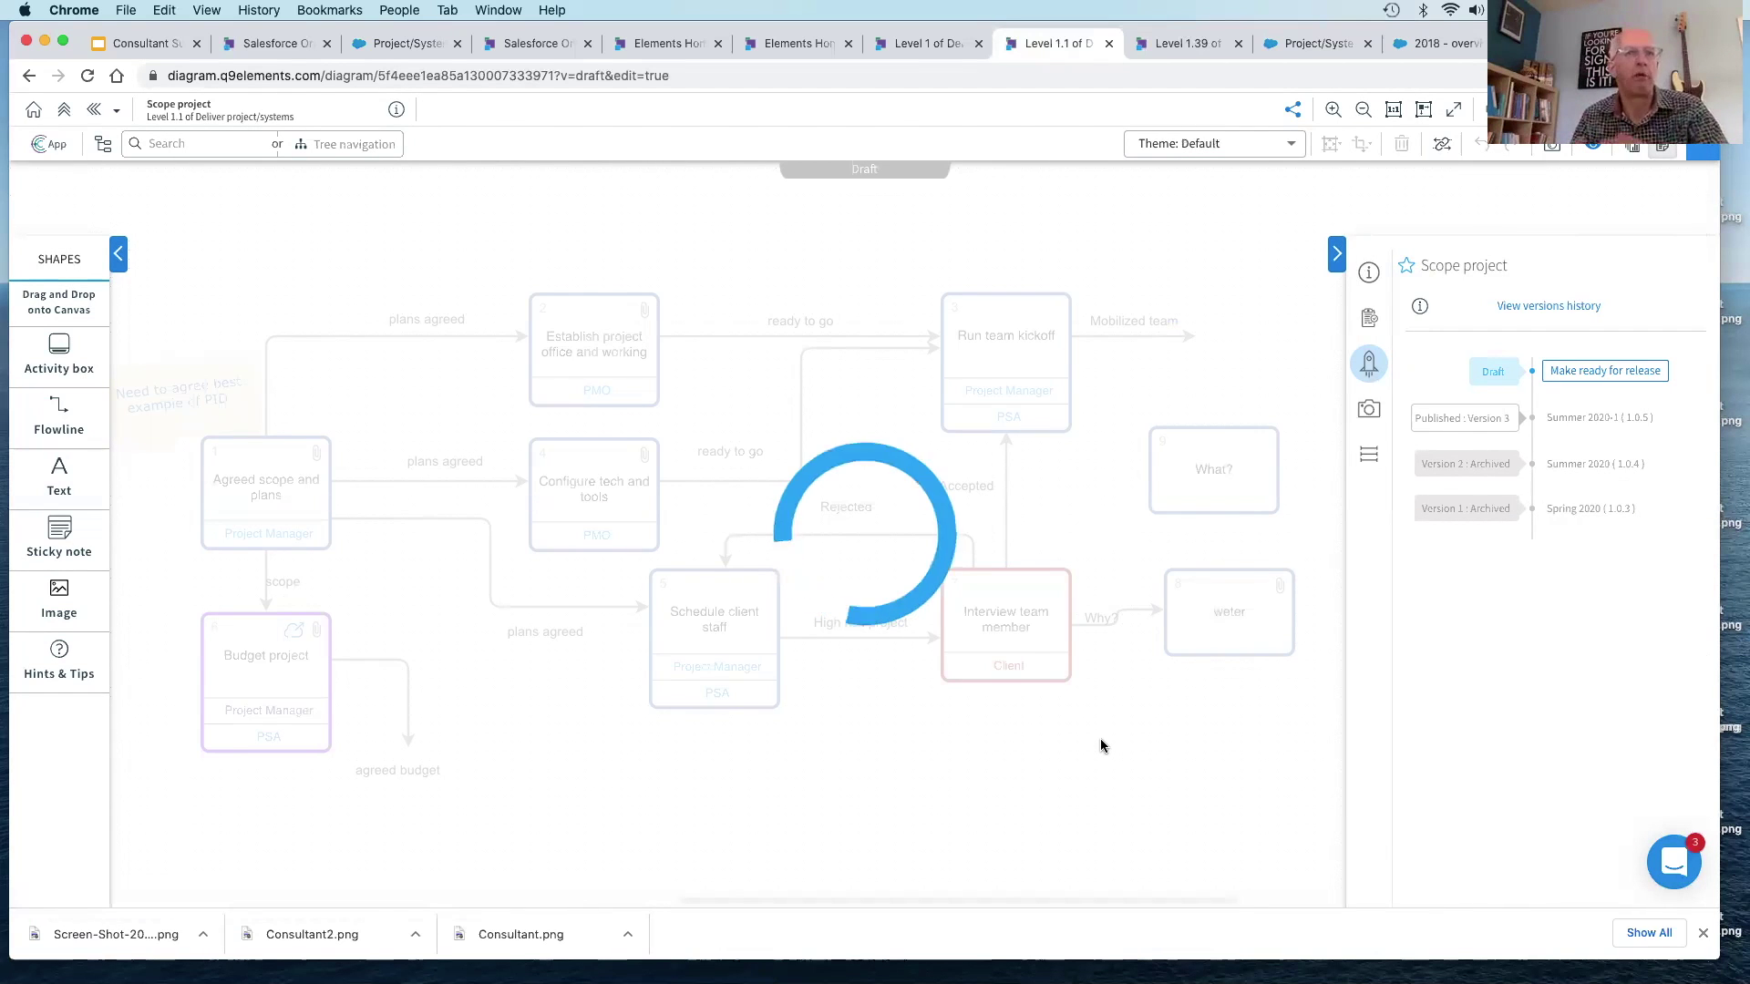
# Step: Review the documentation attached to the Budget project activity and its linked Budget and Benefits case org model nodes
pyautogui.click(295, 636)
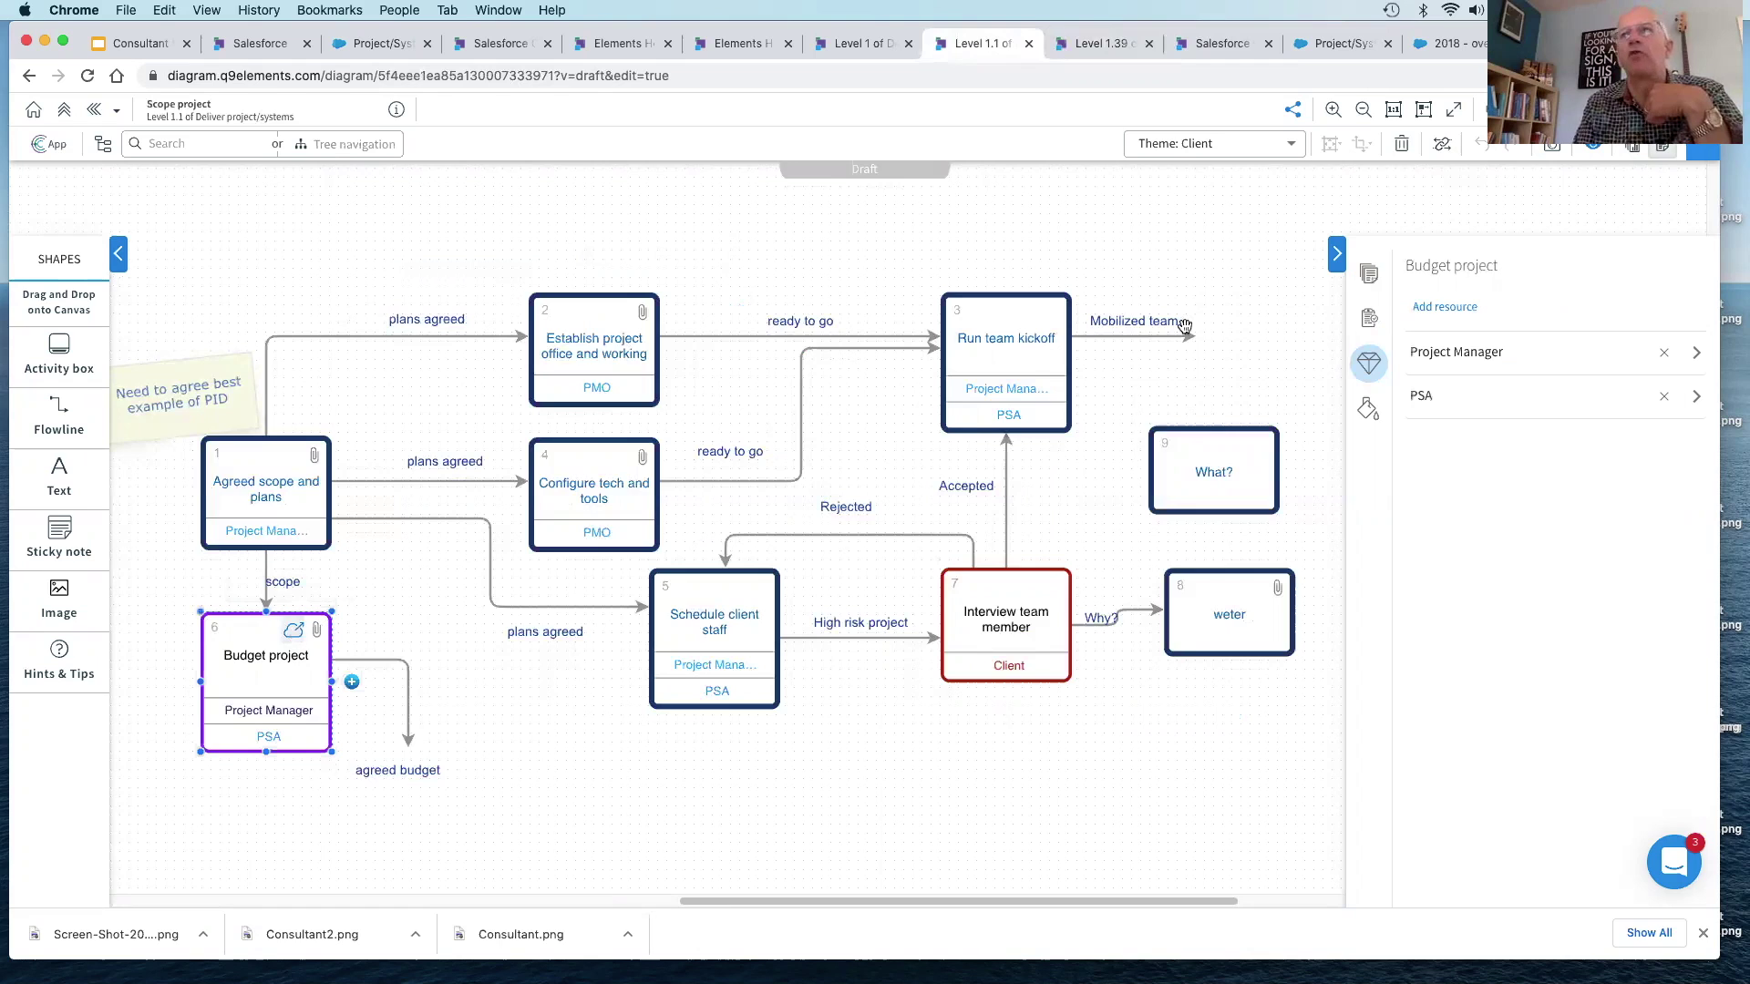
pyautogui.click(1367, 274)
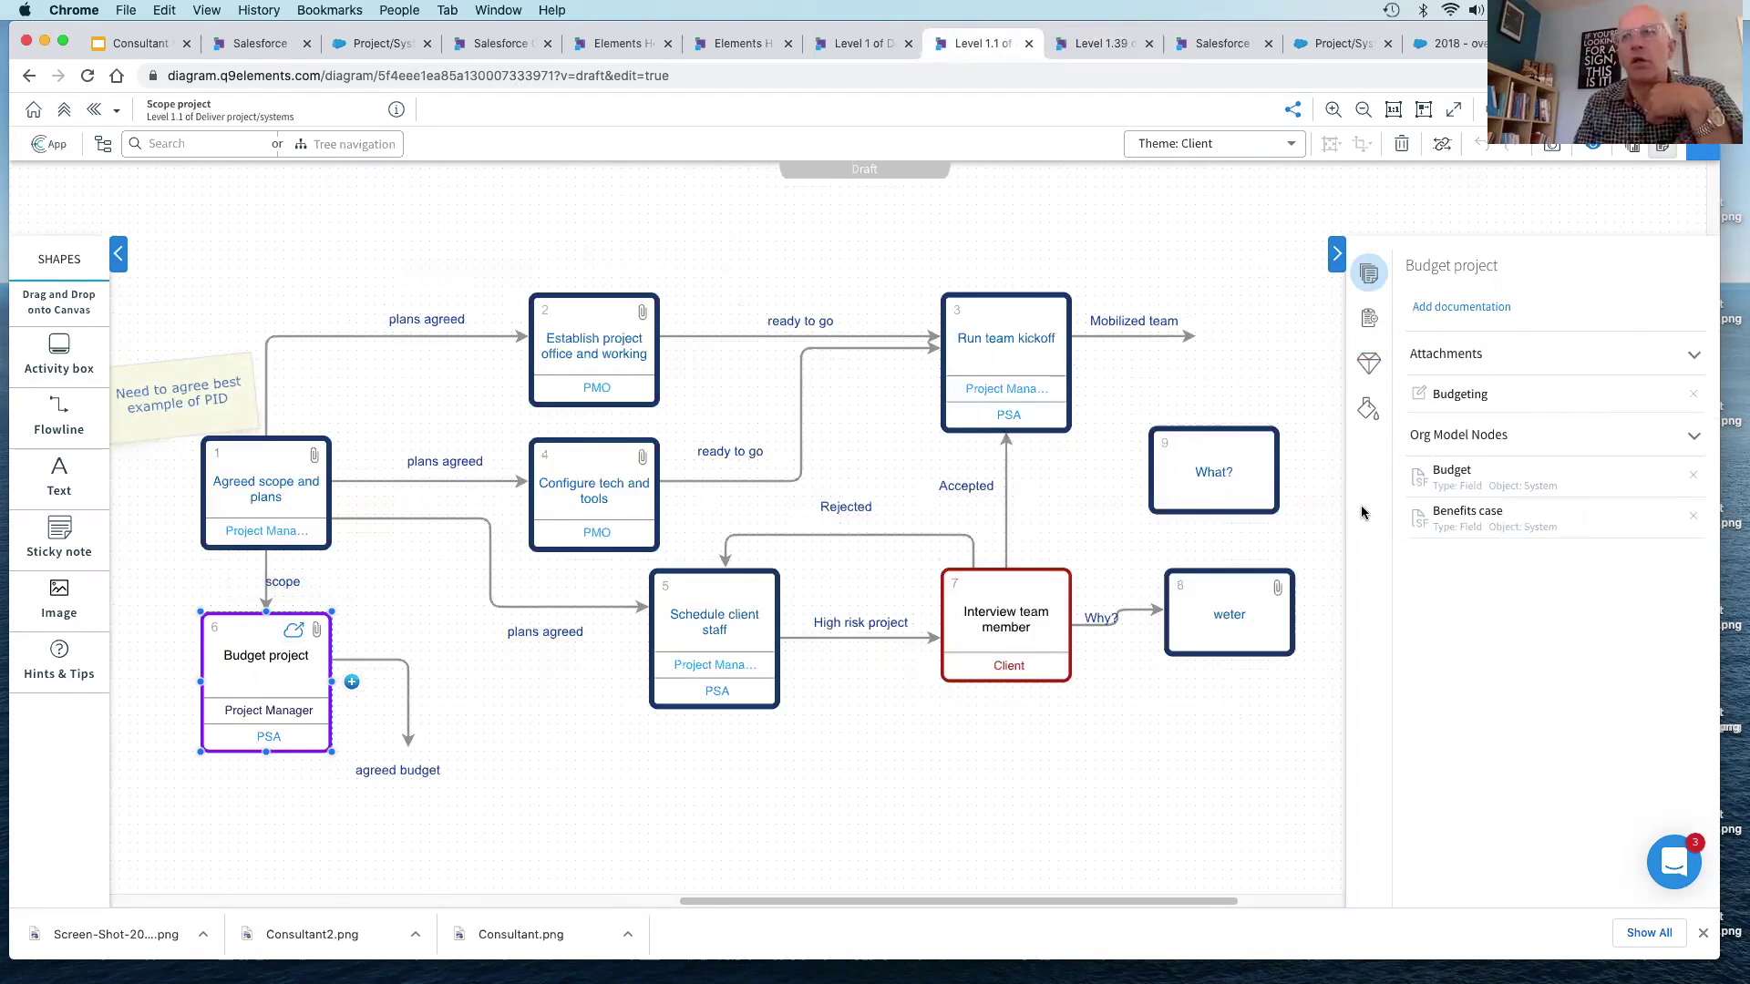
pyautogui.moveTo(1480, 476)
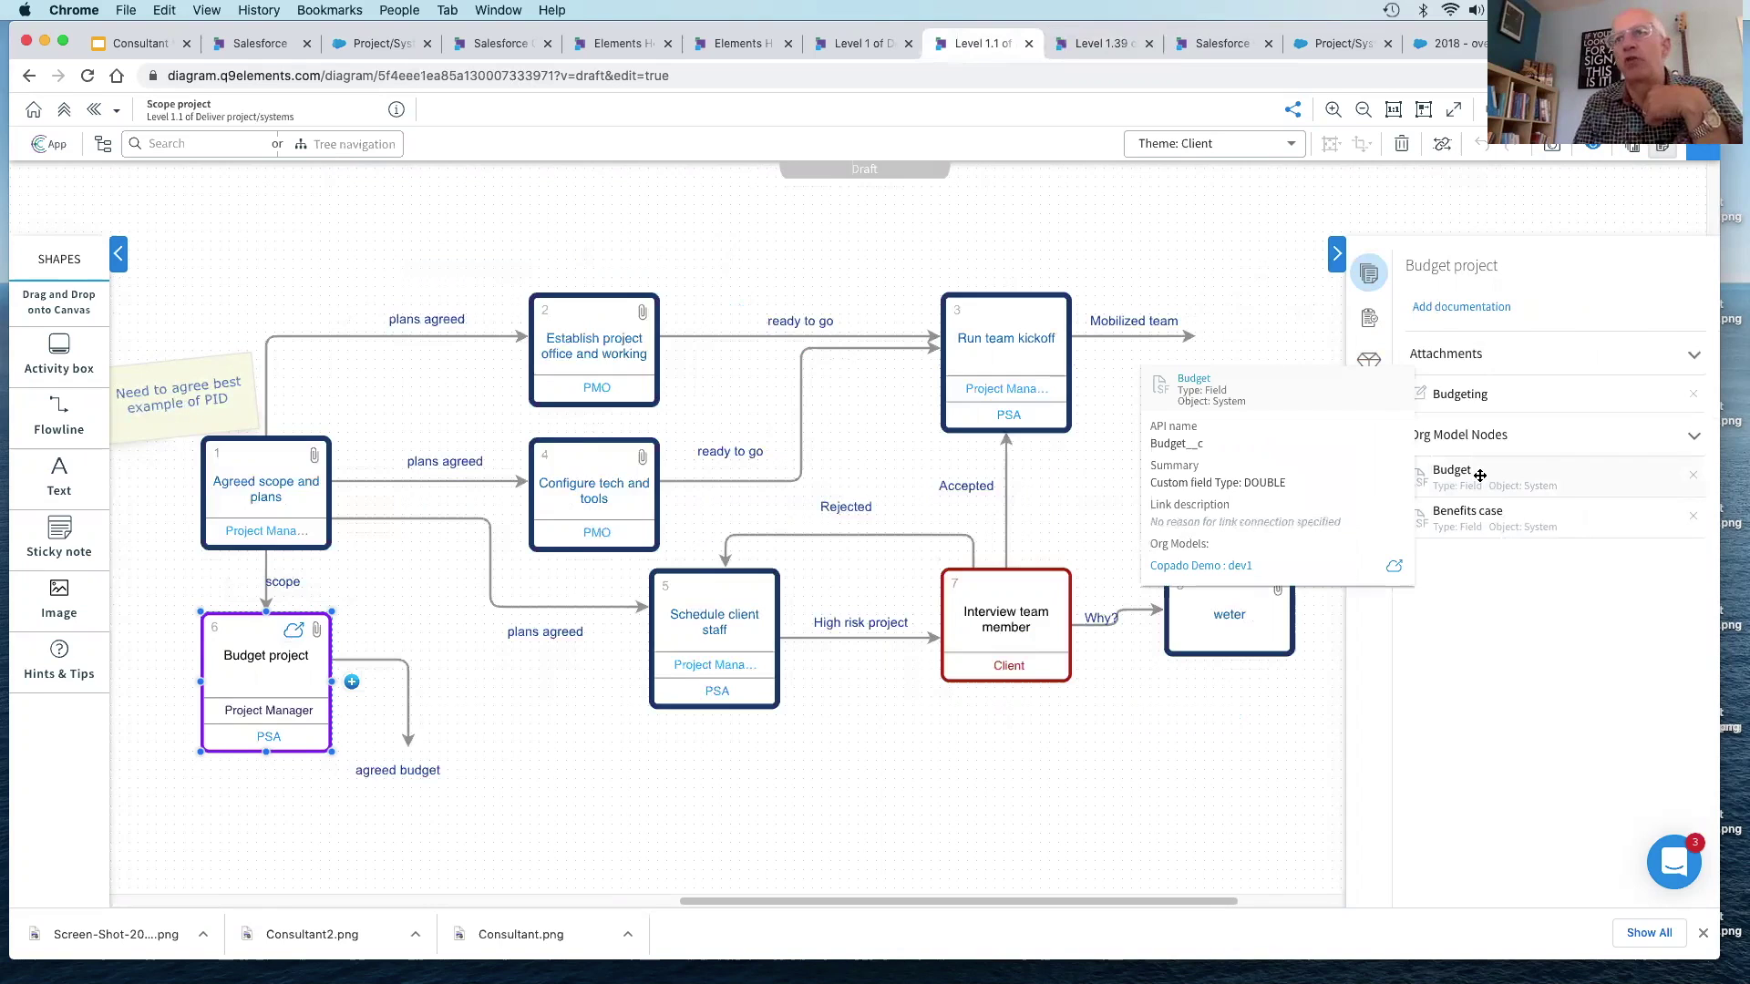
pyautogui.moveTo(1482, 508)
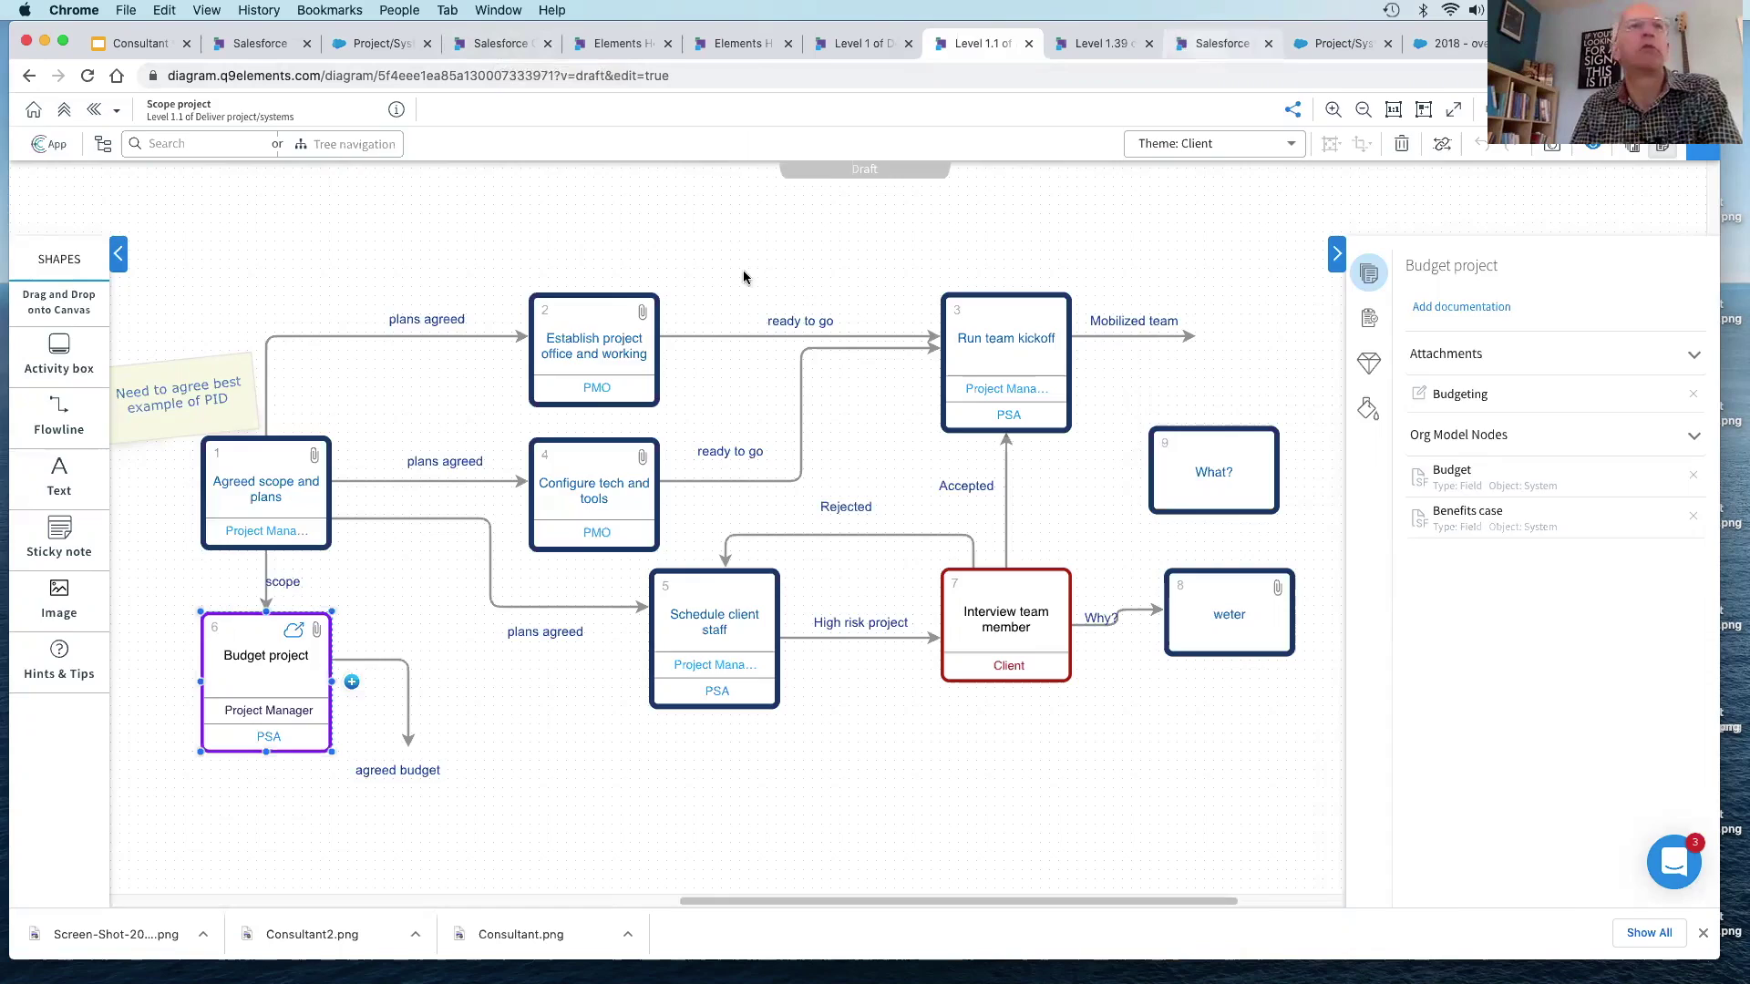
# Step: In the Copado Demo : dev1 org model, expand the fields of Project/System and select the Budget field
pyautogui.hotkey('ctrl', 'Tab')
pyautogui.hotkey('ctrl', 'Tab')
pyautogui.click(75, 593)
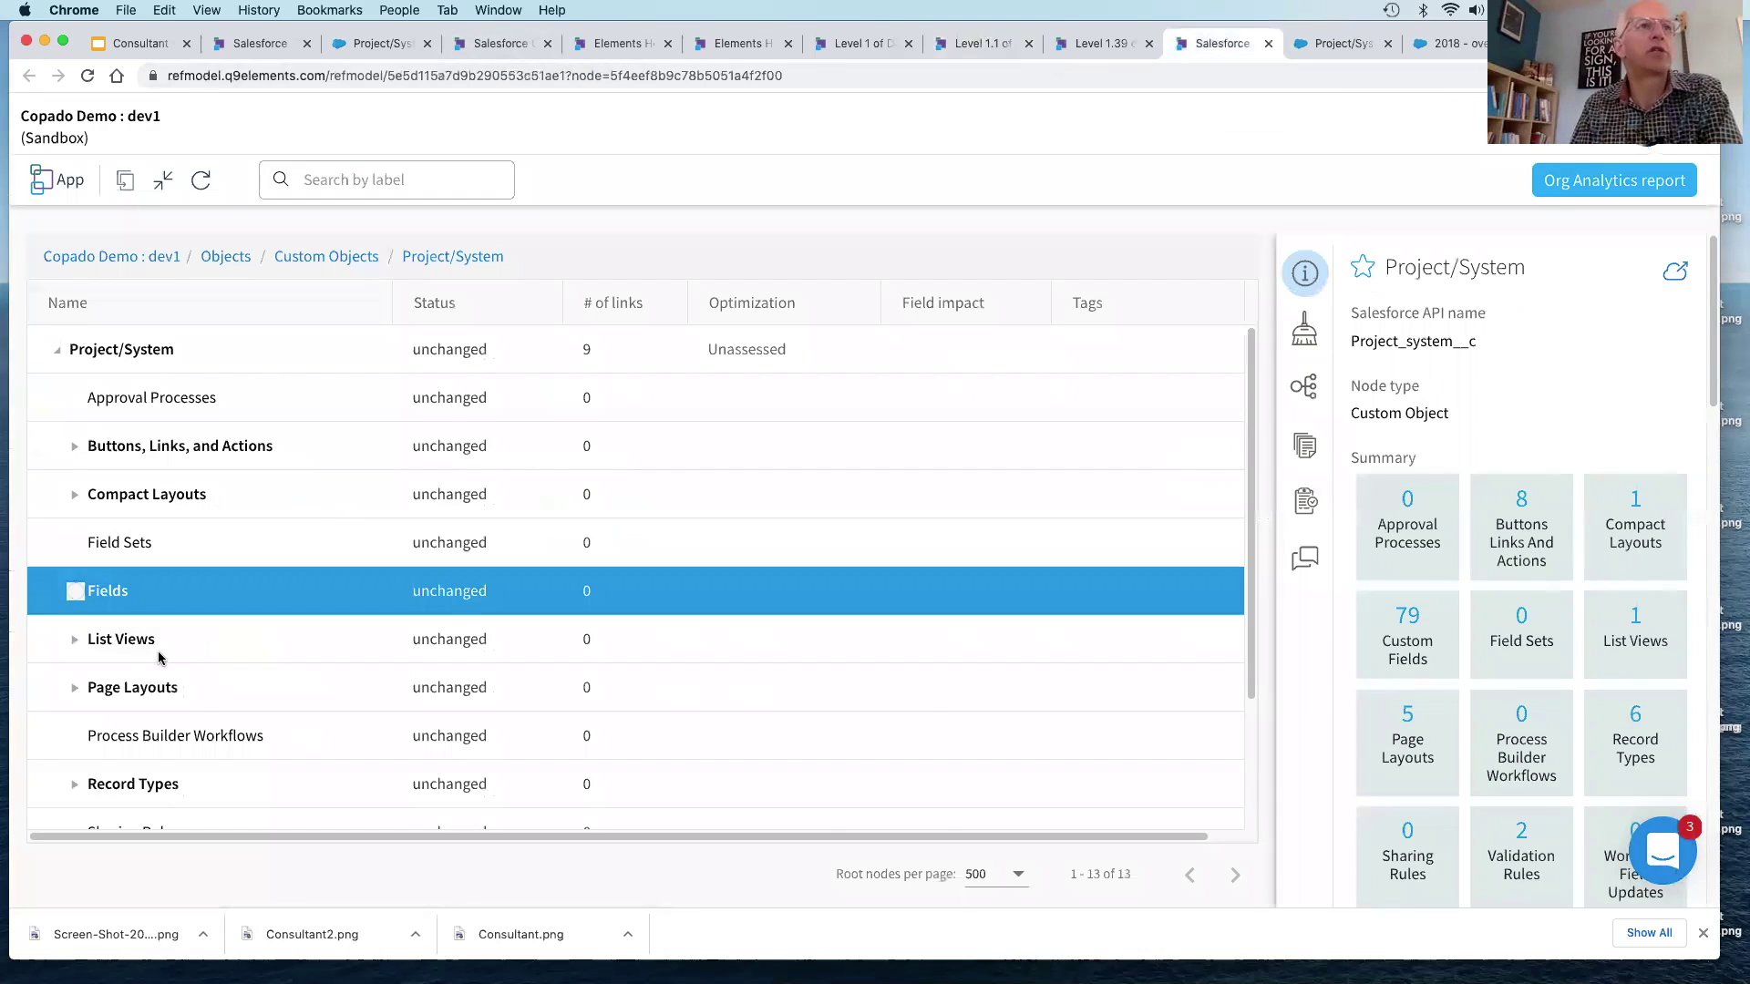
pyautogui.scroll(-5, 159, 657)
pyautogui.click(160, 653)
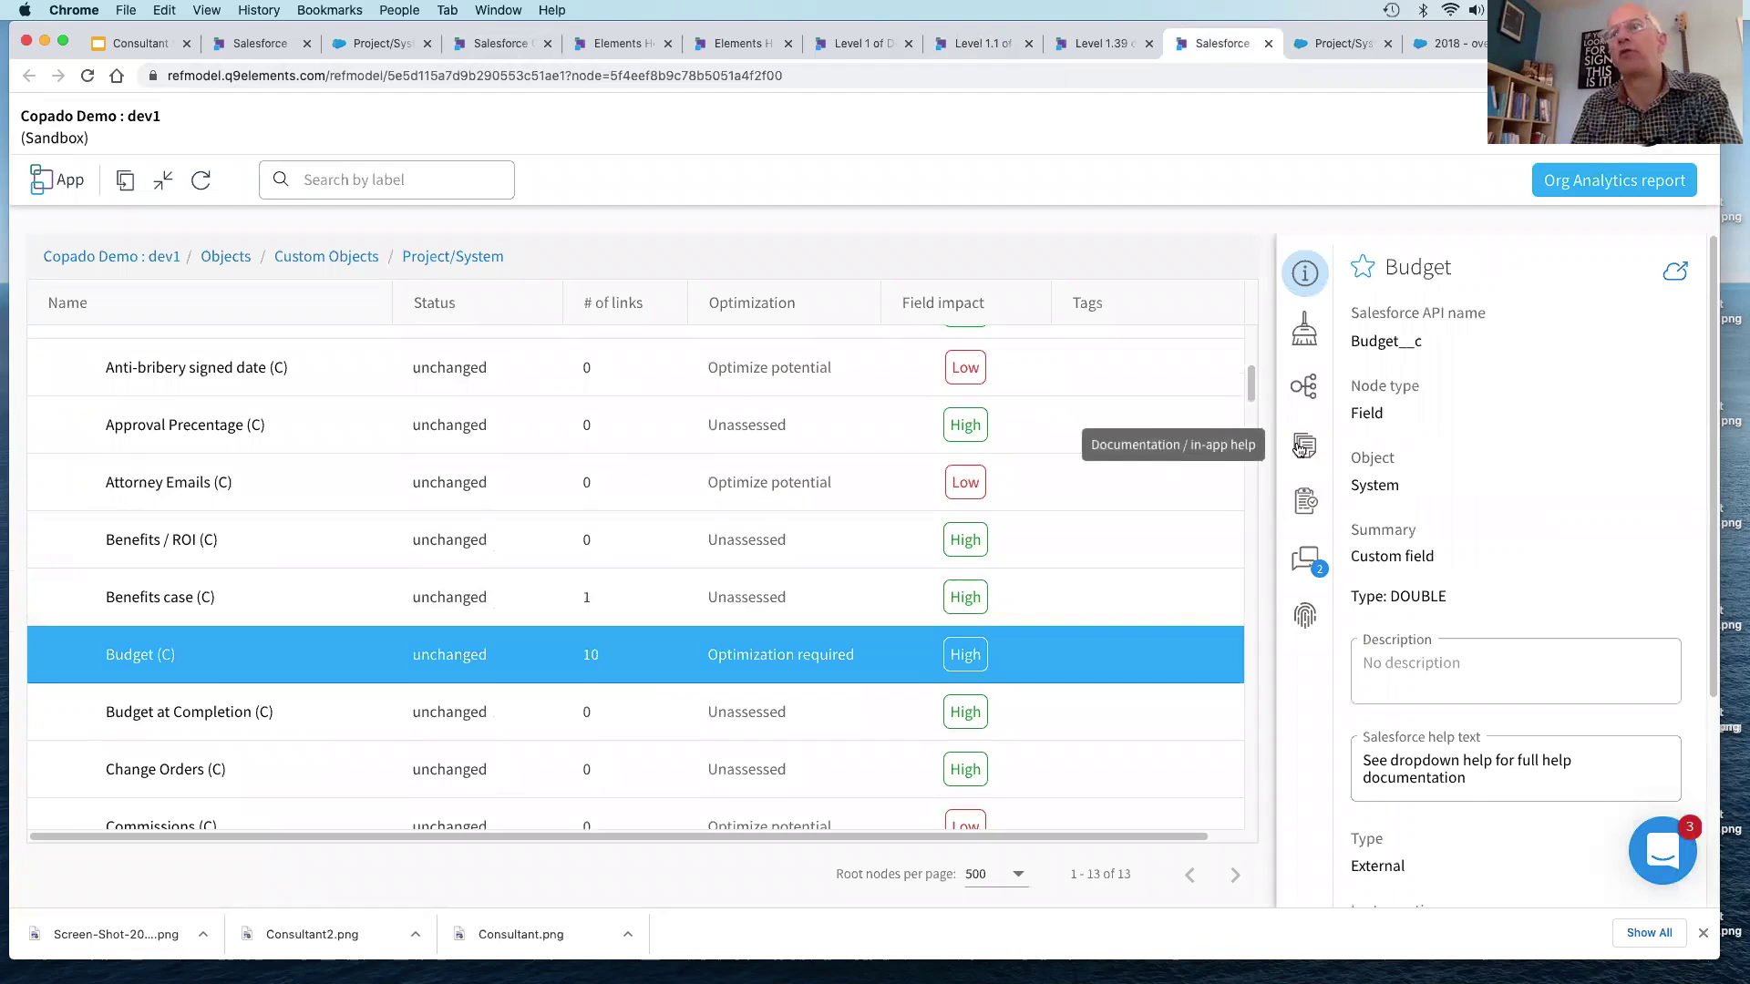
# Step: Review the Budget field's attachments and preview its linked Budget project and Raise project process activities
pyautogui.click(1302, 446)
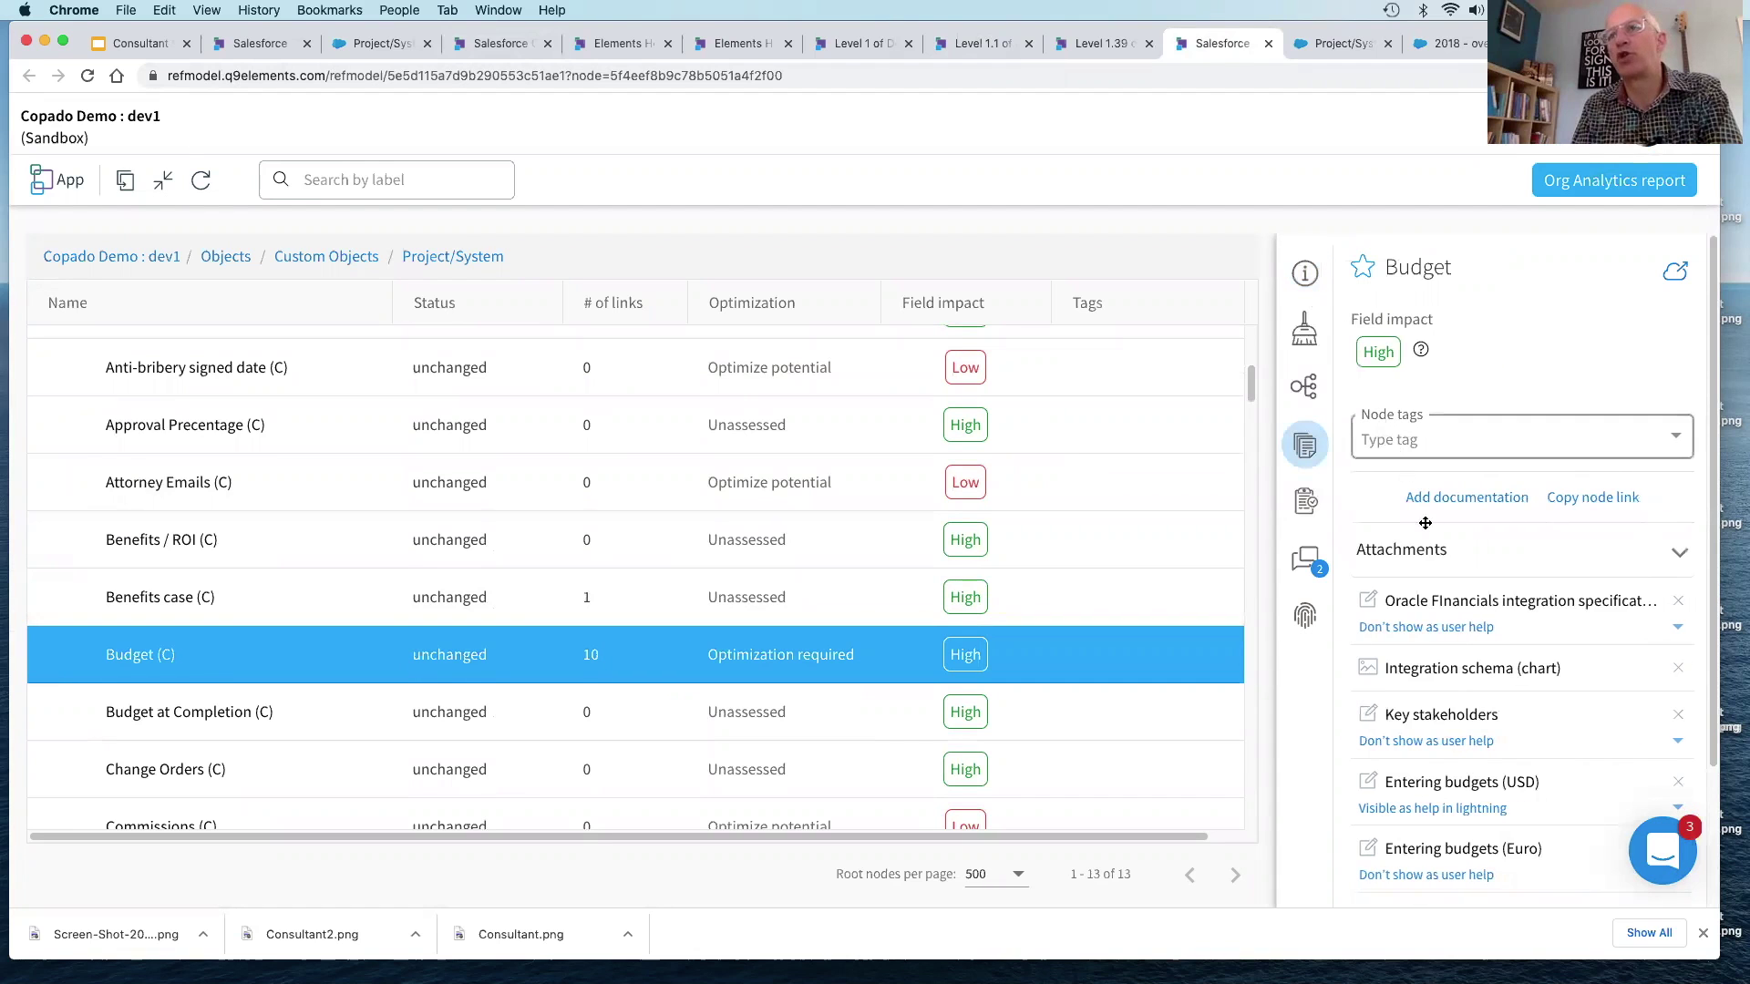
pyautogui.scroll(-2, 1471, 695)
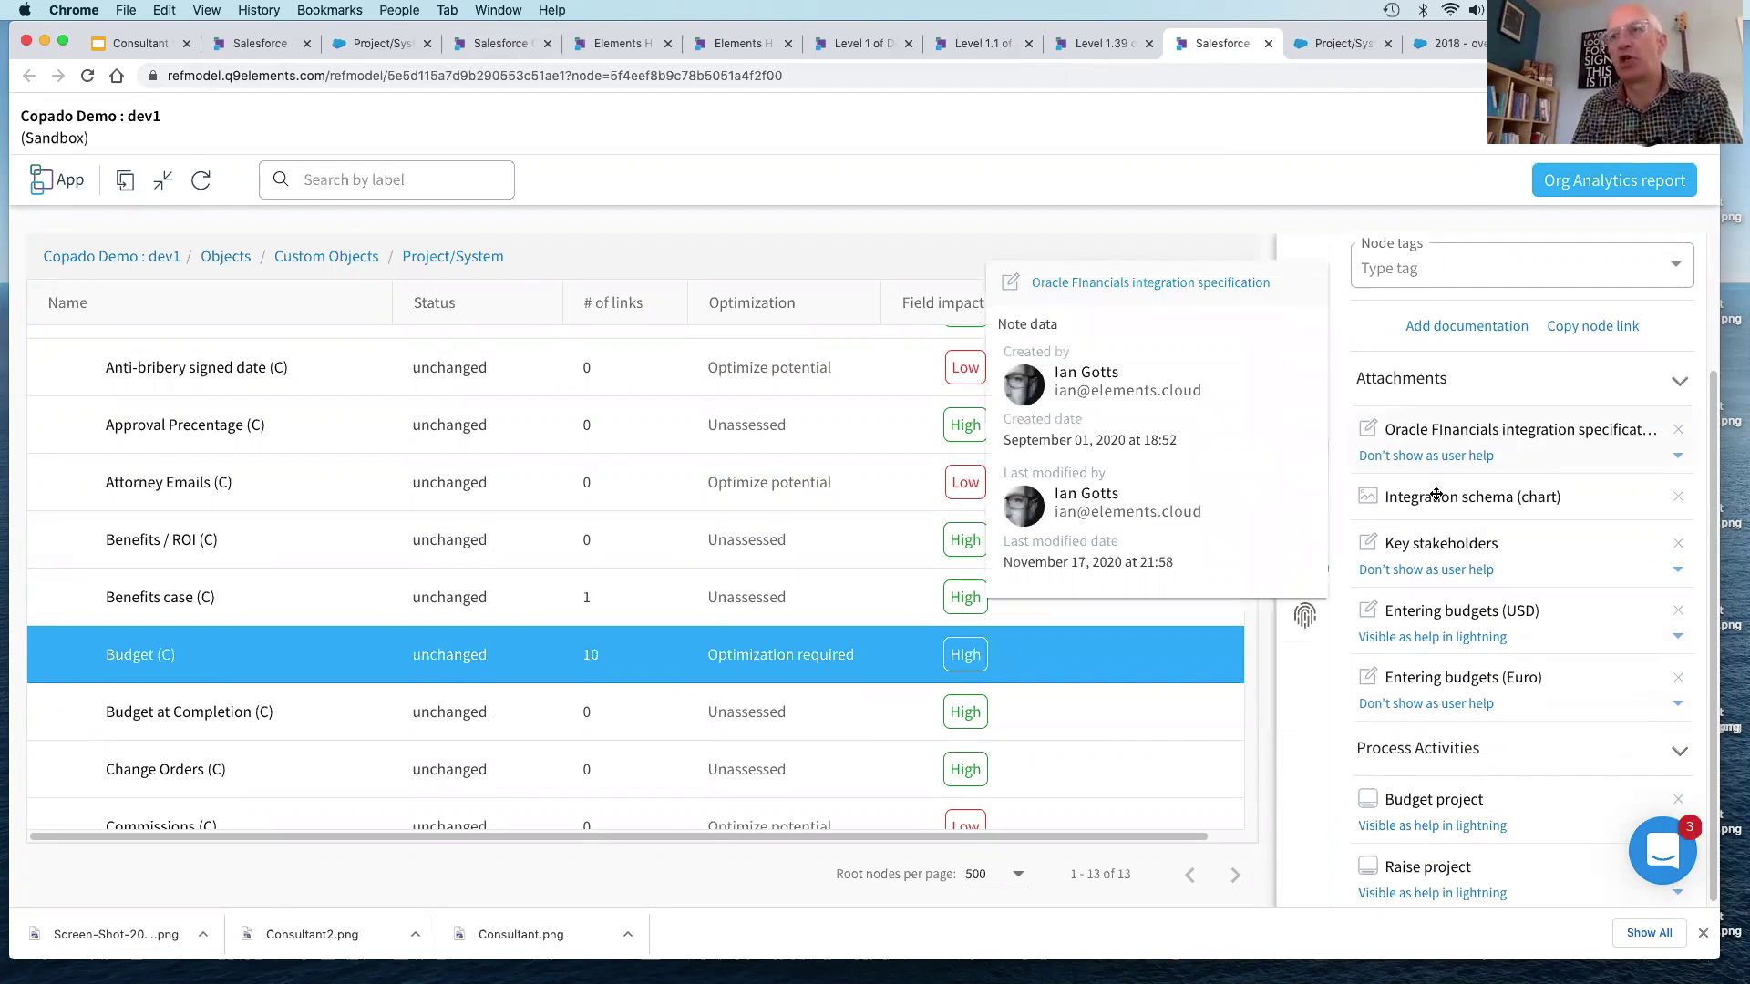
pyautogui.scroll(-1, 1450, 657)
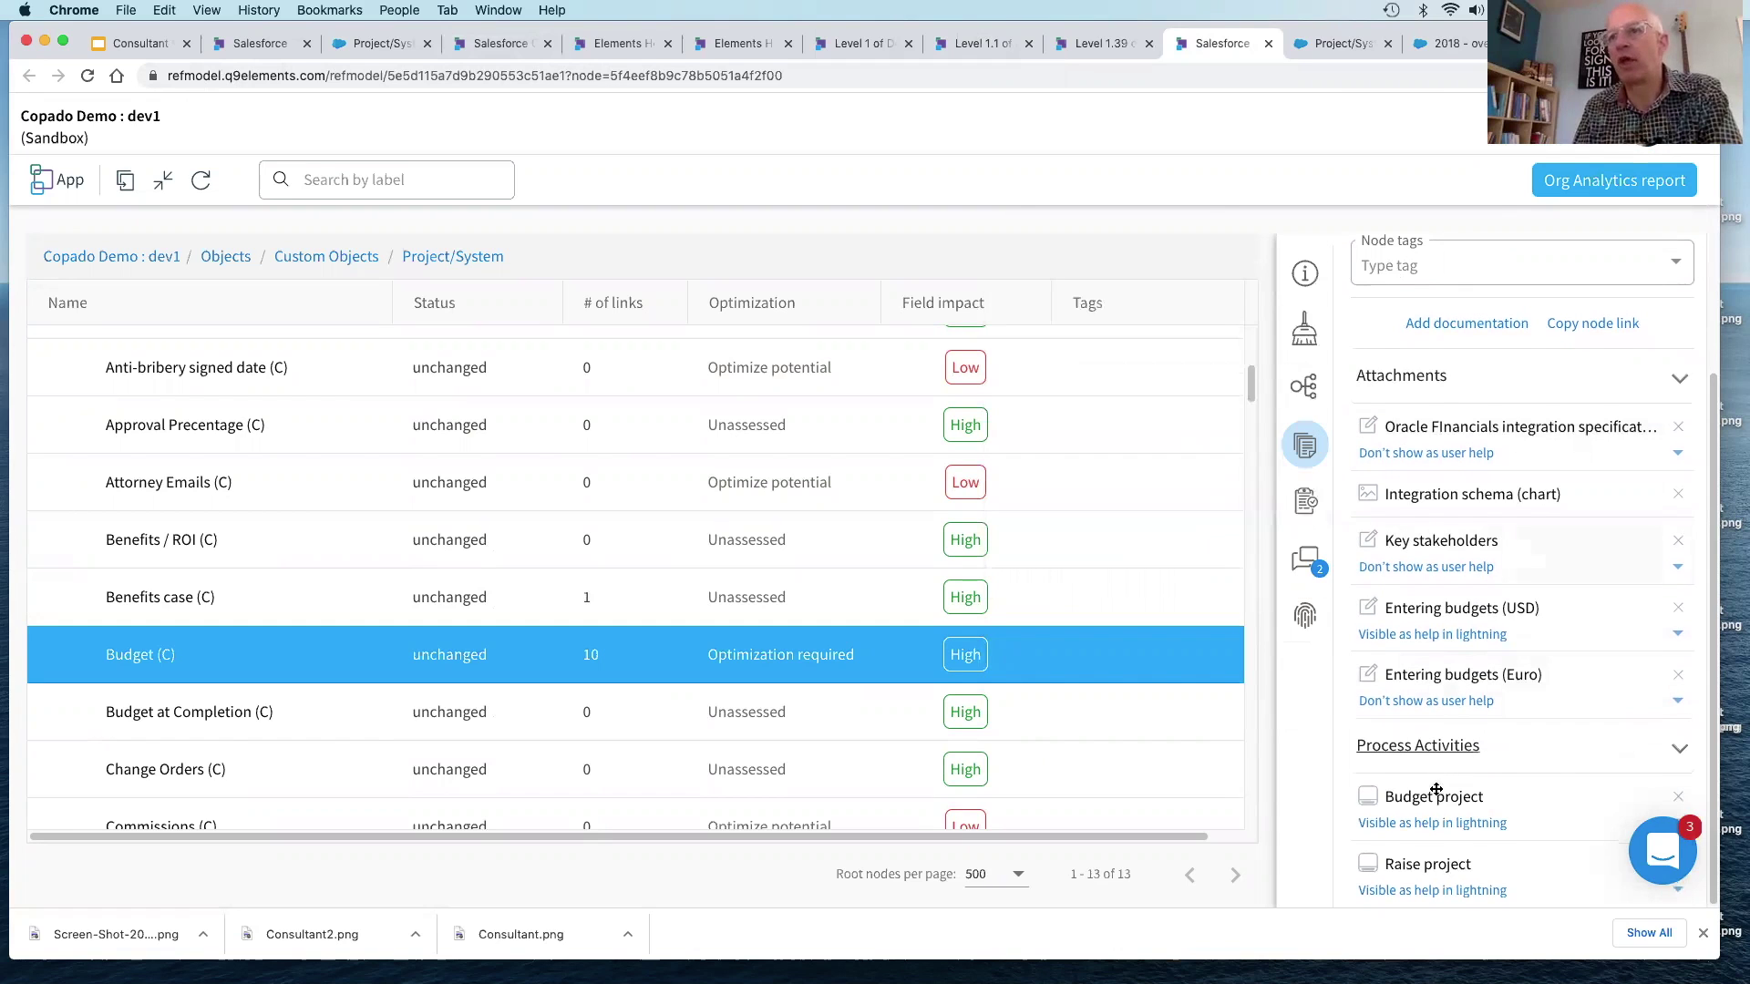
pyautogui.moveTo(1436, 794)
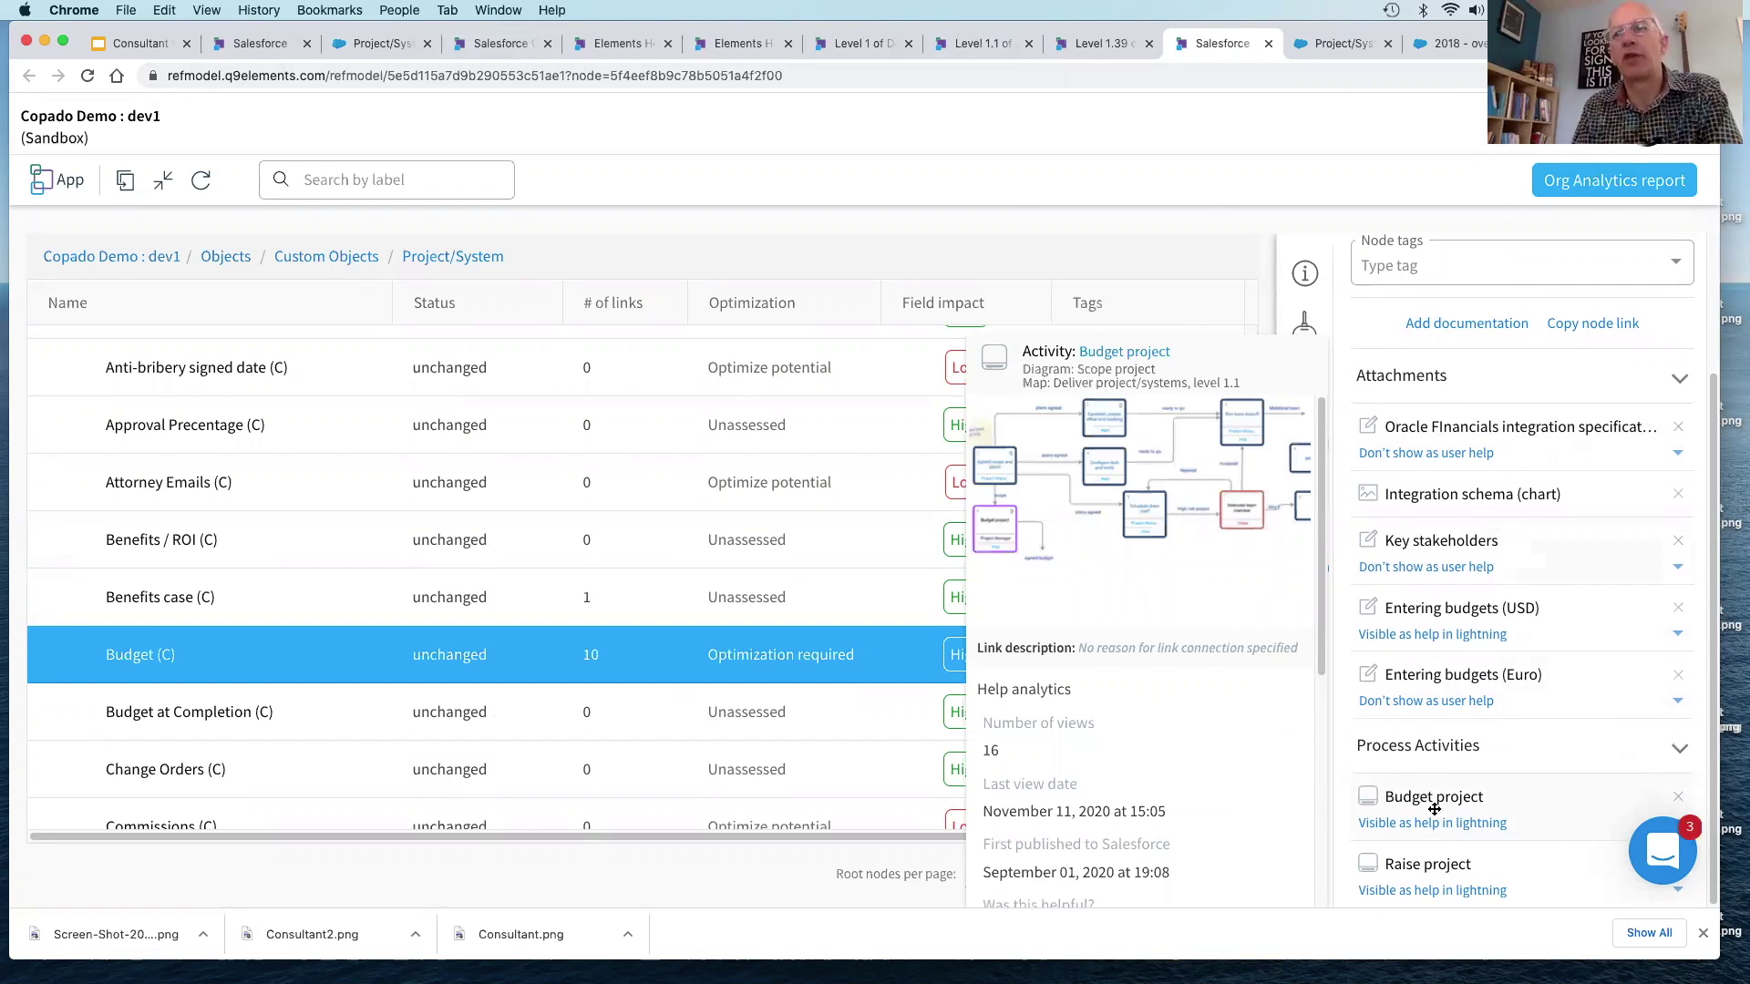
pyautogui.moveTo(1430, 864)
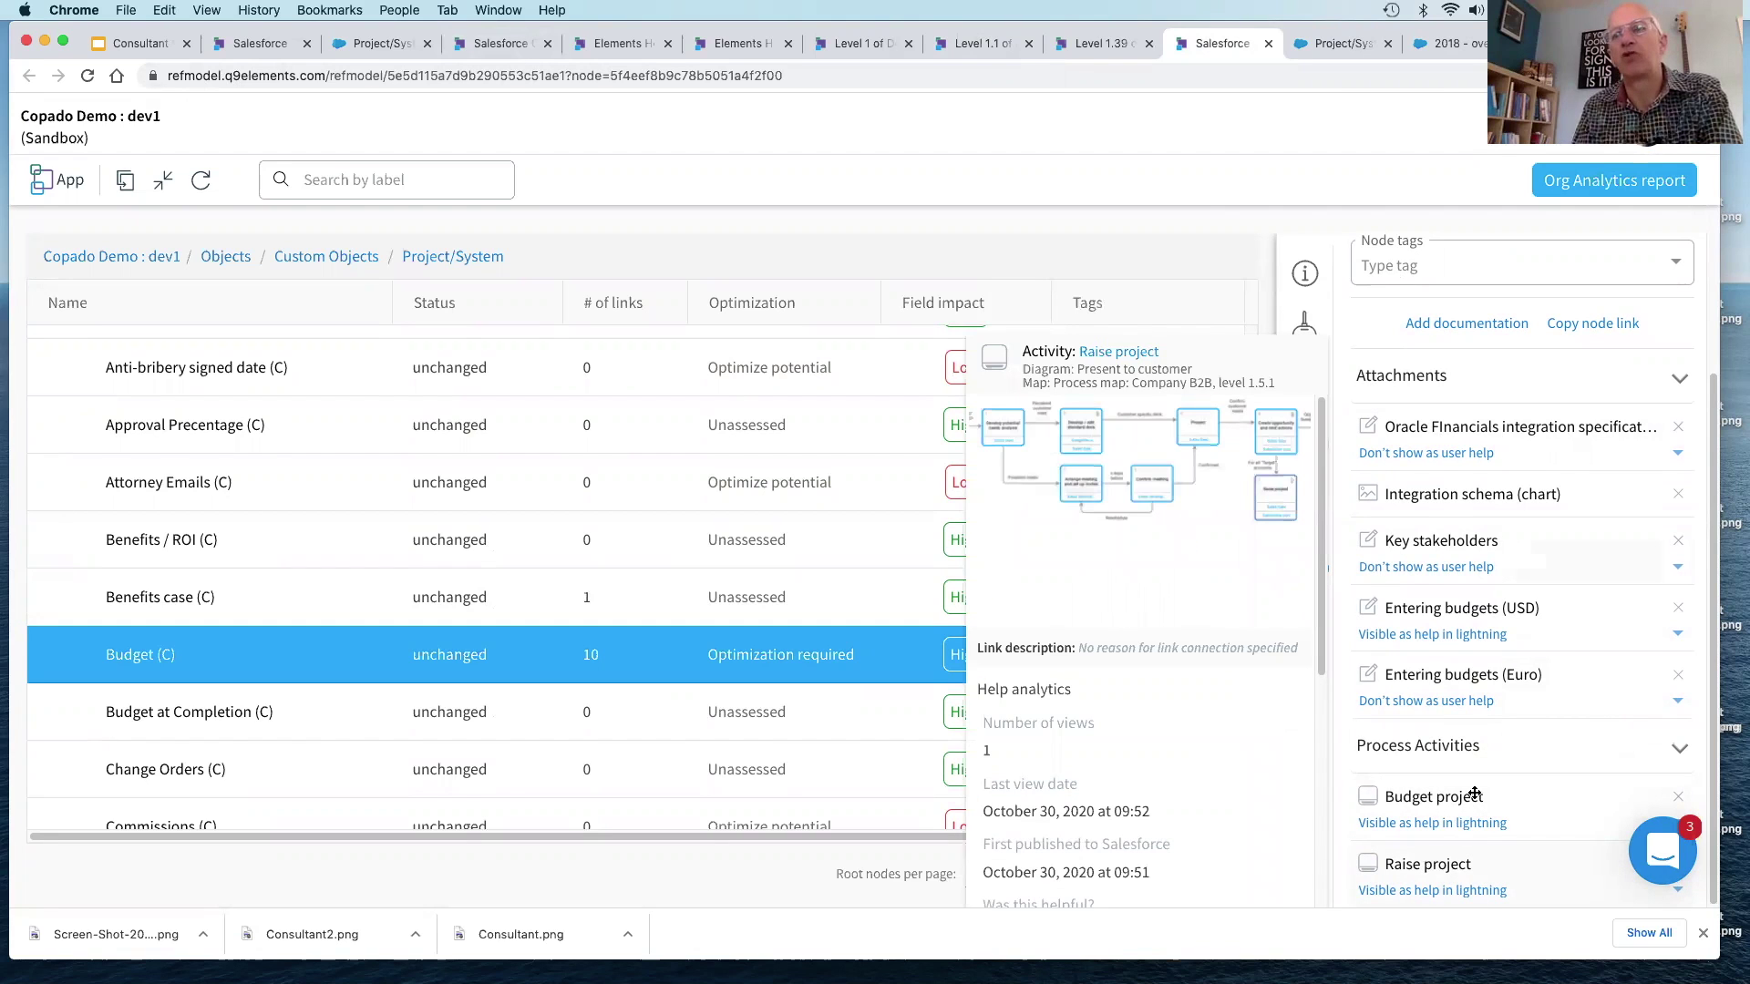
pyautogui.moveTo(1516, 802)
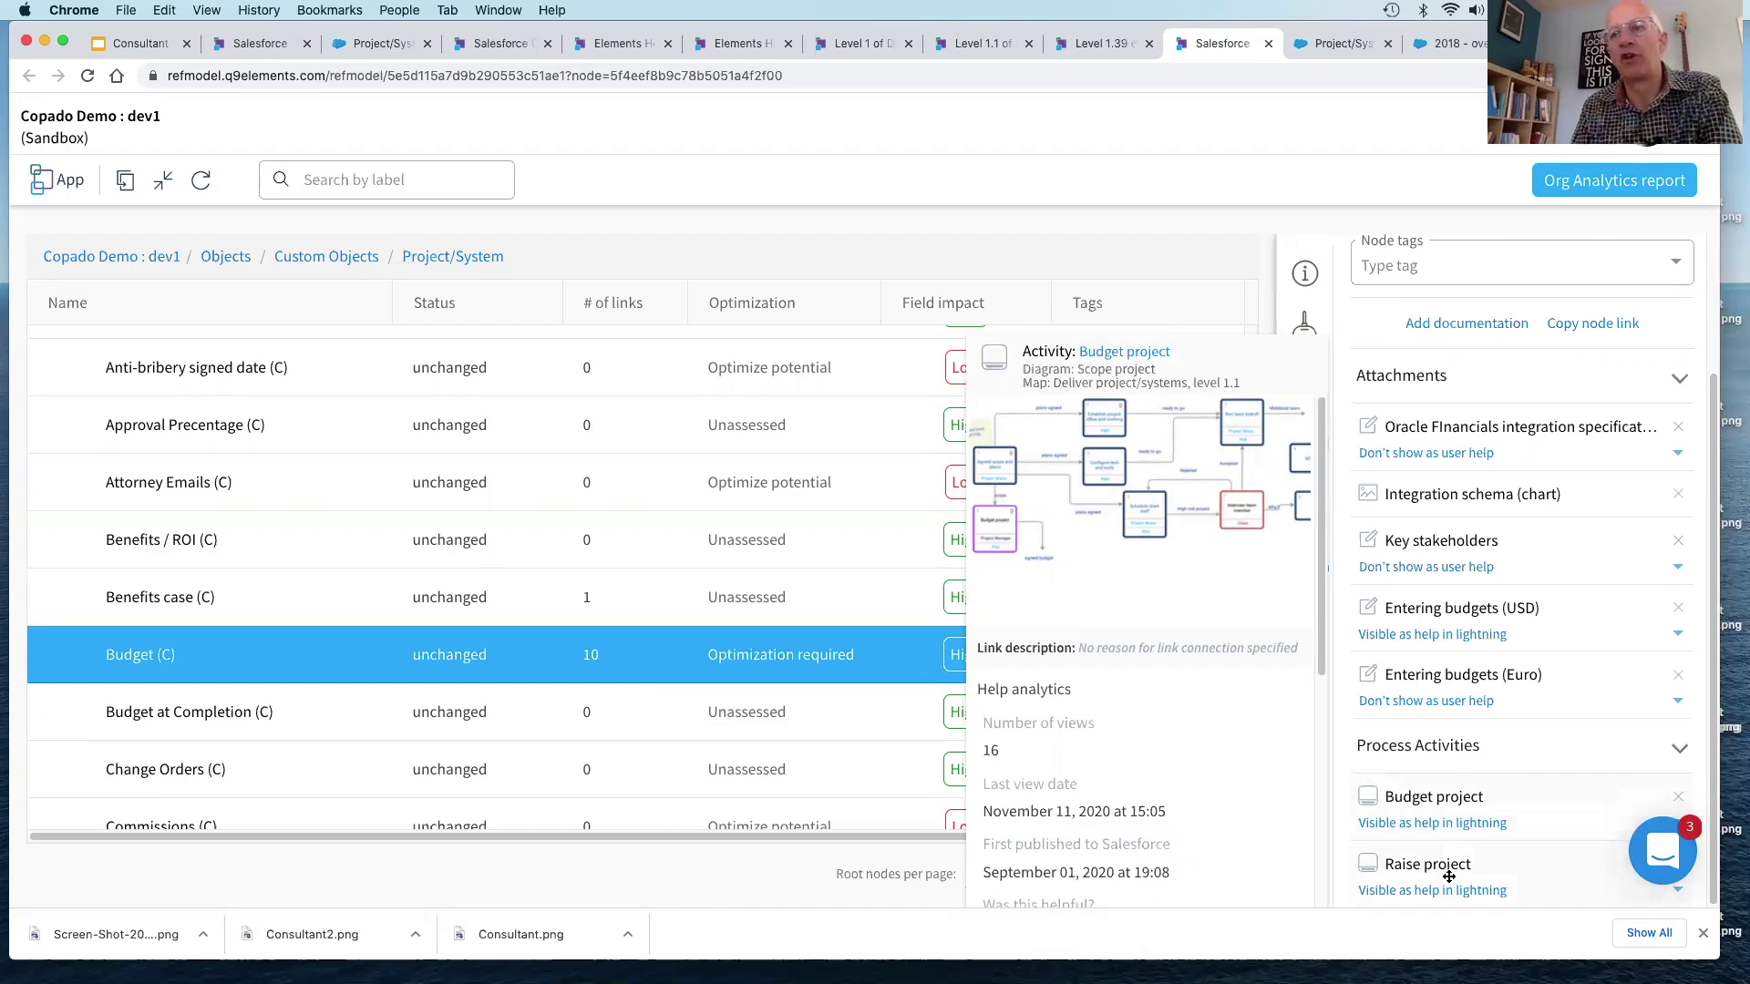
pyautogui.moveTo(1492, 875)
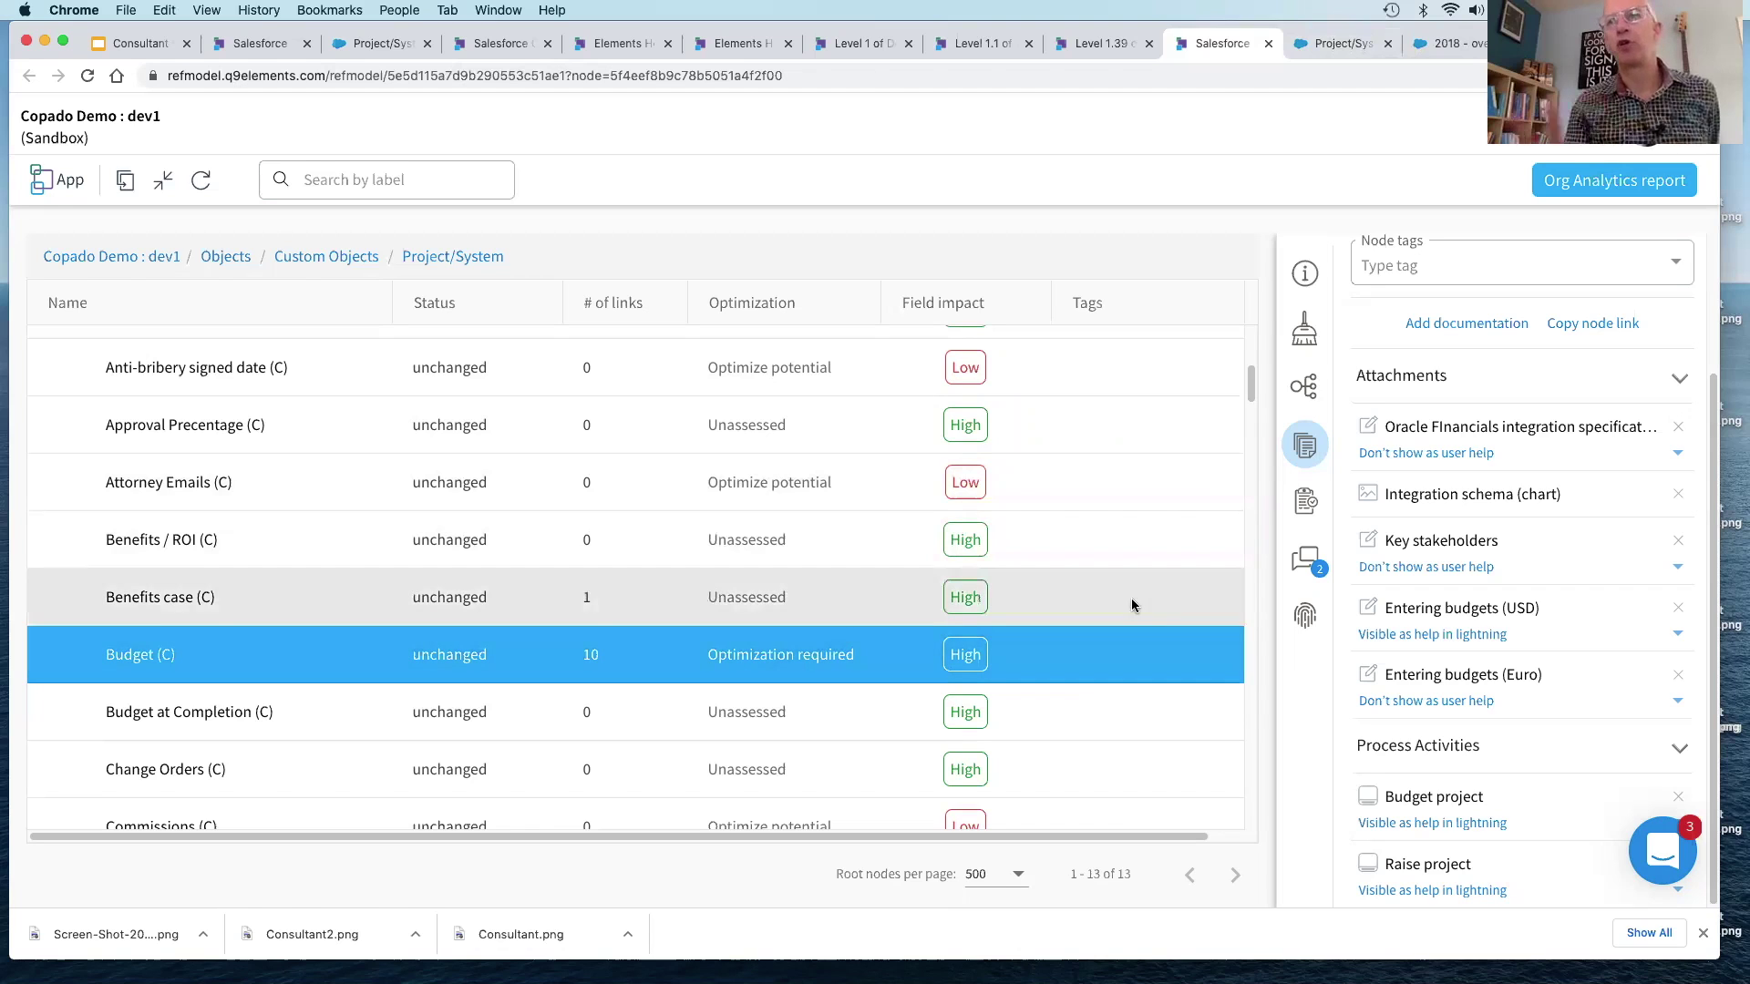
# Step: Switch to the Project/System object in Salesforce Setup and review its Elements summary, documentation, requirements and stories
pyautogui.click(1333, 47)
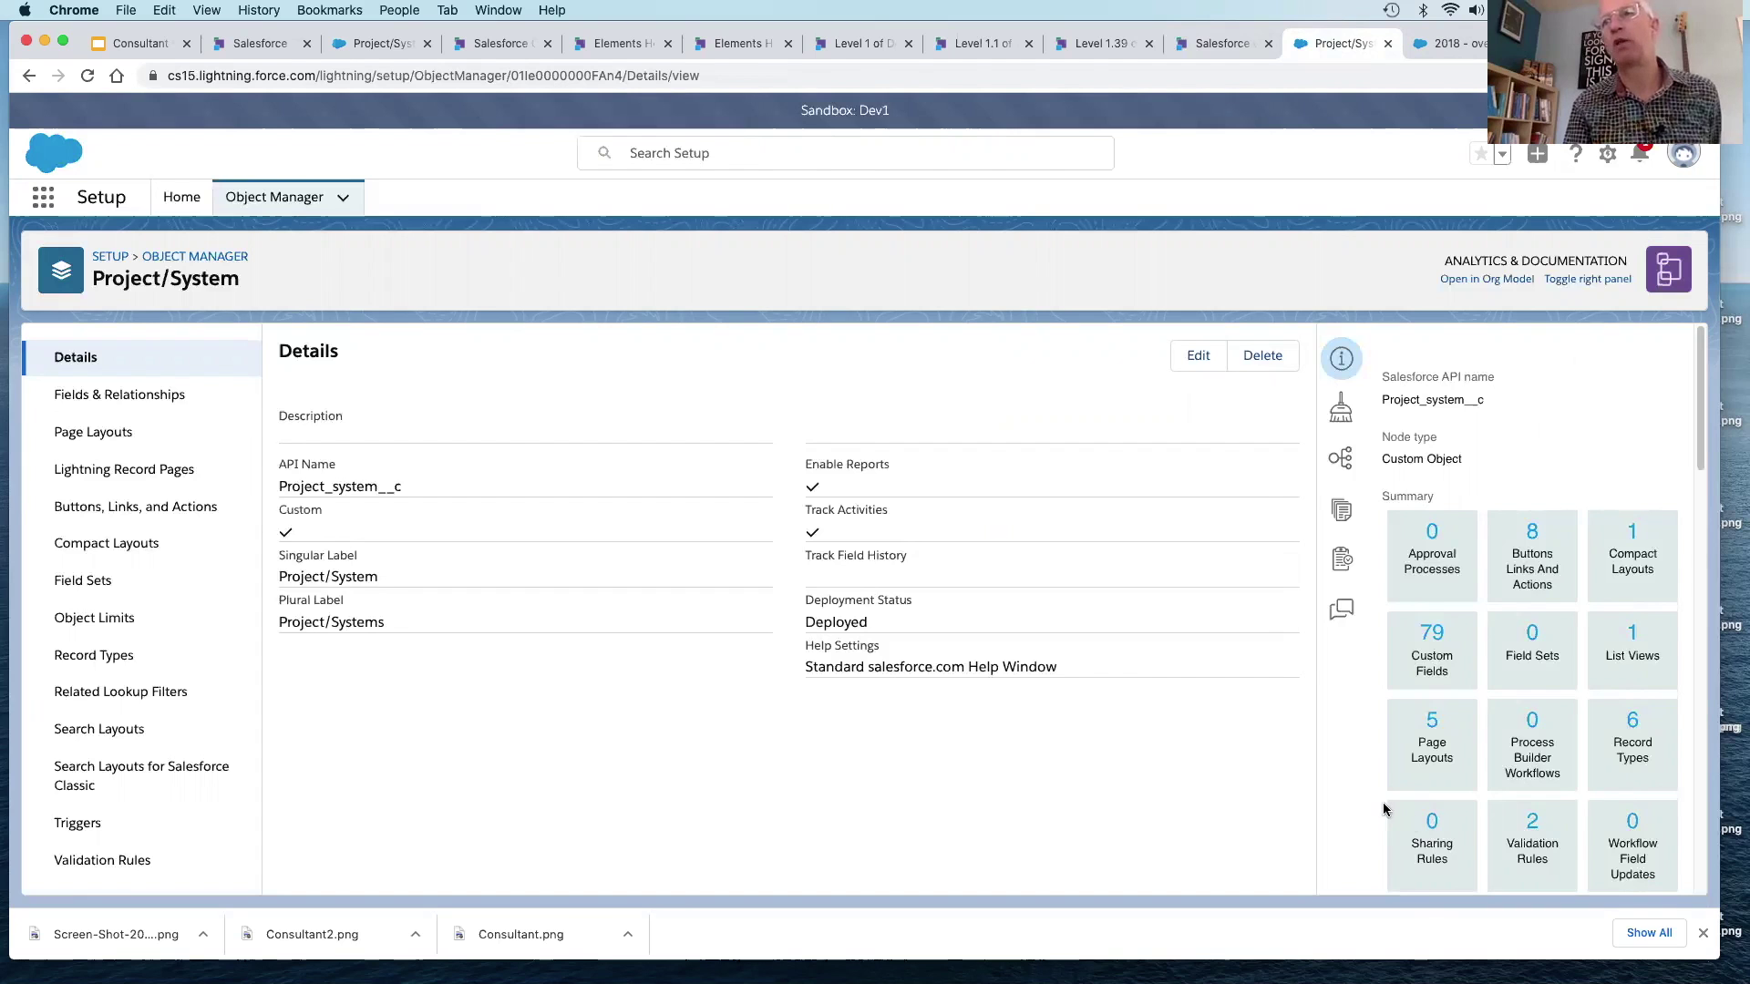
pyautogui.scroll(-2, 1381, 802)
pyautogui.scroll(2, 1381, 802)
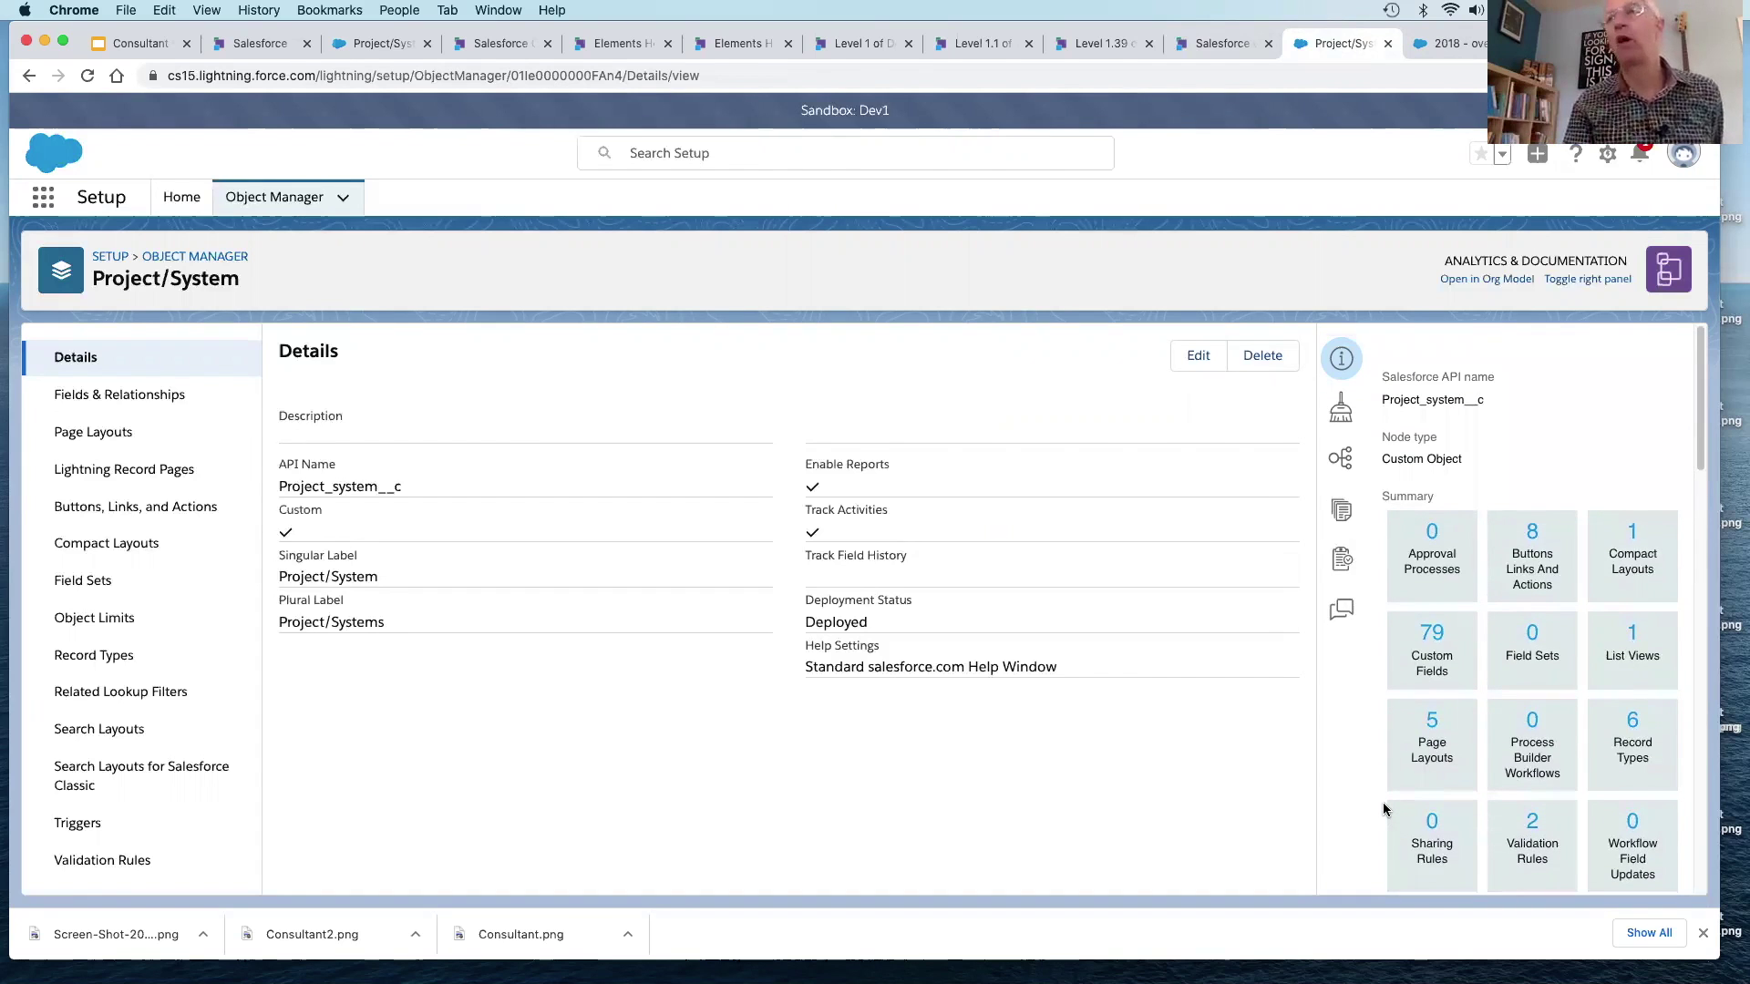
pyautogui.click(1338, 413)
pyautogui.click(1341, 458)
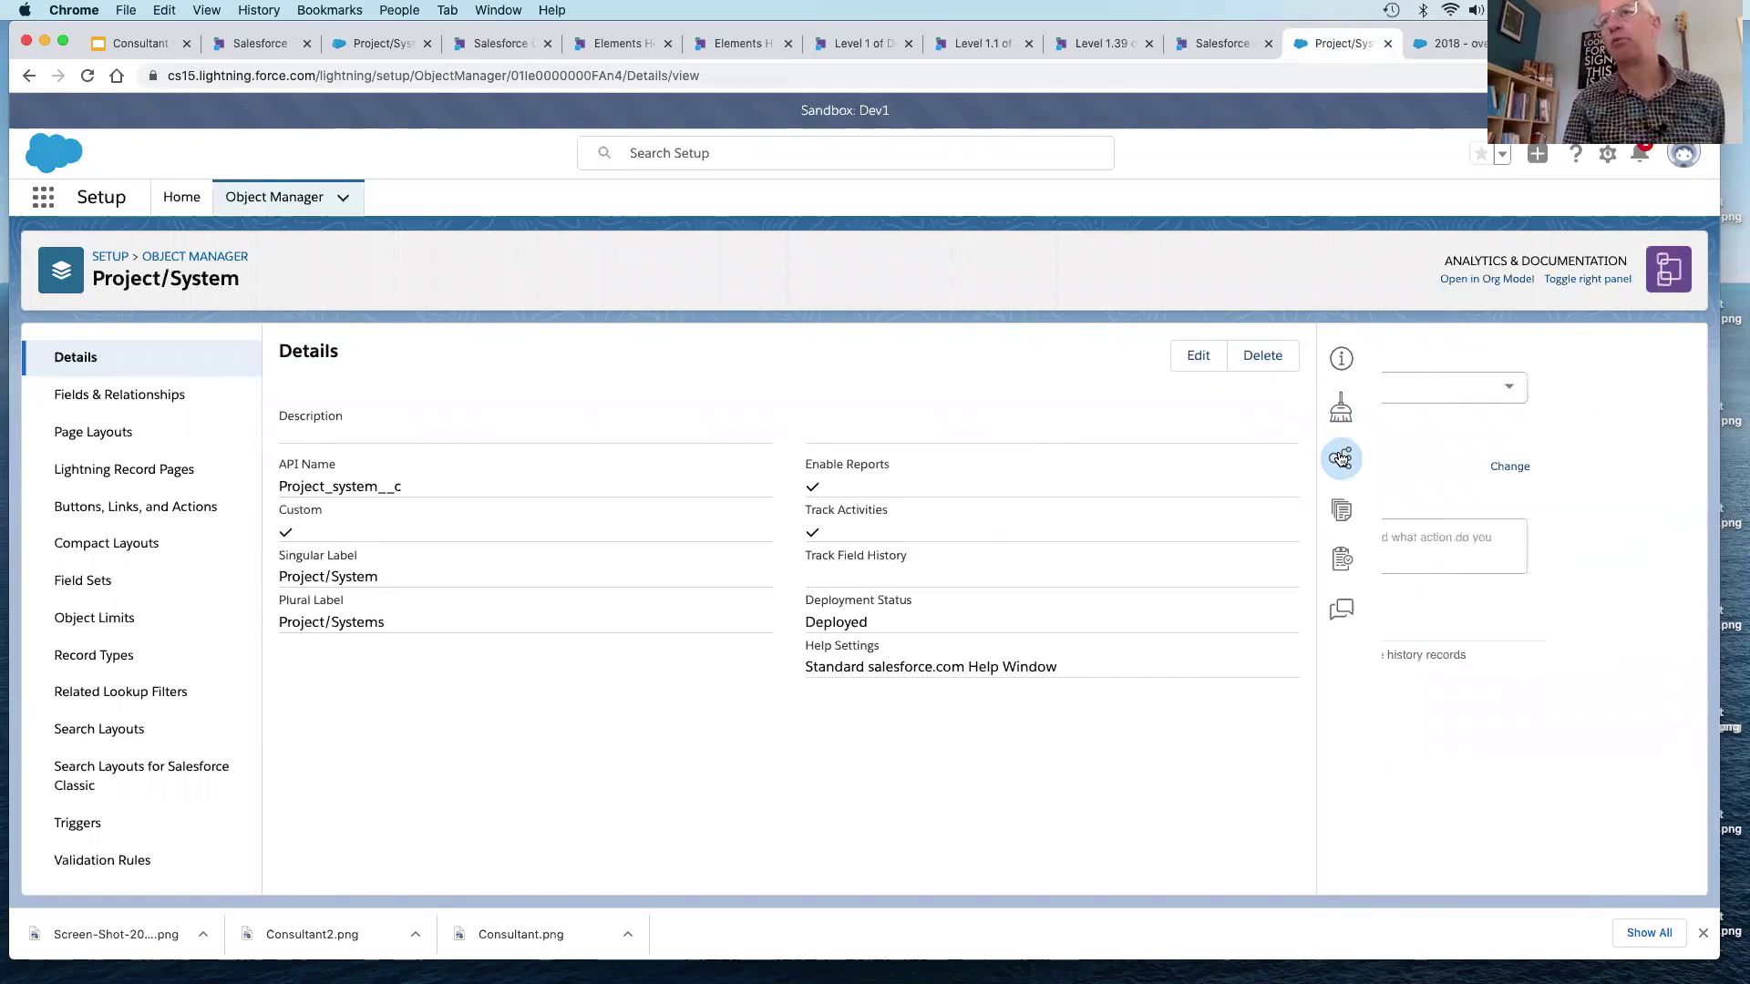
pyautogui.click(1343, 511)
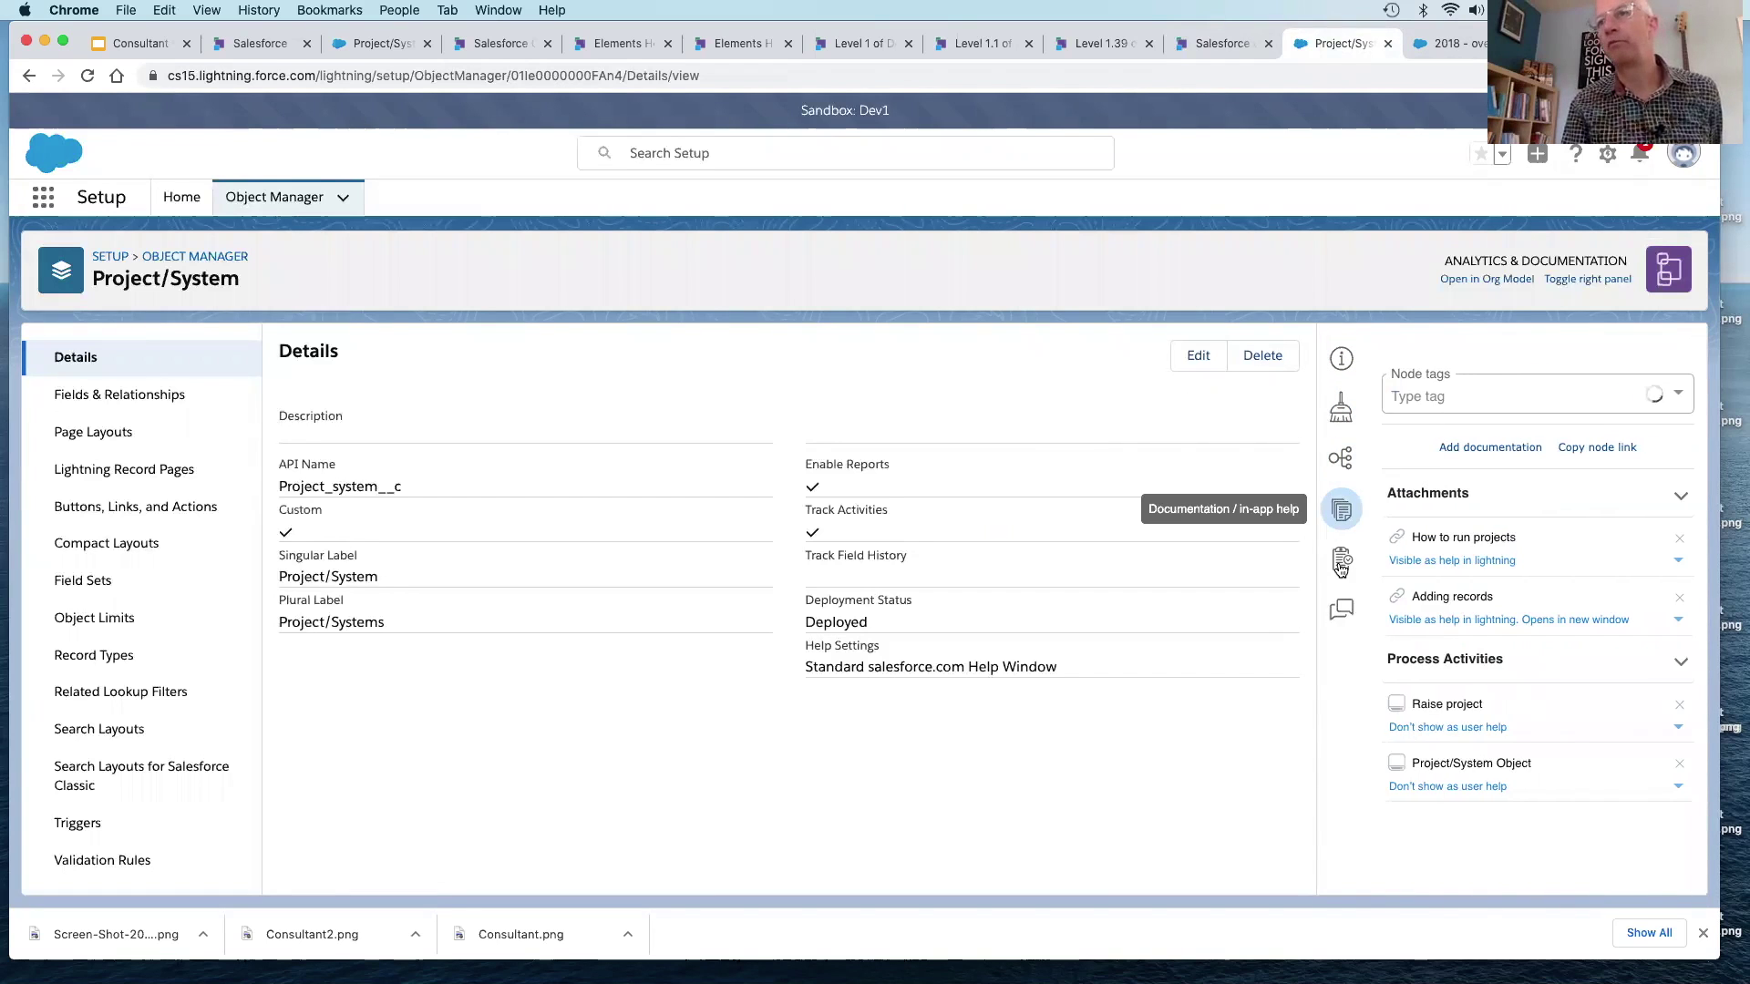
pyautogui.click(1341, 563)
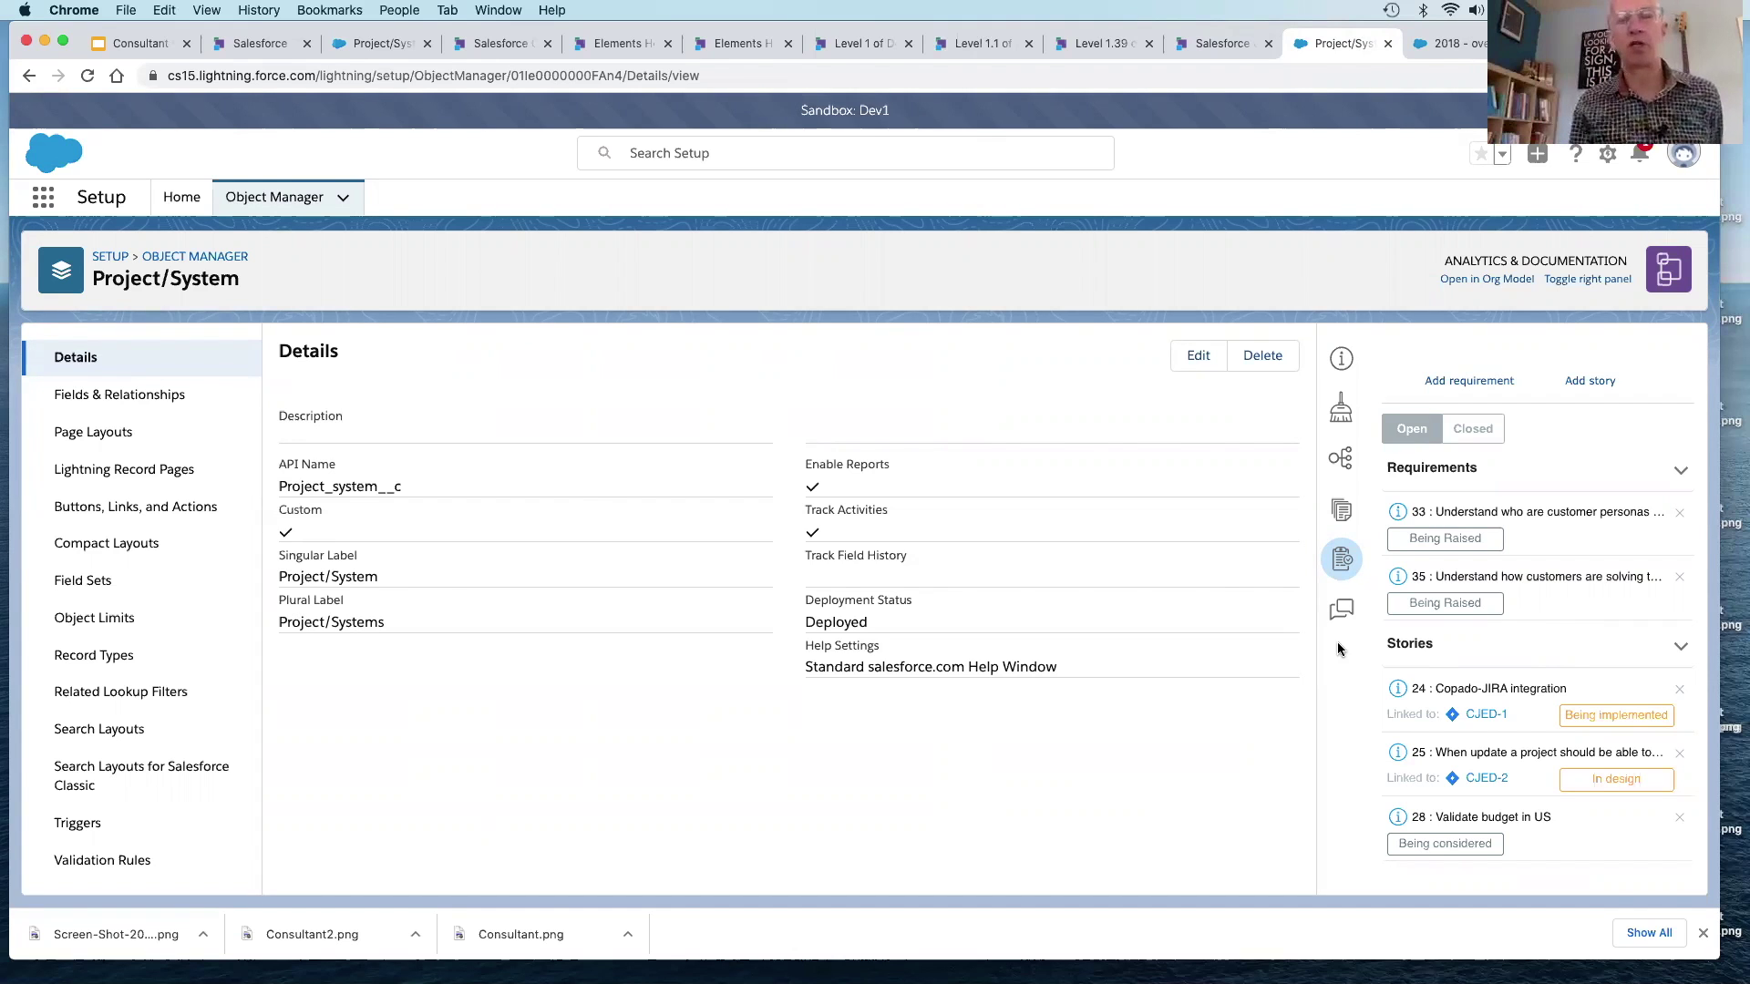
# Step: Switch to the 2018 - overview project record in Salesforce and look through its fields
pyautogui.click(1451, 53)
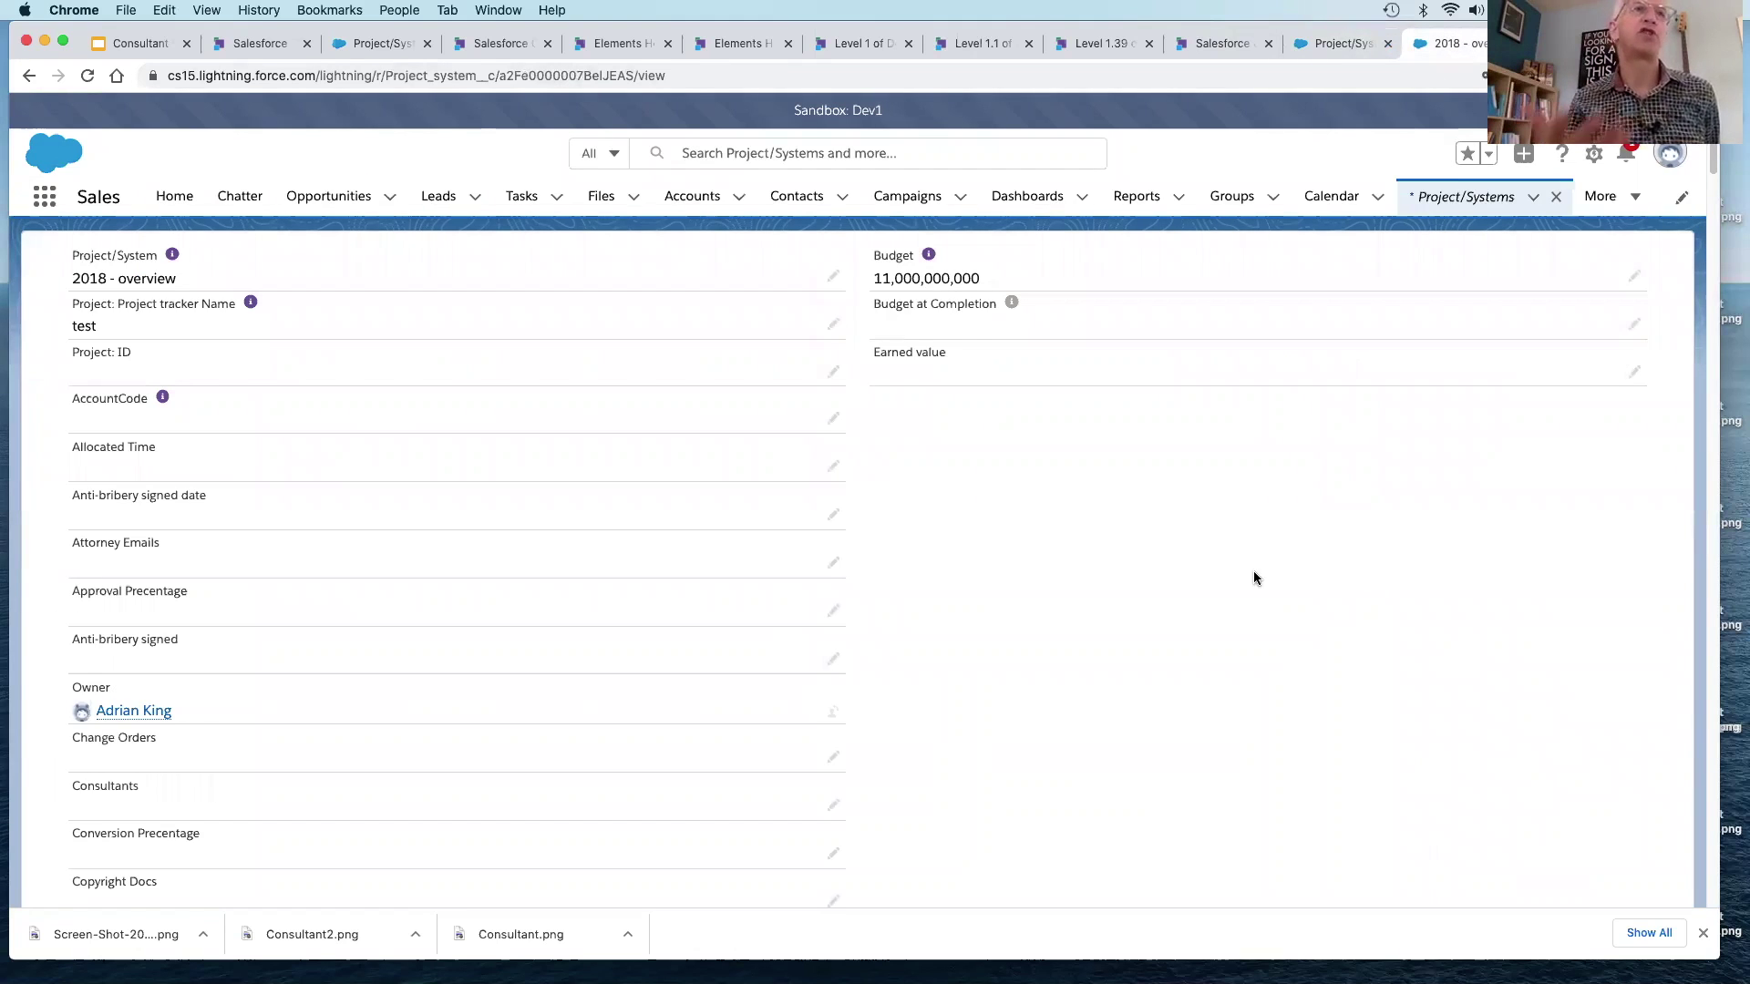
pyautogui.scroll(-5, 1254, 572)
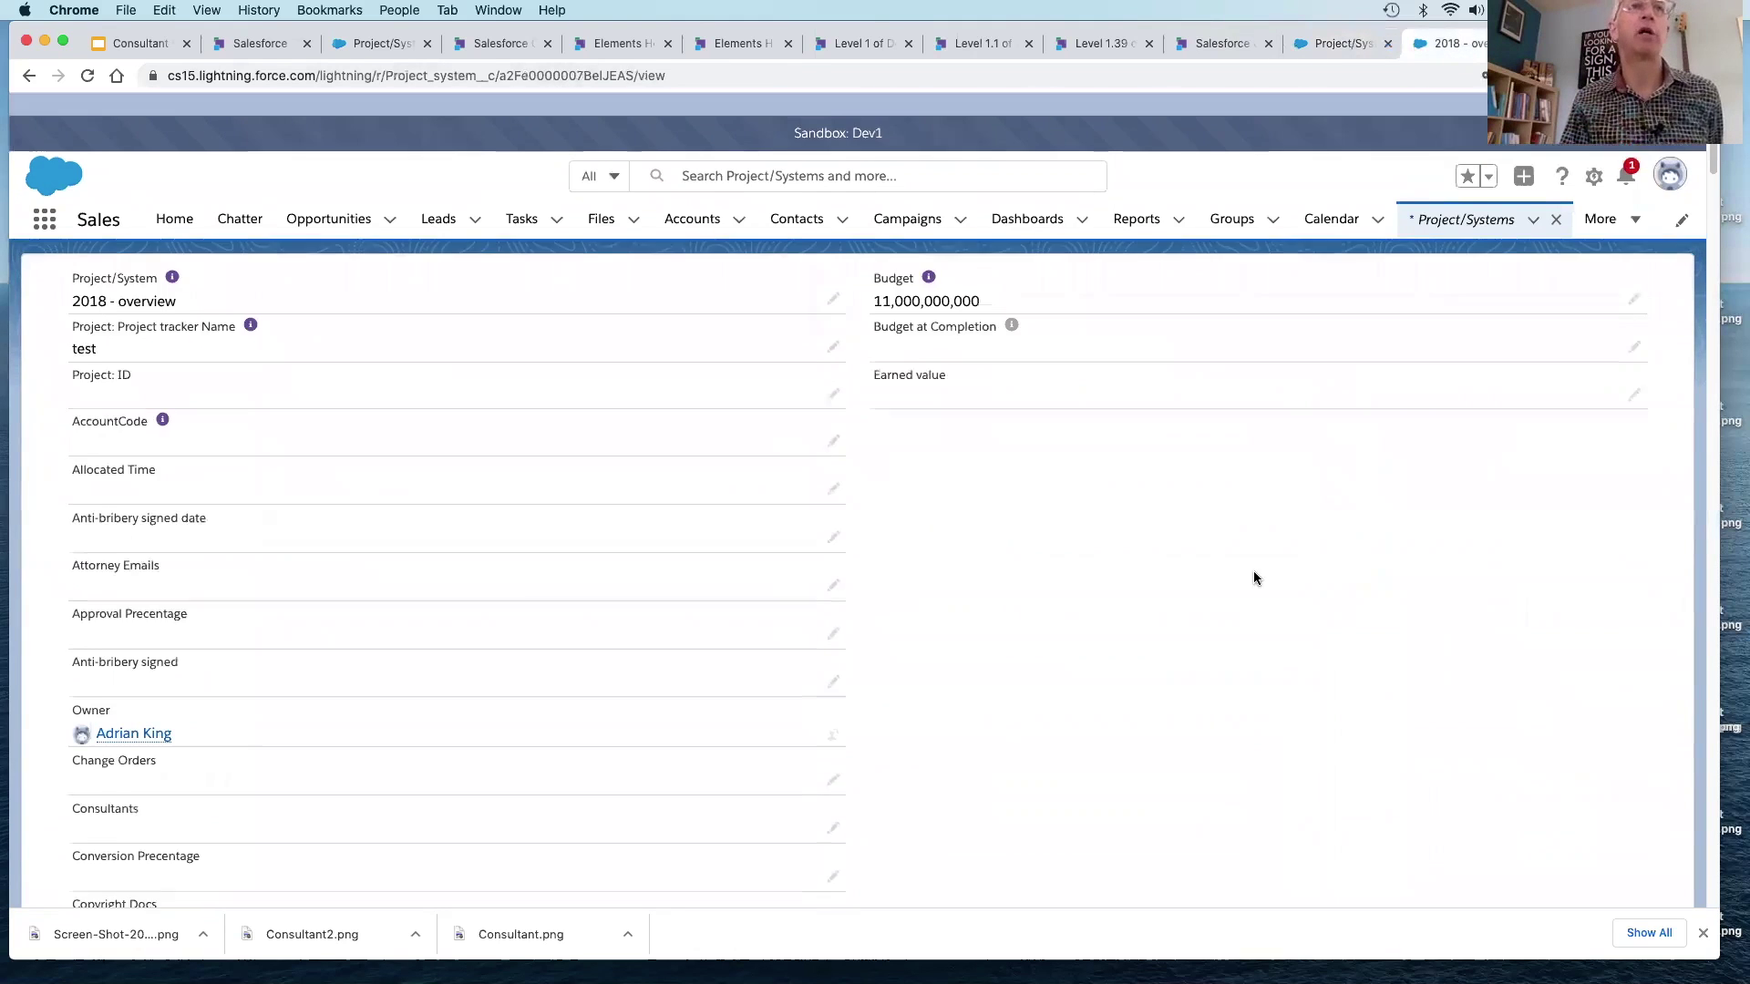
pyautogui.scroll(-20, 1254, 578)
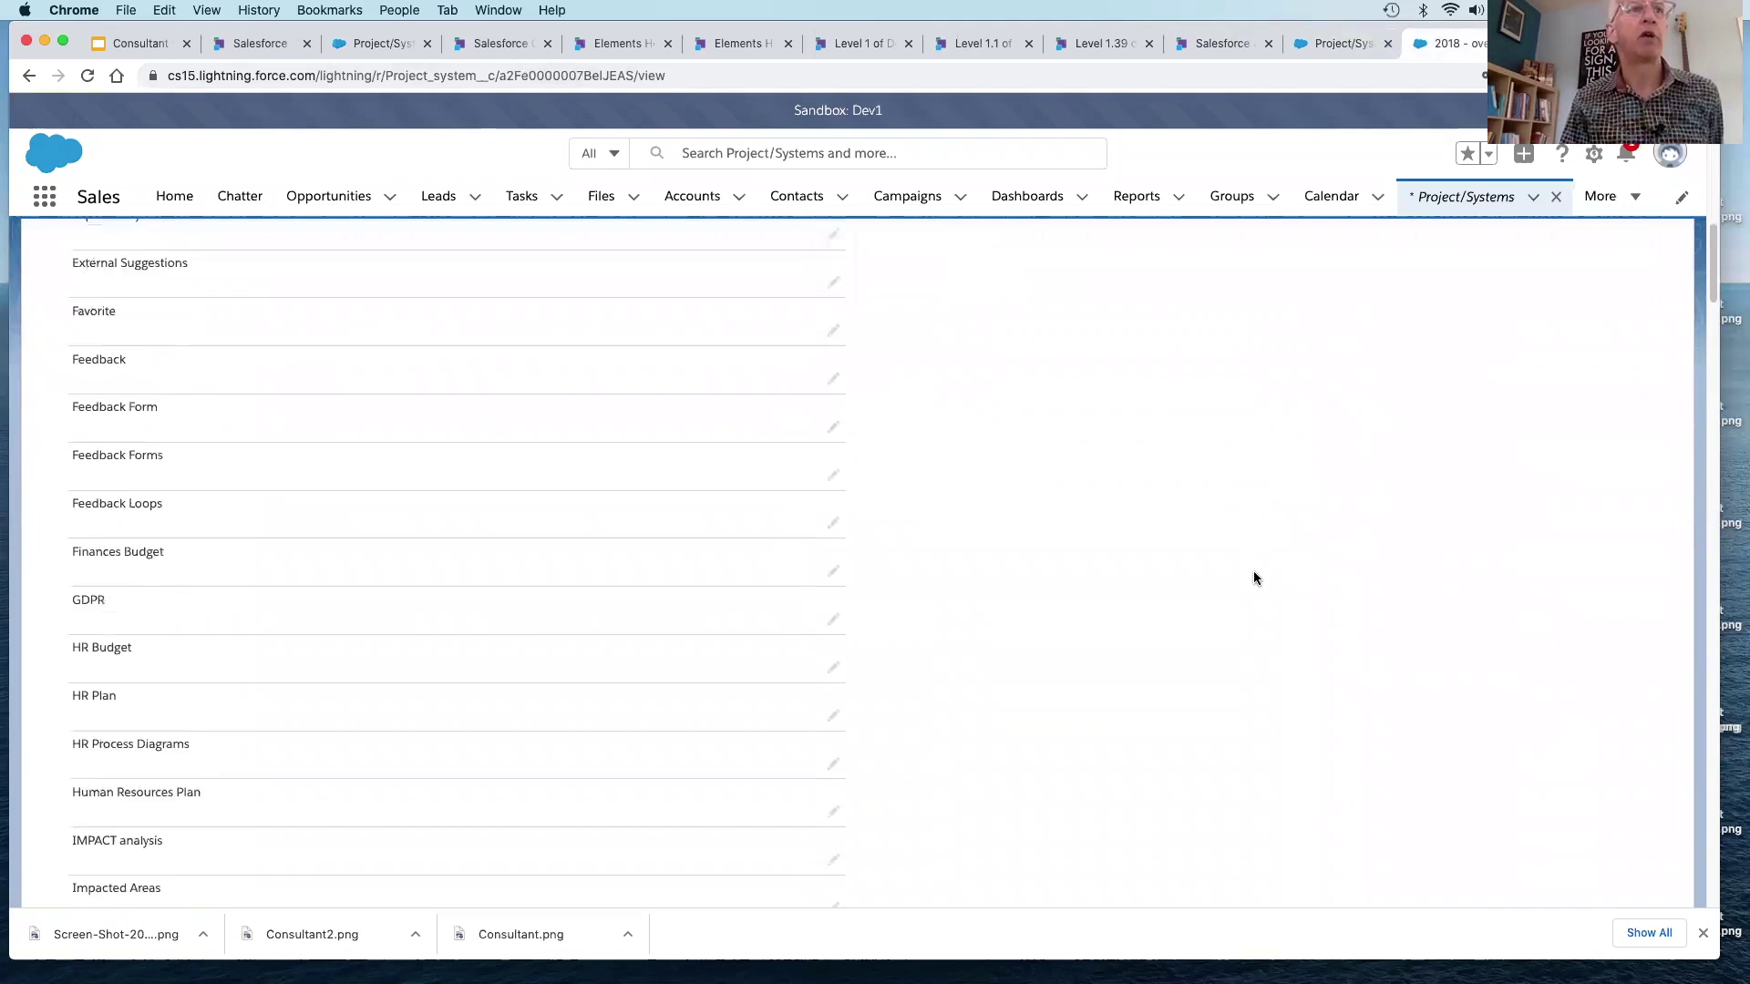
# Step: Look through the project record's remaining fields and view the help text of the Budget at Completion field
pyautogui.scroll(-6, 1254, 578)
pyautogui.scroll(20, 1255, 578)
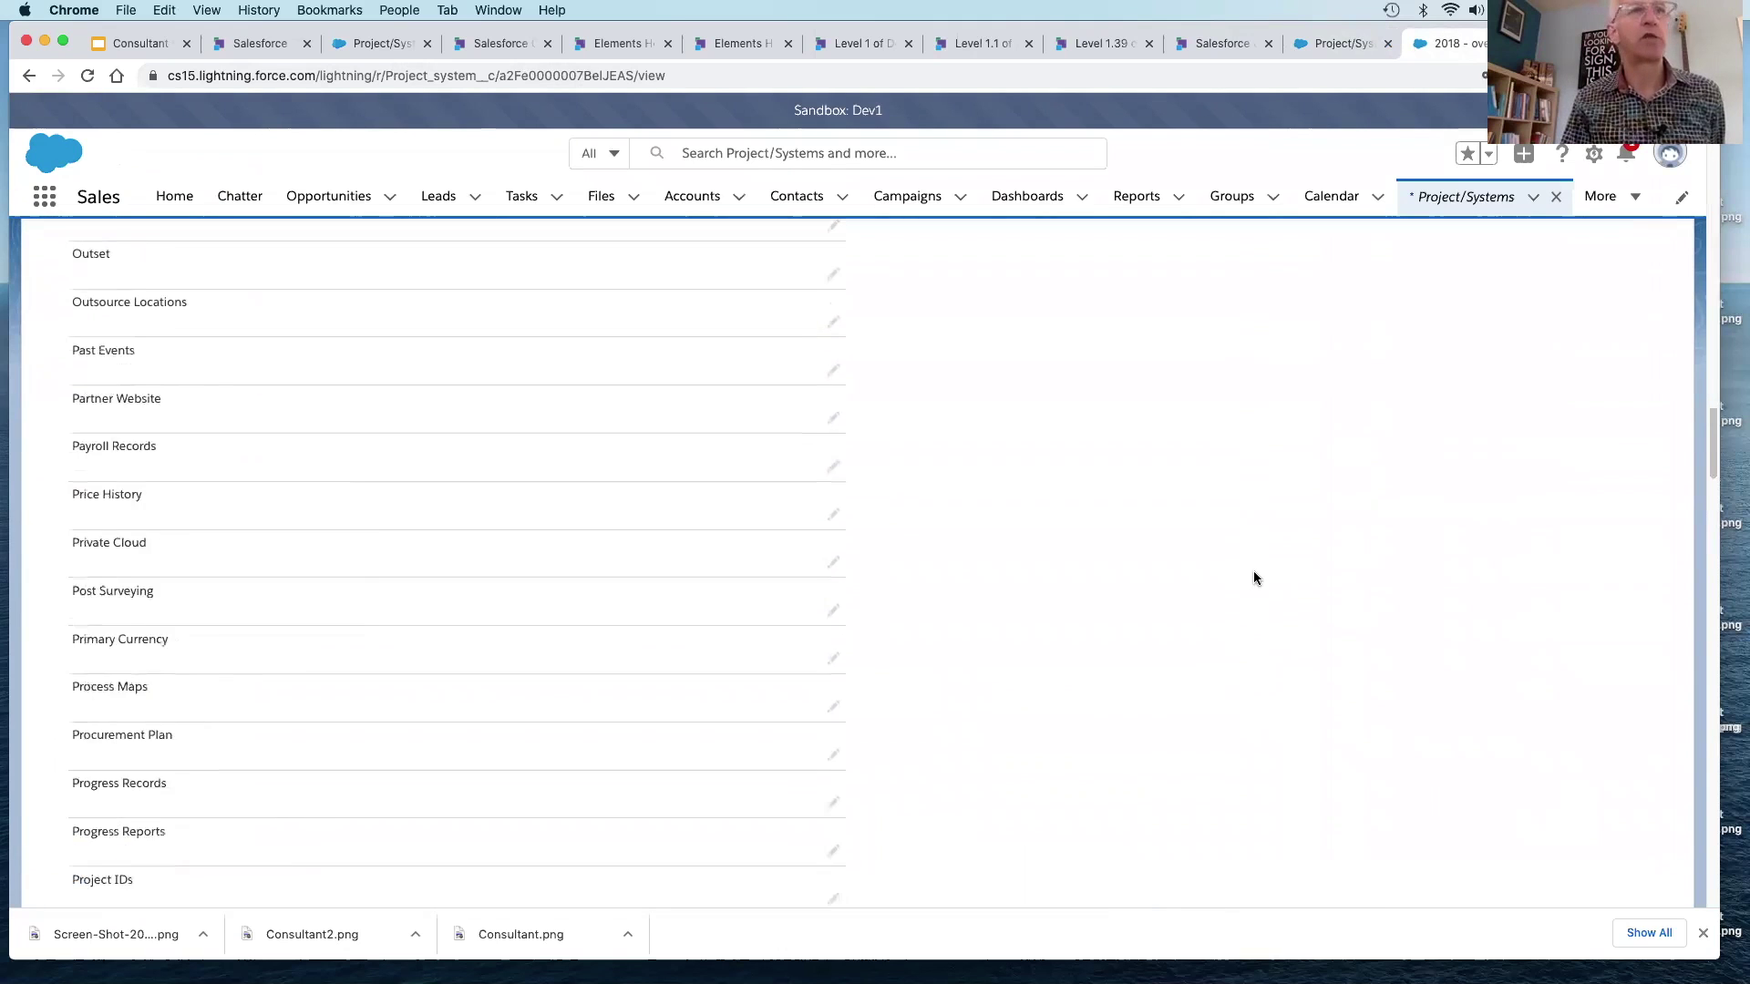
pyautogui.scroll(8, 1254, 577)
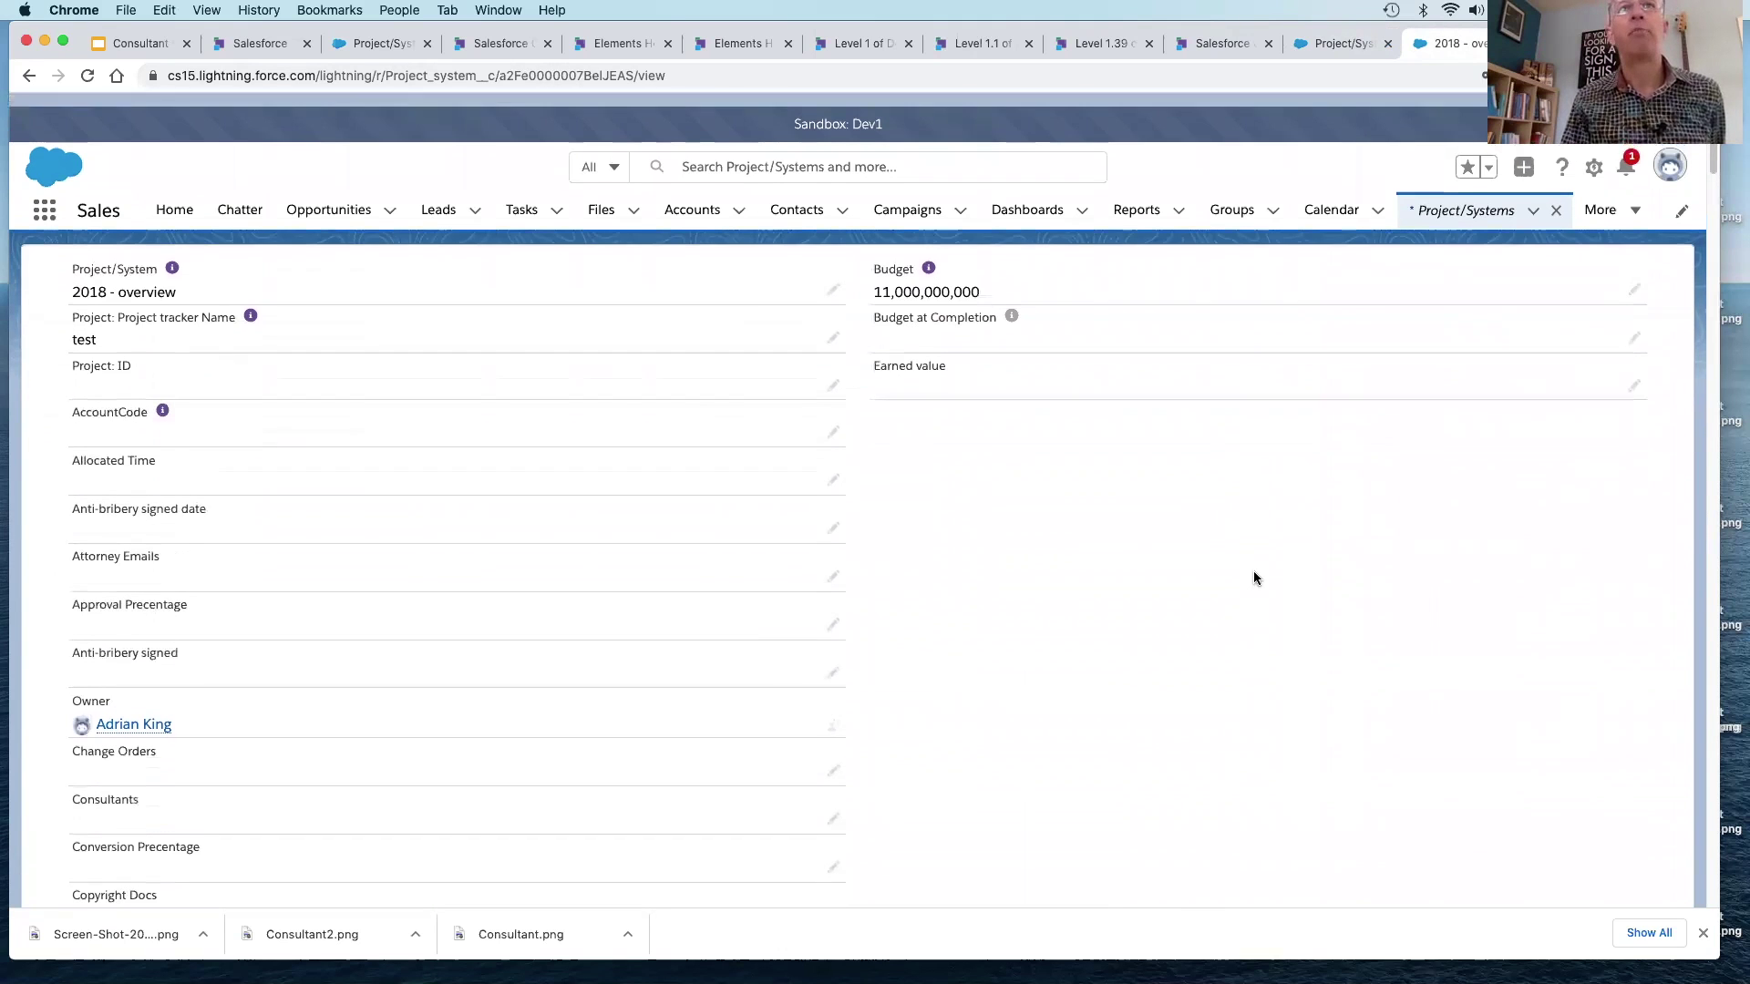
pyautogui.moveTo(1011, 303)
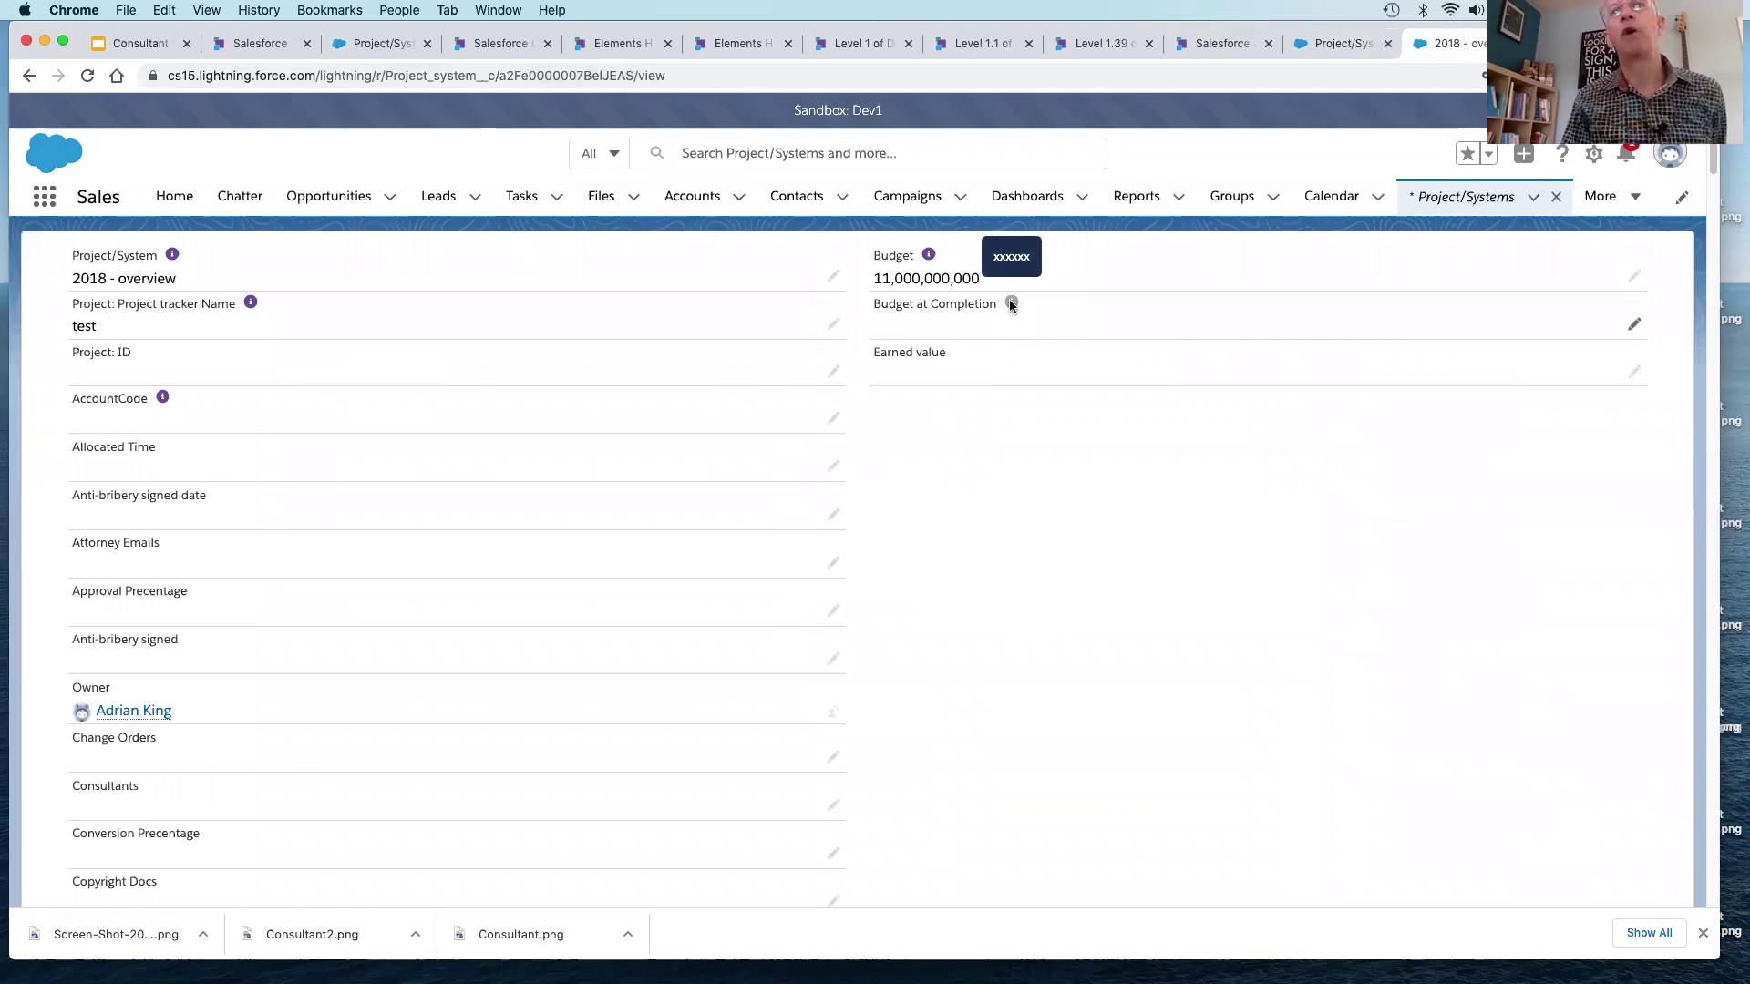
# Step: Read the Entering budgets (USD) note linked to the Budget field, then close it
pyautogui.click(928, 257)
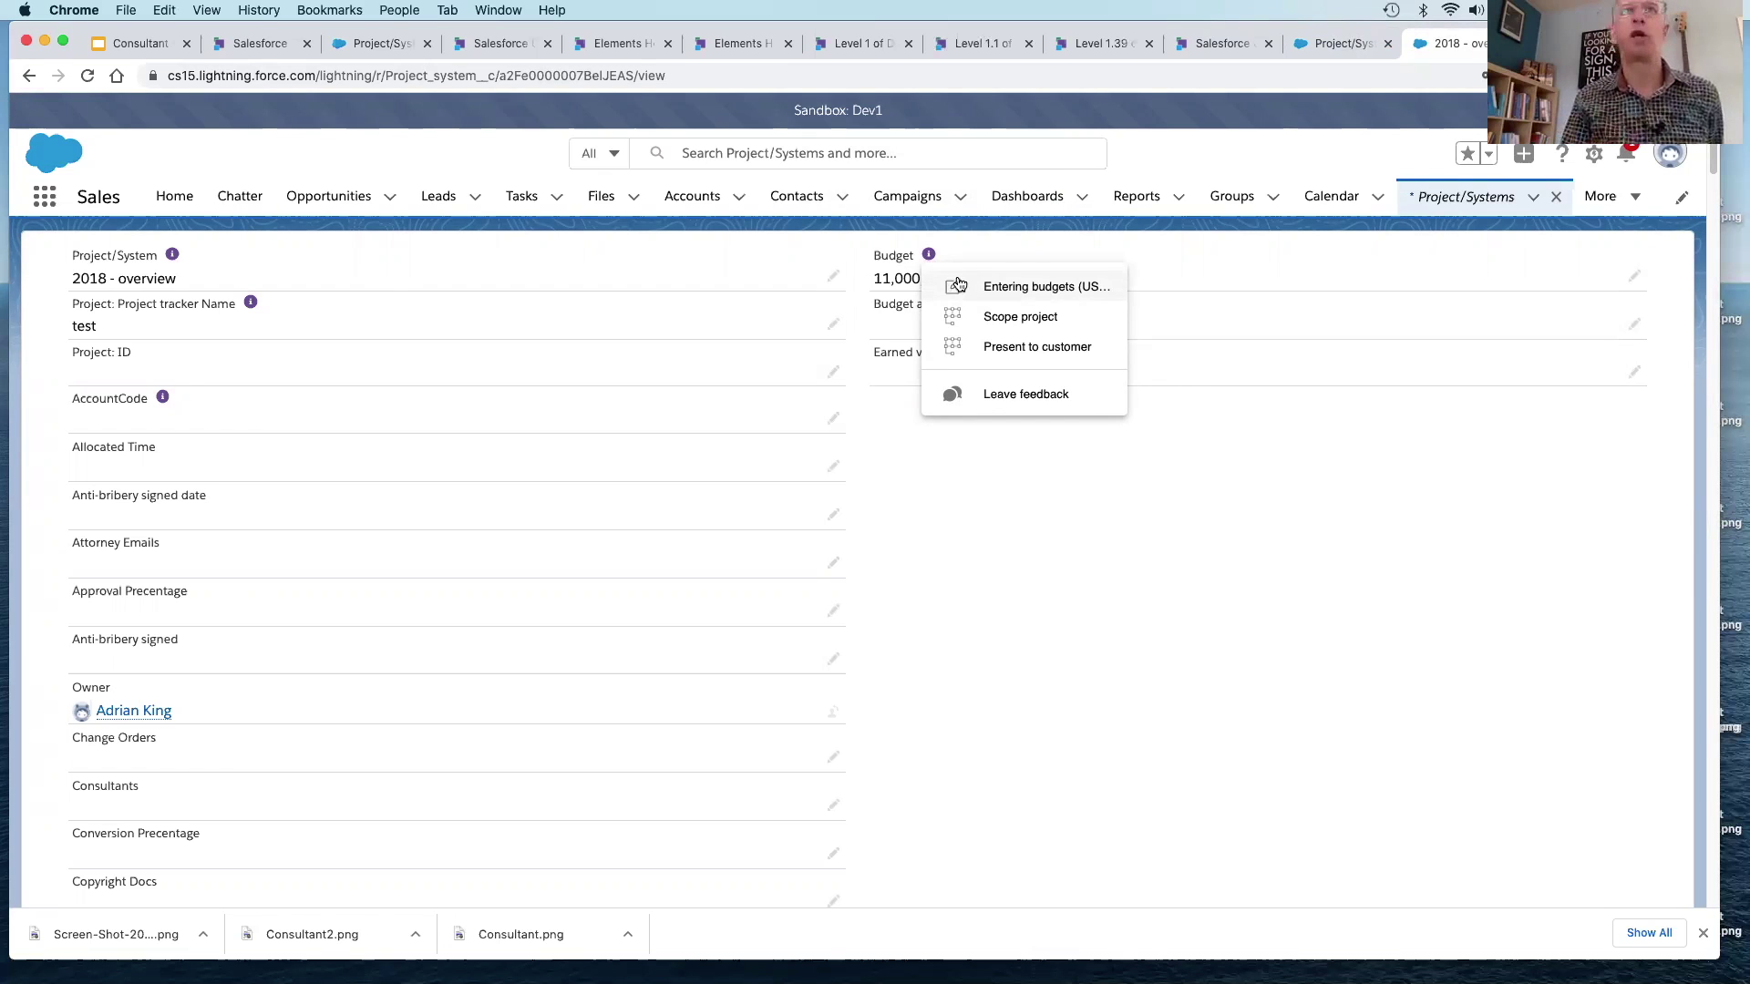
pyautogui.click(1009, 297)
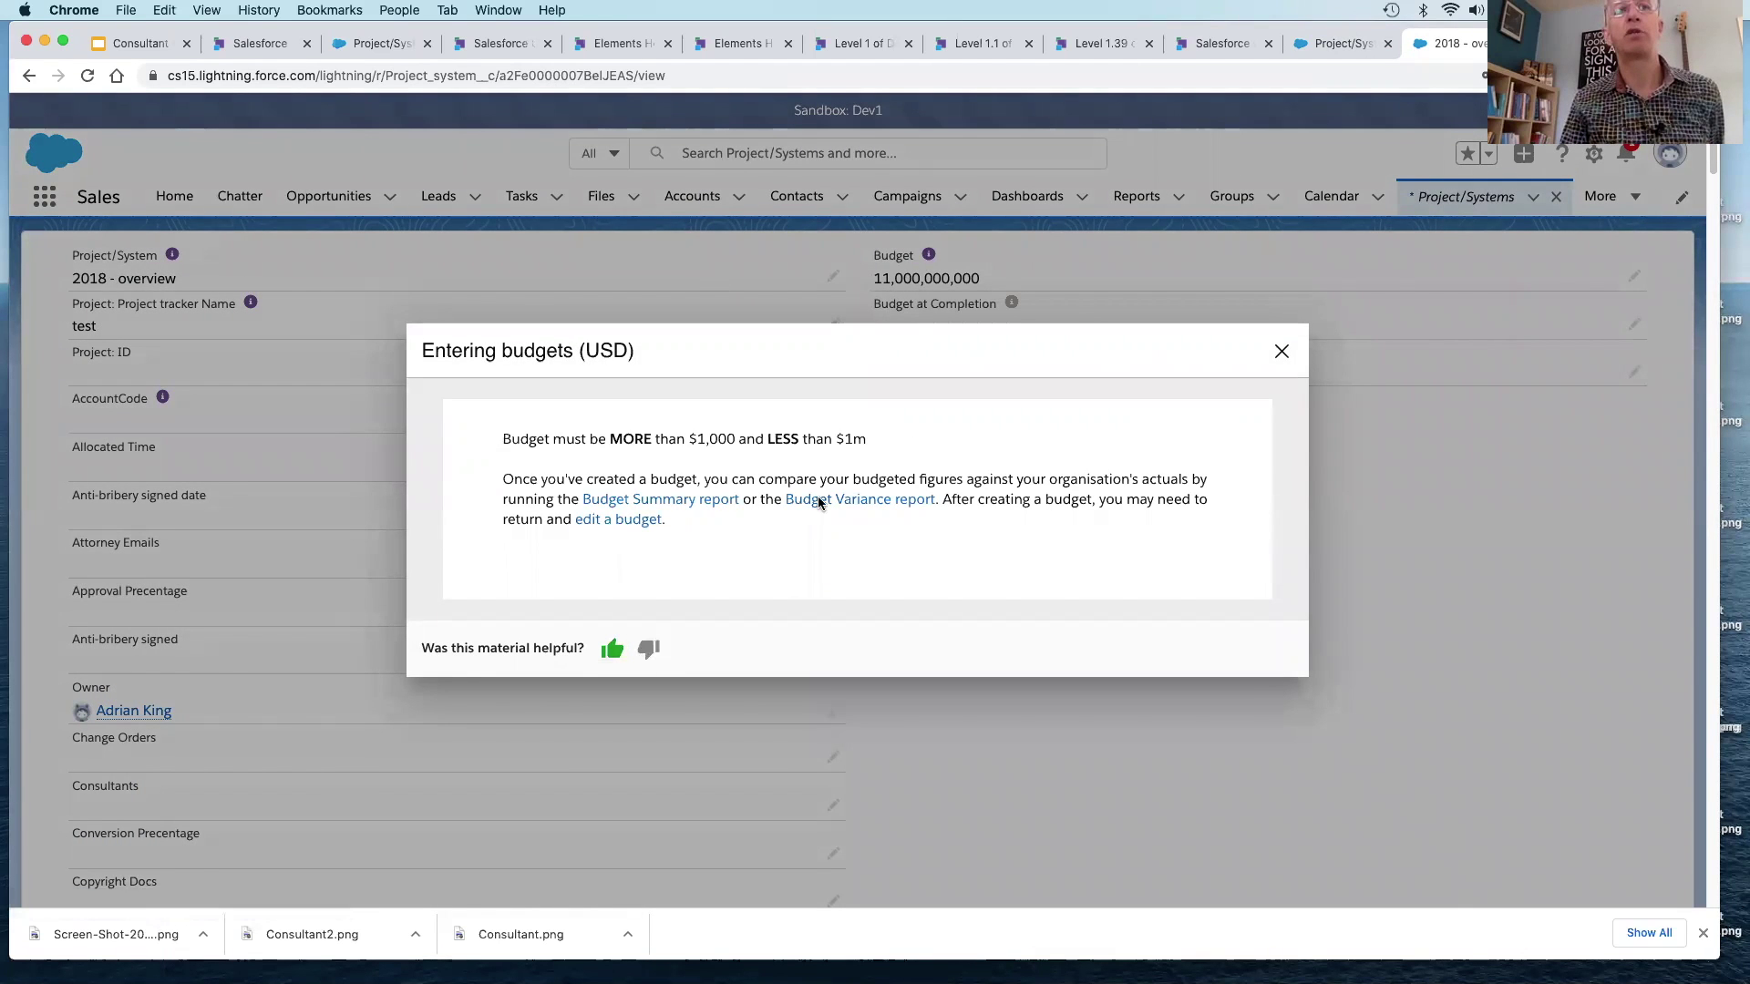
pyautogui.click(932, 251)
# Step: View the Scope project diagram linked to the Budget field and check the attachments on Budget project and Agreed scope and plans
pyautogui.click(930, 254)
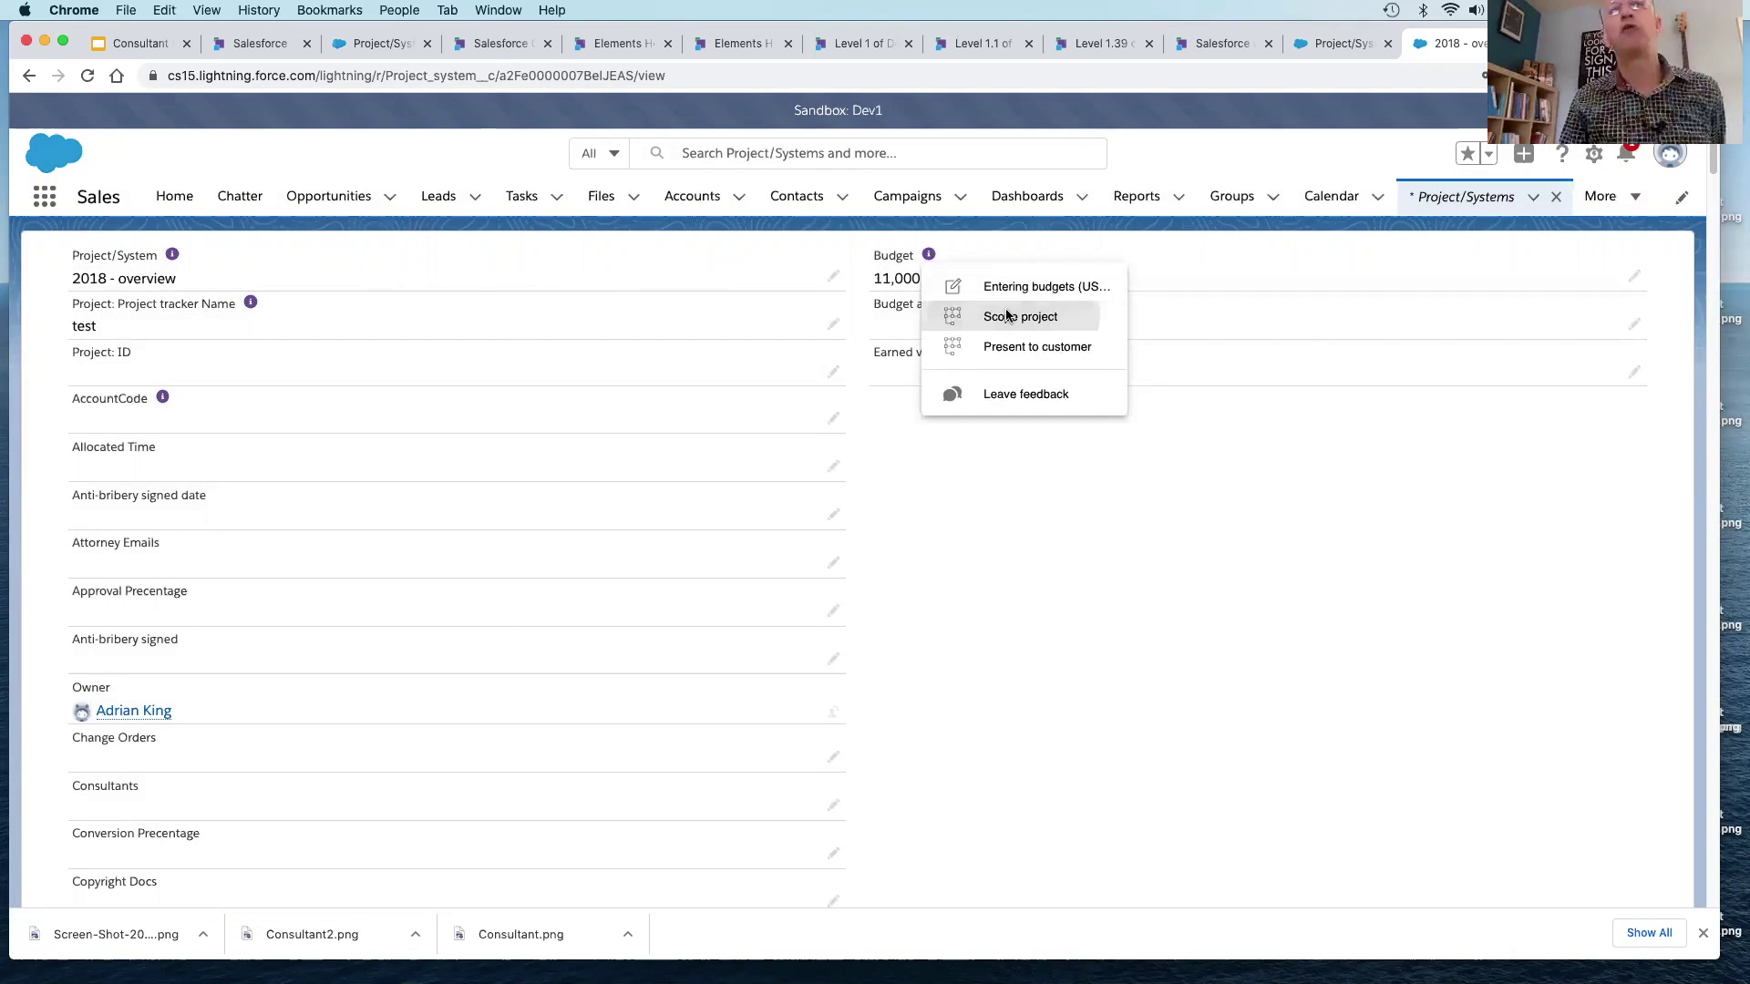
pyautogui.click(1007, 316)
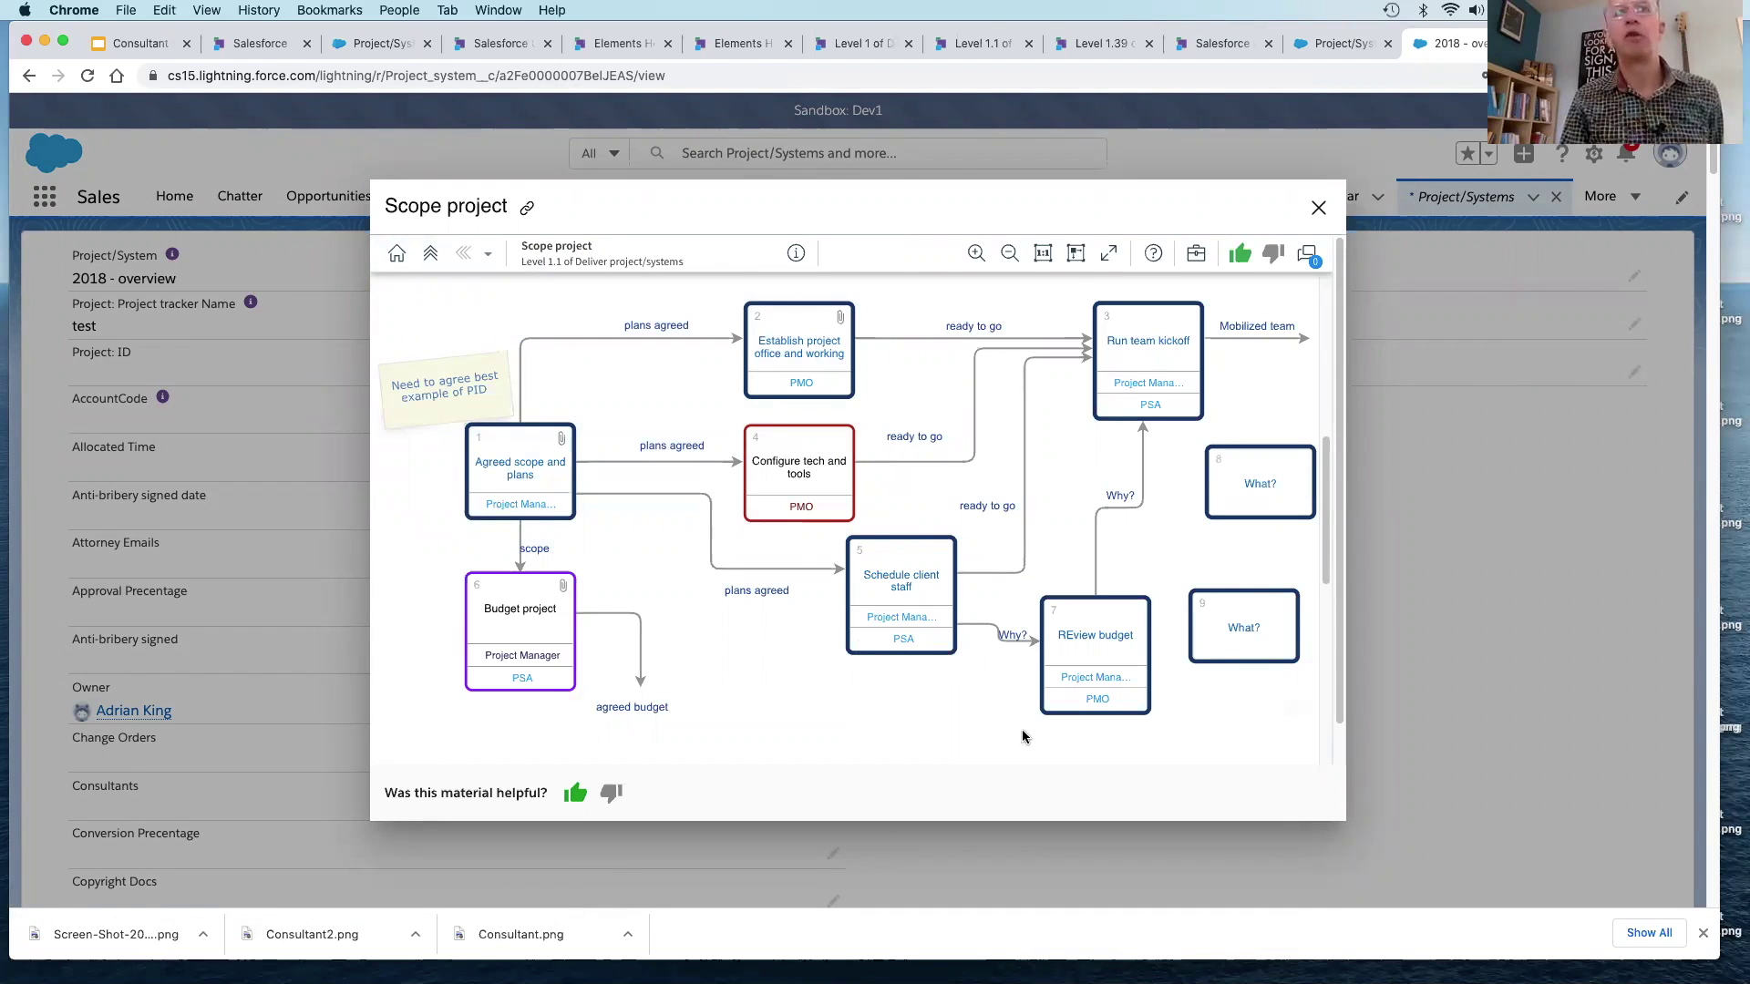
pyautogui.click(977, 252)
pyautogui.click(1007, 254)
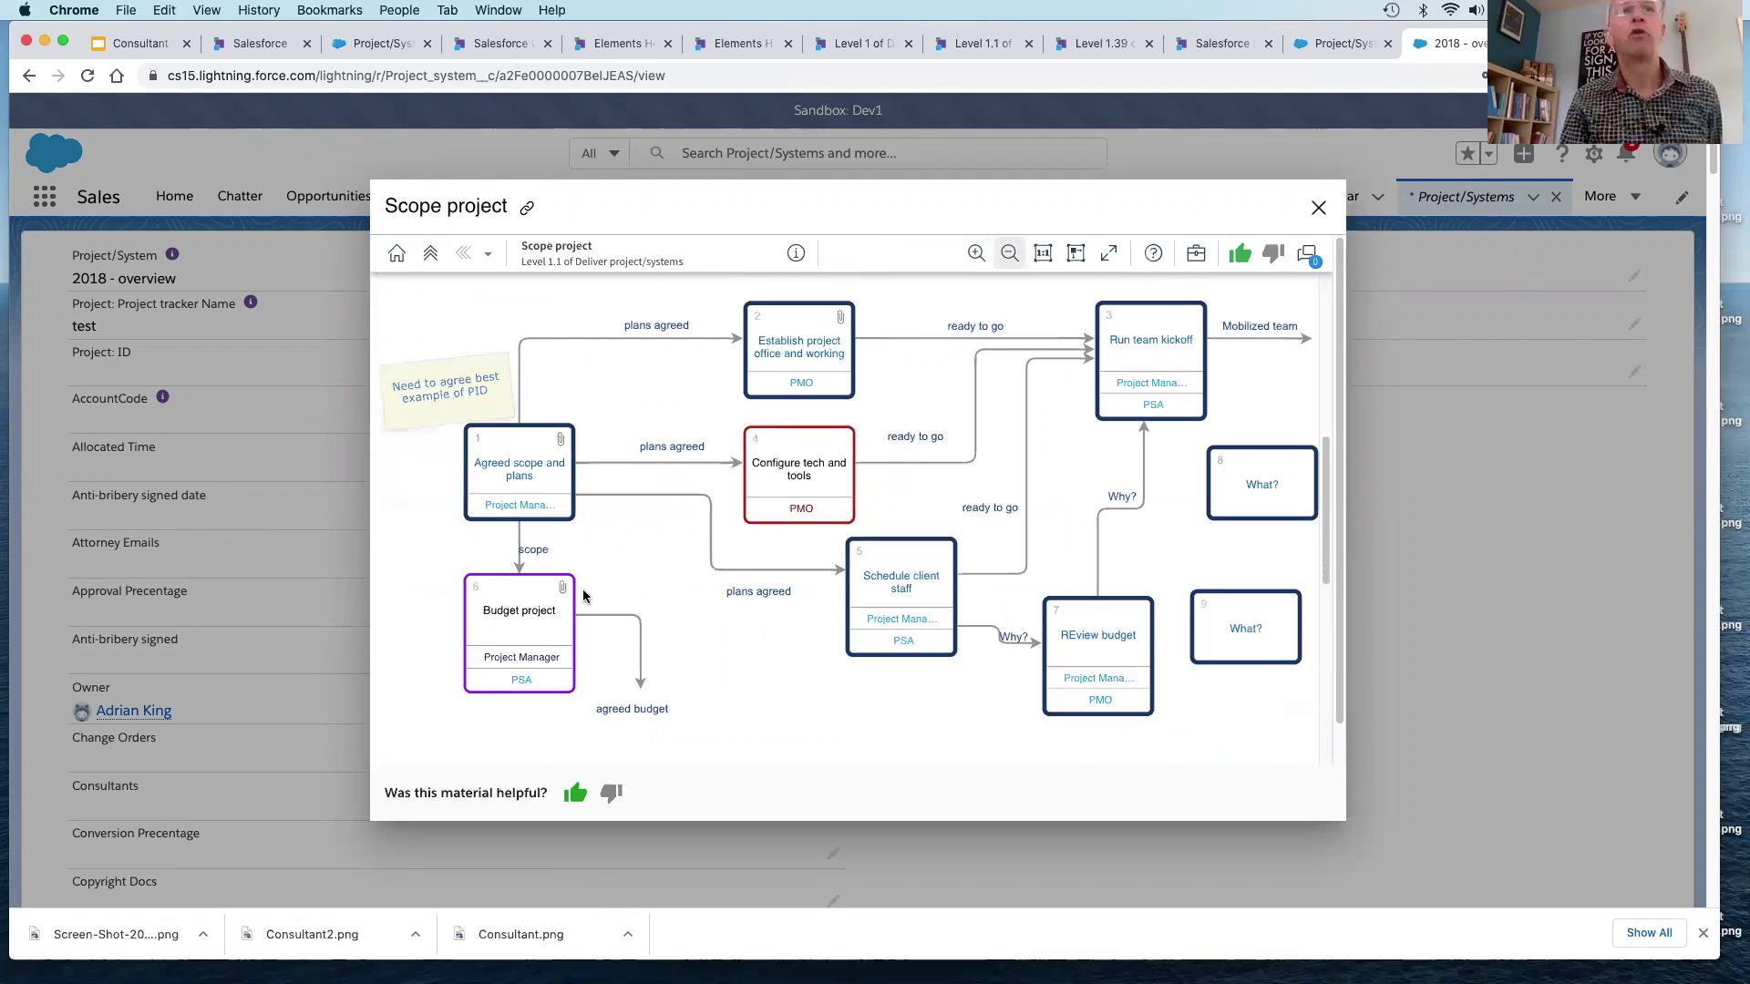
pyautogui.scroll(-1, 556, 594)
pyautogui.click(563, 567)
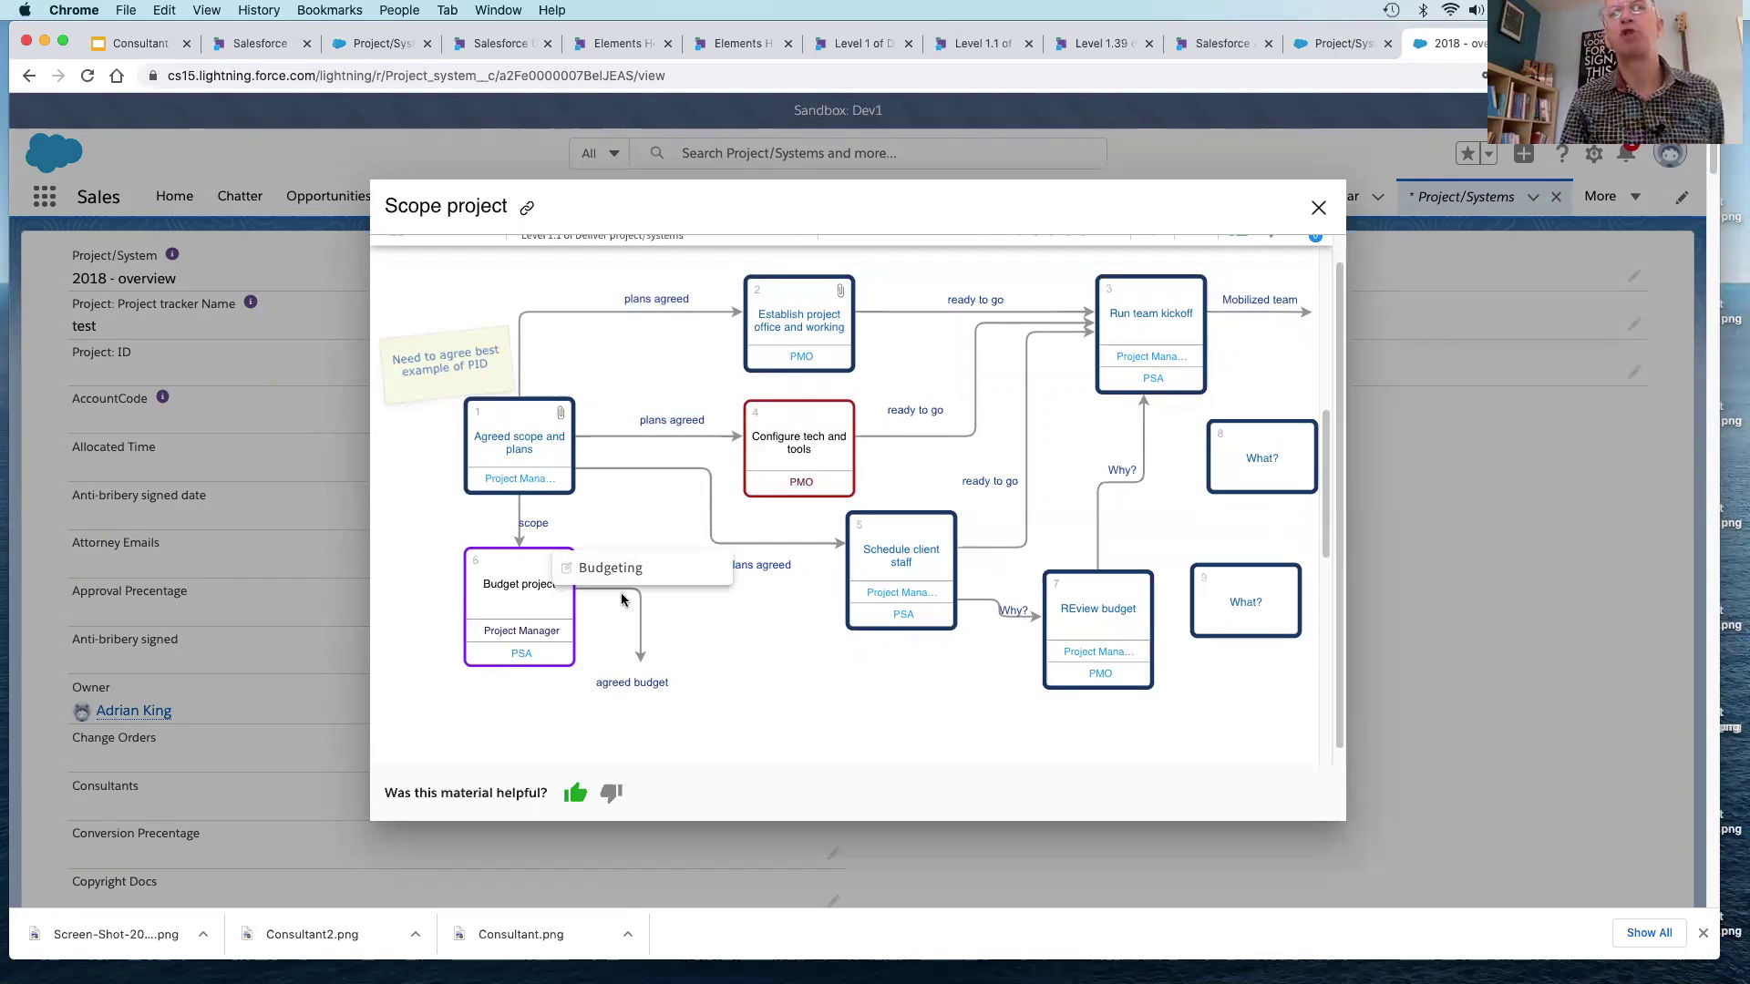
pyautogui.click(559, 418)
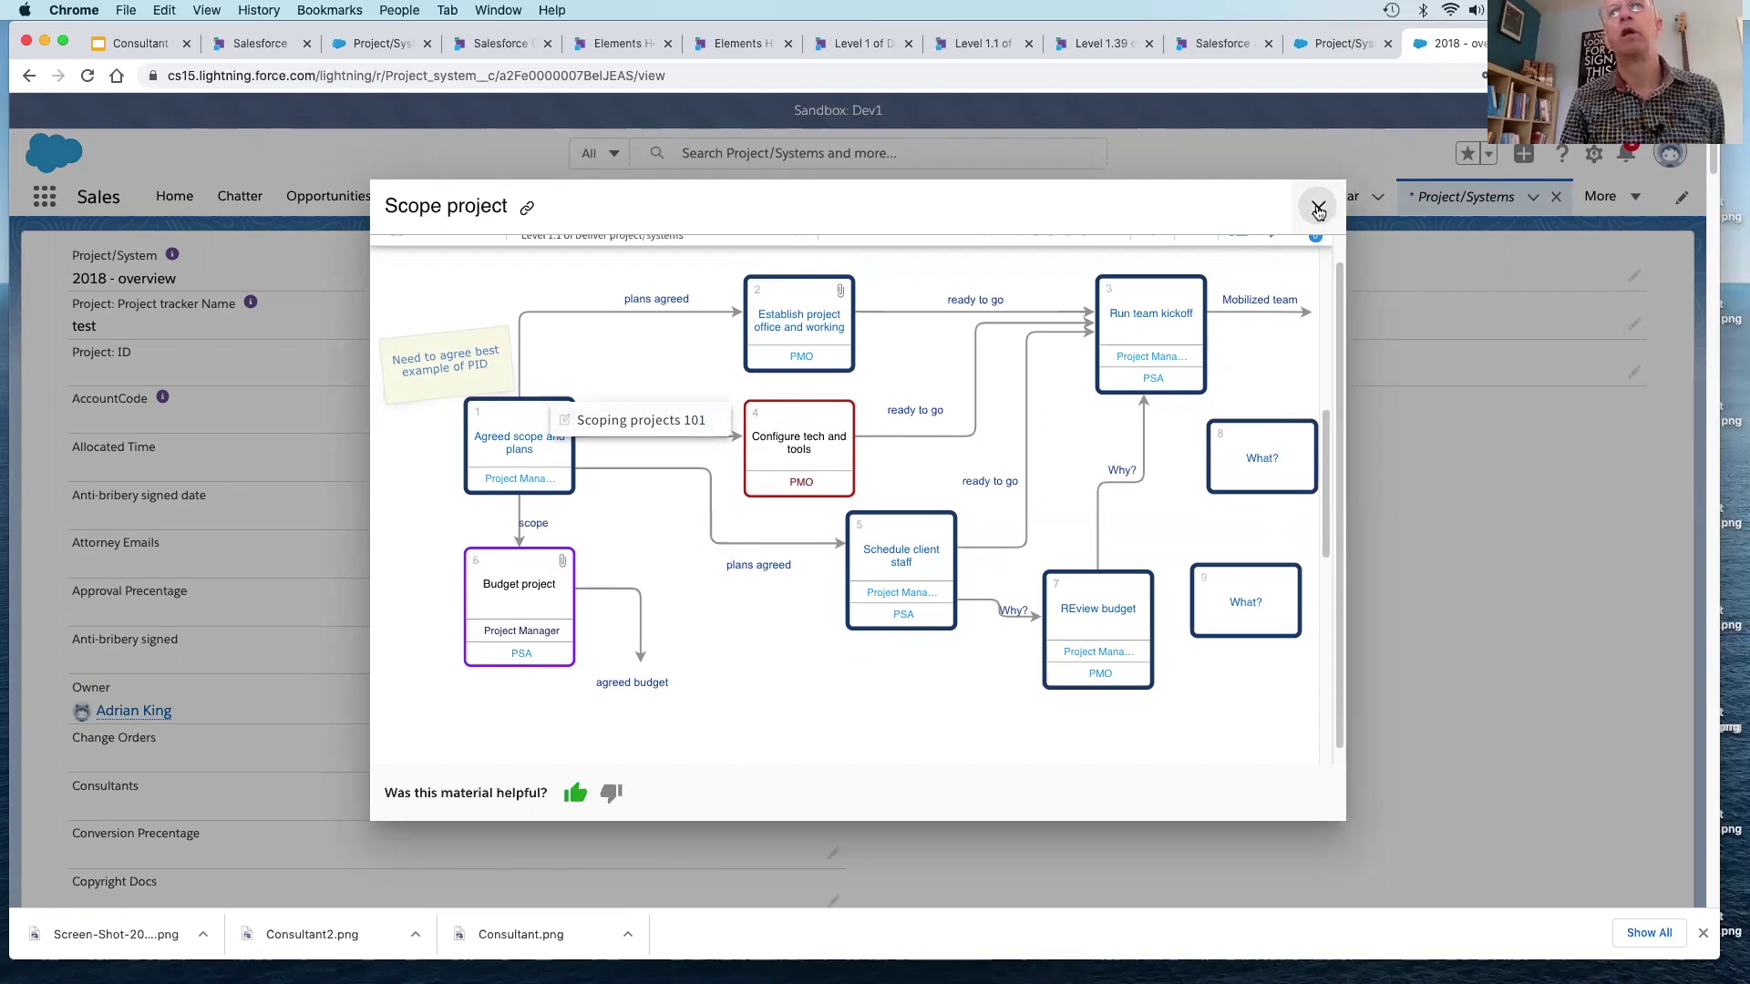
pyautogui.press('Escape')
# Step: Review the open feedback on the Budget field and its entry box for new comments, then close it without posting
pyautogui.click(929, 254)
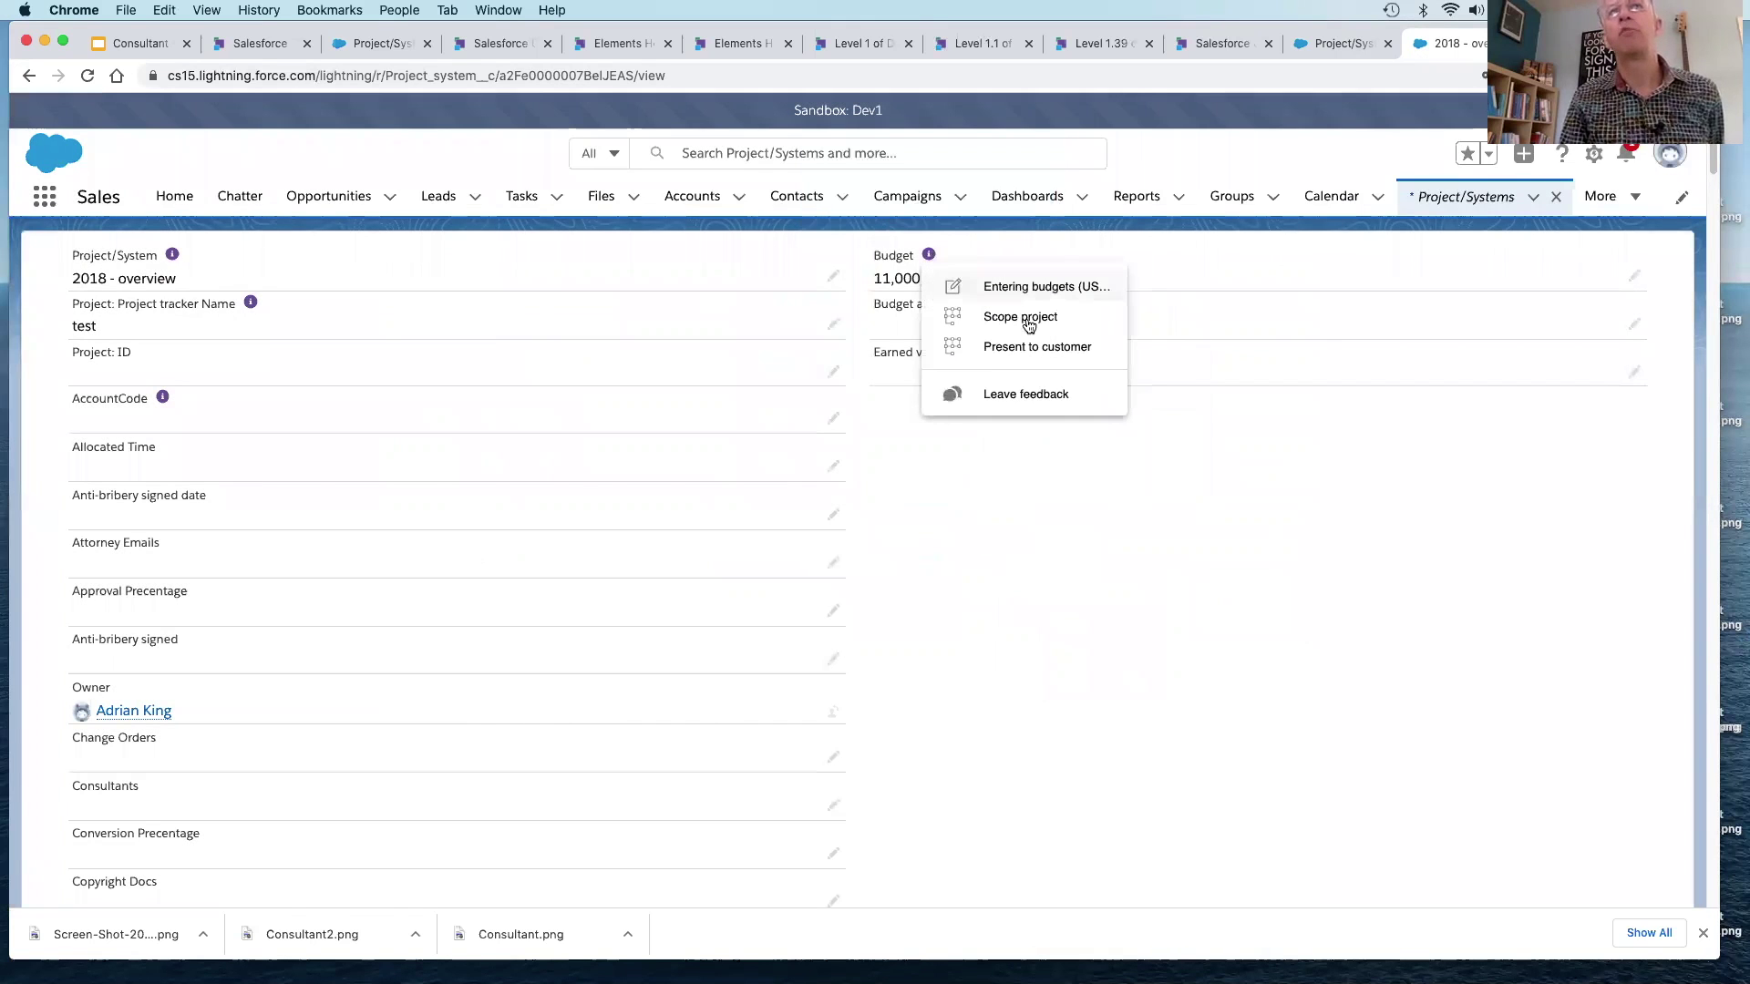
pyautogui.click(1031, 394)
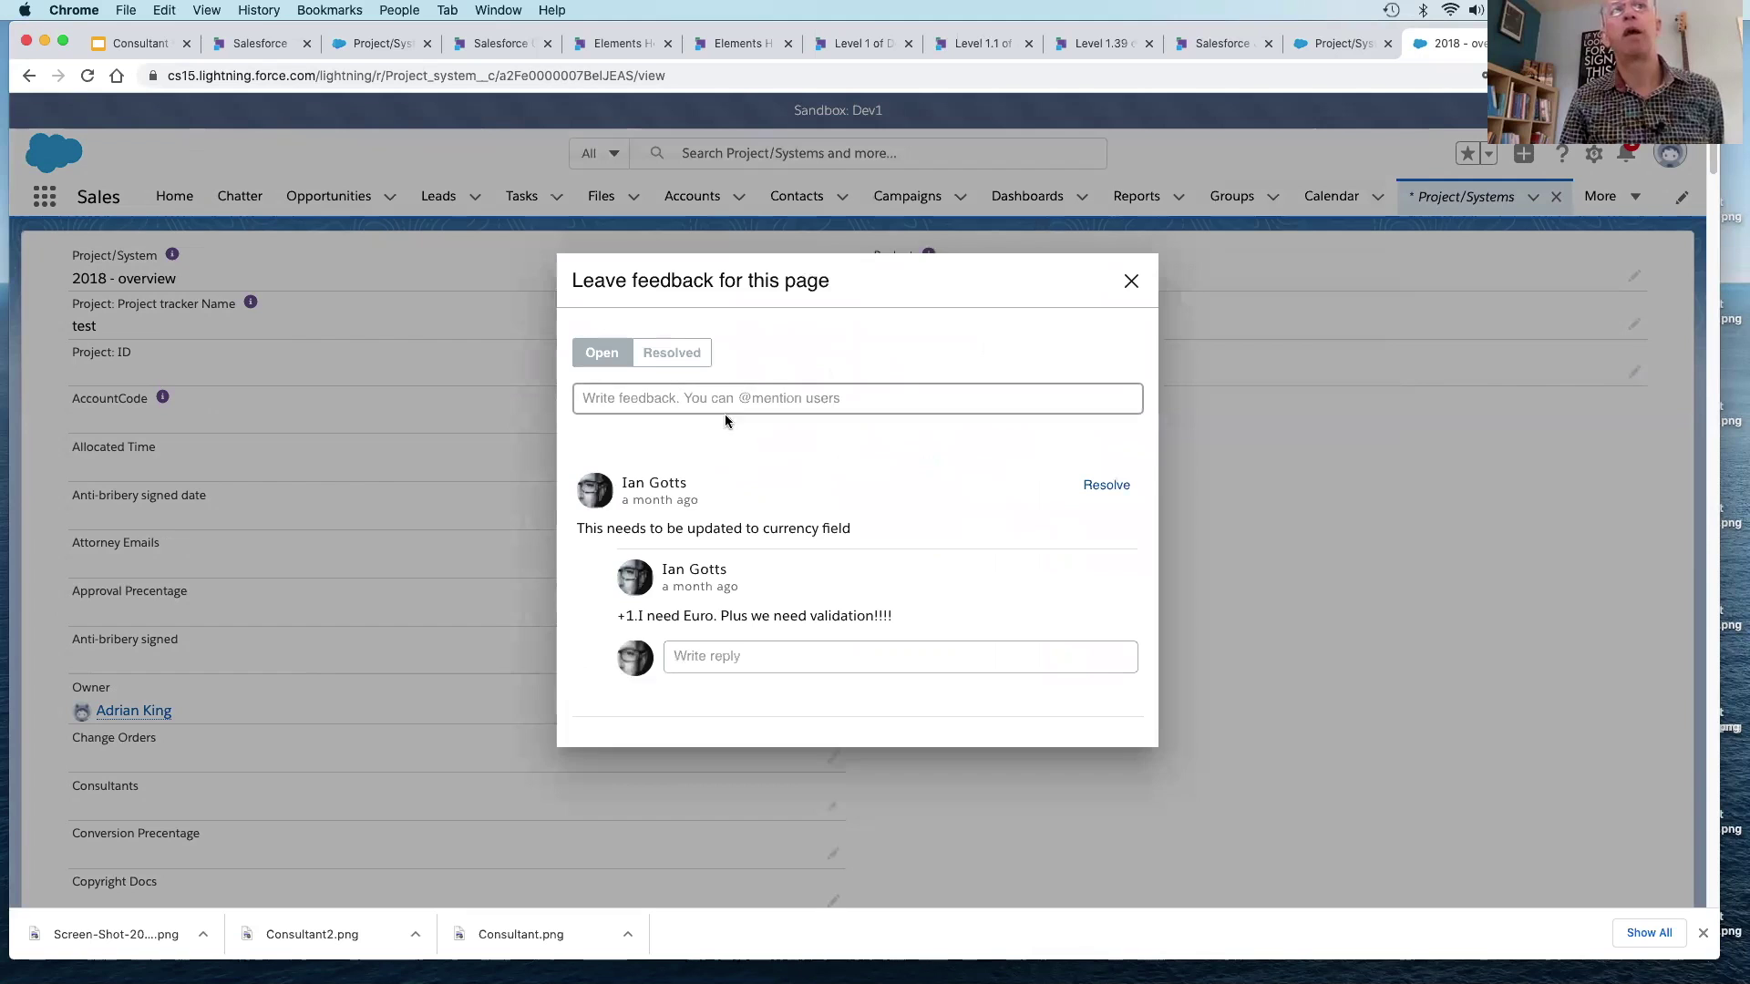
pyautogui.click(720, 399)
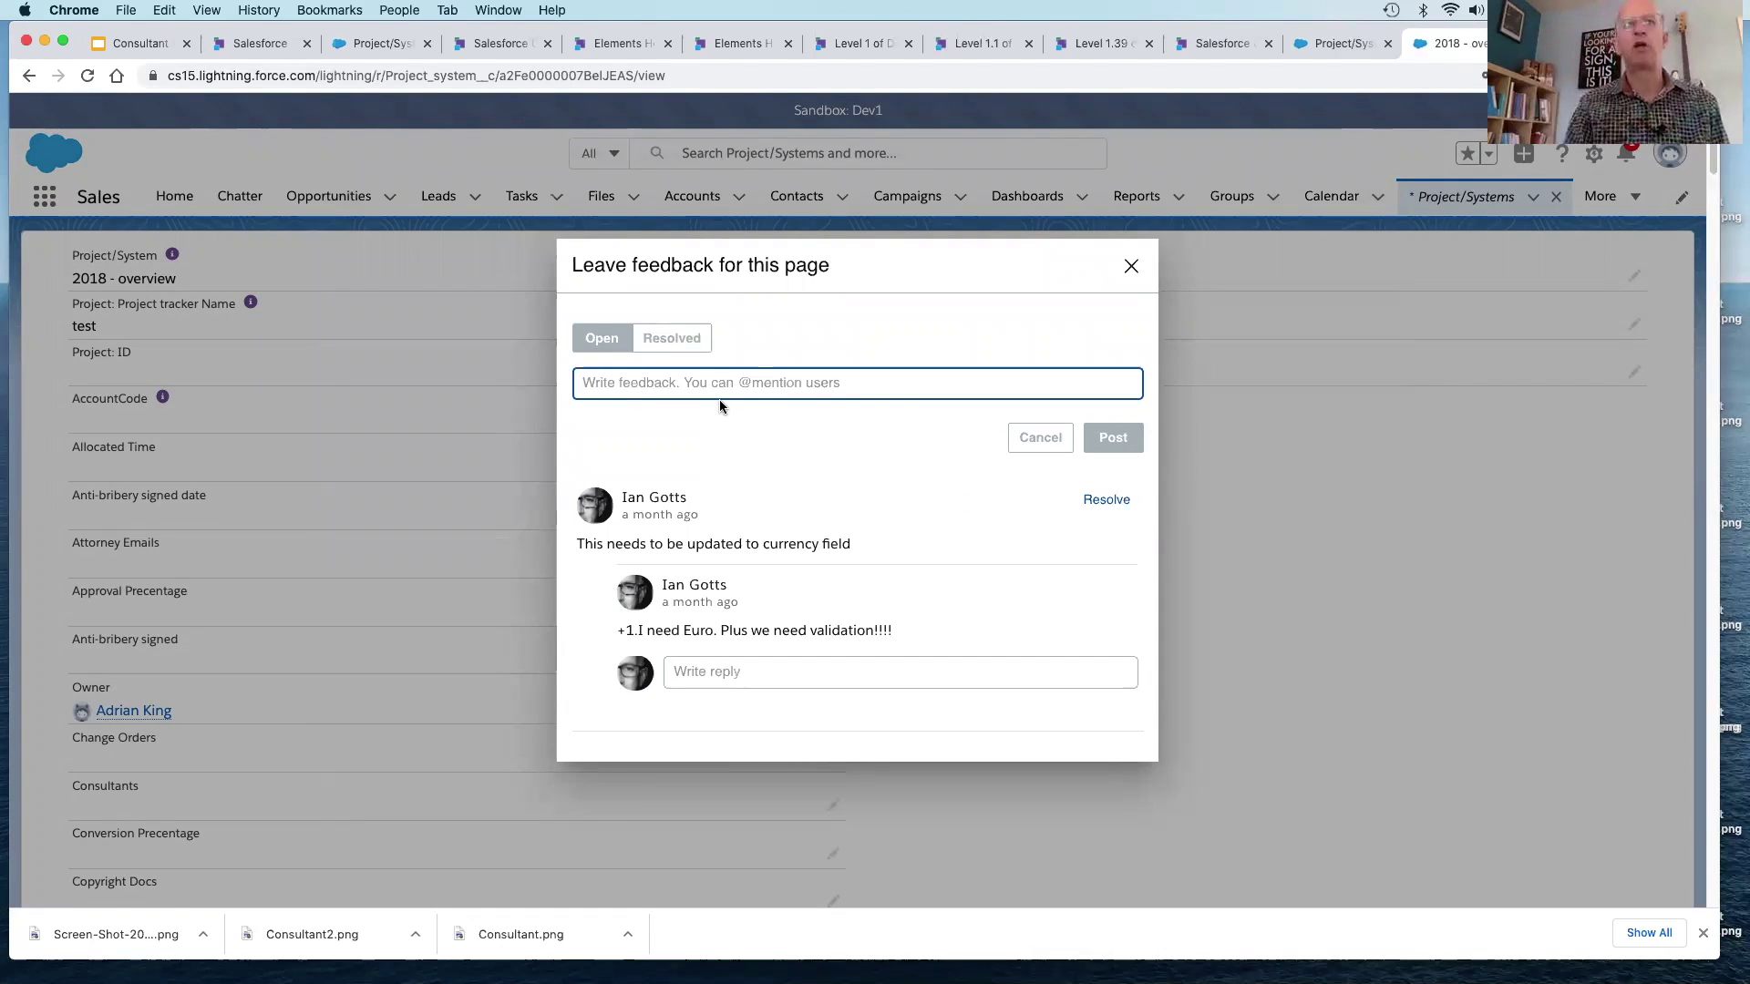
pyautogui.click(1128, 265)
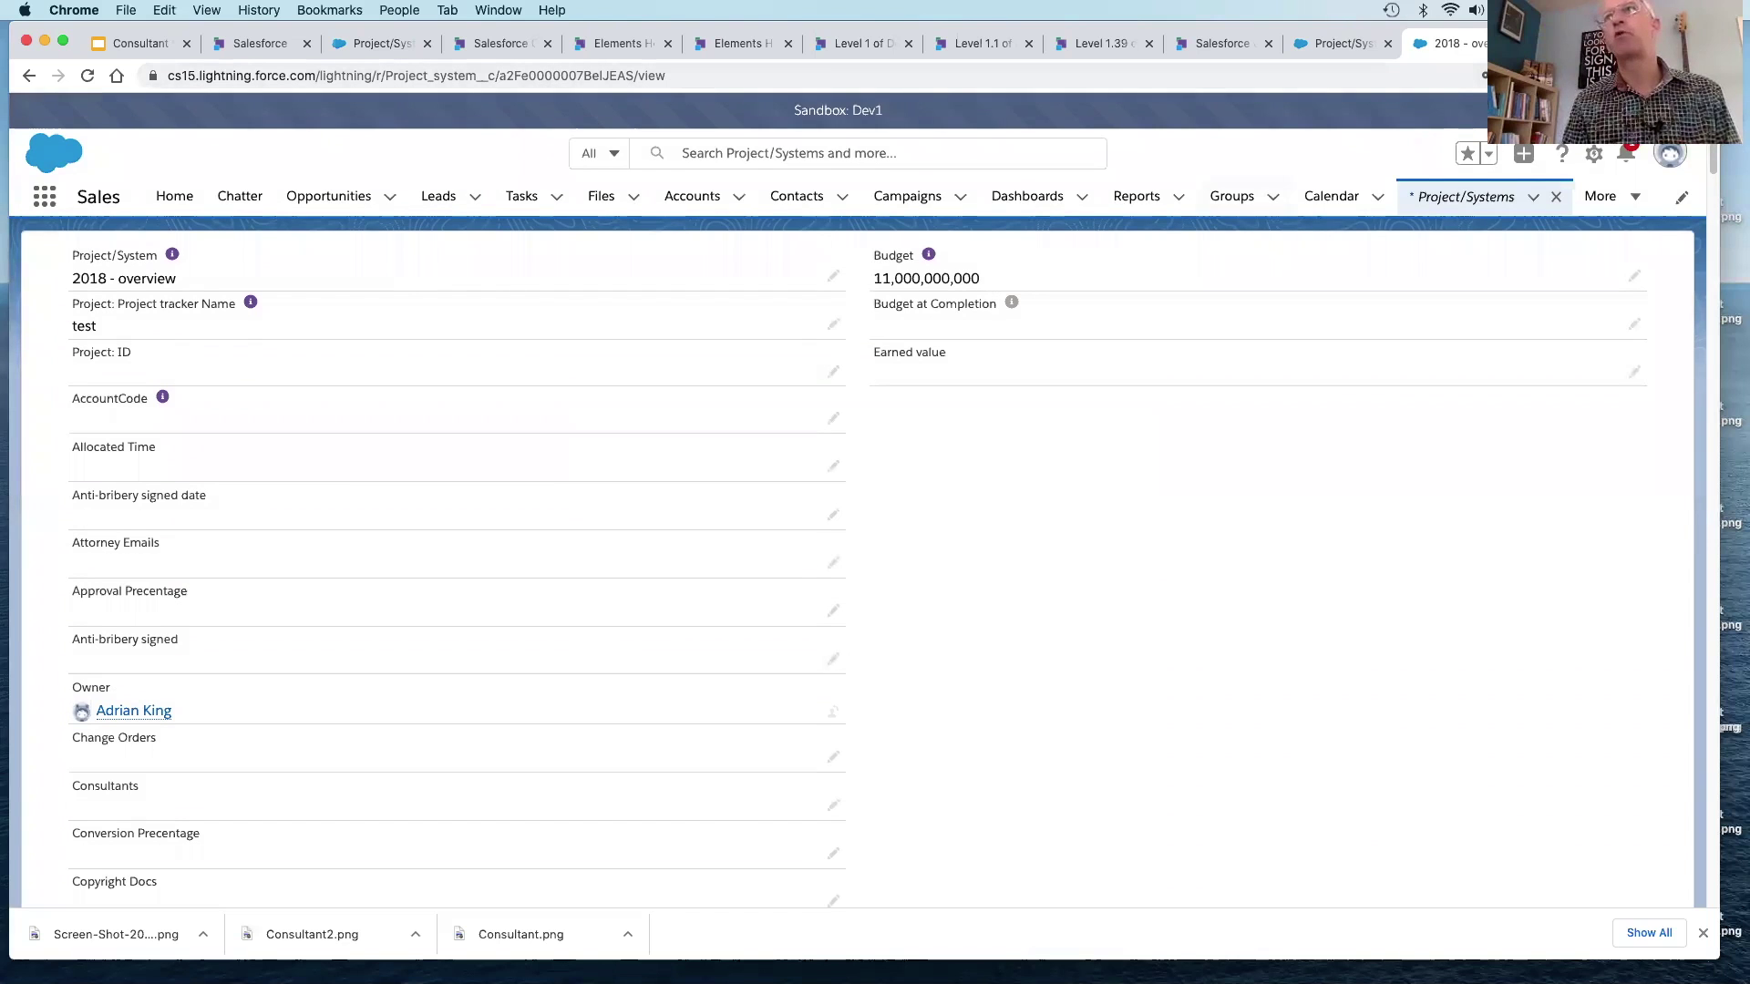
# Step: Search the Elements browser extension's process diagrams for "case" and preview Ensure customer success and expand use
pyautogui.click(1609, 74)
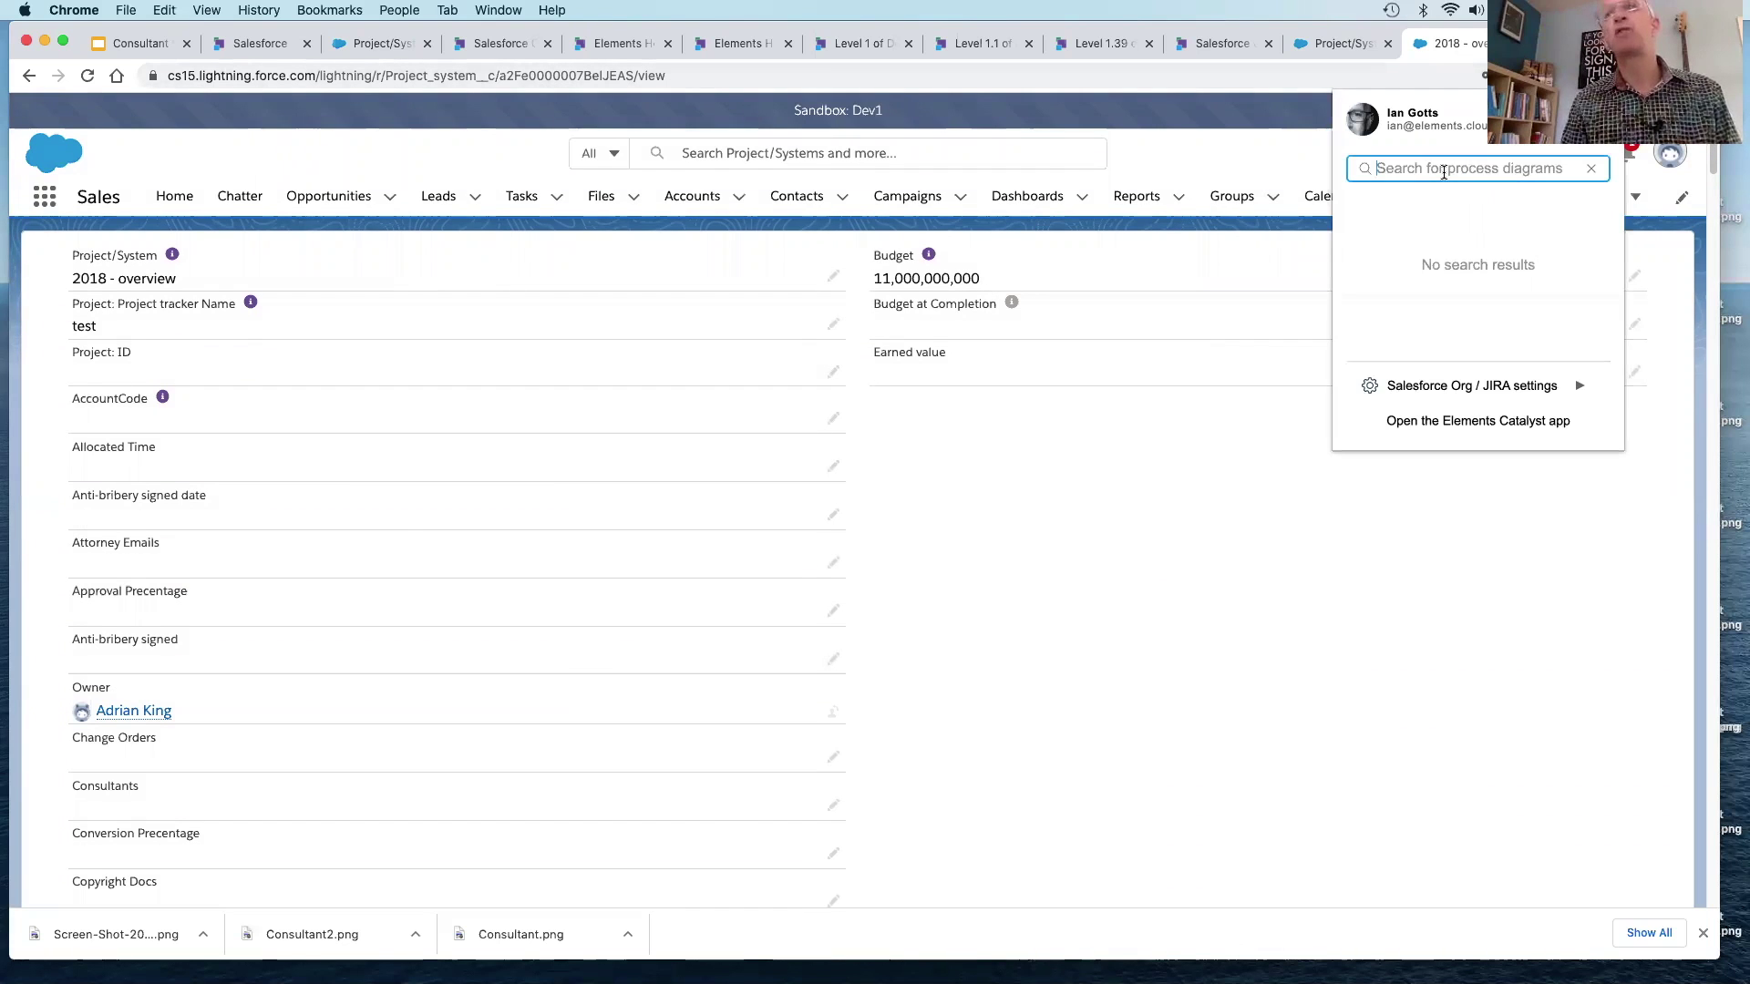
pyautogui.write('case')
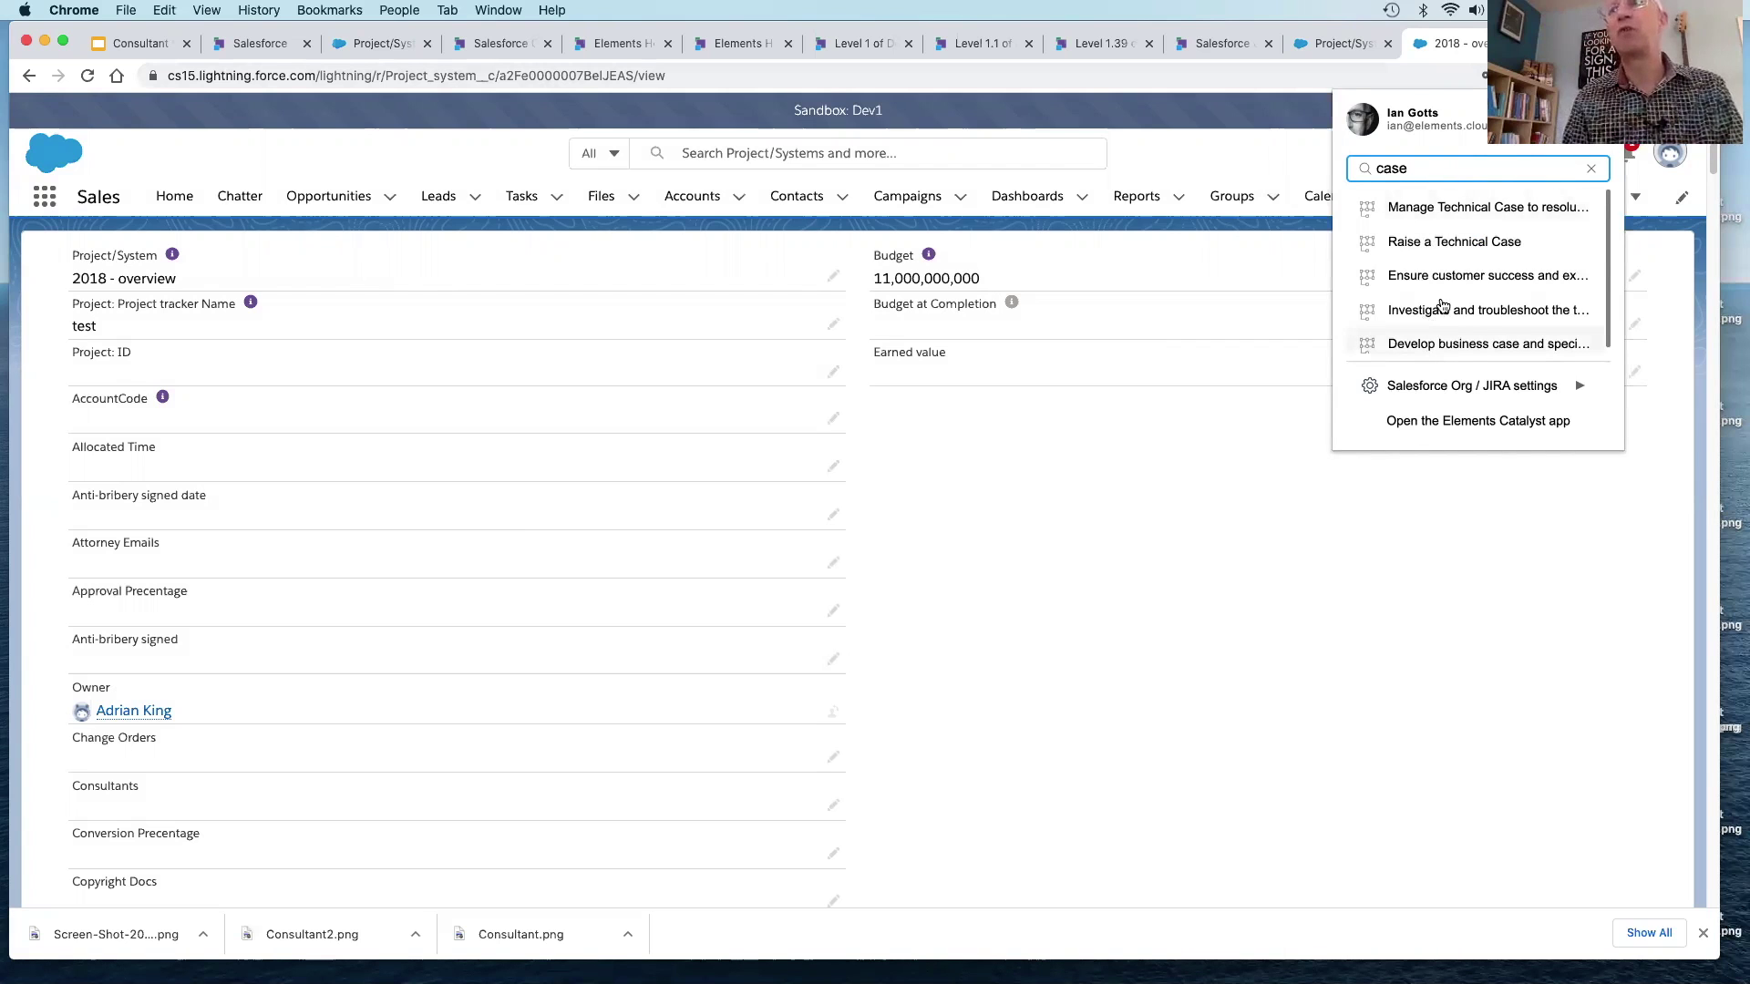
pyautogui.scroll(-1, 1444, 305)
pyautogui.scroll(1, 1444, 308)
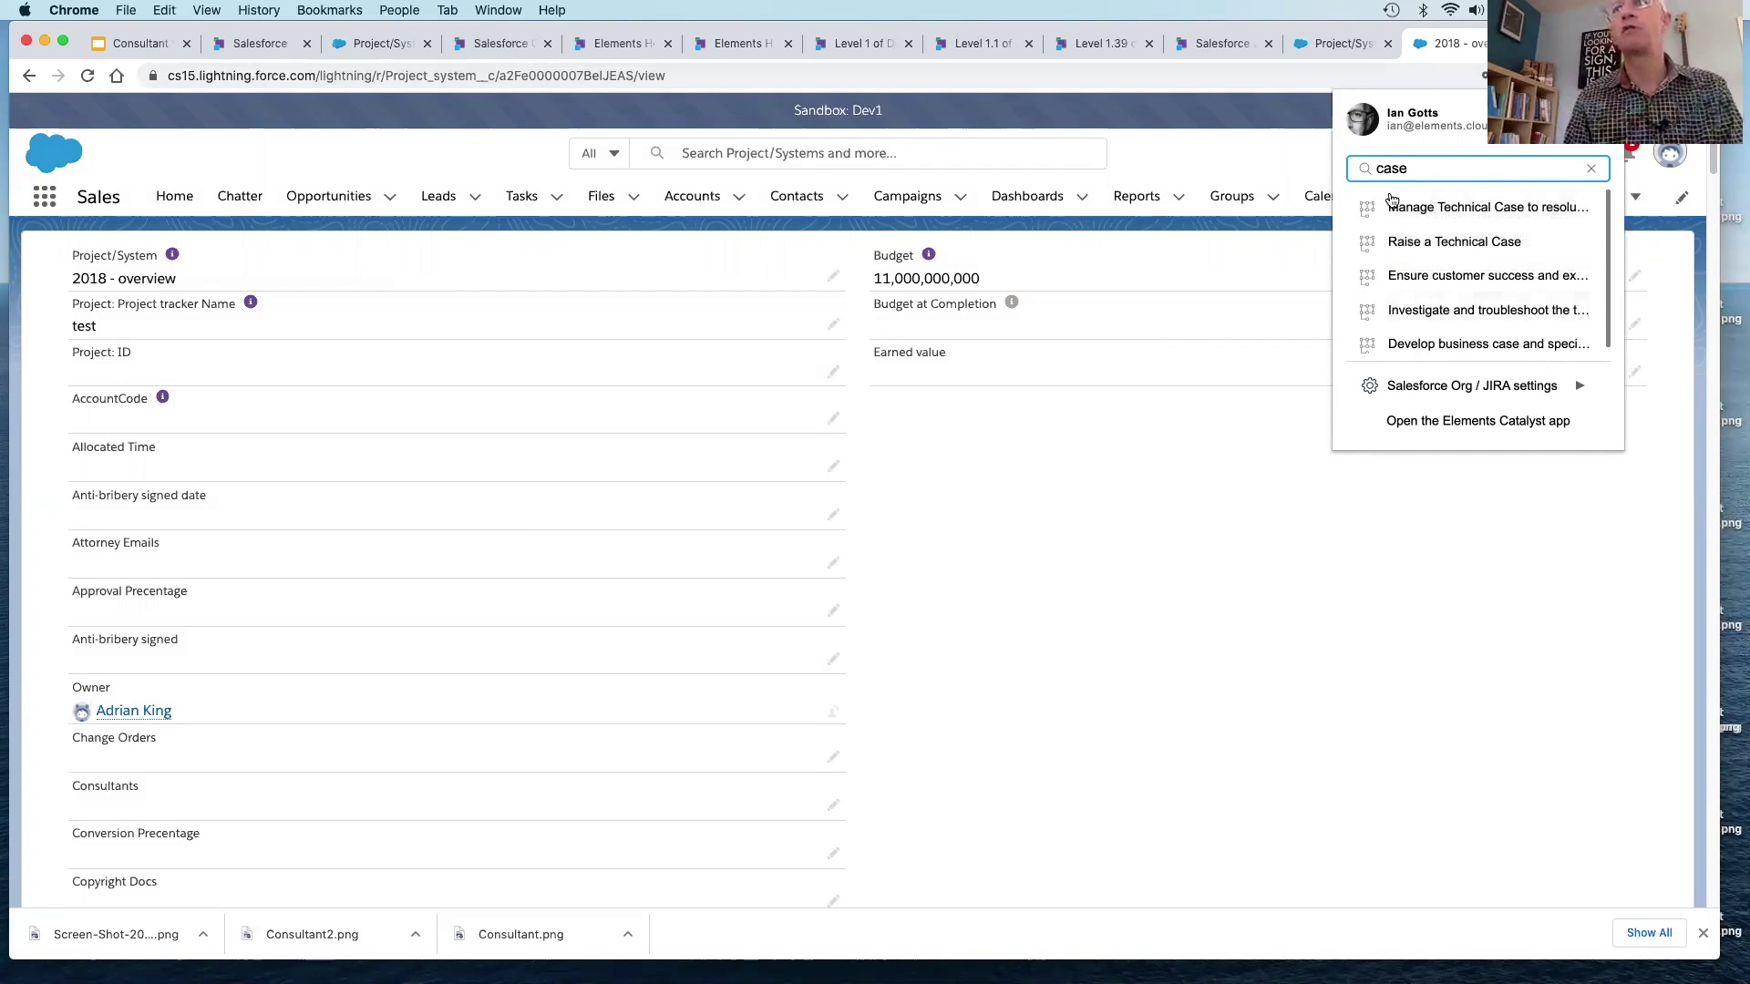
pyautogui.moveTo(1406, 245)
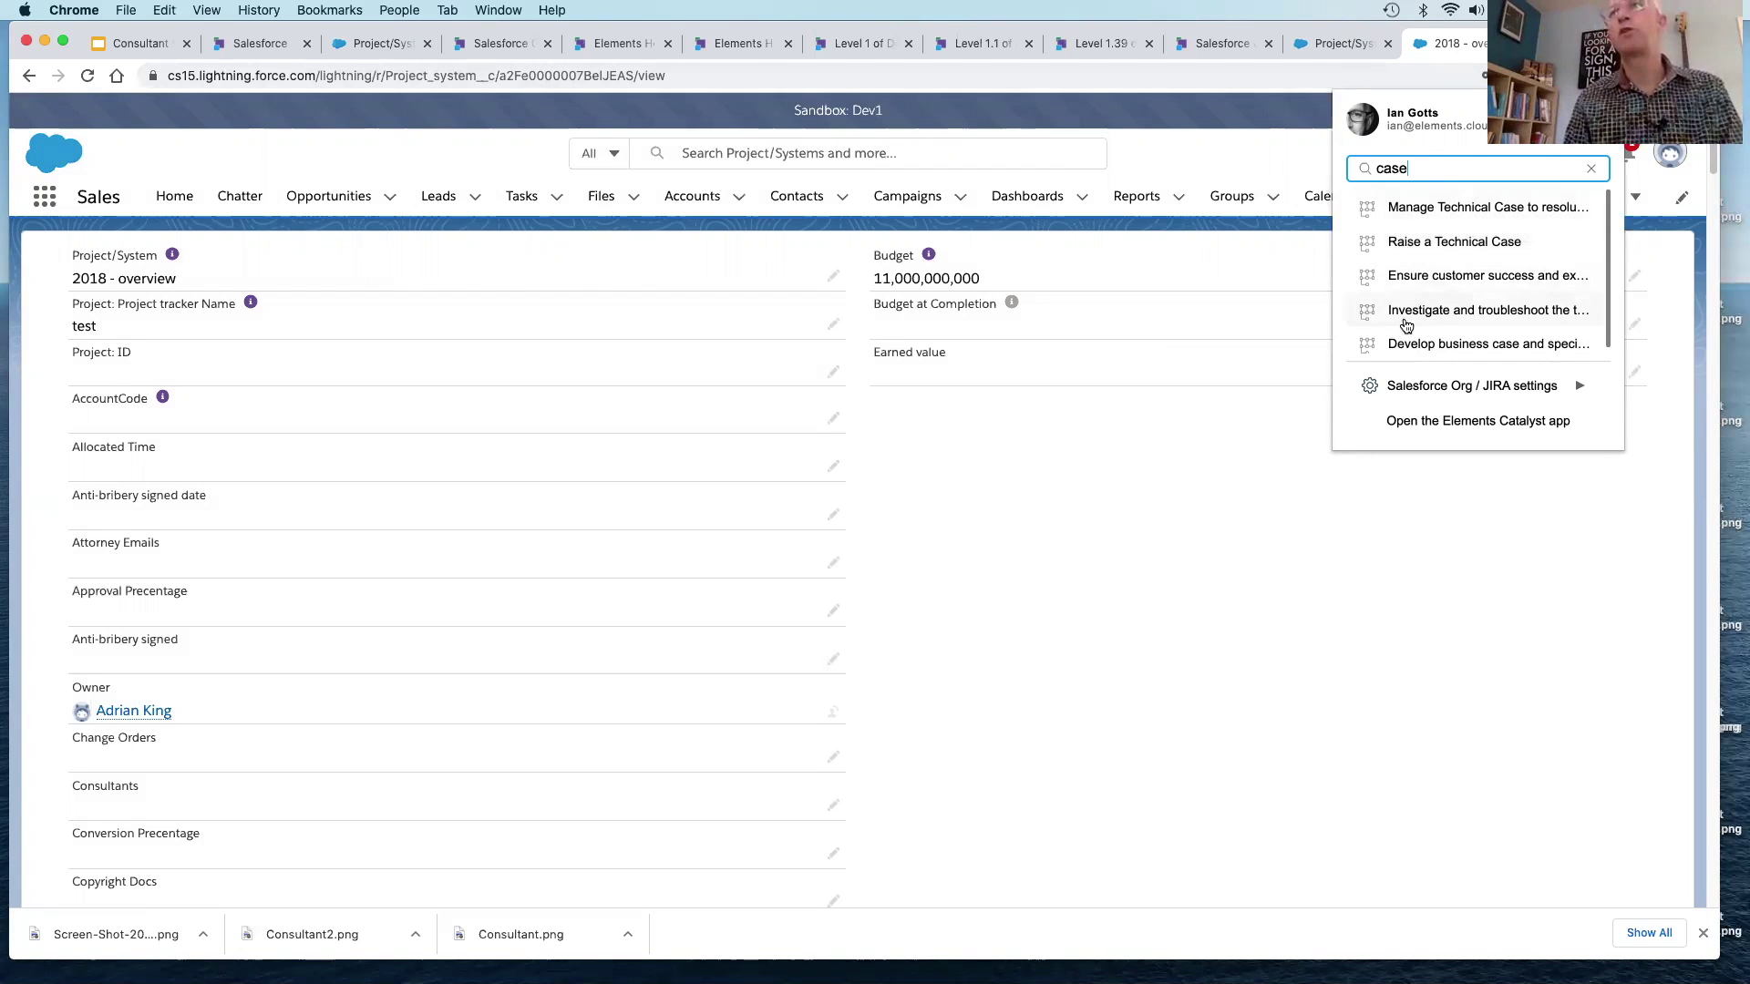
pyautogui.click(1486, 275)
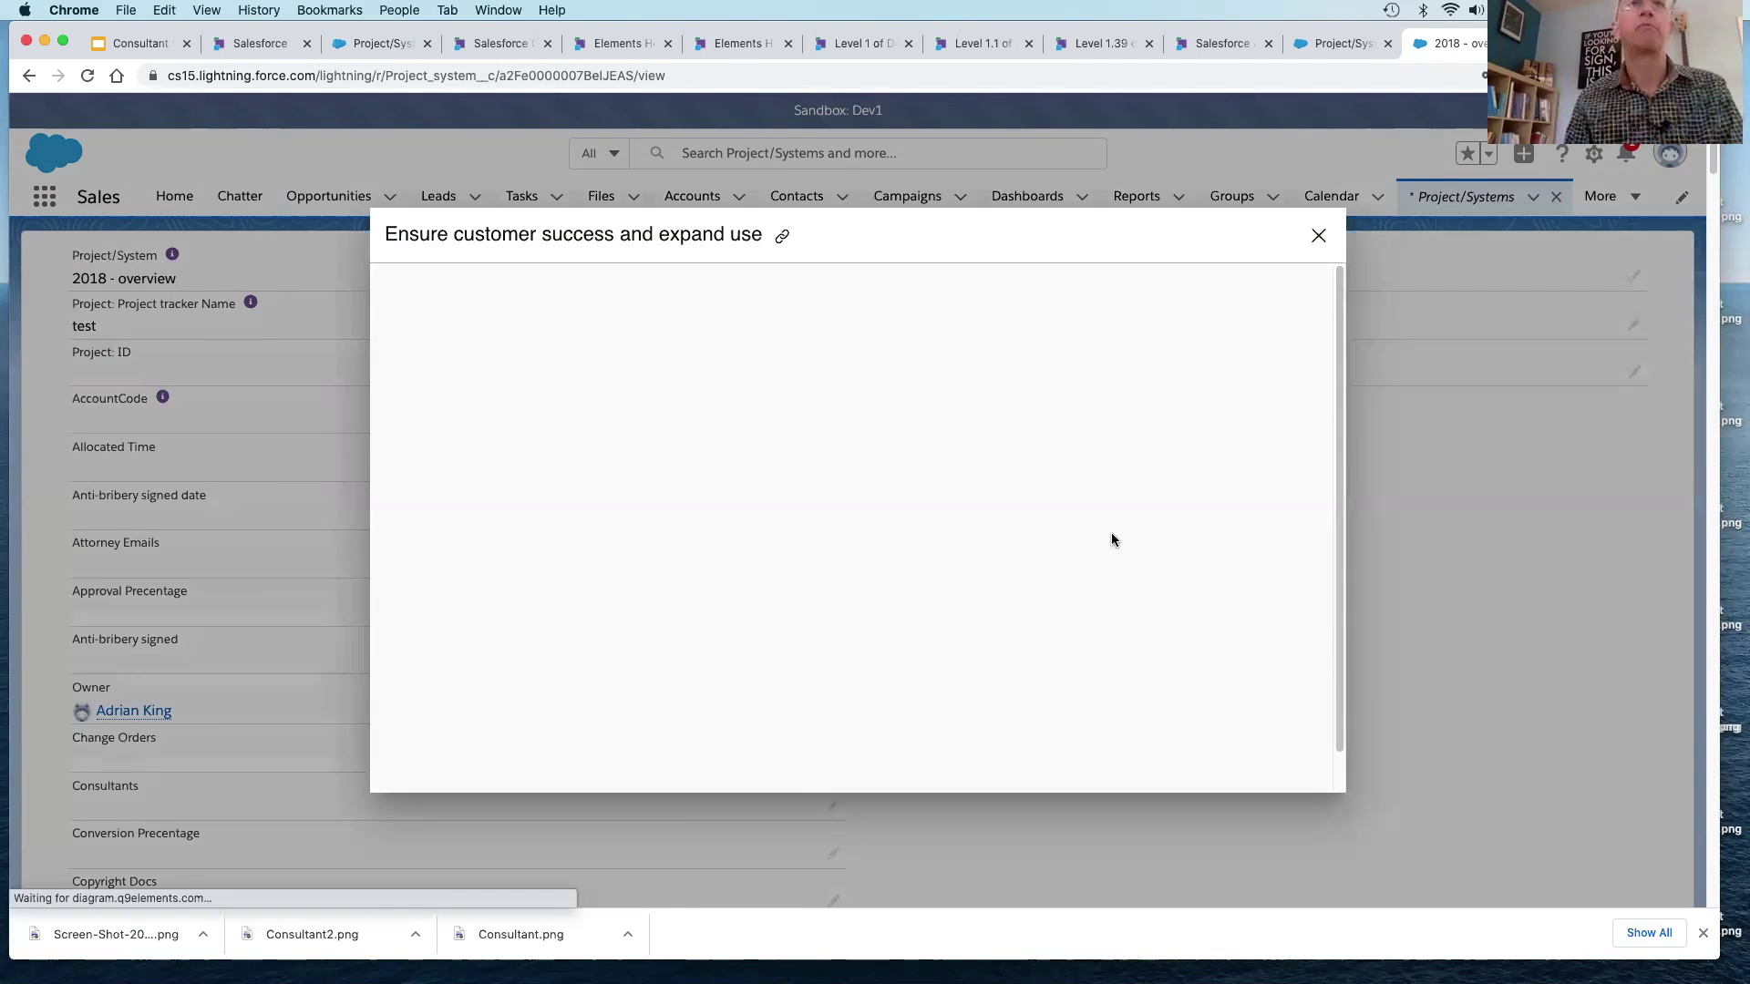
pyautogui.click(1314, 241)
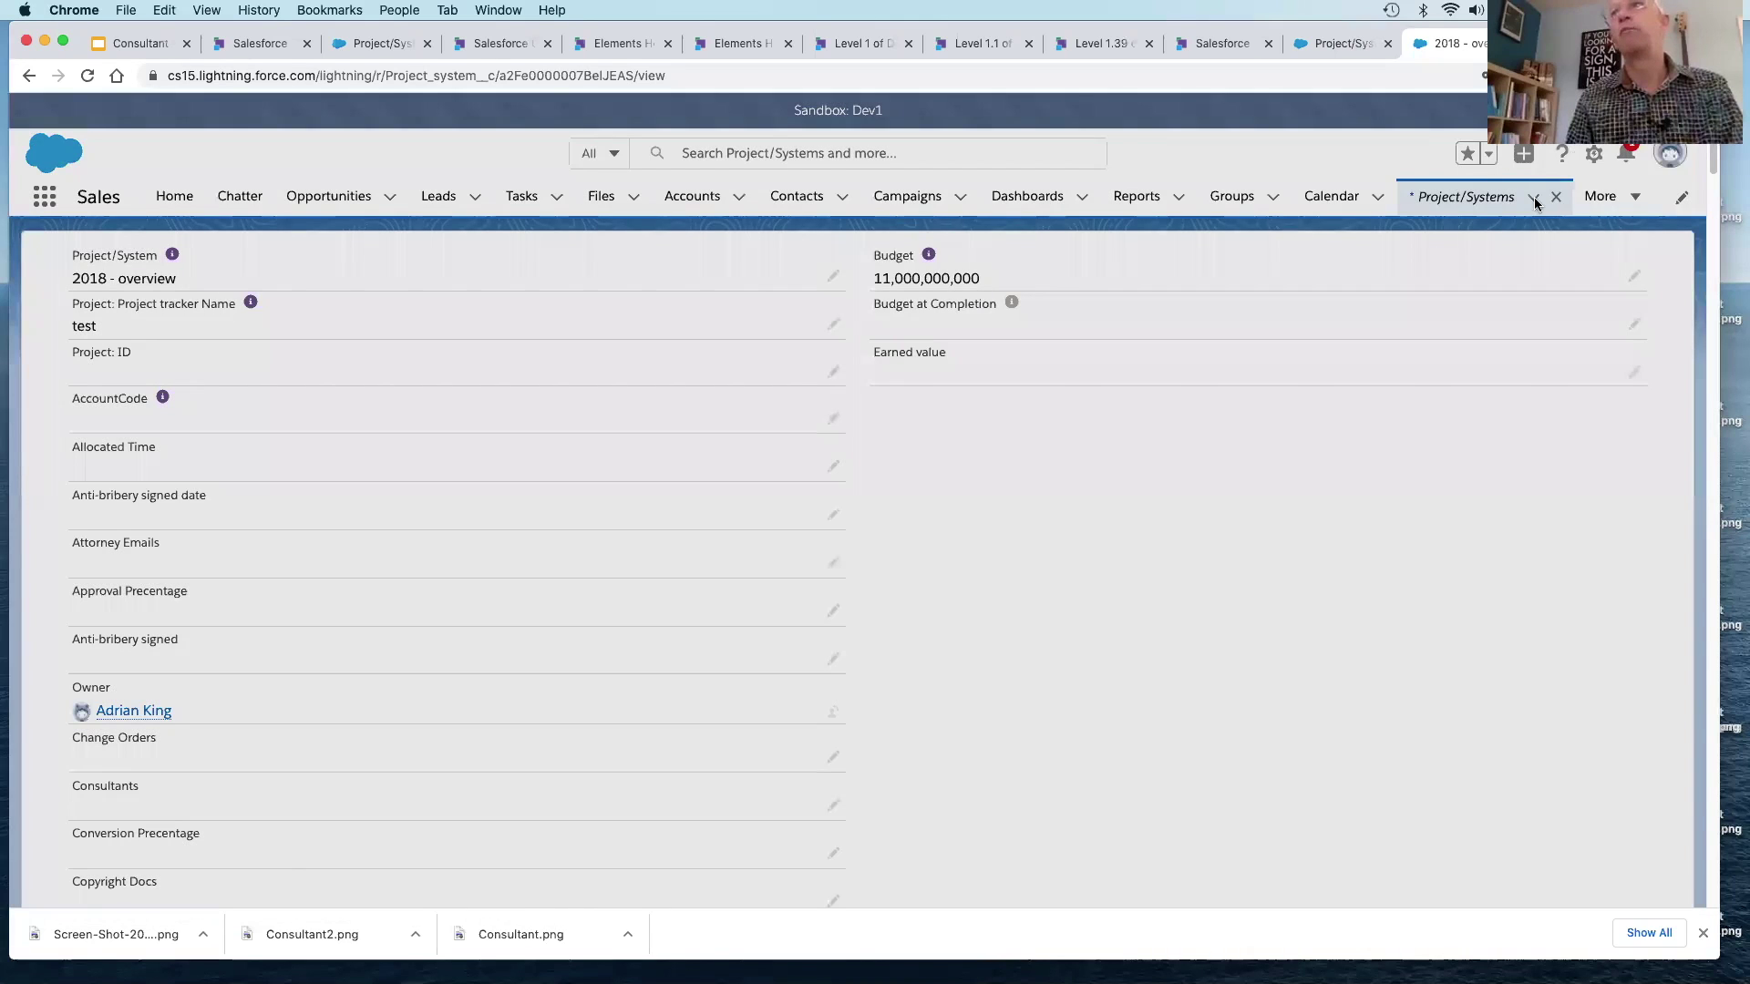